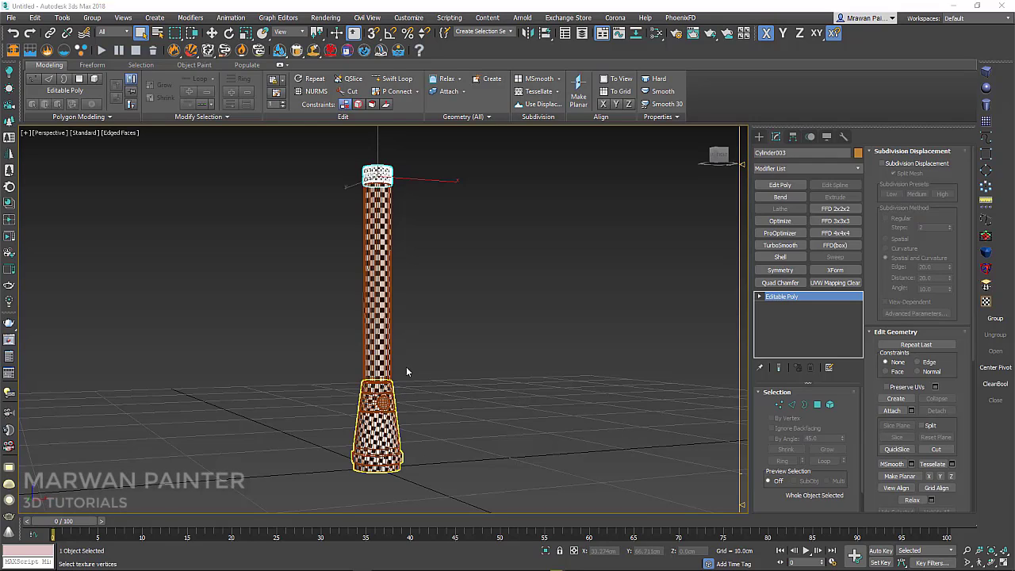
Step: Orbit and zoom the Perspective view onto the flashlight's top cap, then reselect Cylinder003
middle_click_drag(401, 354, 407, 302, "alt")
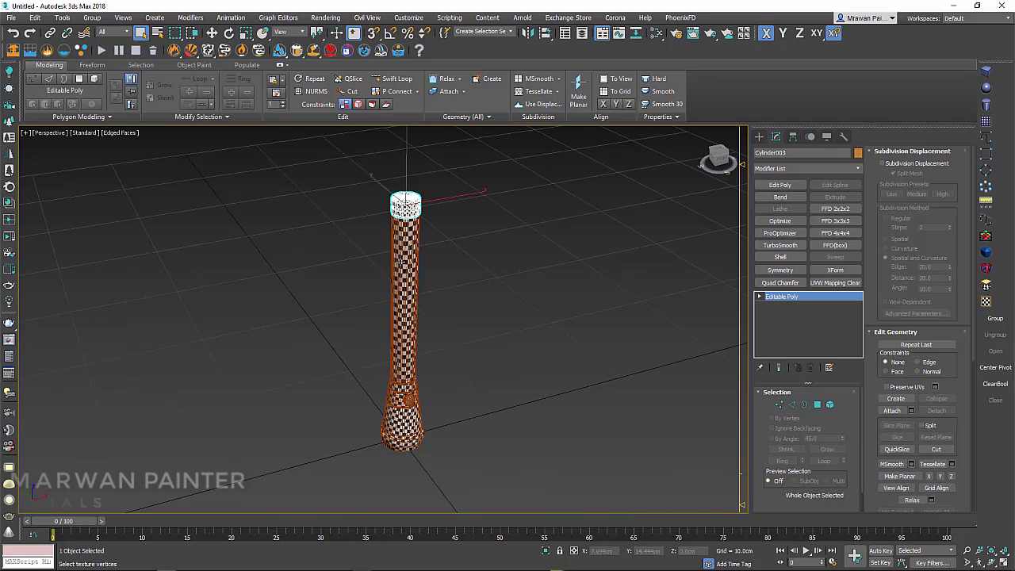
middle_click_drag(391, 242, 390, 236, "alt")
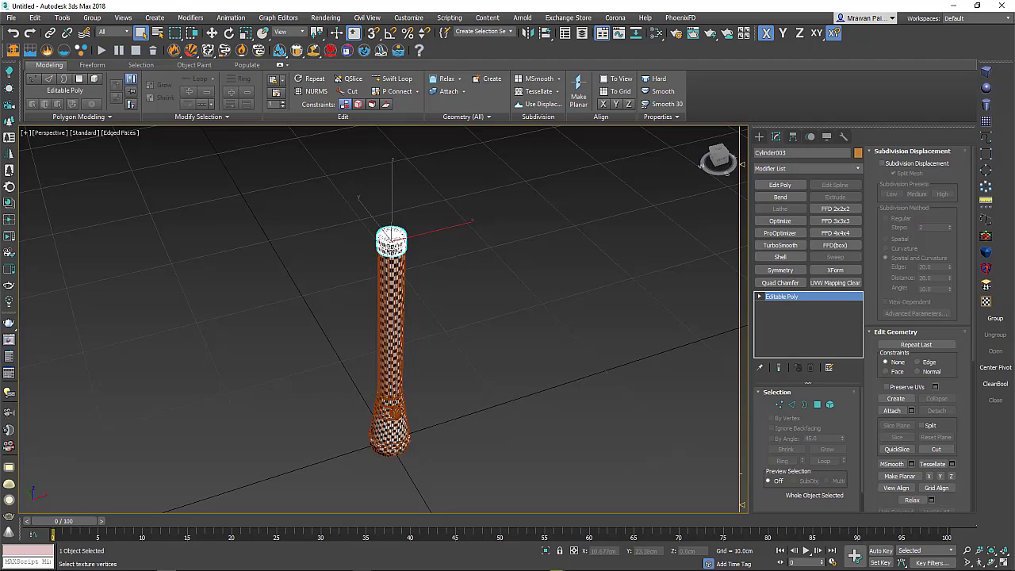
scroll(401, 278, "up", 5)
scroll(349, 281, "down", 5)
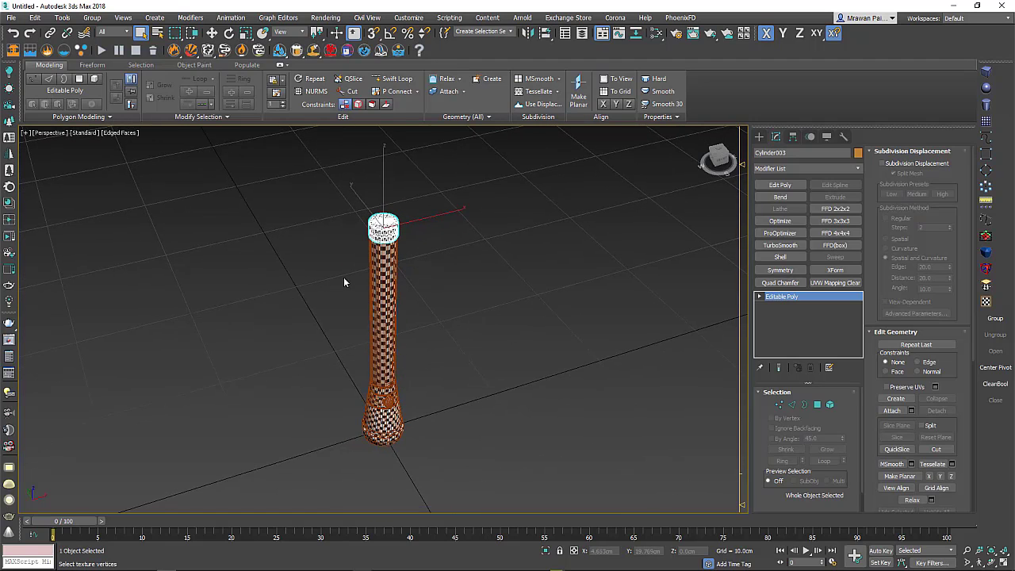
scroll(368, 260, "up", 3)
scroll(383, 228, "up", 2)
scroll(363, 250, "up", 3)
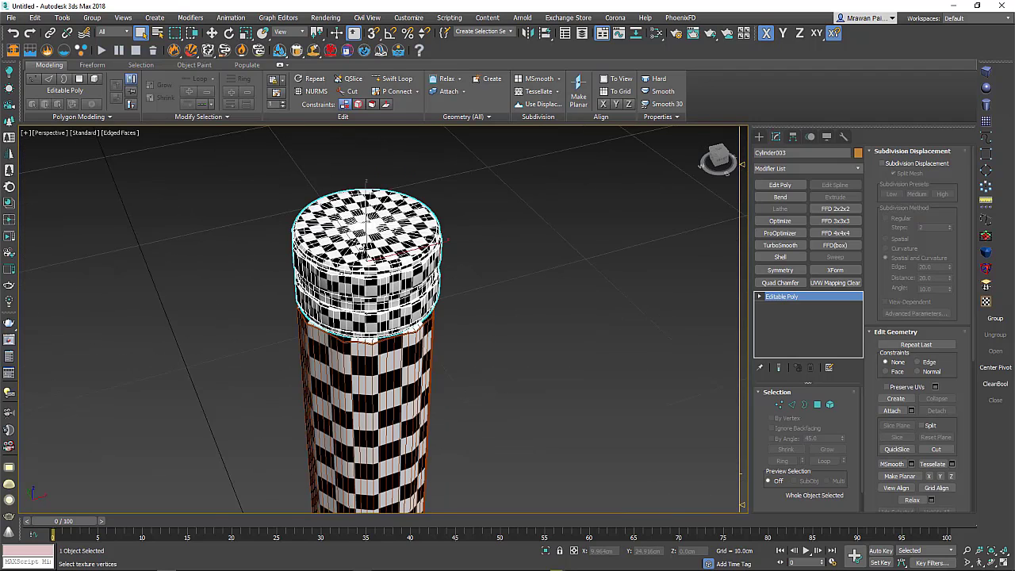
scroll(366, 247, "up", 1)
scroll(369, 247, "up", 1)
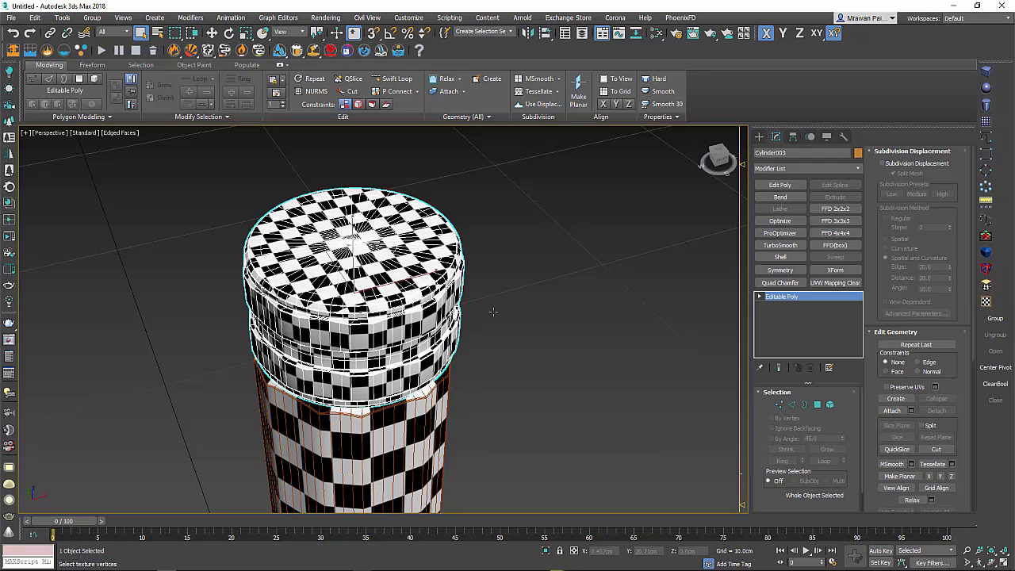
key("ctrl+d")
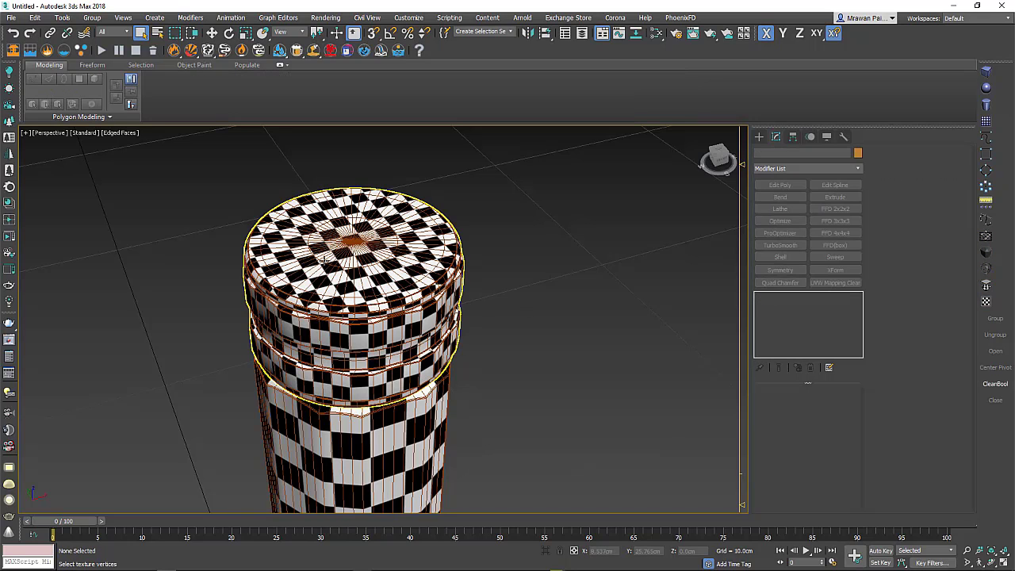
left_click(353, 297)
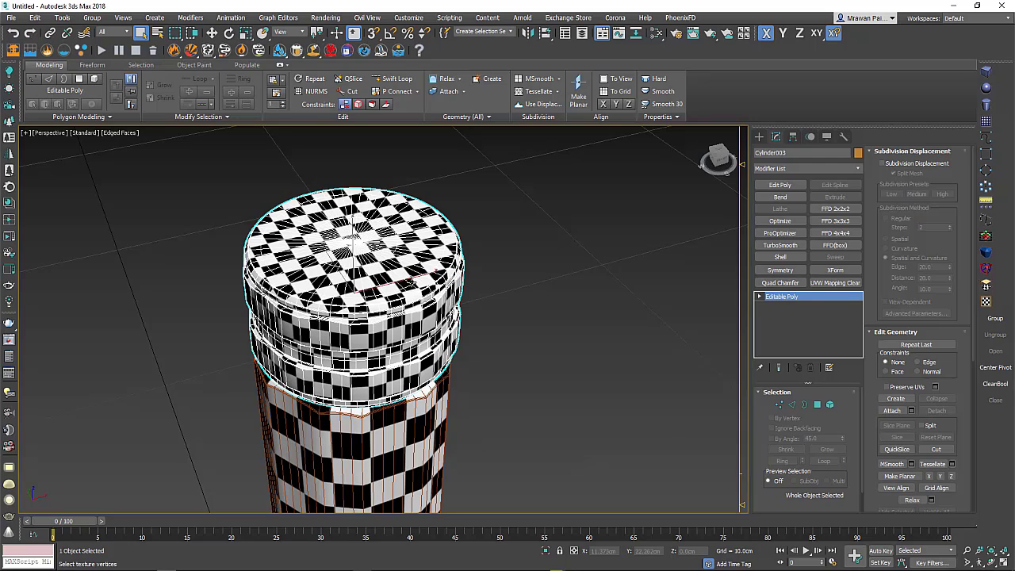
Step: Add an Unwrap UVW modifier to Cylinder003 and open the Edit UVWs editor
left_click(857, 169)
left_click_drag(860, 214, 866, 492)
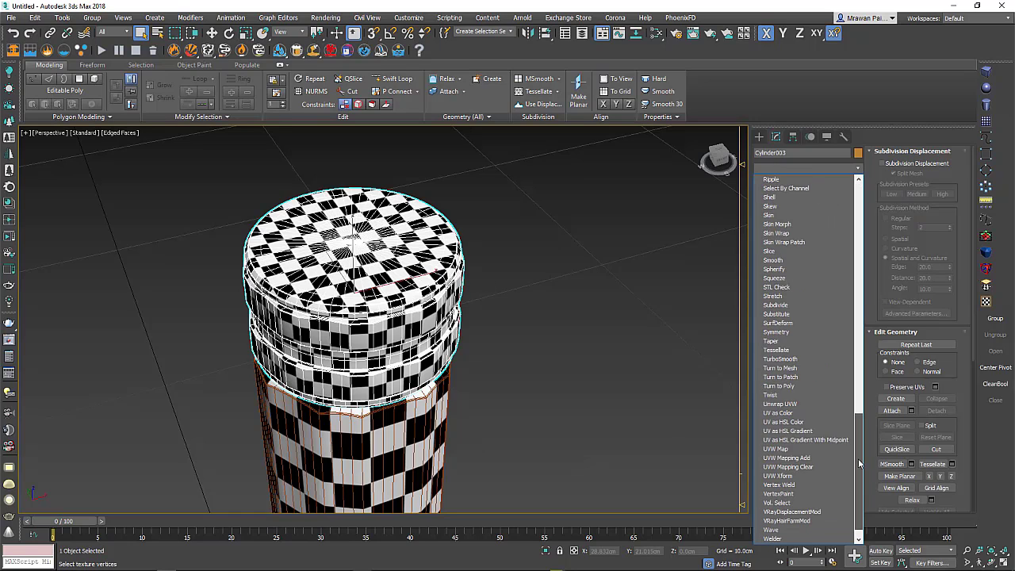
left_click(800, 398)
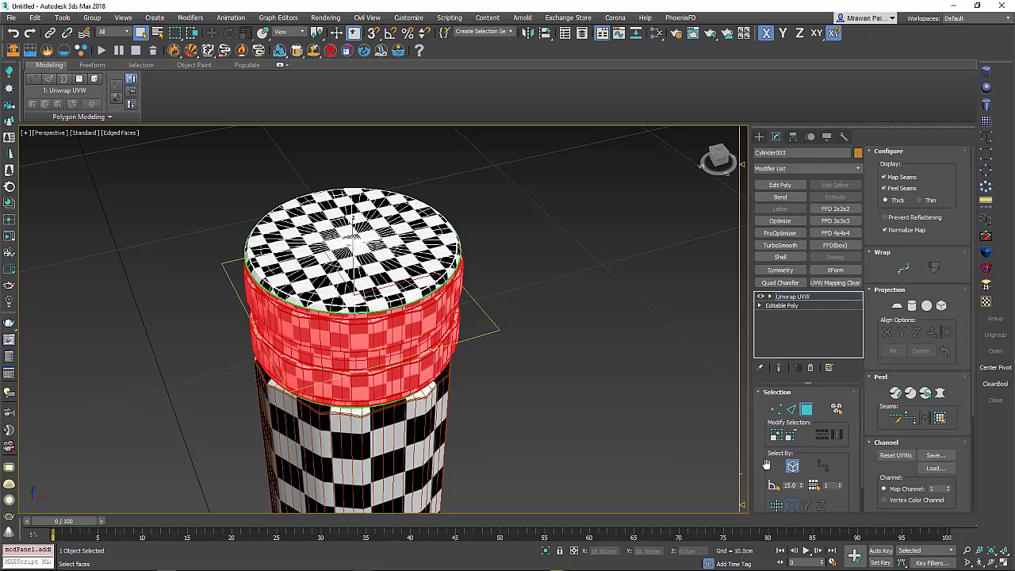
left_click_drag(766, 464, 780, 299)
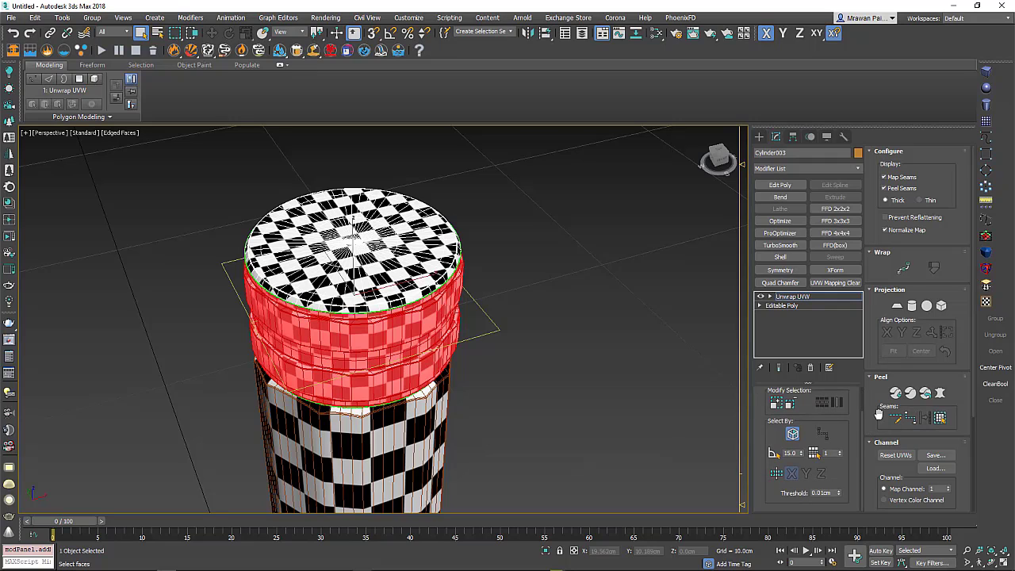
scroll(879, 414, "down", 5)
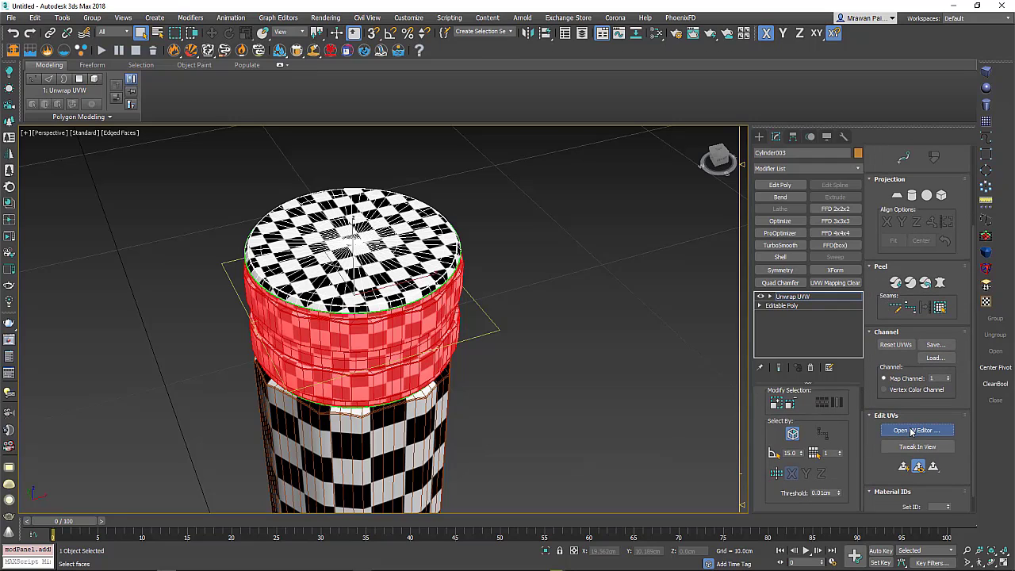
left_click(912, 430)
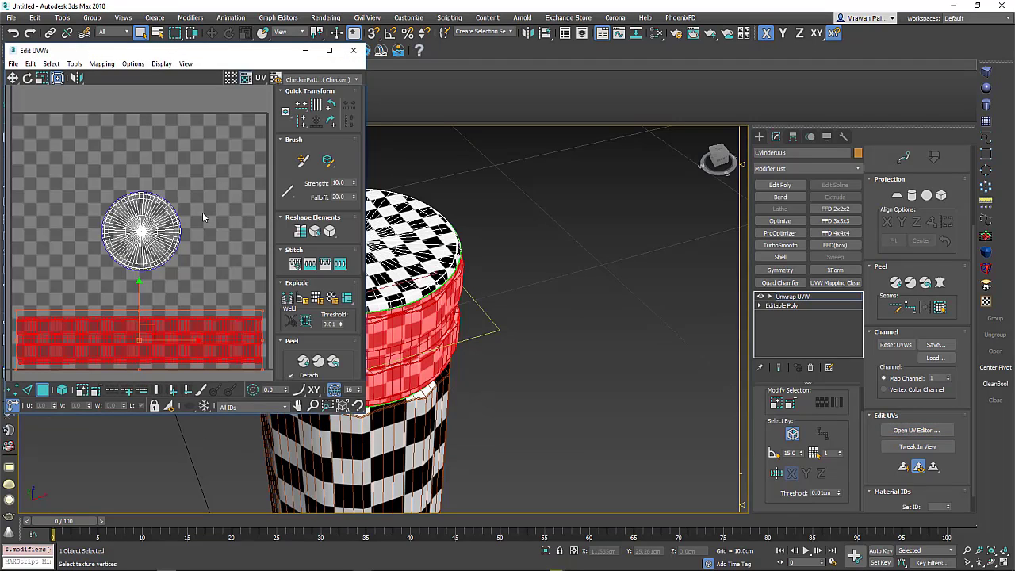
Step: Select the circular cap and bottom strip UV islands, then open the editor's Tools menu
left_click_drag(131, 56, 358, 63)
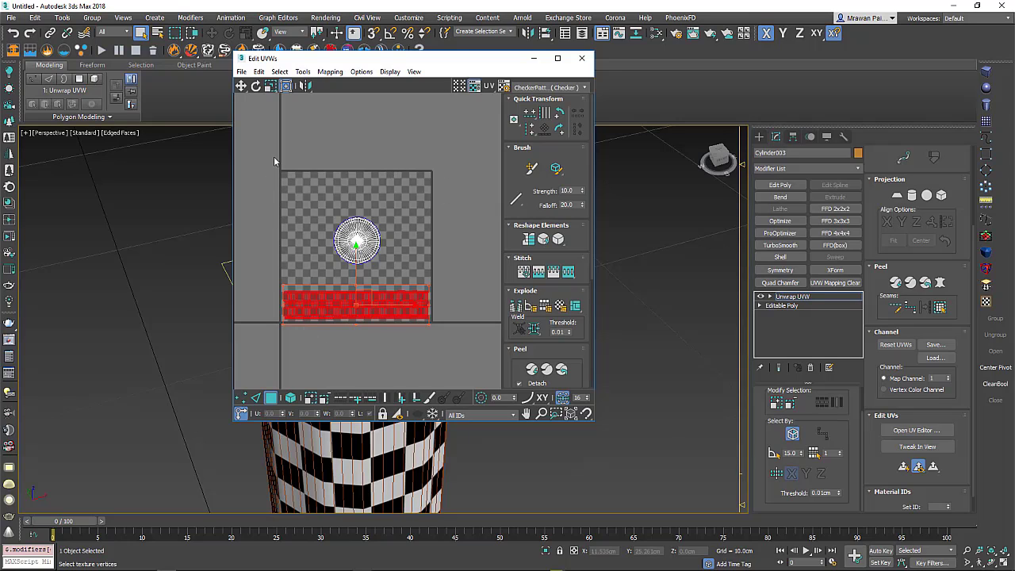
left_click_drag(389, 211, 318, 272)
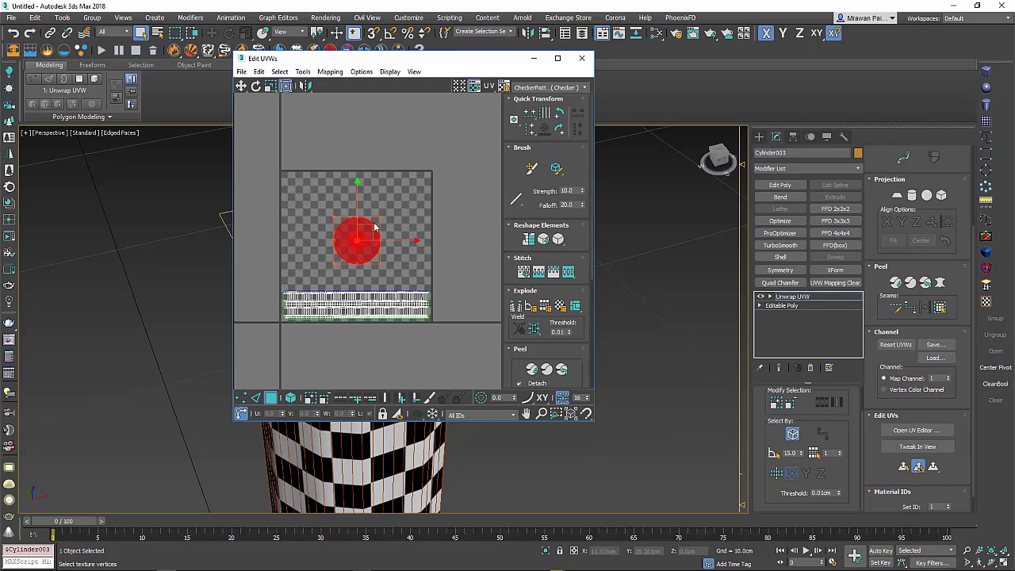
left_click_drag(460, 280, 257, 333)
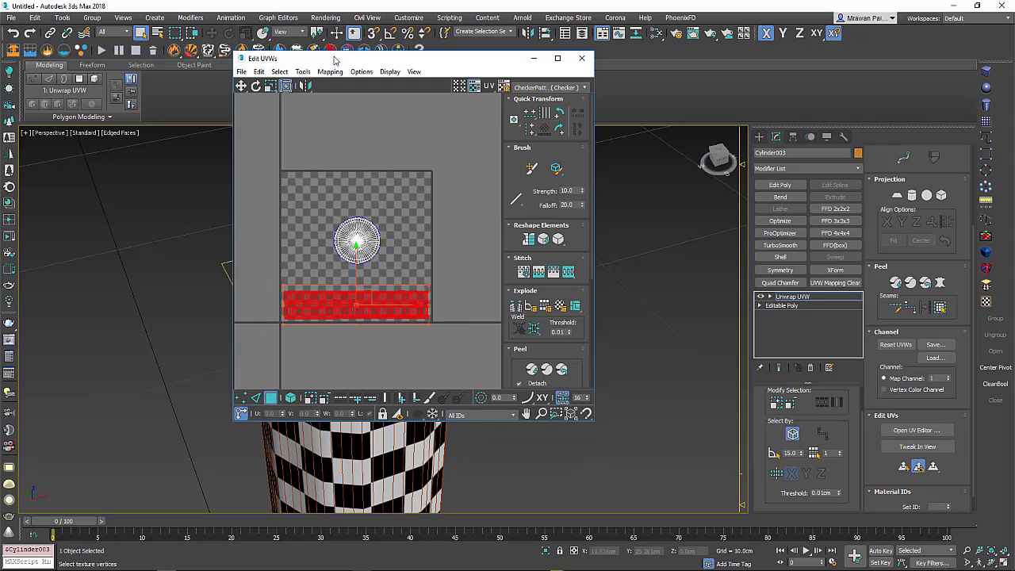
left_click(303, 72)
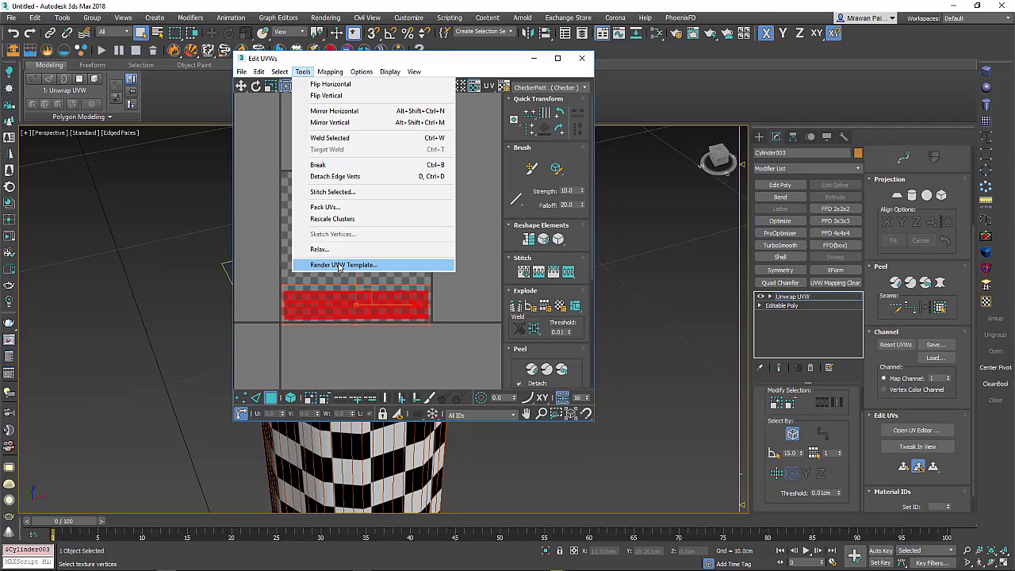
Step: Open Render UVW Template and set the template width and height to 5000
left_click(340, 264)
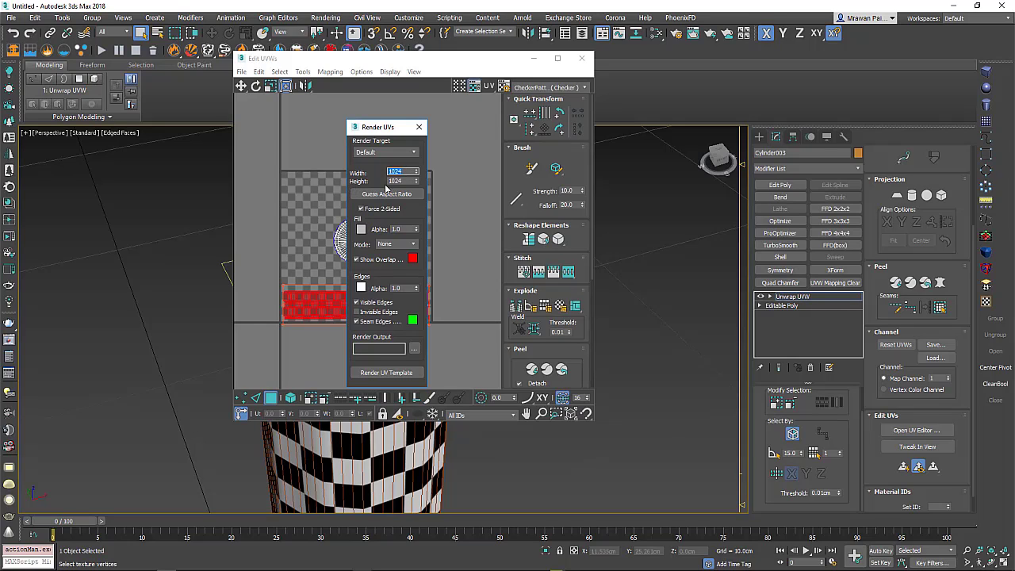
double_click(404, 181)
double_click(408, 170)
key("Tab")
type("5000")
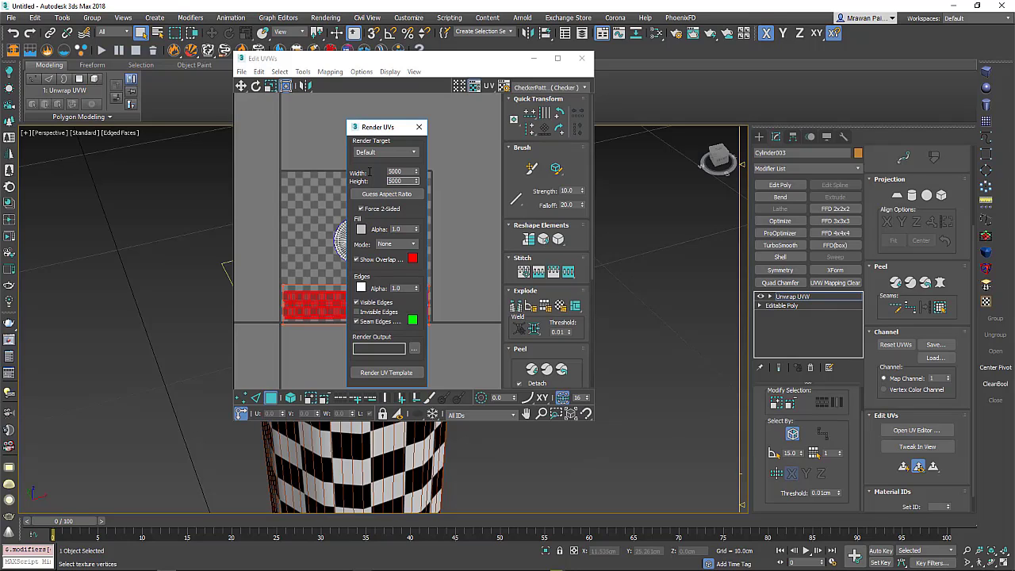
left_click_drag(366, 128, 390, 114)
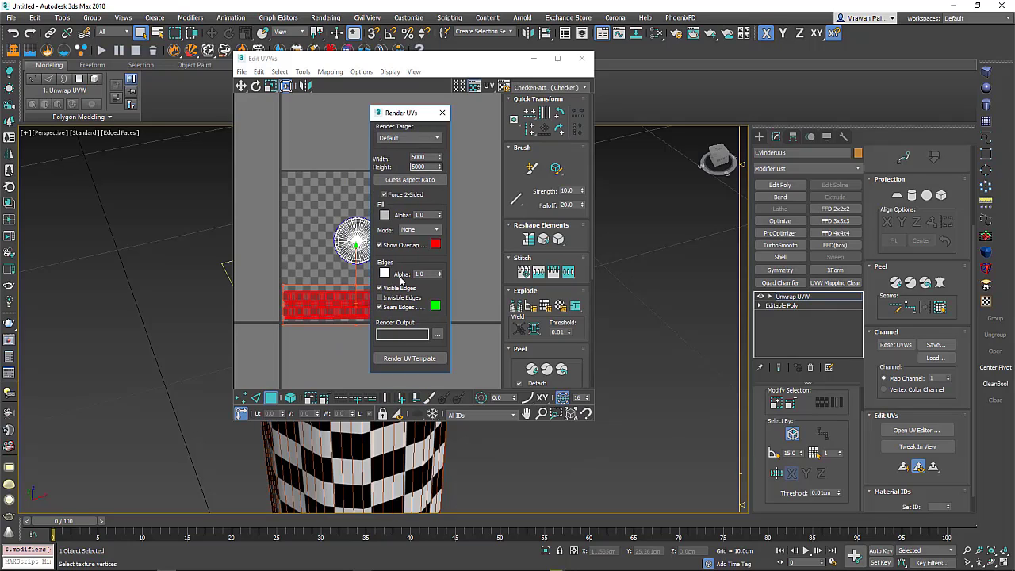
Step: Render the UV template, inspect it in the Render Map window, and start saving it
left_click(419, 361)
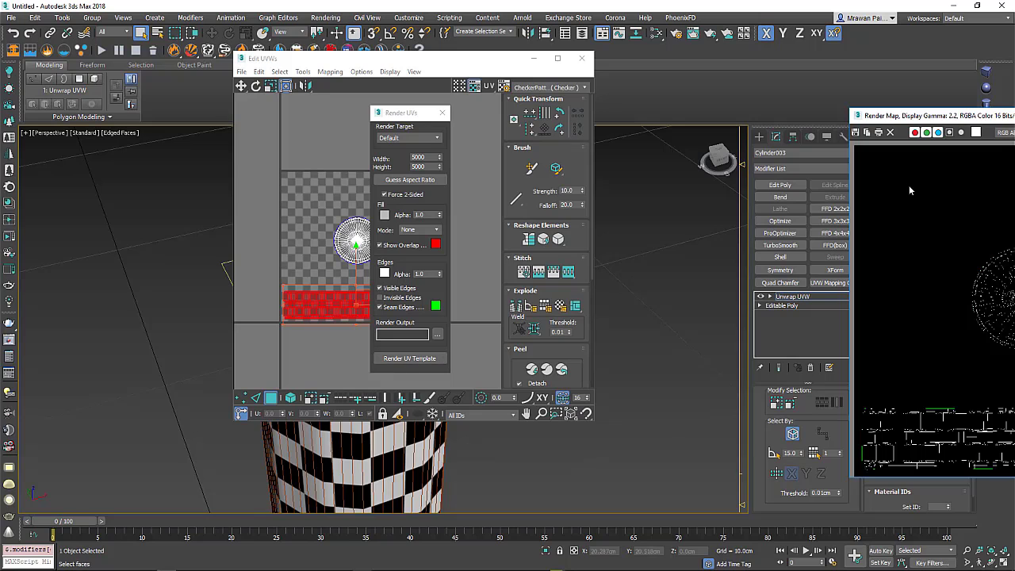
left_click_drag(956, 117, 387, 158)
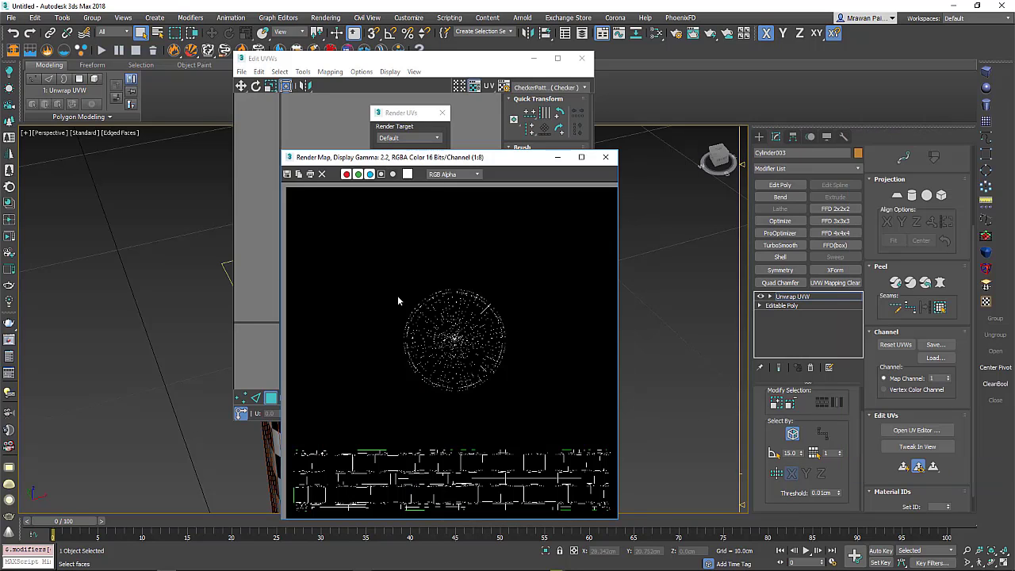
scroll(433, 291, "up", 2)
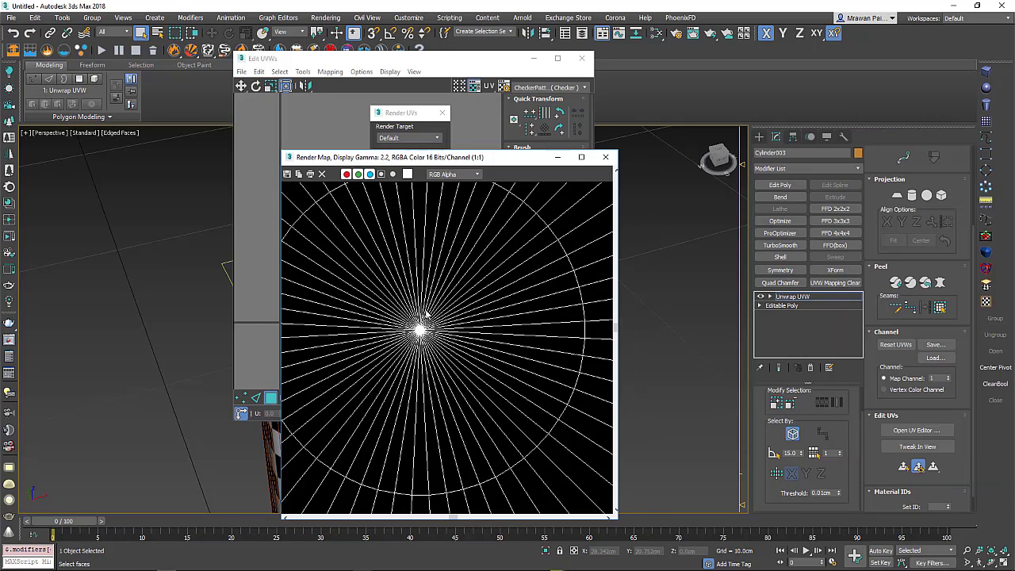
scroll(427, 315, "down", 2)
left_click_drag(440, 158, 468, 108)
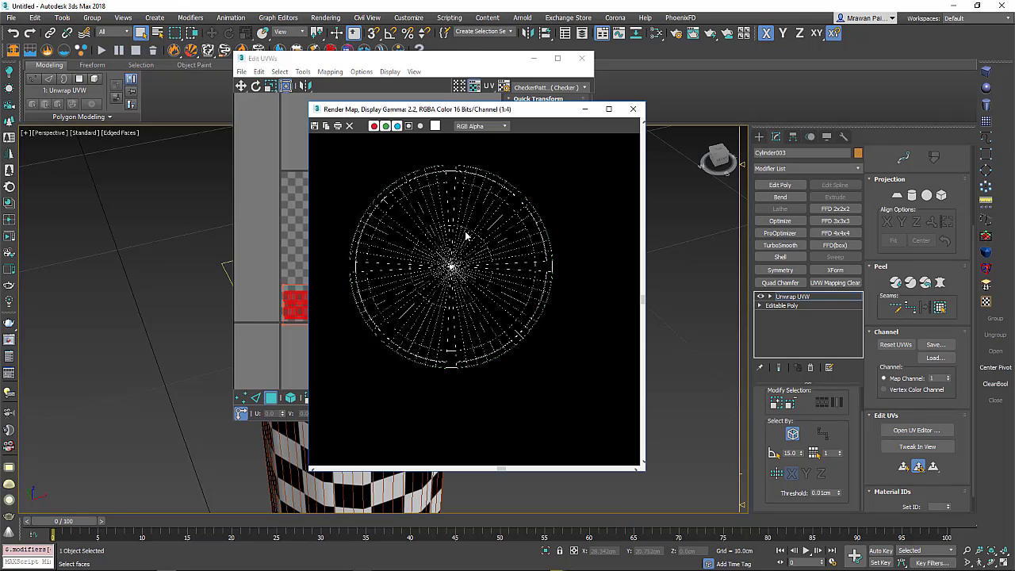
scroll(461, 294, "down", 1)
scroll(415, 428, "up", 3)
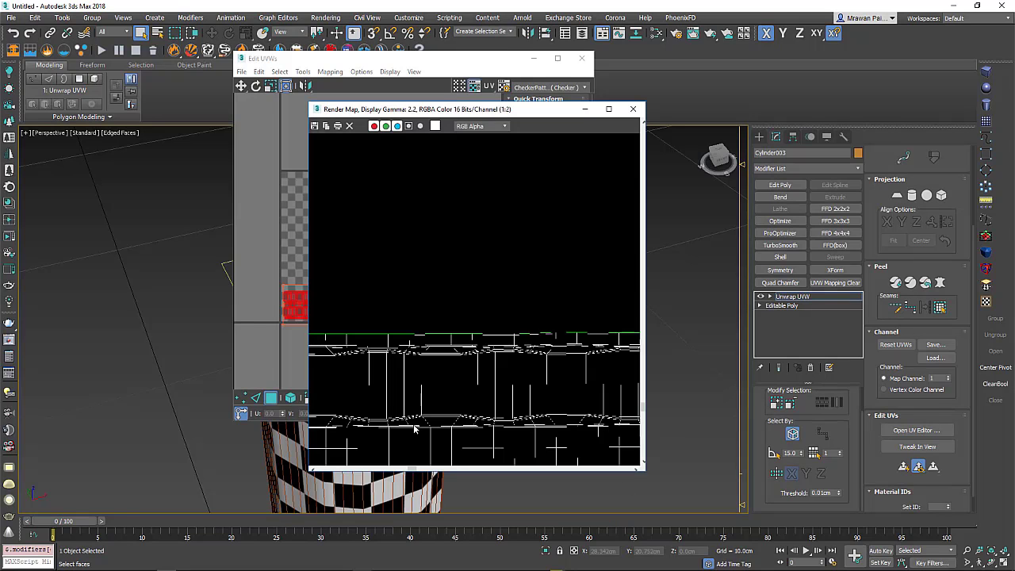
scroll(424, 422, "down", 3)
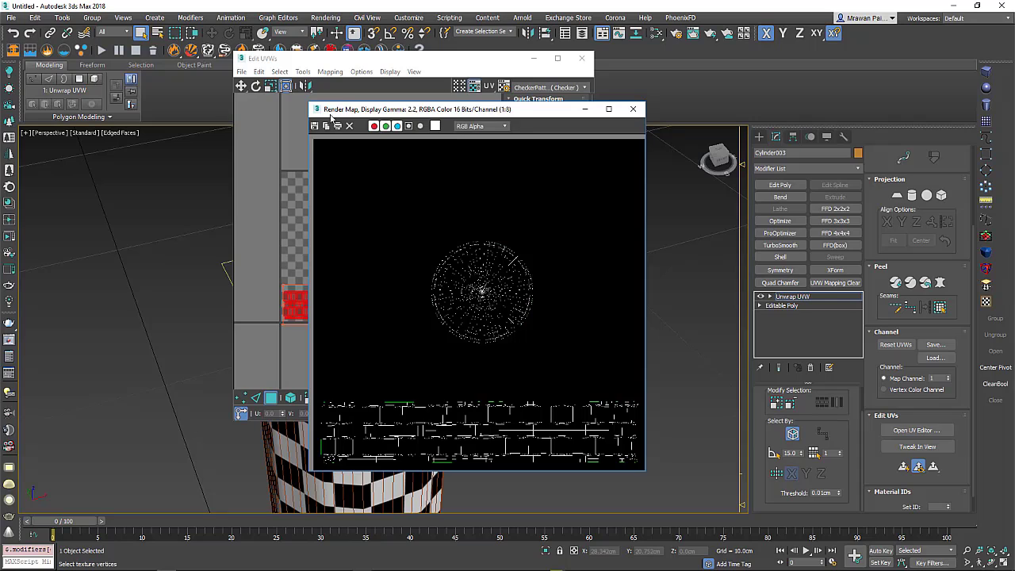
left_click(314, 127)
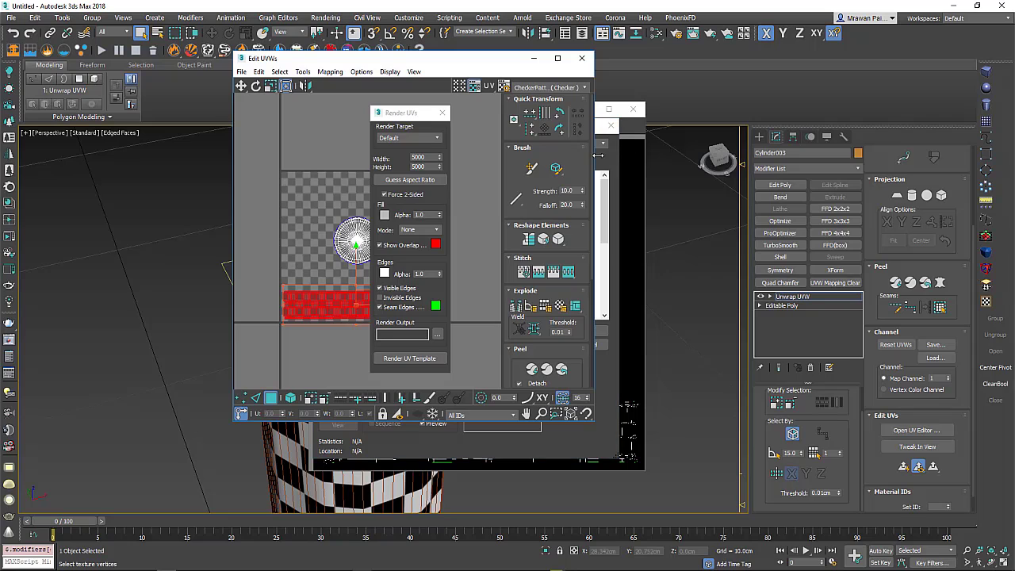
Step: Save the template as JPEG 'Battery cup' in the Light 3D folder at quality 100
left_click(321, 141)
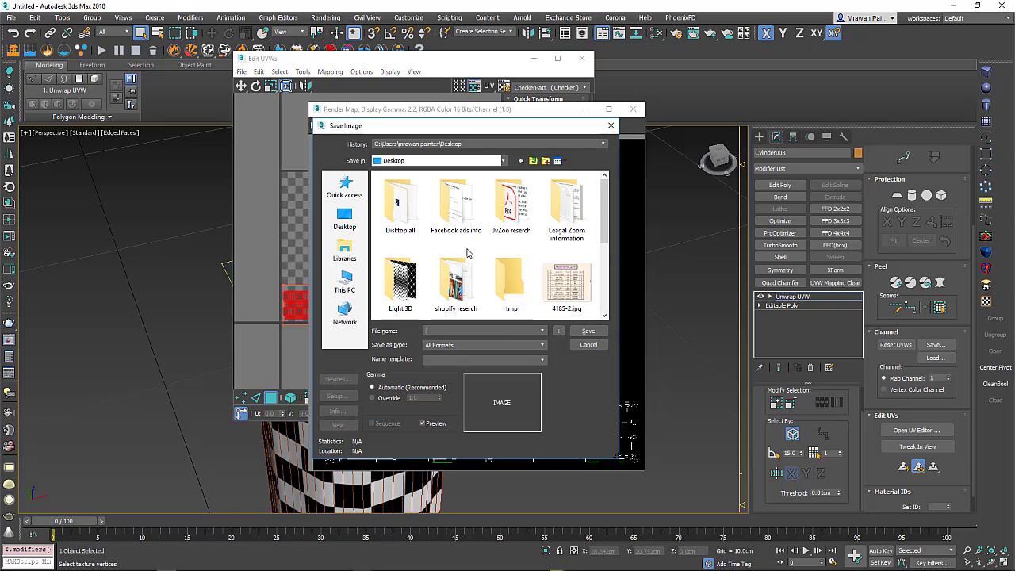
double_click(403, 287)
left_click(449, 346)
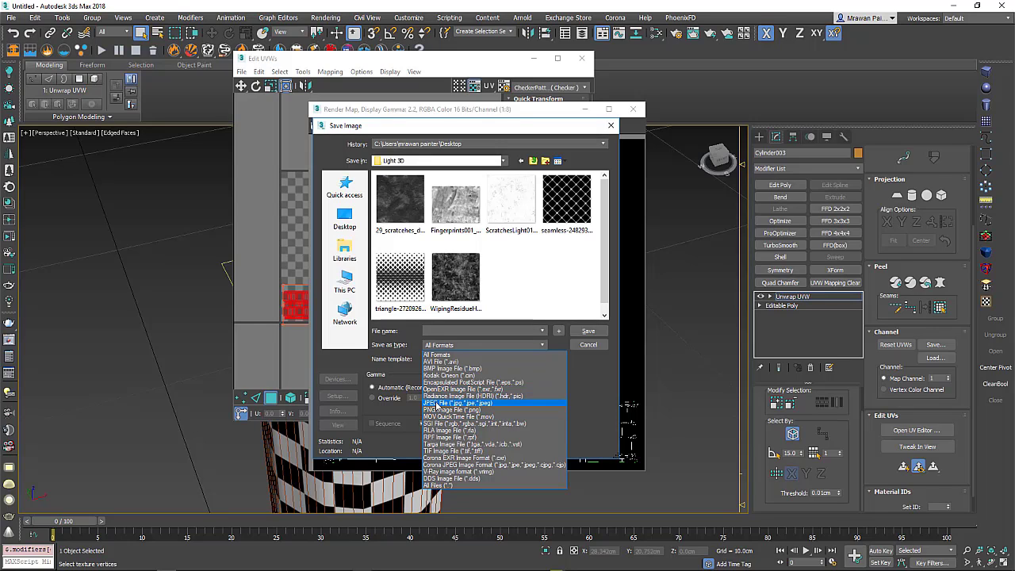
left_click(437, 404)
type("B")
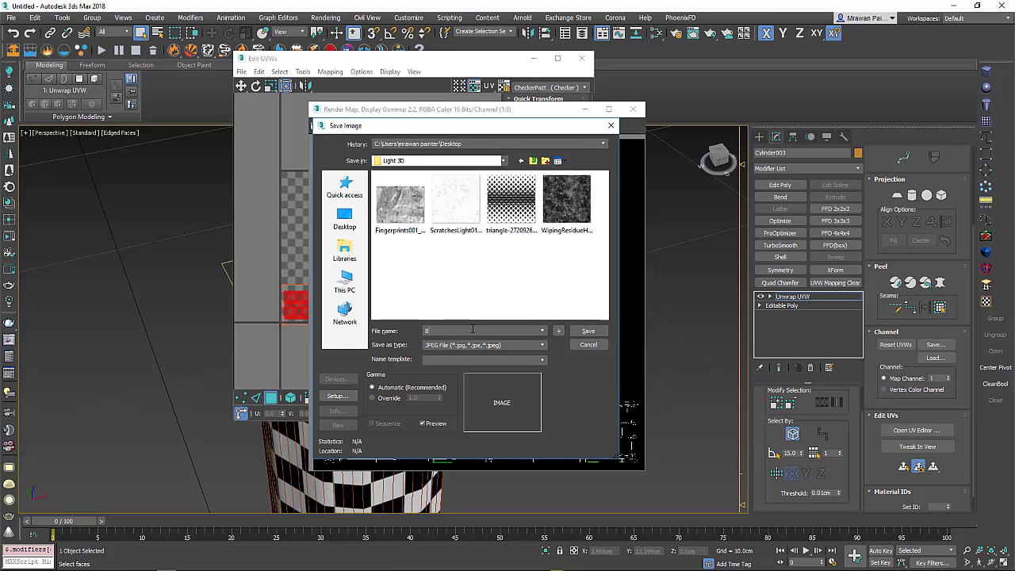
type("ate")
left_click(587, 333)
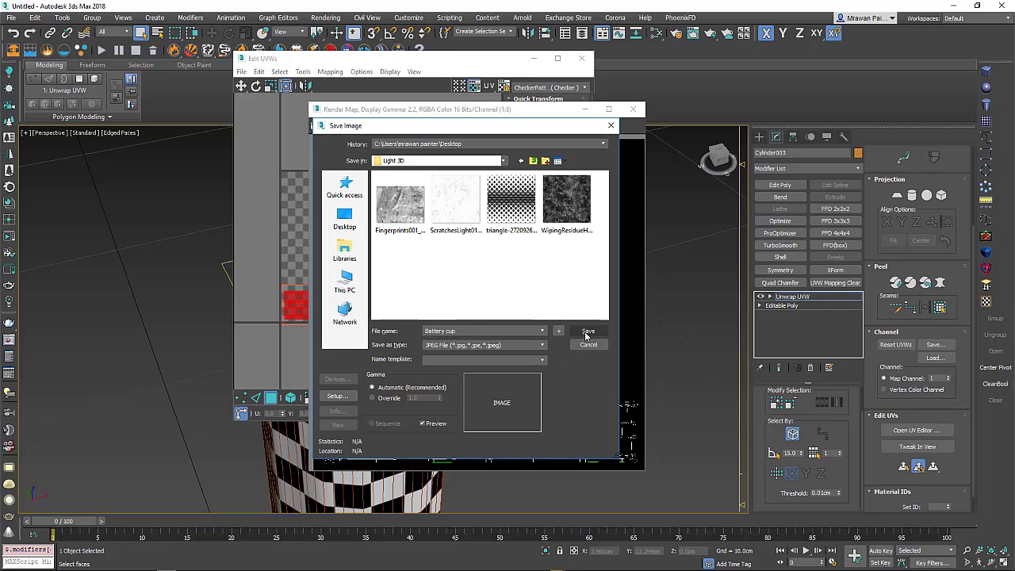
left_click(586, 333)
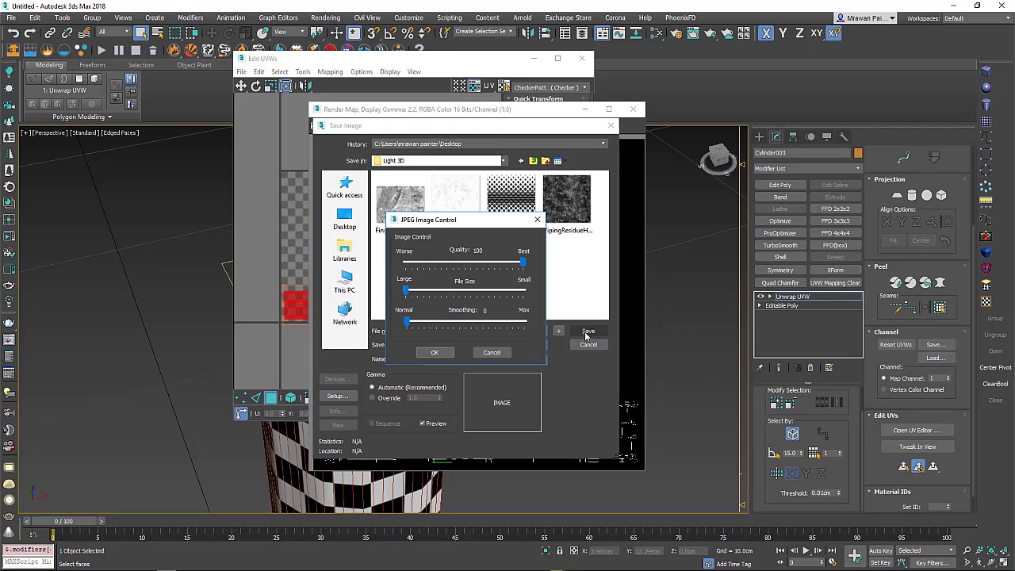
left_click(438, 352)
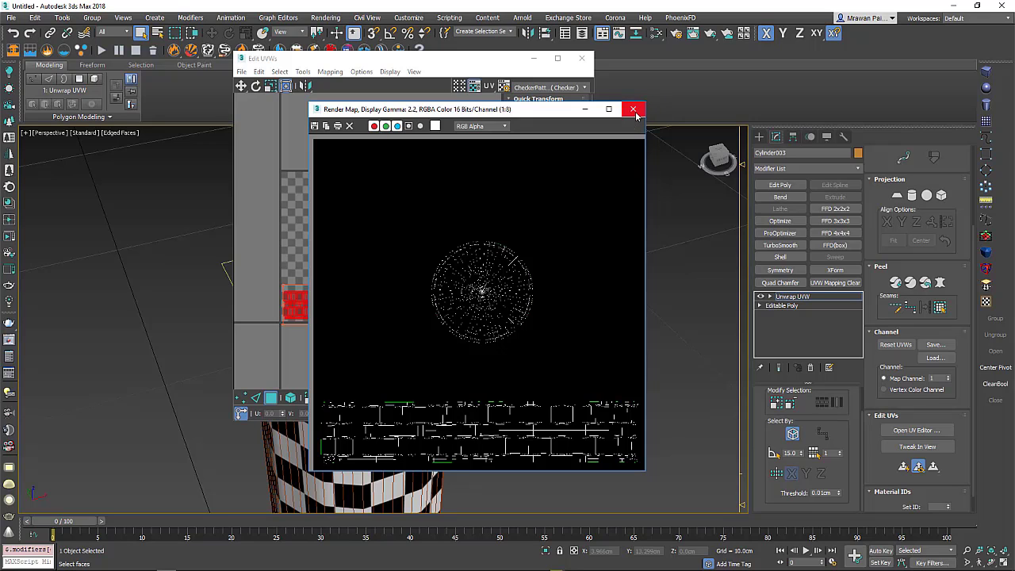
Step: Close the cap's UV windows and select the long body cylinder, Cylinder002
left_click(633, 109)
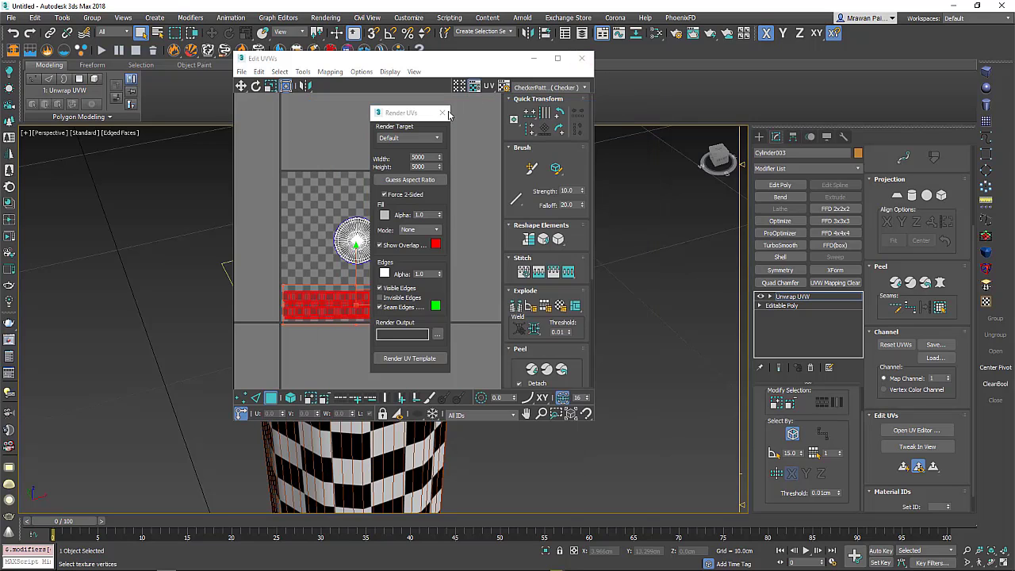
left_click(581, 58)
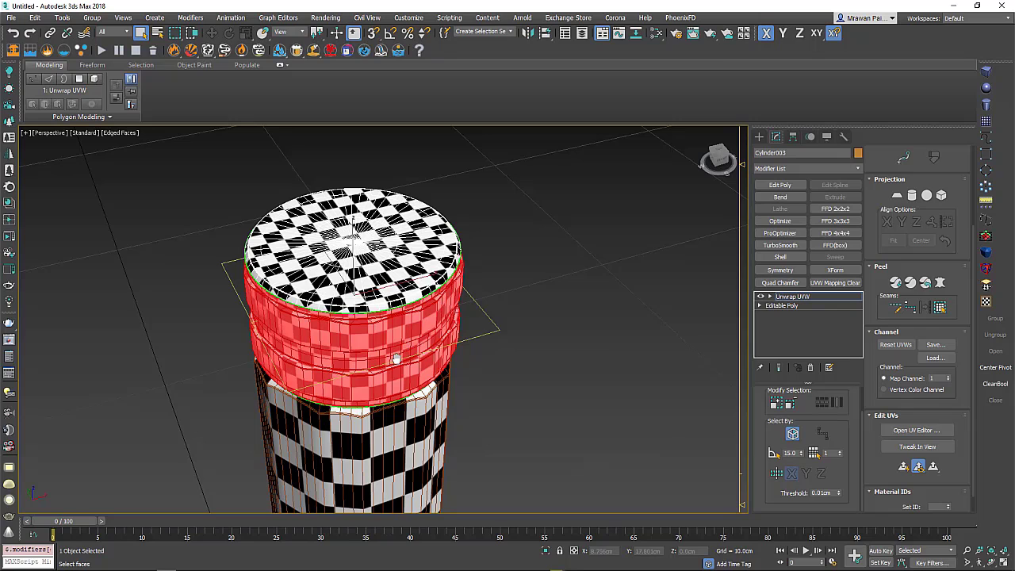
key("z")
scroll(595, 349, "down", 3)
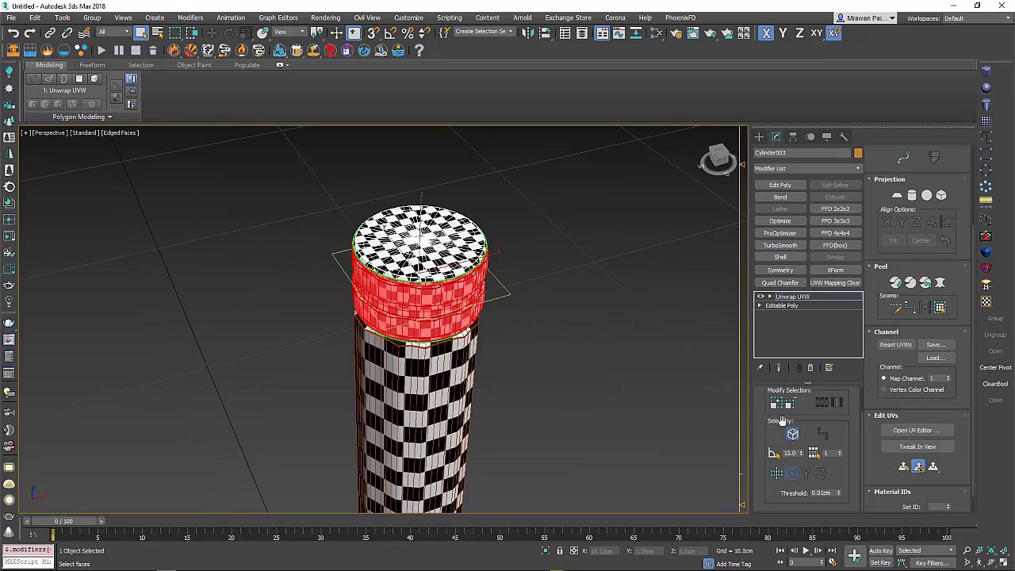
scroll(763, 406, "up", 1)
left_click(805, 408)
left_click(793, 296)
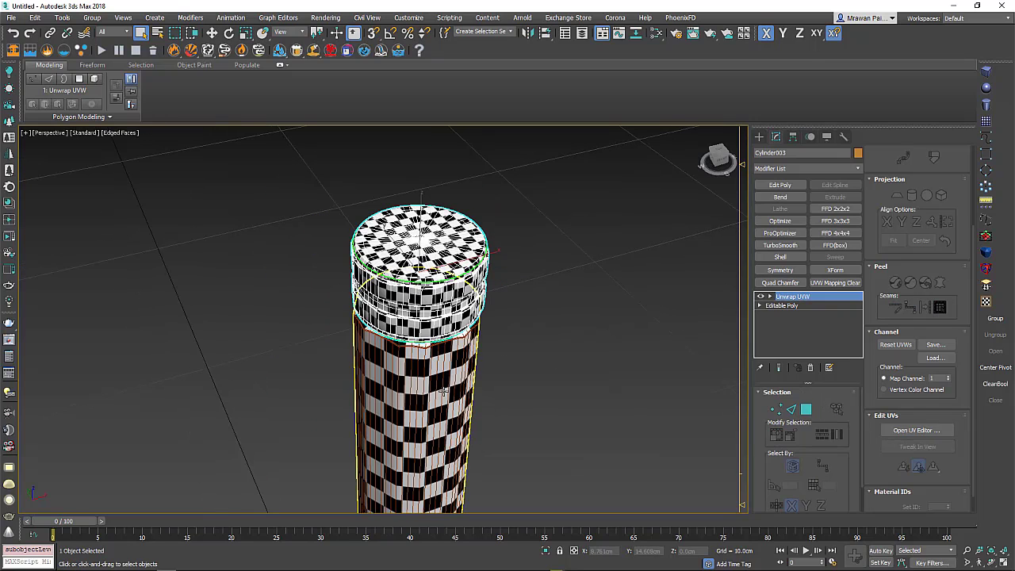
left_click(809, 367)
middle_click_drag(421, 313, 415, 292, "alt")
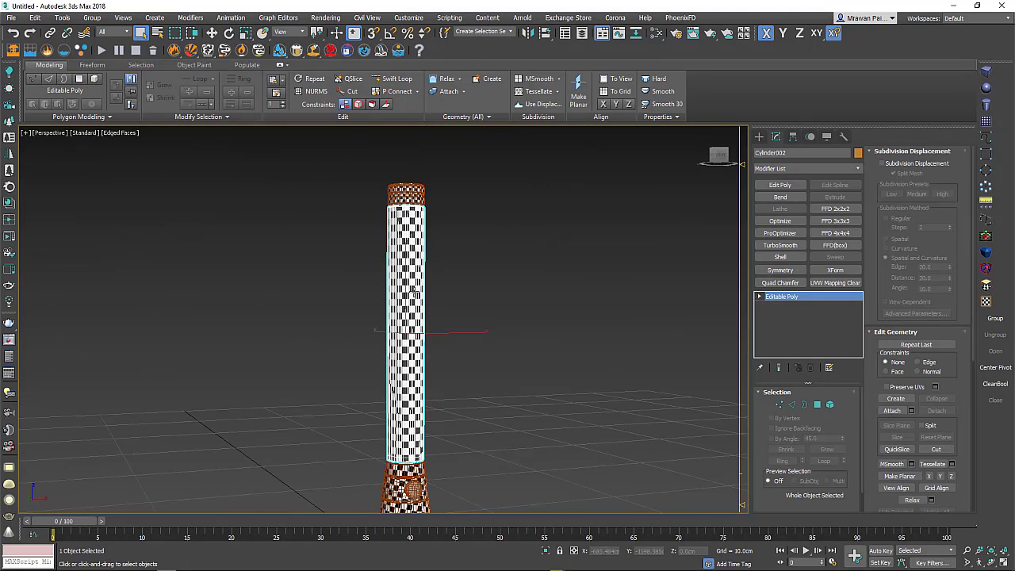
Step: Add Unwrap UVW to Cylinder002, open its UV editor, and select all UV vertices
left_click(854, 169)
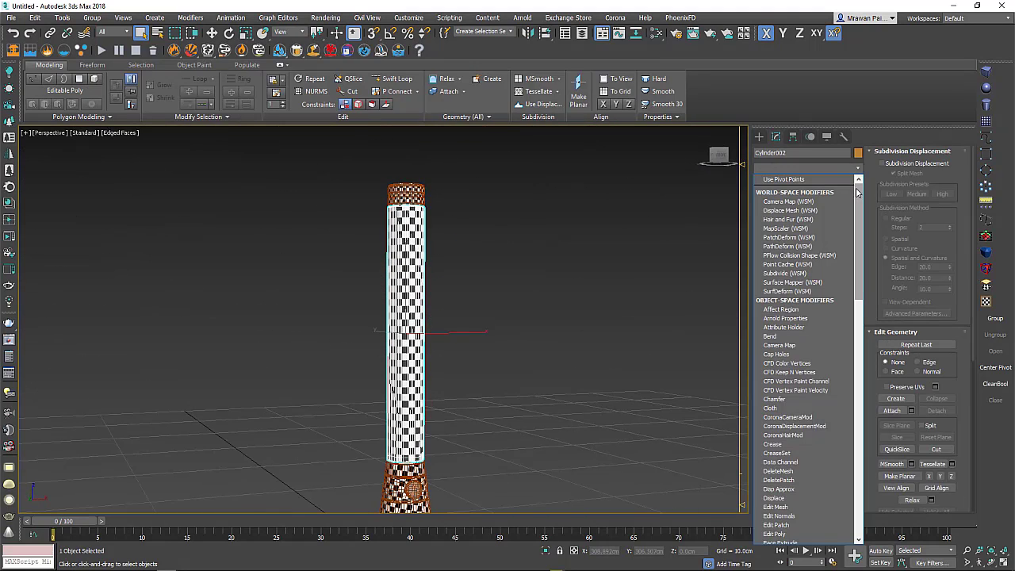
scroll(785, 396, "down", 15)
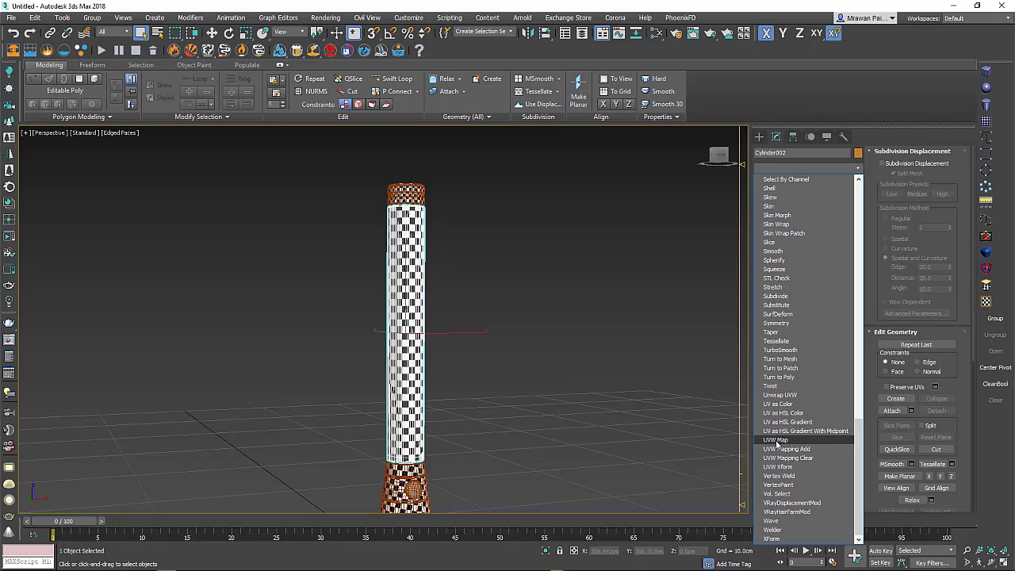
left_click(780, 394)
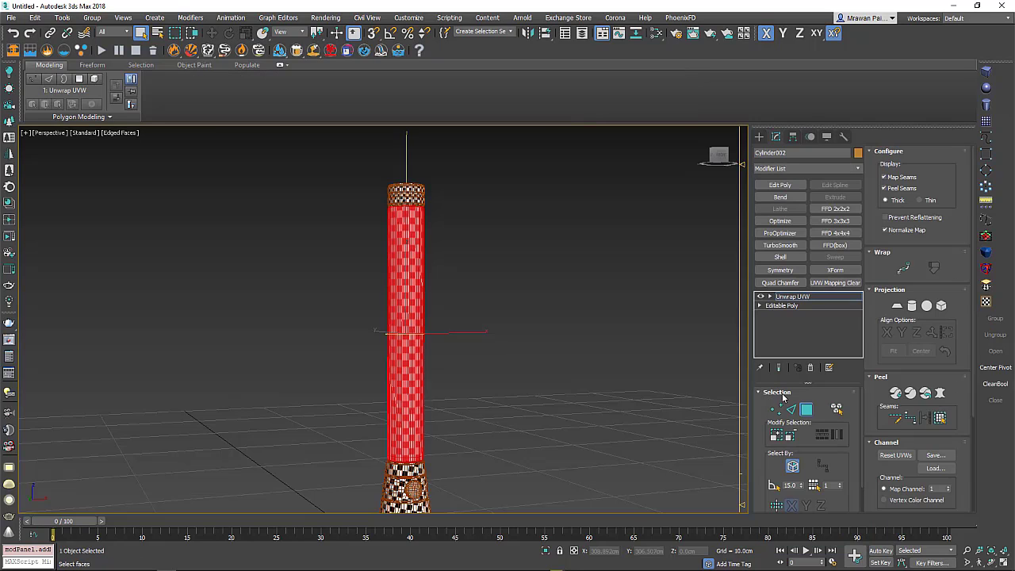
left_click_drag(891, 471, 891, 341)
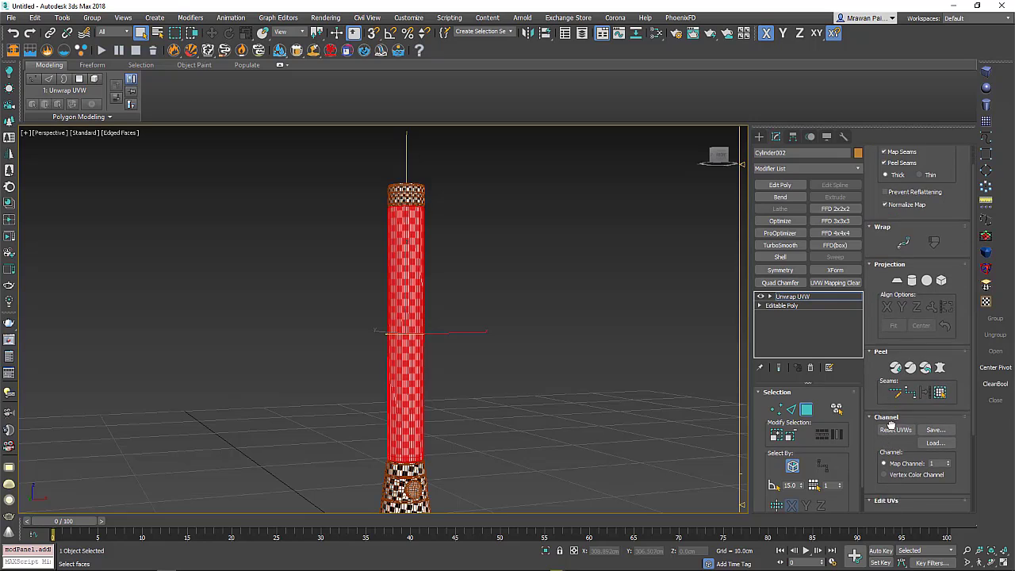
left_click(913, 409)
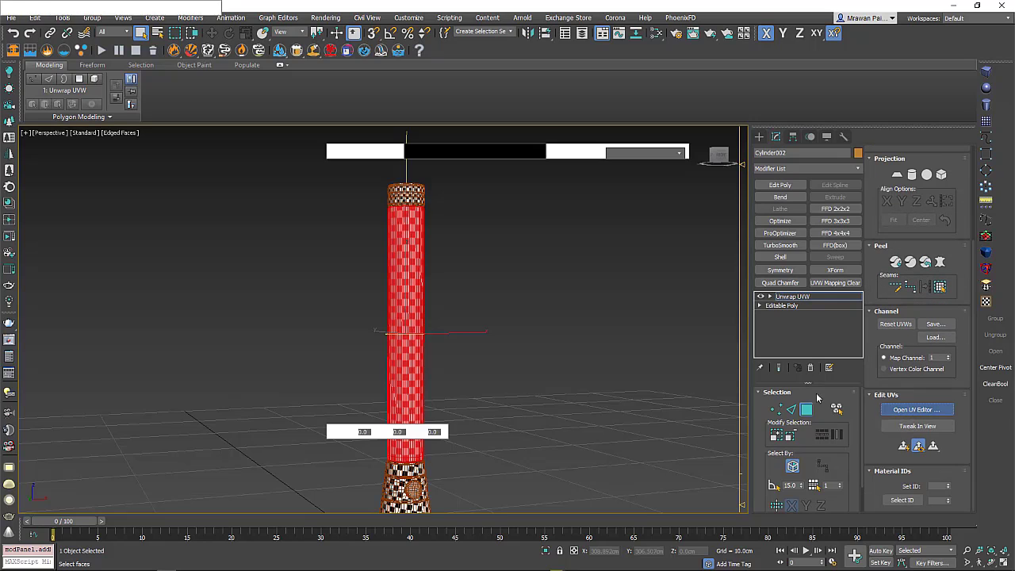
key("1")
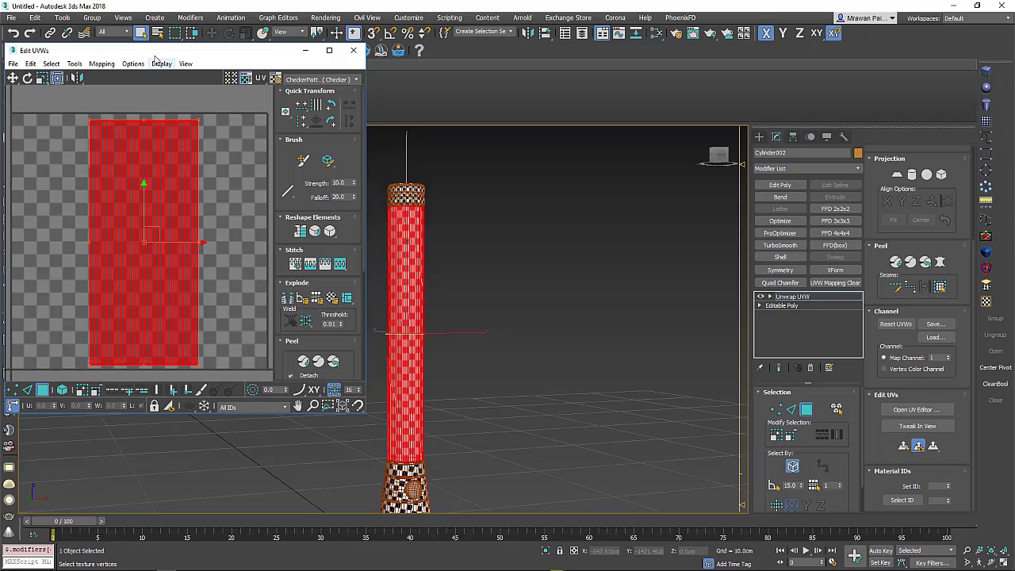
left_click_drag(159, 51, 380, 99)
scroll(378, 240, "down", 2)
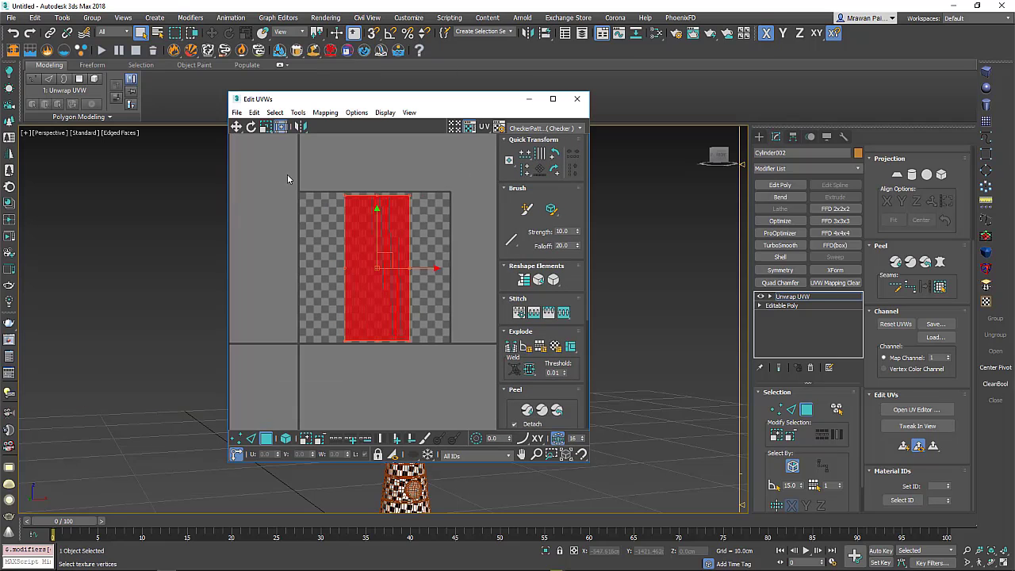
left_click_drag(287, 173, 460, 378)
Step: Render the body's UV template at 5000 by 5000 pixels
left_click(298, 112)
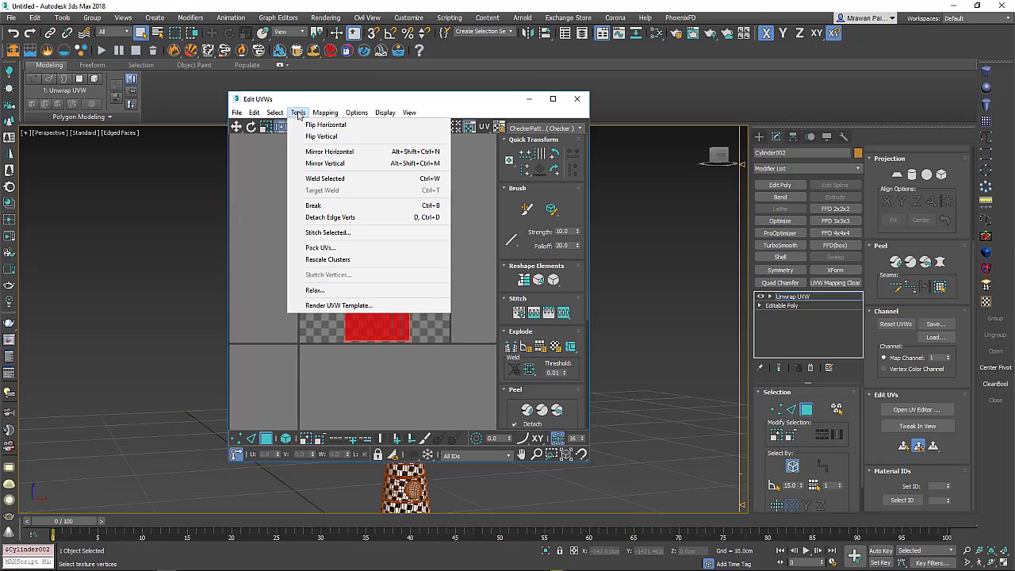
left_click(340, 307)
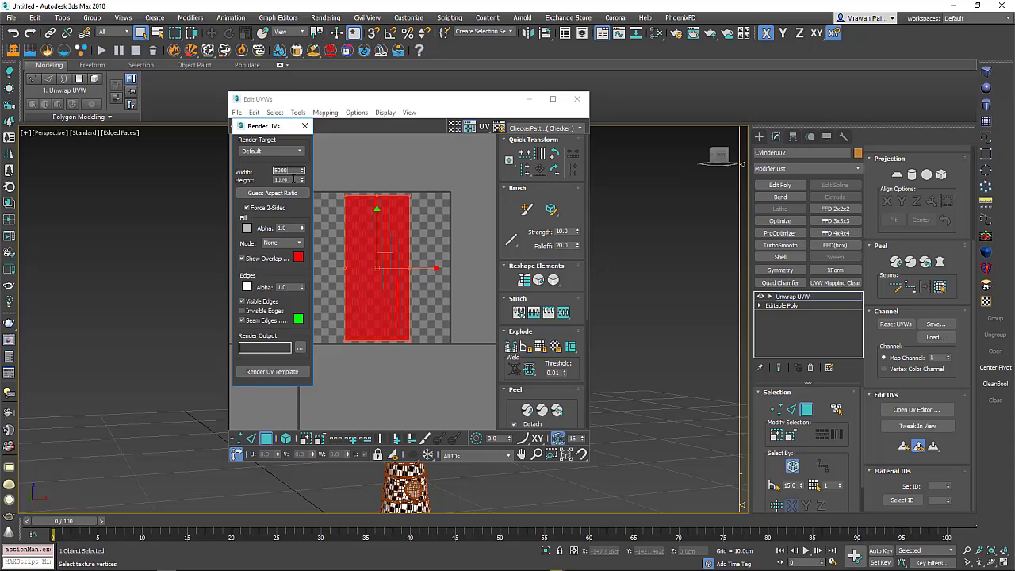
double_click(293, 179)
type("5000")
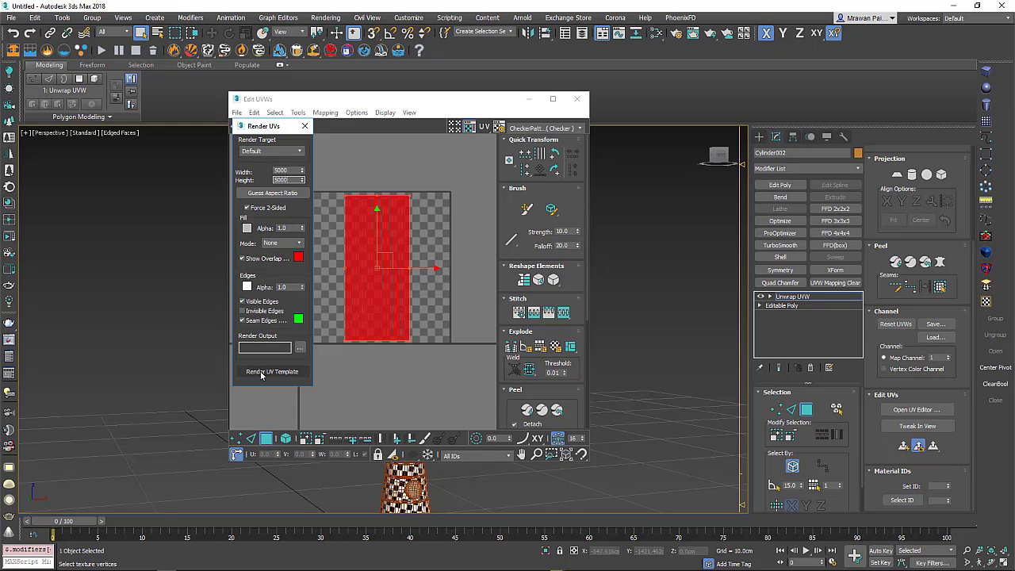
left_click(271, 371)
left_click_drag(940, 116, 319, 116)
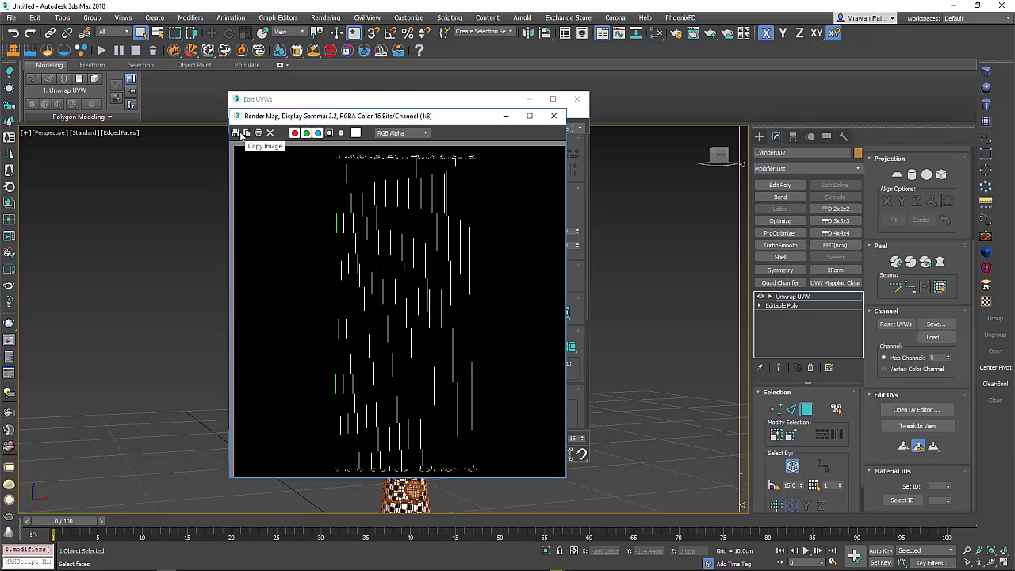
Step: Save the body template as JPEG 'Long piece' in Light 3D, then close Render Map and Edit UVWs
left_click(235, 132)
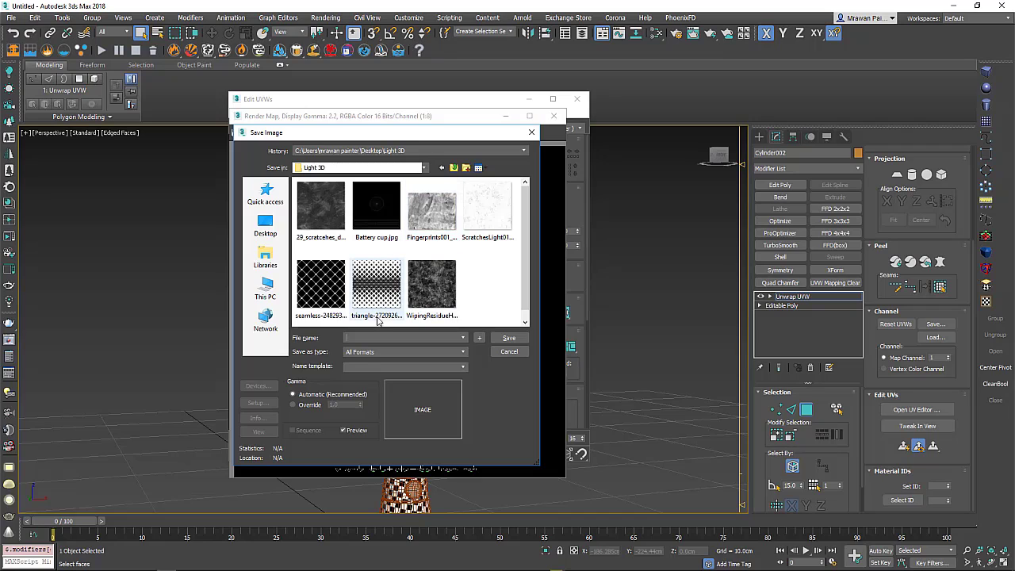
left_click(365, 353)
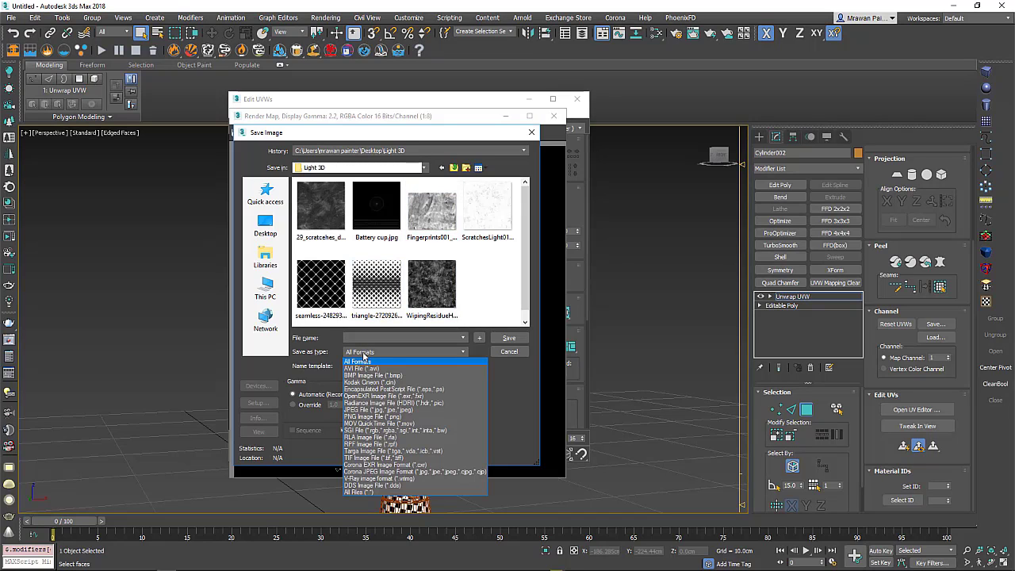
left_click(361, 410)
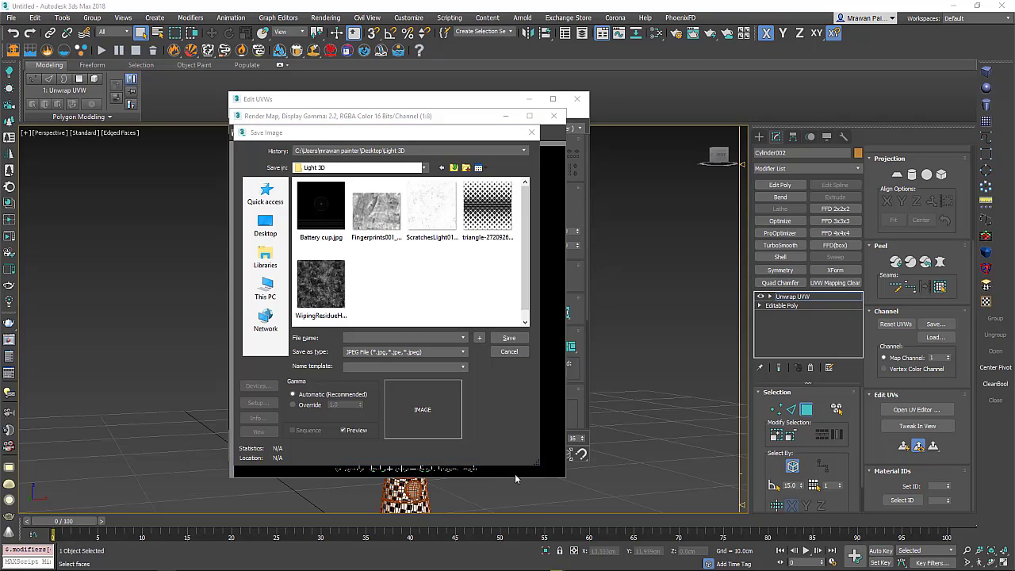
left_click(388, 339)
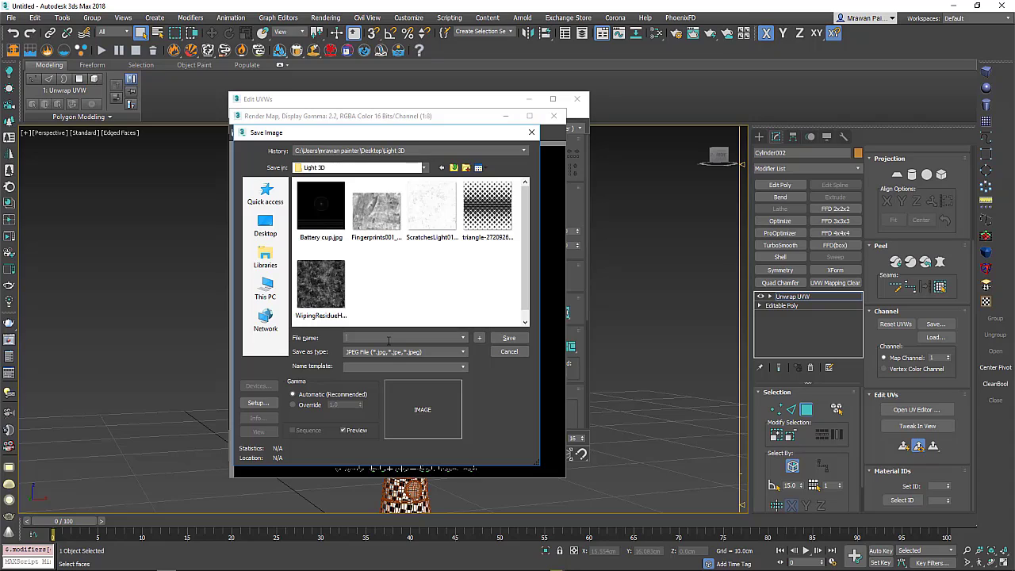
key("super+space")
type("L")
type("ece")
left_click(505, 340)
left_click(353, 362)
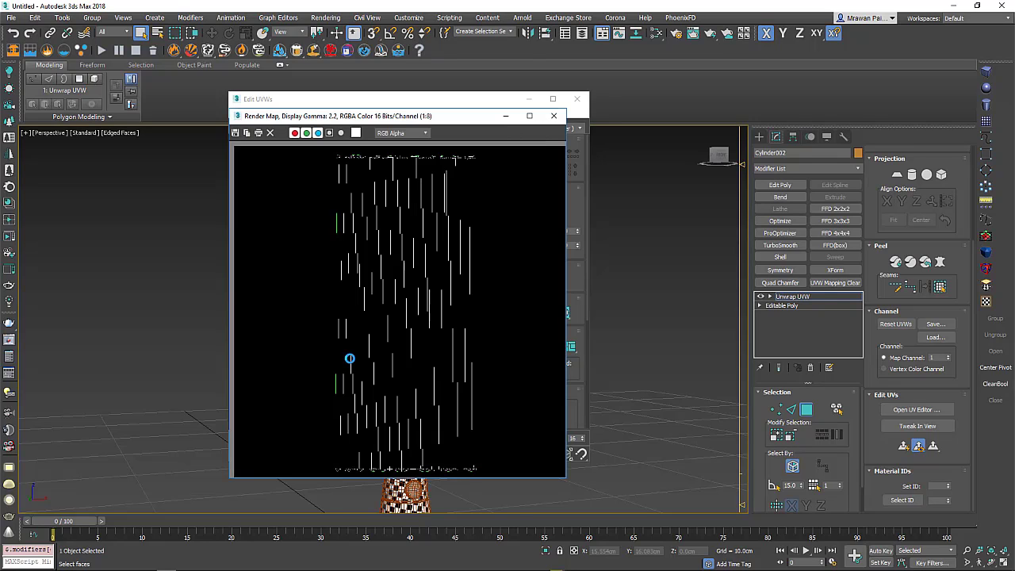
left_click(553, 116)
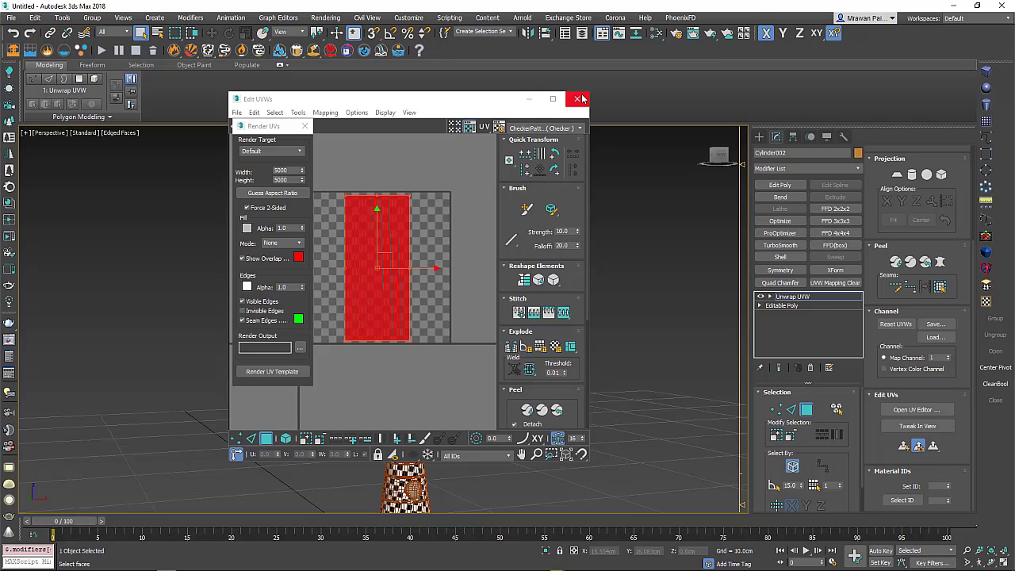
left_click(581, 99)
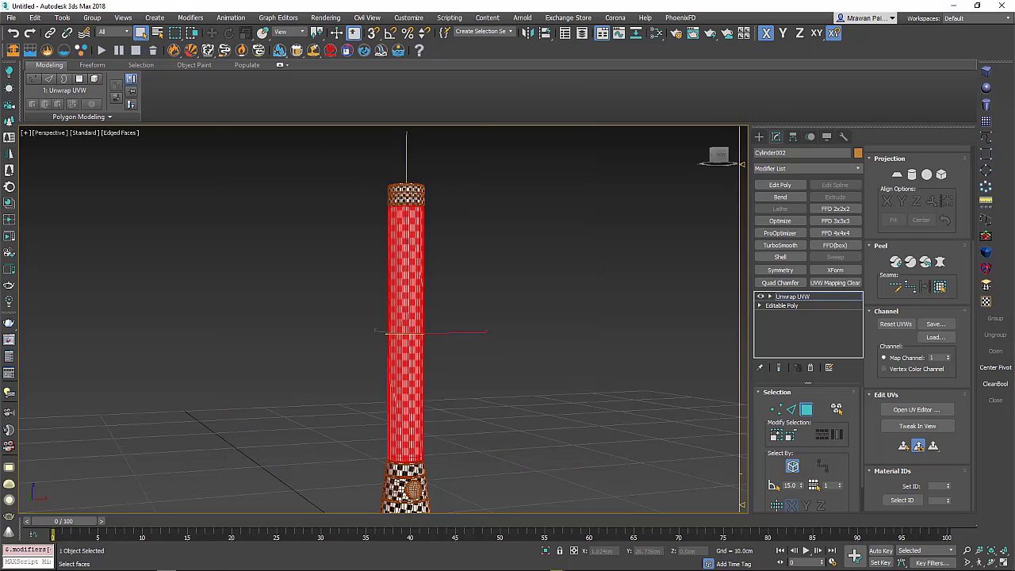
mouse_move(107, 547)
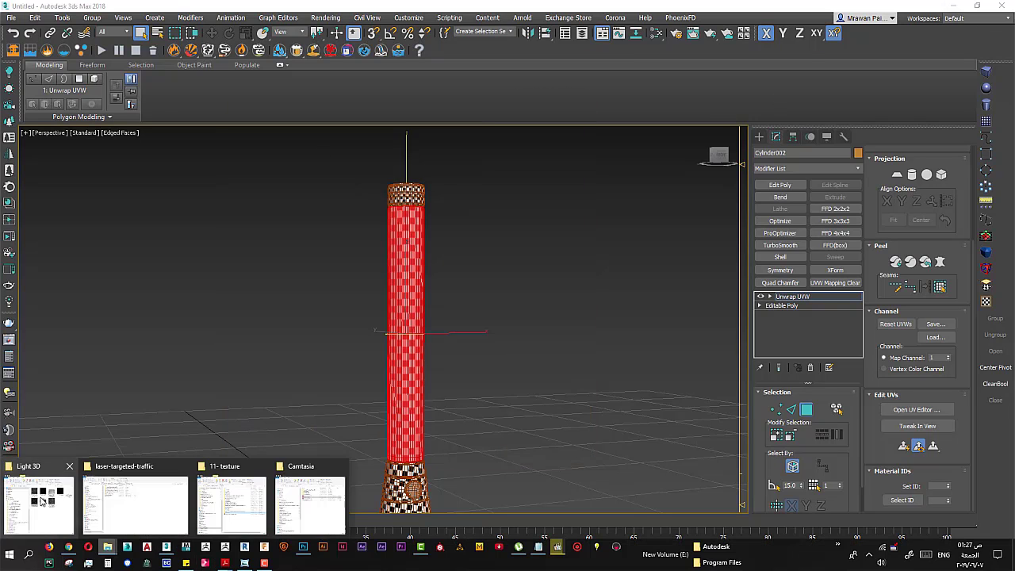
Step: Drag Battery cup.jpg from the Light 3D folder onto the Photoshop window
left_click(42, 501)
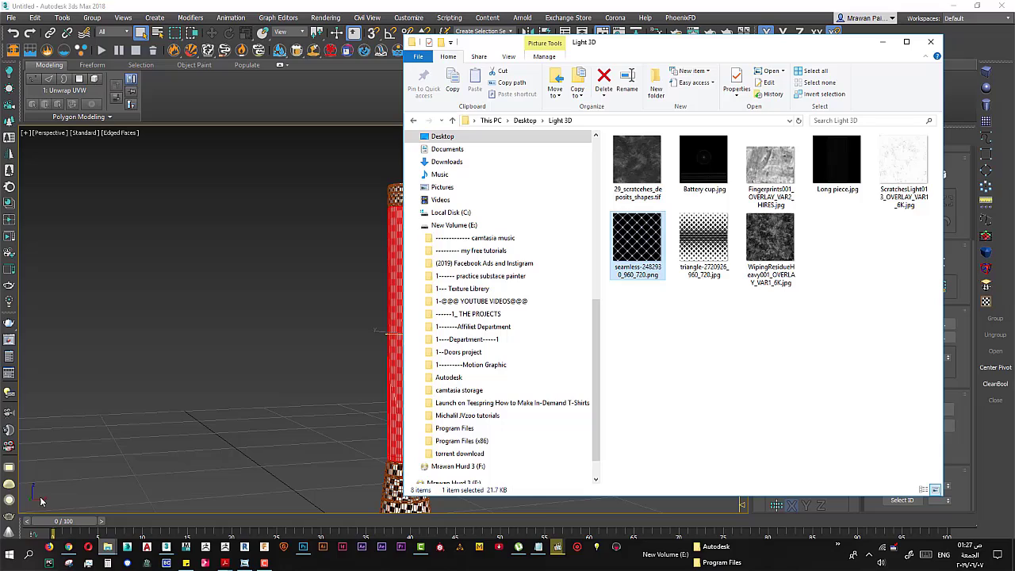
left_click(710, 179)
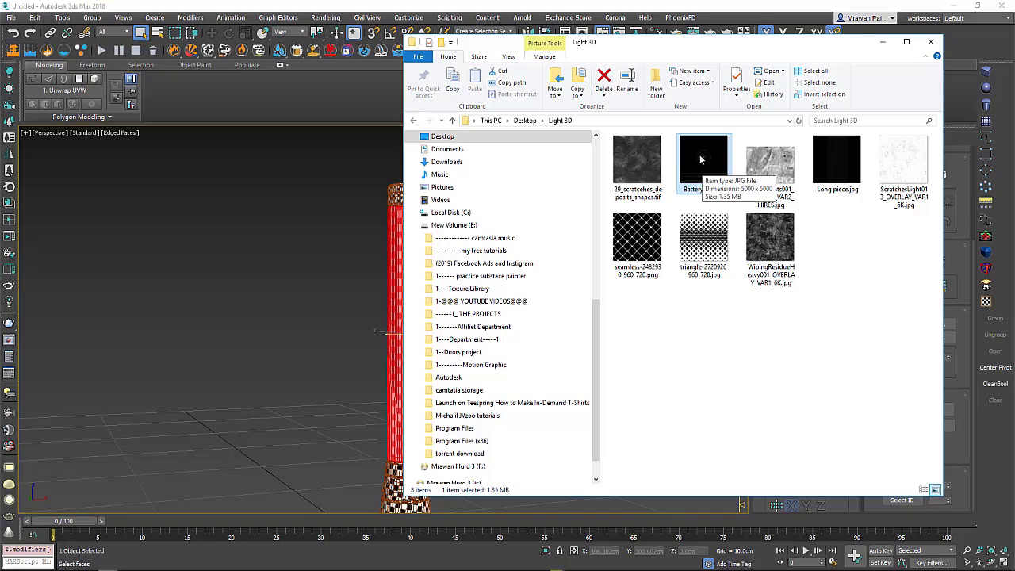
left_click_drag(700, 160, 230, 547)
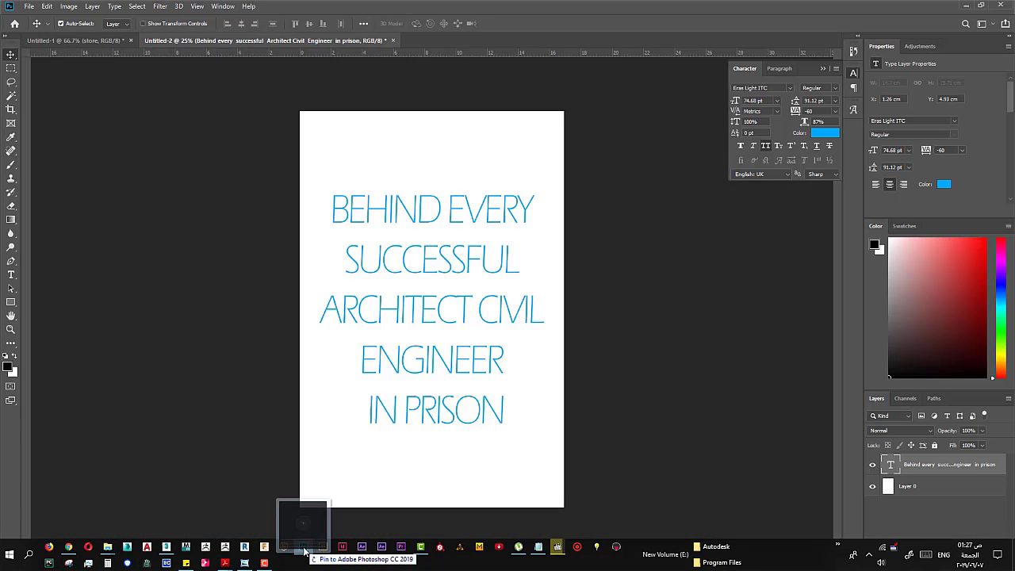
mouse_move(230, 547)
left_mouse_down()
mouse_move(304, 551)
mouse_move(501, 39)
left_mouse_up()
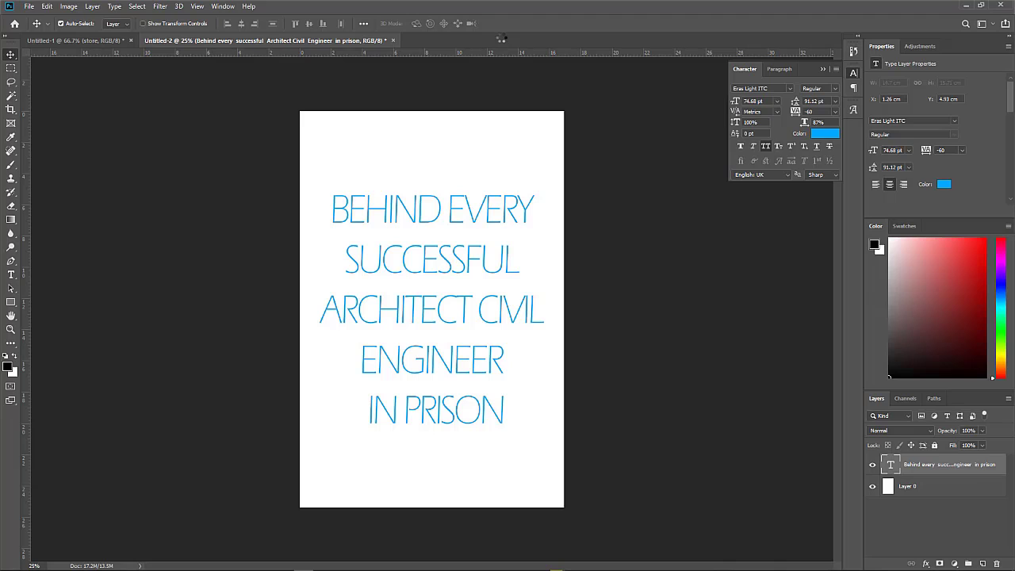
Step: Open Battery cup.jpg as a document, unlock its layer, zoom into the circle, and pick the Type tool
left_click_drag(501, 38, 501, 38)
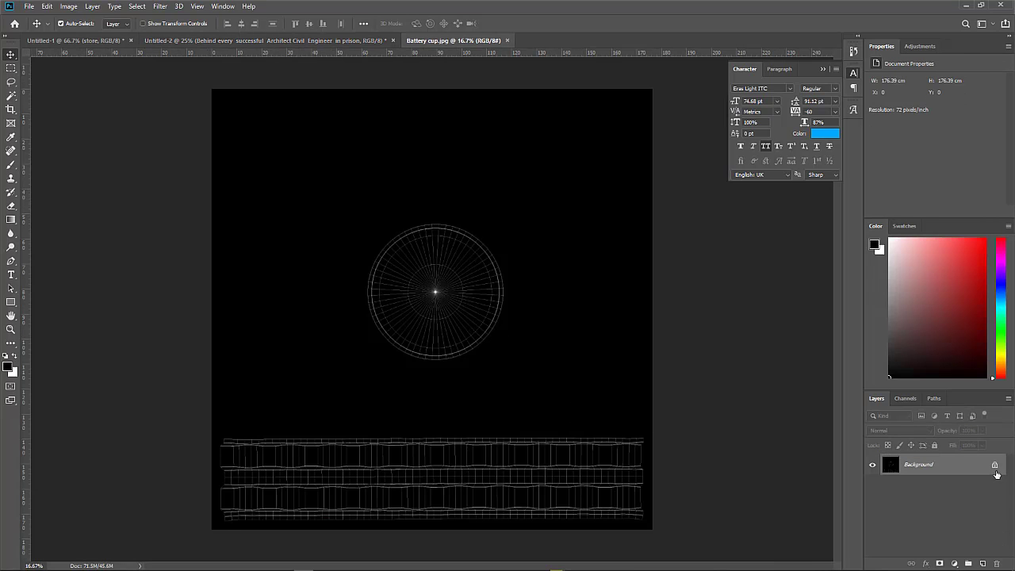
left_click(995, 470)
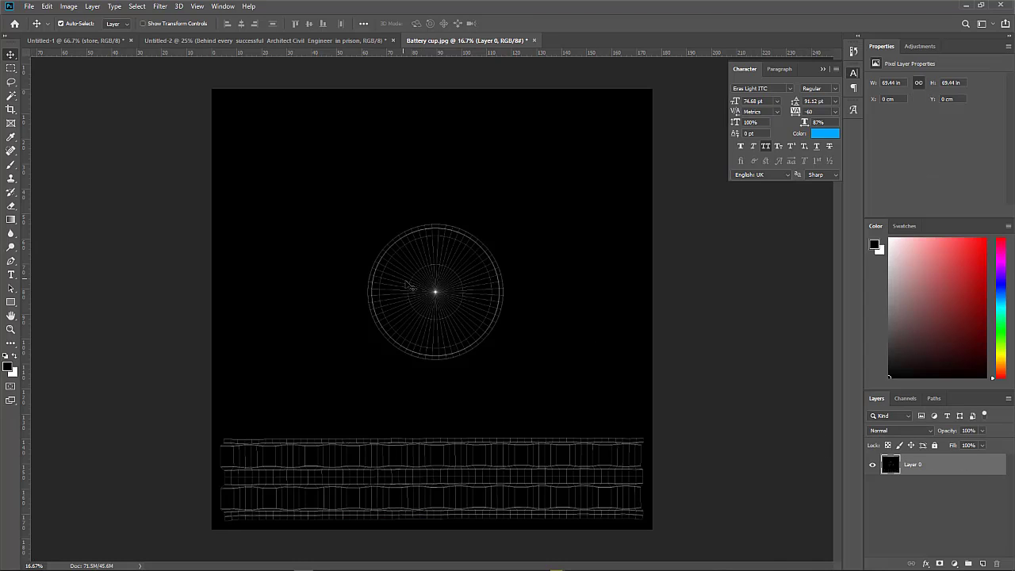
scroll(430, 307, "up", 2, "alt")
scroll(432, 304, "up", 2, "alt")
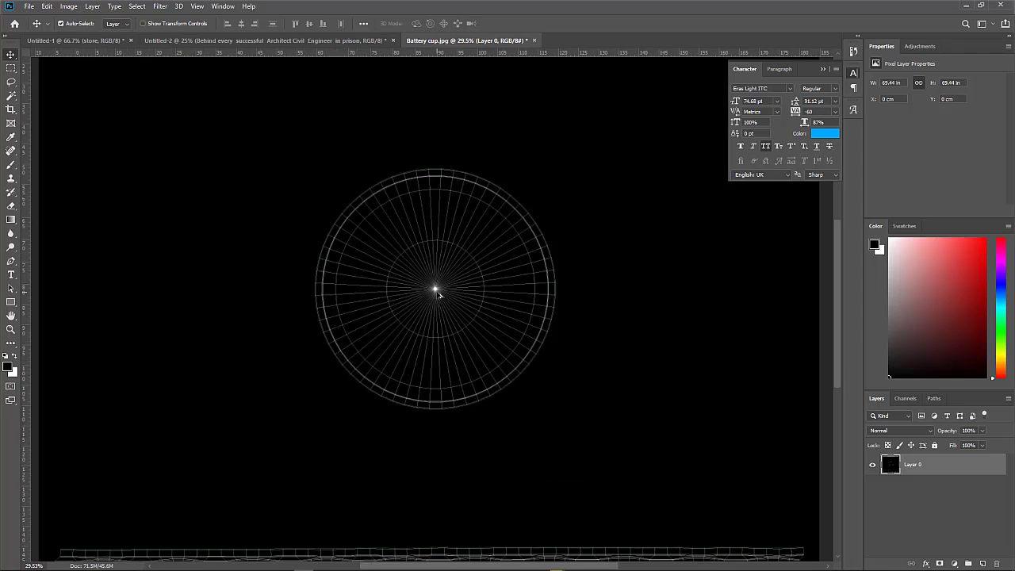
scroll(435, 299, "up", 2, "alt")
scroll(436, 295, "up", 2, "alt")
scroll(437, 294, "down", 2, "alt")
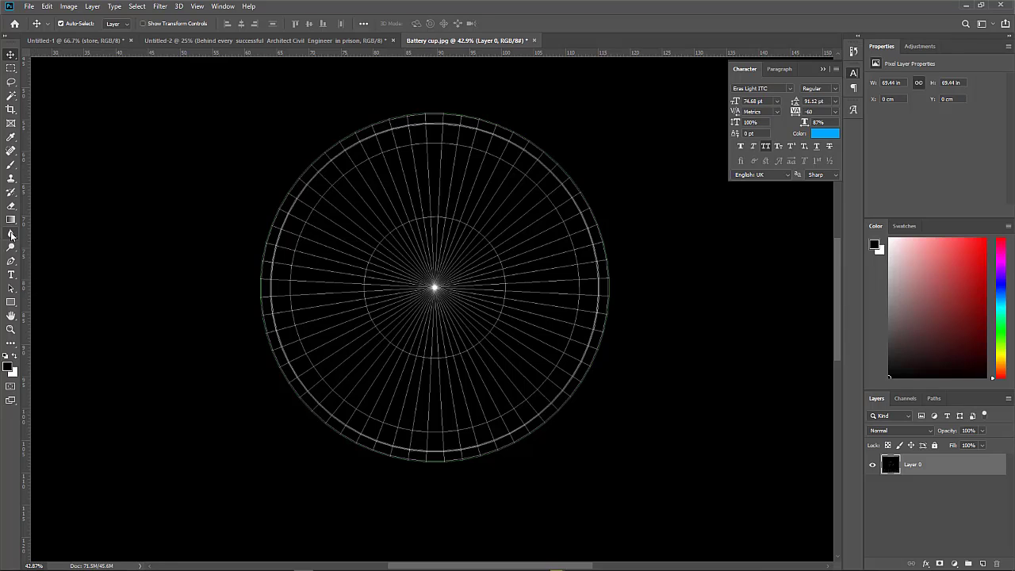
left_click(11, 275)
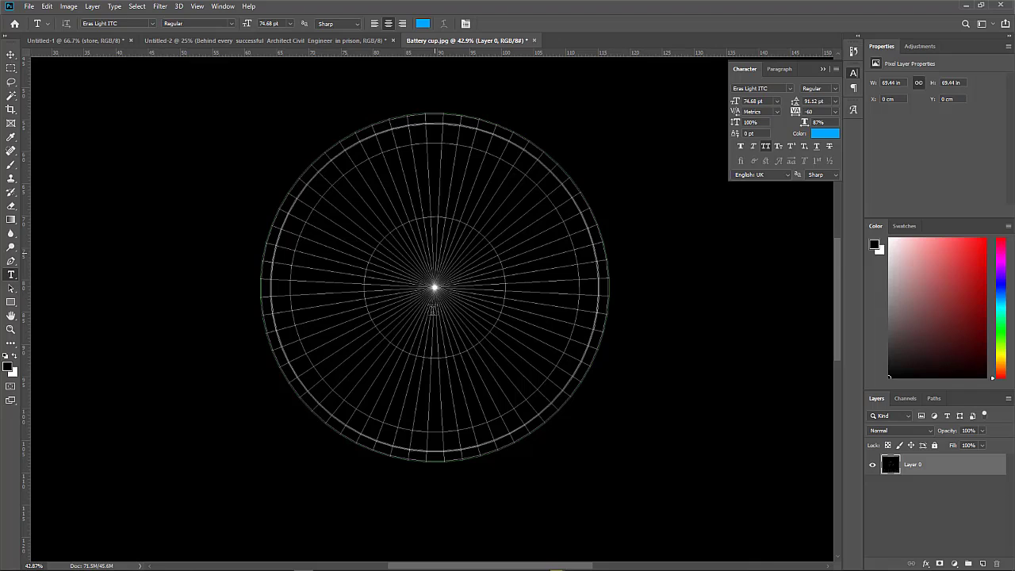
Step: Type a centred two-line caption, '3DMAX WITH' and the author's name, above the circle centre, then select it
left_click(434, 262)
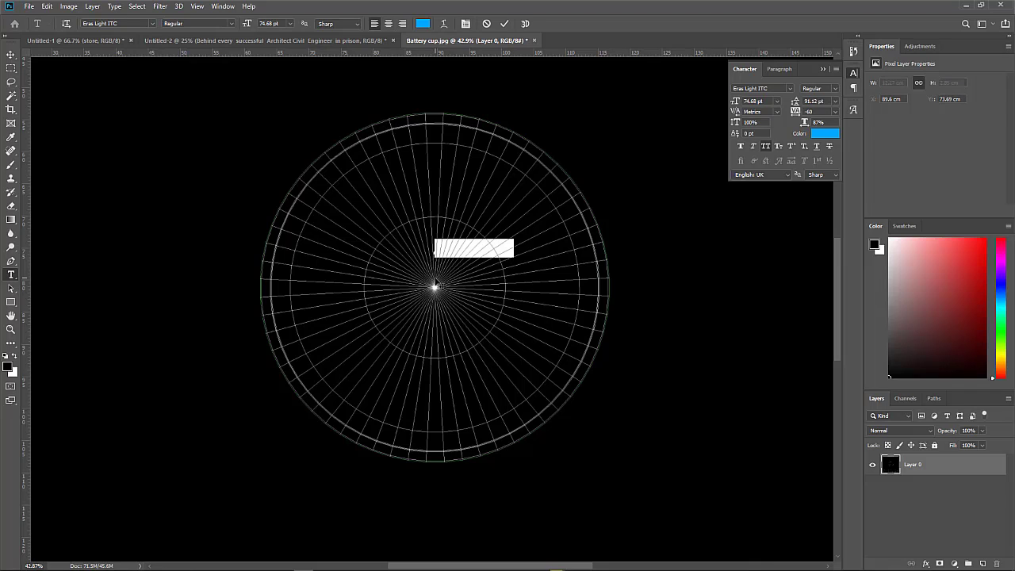
left_click(389, 23)
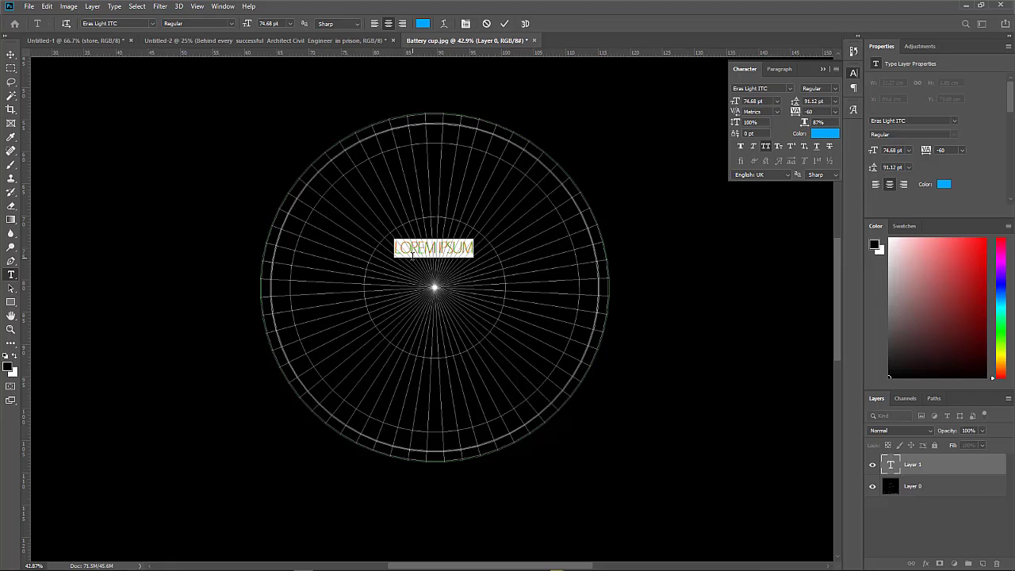
type("3D")
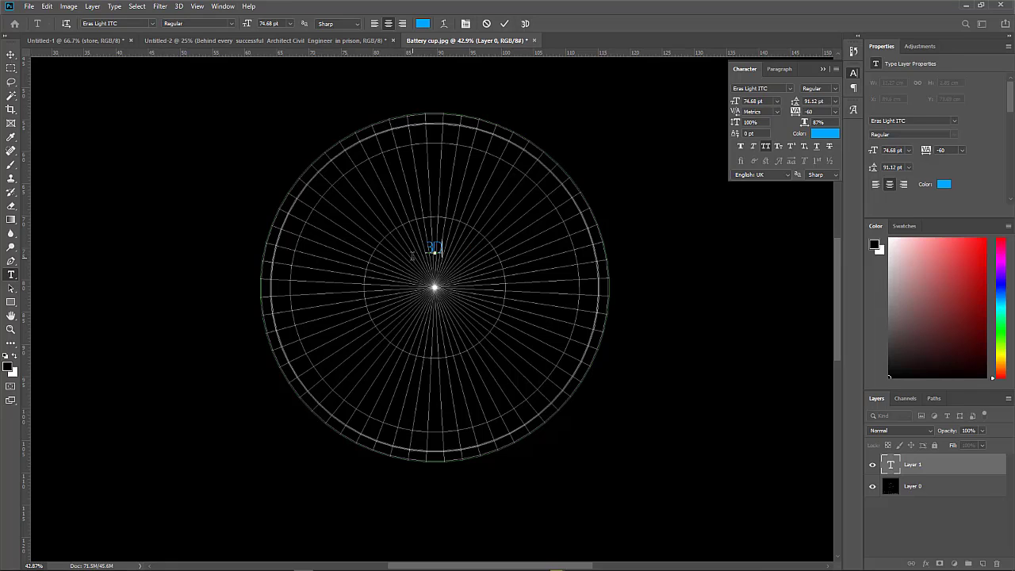
type(" MAX")
type(" WITH")
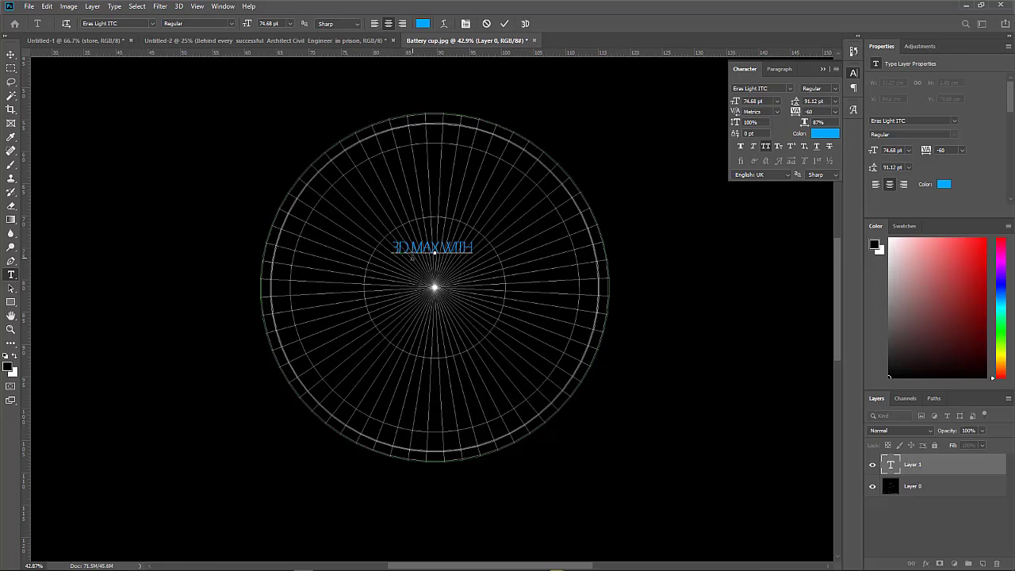
key("Return")
type("M")
type("RAWAN PAINTER")
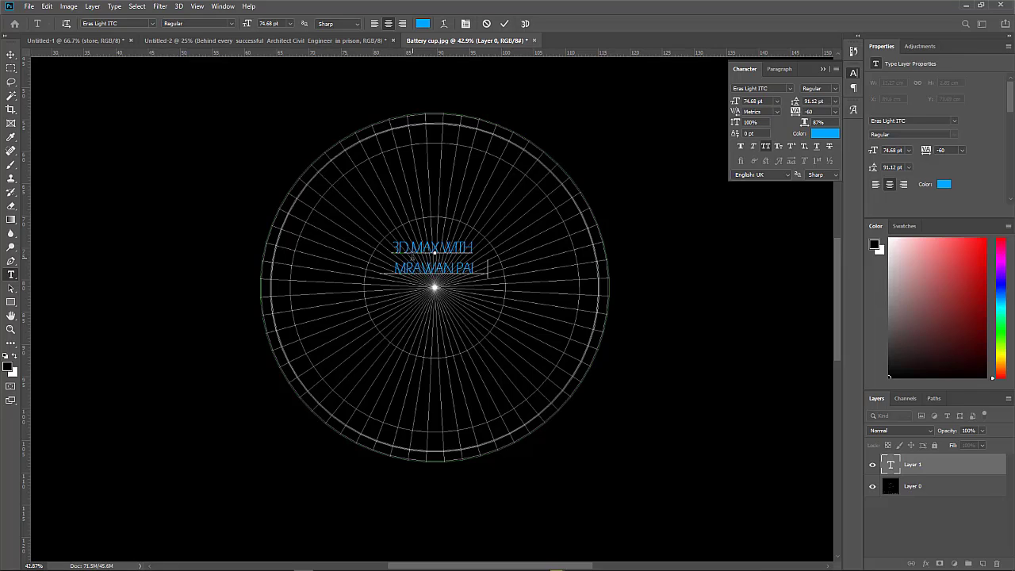
key("ctrl+a")
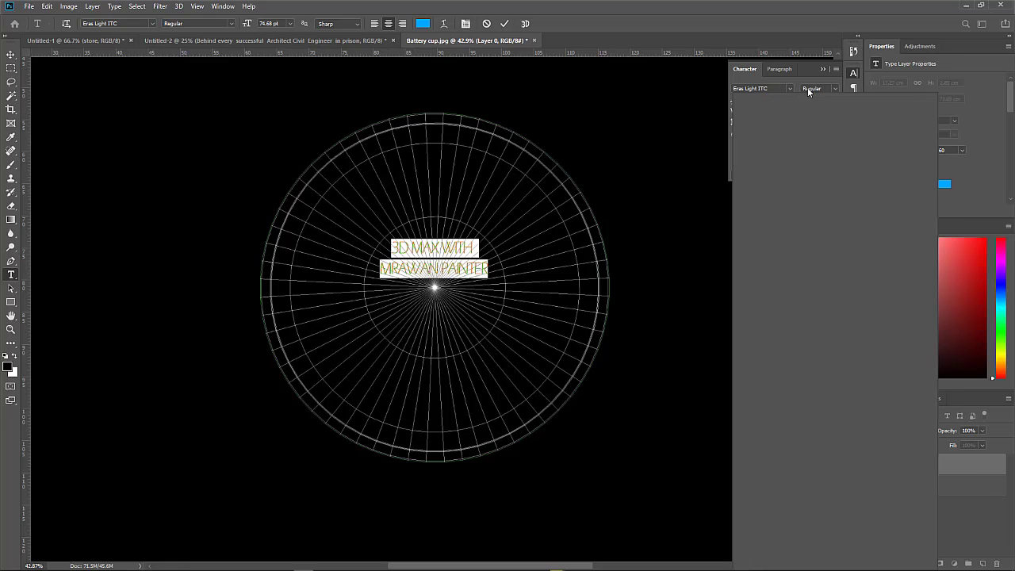
Step: Change the caption font to Eras Bold ITC and enlarge it to about 155.68 pt
left_click(789, 88)
scroll(932, 133, "up", 15)
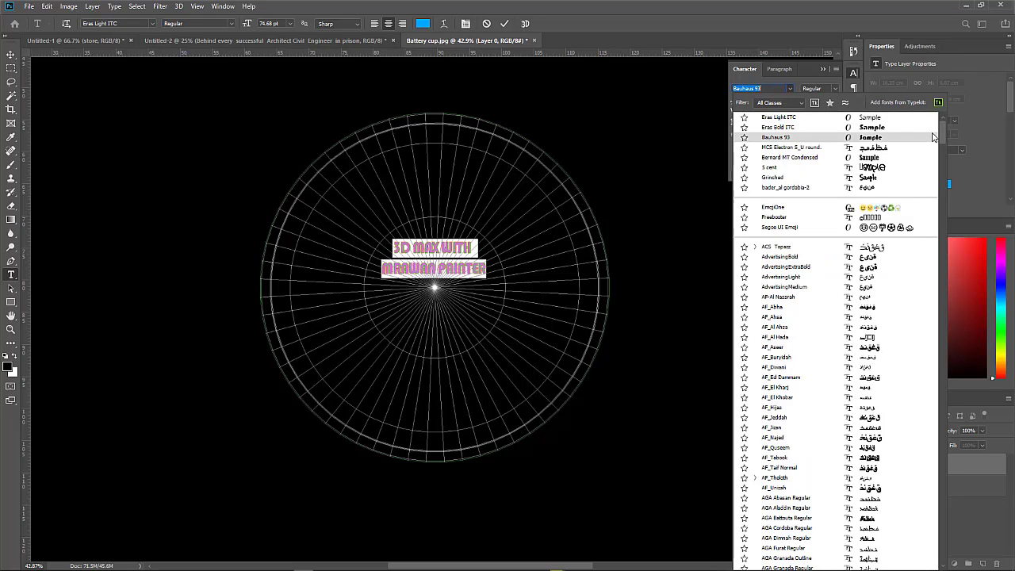
left_click(932, 132)
left_click(790, 88)
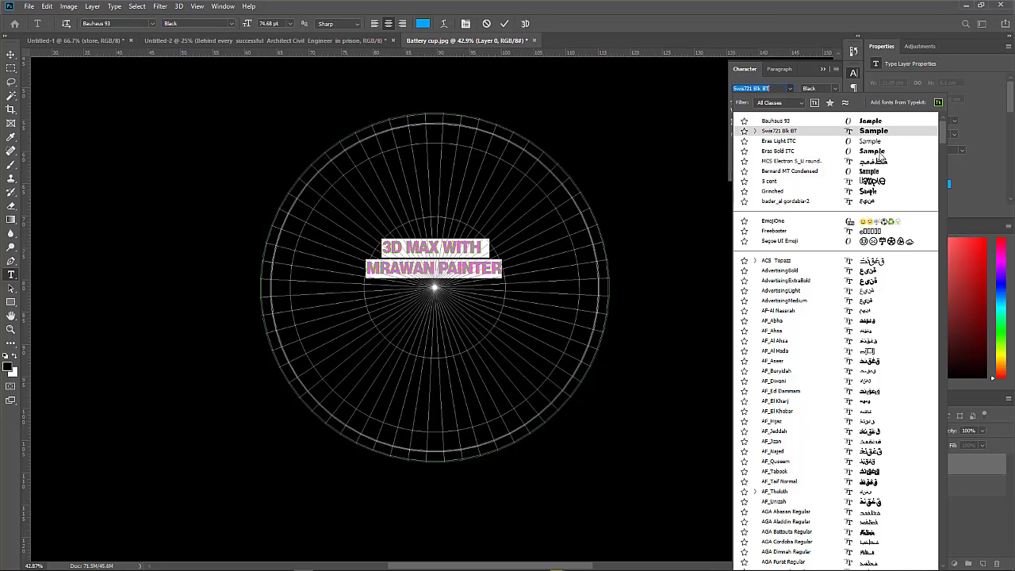
left_click(879, 156)
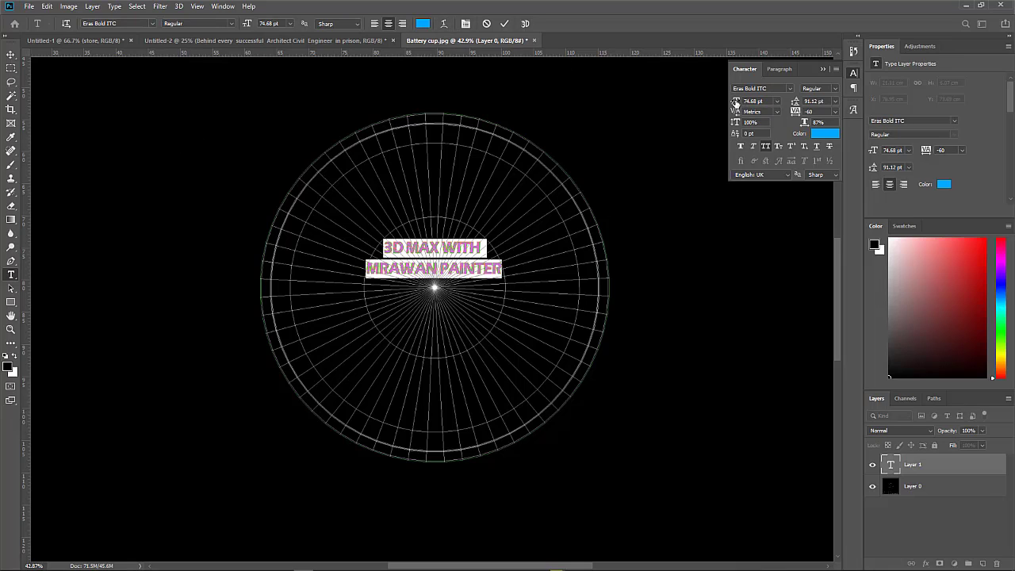
left_click_drag(736, 102, 830, 107)
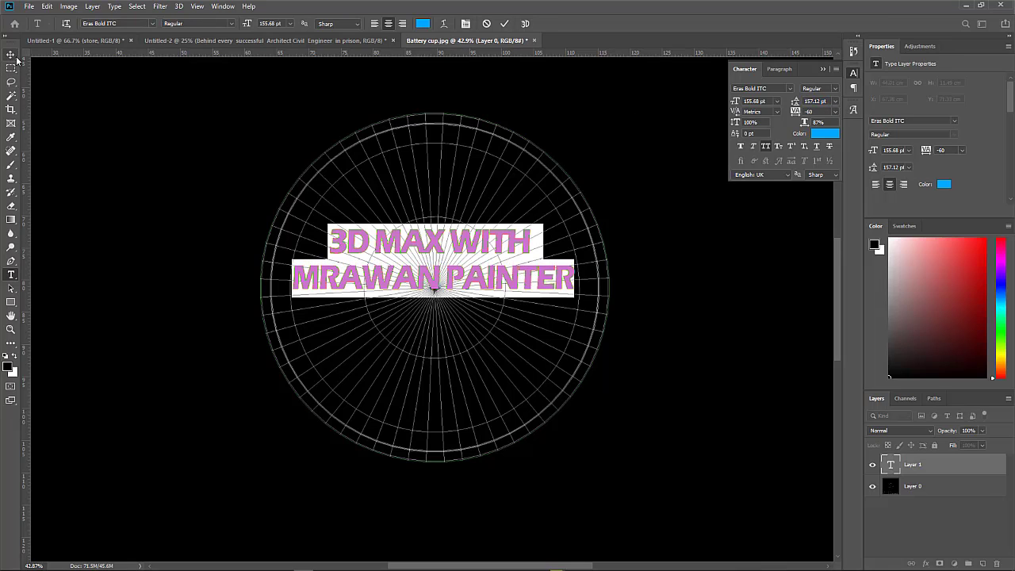
Step: Make the caption text white, commit it, and move it slightly down in the circle
left_click(820, 133)
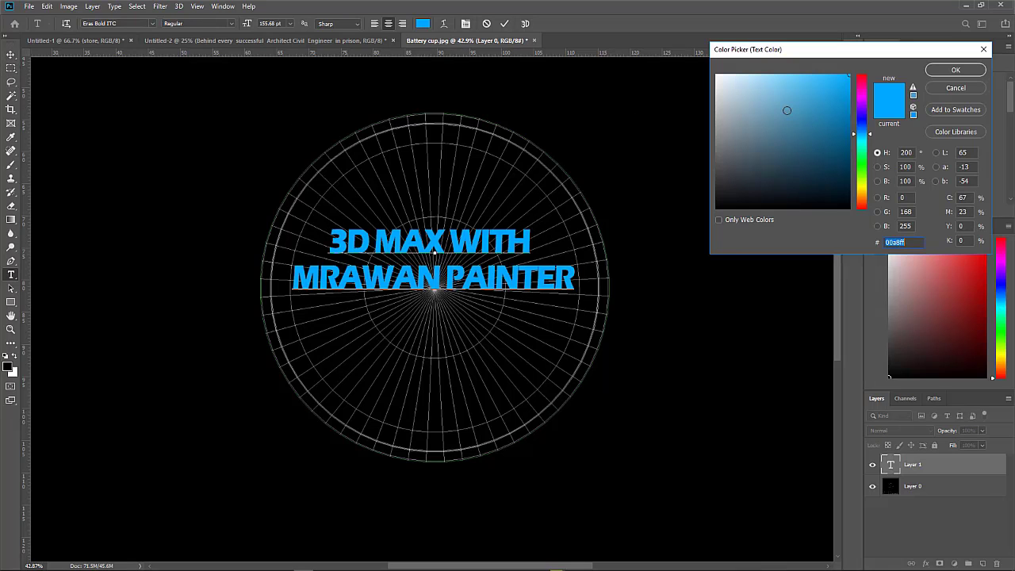
left_click_drag(740, 102, 716, 75)
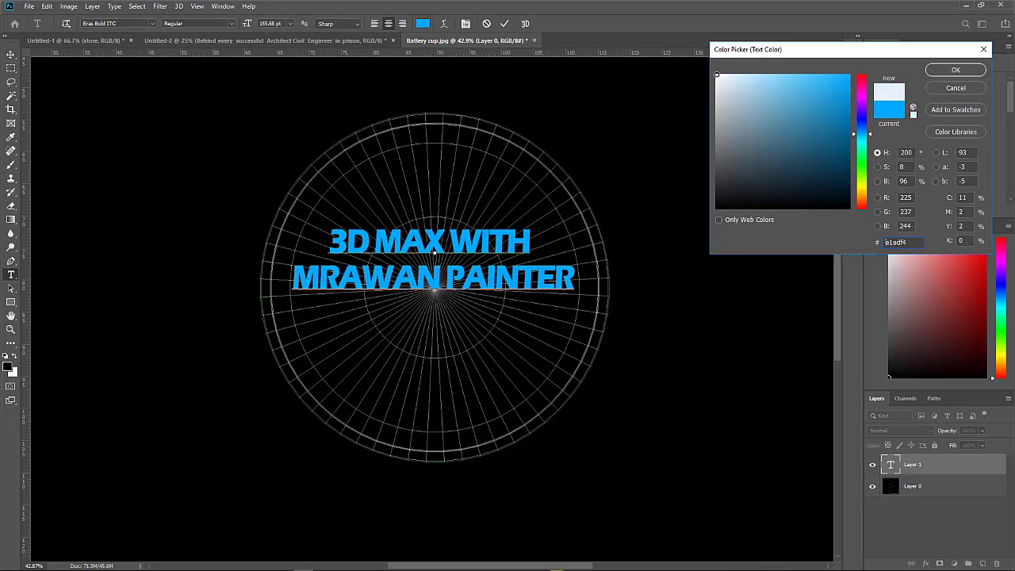
left_click(956, 69)
left_click(11, 54)
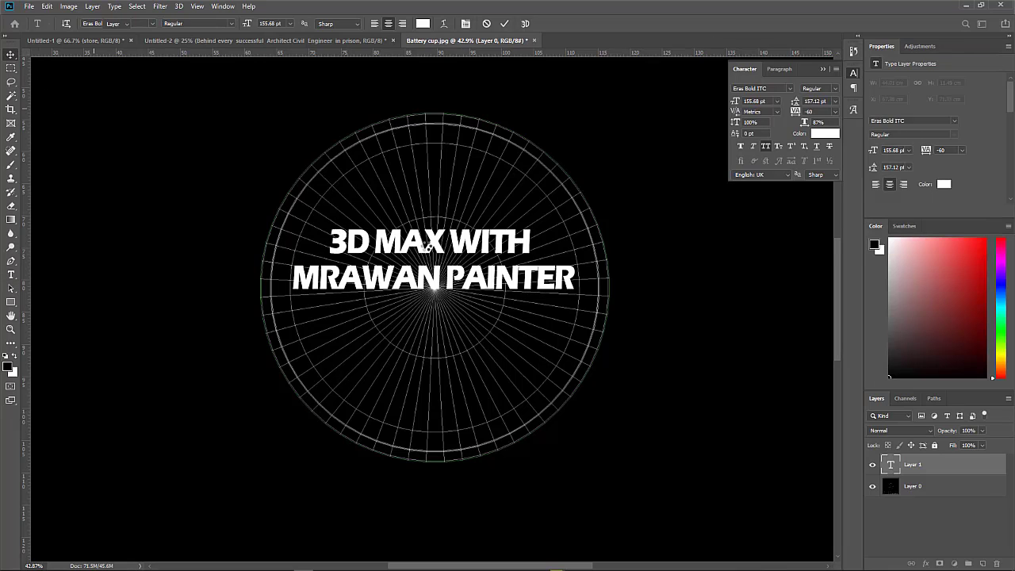
left_click_drag(438, 248, 439, 272)
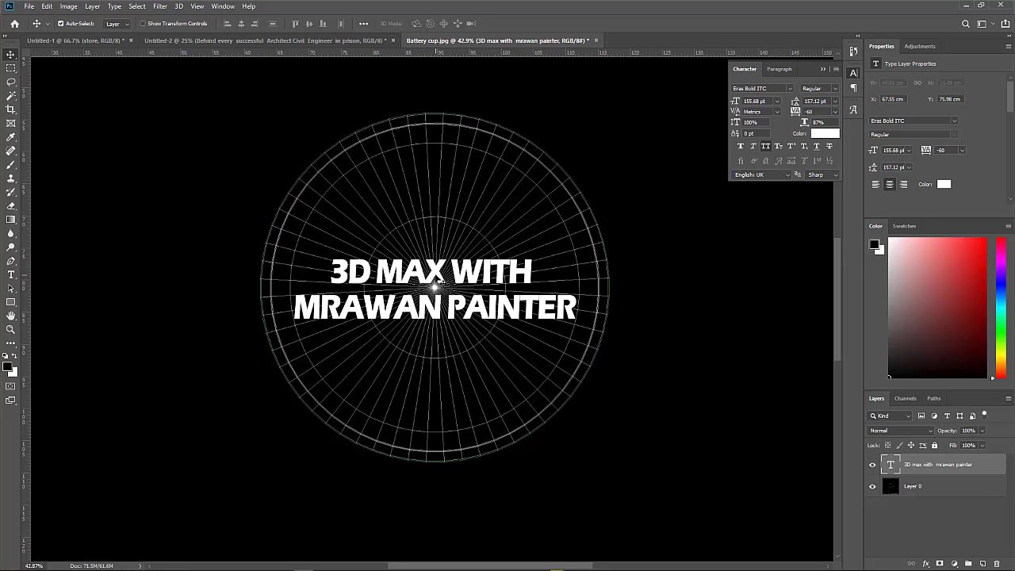
Step: Set the caption's tracking to 120 and size to 111.68 pt, then recentre it slightly higher
double_click(439, 277)
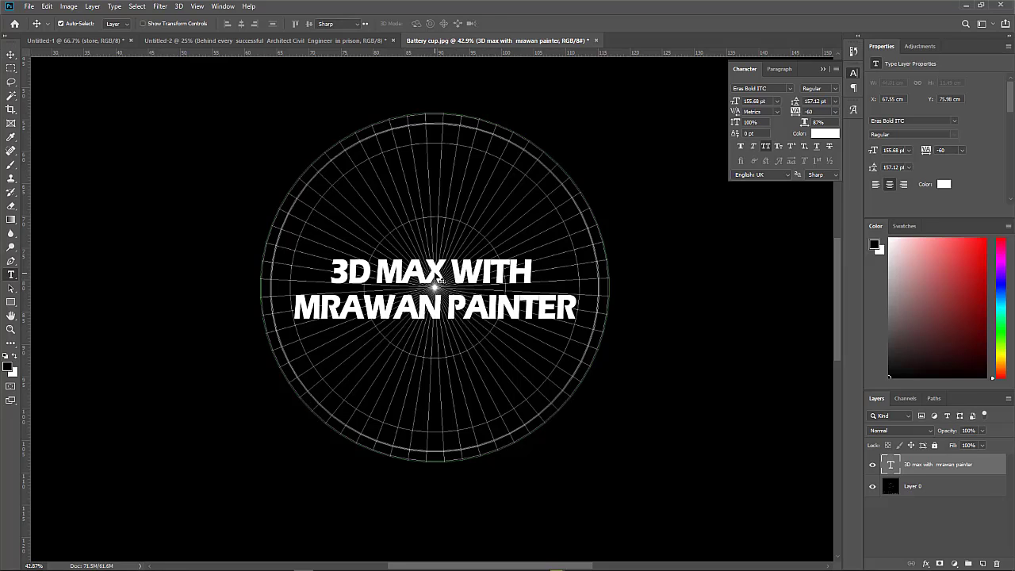
left_click_drag(795, 115, 798, 116)
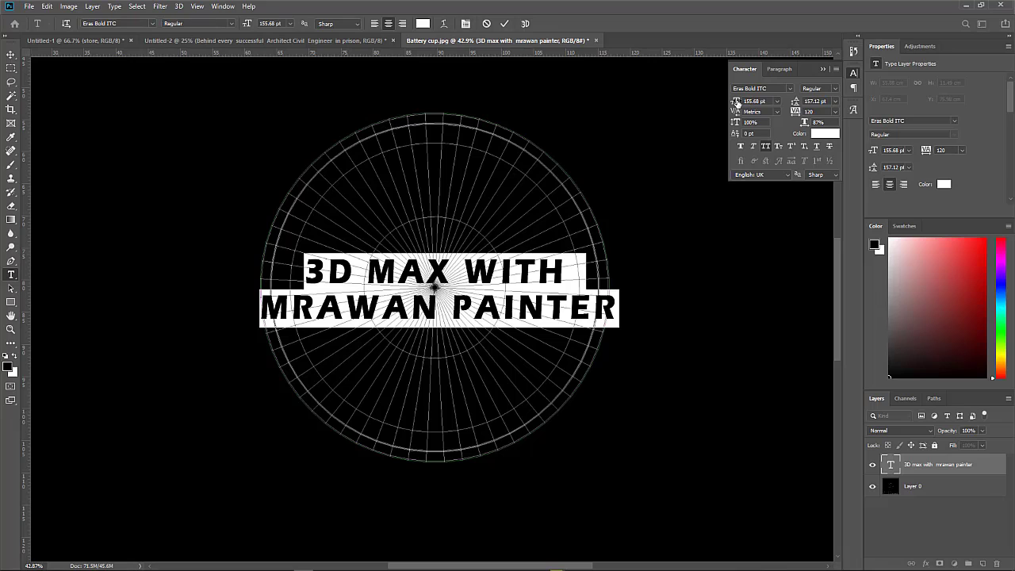
left_click_drag(736, 103, 713, 111)
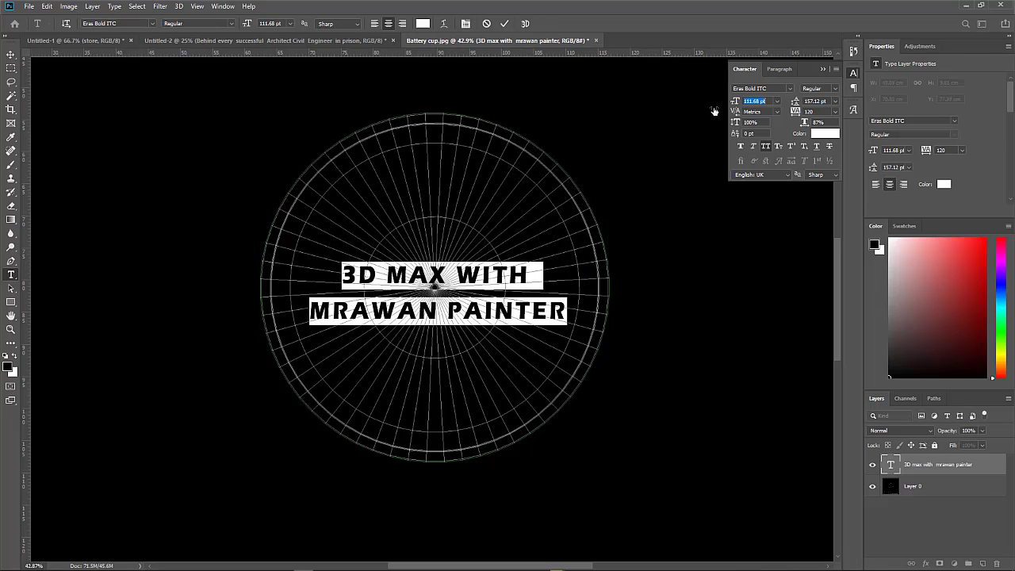
left_click(11, 54)
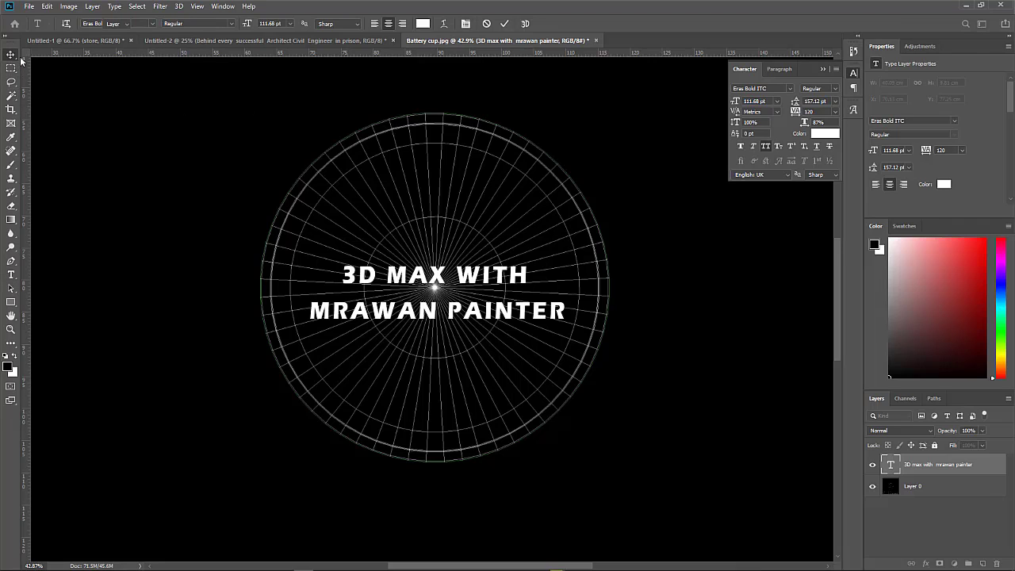
left_click_drag(440, 278, 436, 268)
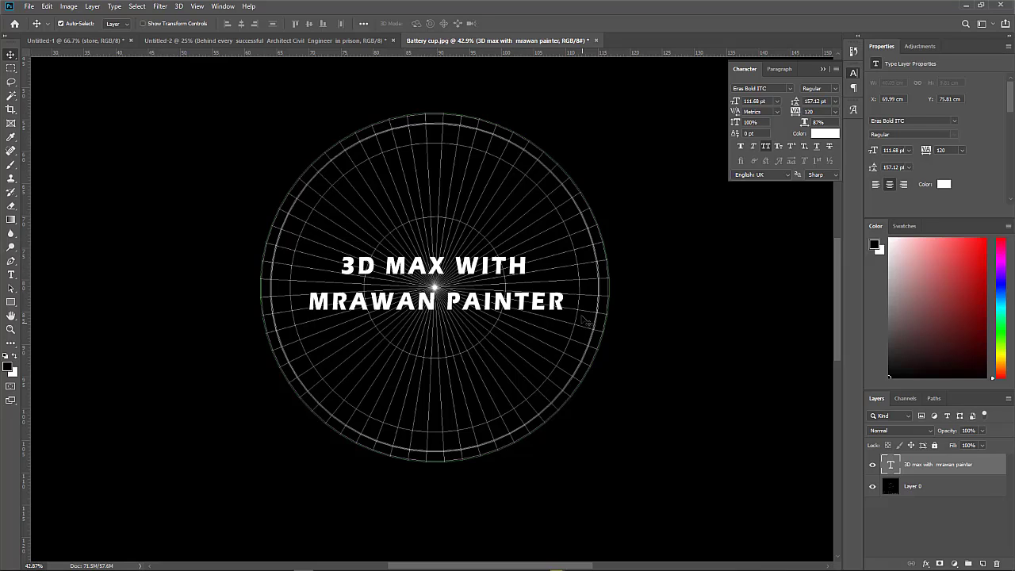
Step: Add a new layer beneath the caption and fill it solid black
left_click(982, 562)
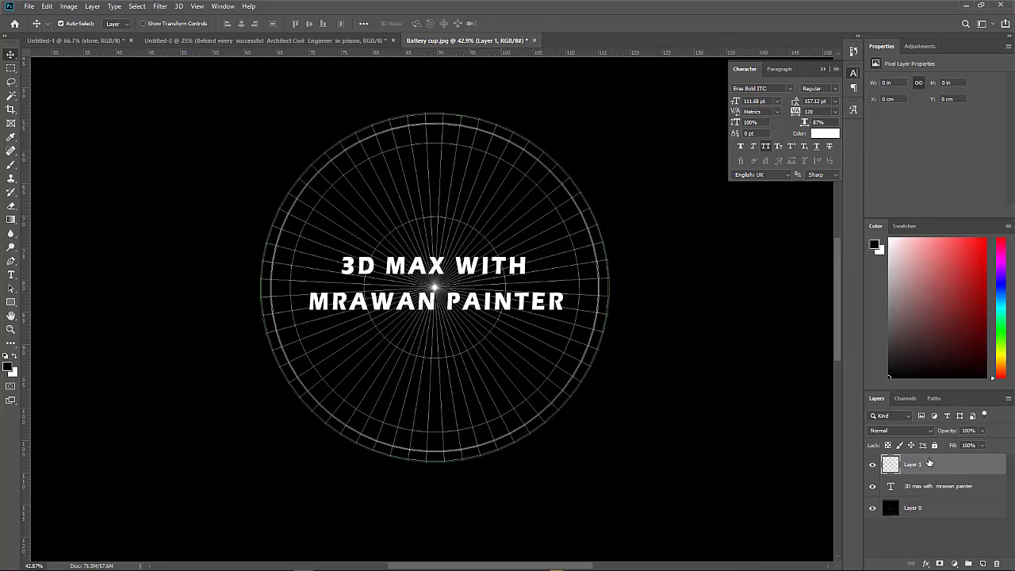
left_click_drag(938, 476, 939, 500)
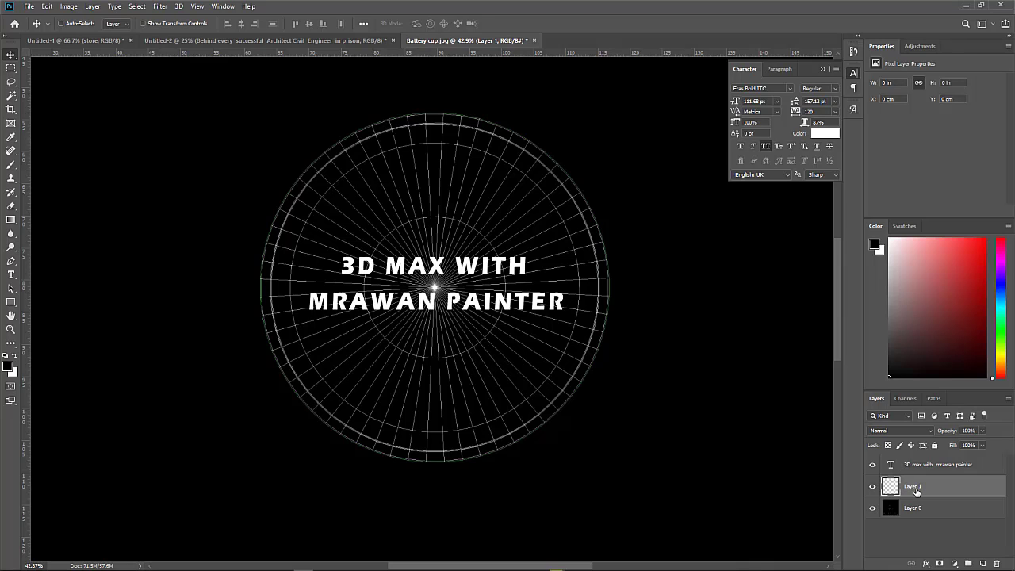
key("ctrl+BackSpace")
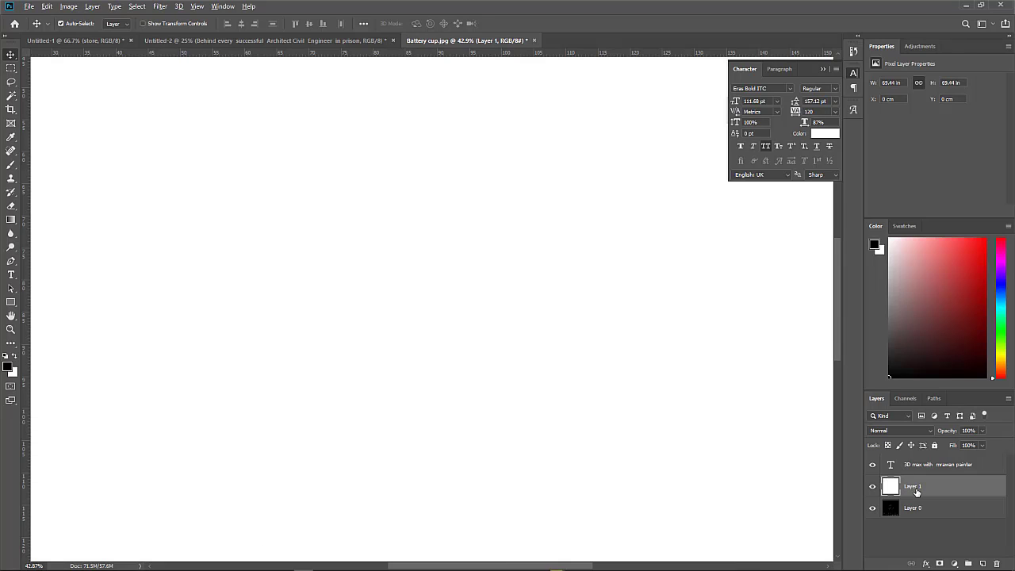
key("alt+BackSpace")
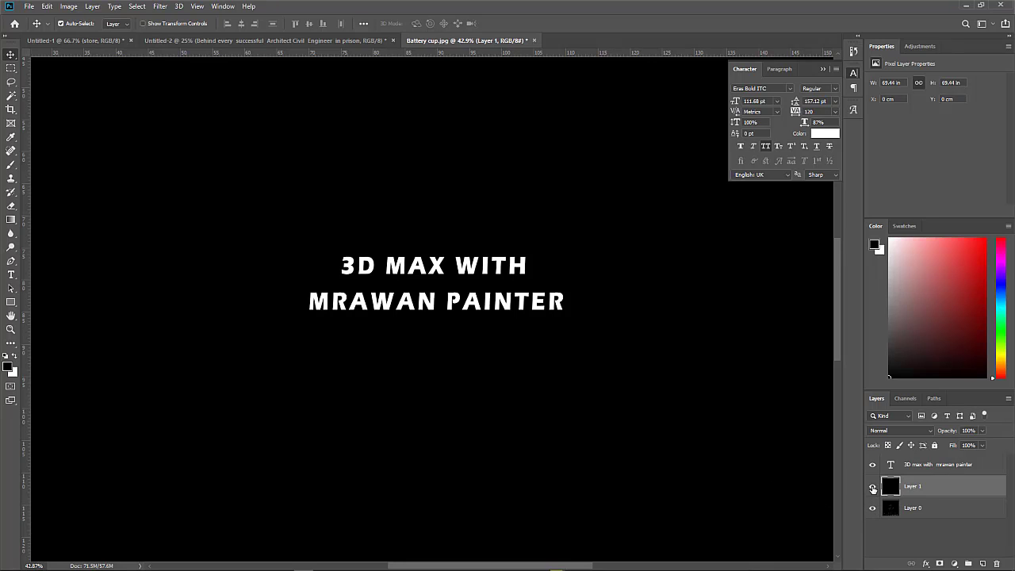
Step: Toggle the black layer's visibility to check the wireframe, then start Save As with Ctrl+Shift+S
left_click(873, 487)
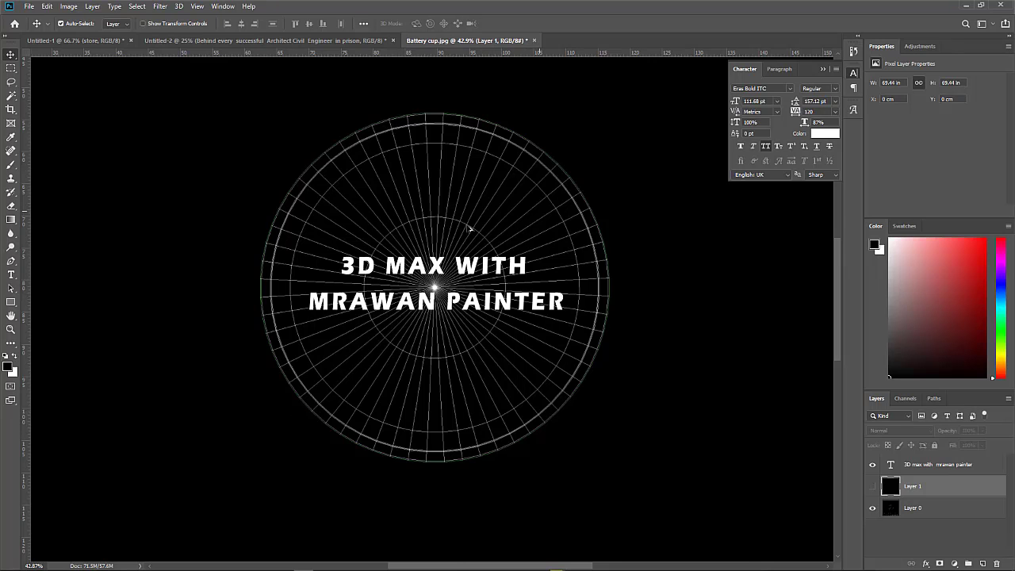
scroll(434, 236, "down", 1, "alt")
scroll(435, 235, "down", 2, "alt")
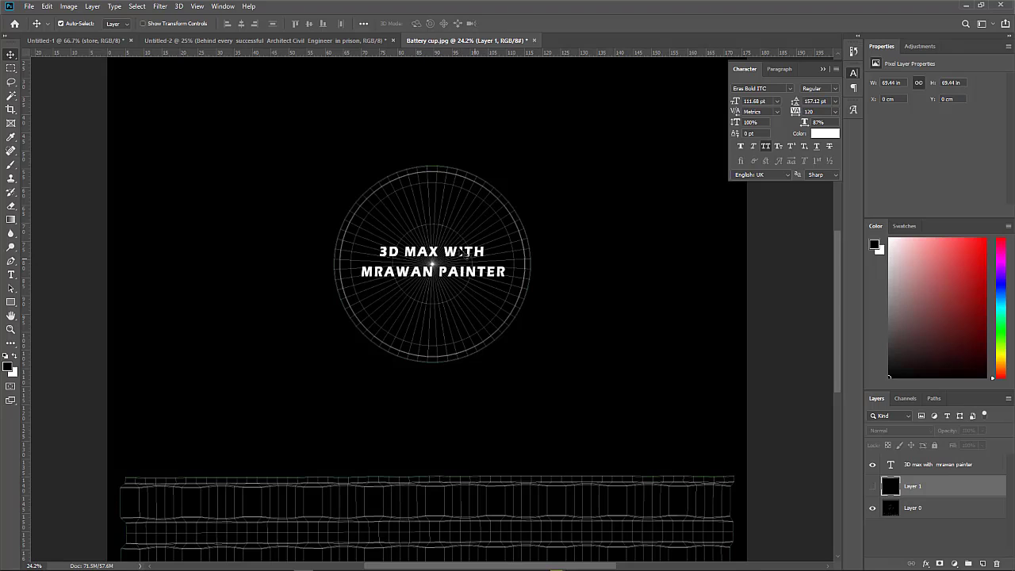
left_click(873, 489)
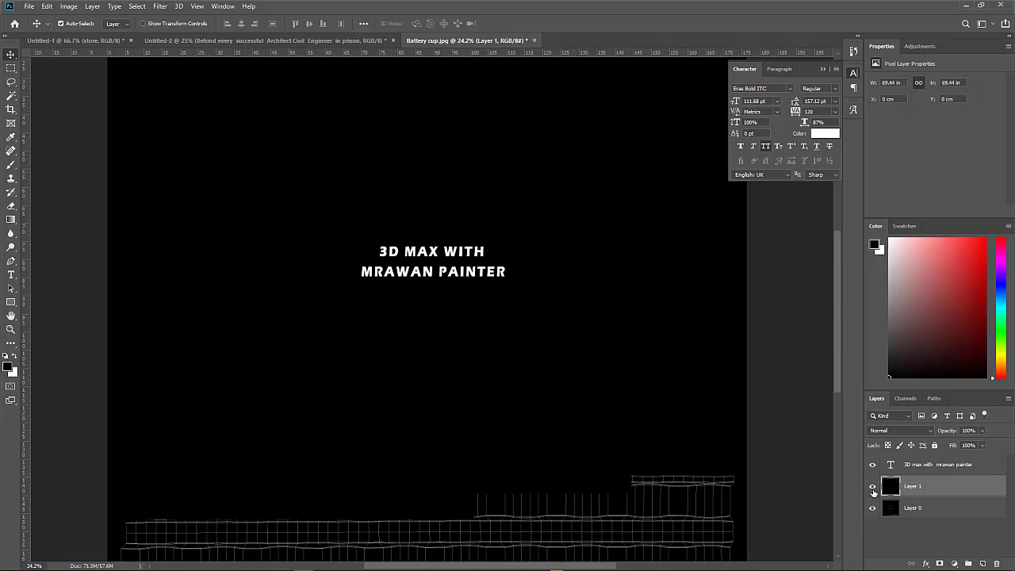
scroll(513, 294, "down", 1, "alt")
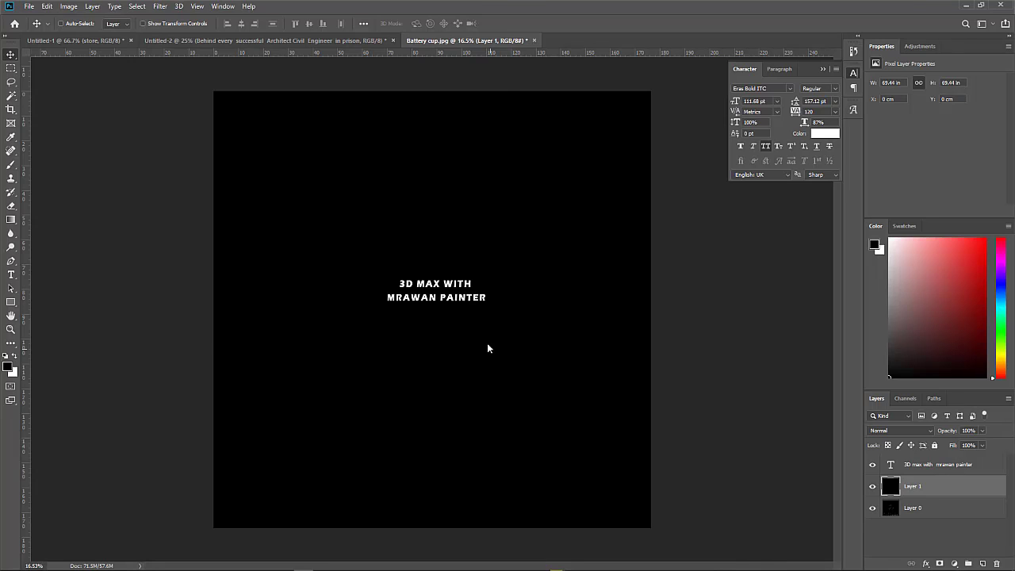
key("ctrl+shift+s")
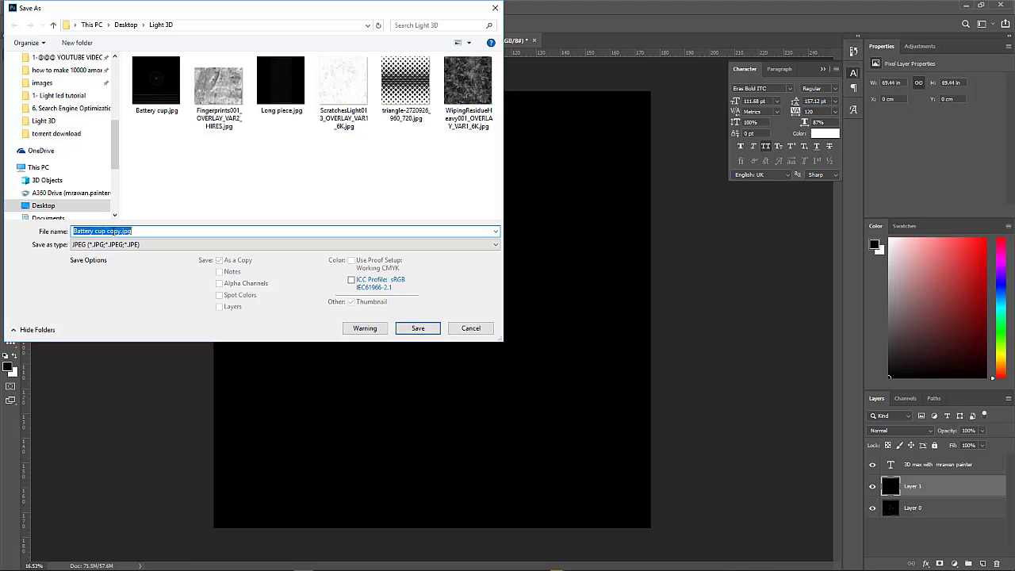
Step: Save the image as JPEG 'Battery cup 1.jpg' at the default quality and return to the Light 3D folder
left_click(108, 231)
double_click(109, 230)
type("1")
left_click(418, 329)
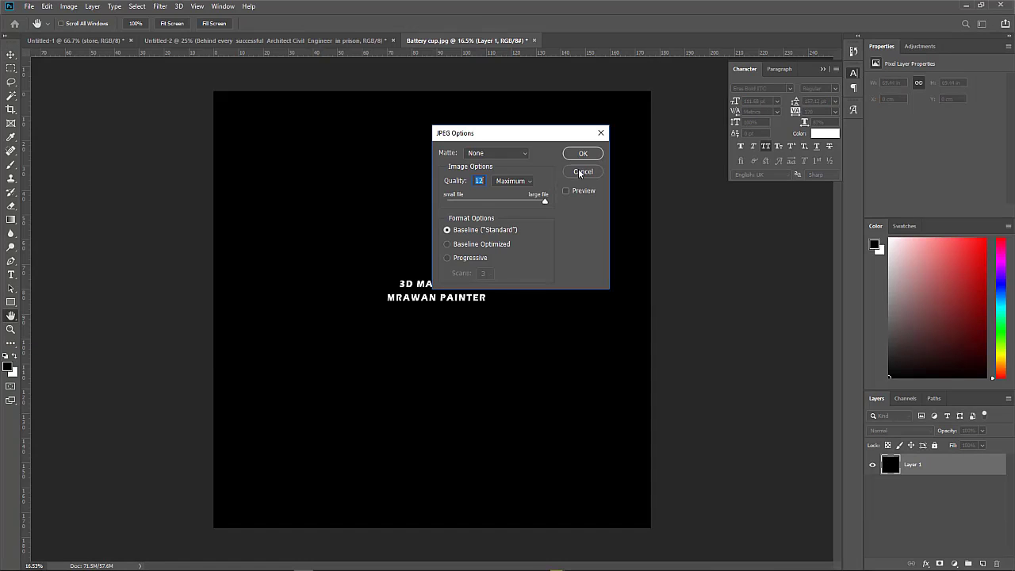
left_click(583, 155)
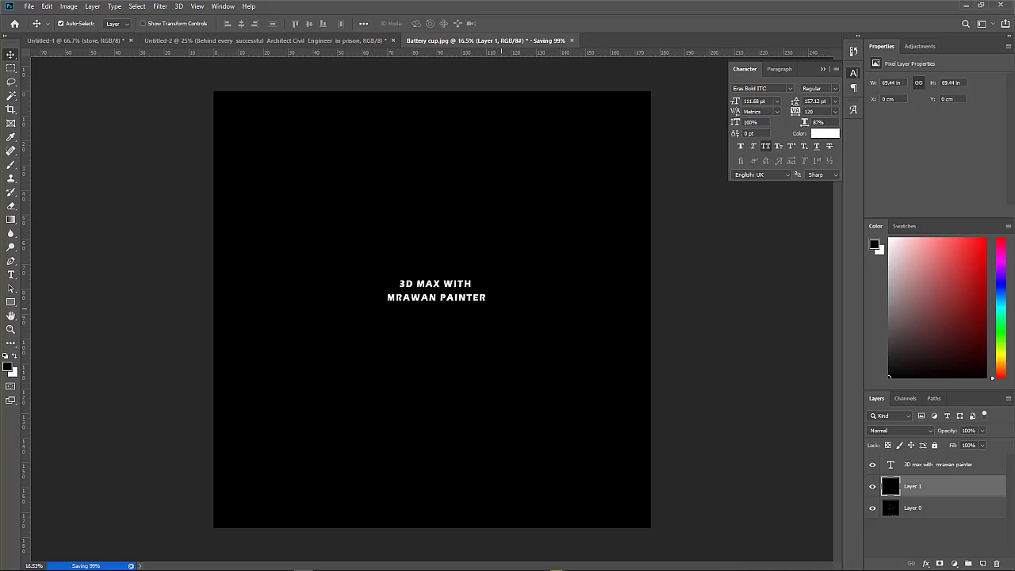
left_click(61, 507)
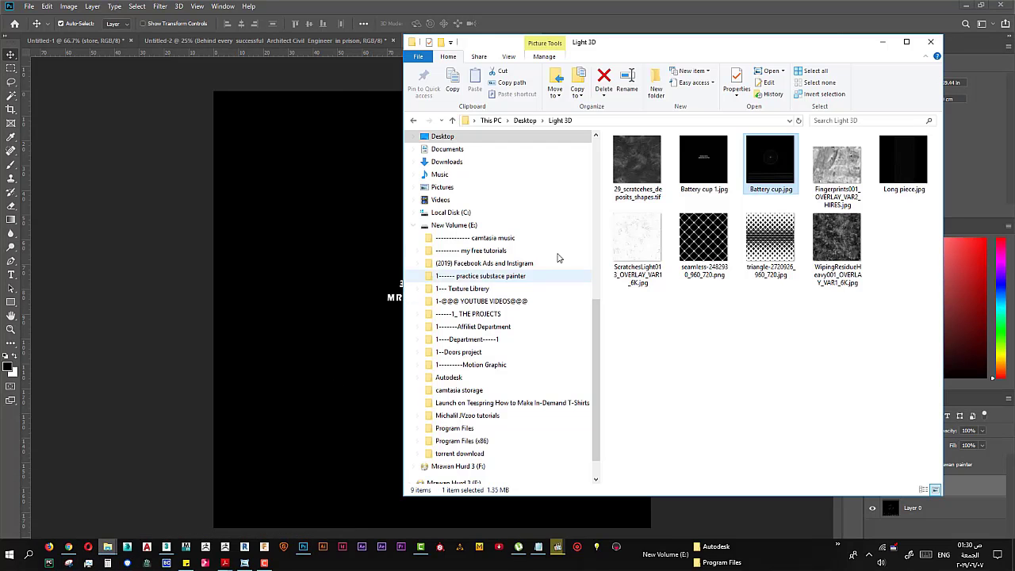
Step: Drag Long piece.jpg from the Light 3D folder into Photoshop and unlock its background into Layer 0
left_click(914, 166)
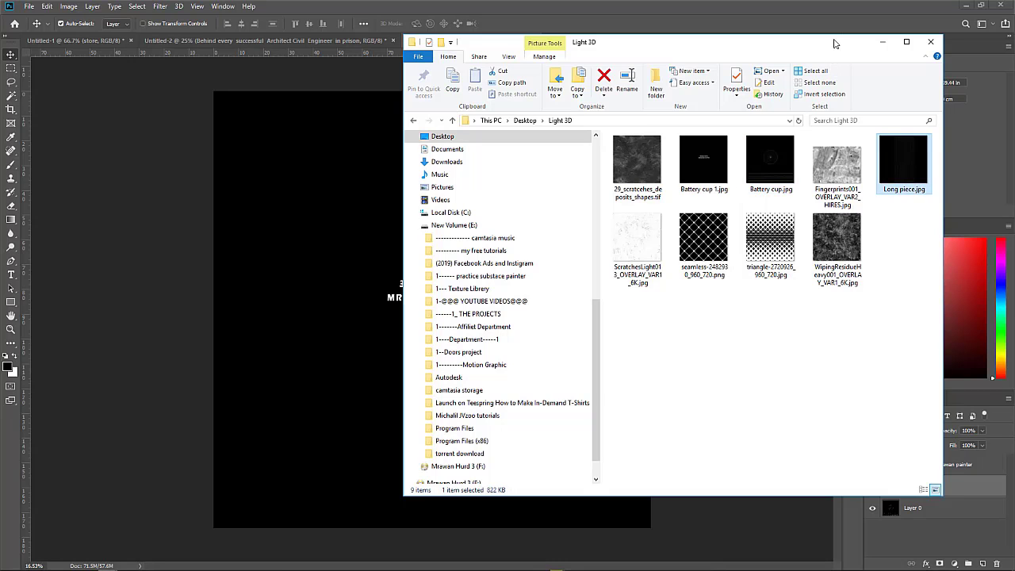
left_click_drag(838, 46, 513, 117)
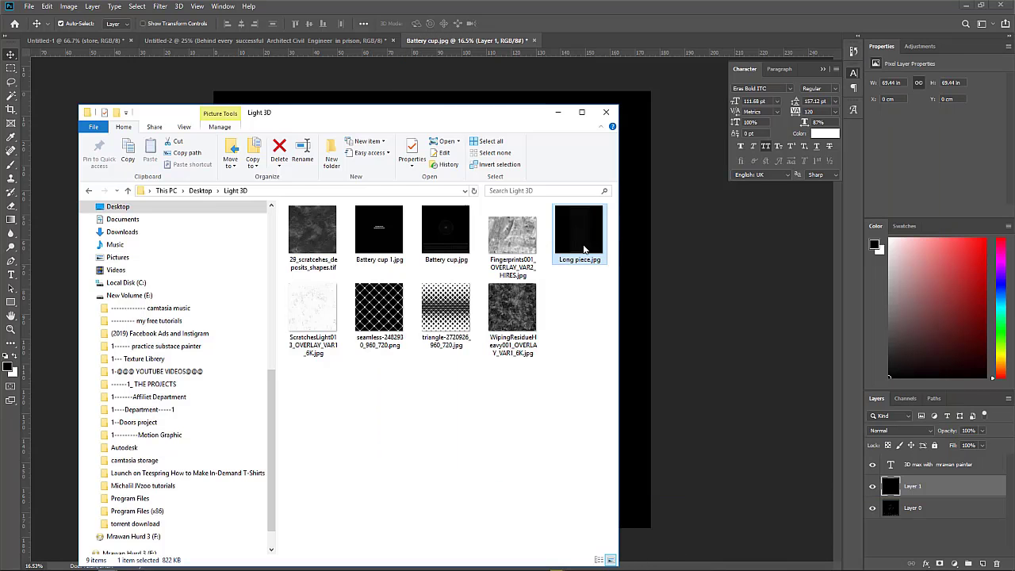
mouse_move(583, 249)
left_mouse_down()
mouse_move(589, 261)
mouse_move(616, 39)
left_mouse_up()
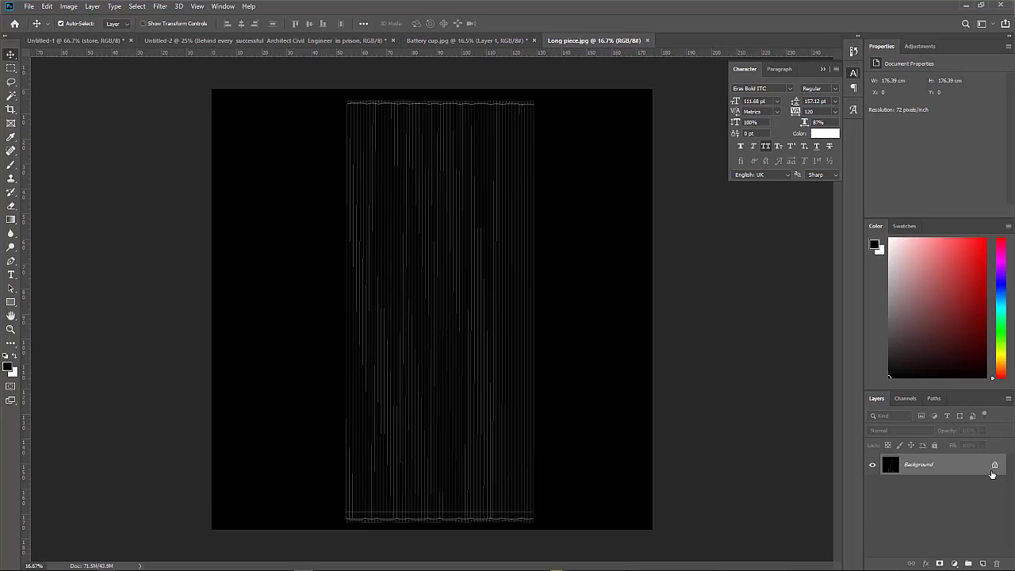
left_click(991, 474)
scroll(528, 113, "up", 2, "alt")
scroll(529, 103, "up", 2, "alt")
scroll(532, 96, "up", 2, "alt")
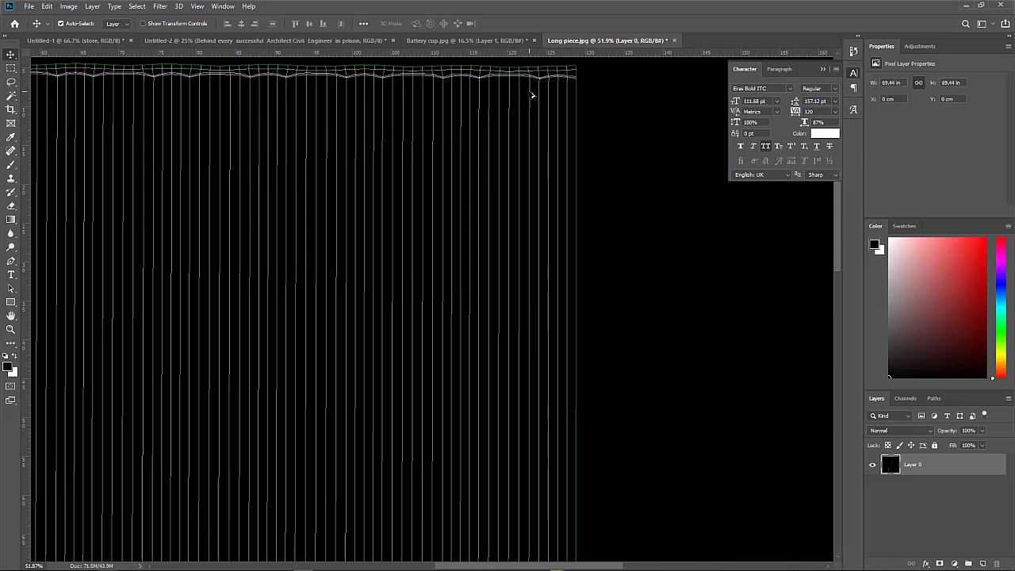
scroll(532, 95, "down", 1, "alt")
scroll(532, 95, "up", 1, "alt")
scroll(532, 96, "down", 1, "alt")
scroll(532, 95, "down", 1, "alt")
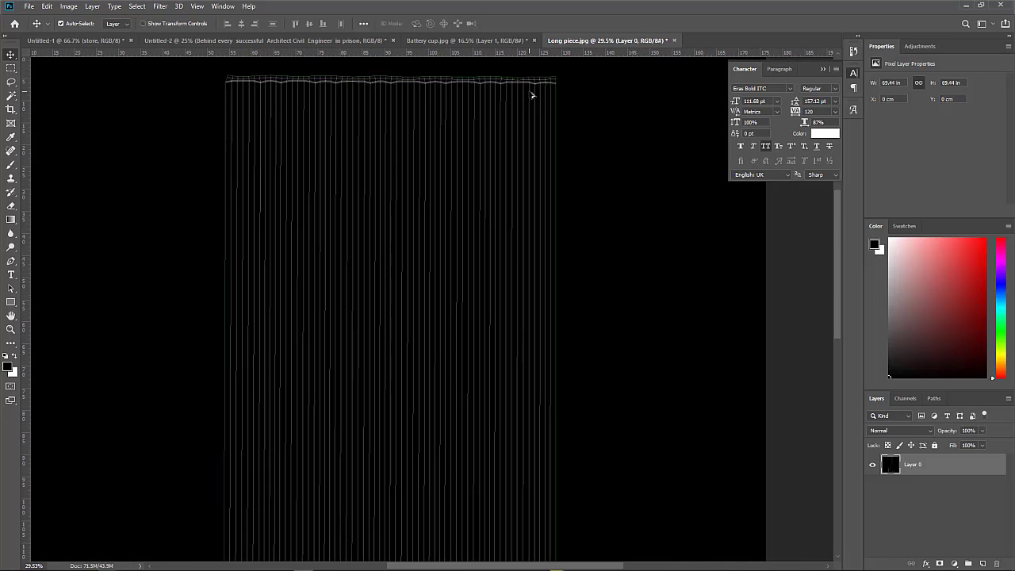
Step: Preview seamless-2482930_960_720.png in Windows Photo Viewer, close the preview, and switch back to Photoshop
left_click(63, 503)
mouse_move(107, 547)
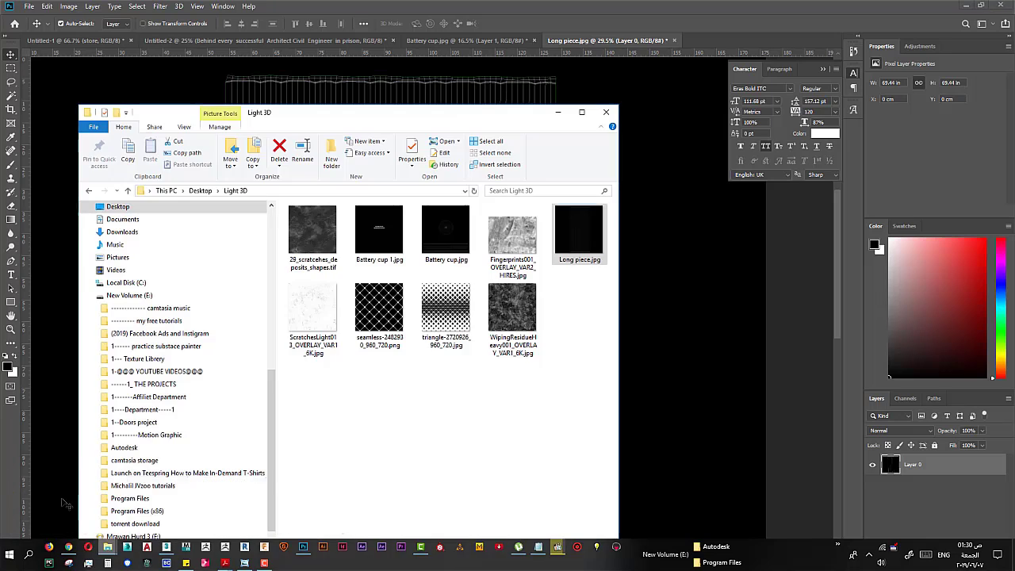
left_click(378, 312)
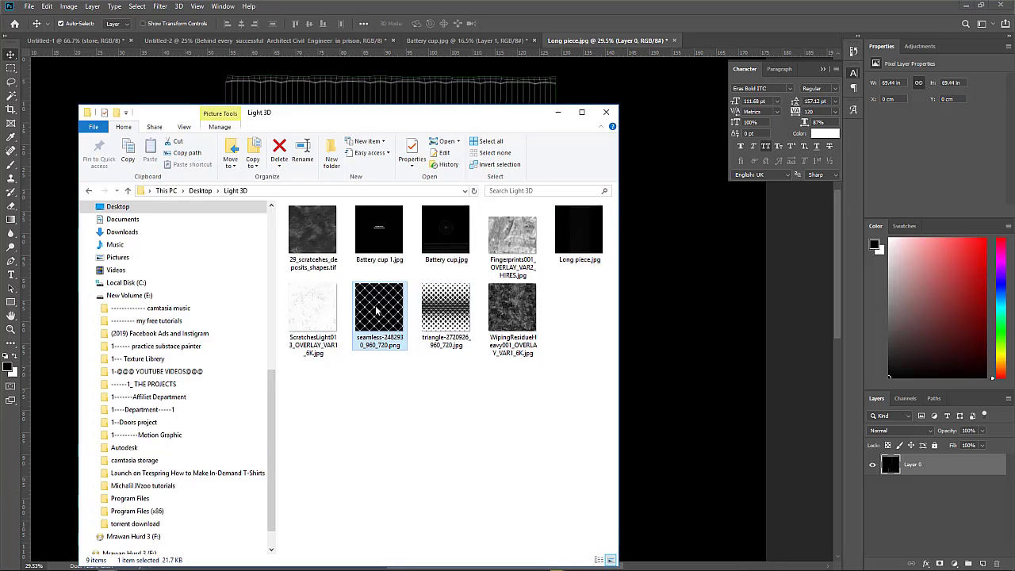
double_click(377, 310)
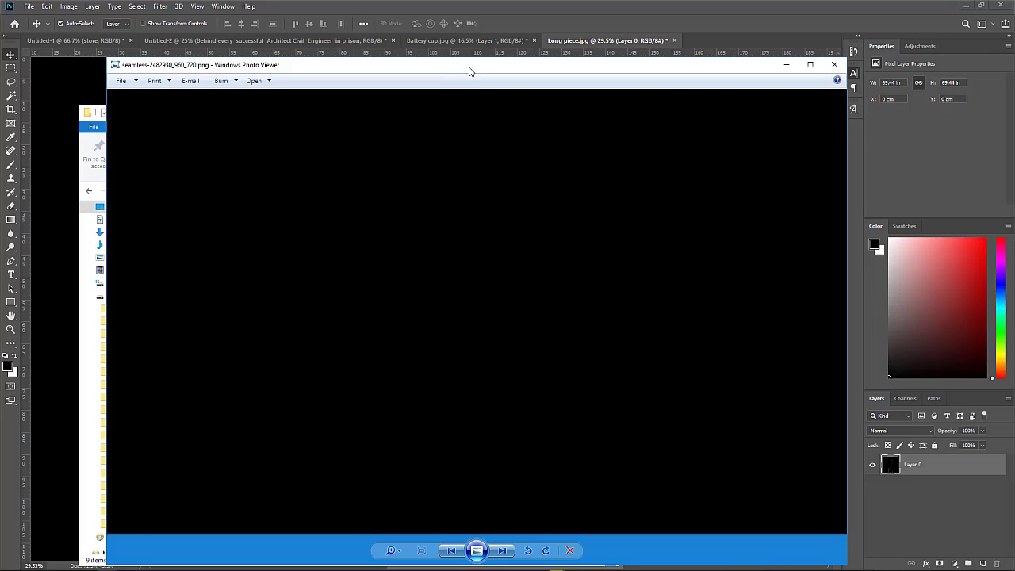
left_click_drag(469, 72, 504, 36)
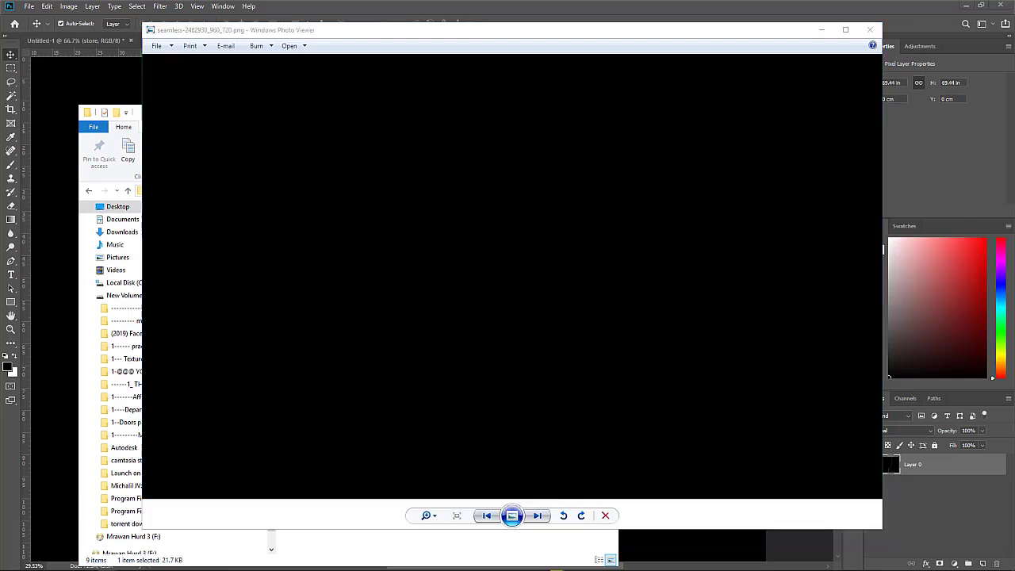
left_click(869, 29)
left_click(364, 306)
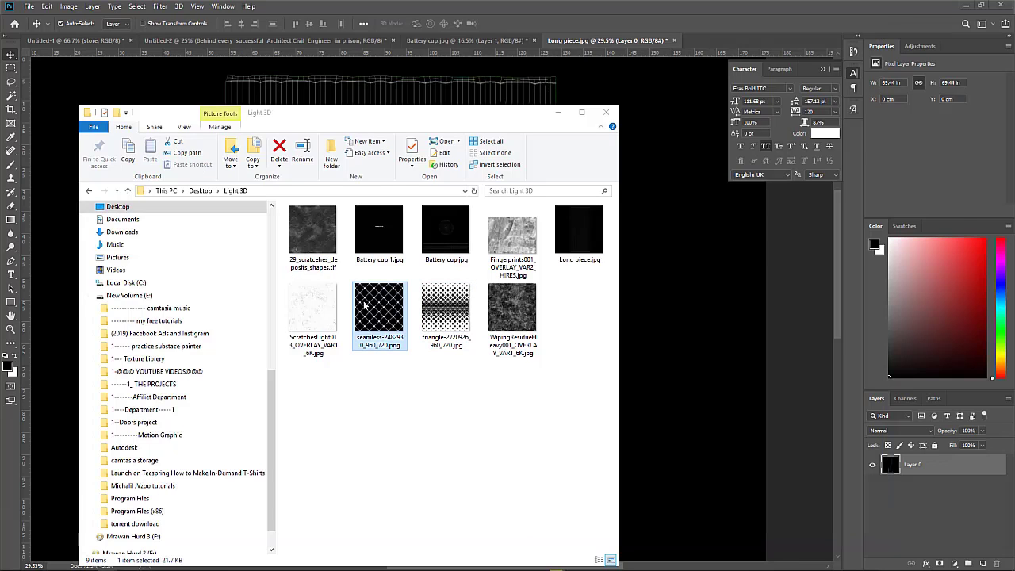
left_click(719, 40)
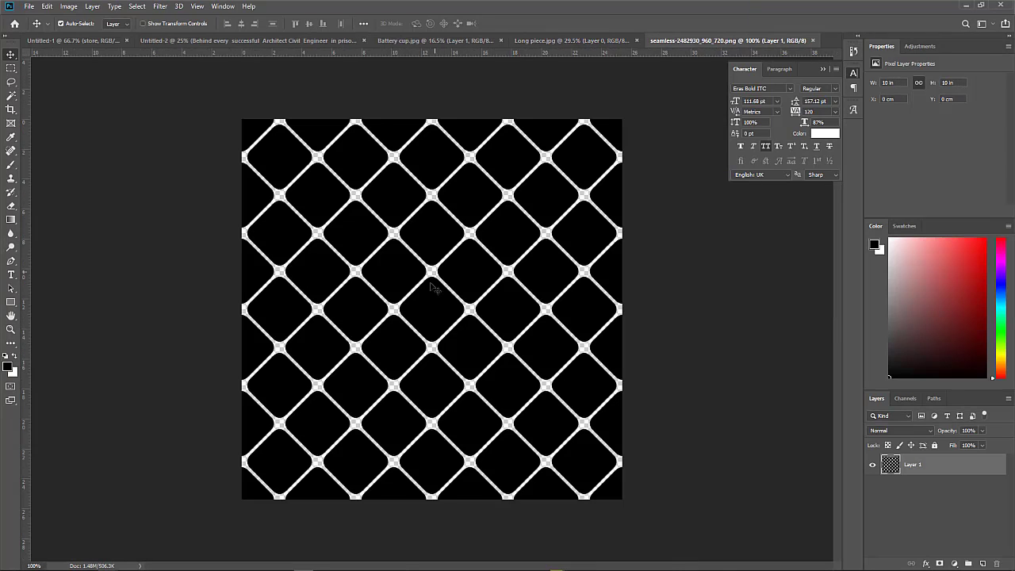
Step: Add a white layer beneath the diamond grid, merge the two, and drag the result into Long piece.jpg
left_click(983, 564)
left_click_drag(947, 467, 948, 519)
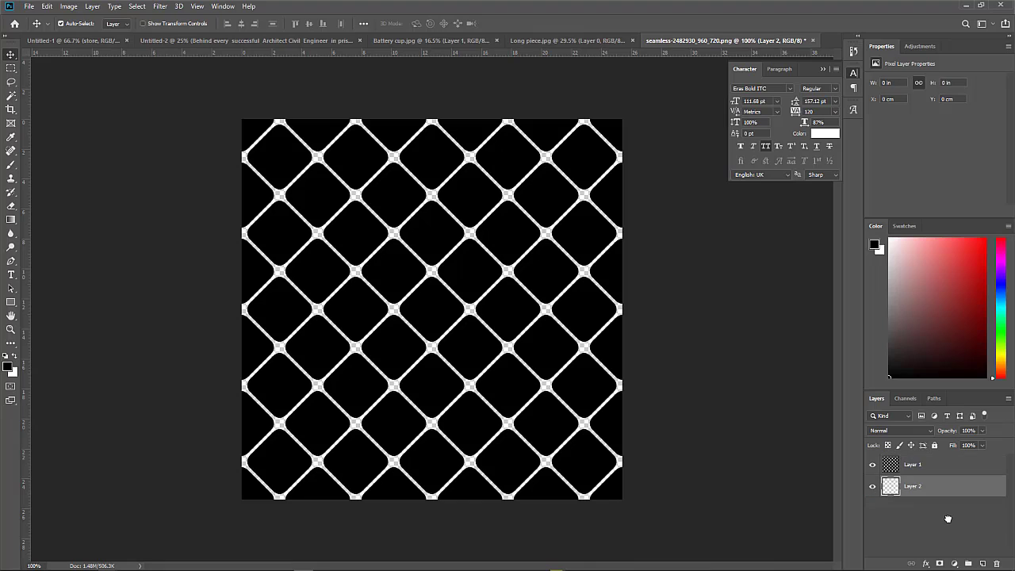
key("ctrl+BackSpace")
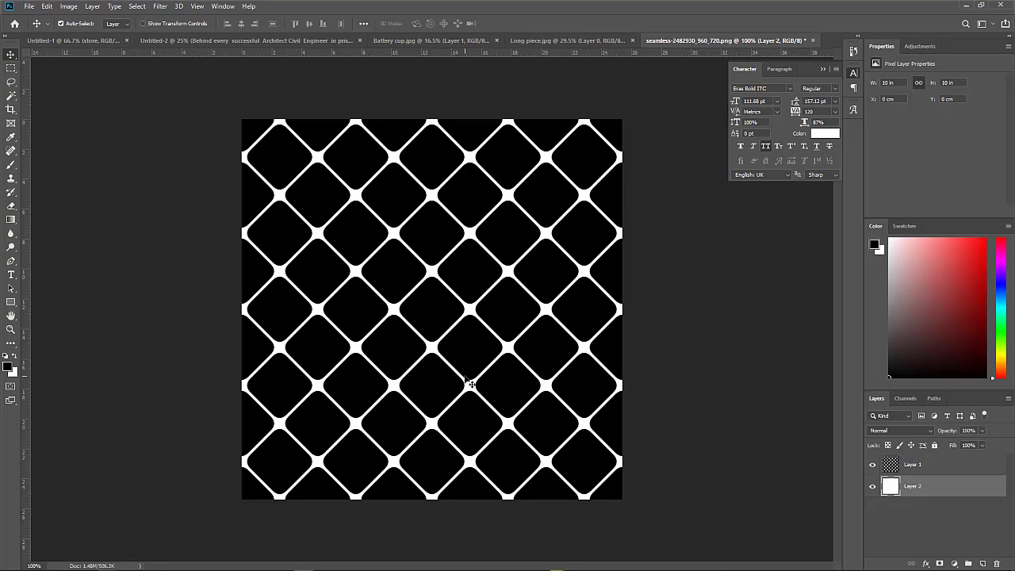
left_click(942, 466, "shift")
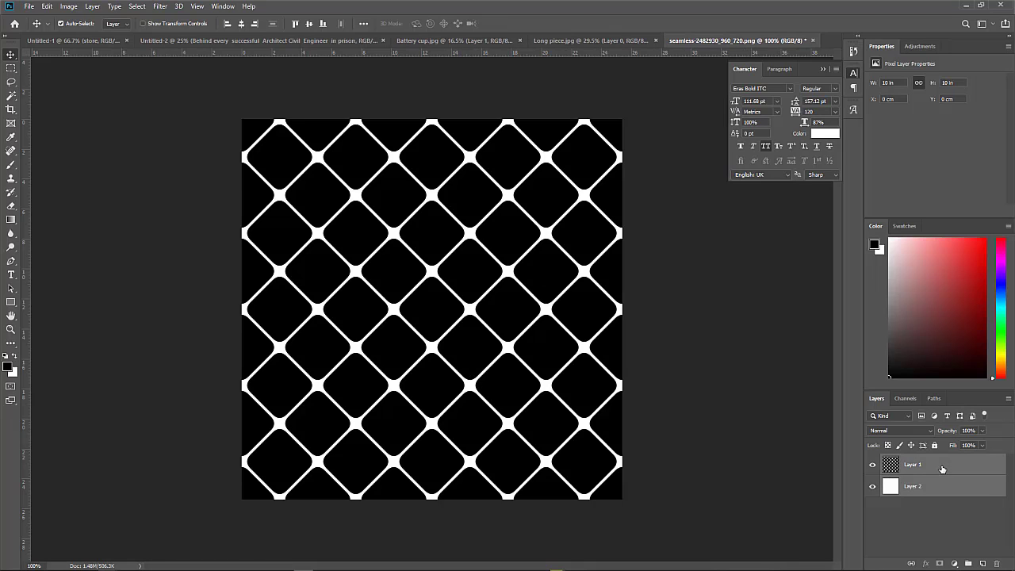
key("ctrl+e")
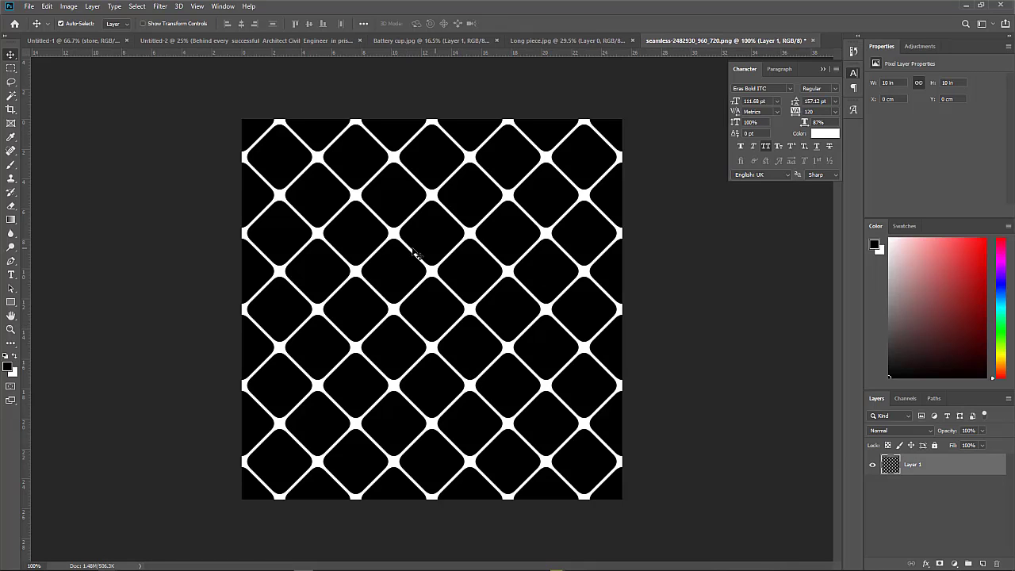
mouse_move(361, 239)
left_mouse_down()
mouse_move(587, 41)
mouse_move(487, 153)
left_mouse_up()
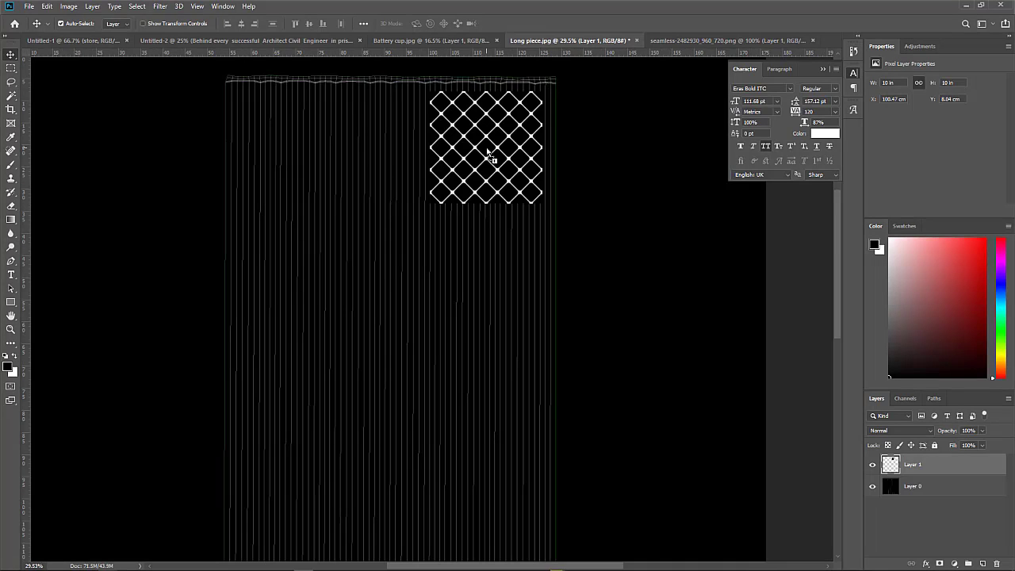
Step: Scale the grid patch to about half size and move it right, just under the wavy top border
scroll(521, 90, "up", 3, "alt")
scroll(507, 119, "up", 2, "alt")
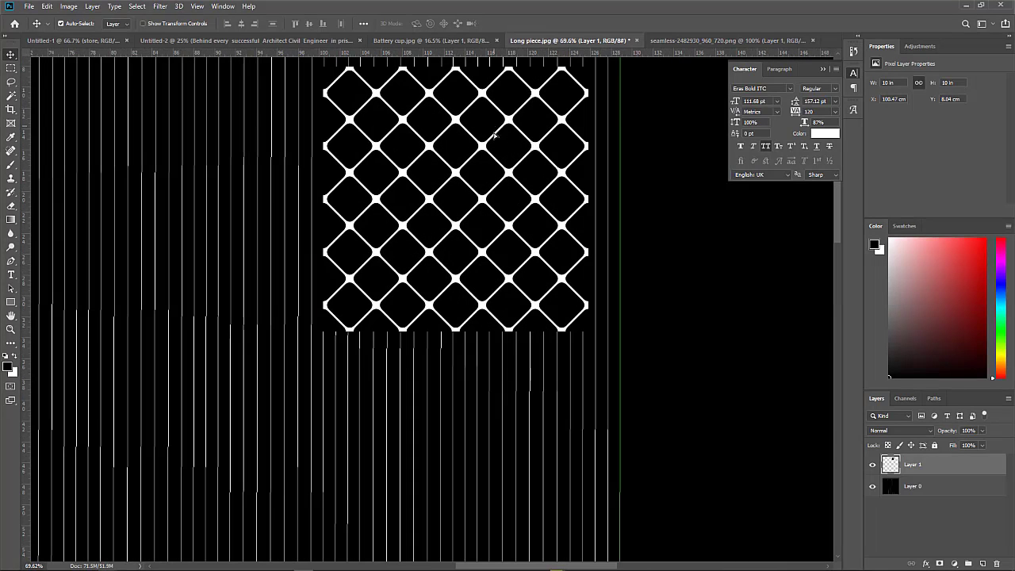
left_click_drag(493, 136, 494, 158)
key("ctrl+t")
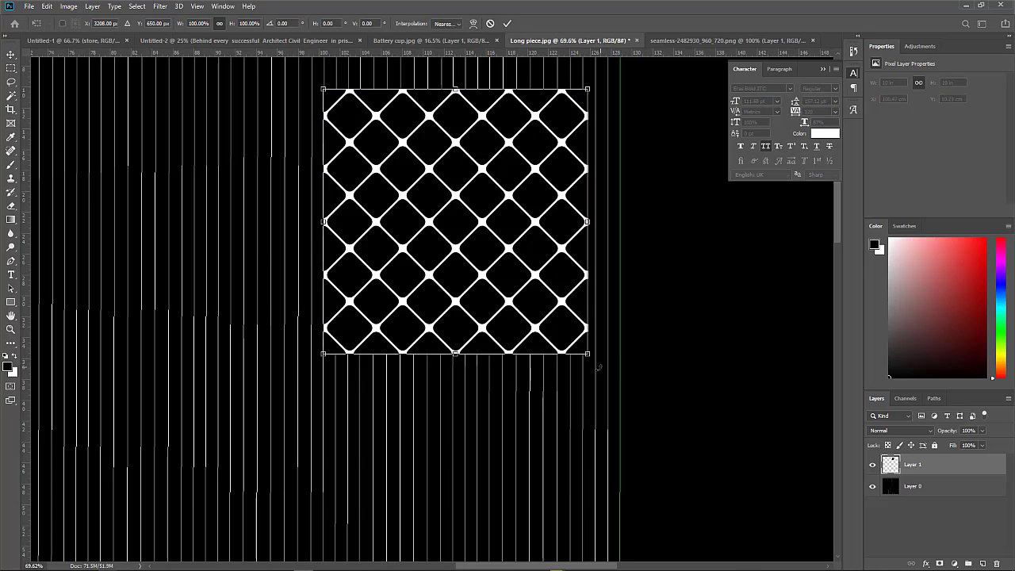
mouse_move(587, 353)
left_mouse_down()
mouse_move(471, 249)
mouse_move(458, 222)
left_mouse_up()
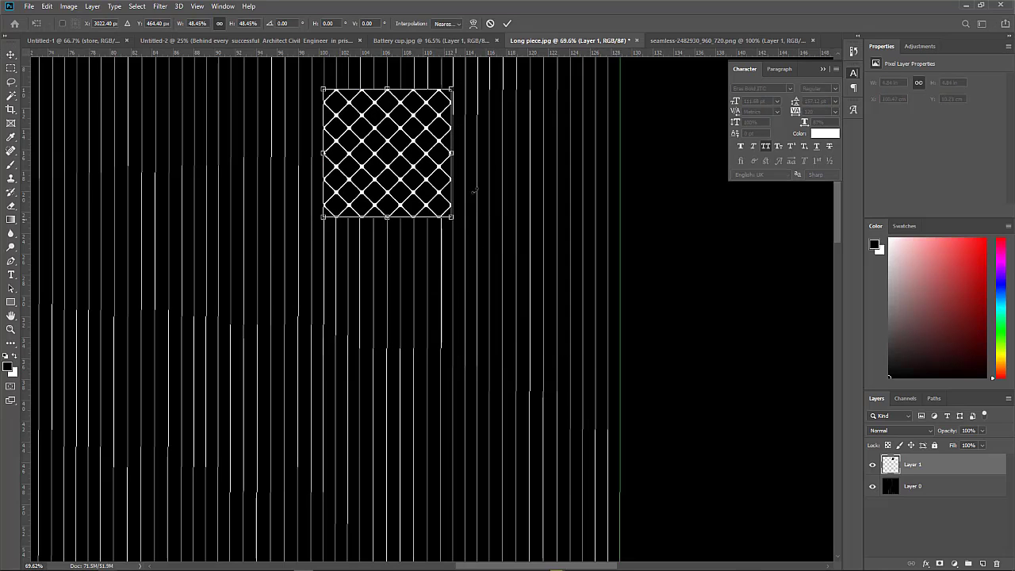
left_click_drag(499, 129, 480, 303)
scroll(526, 224, "up", 2, "alt")
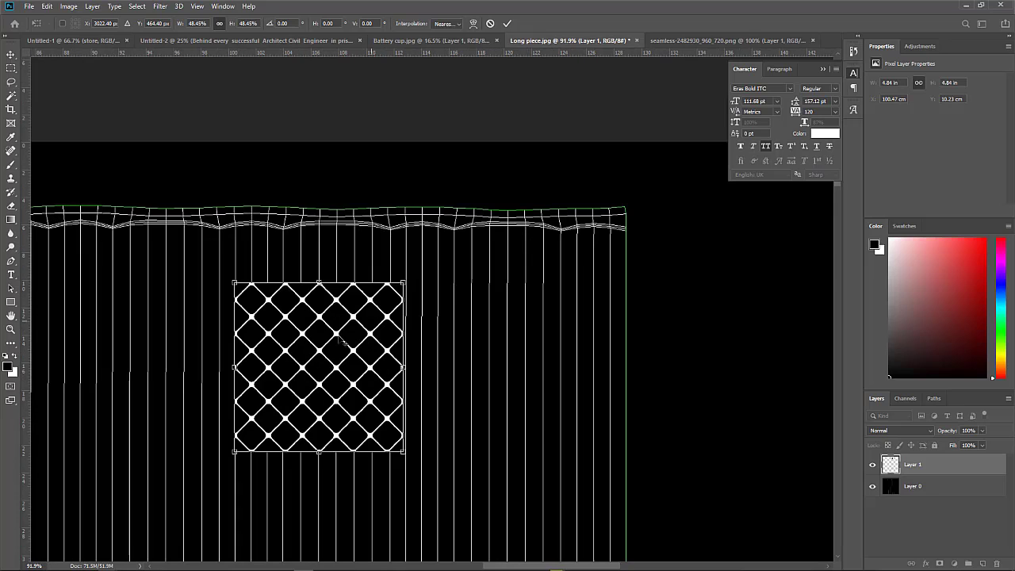
left_click_drag(306, 334, 527, 283)
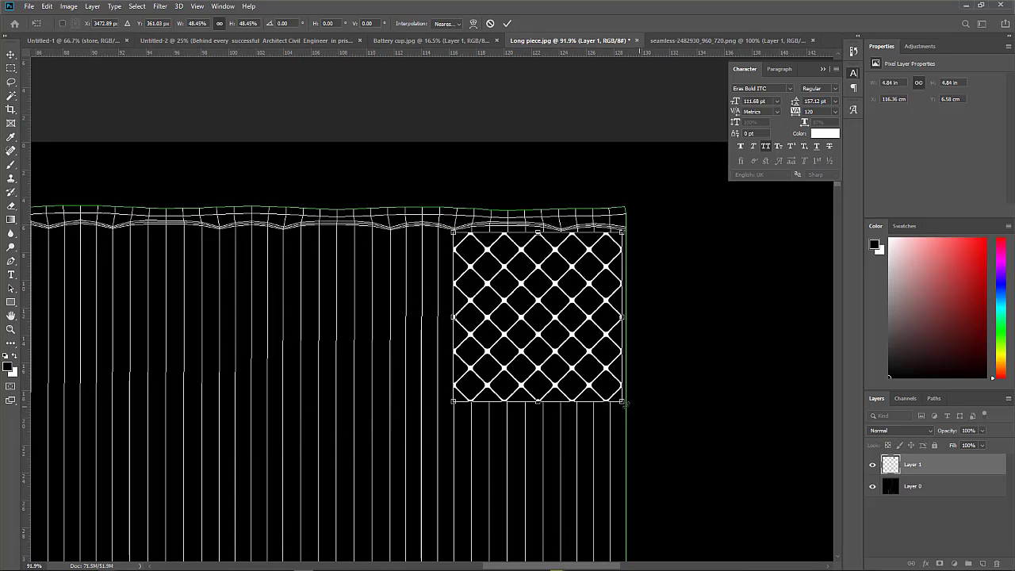
Step: Shrink the patch to about 7.79 cm square, nudge it right, and commit the transform
left_click_drag(624, 401, 553, 349)
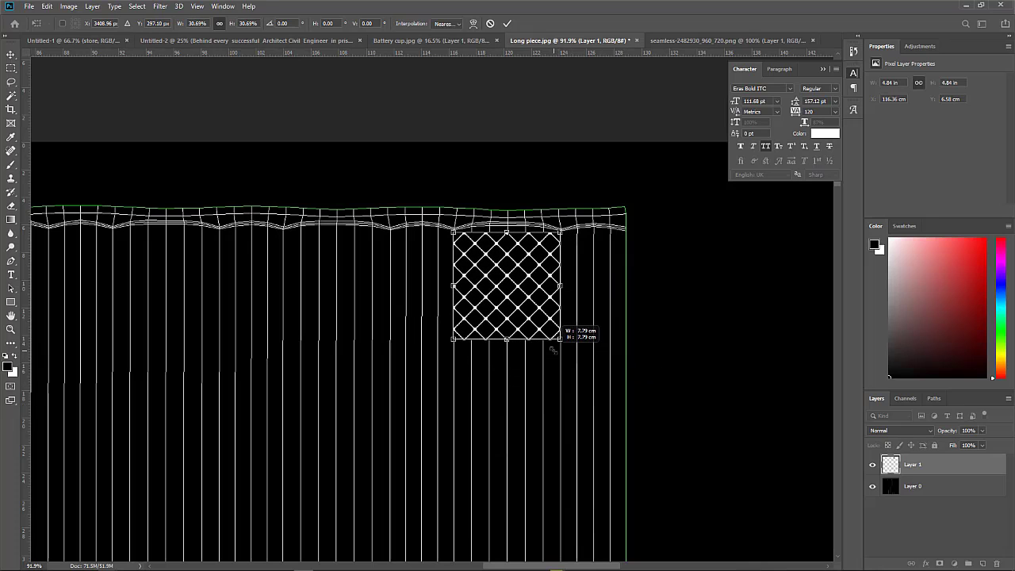
scroll(530, 255, "up", 1, "alt")
scroll(530, 255, "up", 1, "alt")
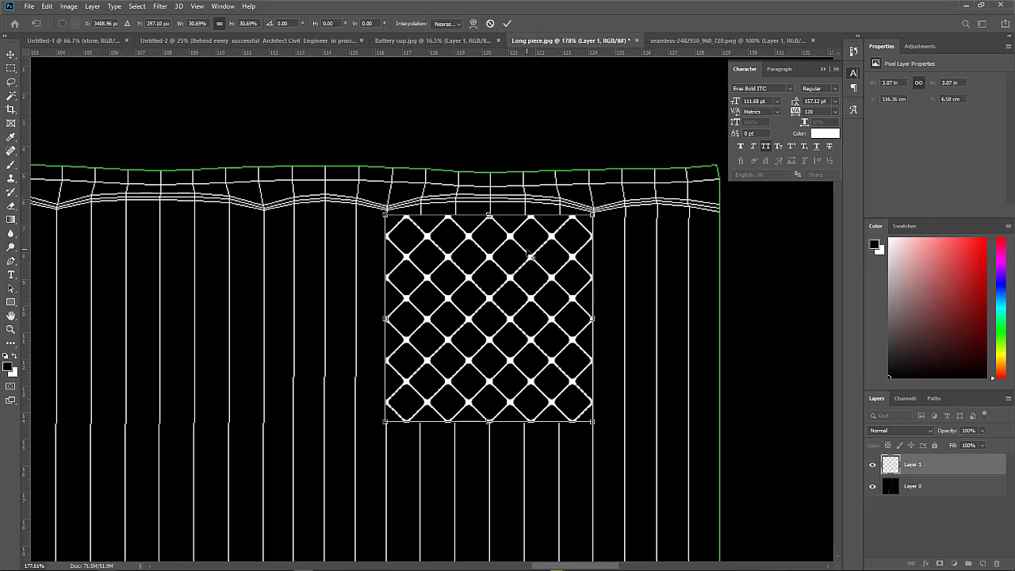
scroll(432, 237, "up", 1, "alt")
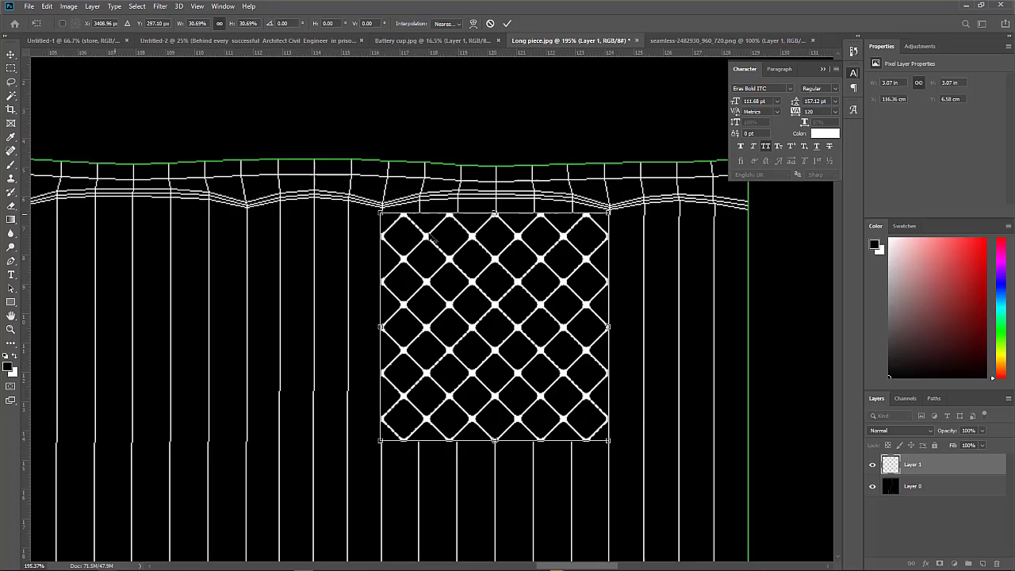
left_click_drag(412, 236, 415, 237)
key("Return")
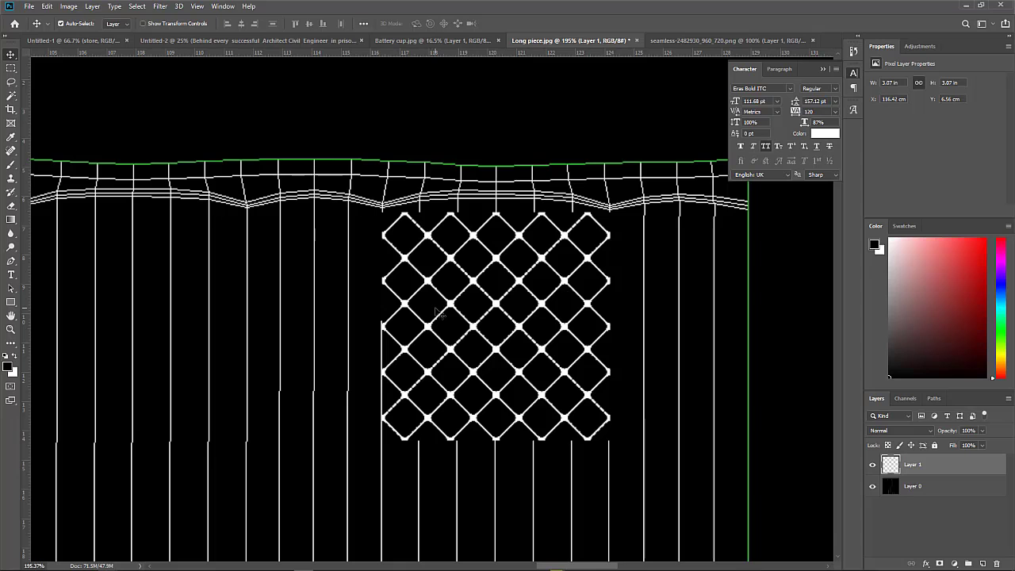
scroll(504, 307, "down", 2, "alt")
scroll(504, 305, "down", 2, "alt")
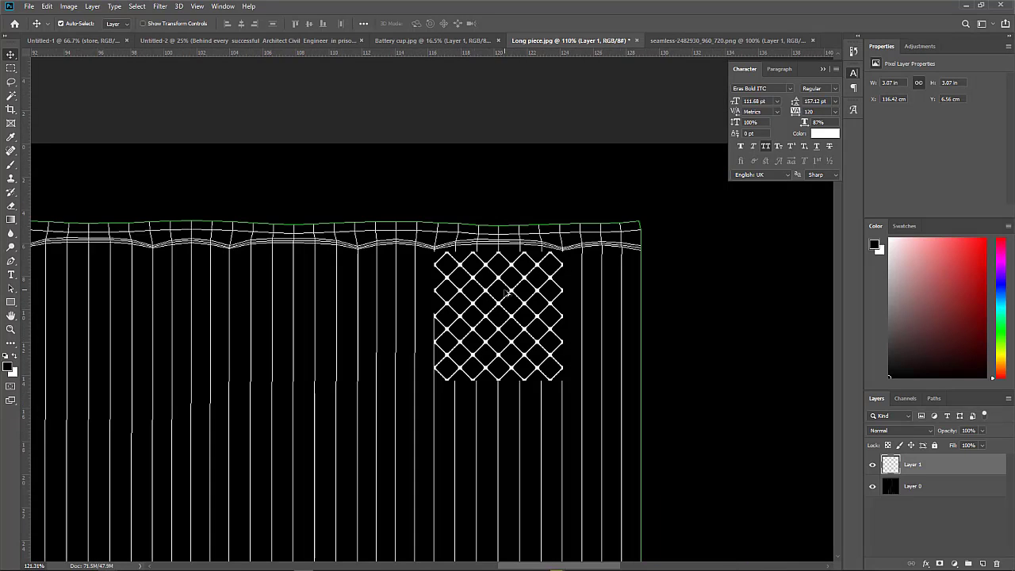
scroll(506, 301, "up", 3, "alt")
scroll(507, 297, "down", 3, "alt")
scroll(505, 296, "down", 2, "alt")
scroll(500, 305, "up", 2, "alt")
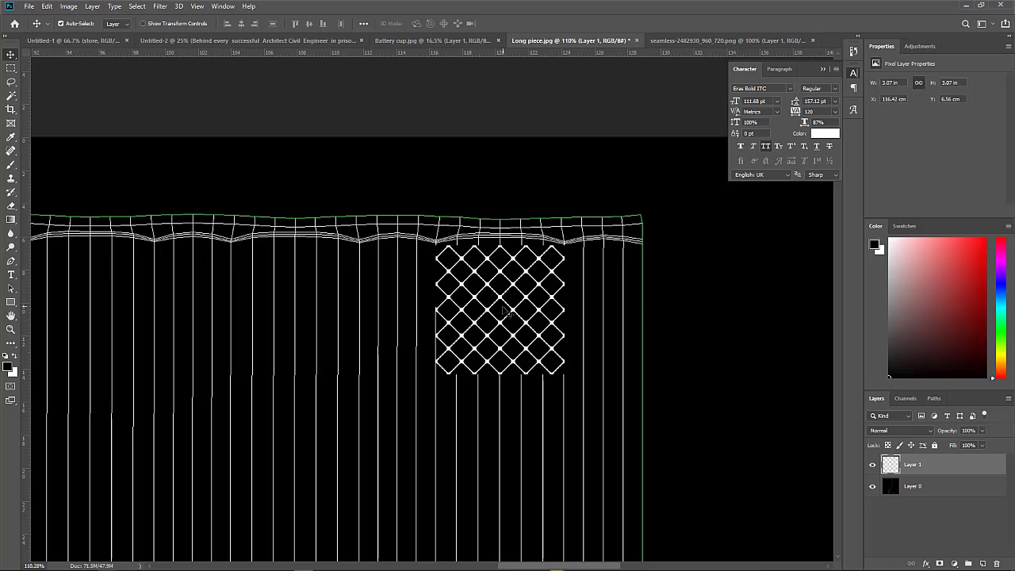
Step: Alt-drag copies of the diamond tile downward, stacking them end to end into a continuous column
left_click_drag(500, 288, 508, 393, "alt")
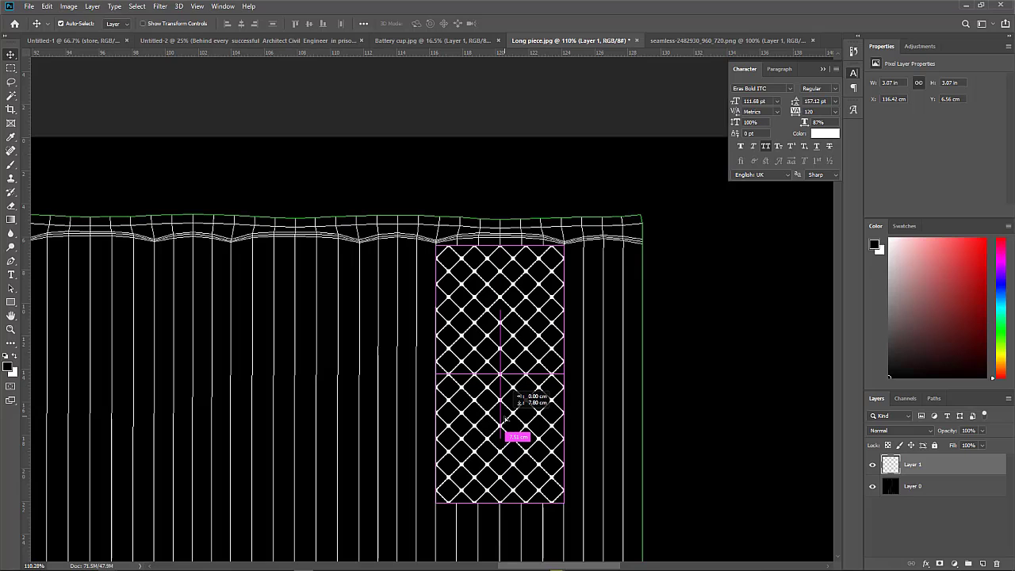
scroll(505, 311, "down", 1)
scroll(505, 309, "down", 2)
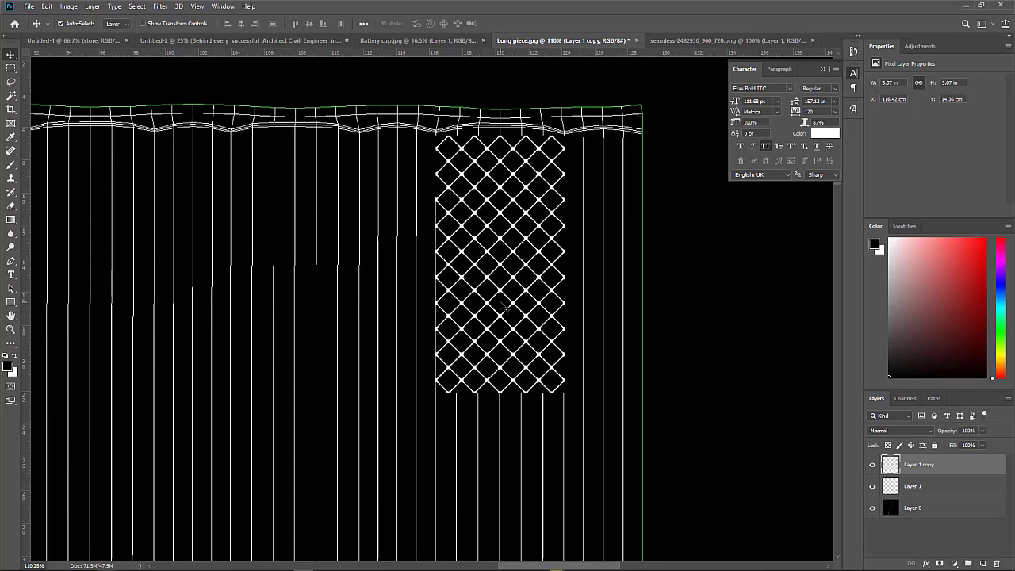
scroll(495, 250, "down", 2, "alt")
scroll(495, 251, "down", 2, "alt")
scroll(495, 252, "down", 2, "alt")
scroll(493, 256, "down", 2, "alt")
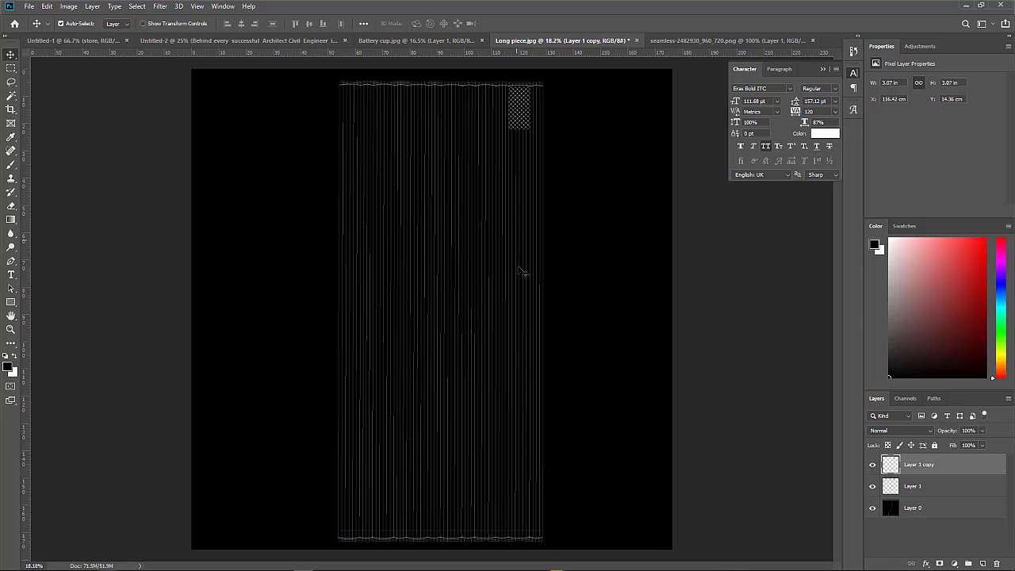
scroll(523, 65, "up", 2, "alt")
scroll(526, 135, "up", 2, "alt")
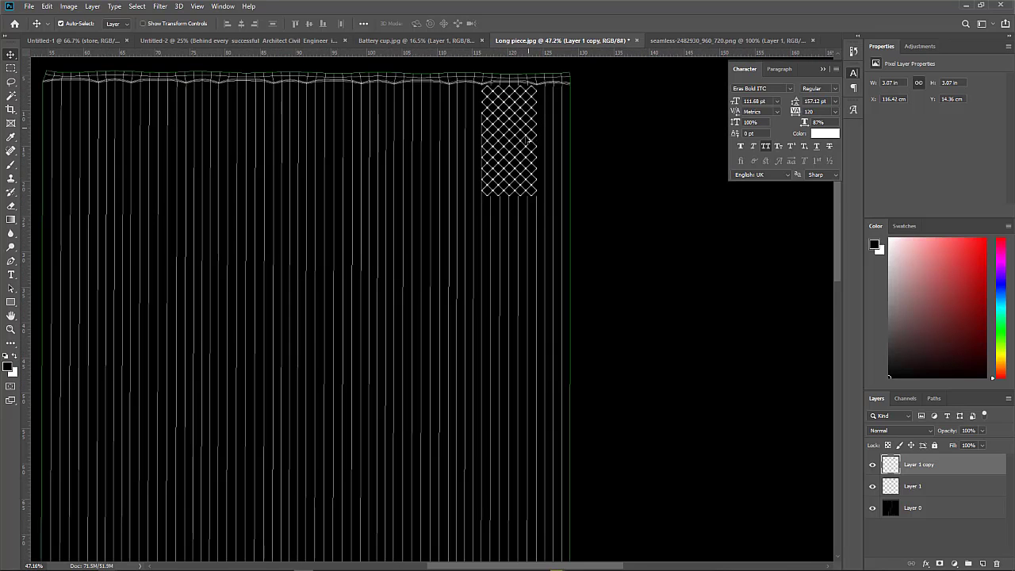
left_click_drag(521, 183, 513, 220, "alt")
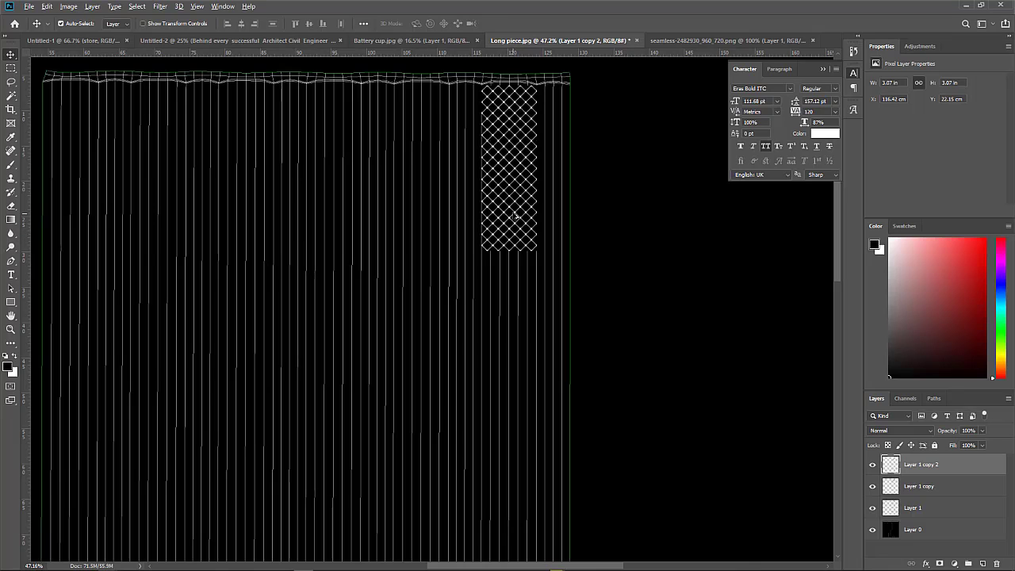
left_click_drag(514, 217, 508, 430, "alt")
Step: Finish placing the newest diamond tile copy below the strip
left_click(508, 430, "alt")
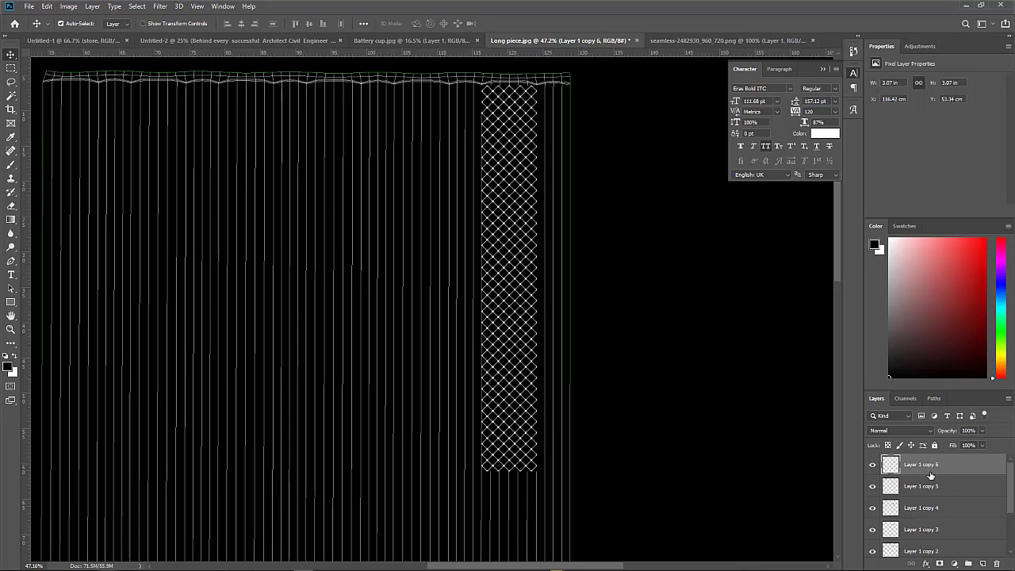
scroll(991, 499, "down", 1)
scroll(979, 520, "down", 1)
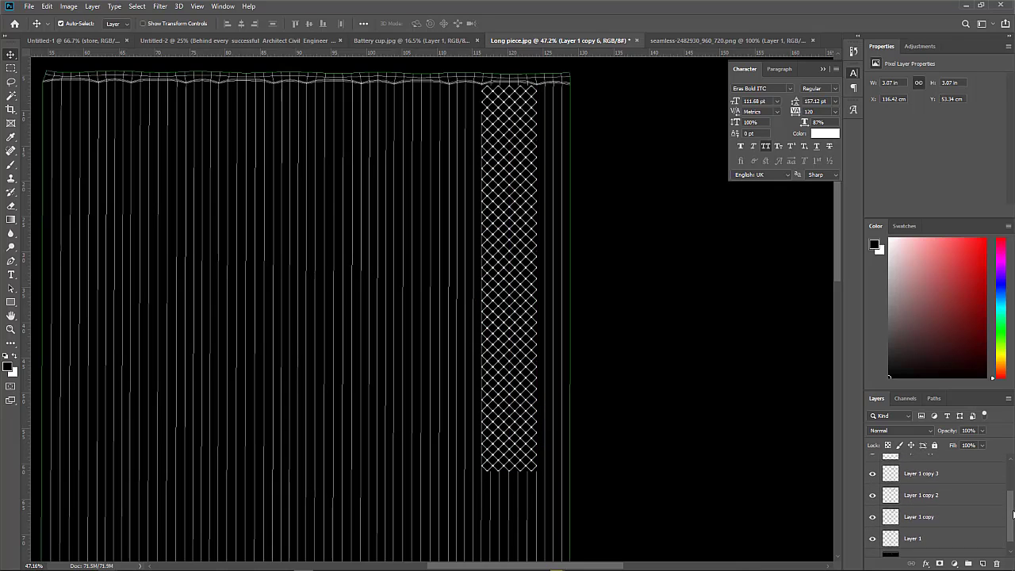
scroll(967, 535, "down", 1)
Step: Select Layer 1 and all its tile copies, then merge them into one layer
left_click(921, 525)
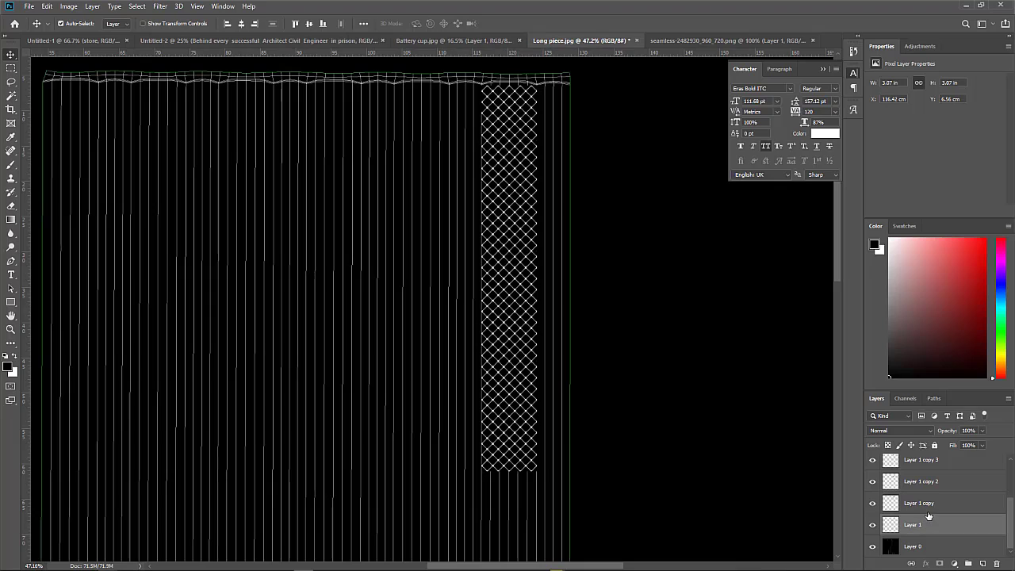
left_click(939, 496, "shift")
left_click(941, 476, "shift")
left_click(941, 461, "shift")
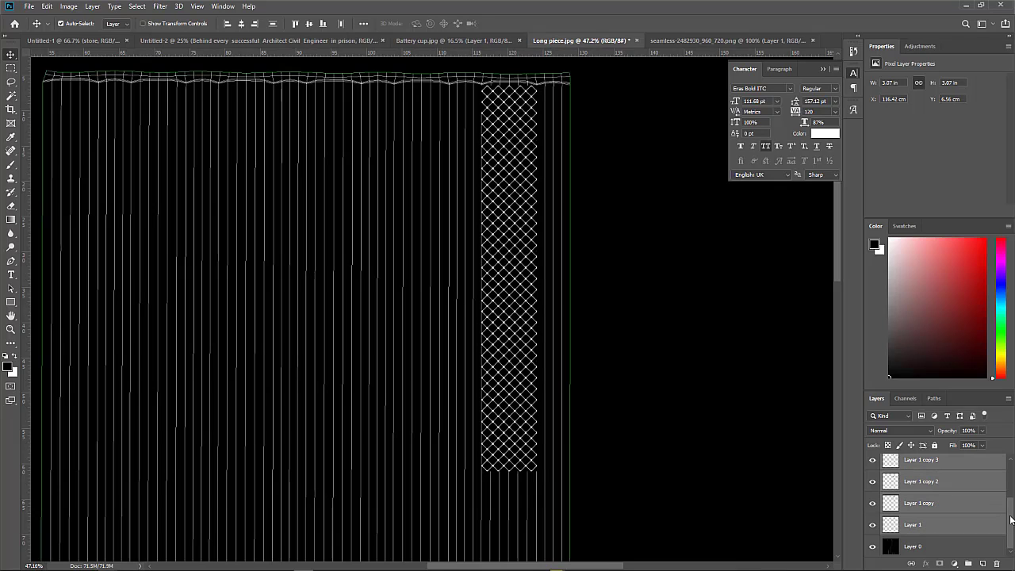
scroll(1007, 507, "up", 2)
scroll(1001, 486, "up", 1)
left_click(934, 509, "shift")
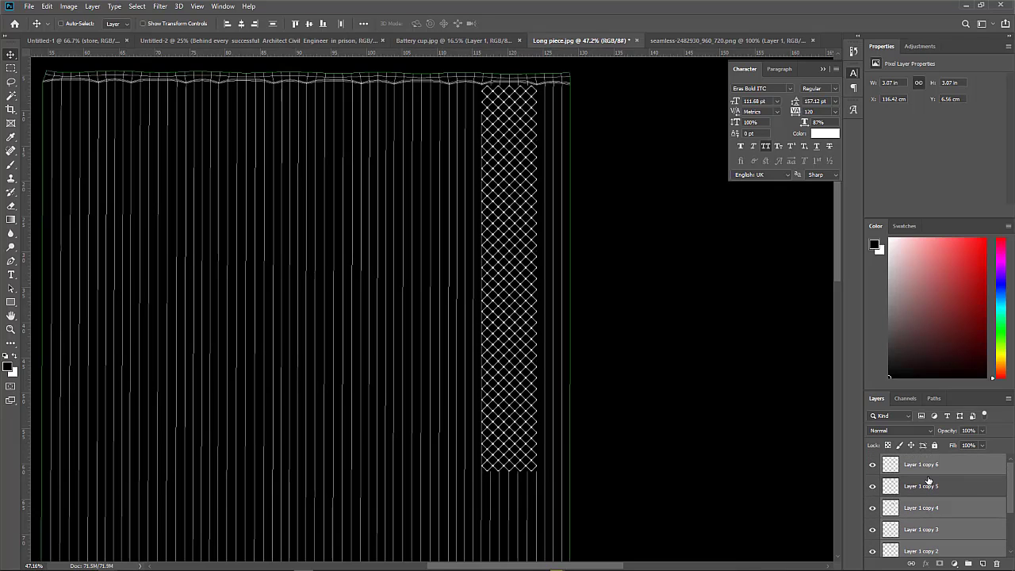
left_click(932, 487, "shift")
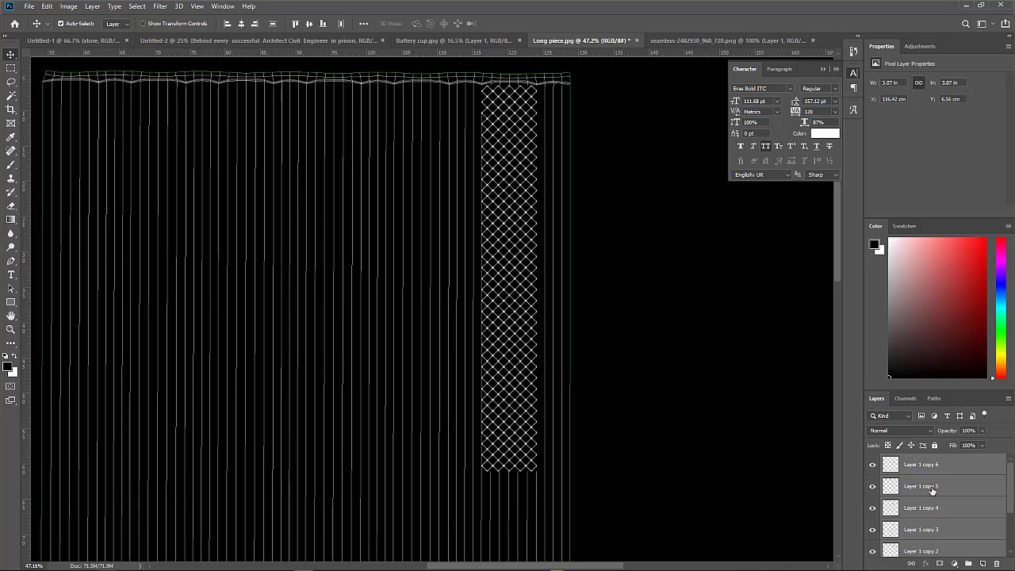
key("ctrl+e")
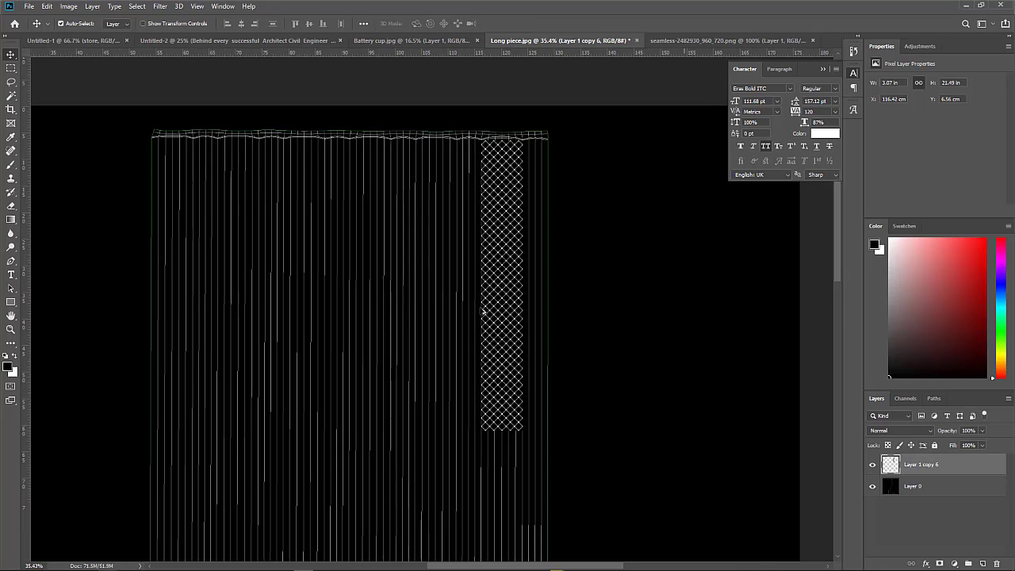
Step: Duplicate the diamond strip three times downward to reach the curtain's bottom edge
scroll(482, 311, "down", 5, "alt")
scroll(483, 312, "down", 2, "alt")
left_click_drag(494, 306, 495, 484, "alt")
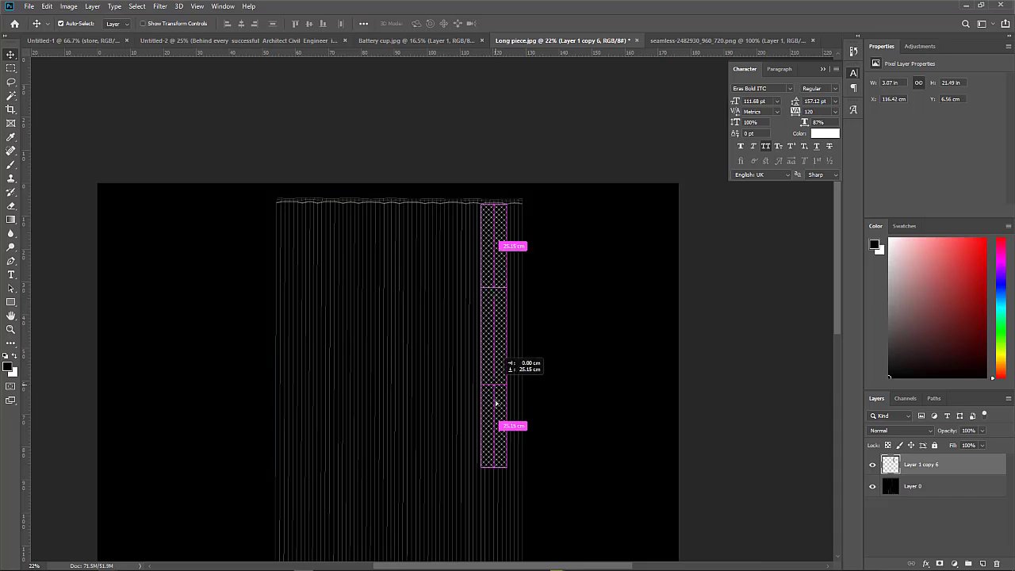
scroll(555, 392, "down", 2)
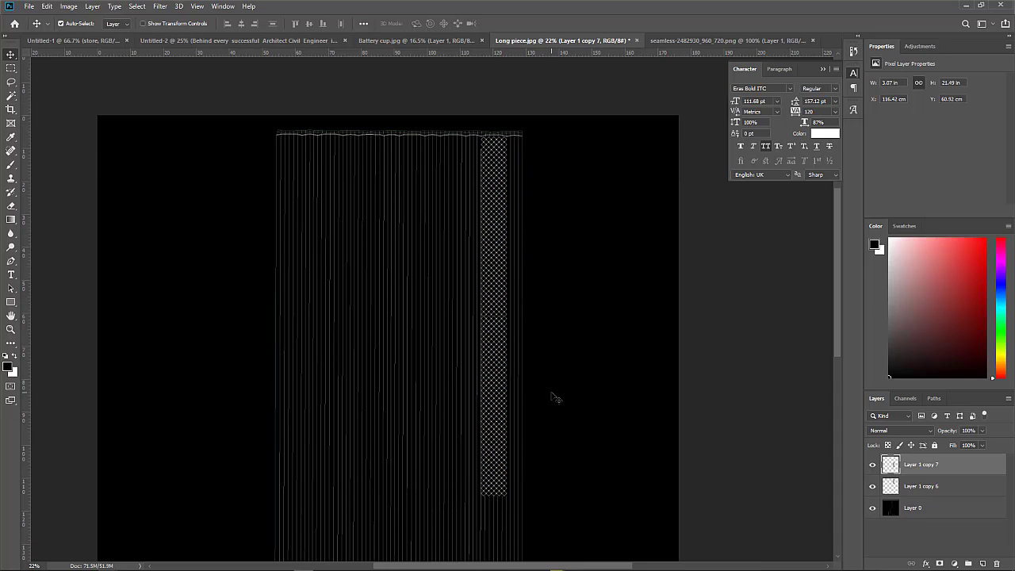
scroll(551, 396, "down", 2)
scroll(550, 397, "down", 2)
scroll(532, 372, "down", 1, "alt")
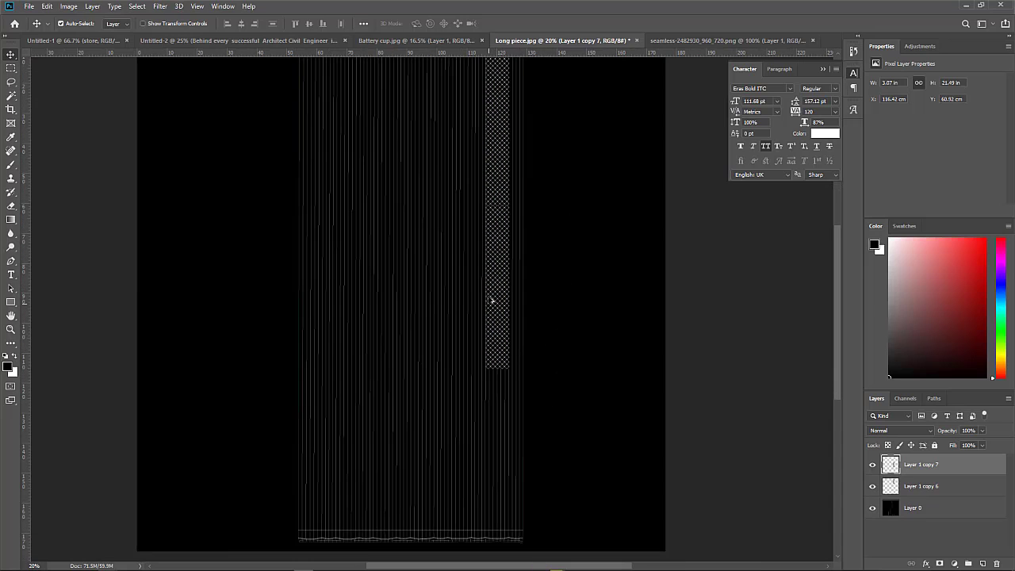
left_click_drag(496, 277, 501, 533, "alt")
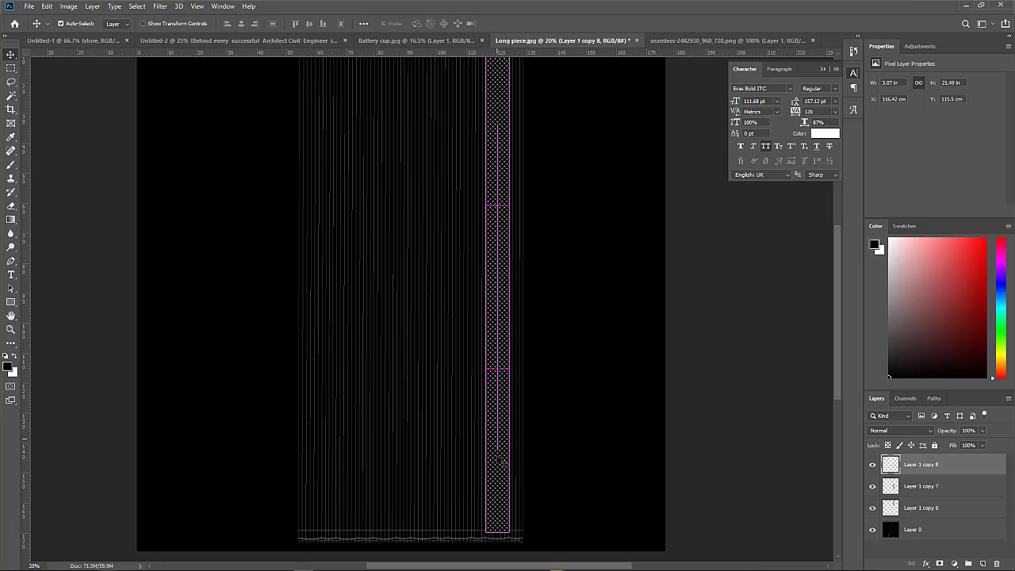
scroll(501, 455, "down", 3, "alt")
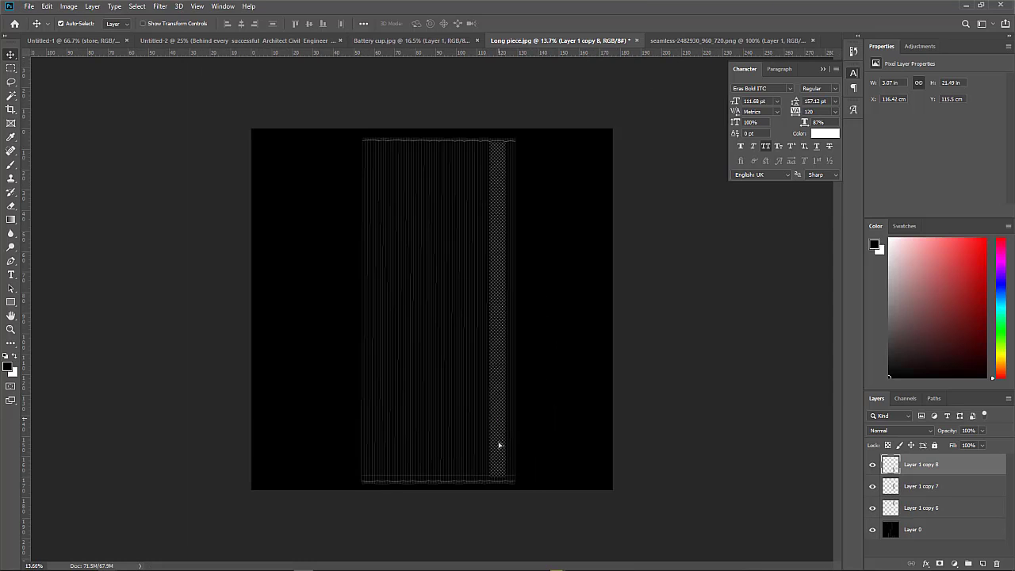
left_click_drag(501, 444, 498, 525)
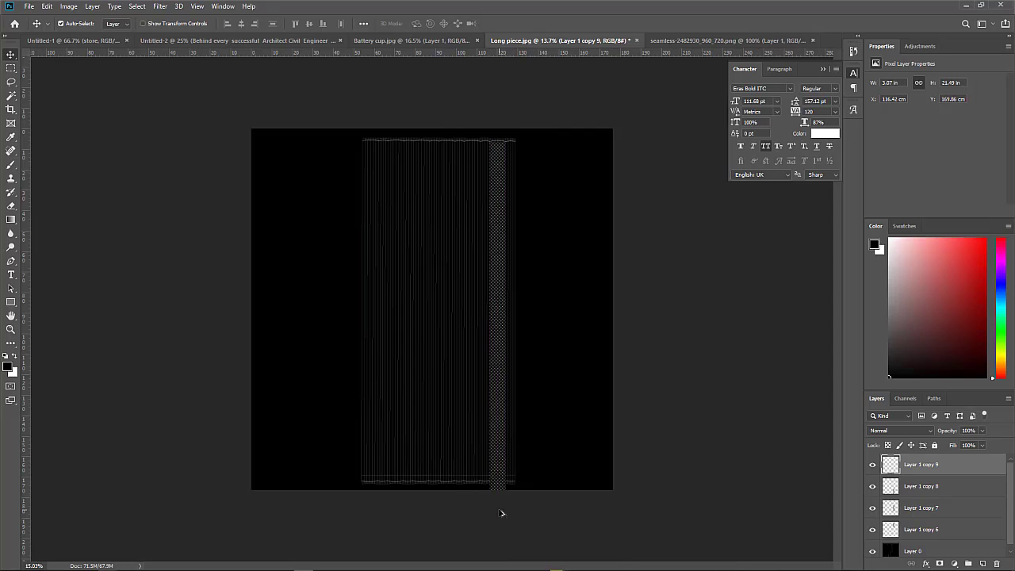
scroll(499, 524, "up", 2, "alt")
scroll(498, 524, "up", 2, "alt")
scroll(523, 507, "up", 2, "alt")
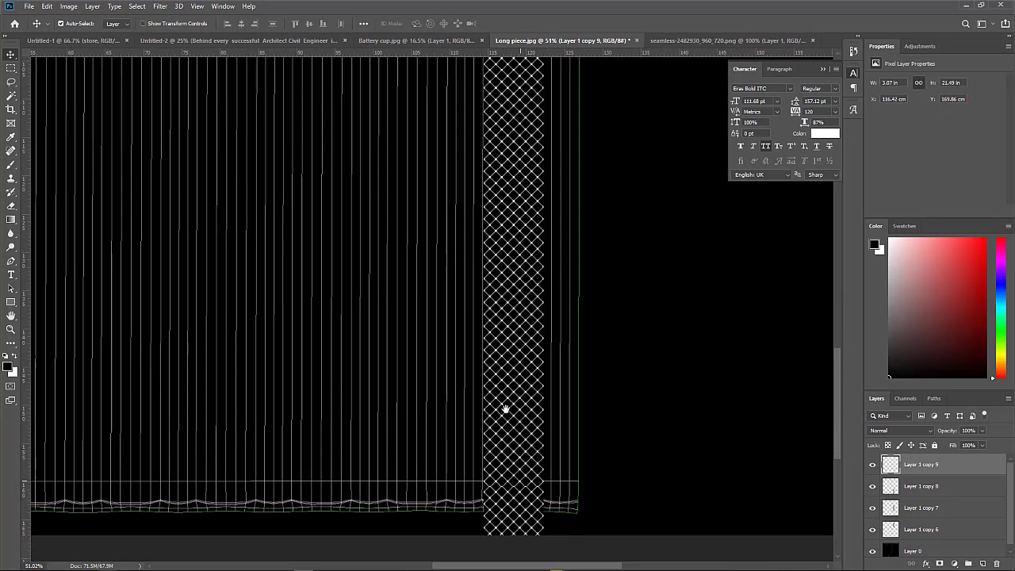
Step: Merge Layer 1 copies 7, 8 and 9 into a single strip layer
left_click(927, 486, "shift")
left_click(938, 509, "shift")
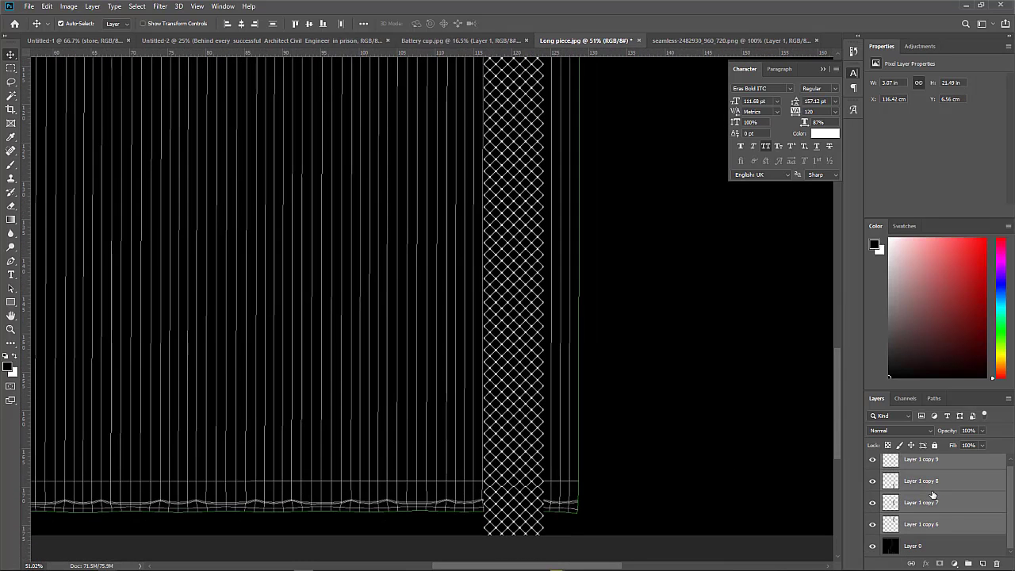
key("ctrl+e")
scroll(657, 462, "down", 1)
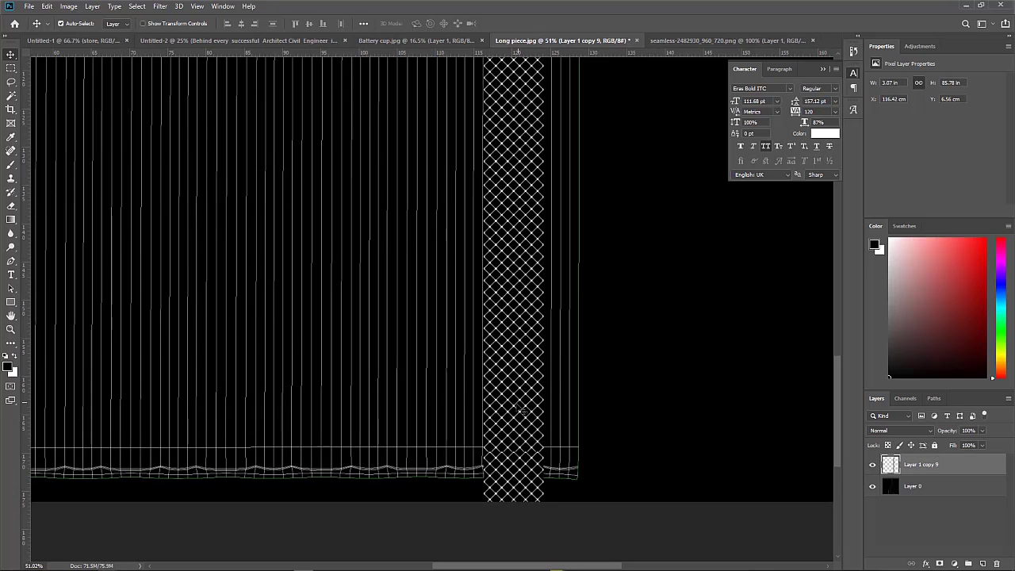
scroll(516, 420, "down", 2)
scroll(515, 370, "up", 2, "alt")
scroll(515, 372, "up", 2, "alt")
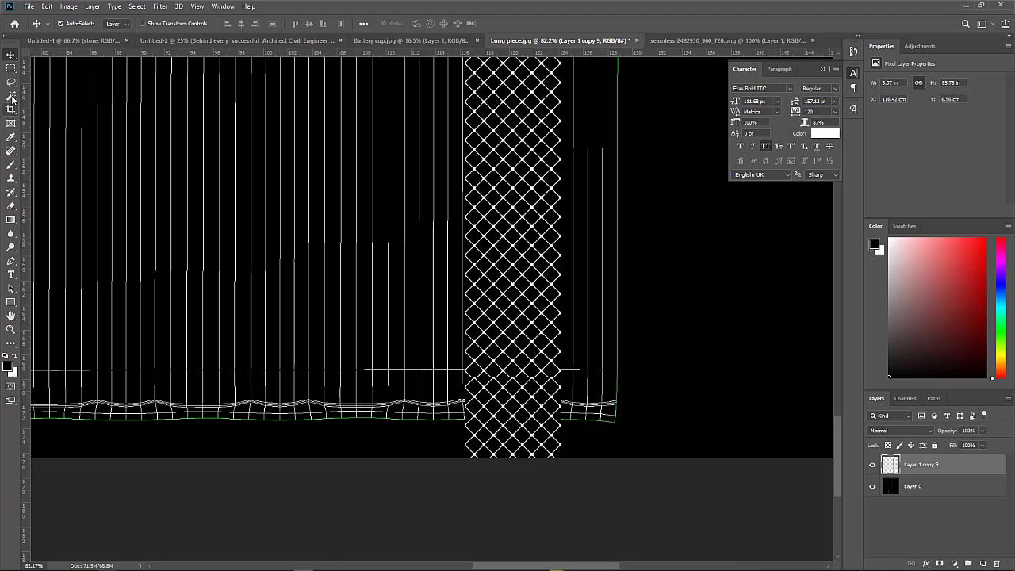
Step: Delete the strip portion below the curtain's hem using a rectangular marquee selection
left_click(12, 70)
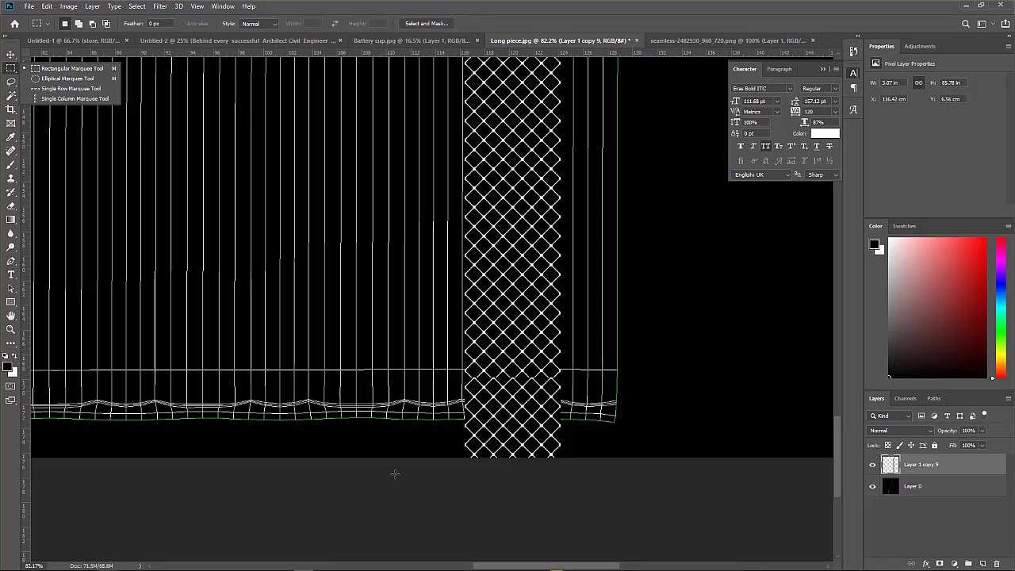
left_click_drag(390, 457, 668, 394)
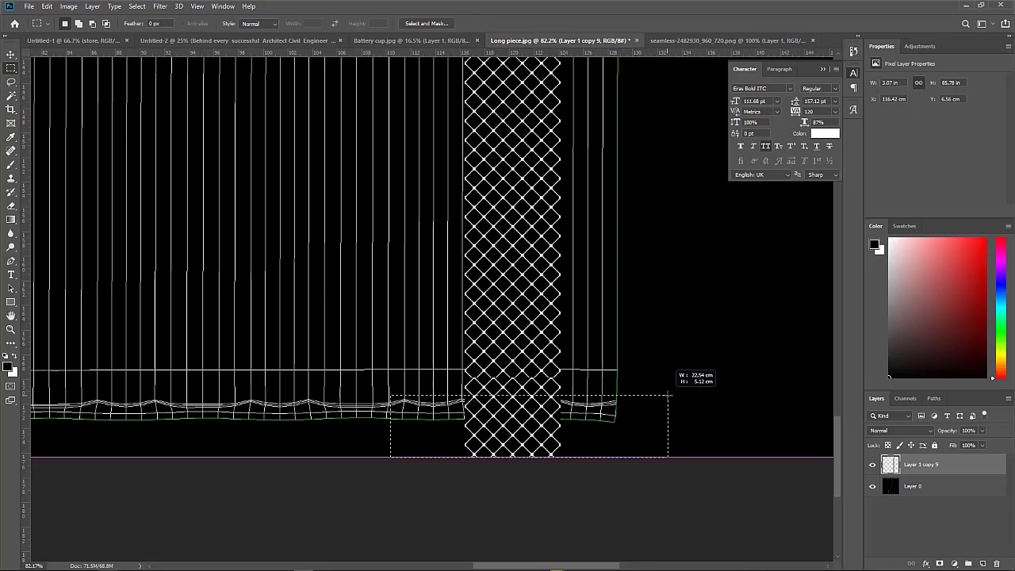
left_click_drag(667, 394, 668, 398)
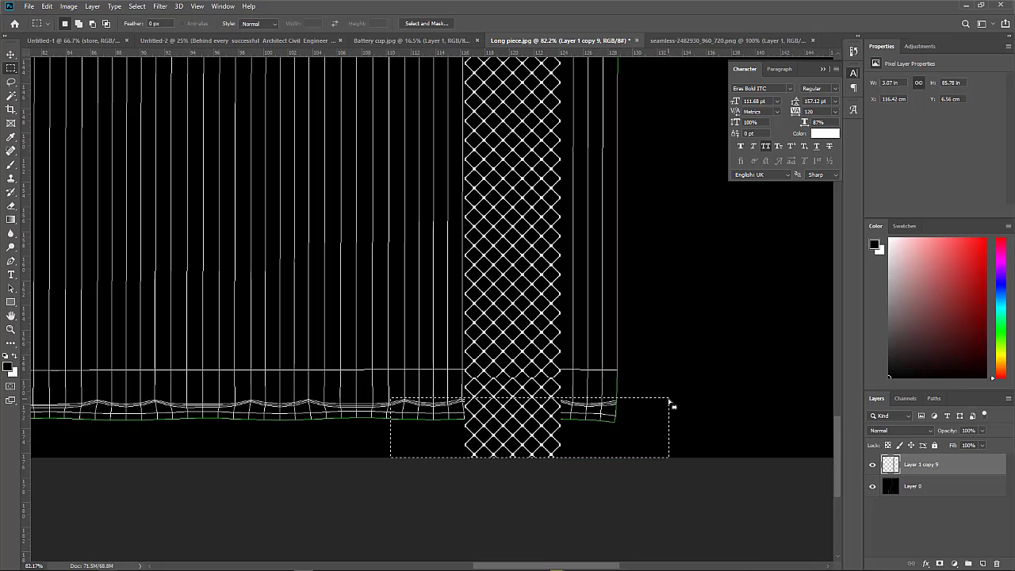
key("Delete")
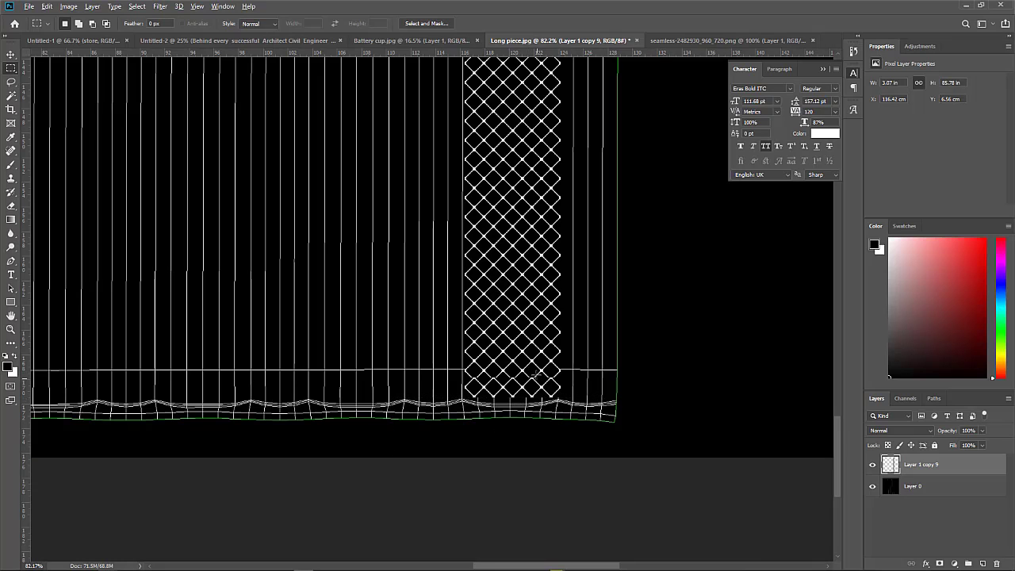
scroll(527, 352, "down", 3, "alt")
scroll(525, 317, "down", 3, "alt")
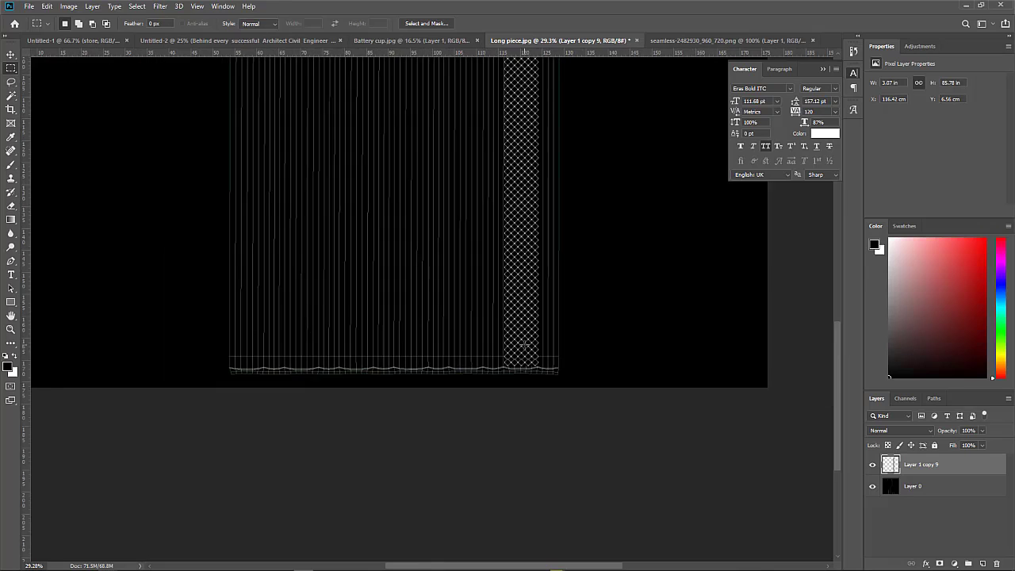
scroll(515, 149, "down", 1, "alt")
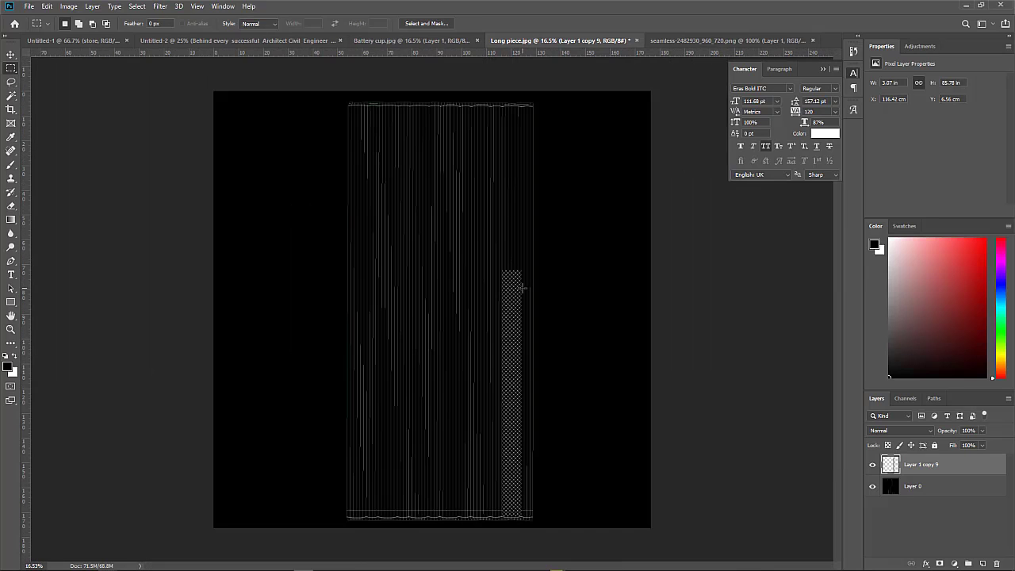
scroll(509, 214, "up", 4, "alt")
scroll(508, 222, "down", 2, "alt")
scroll(508, 222, "down", 2, "alt")
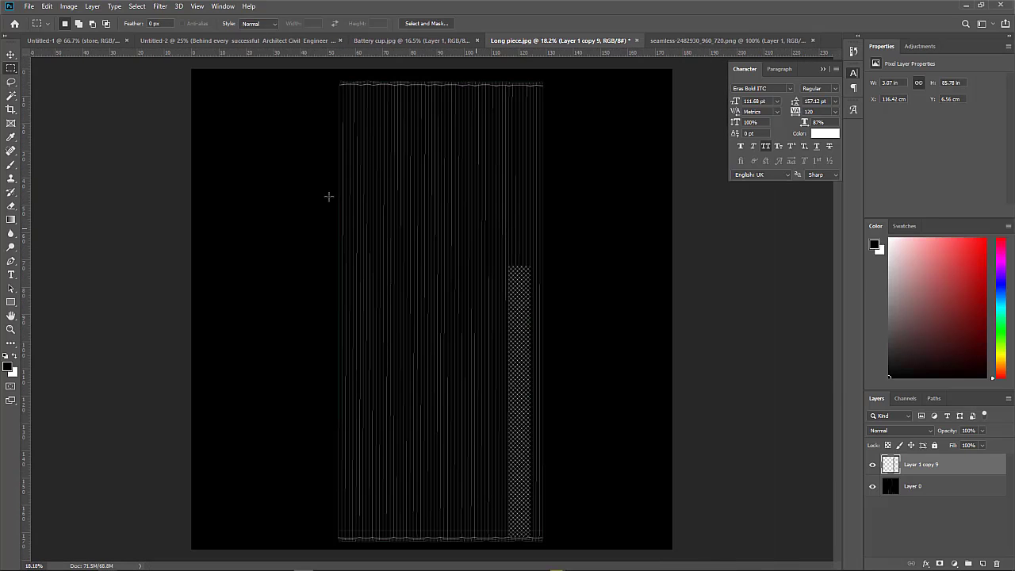
left_click(10, 55)
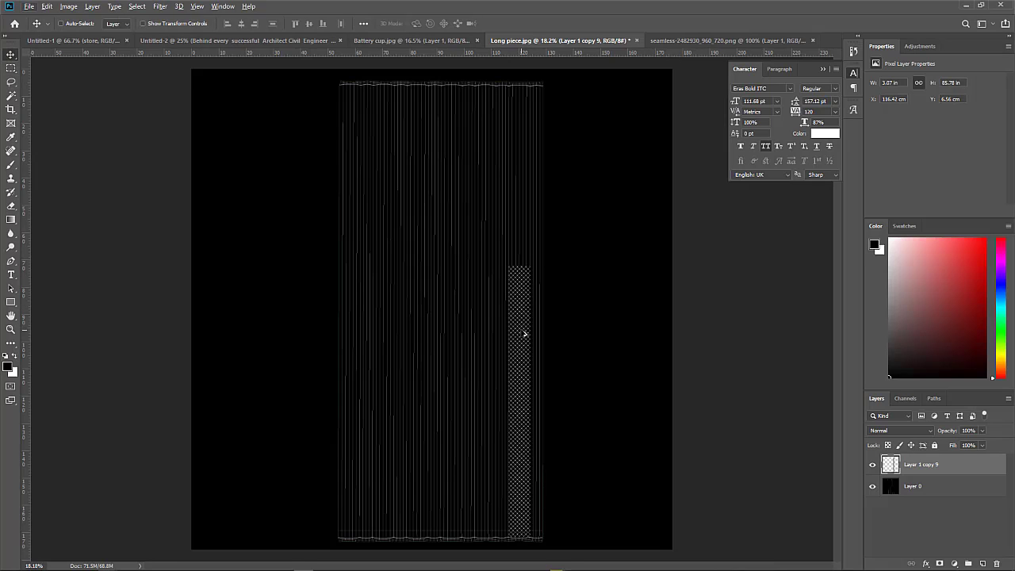
Step: Undo the trim and move Layer 1 copy 9 up to the top wavy border
key("ctrl+z")
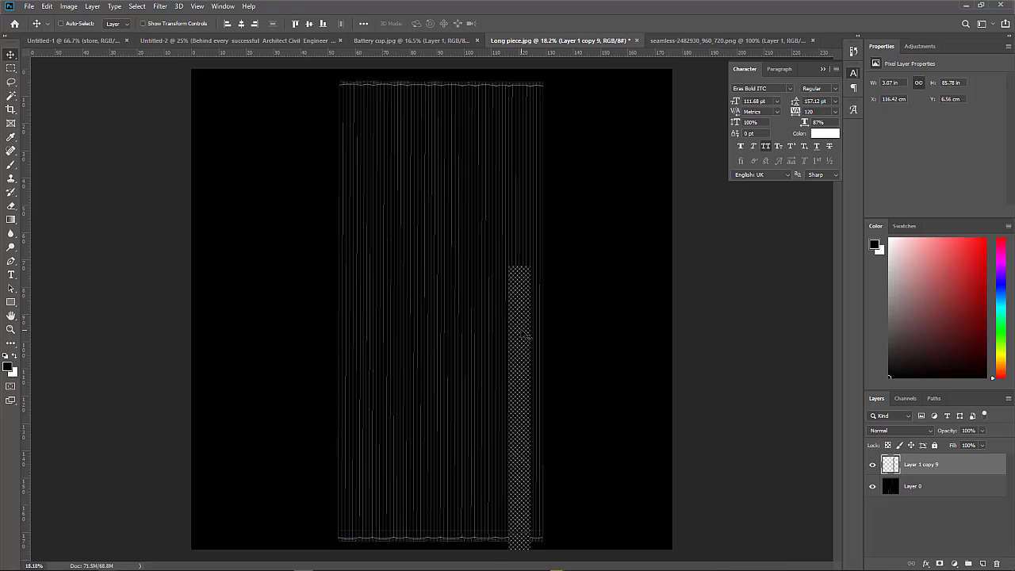
scroll(522, 336, "down", 1, "alt")
scroll(519, 314, "up", 1, "alt")
scroll(512, 229, "up", 3, "alt")
scroll(528, 227, "down", 4, "alt")
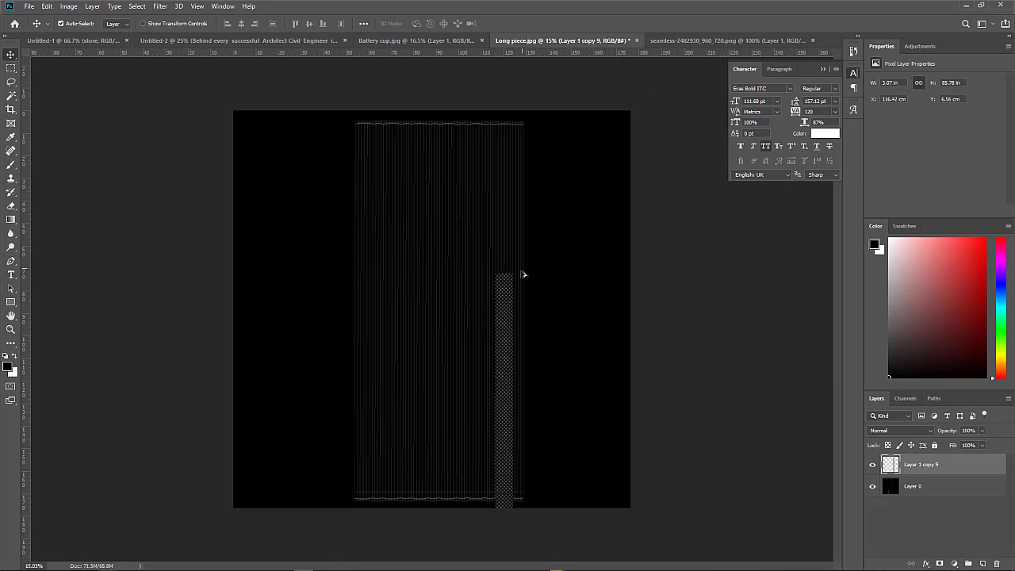
left_click_drag(505, 346, 507, 349)
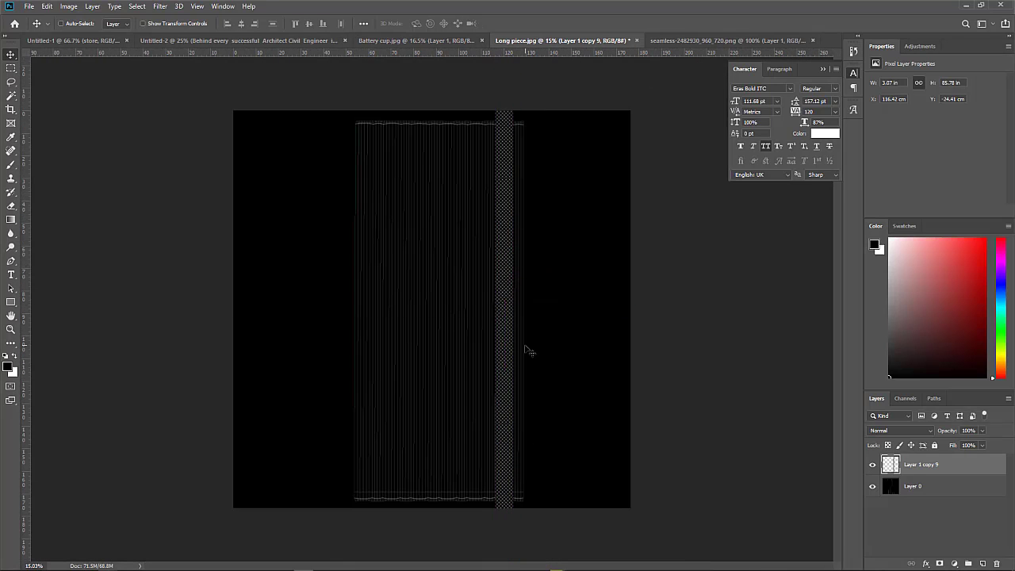
left_click_drag(511, 298, 509, 290)
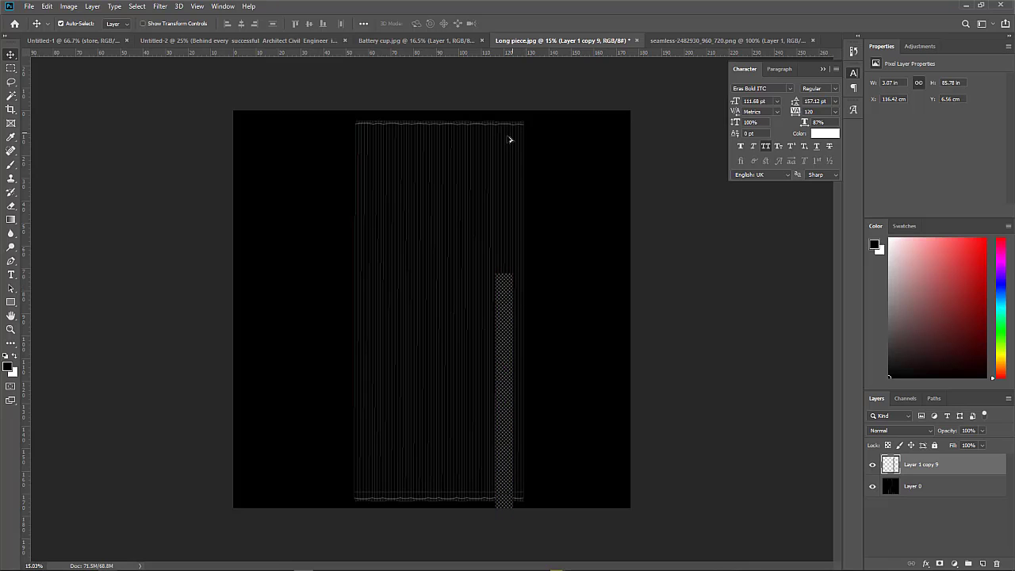
scroll(510, 139, "up", 5, "alt")
scroll(532, 419, "down", 3, "alt")
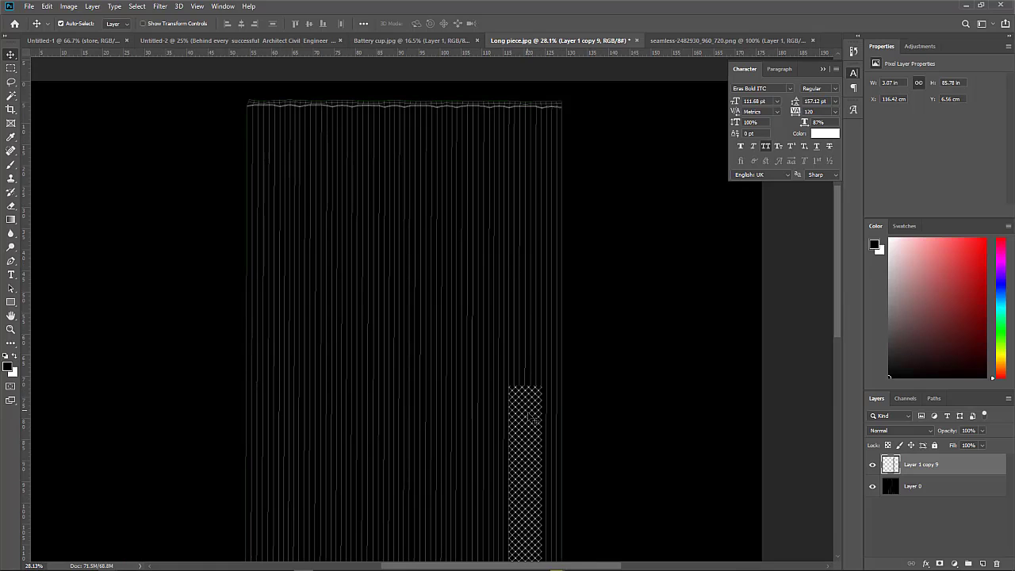
left_click(530, 427)
scroll(523, 90, "up", 4, "alt")
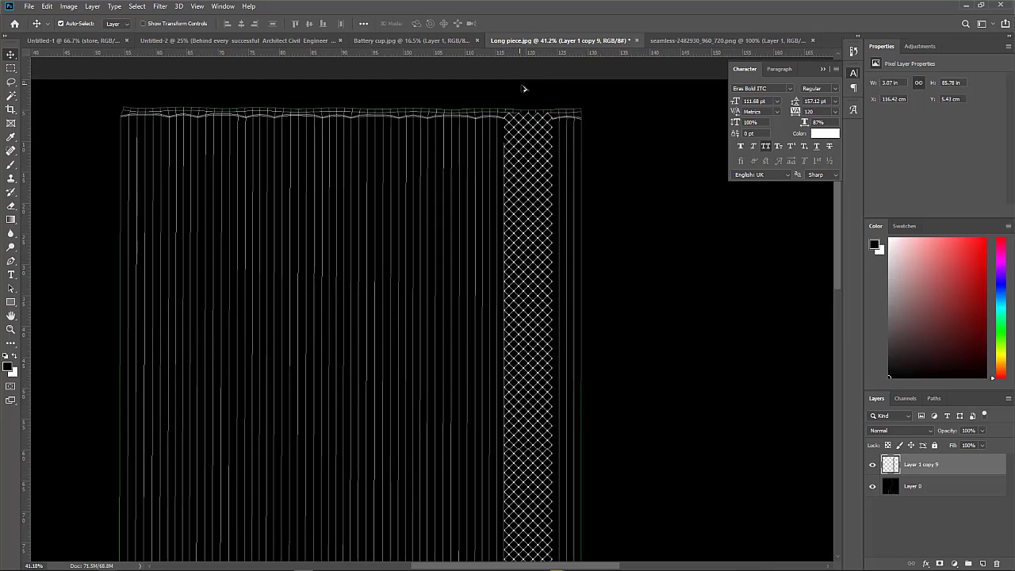
scroll(530, 125, "up", 1, "alt")
scroll(526, 152, "down", 1, "alt")
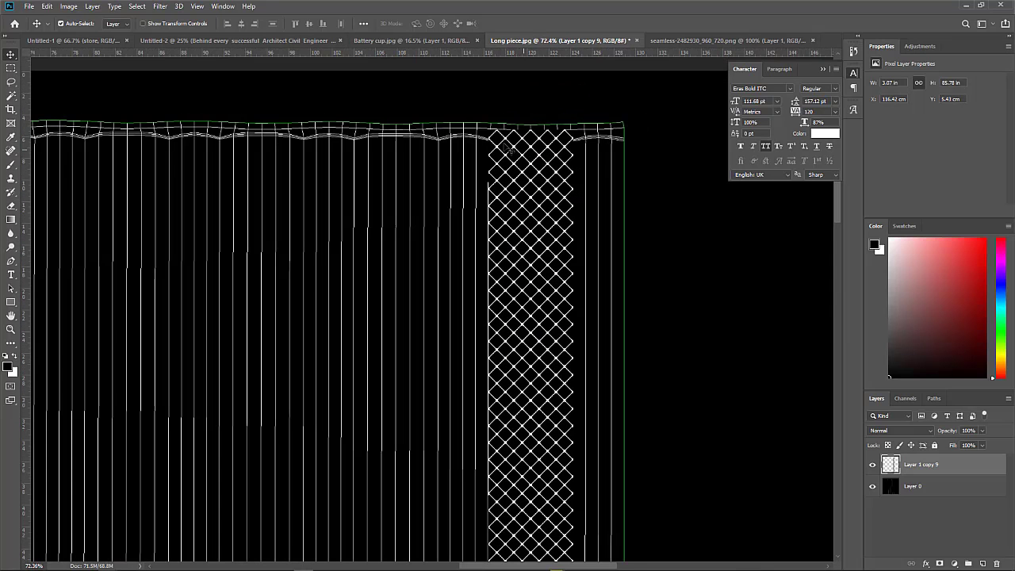
Step: Delete the strip's overhanging bottom end past the lower border, then deselect
key("m")
left_click_drag(662, 87, 450, 142)
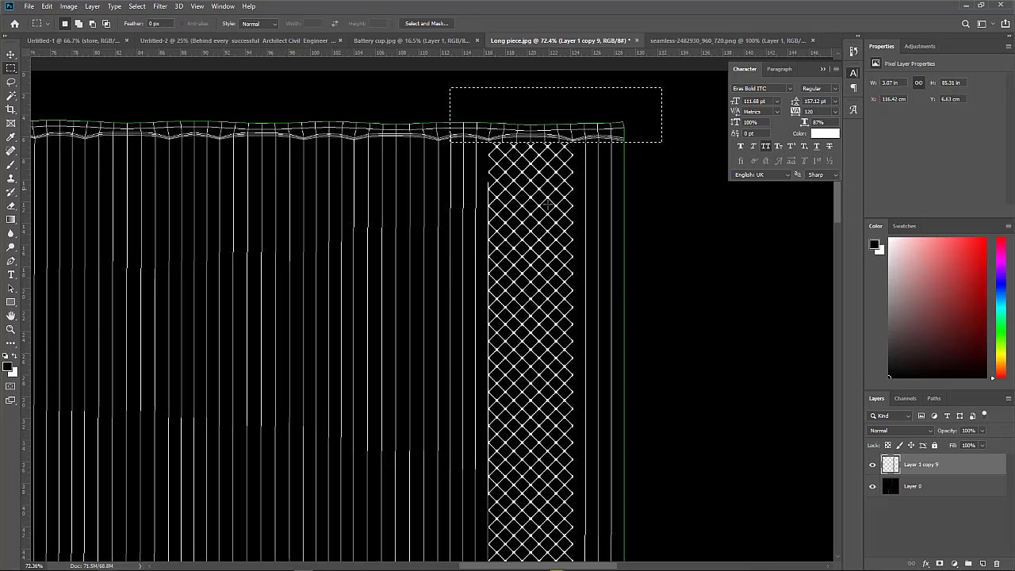
scroll(505, 216, "down", 3, "alt")
scroll(502, 225, "down", 4, "alt")
scroll(517, 349, "down", 2, "alt")
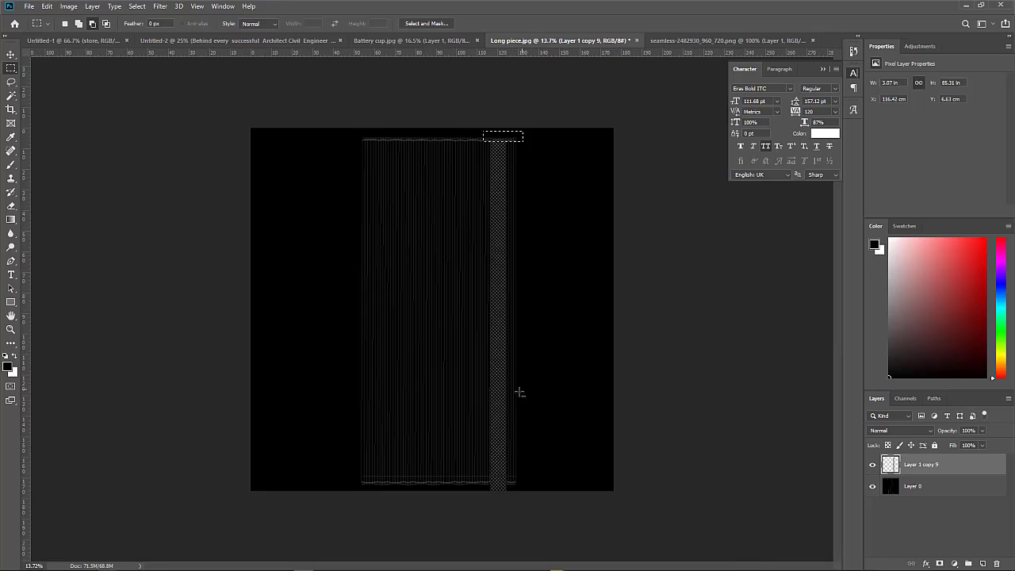
scroll(495, 508, "up", 3, "alt")
scroll(532, 516, "up", 3, "alt")
scroll(535, 496, "up", 1, "alt")
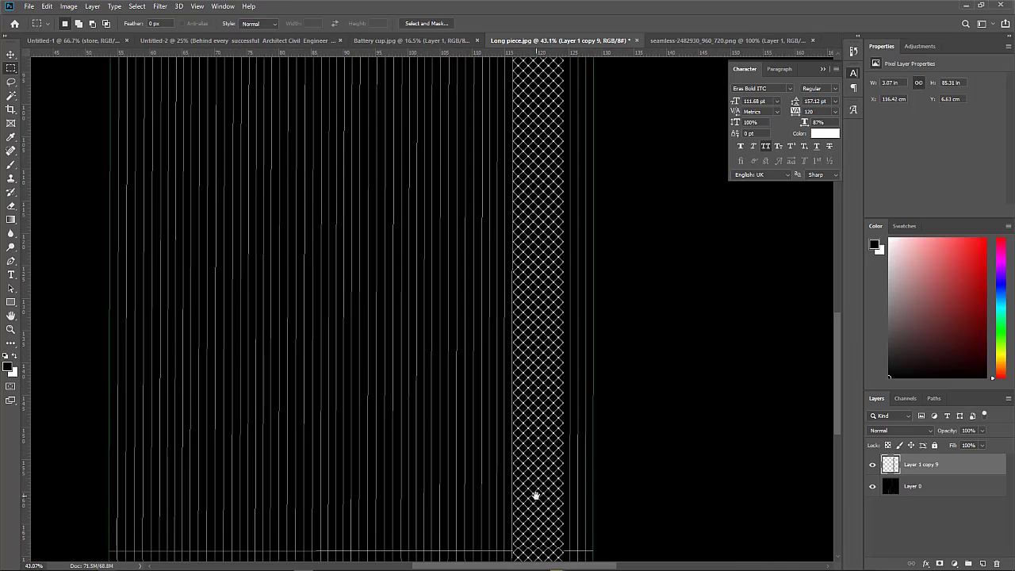
left_click_drag(534, 494, 502, 360)
left_click_drag(459, 472, 591, 421)
key("Delete")
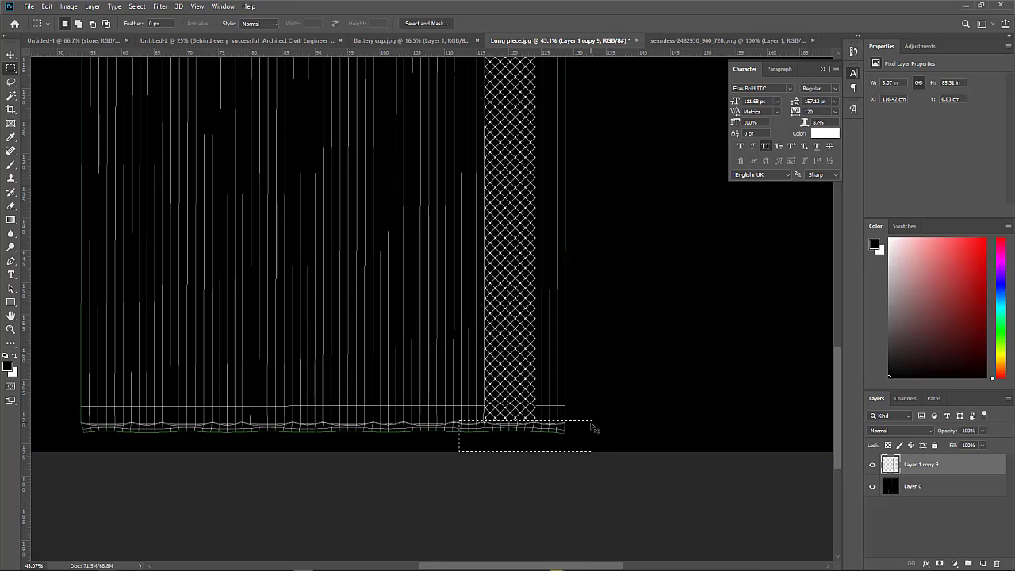
key("ctrl+d")
Step: Inspect that the diamond column runs between the top and bottom wavy borders
scroll(511, 396, "down", 2, "alt")
scroll(508, 404, "down", 1, "alt")
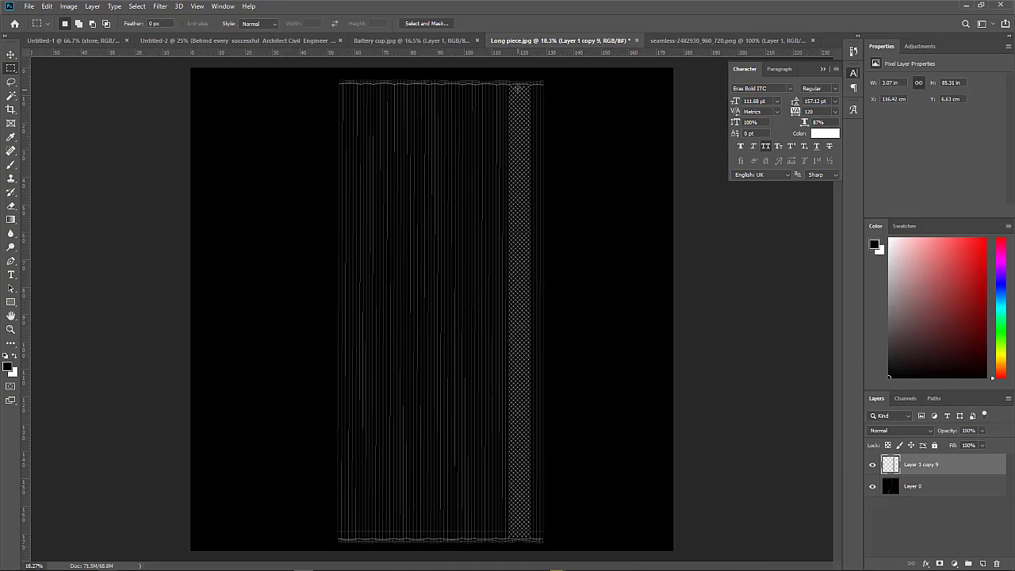
scroll(517, 89, "up", 2, "alt")
scroll(520, 91, "up", 2, "alt")
scroll(522, 90, "down", 2, "alt")
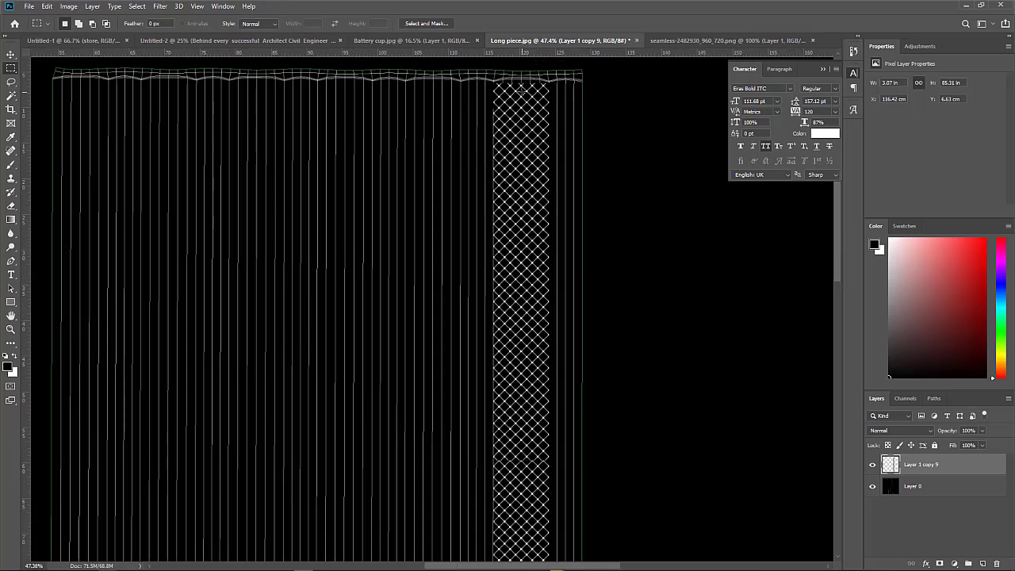
scroll(521, 91, "down", 2, "alt")
scroll(521, 93, "down", 2, "alt")
scroll(520, 208, "down", 1, "alt")
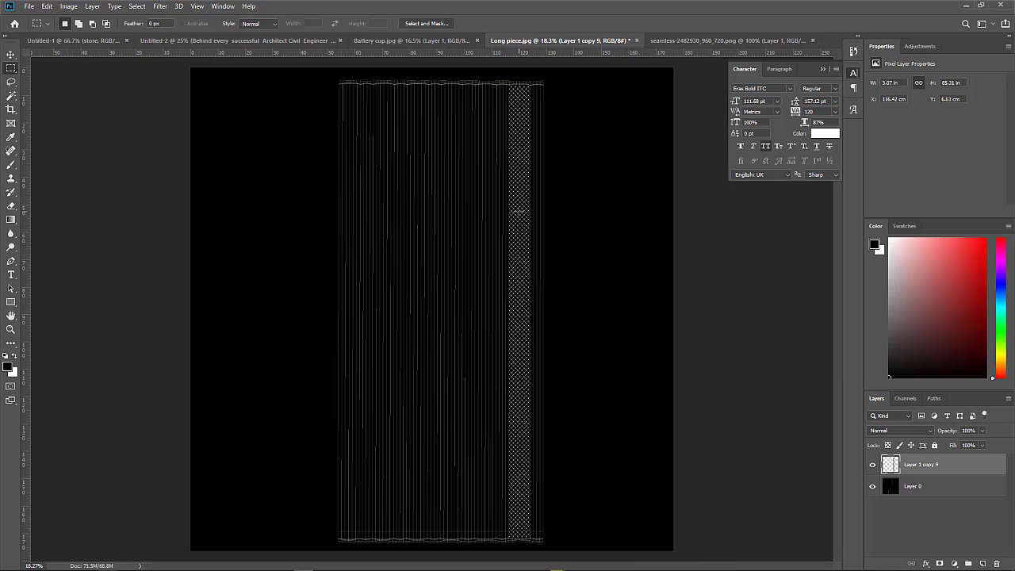
scroll(521, 80, "up", 1, "alt")
scroll(526, 95, "down", 1, "alt")
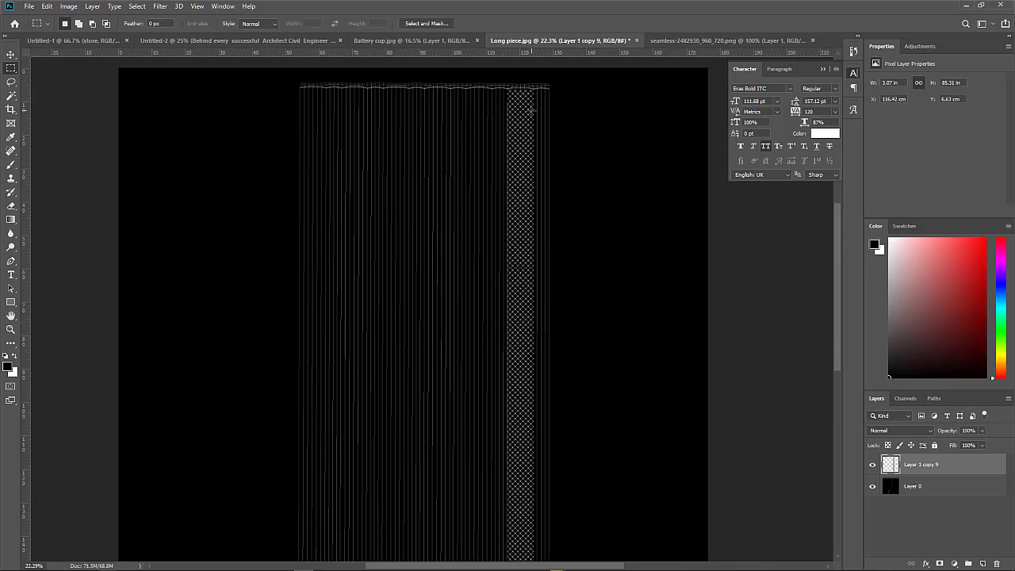
scroll(531, 109, "down", 1, "alt")
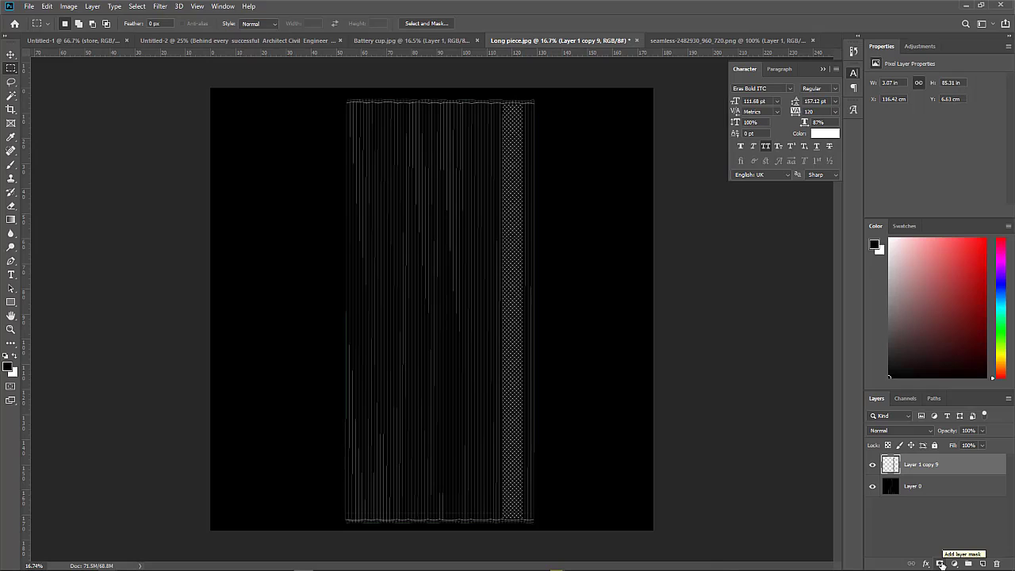
Step: Add a layer mask to Layer 1 copy 9 and make a black-to-transparent gradient
left_click(940, 564)
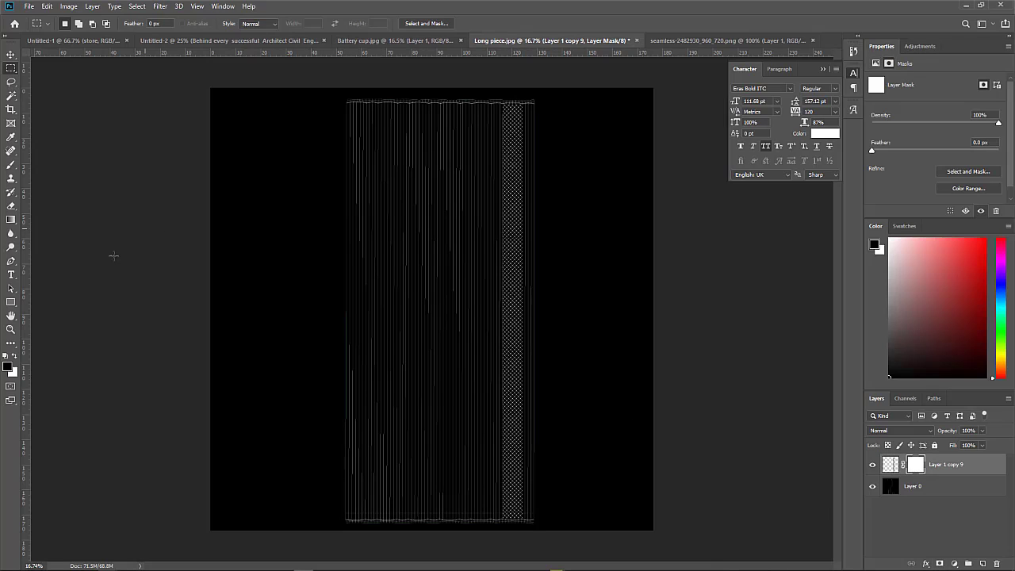
left_click(11, 219)
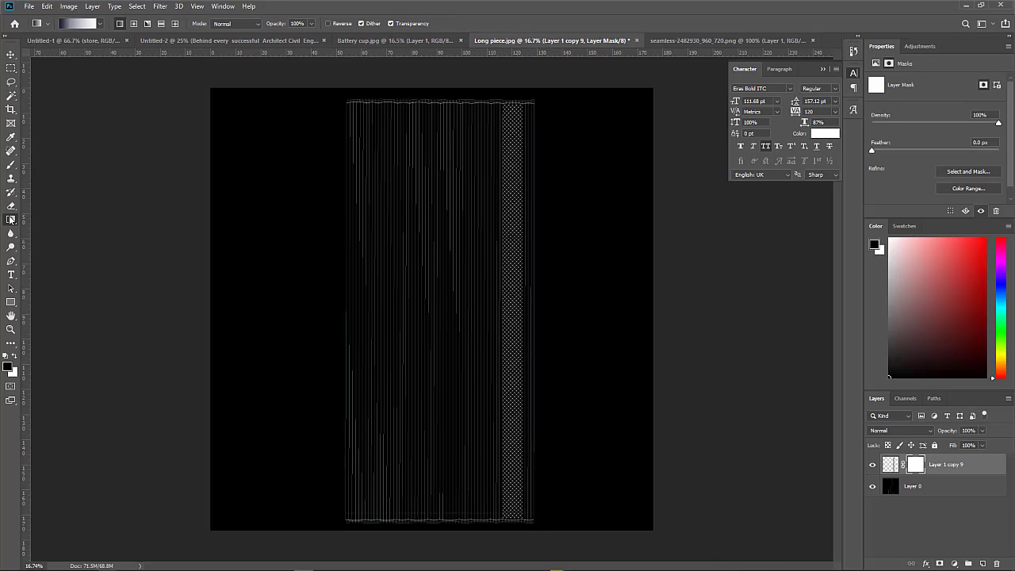
left_click(80, 23)
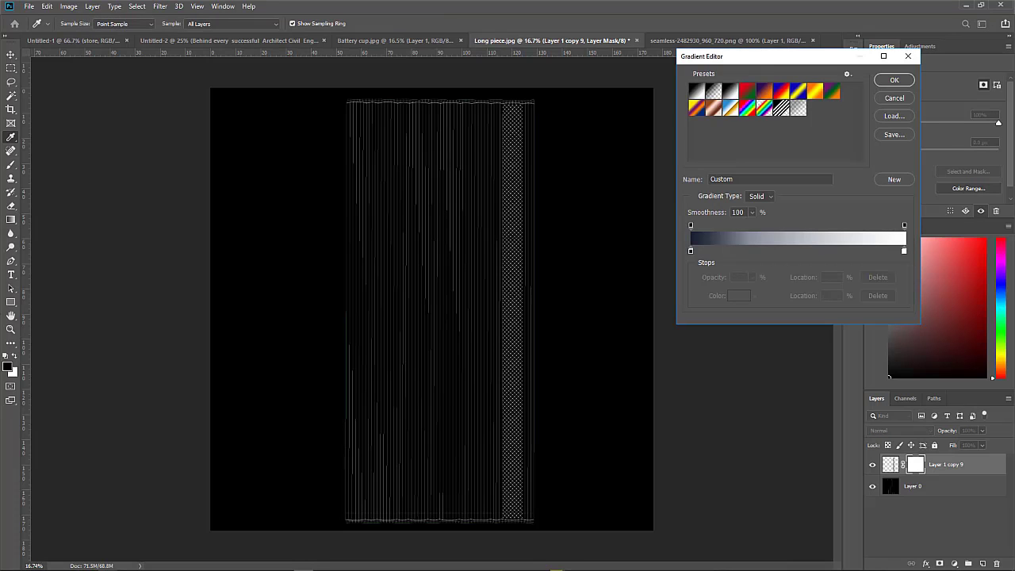
left_click(690, 251)
left_click(735, 297)
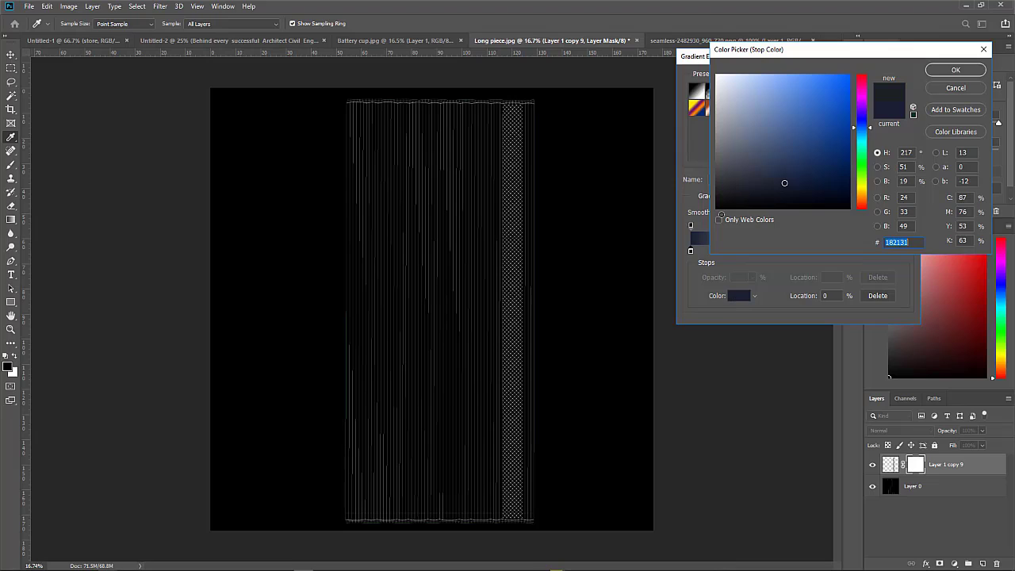
left_click(717, 209)
left_click(956, 71)
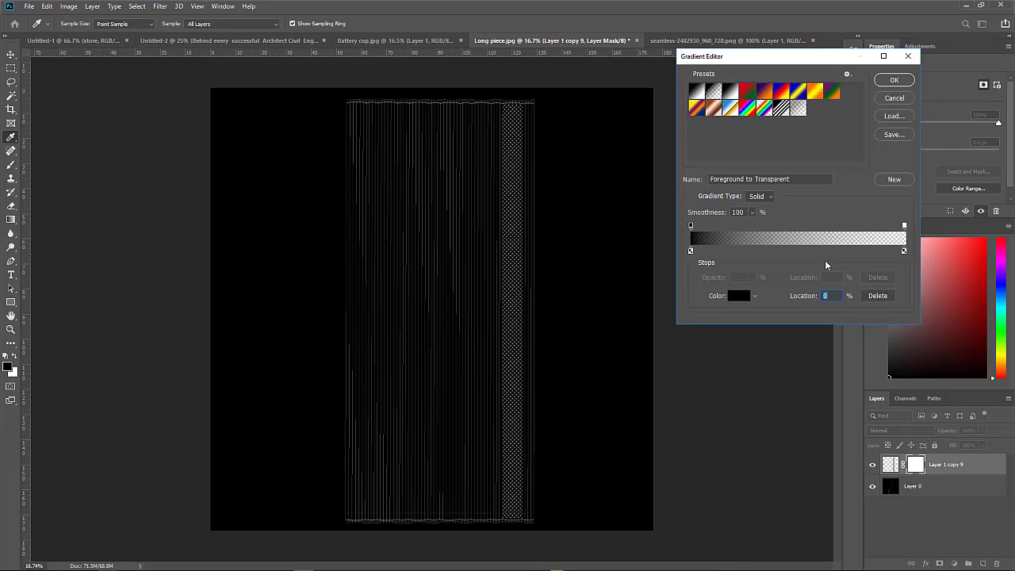
Step: Accept the black gradient and load the strip layer's outline as a selection
left_click(894, 80)
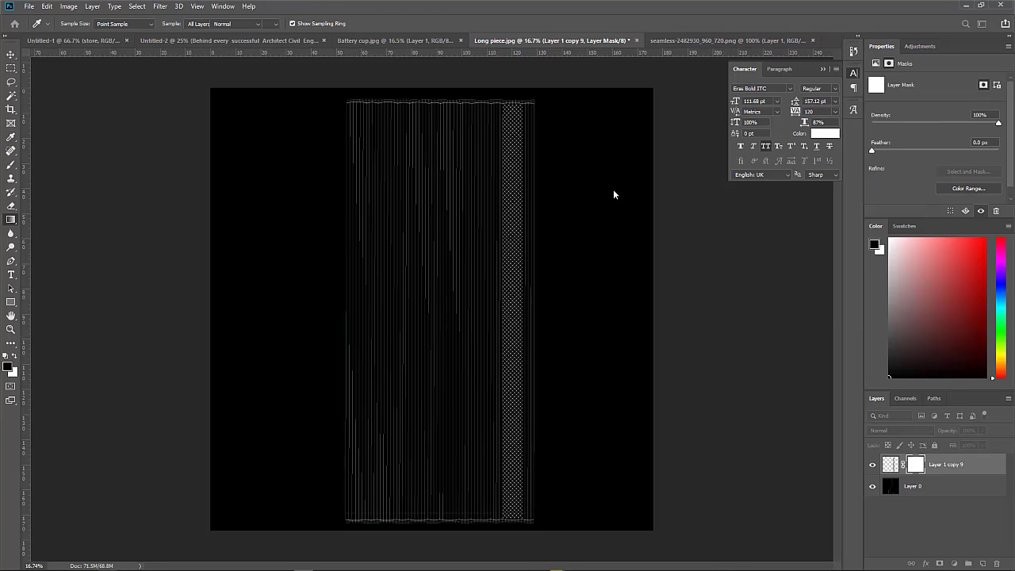
scroll(614, 195, "up", 2, "alt")
scroll(512, 302, "up", 2, "alt")
scroll(545, 333, "up", 2, "alt")
scroll(546, 333, "up", 1, "alt")
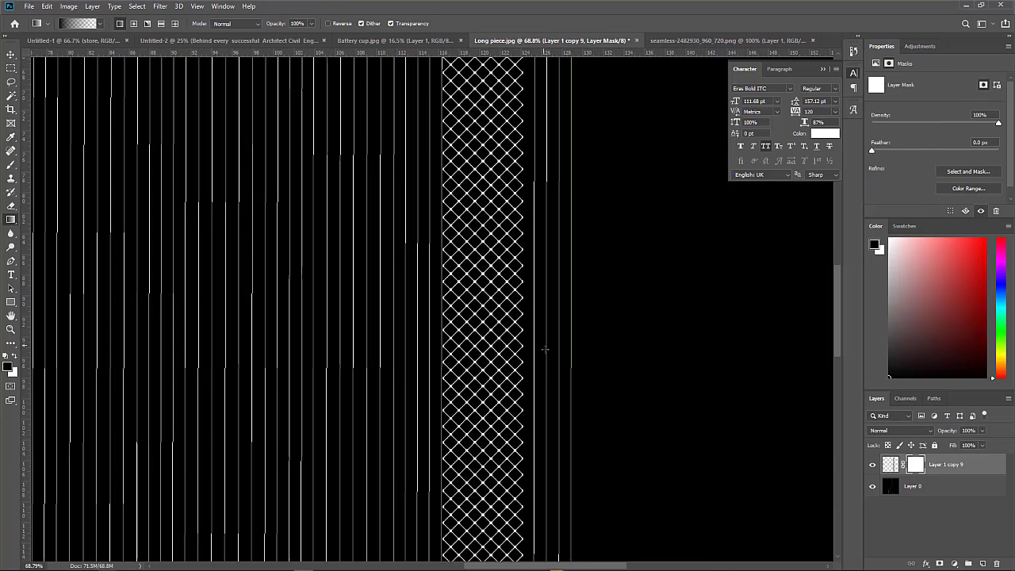
left_click(891, 465, "ctrl")
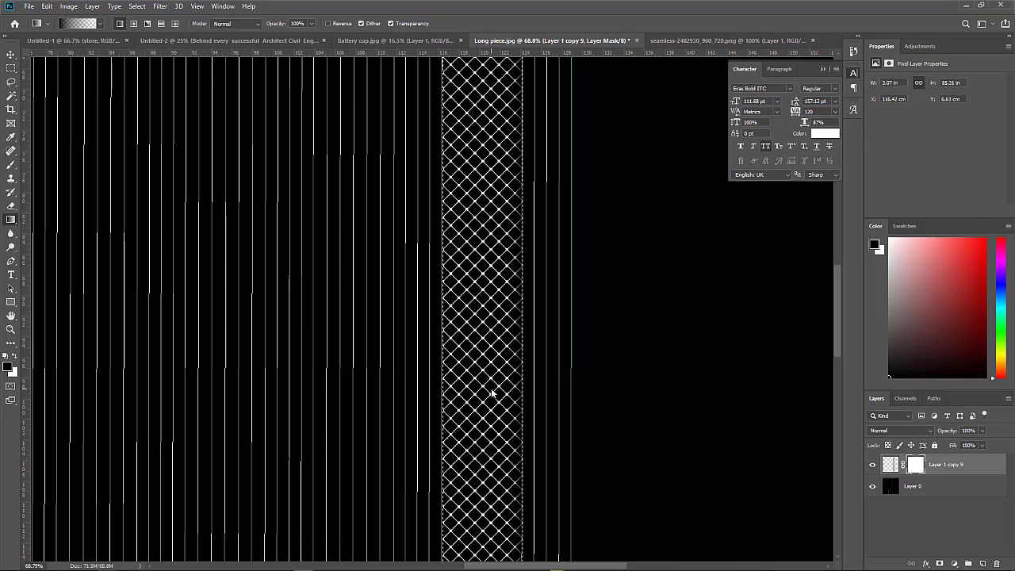
scroll(515, 388, "up", 4, "alt")
scroll(542, 385, "up", 2, "alt")
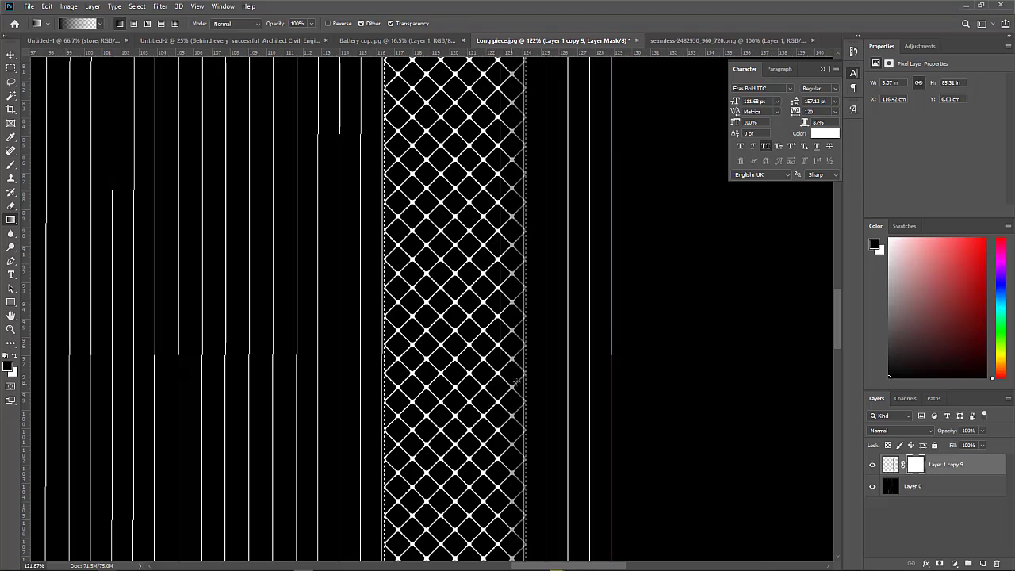
Step: Paint gradients on the mask to fade the strip's right and left edges
left_click_drag(532, 377, 481, 376)
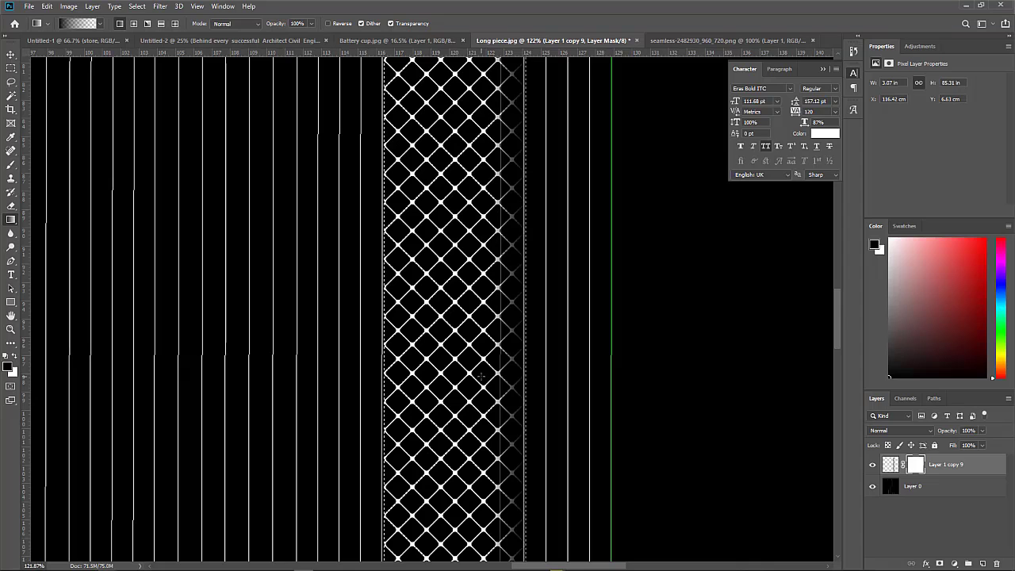
key("ctrl+z")
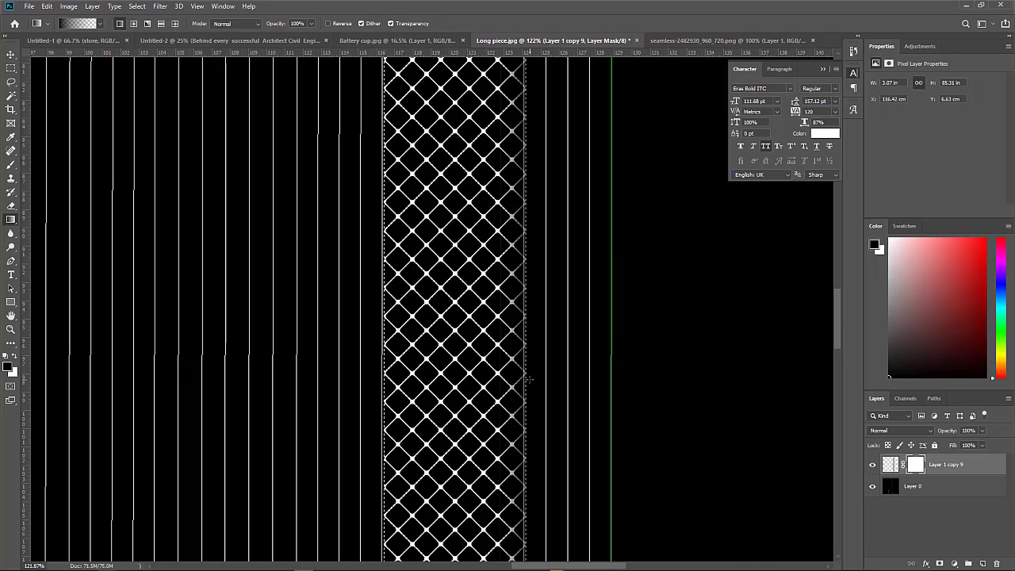
left_click_drag(482, 378, 481, 378)
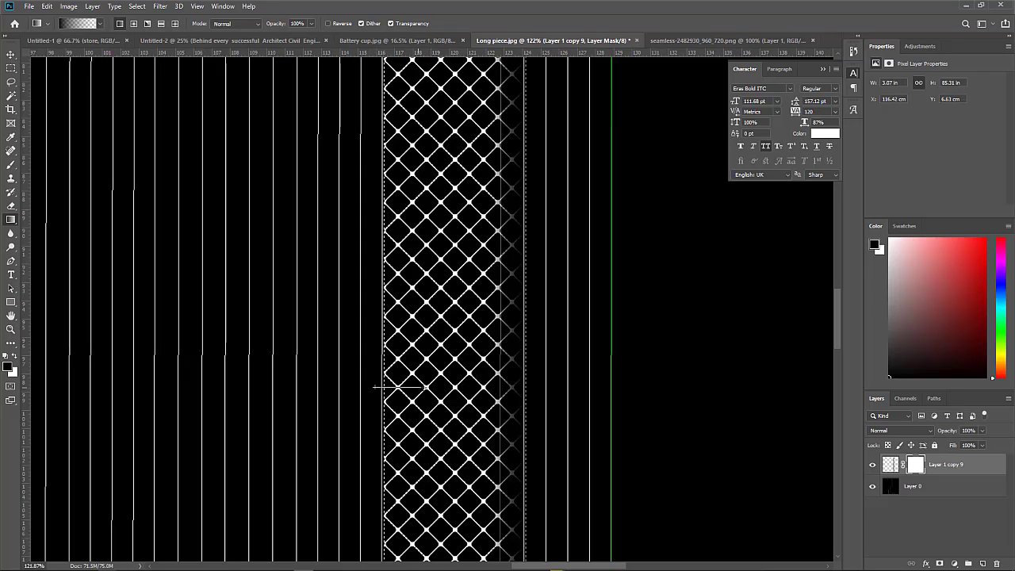
left_click_drag(425, 386, 425, 387)
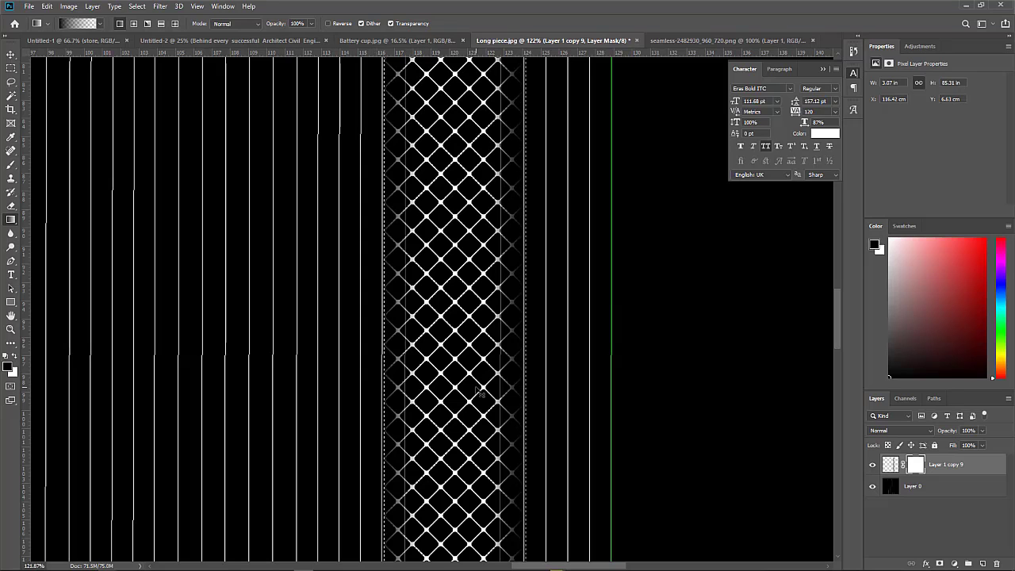
Step: Zoom in and out to check the softly faded diamond column
scroll(482, 383, "up", 2, "alt")
scroll(487, 376, "down", 2, "alt")
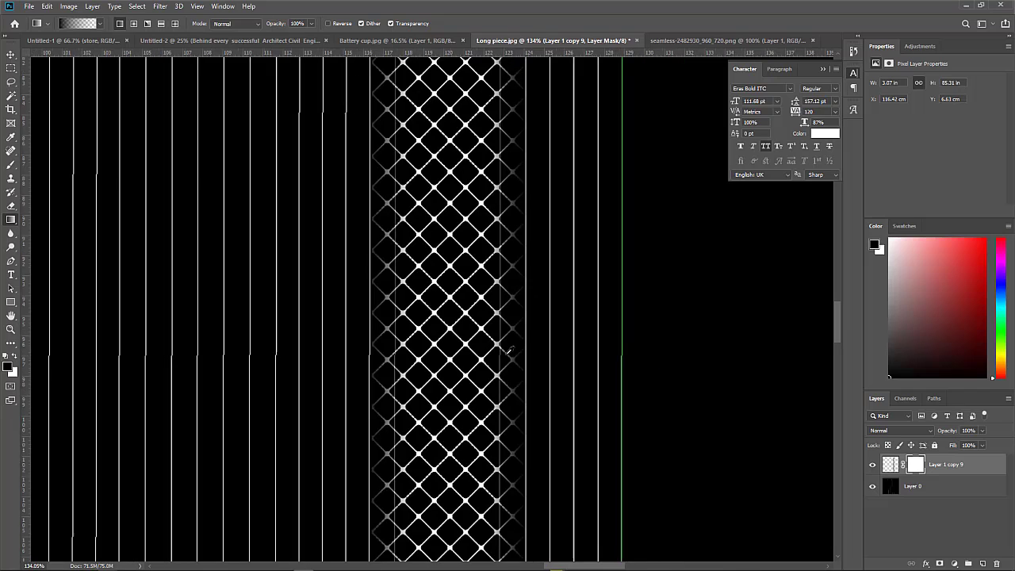
scroll(496, 369, "down", 2, "alt")
scroll(504, 358, "down", 1, "alt")
scroll(504, 359, "down", 1, "alt")
scroll(511, 369, "up", 1, "alt")
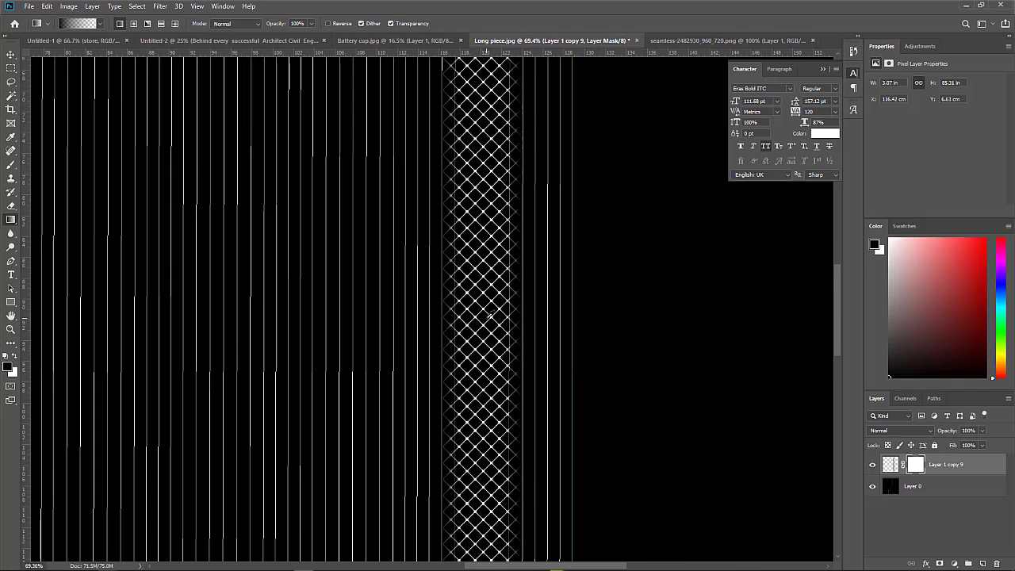
scroll(519, 381, "up", 2, "alt")
scroll(529, 399, "up", 2, "alt")
scroll(529, 399, "up", 1, "alt")
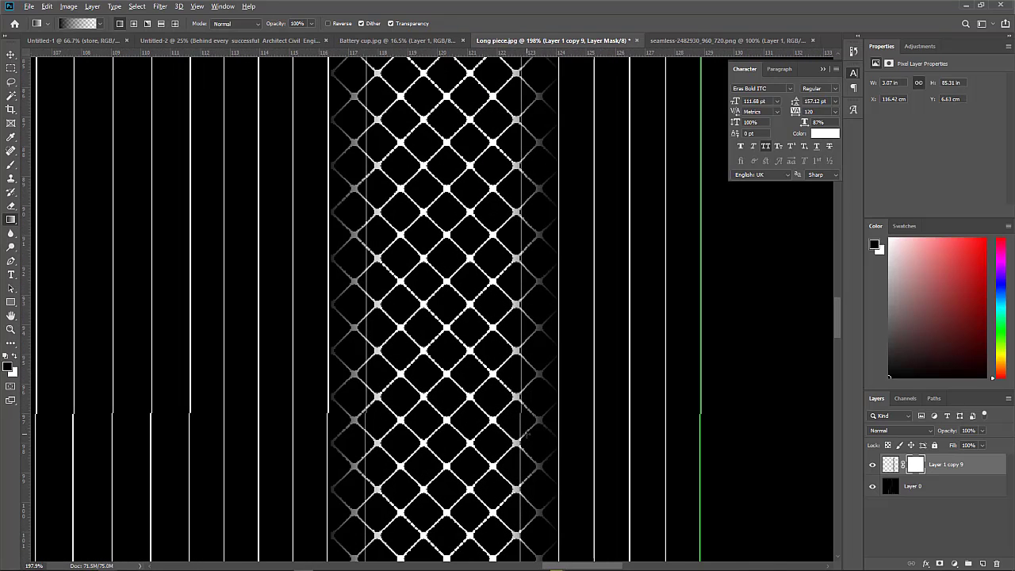
scroll(523, 433, "up", 1, "alt")
scroll(512, 435, "down", 2, "alt")
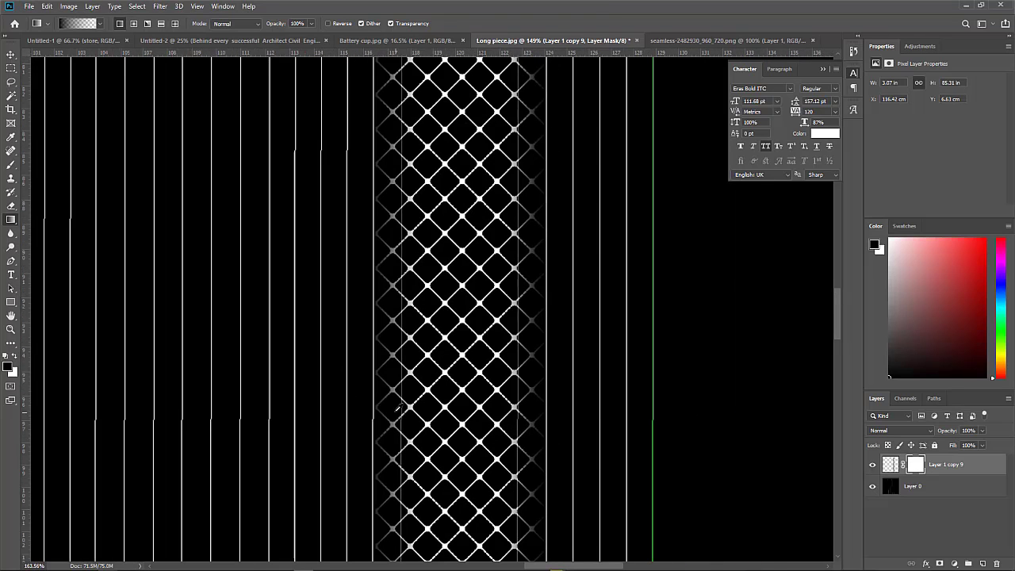
scroll(396, 406, "up", 4, "alt")
scroll(435, 432, "up", 2, "alt")
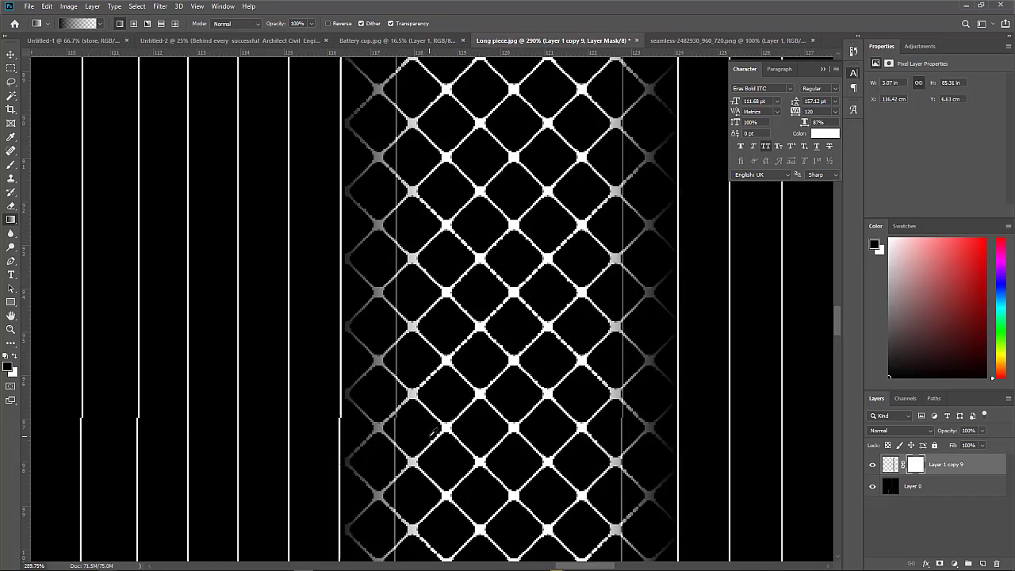
scroll(444, 435, "down", 5, "alt")
scroll(462, 441, "down", 3, "alt")
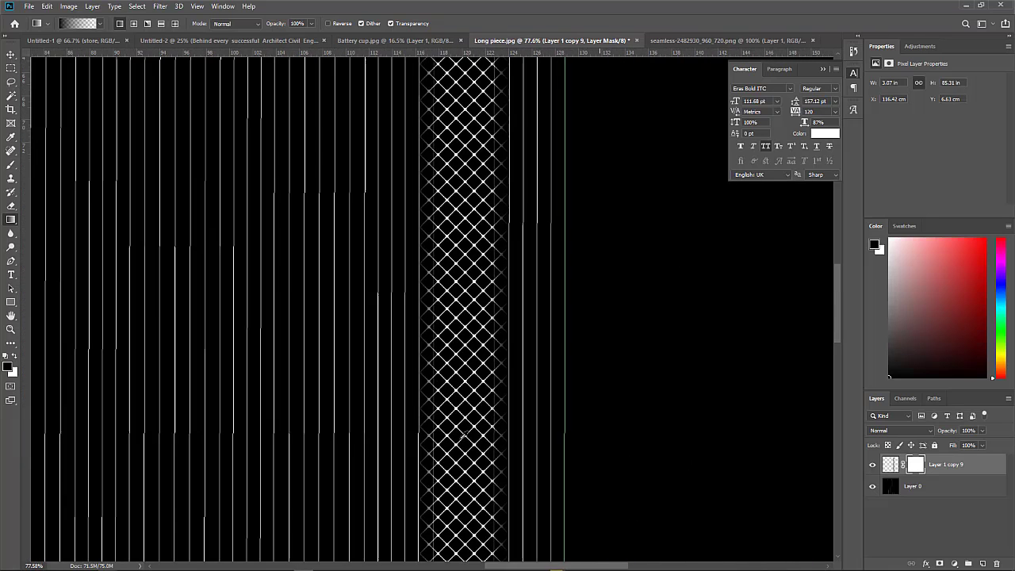
scroll(462, 435, "down", 2, "alt")
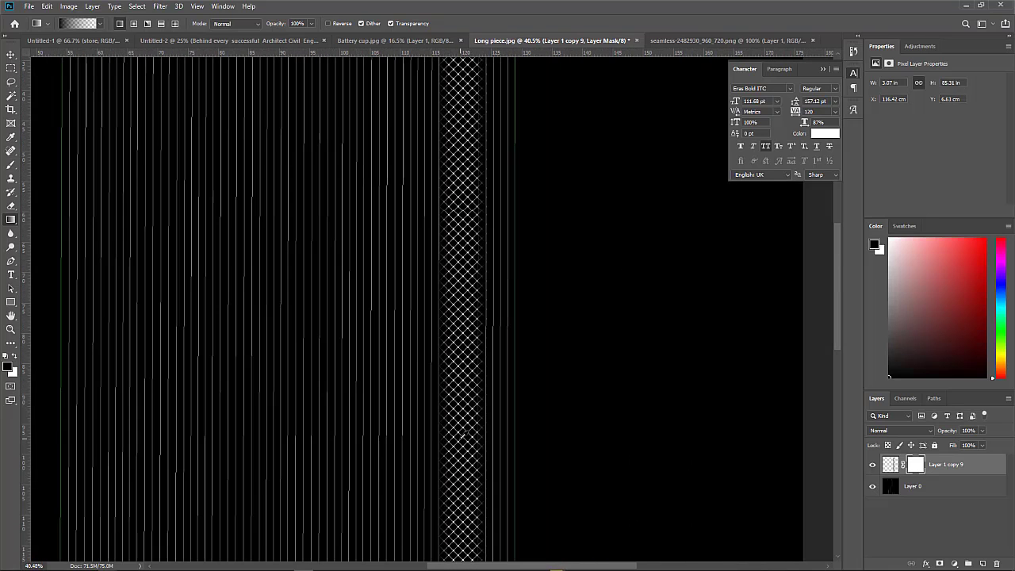
Step: With the Move tool, Alt-drag two copies of the diamond strip leftward, 12.49 cm apart
left_click(11, 54)
scroll(453, 359, "up", 1, "alt")
scroll(452, 358, "up", 1, "alt")
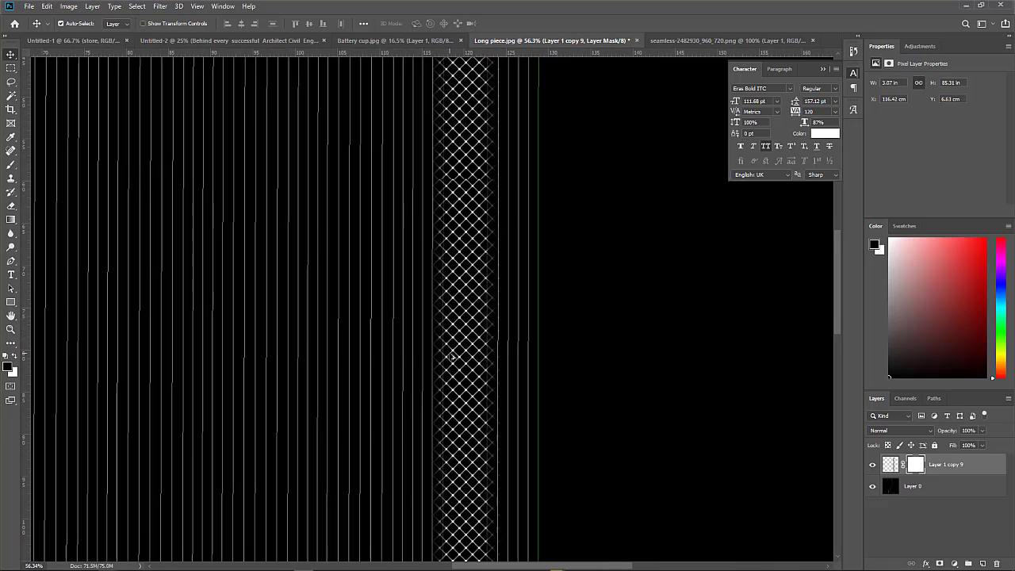
scroll(453, 358, "down", 1, "alt")
scroll(448, 328, "down", 2, "alt")
scroll(441, 90, "up", 2, "alt")
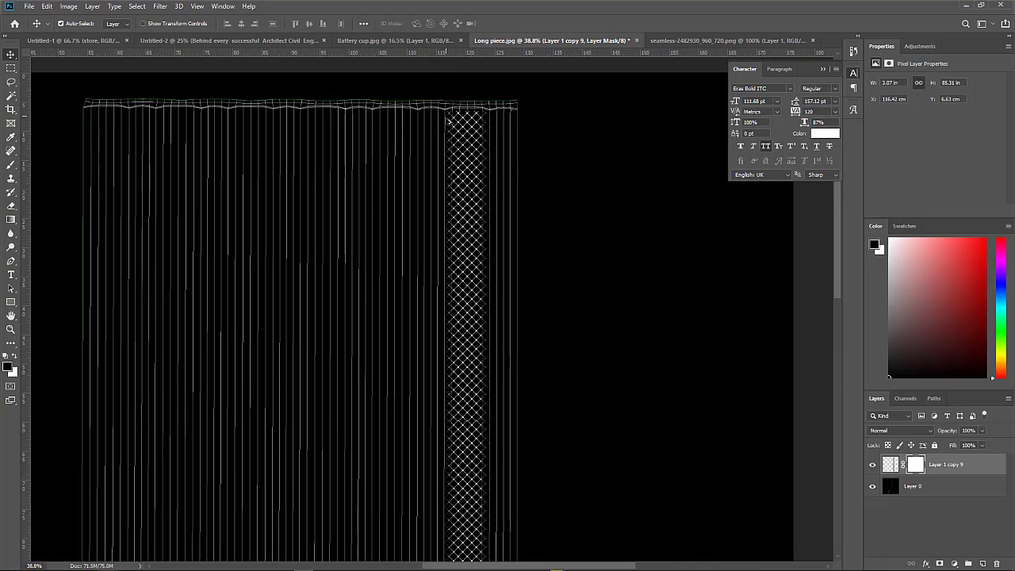
scroll(448, 119, "up", 2, "alt")
left_click_drag(411, 142, 535, 217)
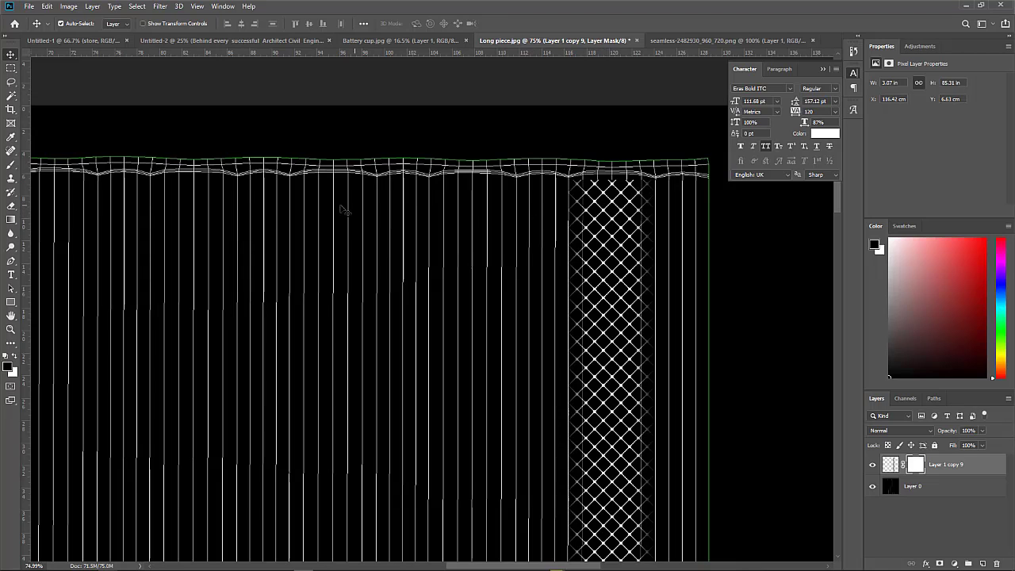
scroll(473, 196, "down", 2, "alt")
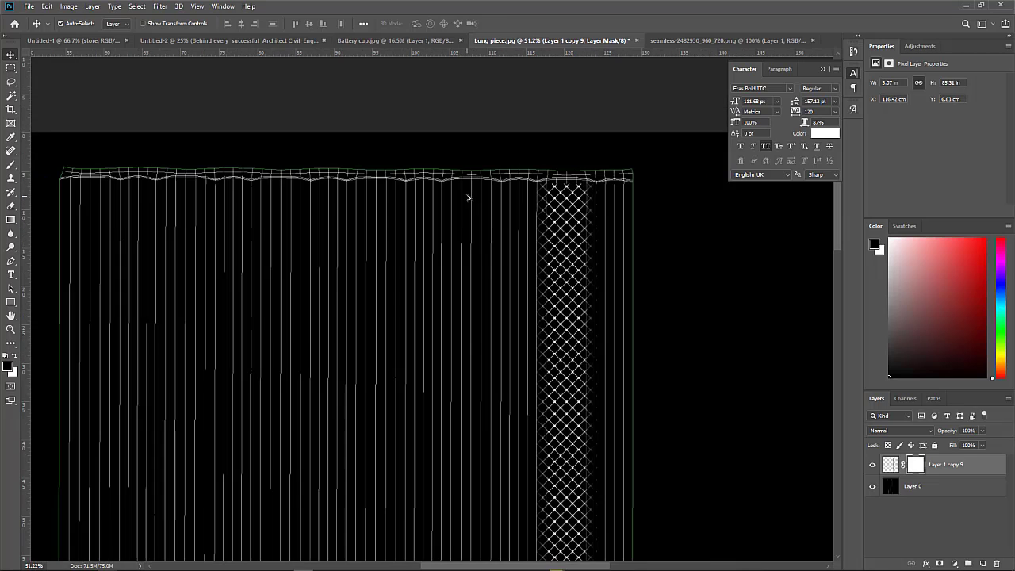
scroll(504, 197, "up", 1, "alt")
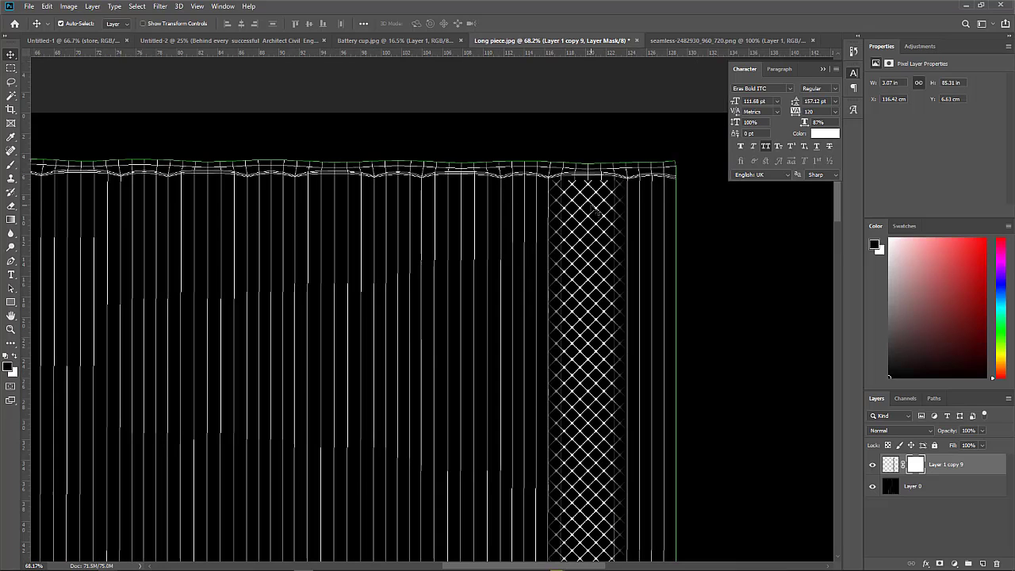
left_click_drag(594, 215, 460, 217, "alt")
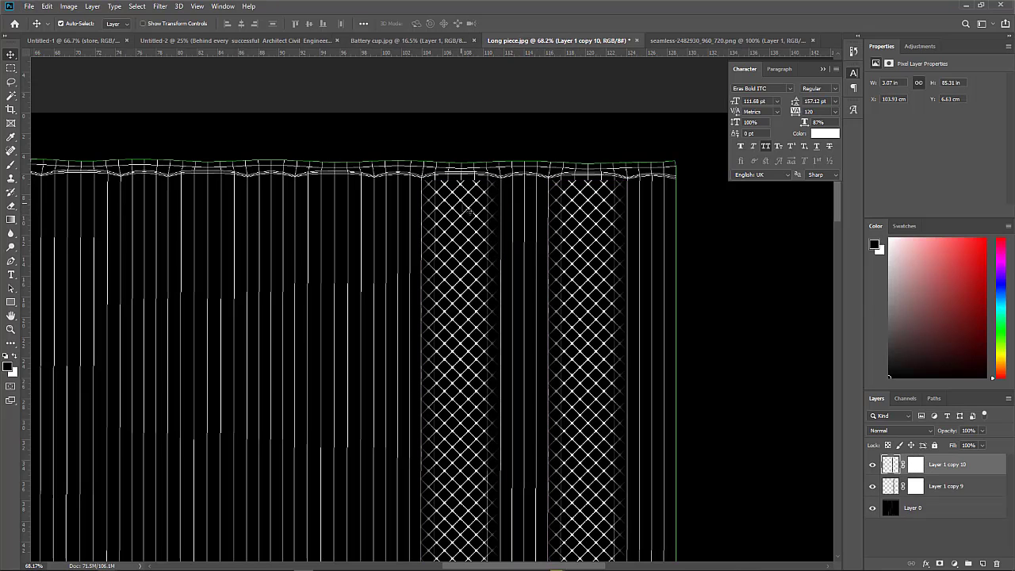
mouse_move(474, 211)
left_mouse_down("alt")
mouse_move(344, 200)
mouse_move(582, 199)
mouse_move(451, 223)
left_mouse_up("alt")
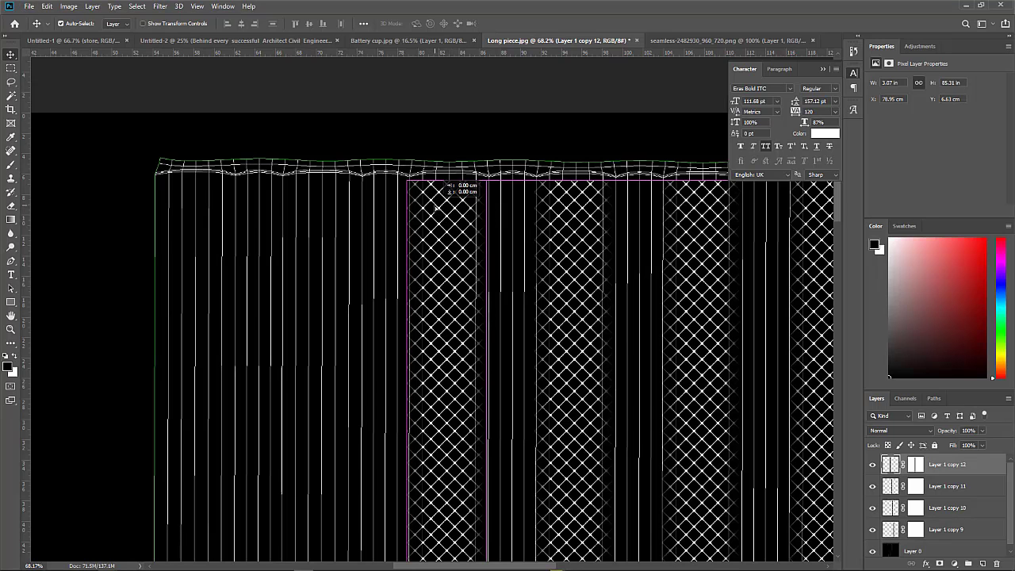
Step: Nudge the latest strip copy into alignment and add one more copy further left
scroll(437, 207, "up", 2, "alt")
scroll(440, 203, "up", 3, "alt")
scroll(439, 199, "up", 1, "alt")
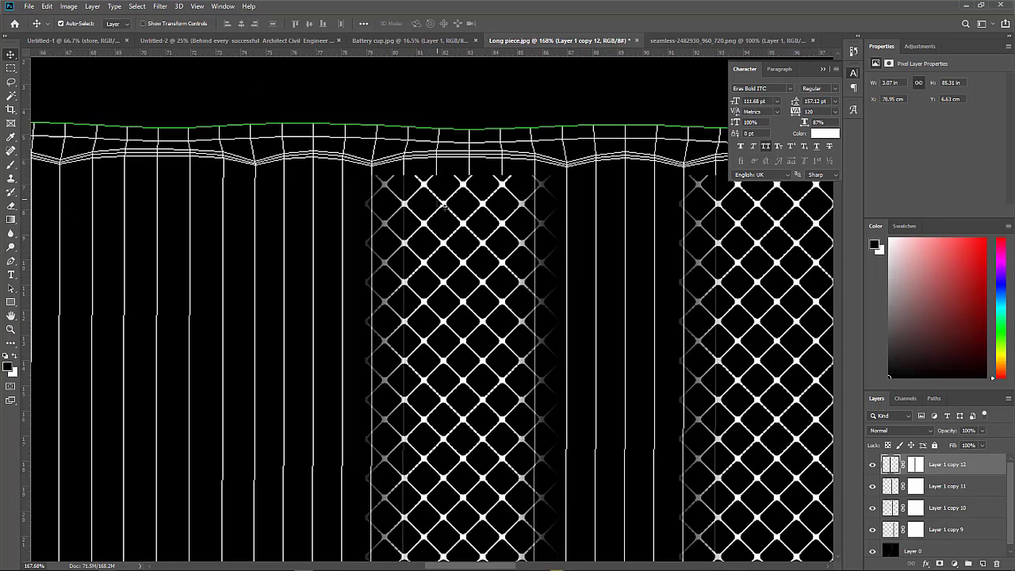
mouse_move(440, 197)
left_mouse_down()
mouse_move(444, 190)
mouse_move(299, 201)
left_mouse_up()
scroll(446, 191, "down", 3, "alt")
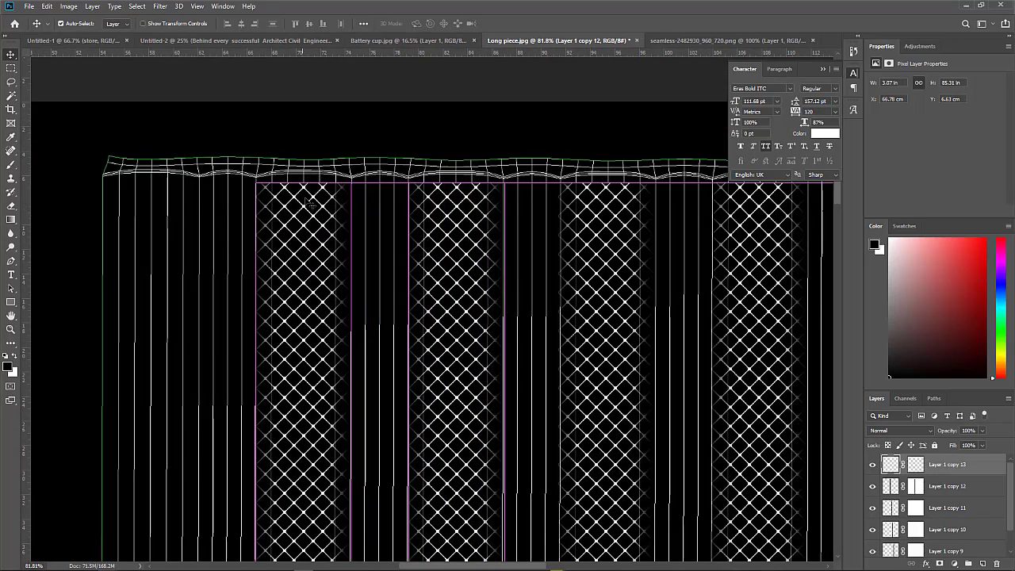
scroll(300, 203, "up", 2, "alt")
scroll(299, 203, "up", 1, "alt")
mouse_move(300, 203)
left_mouse_down()
mouse_move(455, 211)
mouse_move(240, 210)
left_mouse_up()
scroll(286, 200, "down", 2, "alt")
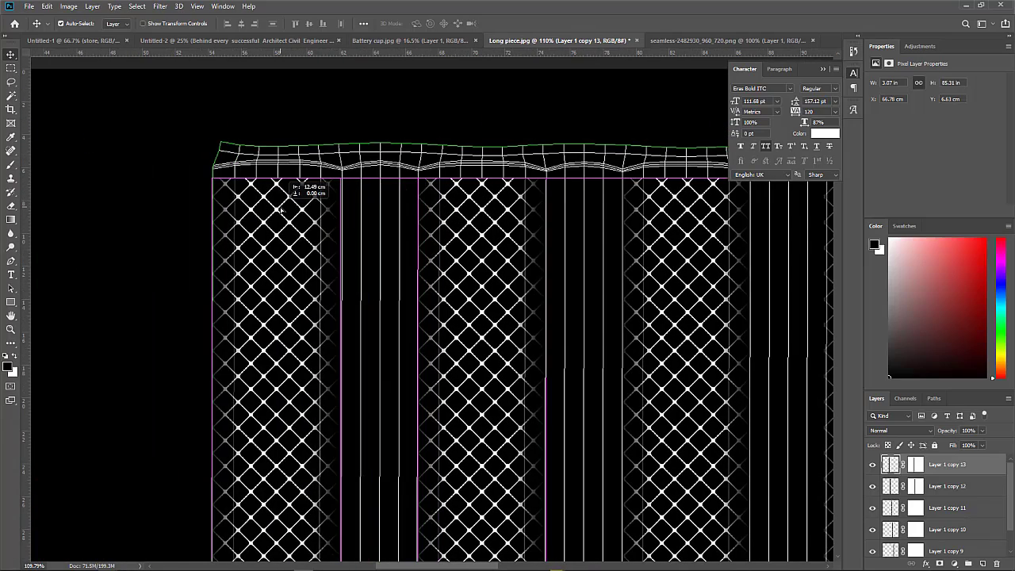
scroll(292, 232, "down", 3, "alt")
scroll(291, 232, "down", 1, "alt")
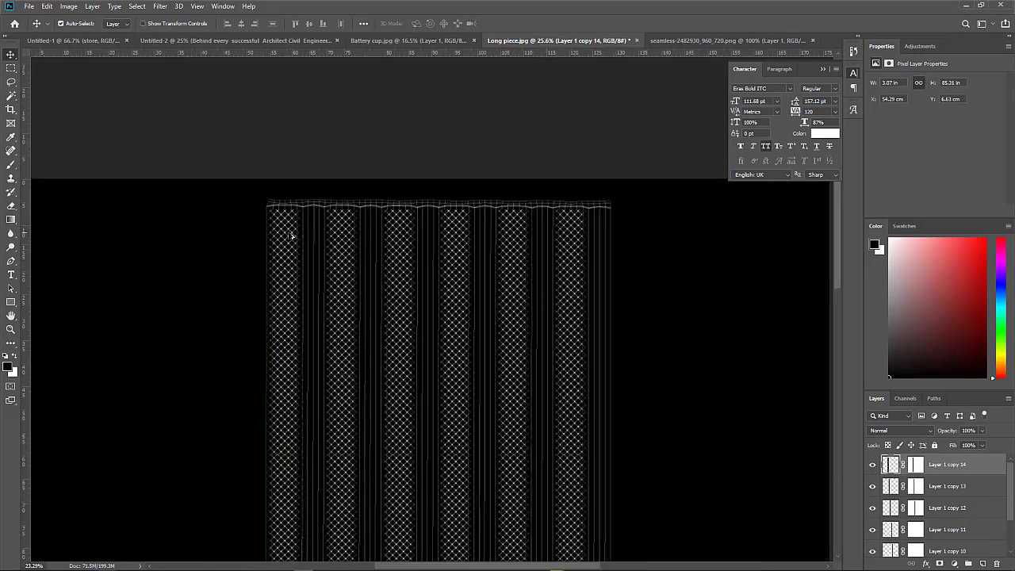
scroll(291, 232, "down", 1, "alt")
scroll(291, 232, "down", 1, "alt")
scroll(364, 533, "up", 1, "alt")
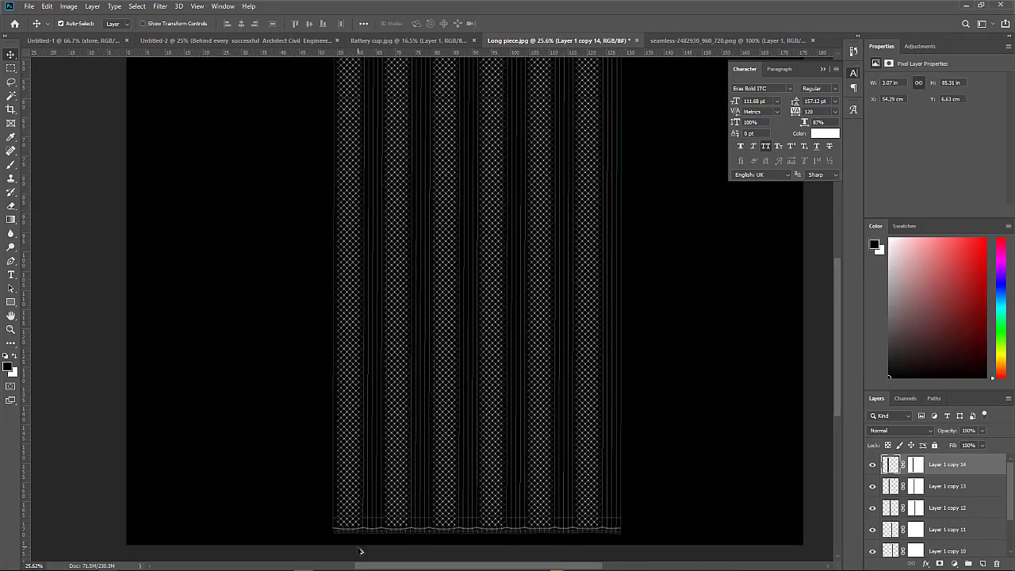
scroll(365, 532, "up", 2, "alt")
scroll(364, 533, "up", 1, "alt")
scroll(364, 532, "up", 1, "alt")
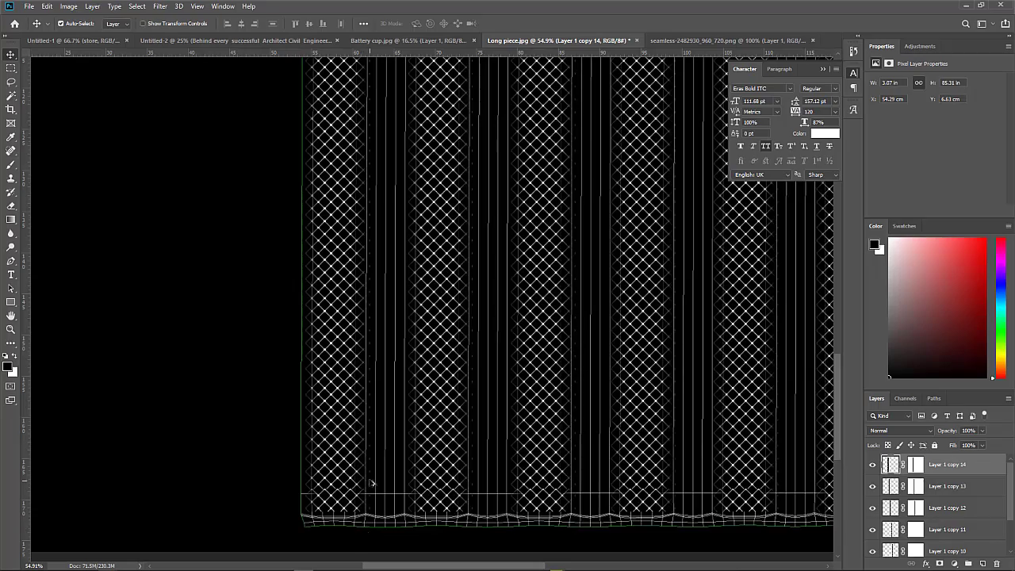
scroll(369, 482, "down", 2, "alt")
scroll(370, 482, "down", 1, "alt")
scroll(496, 232, "up", 1, "alt")
scroll(466, 294, "up", 2, "alt")
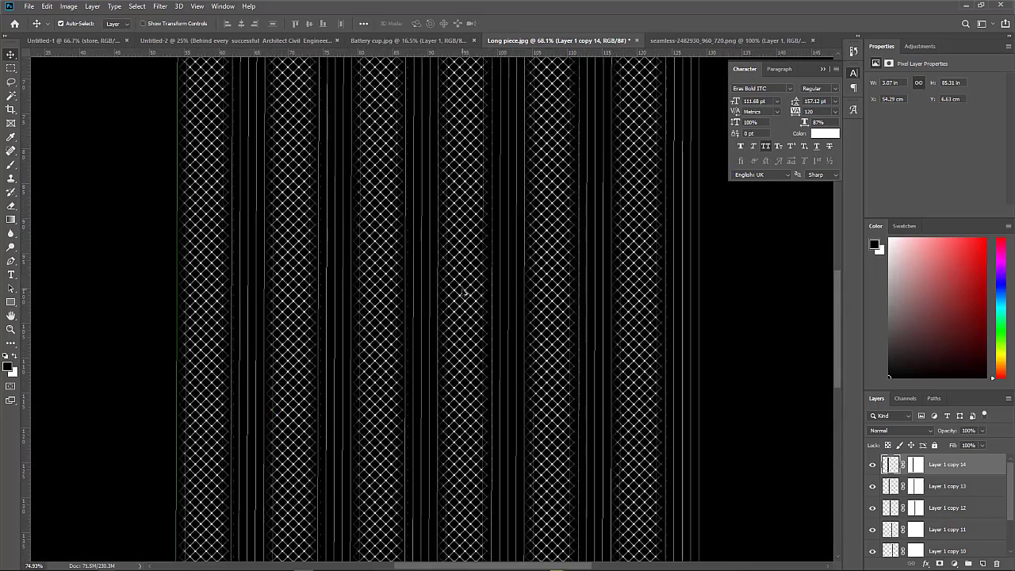
scroll(465, 296, "up", 2, "alt")
scroll(465, 296, "down", 1, "alt")
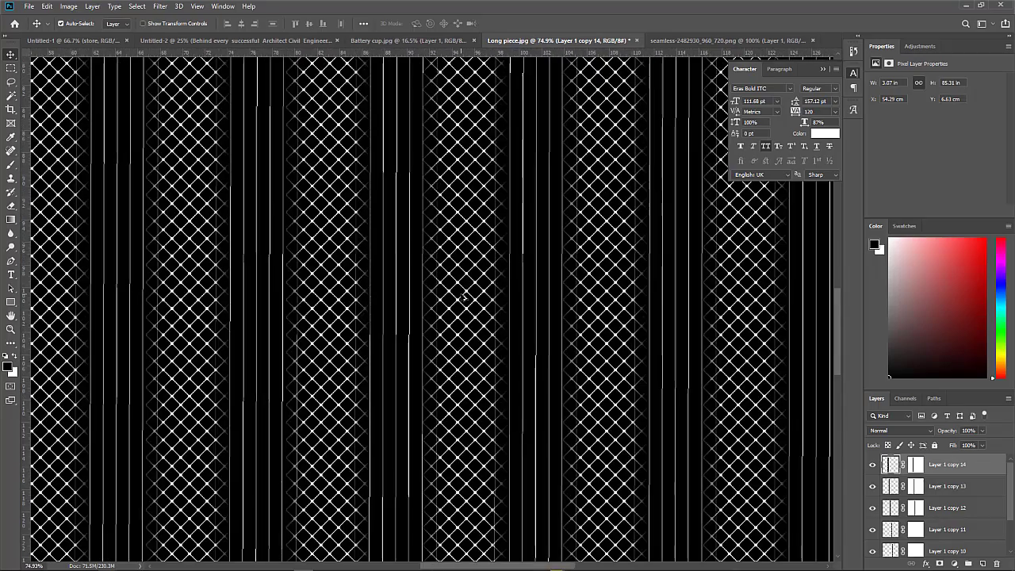
scroll(464, 297, "down", 1, "alt")
scroll(464, 299, "down", 2, "alt")
scroll(463, 299, "down", 2, "alt")
Step: Create a new bottom layer beneath Layer 0 and fill it solid black behind the strips
scroll(463, 298, "down", 1, "alt")
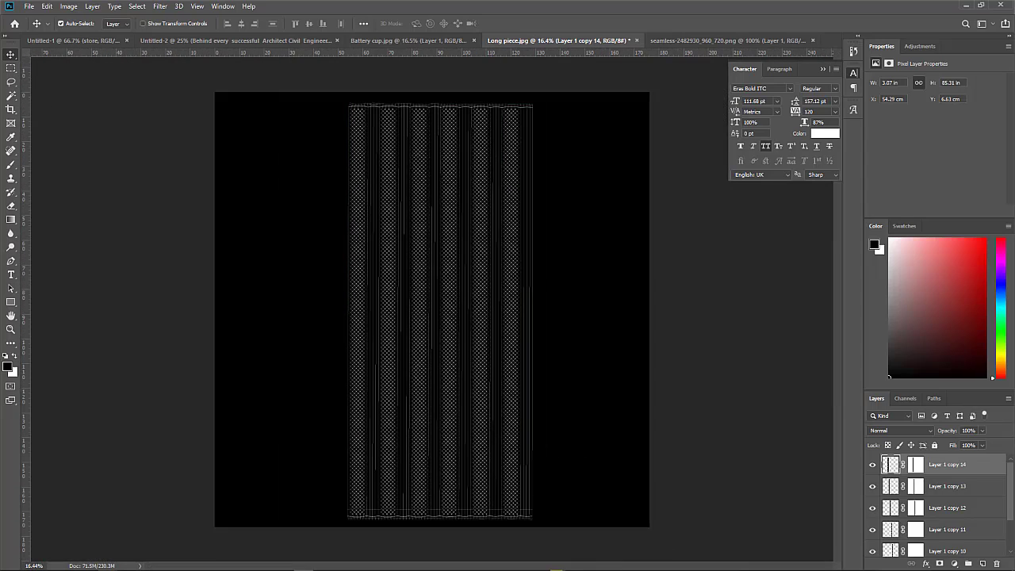
left_click_drag(1011, 489, 1013, 536)
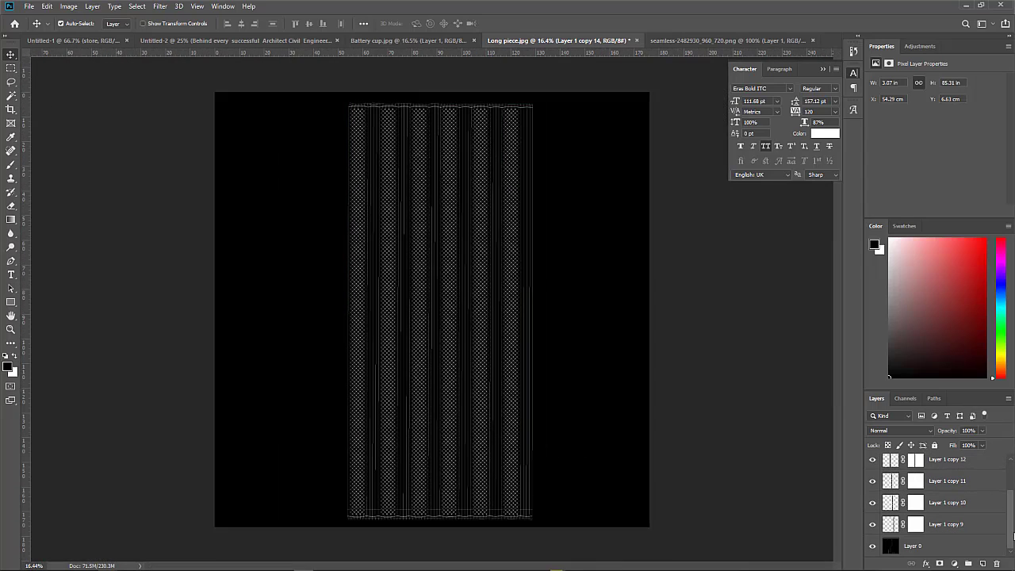
left_click(976, 549)
key("ctrl+shift+alt+n")
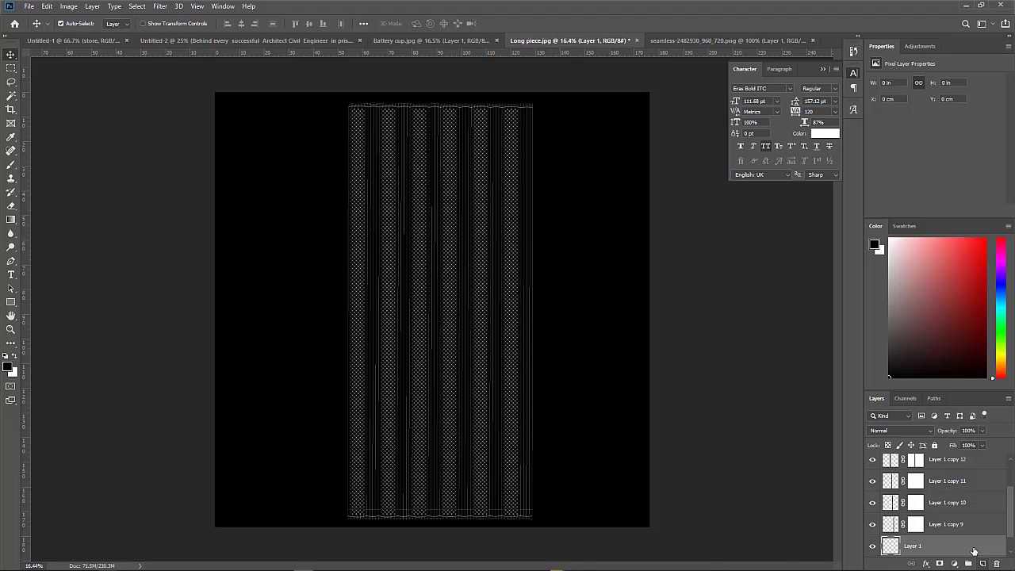
key("ctrl+BackSpace")
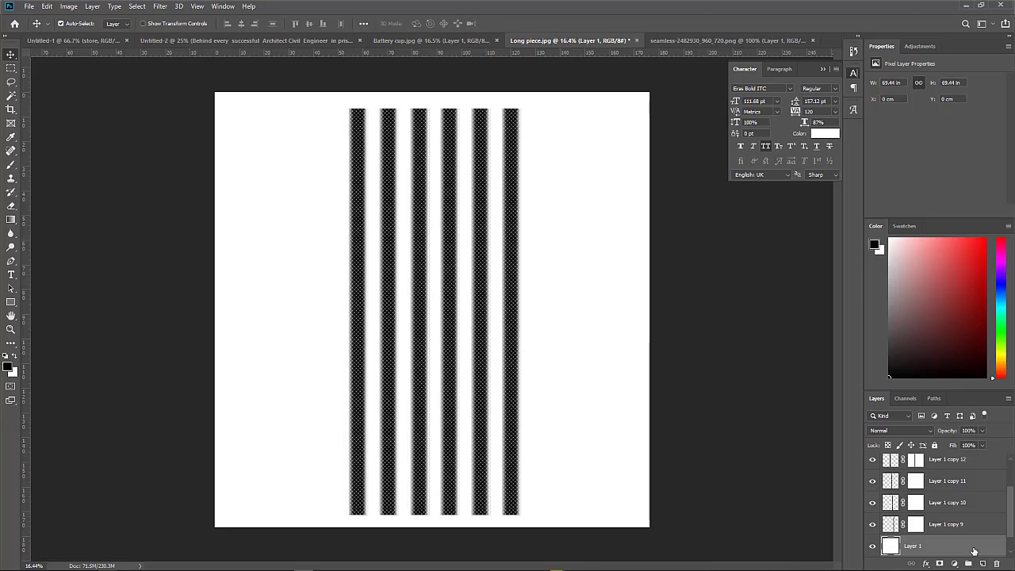
key("alt+BackSpace")
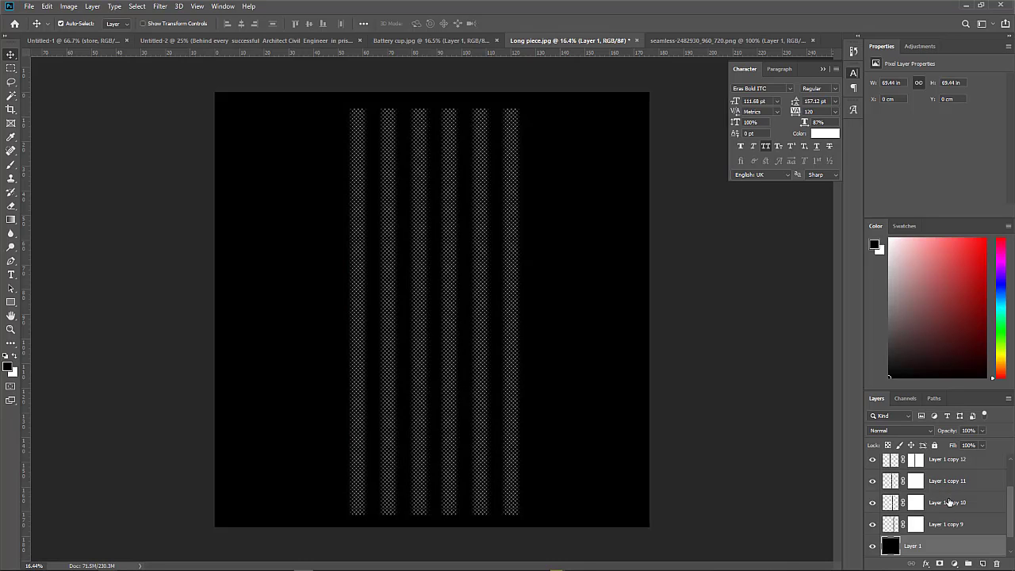
scroll(470, 126, "up", 3, "alt")
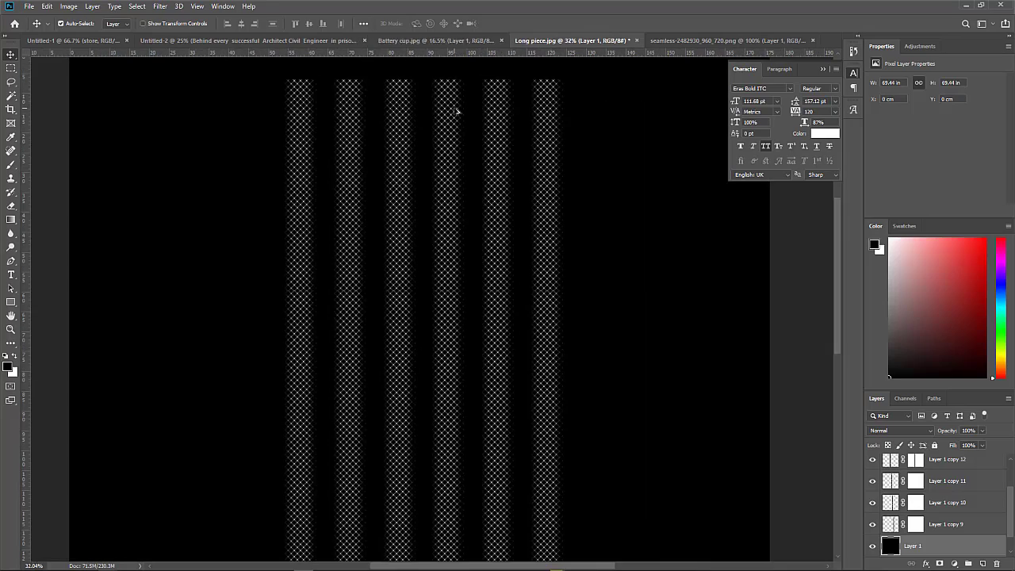
scroll(457, 128, "up", 3, "alt")
left_click_drag(450, 113, 453, 279)
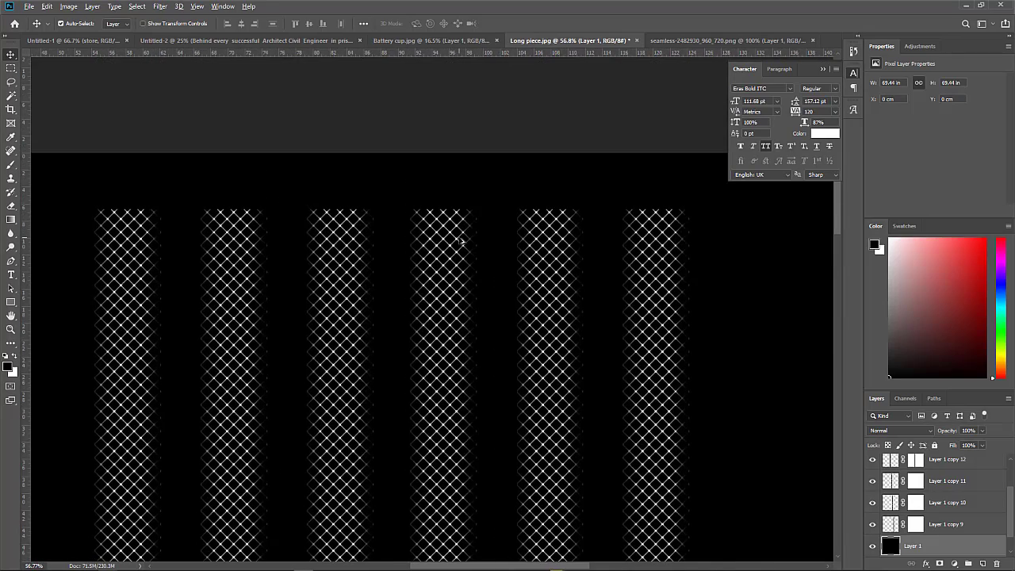
scroll(461, 242, "up", 2, "alt")
Step: Save the texture as JPEG 'Long piece2.jpg' in Light 3D at Maximum quality 12
key("ctrl+shift+s")
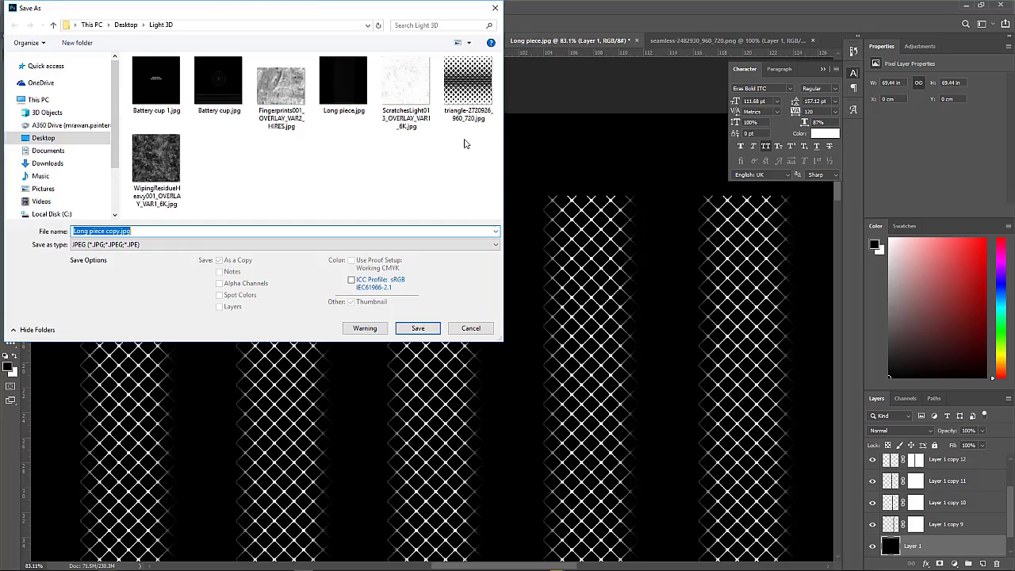
key("Escape")
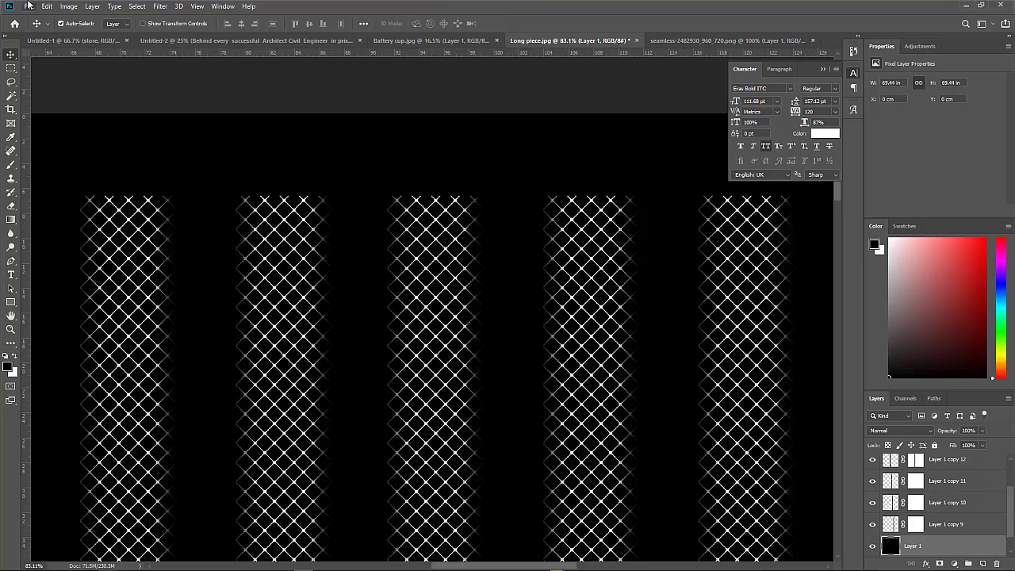
left_click(29, 5)
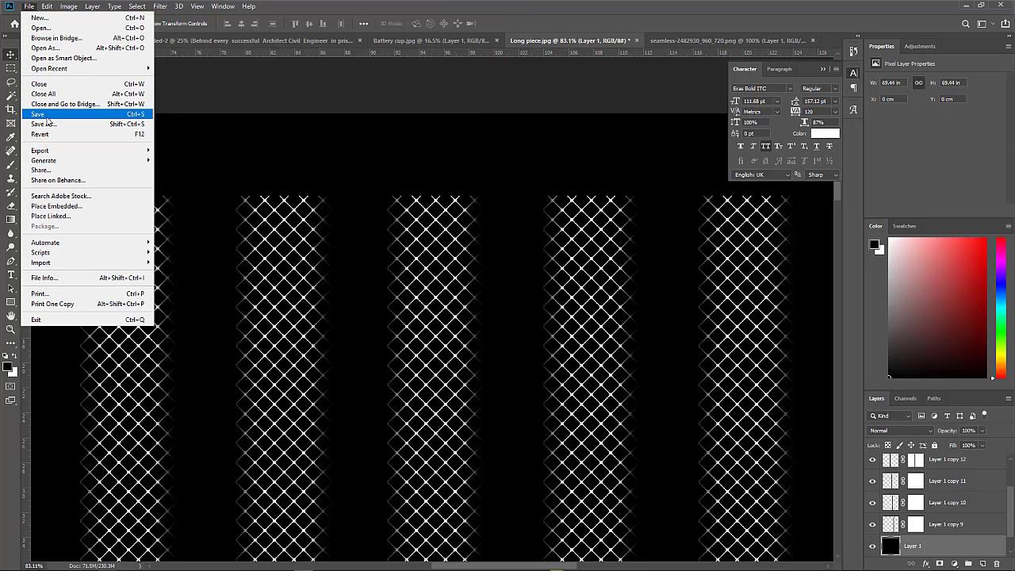
left_click(46, 125)
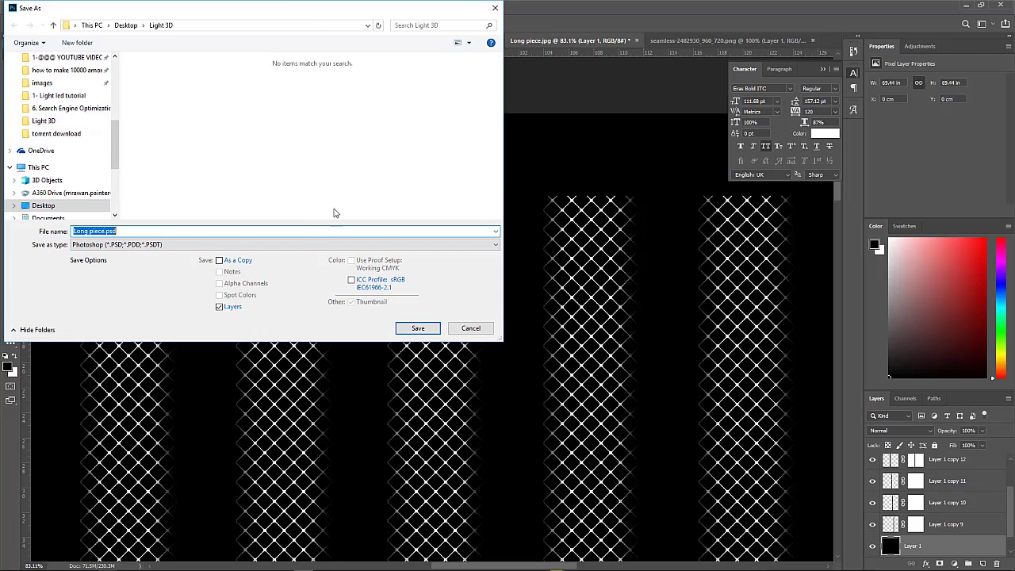
left_click(146, 244)
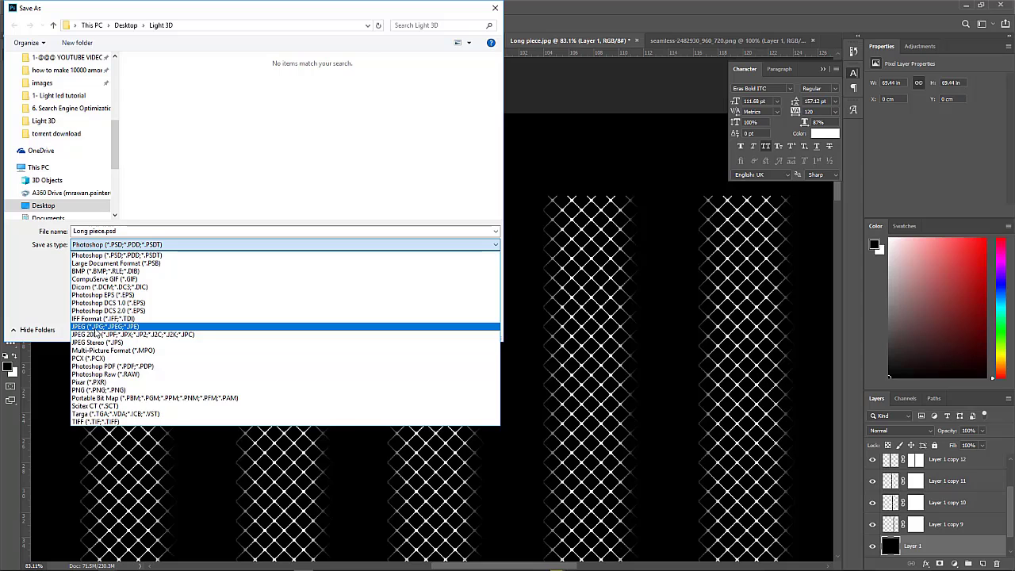
left_click(95, 326)
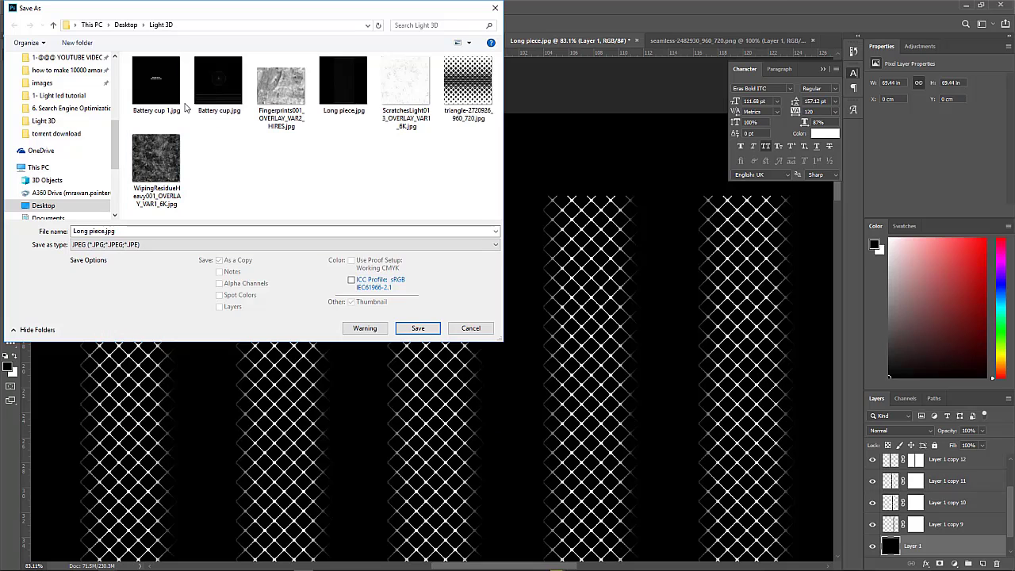
left_click(107, 231)
type("2")
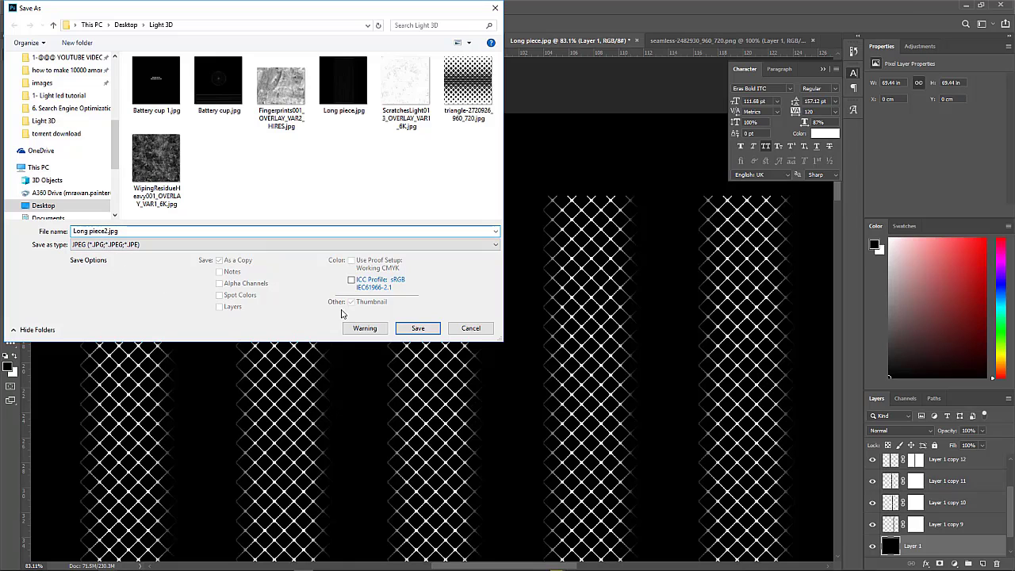
left_click(423, 329)
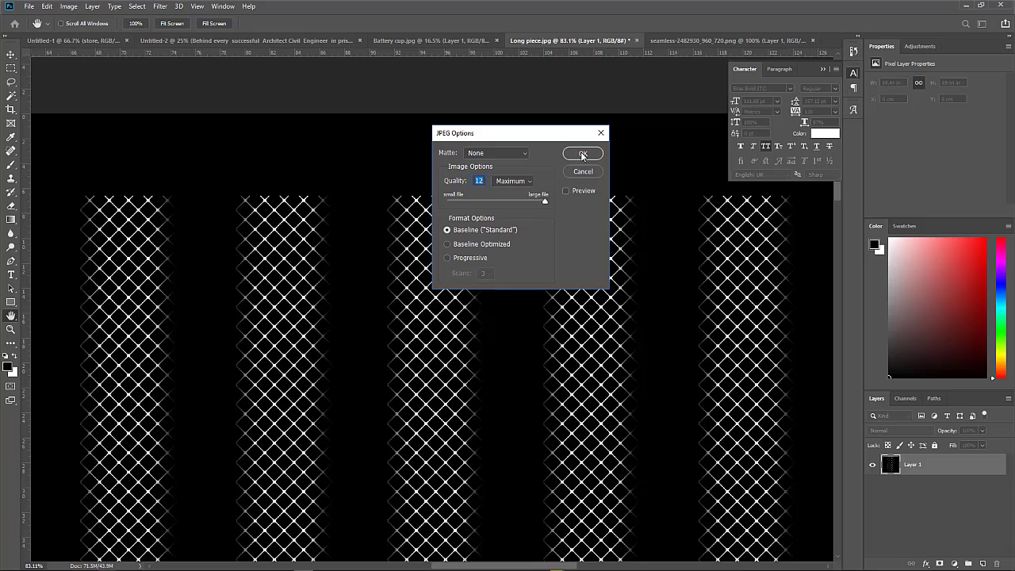
left_click(582, 155)
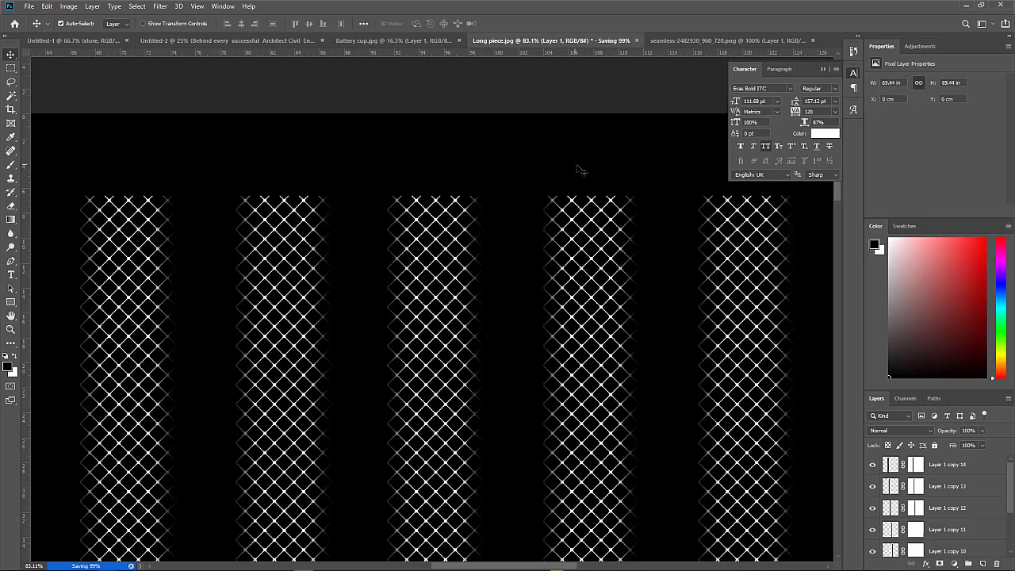
scroll(386, 235, "down", 5, "alt")
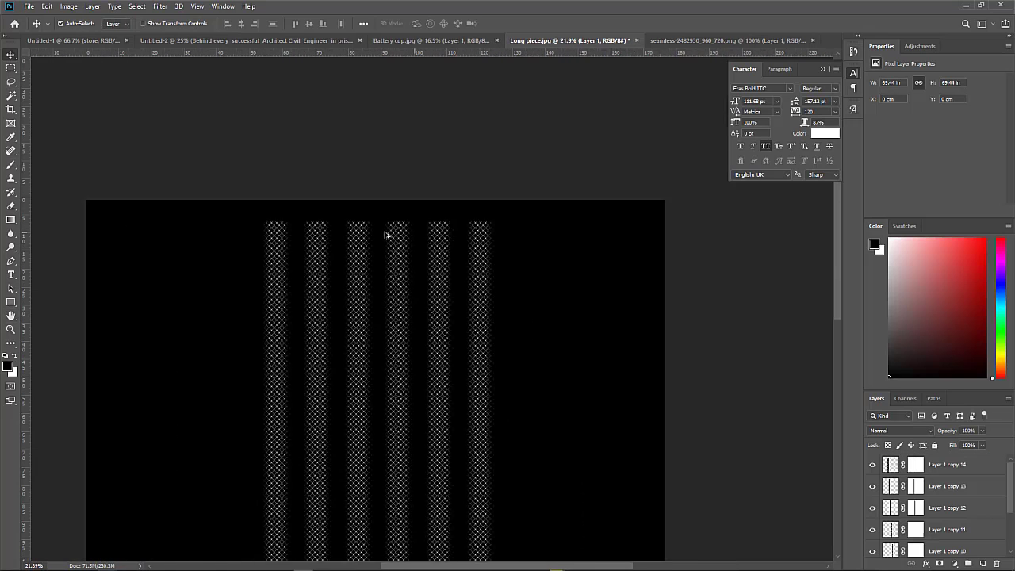
scroll(386, 234, "down", 1, "alt")
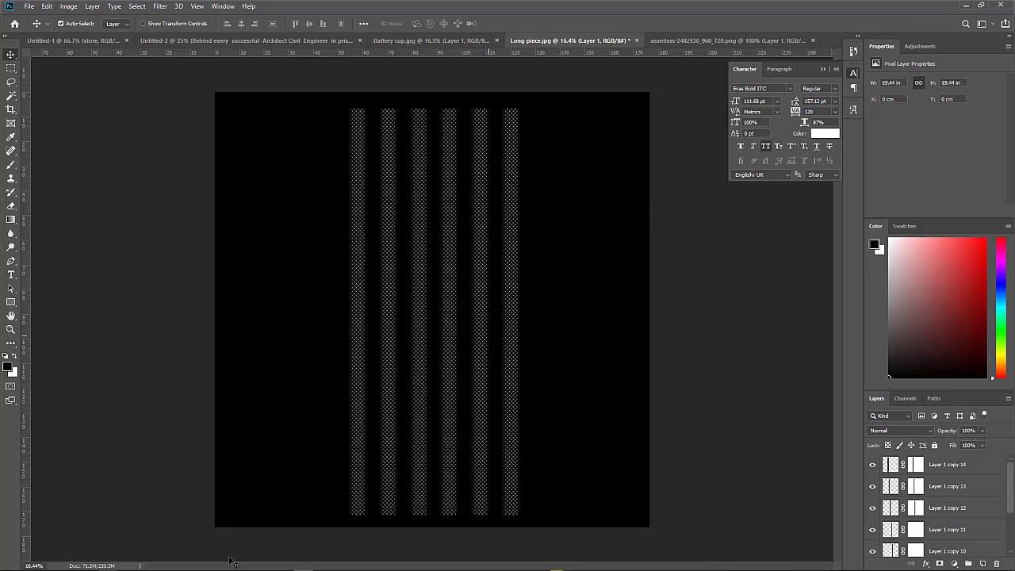
Step: Back in 3ds Max, convert all six selected flashlight parts to Editable Poly
left_click(166, 547)
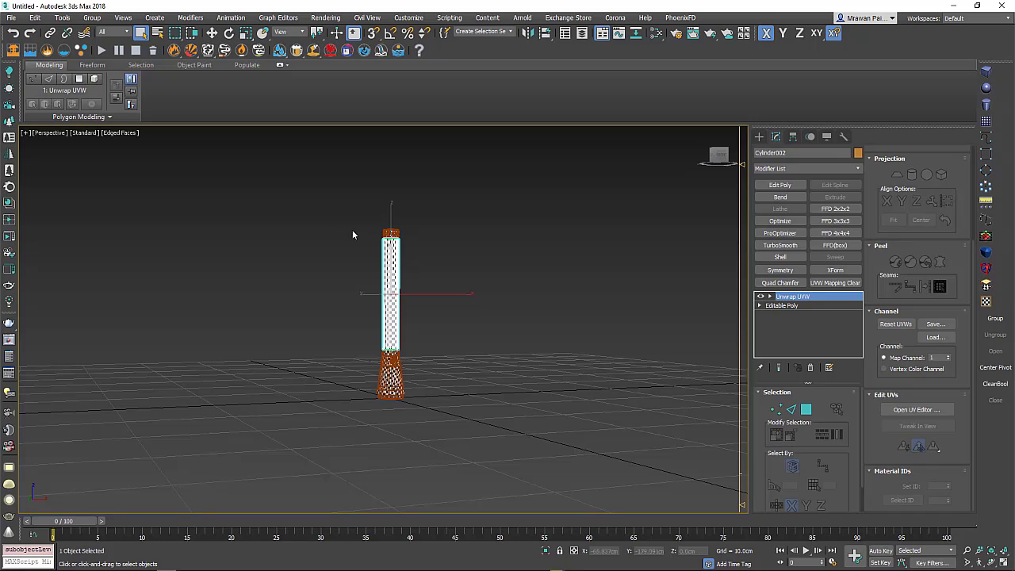
left_click_drag(353, 235, 410, 330)
right_click(391, 300)
mouse_move(435, 412)
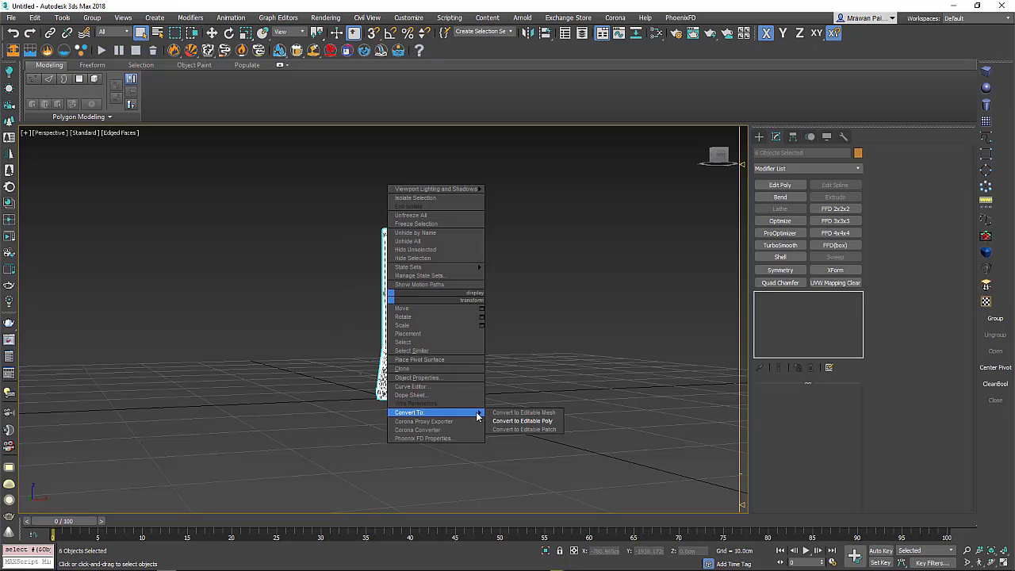
left_click(520, 422)
scroll(461, 369, "up", 5)
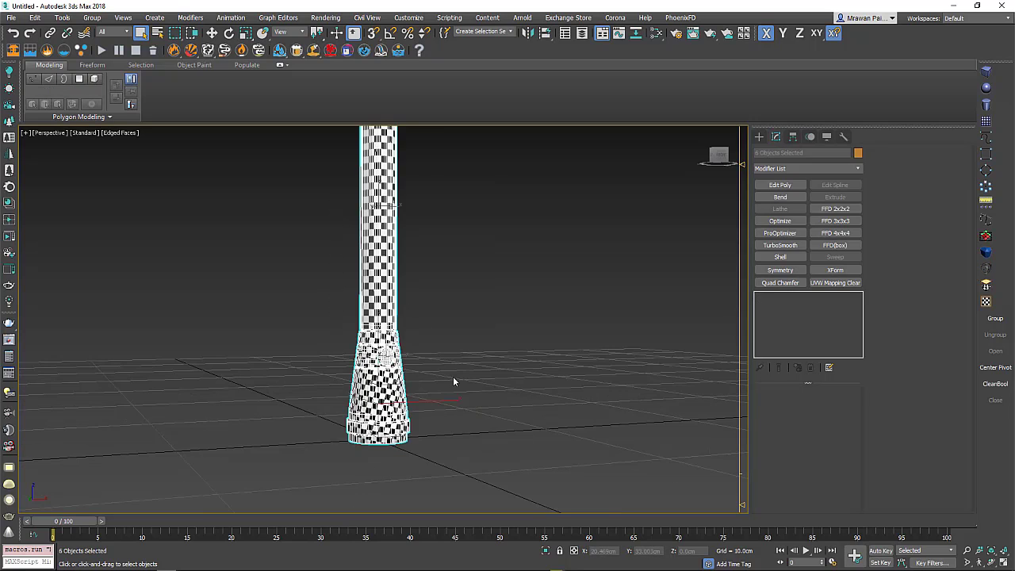
left_click(453, 380)
mouse_move(377, 313)
middle_mouse_down("alt")
mouse_move(378, 367)
mouse_move(369, 293)
middle_mouse_up("alt")
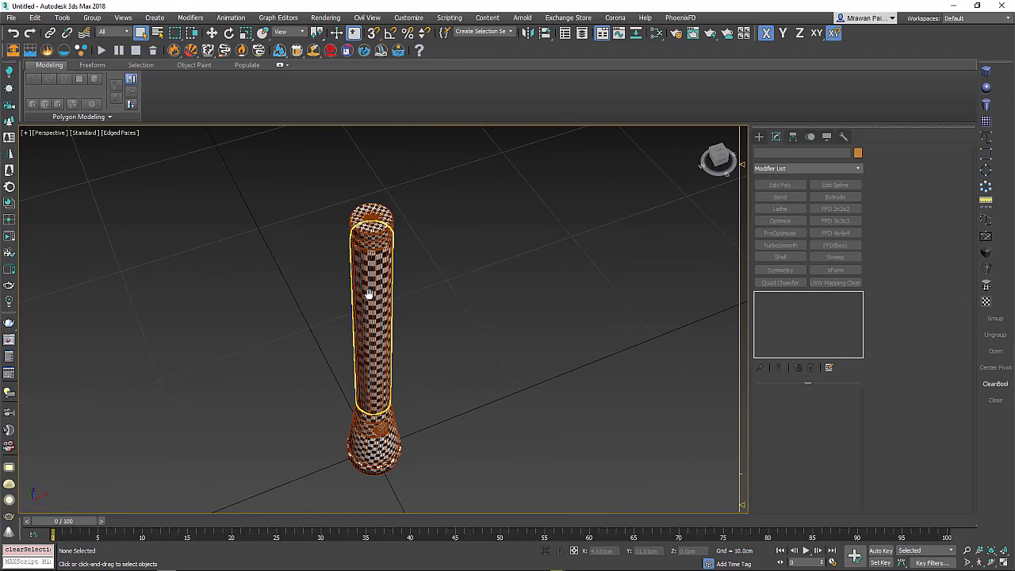
Step: Open the Slate Material Editor and copy the checker nodes below, creating Material #37 with Map #21
key("m")
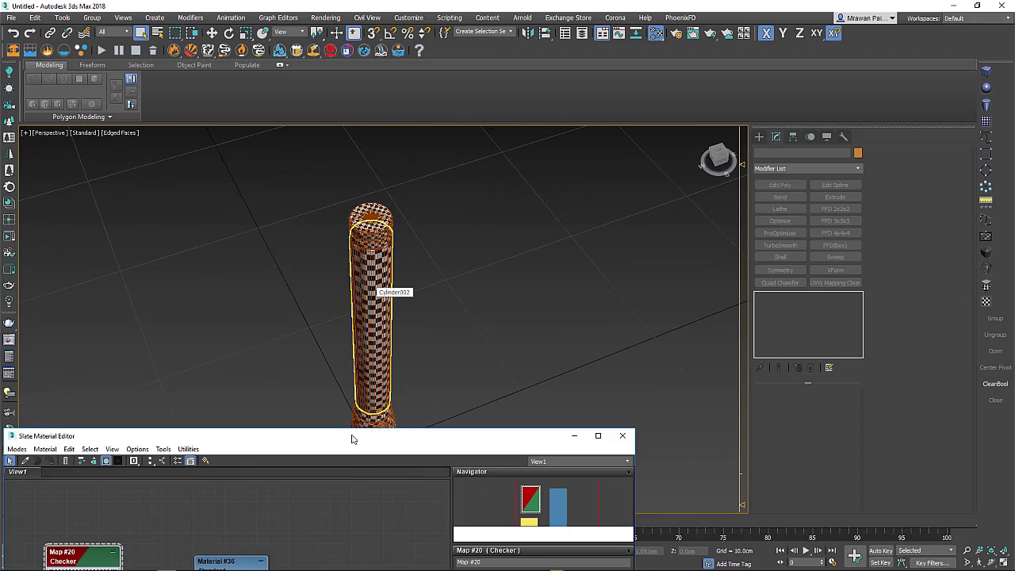
left_click_drag(351, 437, 712, 98)
scroll(551, 243, "down", 2)
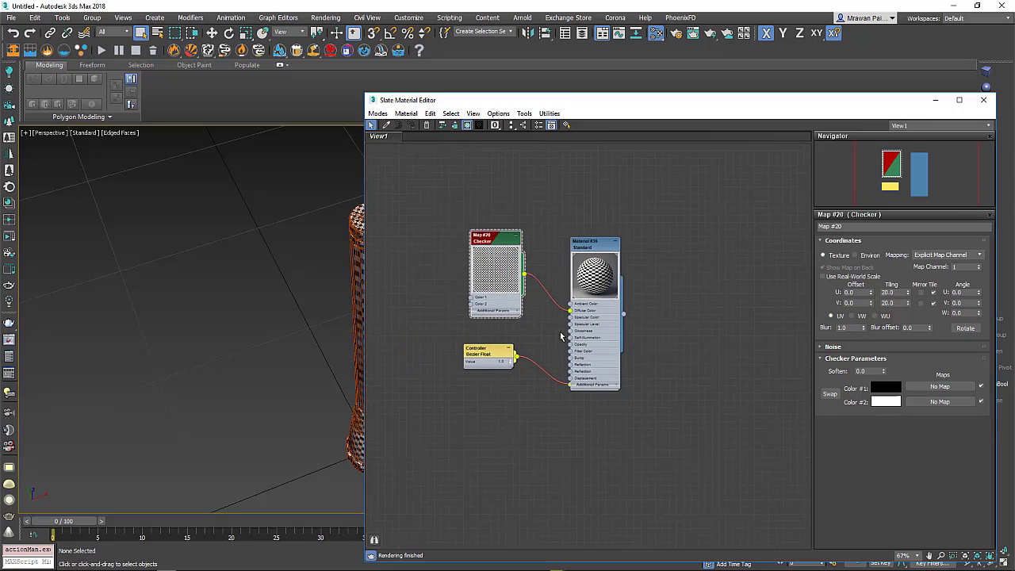
scroll(552, 243, "down", 2)
scroll(552, 244, "down", 2)
left_click_drag(476, 181, 572, 275)
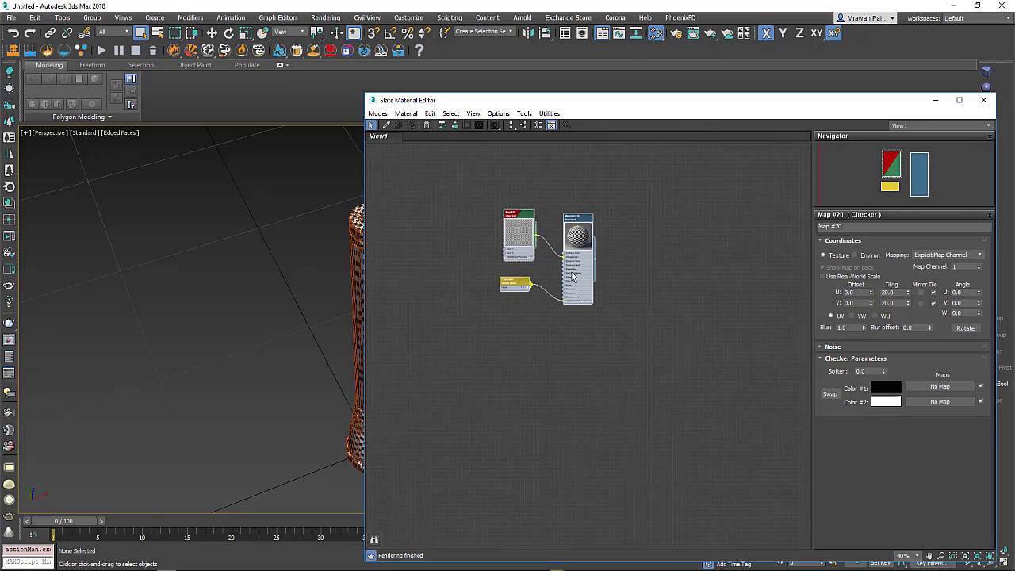
mouse_move(478, 186)
left_mouse_down()
mouse_move(595, 323)
mouse_move(581, 419)
left_mouse_up()
scroll(540, 402, "up", 3)
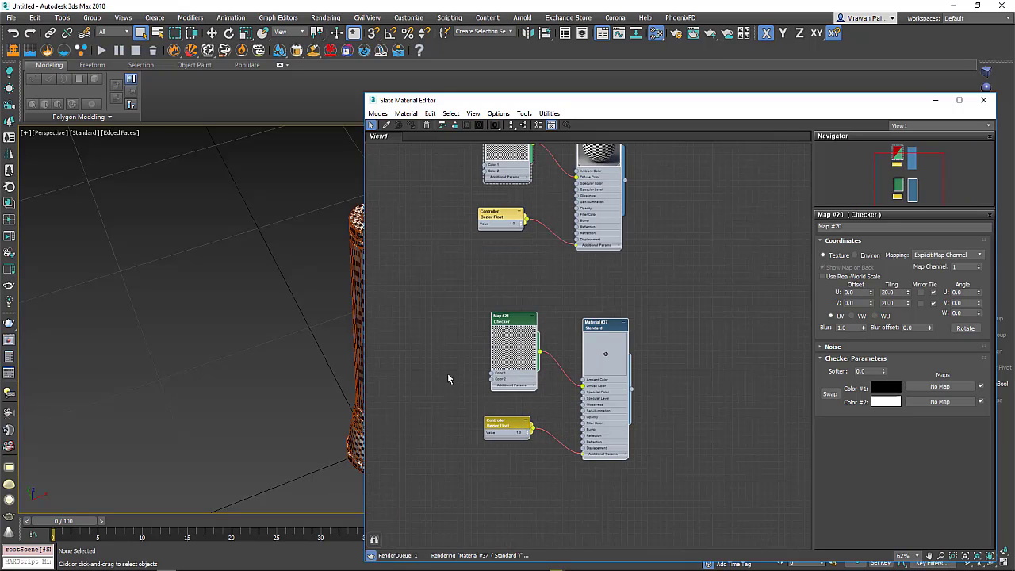
scroll(528, 379, "up", 2)
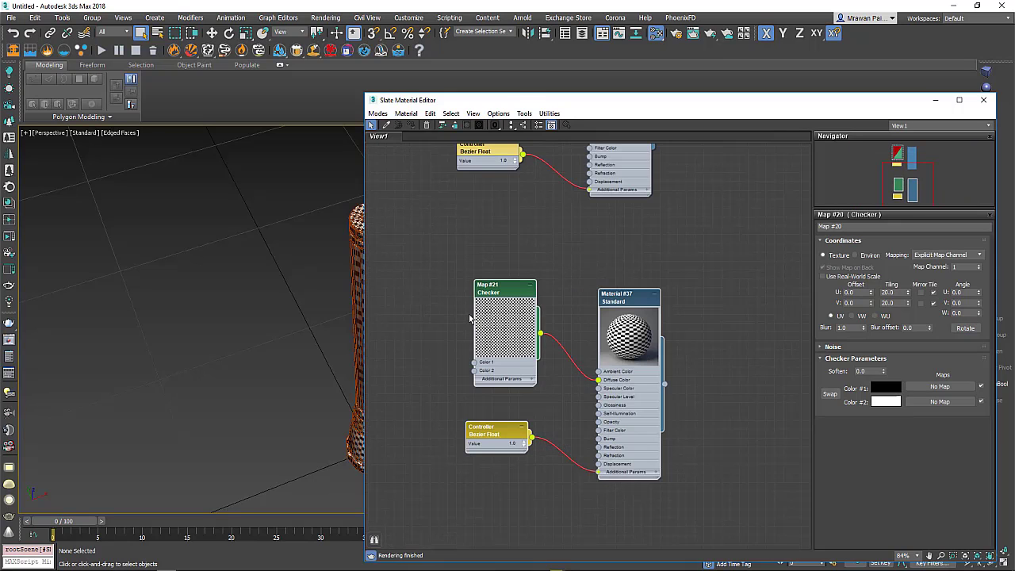
left_click_drag(524, 106, 548, 88)
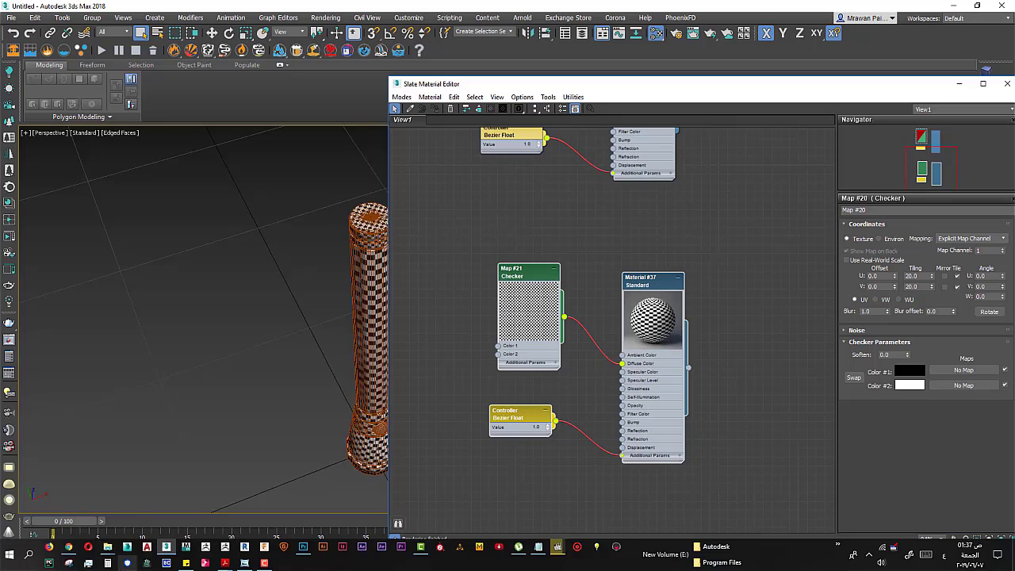
Step: Close the Camtasia and laser-targeted-traffic File Explorer windows
left_click(108, 548)
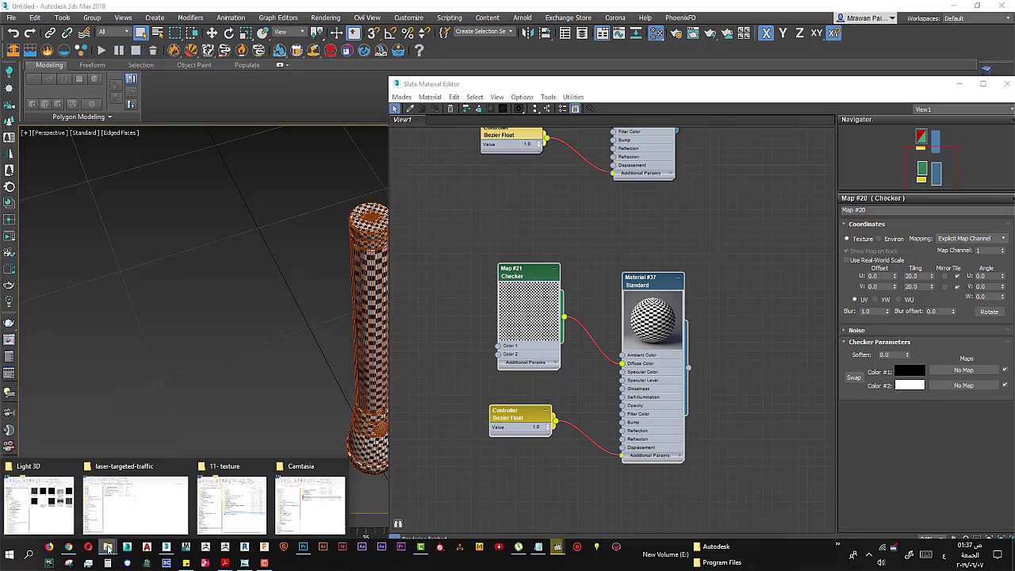
left_click(341, 467)
mouse_move(134, 497)
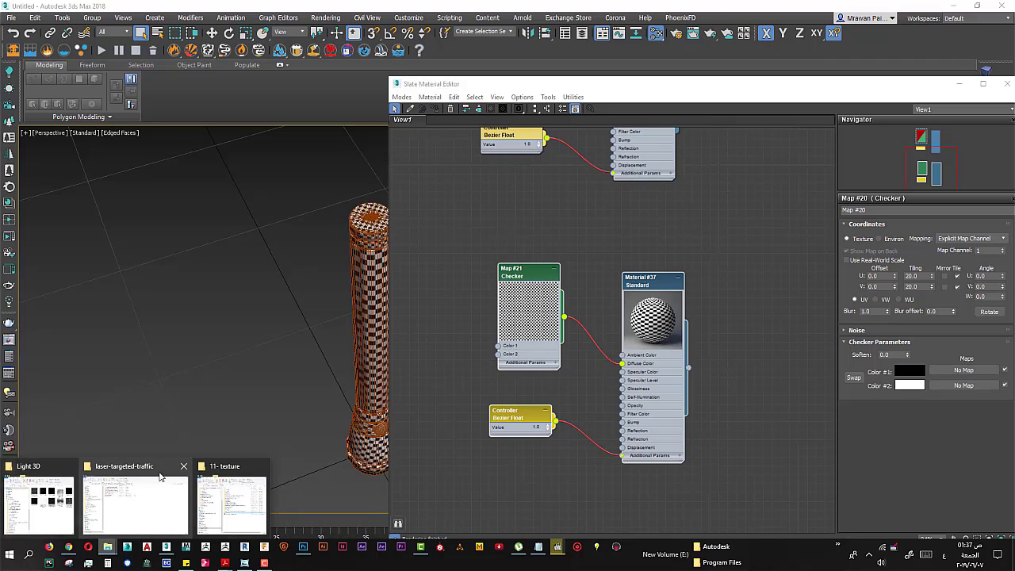
left_click(183, 466)
Step: Drag Battery cup 1.jpg from the Light 3D folder into the Slate editor as bitmap Map #22
left_click(76, 508)
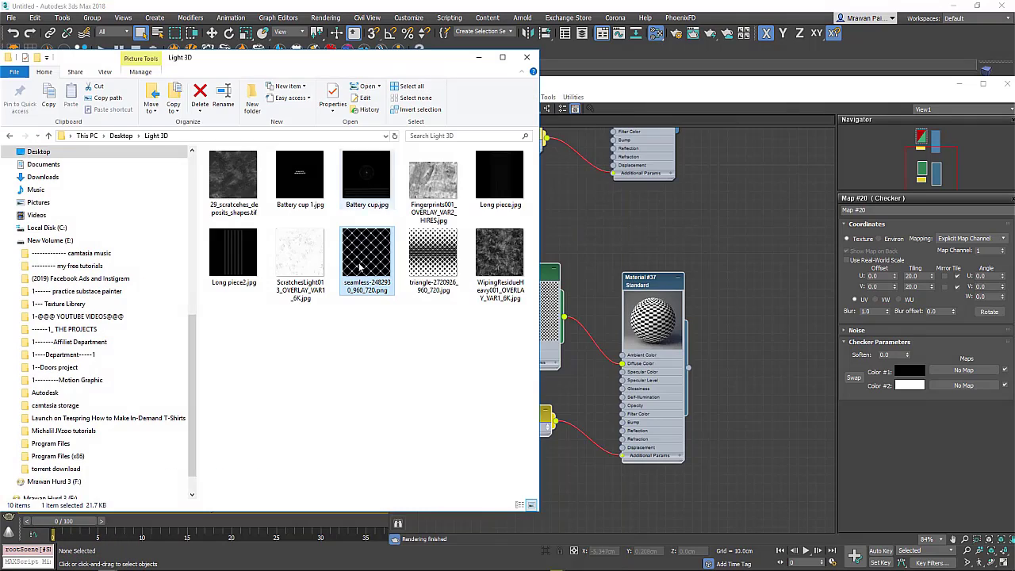
left_click(294, 182)
mouse_move(298, 174)
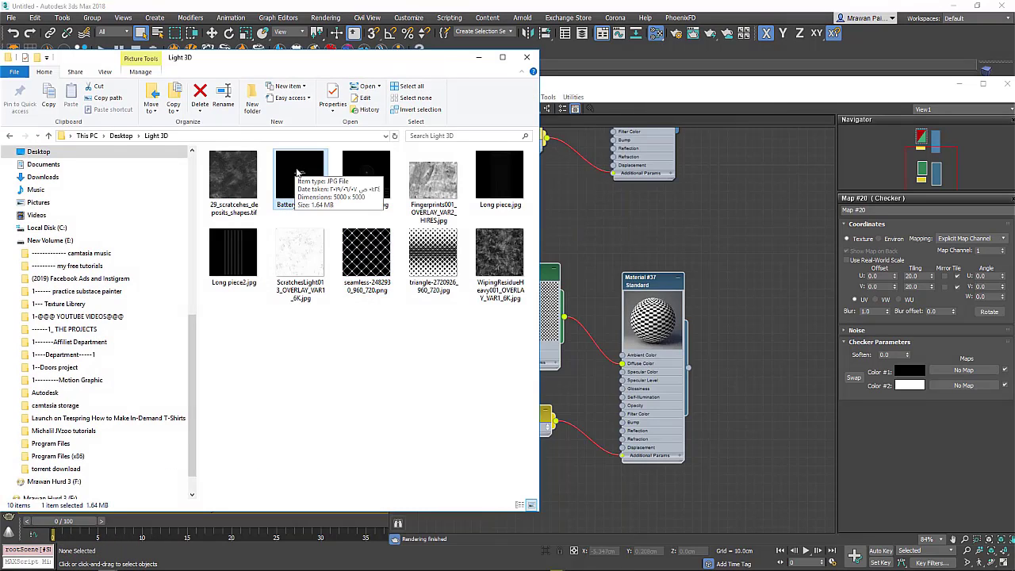
left_click_drag(649, 237, 467, 371)
scroll(636, 246, "down", 2)
scroll(636, 245, "up", 1)
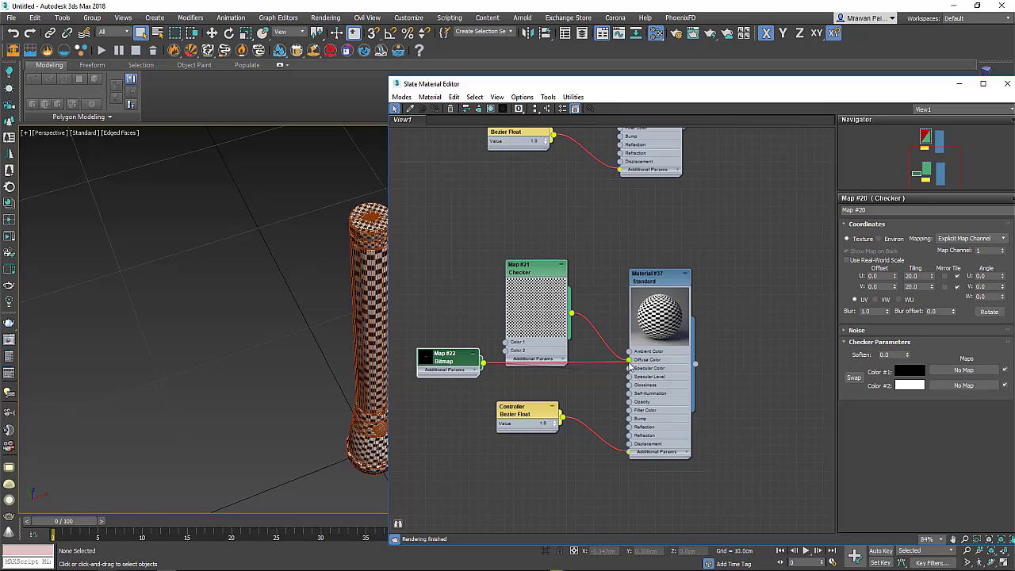
Step: Wire Map #22 into Material #37's Diffuse Color and assign Material #37 to the flashlight cylinder
left_click_drag(602, 367, 628, 359)
left_click_drag(448, 357, 527, 331)
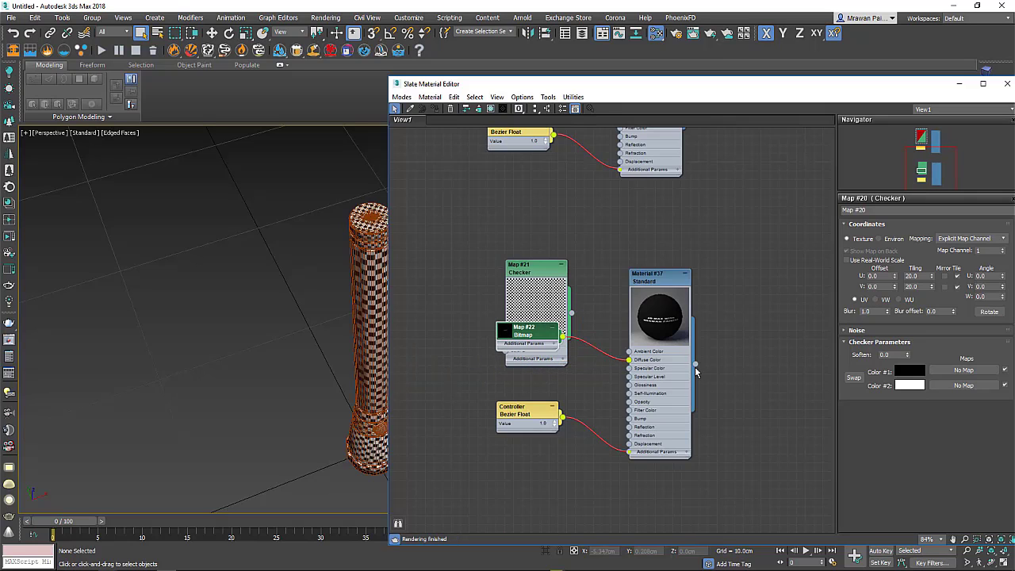
left_click_drag(695, 363, 367, 230)
Step: Move the Checker Map #21 node aside and open the Map #22 bitmap node's context menu
scroll(367, 230, "up", 2)
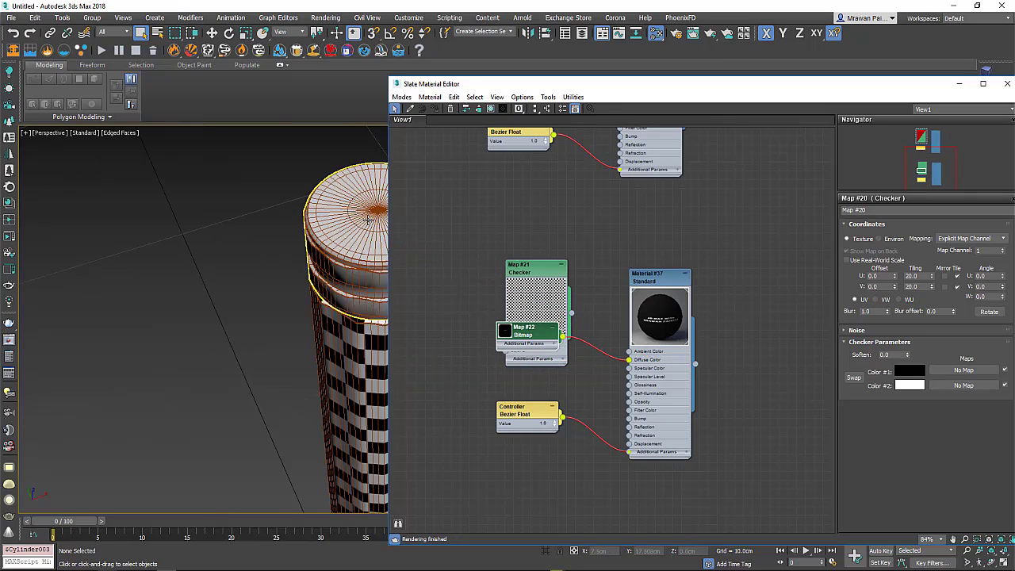
scroll(367, 230, "up", 2)
scroll(367, 230, "up", 2)
left_click_drag(533, 266, 416, 204)
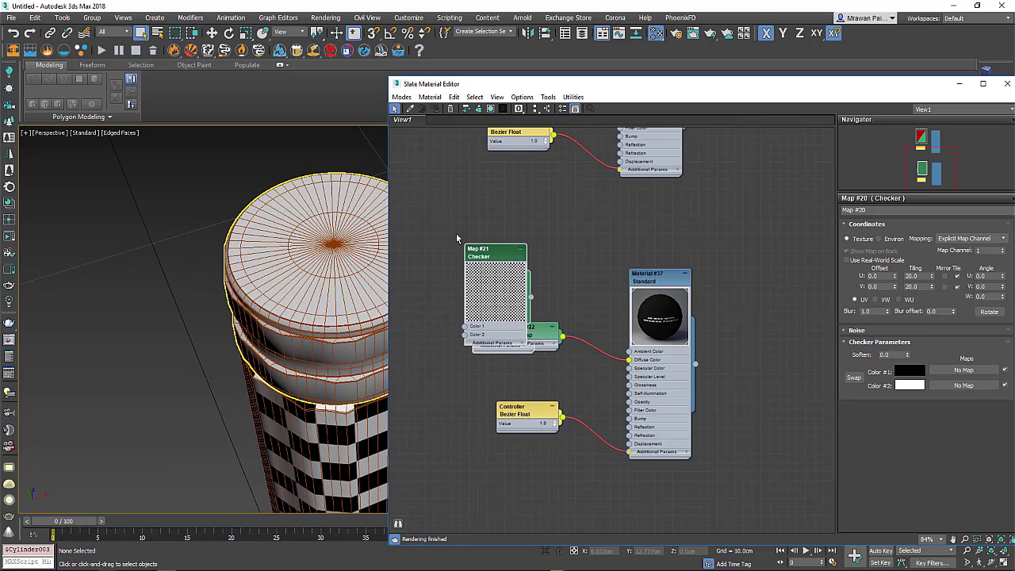
left_click(529, 334)
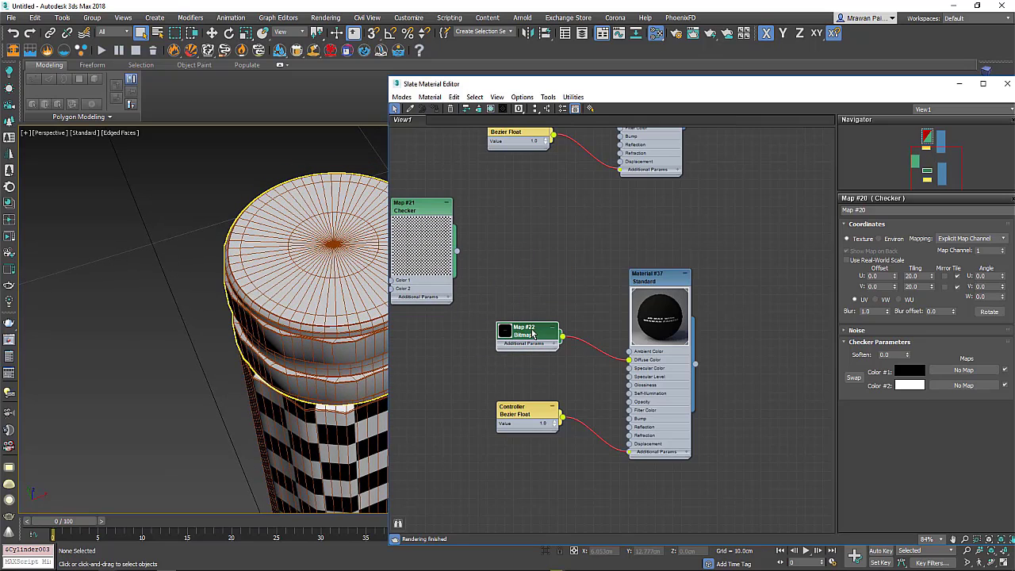
right_click(533, 334)
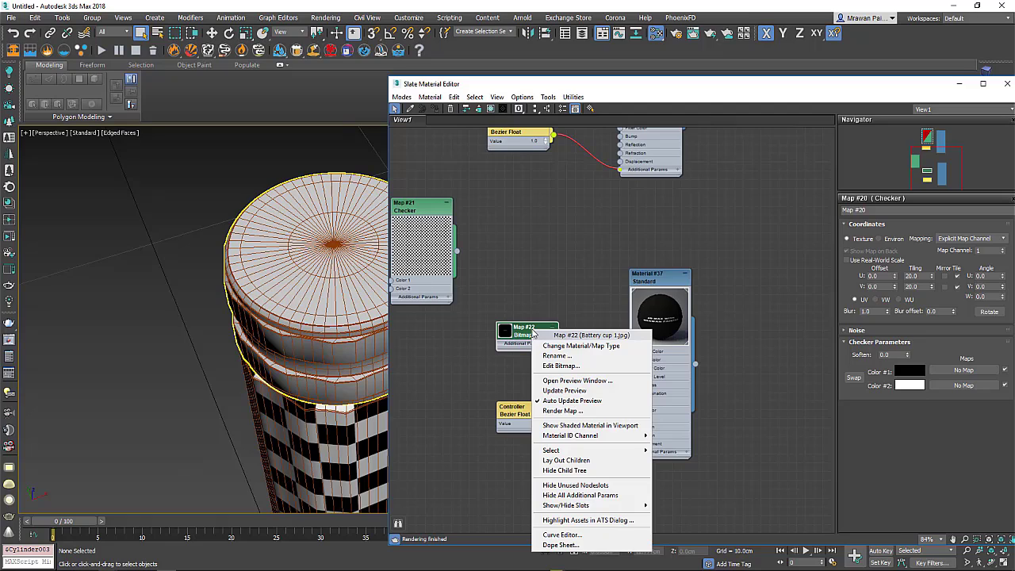
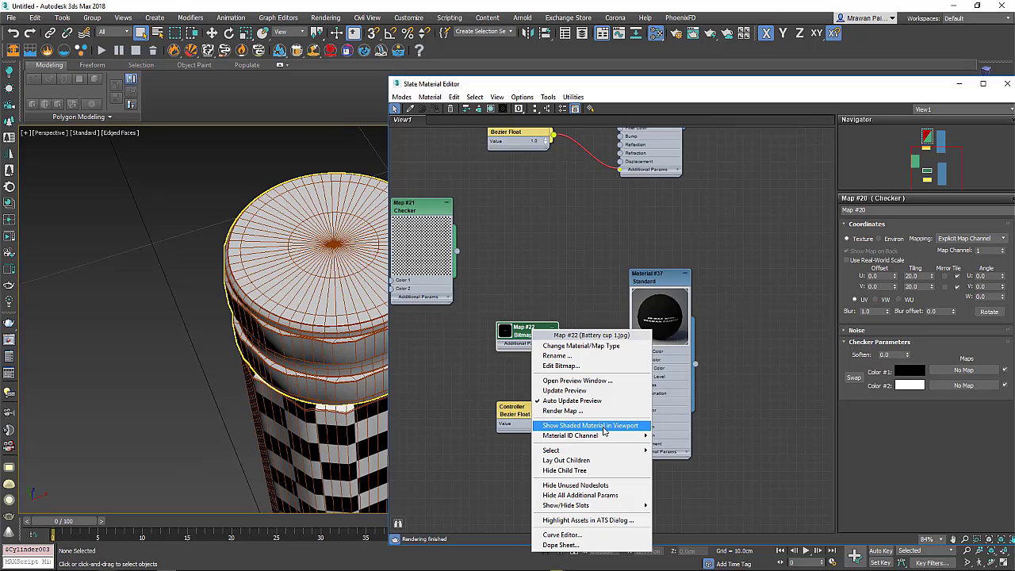
Step: Display the Map #22 Battery cup 1.jpg label shaded on the cylinder's top cap and inspect it
left_click(603, 426)
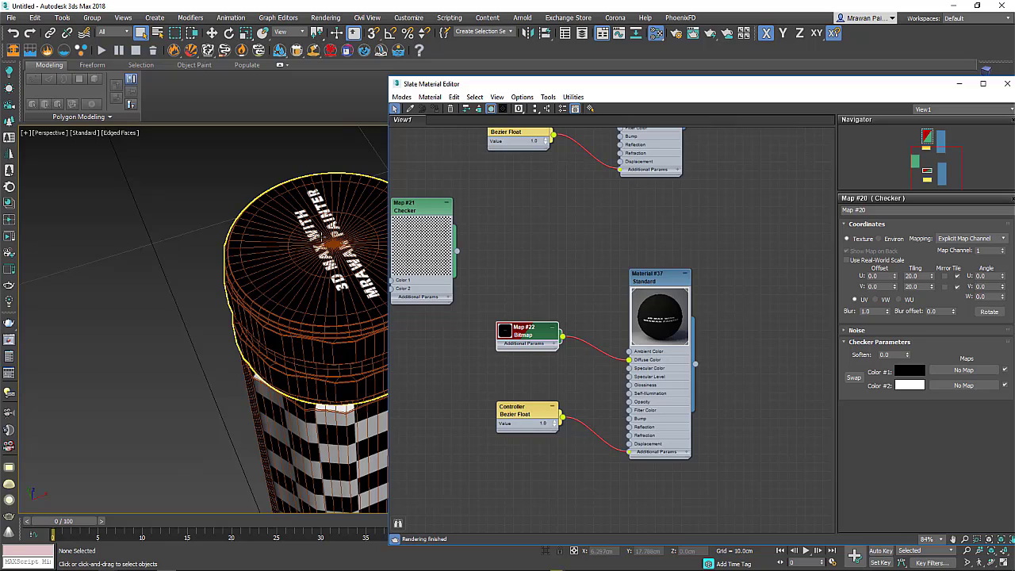
middle_click_drag(321, 237, 315, 344, "alt")
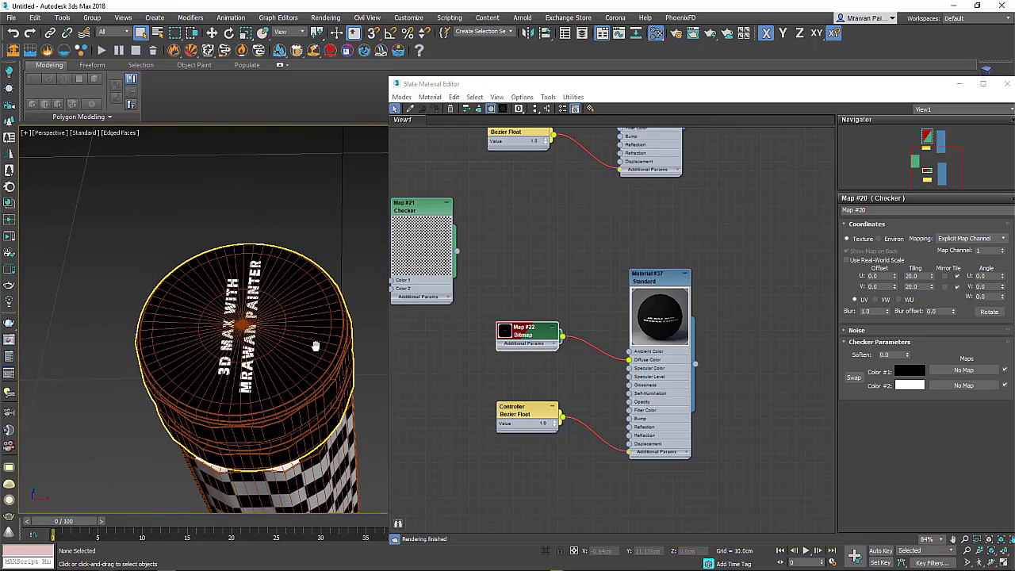
key("F4")
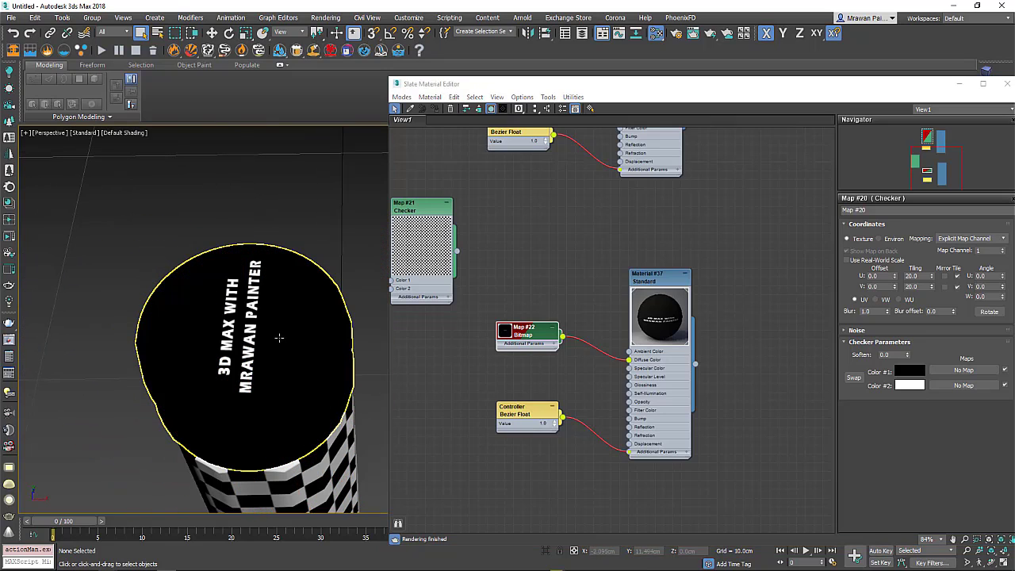
key("F4")
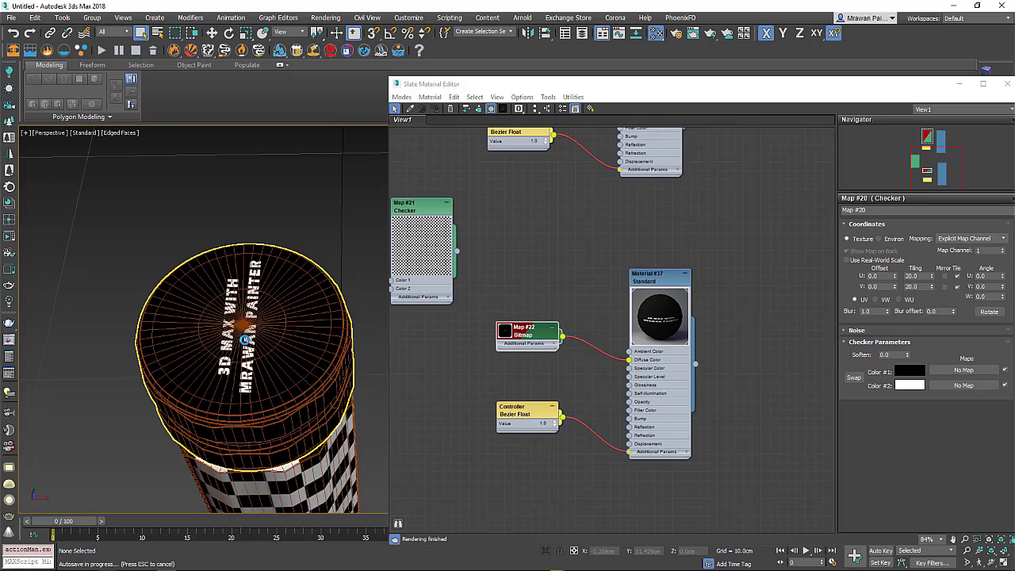
middle_click_drag(239, 362, 256, 345)
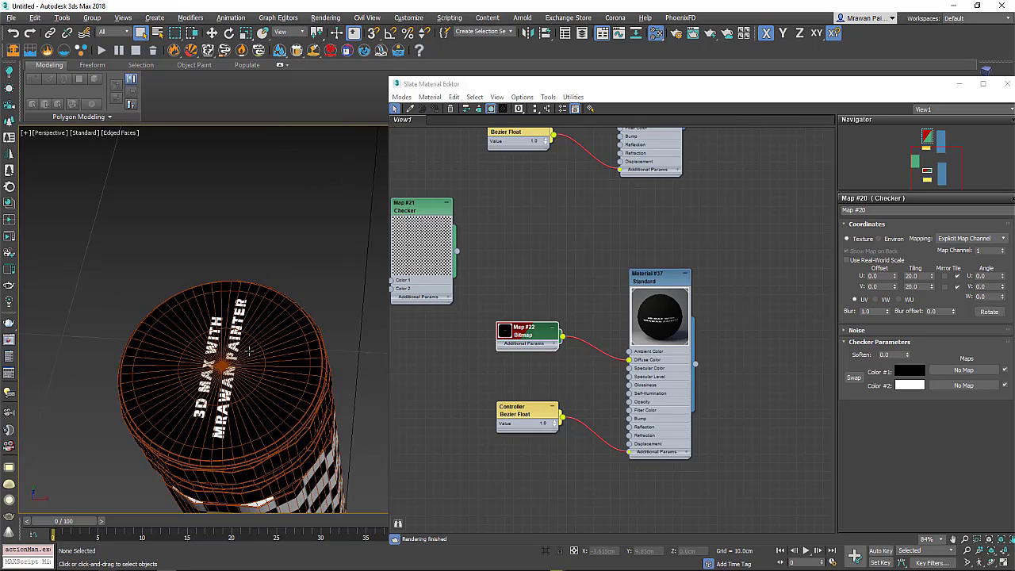
scroll(250, 349, "up", 2)
scroll(248, 351, "up", 3)
scroll(242, 357, "down", 6)
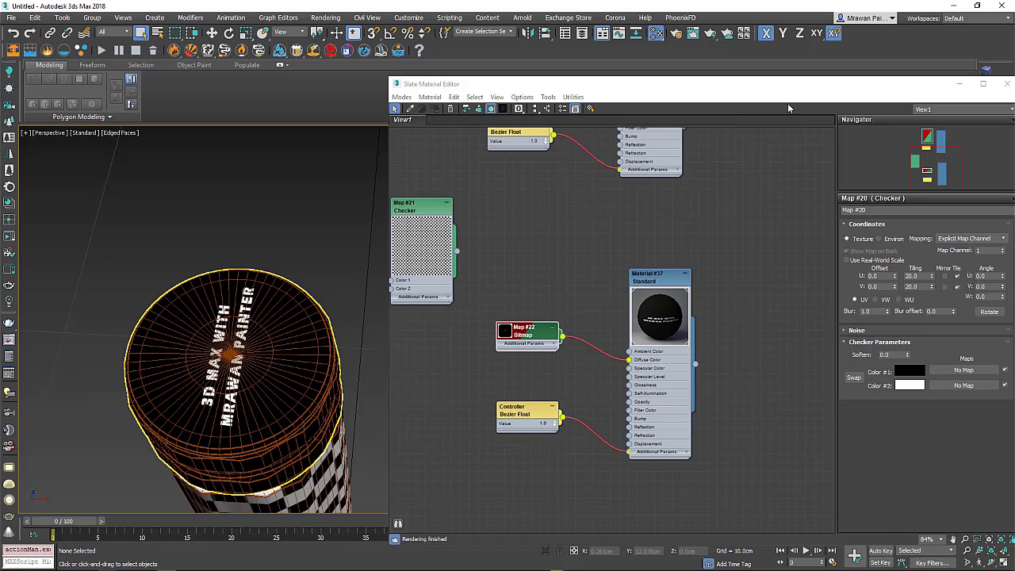
middle_click_drag(269, 375, 271, 290, "alt")
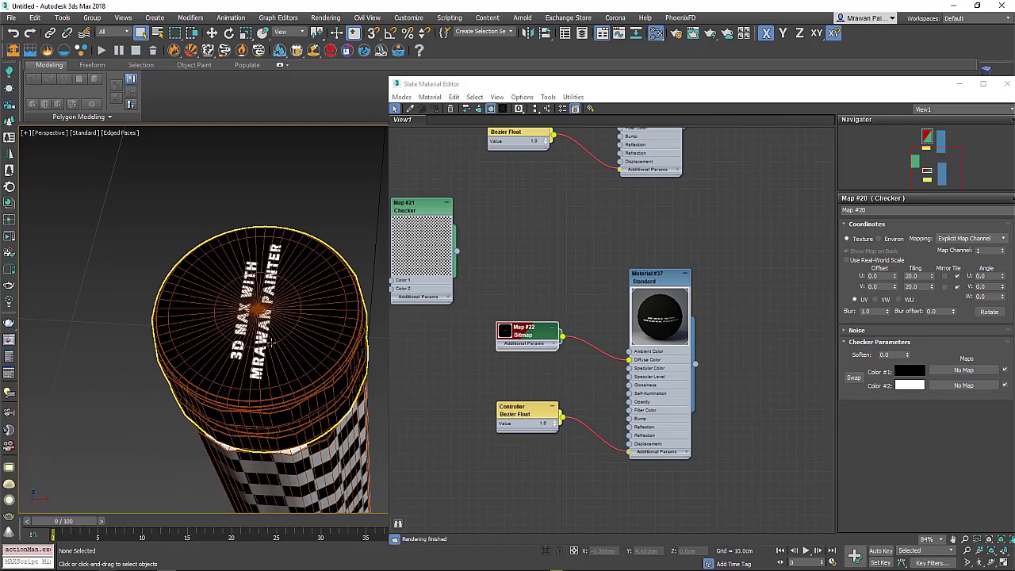
Step: Duplicate the label material's node tree in the Slate editor
scroll(546, 292, "down", 2)
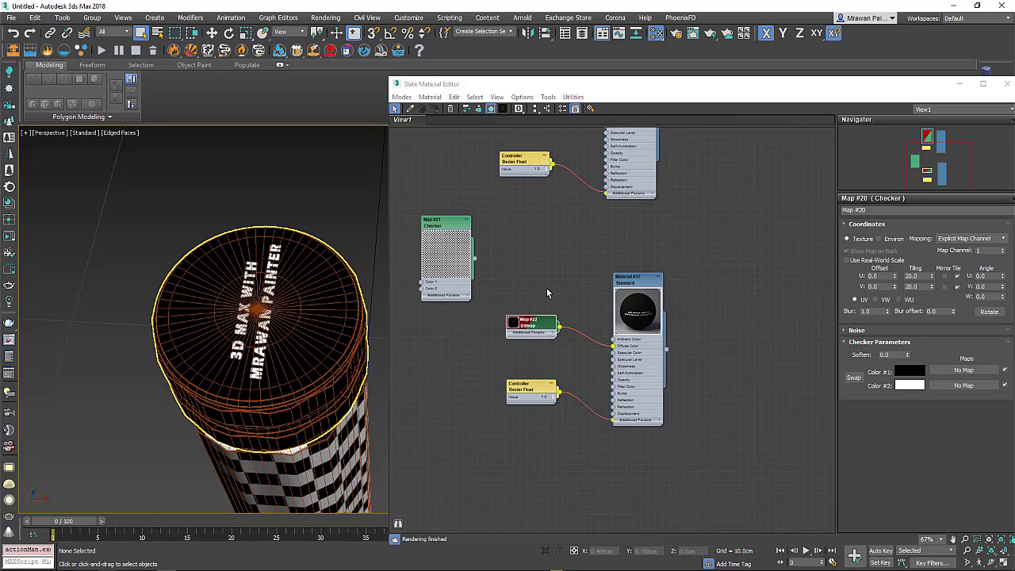
scroll(546, 287, "down", 4)
left_click_drag(586, 313, 593, 396, "shift")
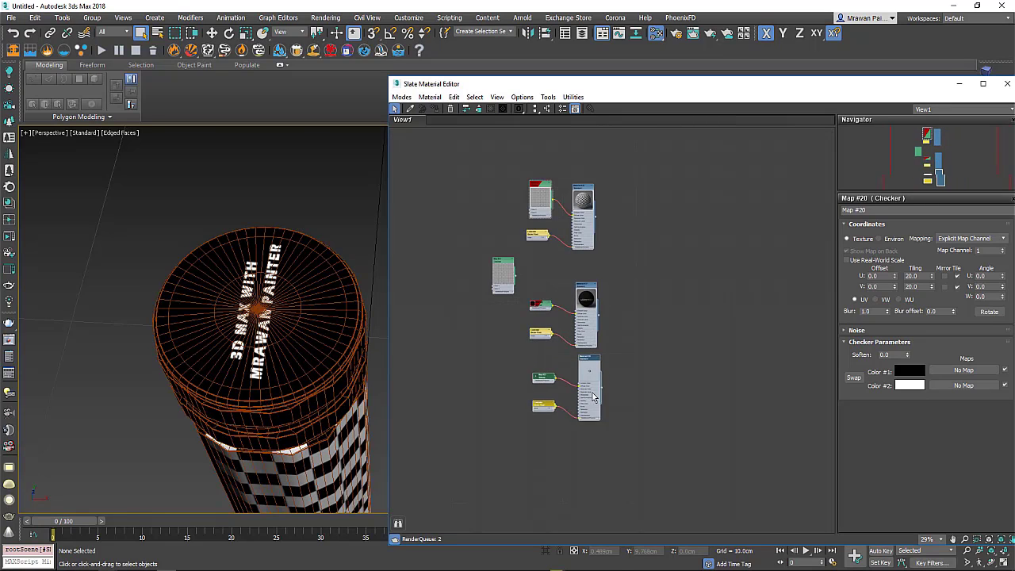
scroll(555, 380, "up", 6)
scroll(555, 380, "up", 2)
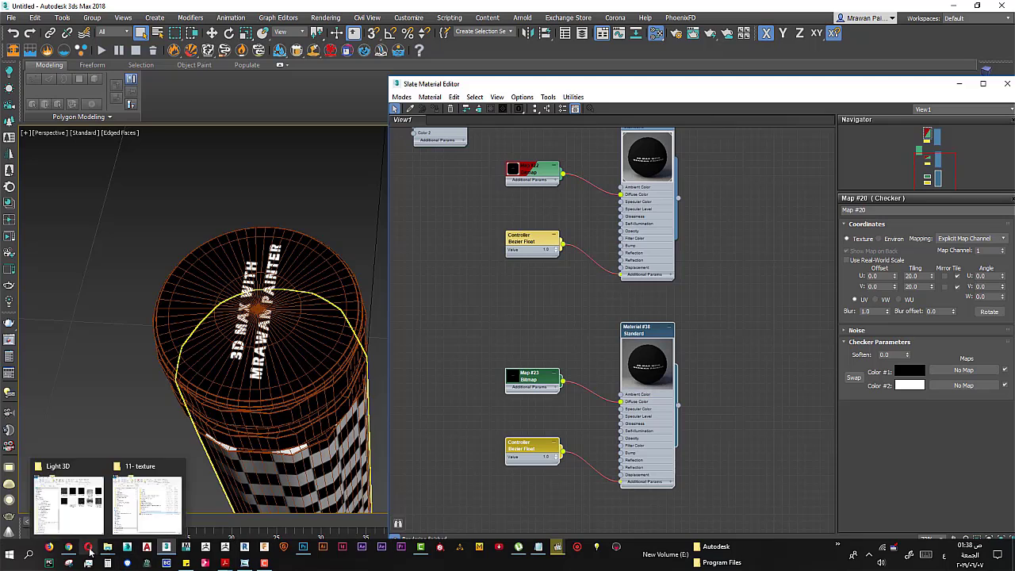
Step: Wire Long piece2.jpg into the copy's Diffuse Color as Map #24 and delete the old Map #23
left_click(68, 503)
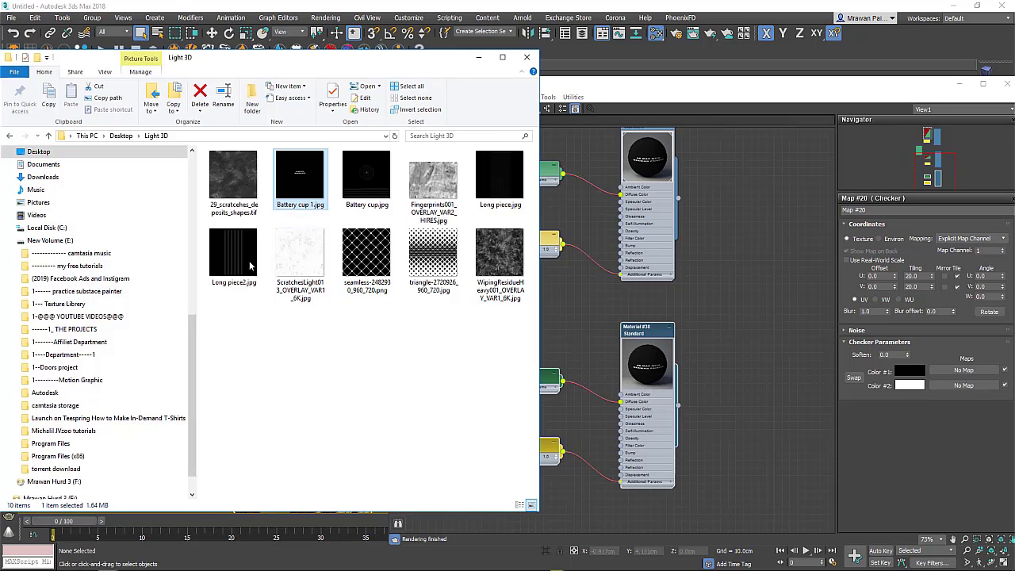
mouse_move(238, 262)
left_mouse_down()
mouse_move(594, 341)
mouse_move(533, 336)
mouse_move(619, 394)
left_mouse_up()
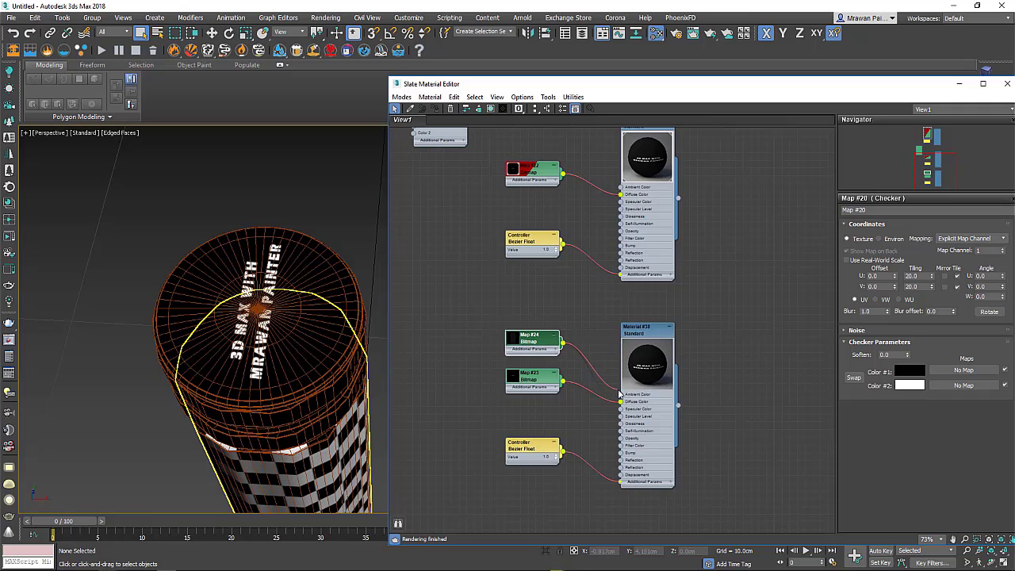
left_click(545, 377)
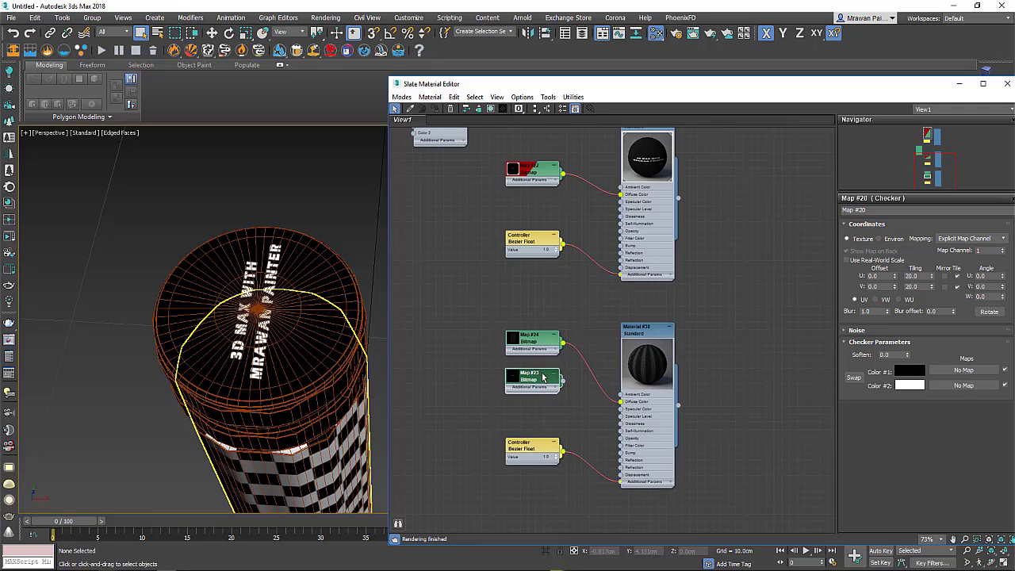
key("Delete")
left_click_drag(537, 349, 526, 386)
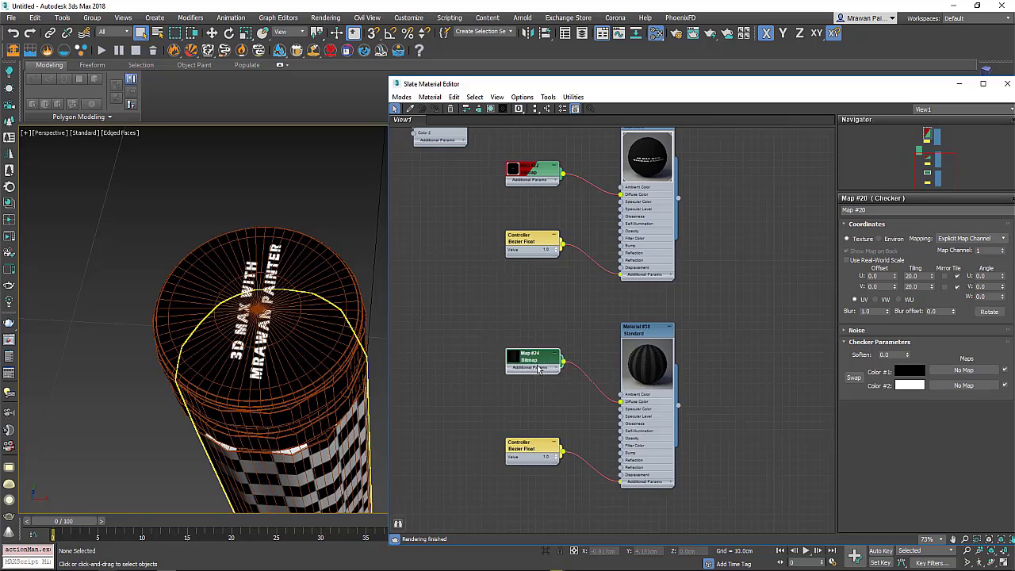
scroll(300, 317, "down", 5)
middle_click_drag(300, 317, 319, 271, "alt")
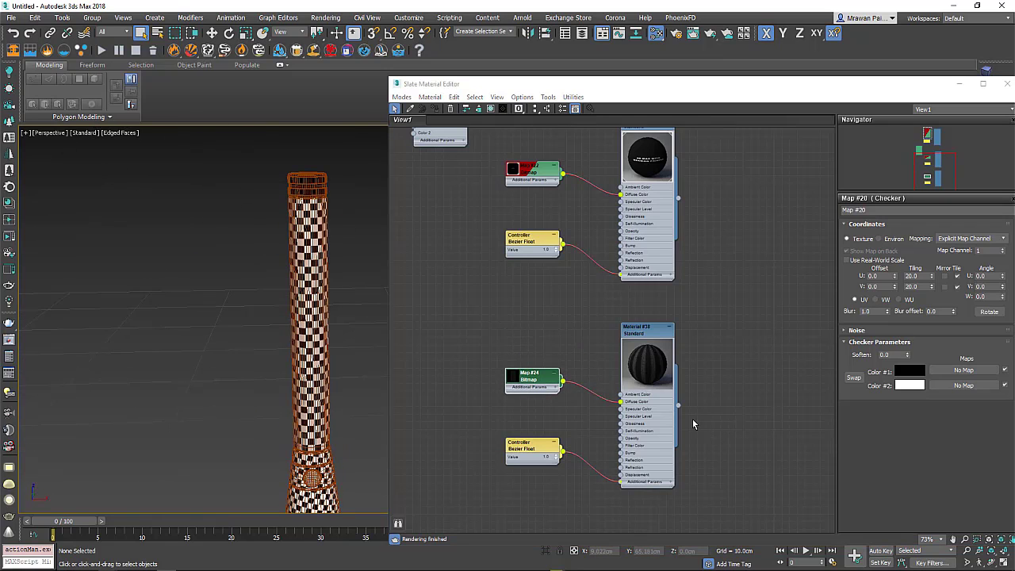
Step: Assign Material #38 to the flashlight body and show its Map #24 knurl texture in the viewport
left_click_drag(678, 409, 314, 313)
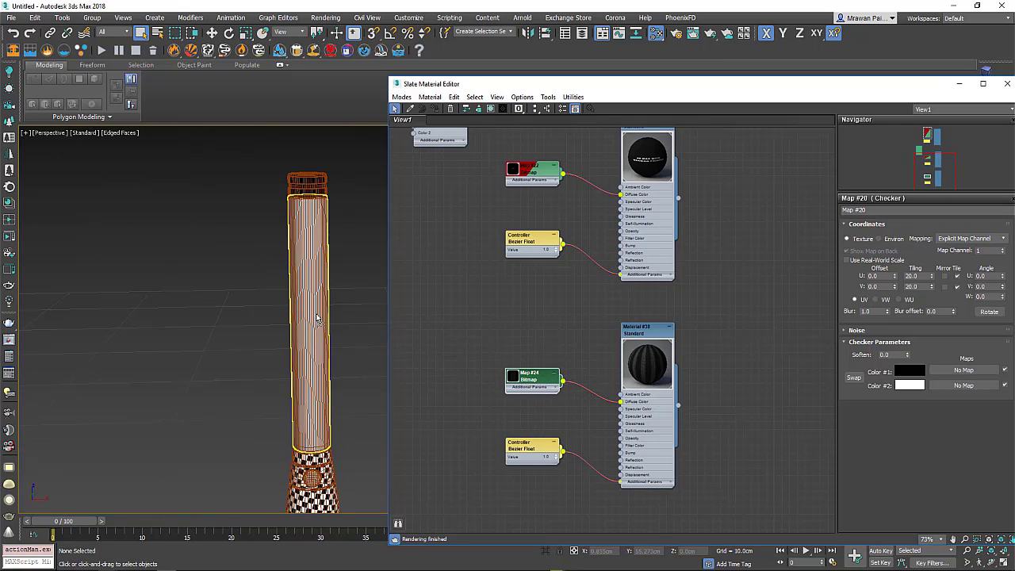
scroll(316, 217, "up", 5)
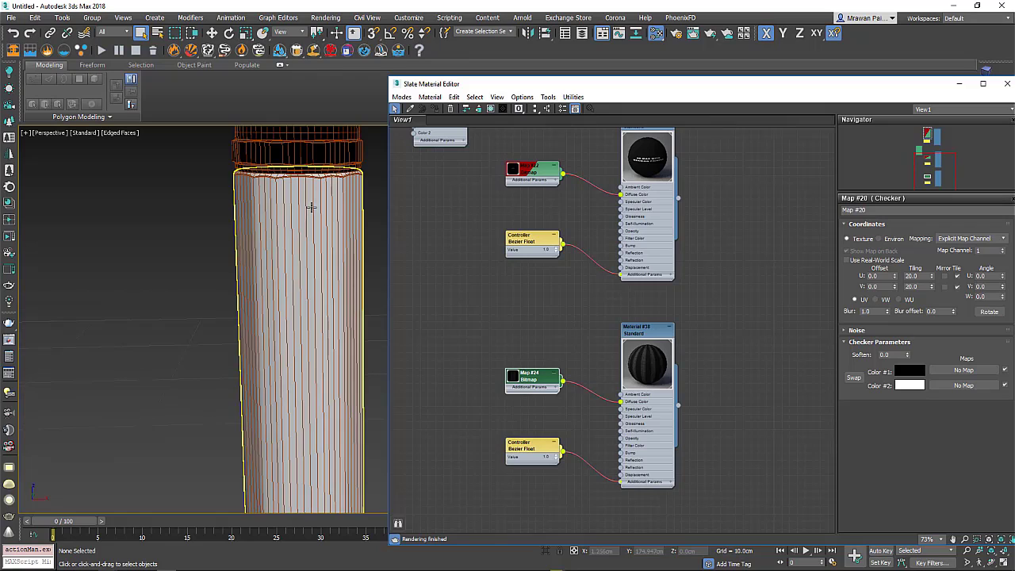
right_click(536, 383)
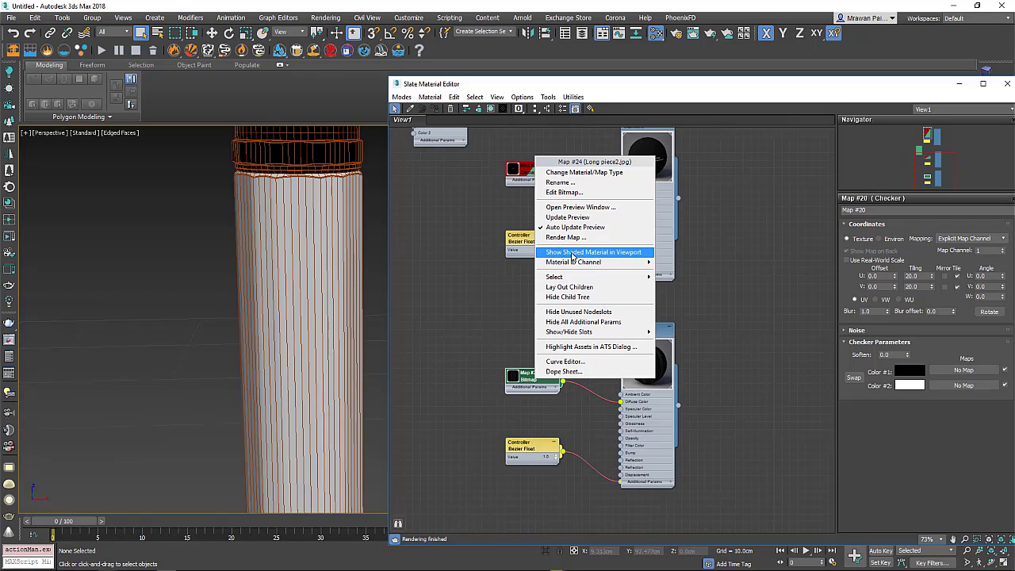
left_click(588, 252)
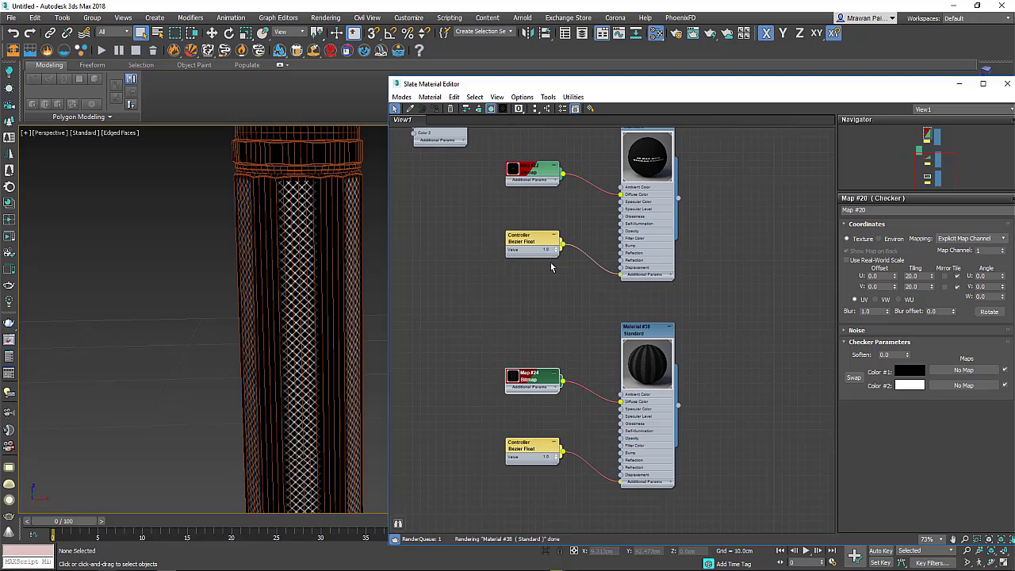
Step: Inspect the brown striped knurl texture along the body, toggling edged faces and zooming
key("F4")
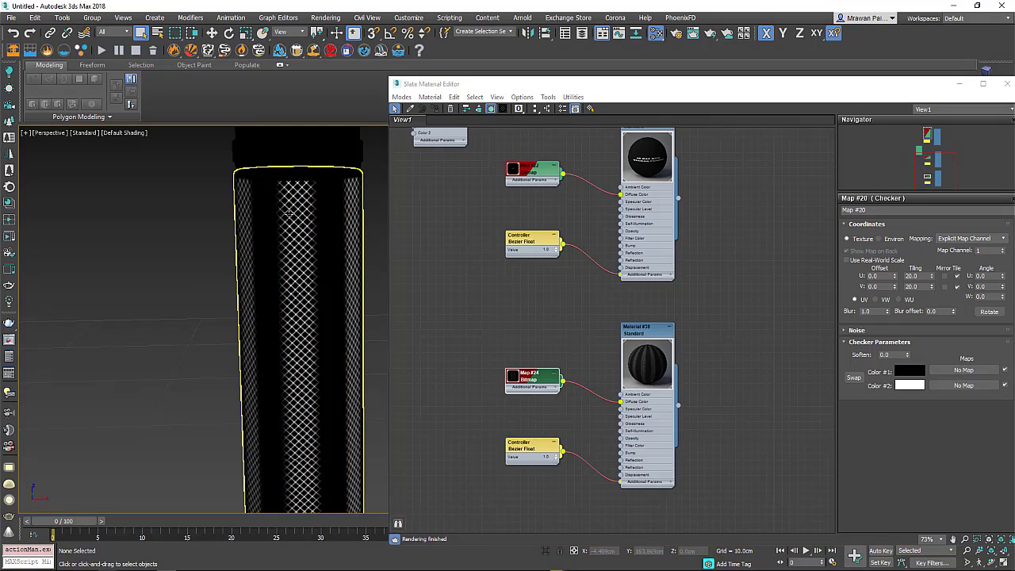
mouse_move(285, 214)
middle_mouse_down()
mouse_move(328, 215)
mouse_move(299, 249)
middle_mouse_up()
key("F4")
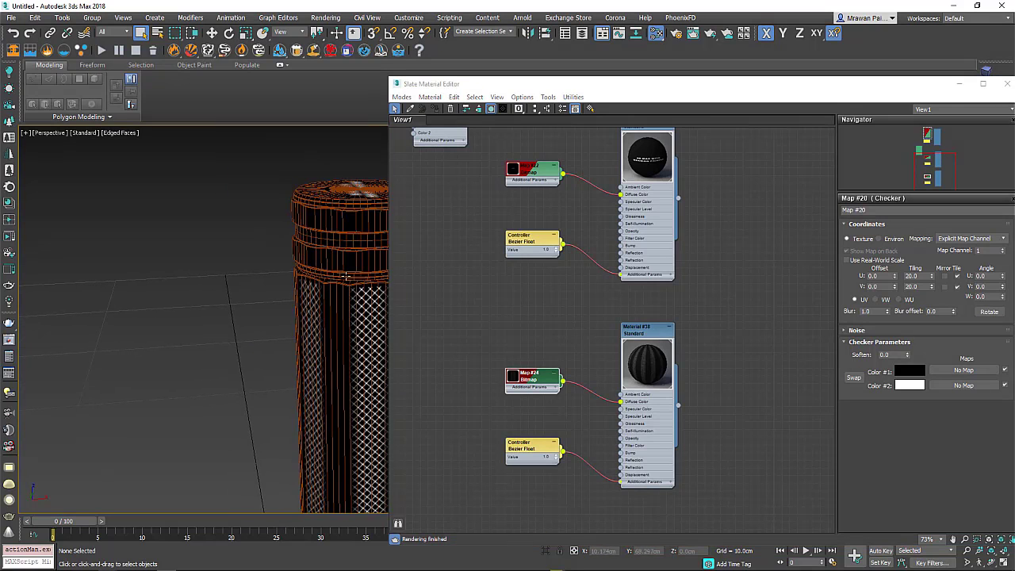
scroll(298, 251, "up", 2)
scroll(294, 252, "up", 2)
scroll(278, 258, "up", 2)
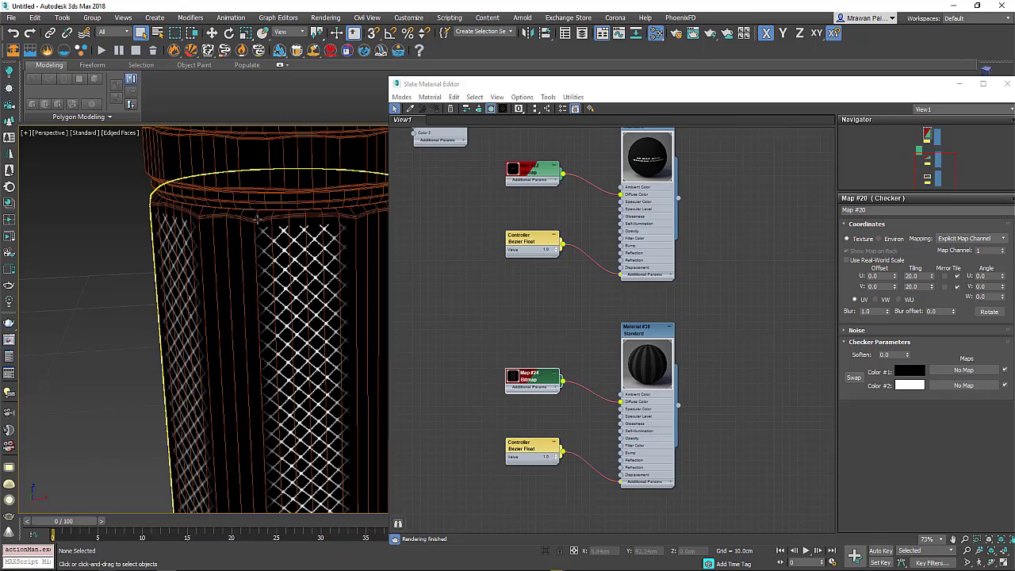
scroll(256, 218, "down", 4)
scroll(252, 267, "down", 1)
middle_click_drag(251, 267, 278, 277)
scroll(278, 278, "up", 2)
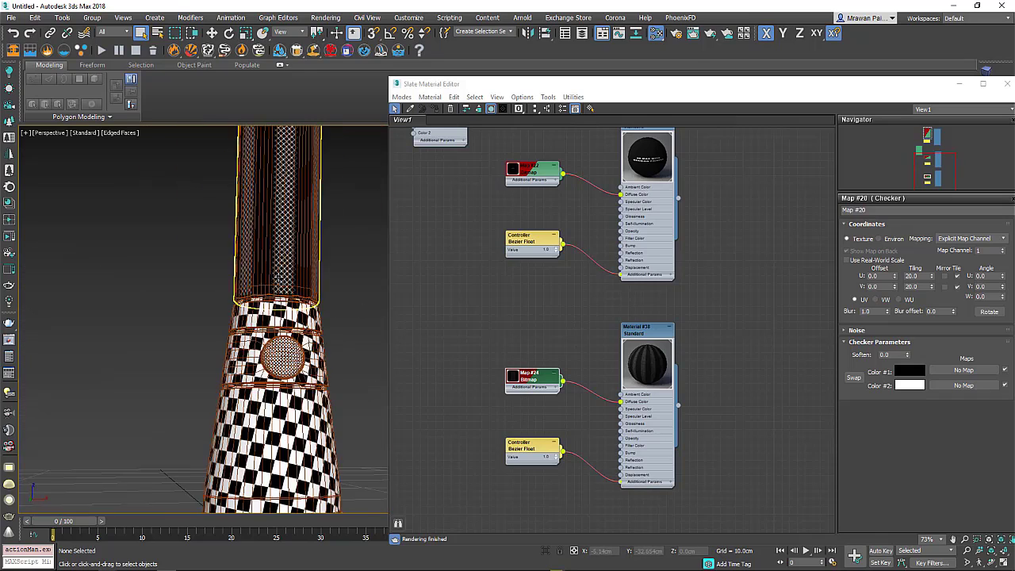
scroll(277, 277, "up", 2)
scroll(275, 296, "up", 2)
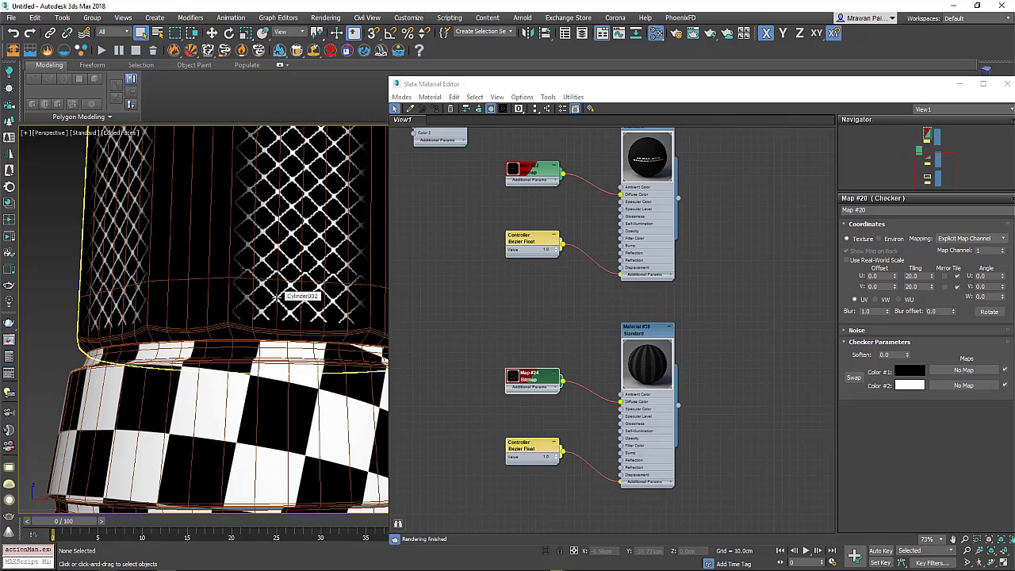
scroll(275, 296, "down", 4)
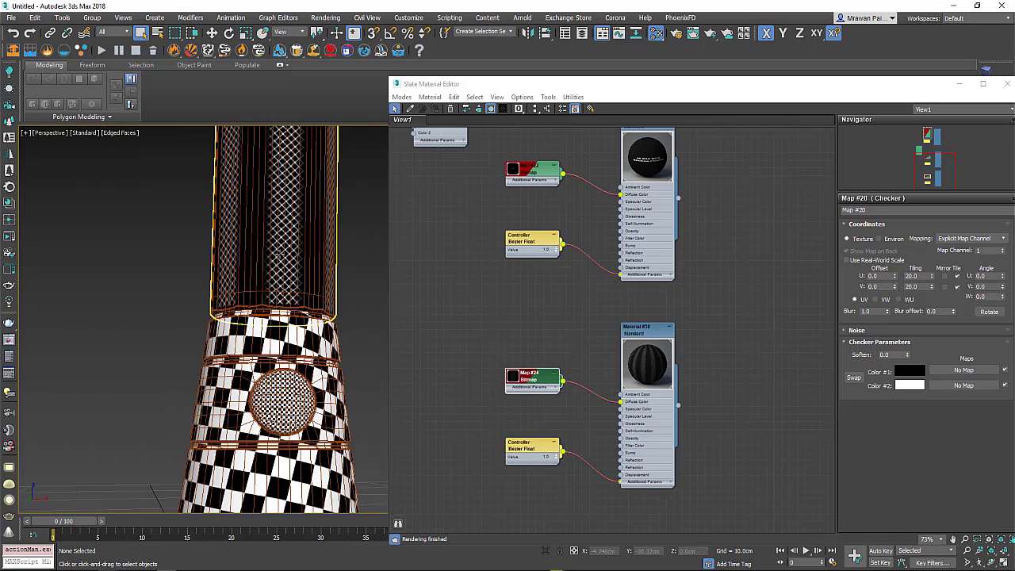
scroll(279, 251, "down", 3)
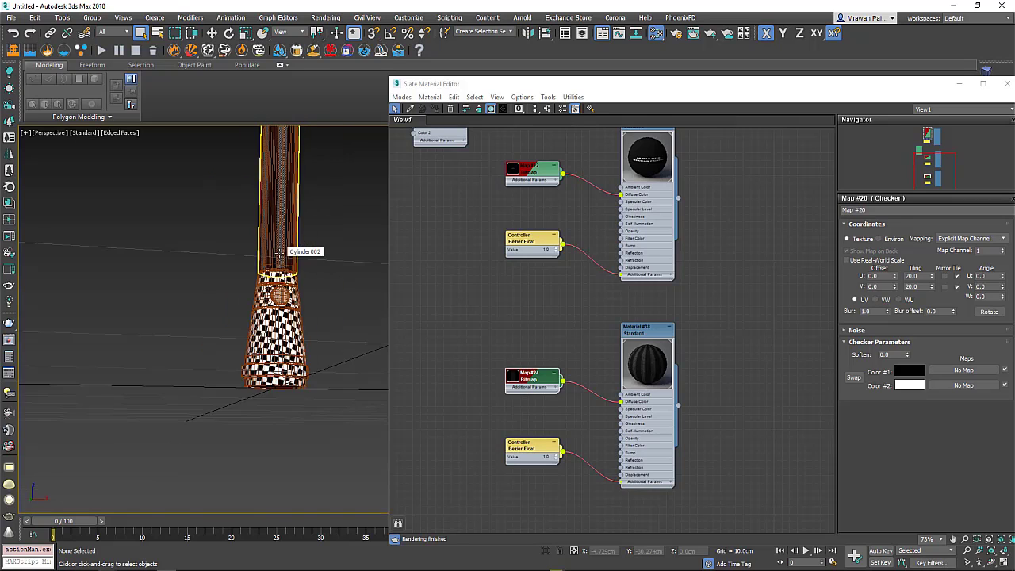
middle_click_drag(279, 261, 267, 335, "alt")
scroll(557, 315, "down", 2)
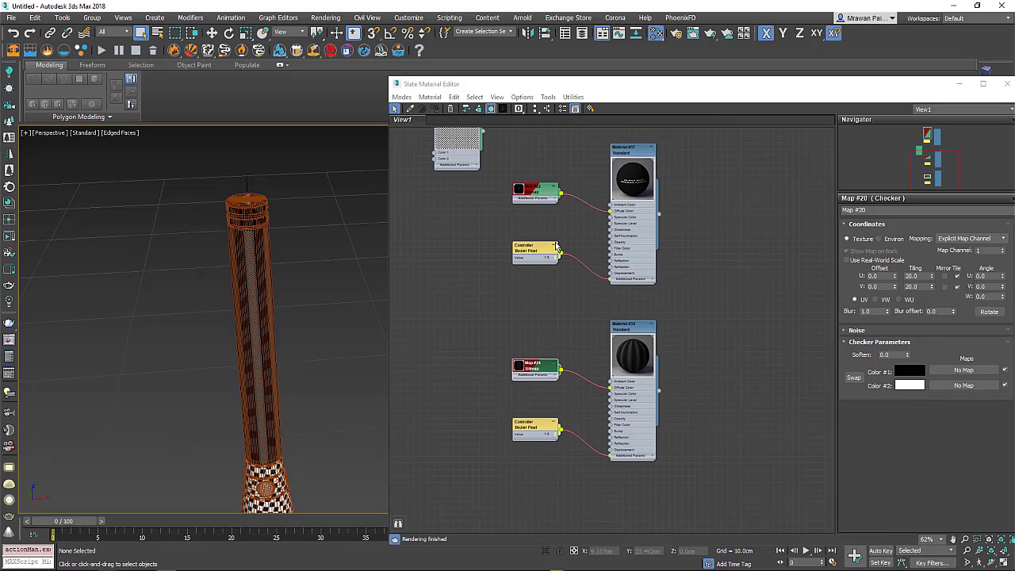
Step: Close the Slate Material Editor and box-select all six flashlight parts in the viewport
left_click_drag(475, 83, 250, 63)
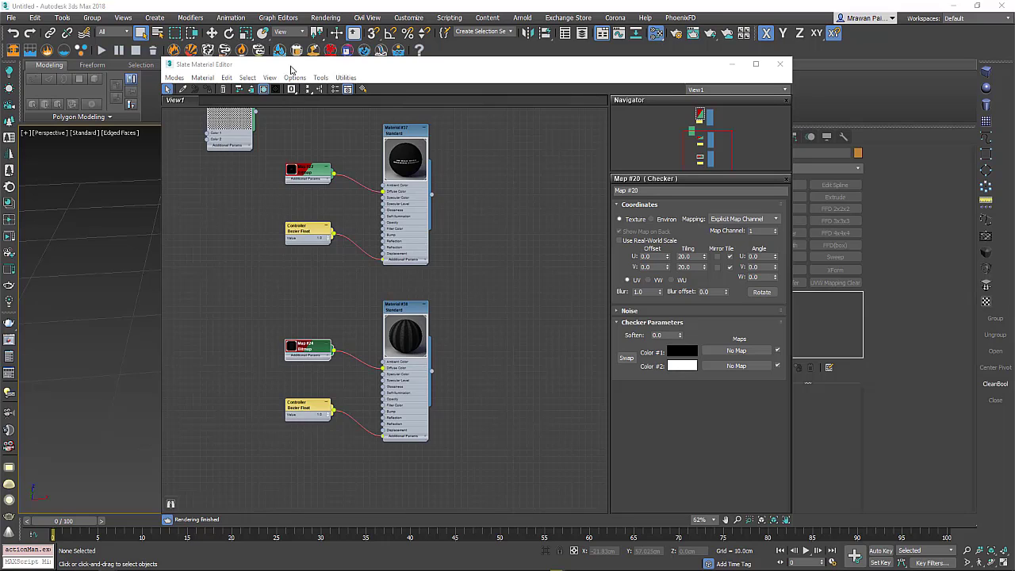
mouse_move(291, 70)
left_mouse_down()
mouse_move(514, 38)
mouse_move(309, 76)
left_mouse_up()
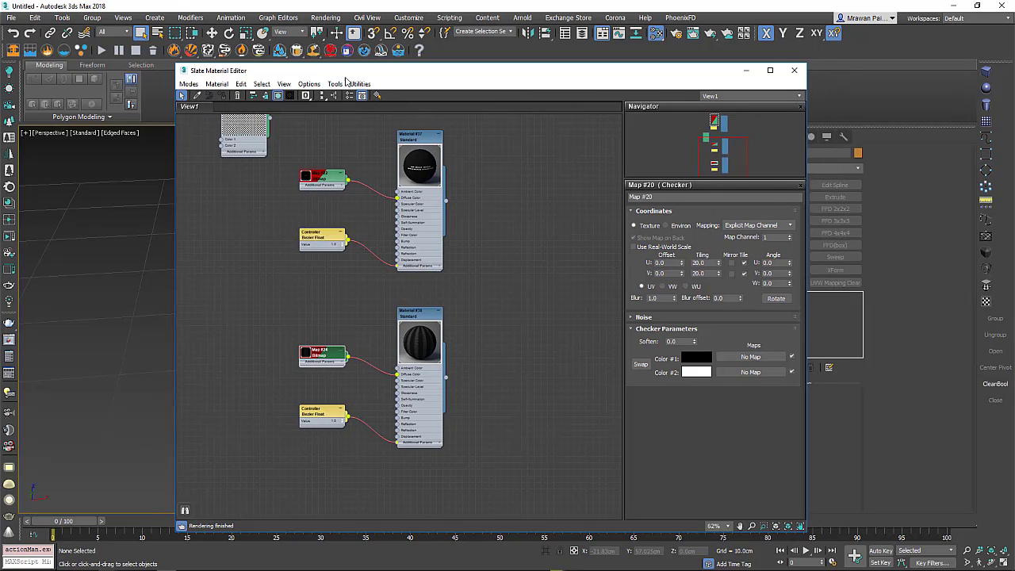
left_click(792, 72)
mouse_move(342, 307)
middle_mouse_down("alt")
mouse_move(372, 267)
mouse_move(384, 270)
middle_mouse_up("alt")
left_click_drag(255, 166, 402, 464)
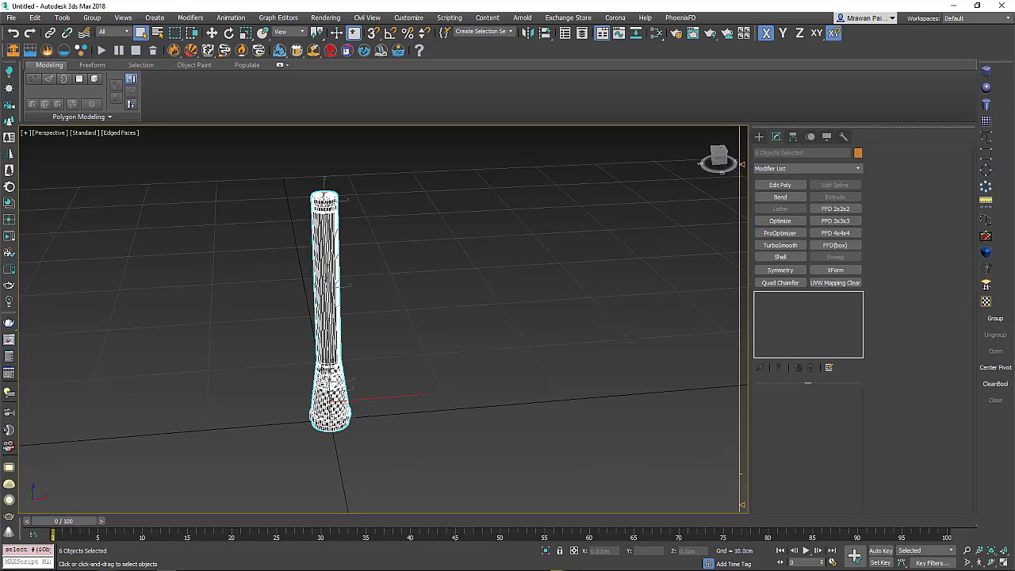
Step: Group the six selected parts with Group > Group, keeping the default name Group001
middle_click_drag(301, 238, 260, 184, "alt")
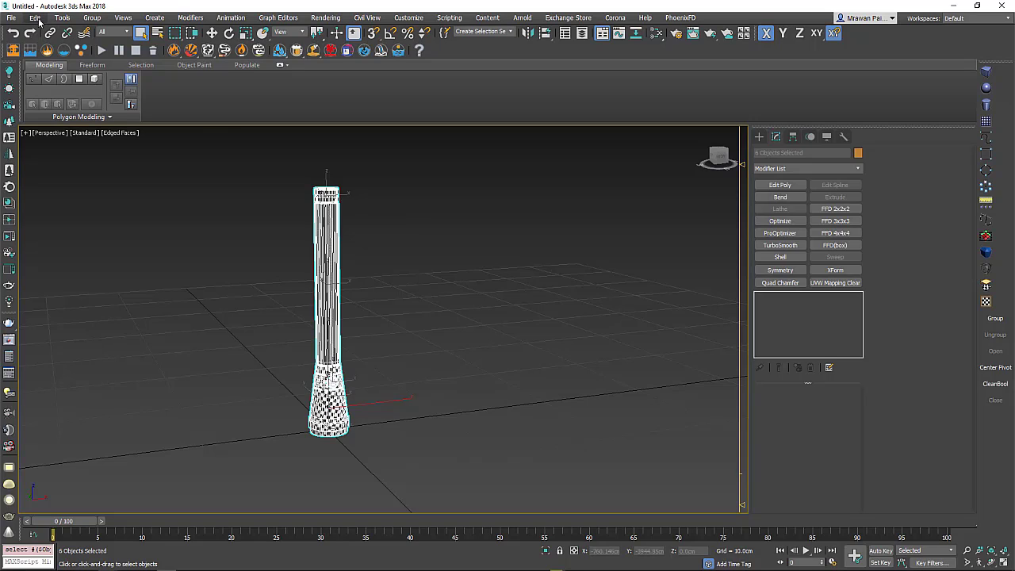
left_click(66, 21)
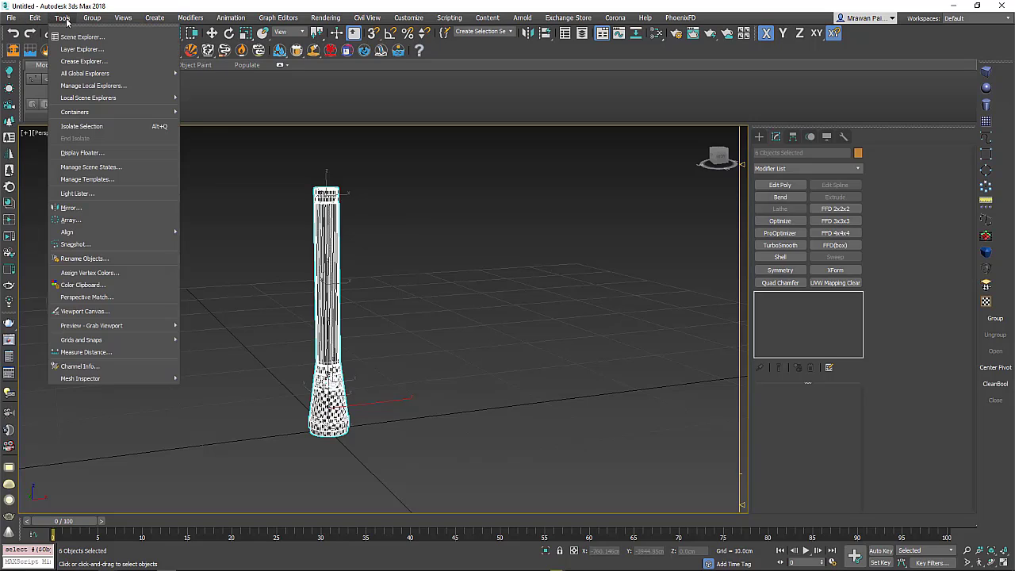
left_click(66, 22)
left_click(67, 21)
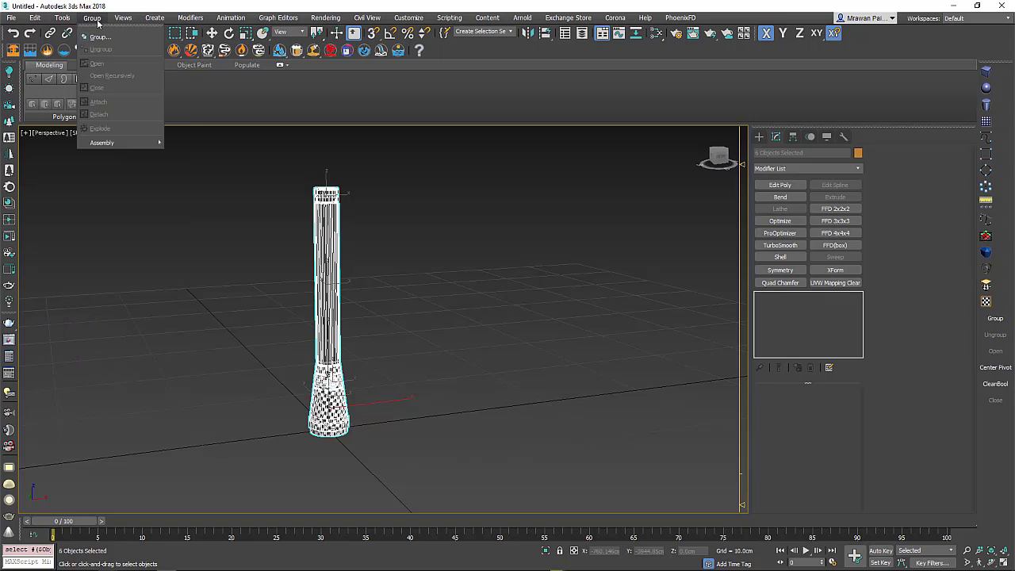
left_click(95, 37)
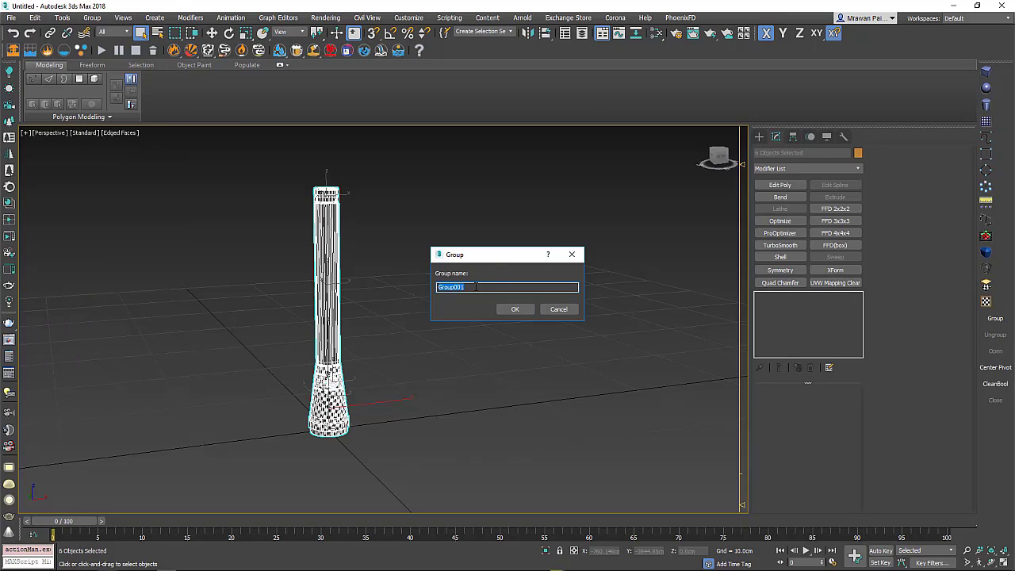
left_click(516, 309)
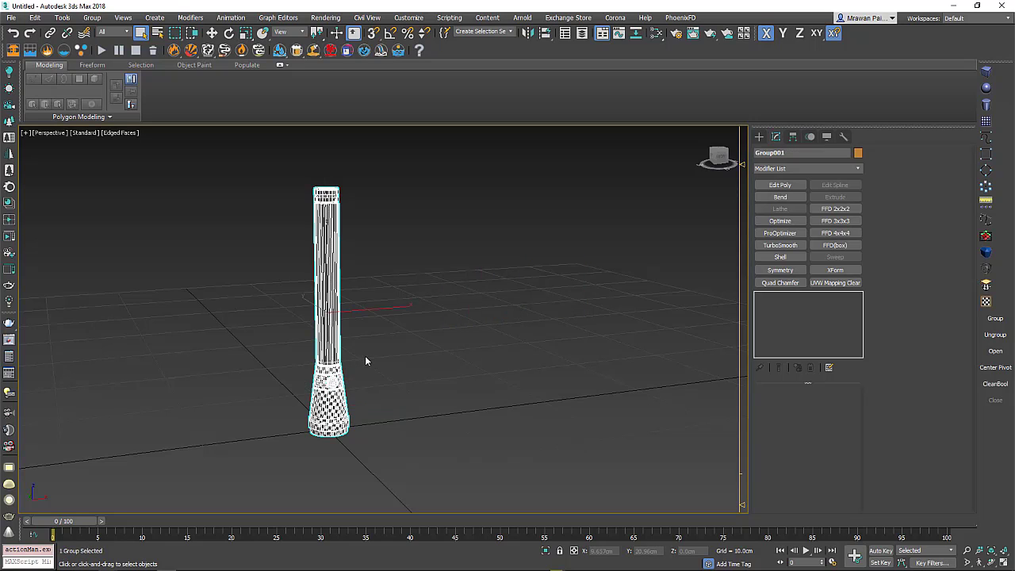
key("alt+w")
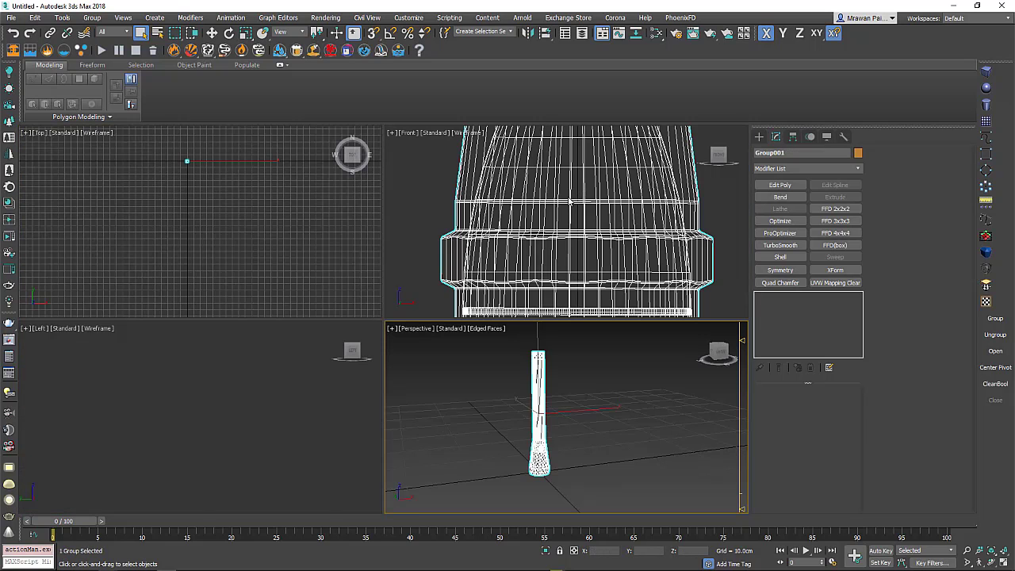
Step: In a maximized Front view, rotate the flashlight group -87° about Z to lie horizontal
right_click(571, 202)
key("alt+w")
scroll(440, 291, "down", 2)
scroll(396, 321, "down", 2)
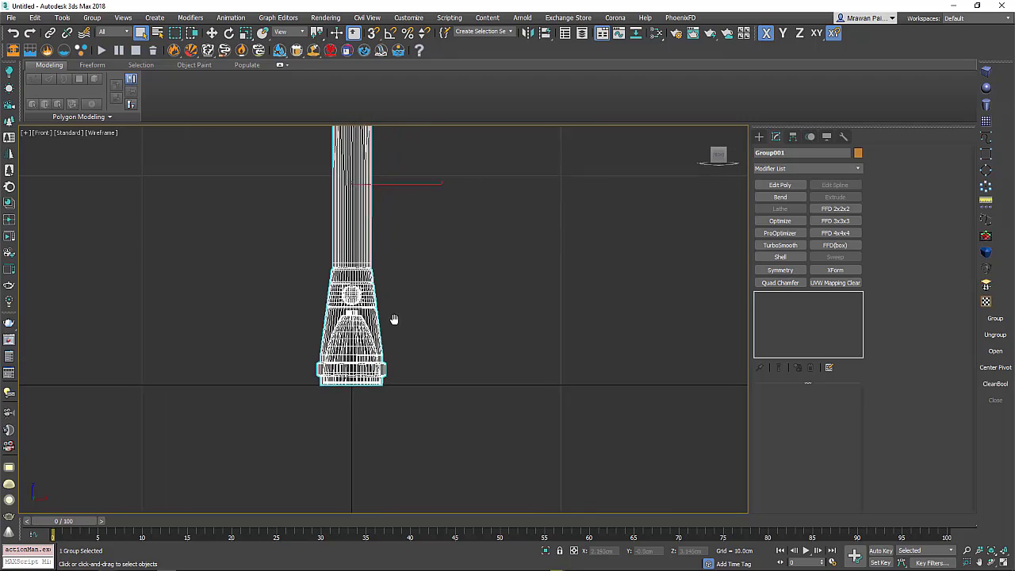
key("e")
mouse_move(407, 164)
left_mouse_down()
mouse_move(442, 246)
mouse_move(385, 224)
left_mouse_up()
Step: Move the group down along Y toward the ground line and bring up the Hierarchy pivot settings
key("w")
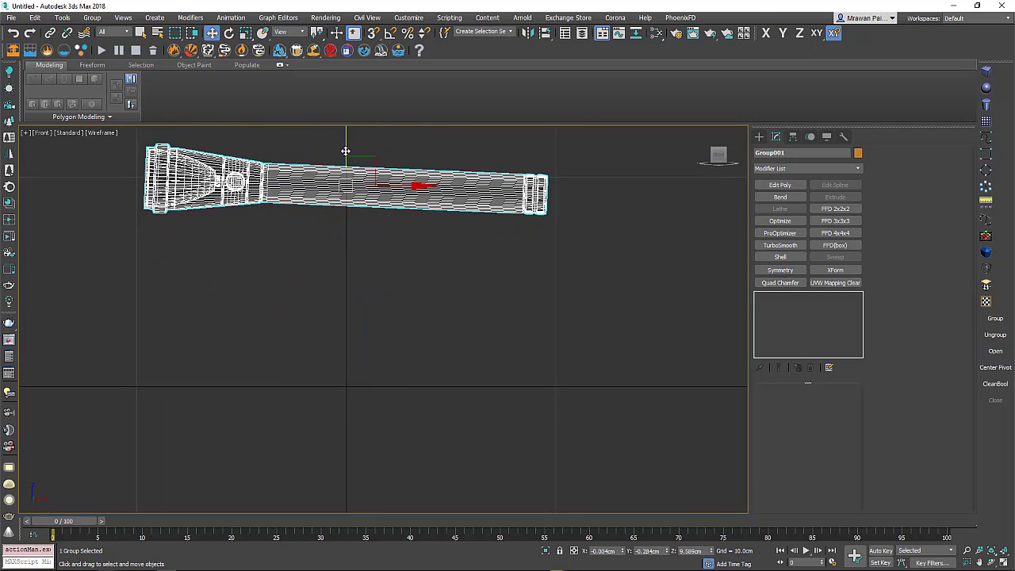
left_click_drag(344, 150, 387, 318)
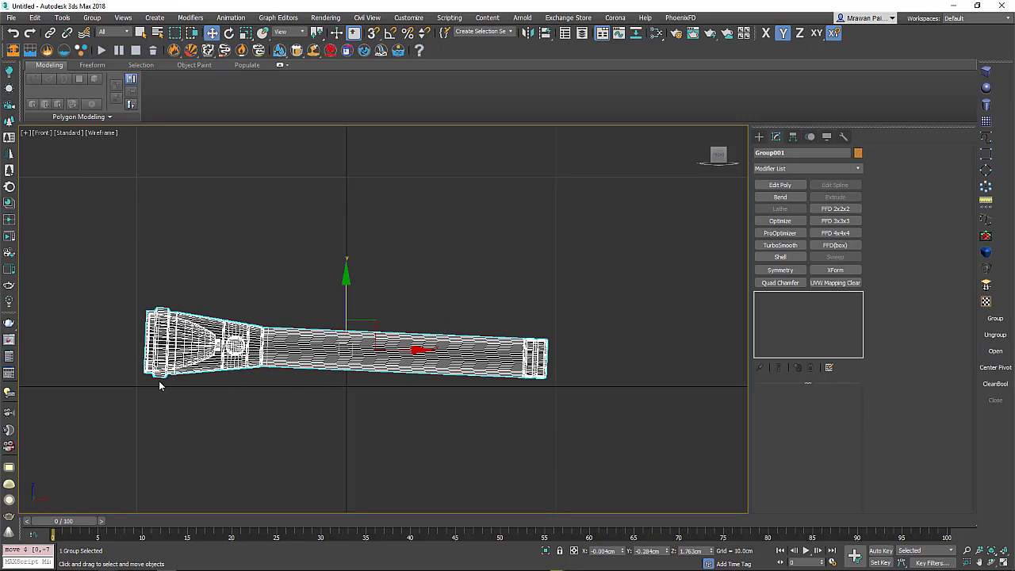
scroll(340, 366, "up", 2)
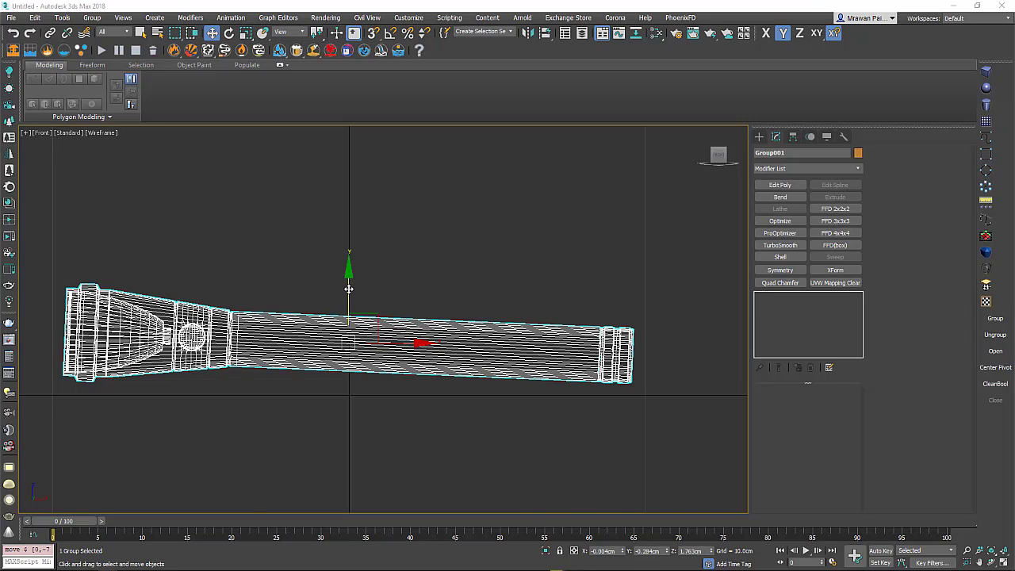
left_click_drag(349, 288, 354, 301)
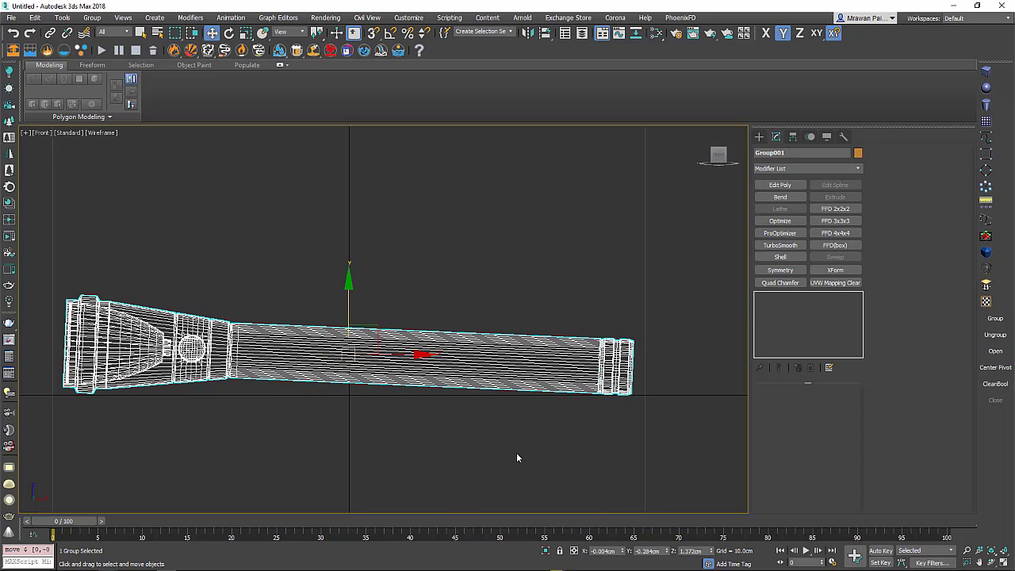
scroll(76, 392, "up", 5)
scroll(112, 407, "down", 5)
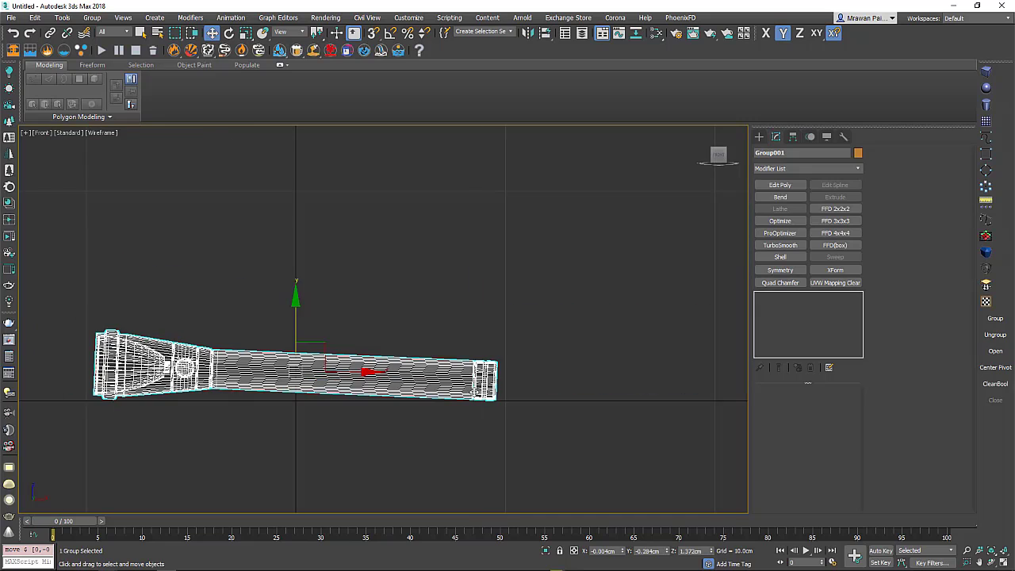
scroll(471, 390, "up", 3)
scroll(470, 390, "up", 3)
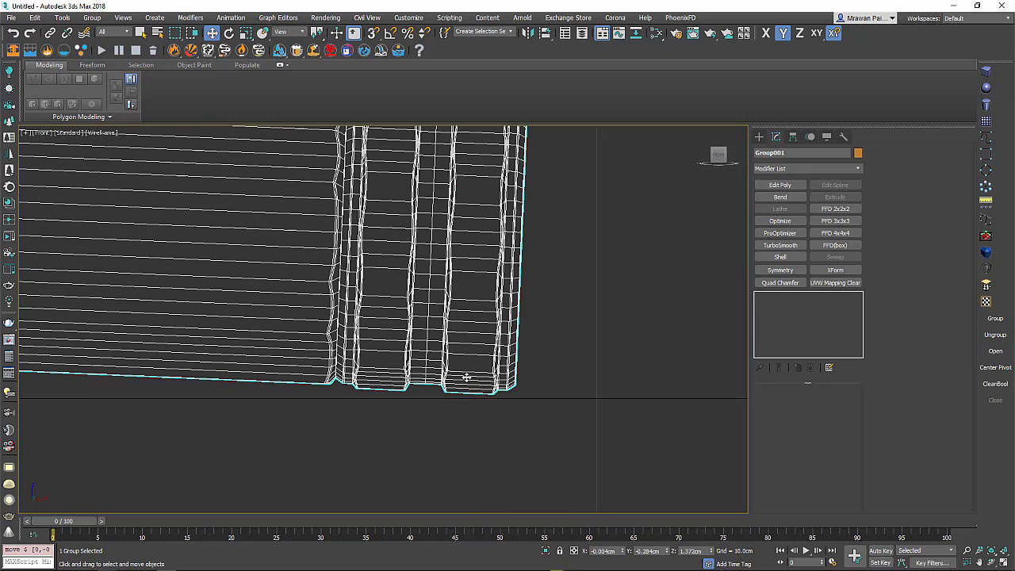
scroll(469, 388, "down", 1)
scroll(468, 389, "down", 2)
scroll(456, 400, "down", 3)
scroll(450, 406, "down", 2)
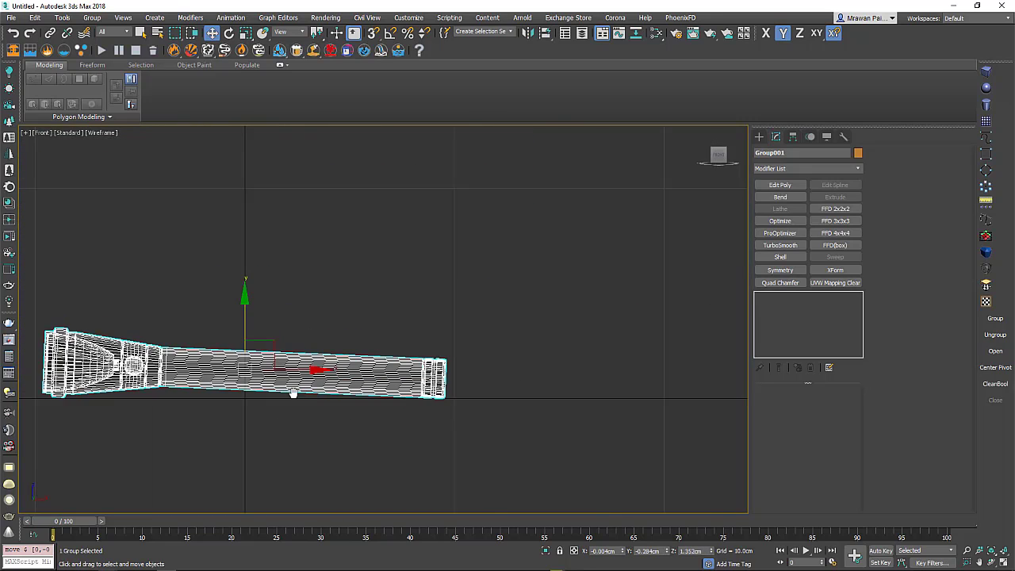
middle_click_drag(290, 391, 478, 363)
scroll(255, 394, "up", 5)
scroll(255, 394, "up", 3)
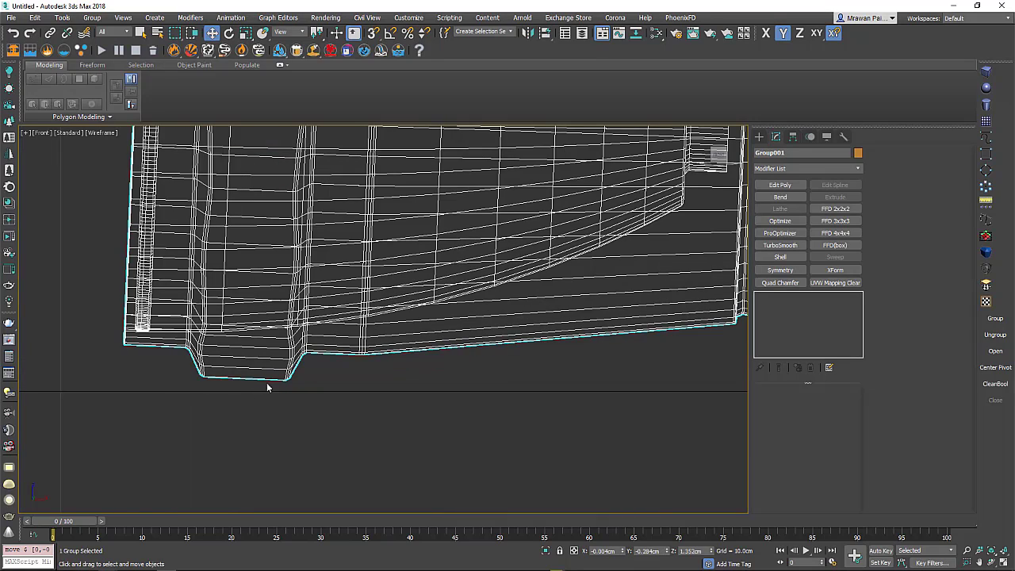
scroll(279, 382, "down", 3)
scroll(279, 382, "down", 3)
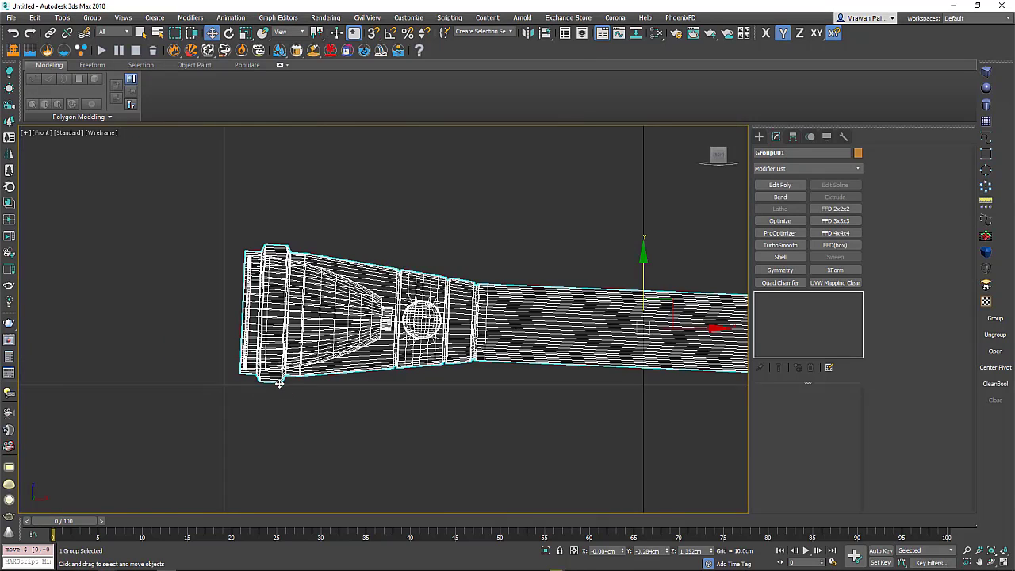
scroll(279, 383, "down", 3)
middle_click_drag(452, 354, 287, 310)
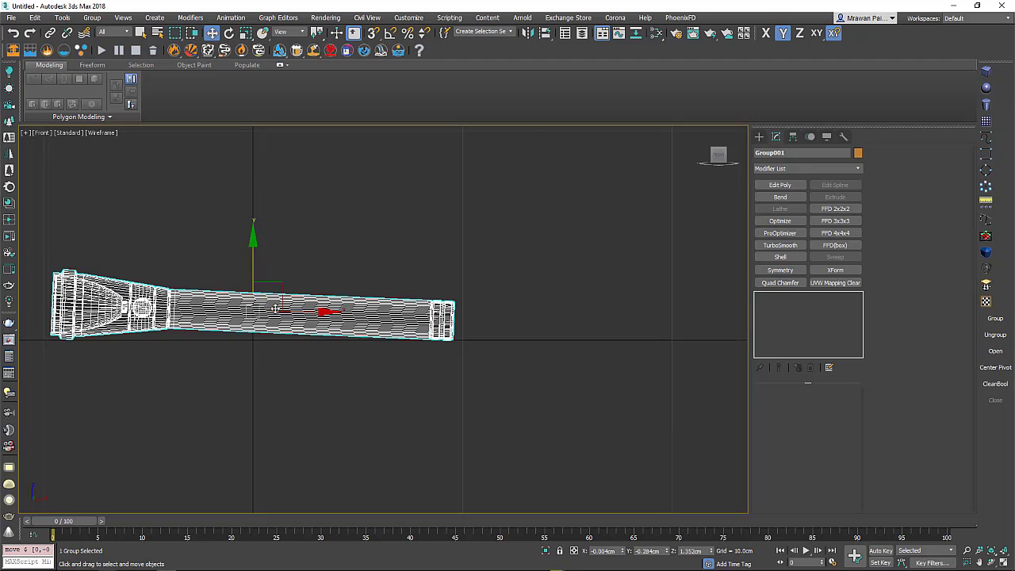
scroll(275, 309, "up", 2)
left_click(792, 138)
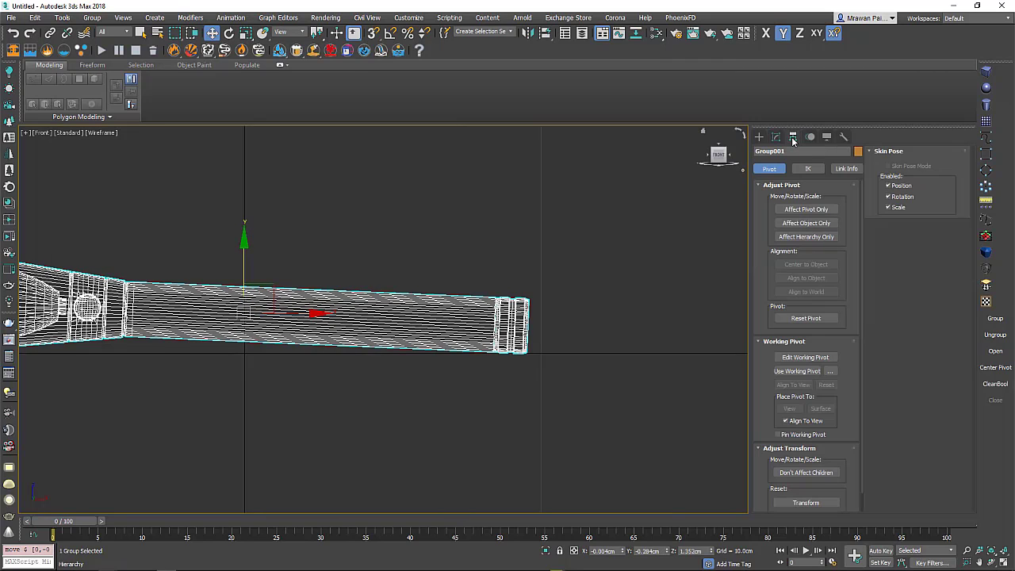
Step: With Affect Pivot Only, move Group001's pivot to the tail's lower corner
left_click(805, 209)
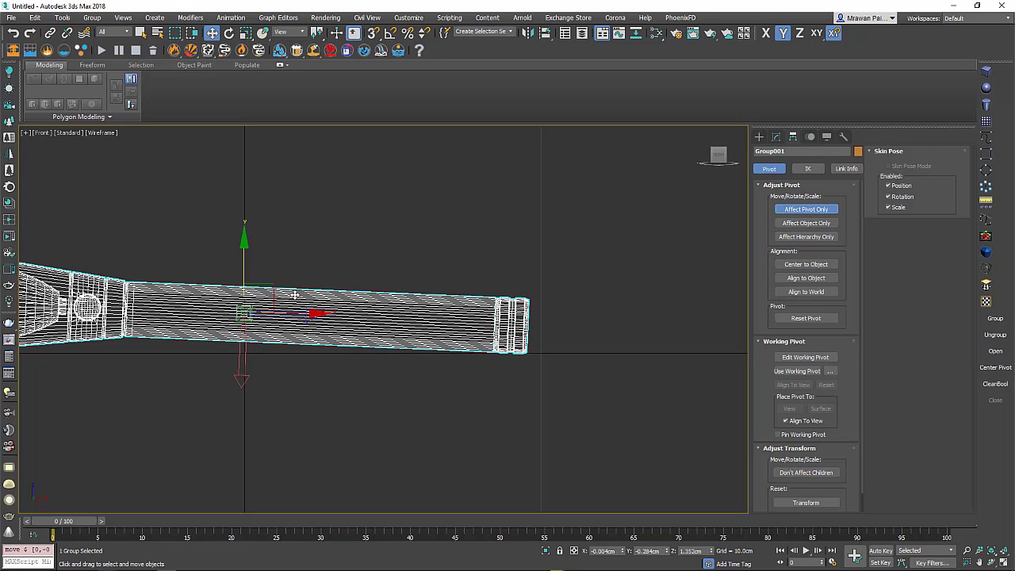
left_click_drag(298, 291, 539, 352)
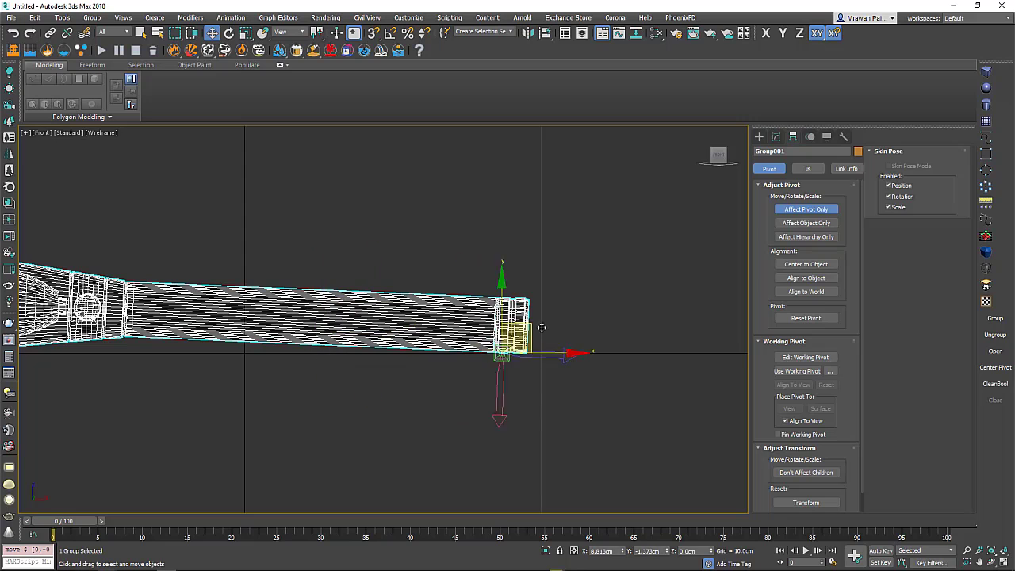
scroll(547, 353, "up", 3)
scroll(571, 360, "up", 3)
scroll(616, 362, "up", 1)
scroll(616, 362, "up", 2)
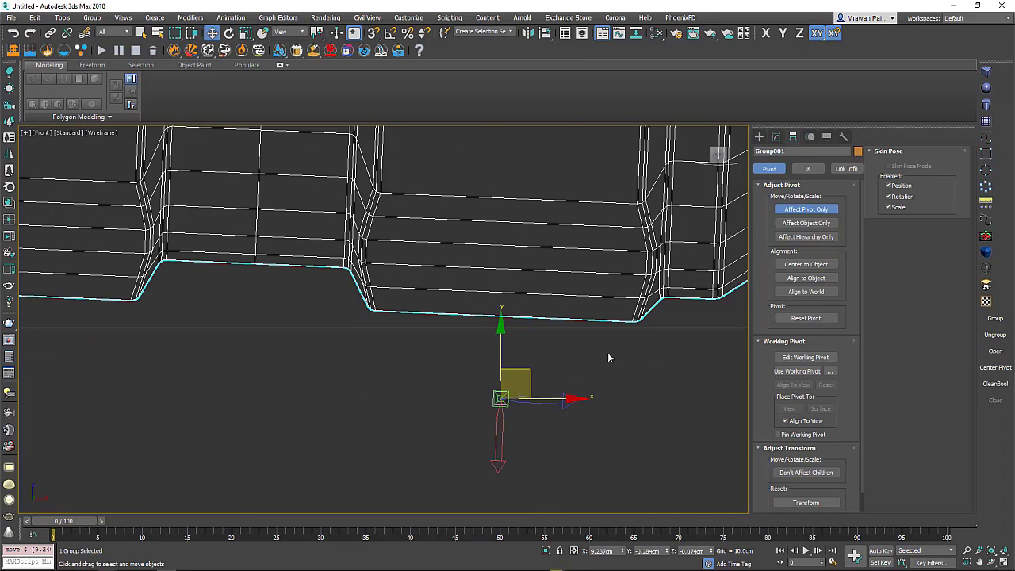
middle_click_drag(607, 356, 438, 363)
left_click_drag(438, 372, 574, 297)
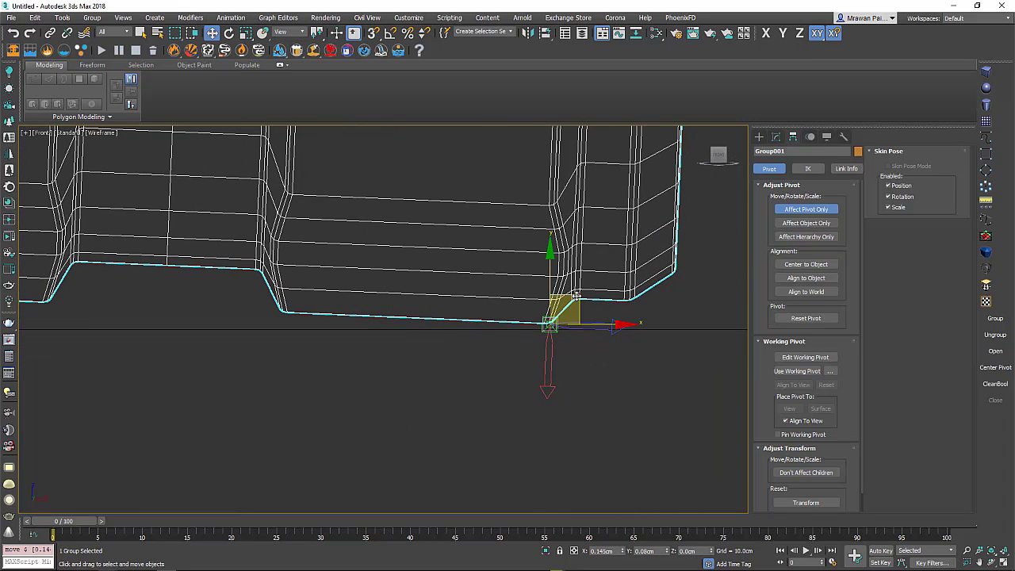
left_click(798, 211)
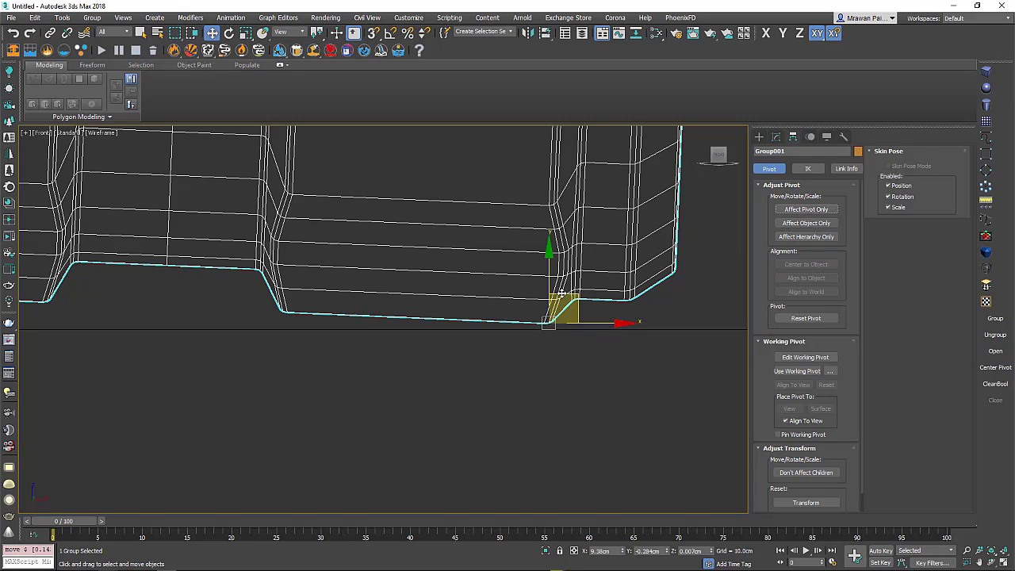
Step: Nudge and slightly rotate the group around the new pivot so its bottom edge levels out
left_click_drag(562, 295, 550, 310)
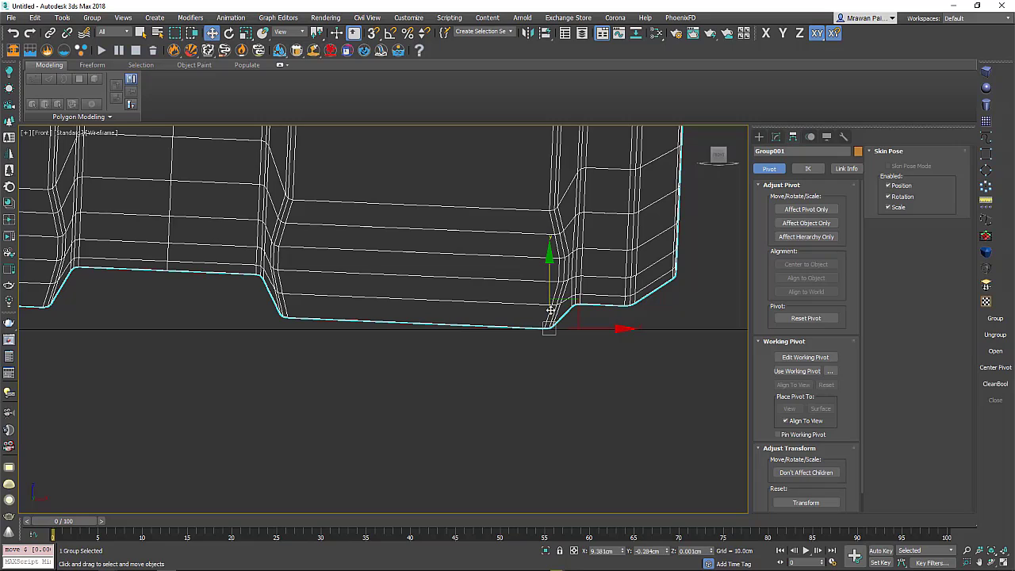
key("e")
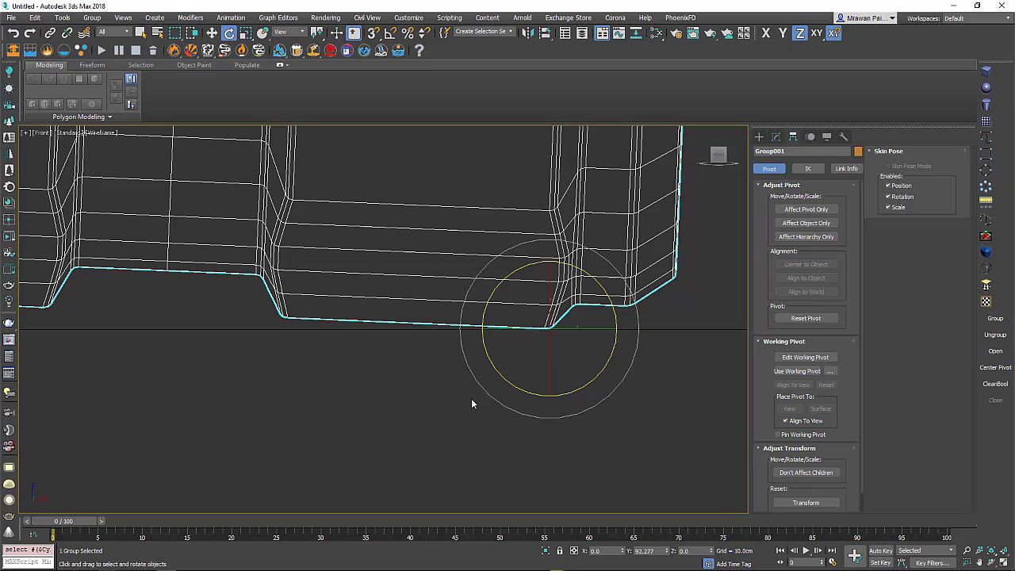
left_click(377, 447)
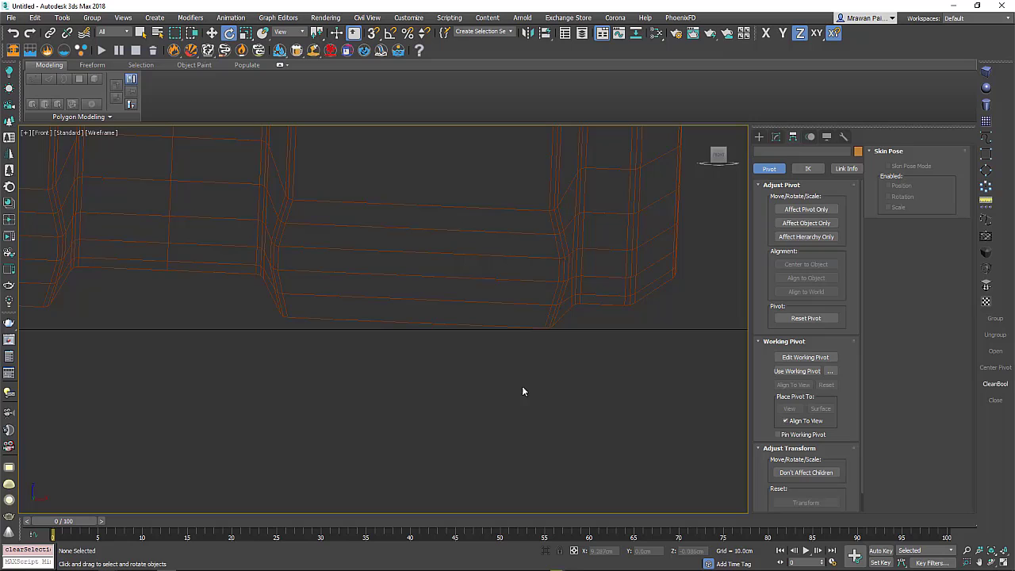
left_click(505, 303)
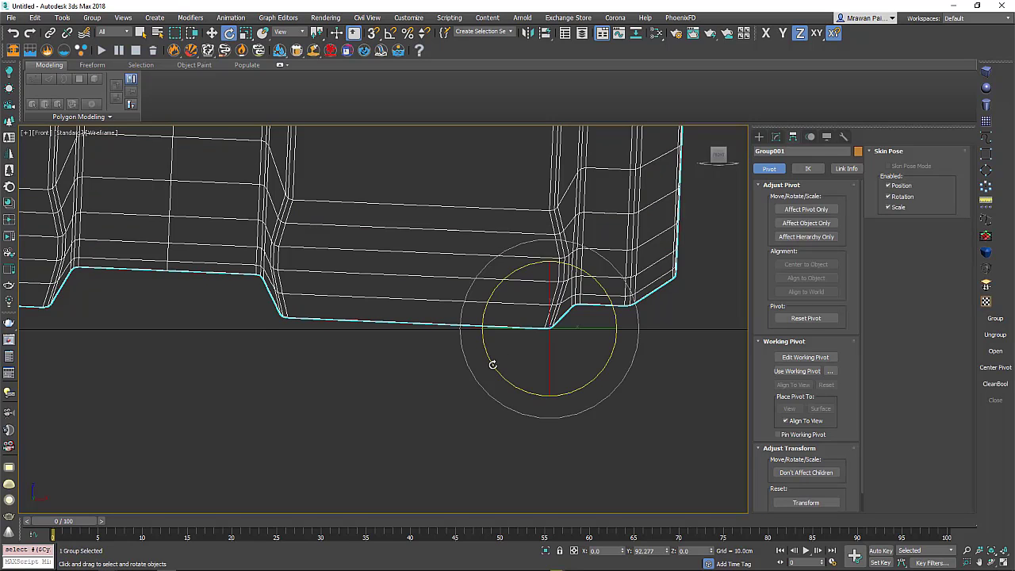
left_click_drag(493, 363, 491, 366)
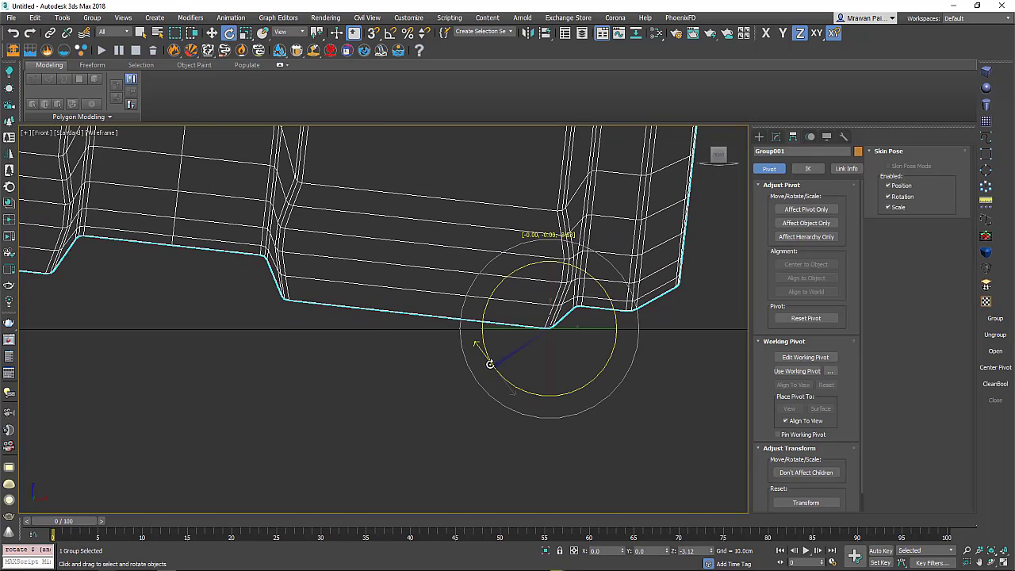
scroll(489, 362, "down", 5)
scroll(447, 394, "down", 2)
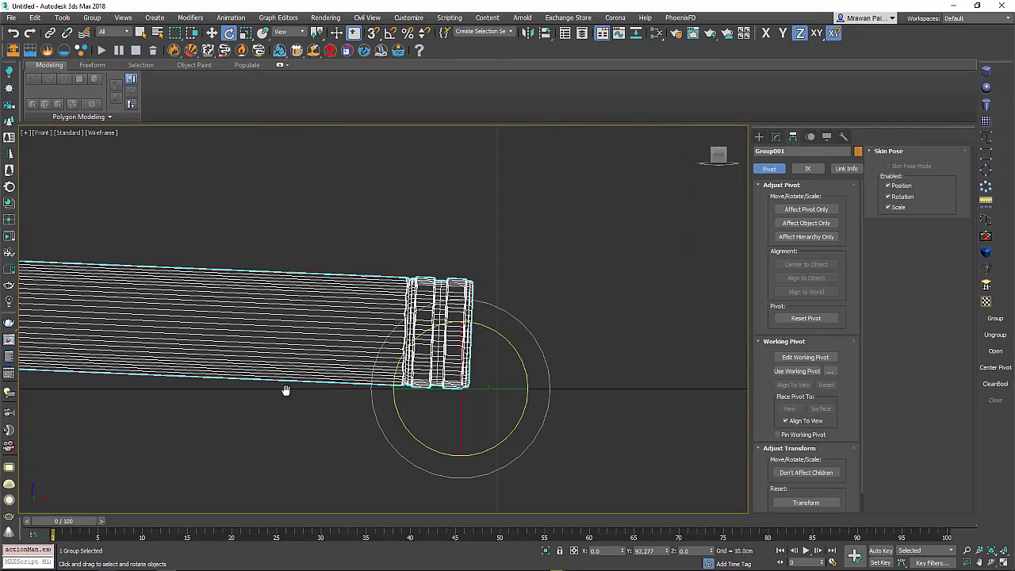
middle_click_drag(286, 389, 492, 373)
scroll(353, 386, "down", 3)
scroll(354, 385, "up", 3)
scroll(382, 409, "up", 4)
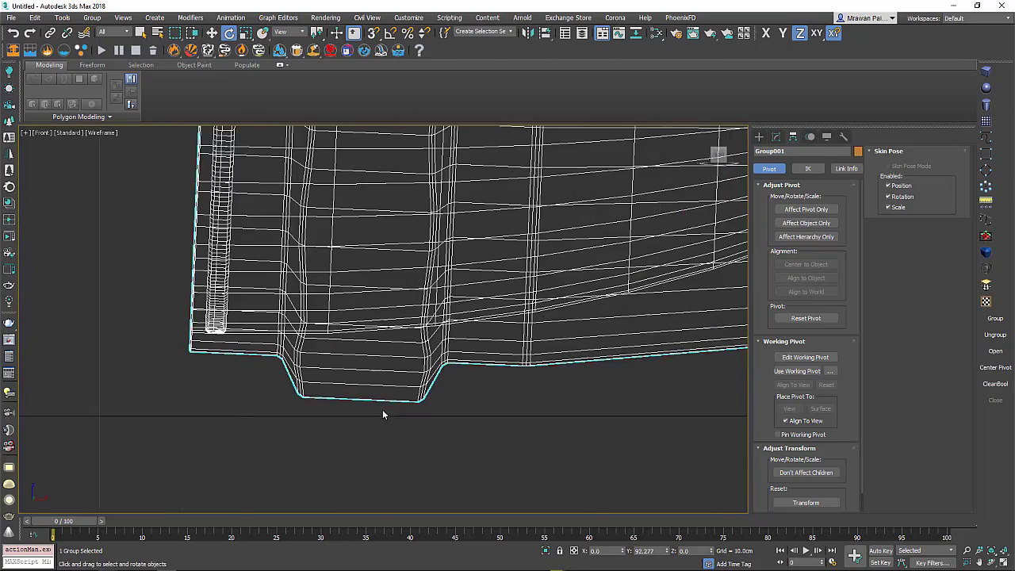
scroll(449, 392, "up", 2)
left_click_drag(449, 392, 454, 387)
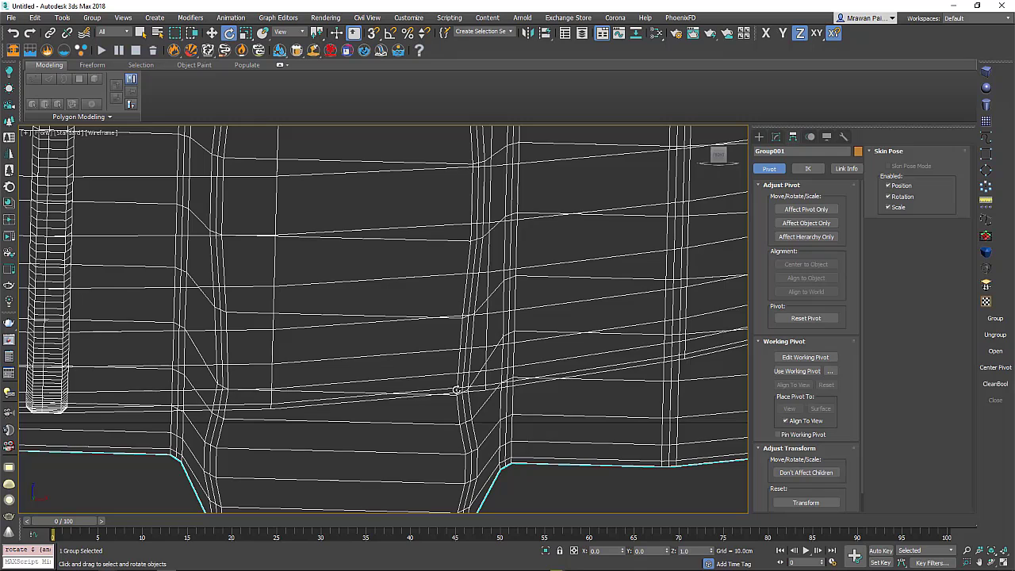
scroll(370, 358, "down", 3)
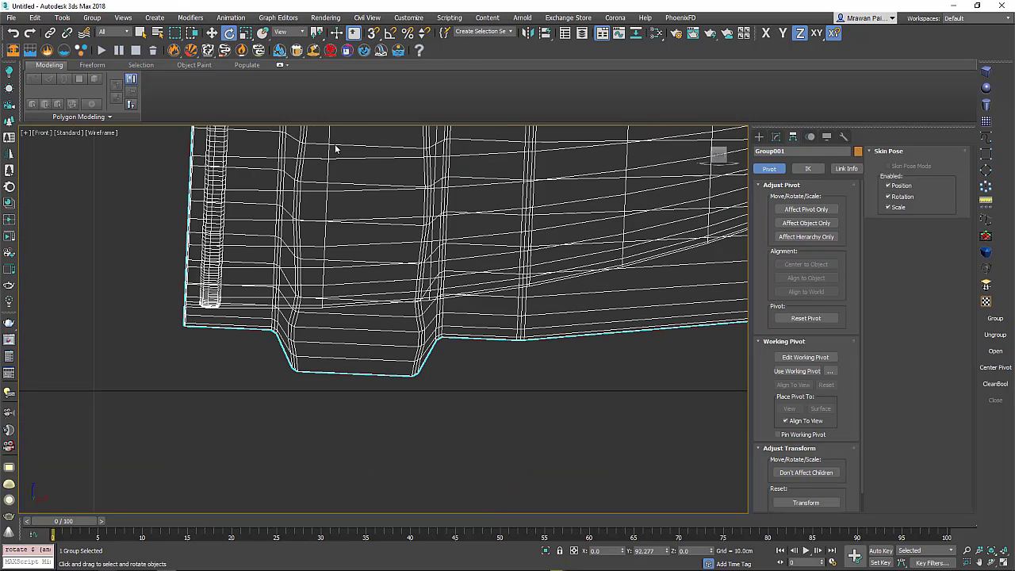
Step: Set Group001's Y rotation to 92.087 in the Rotate transform type-in
right_click(228, 36)
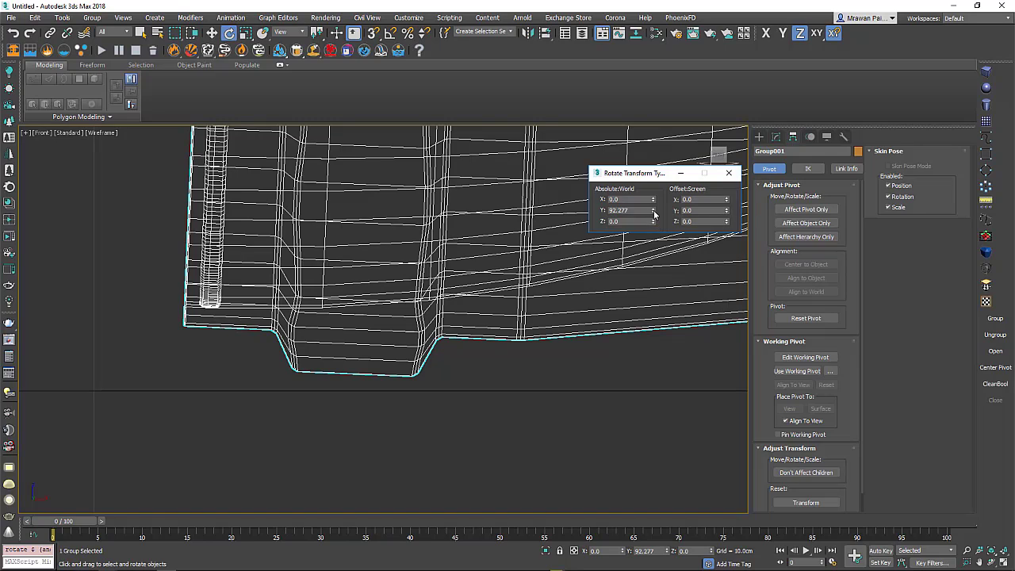
left_click_drag(654, 214, 659, 211)
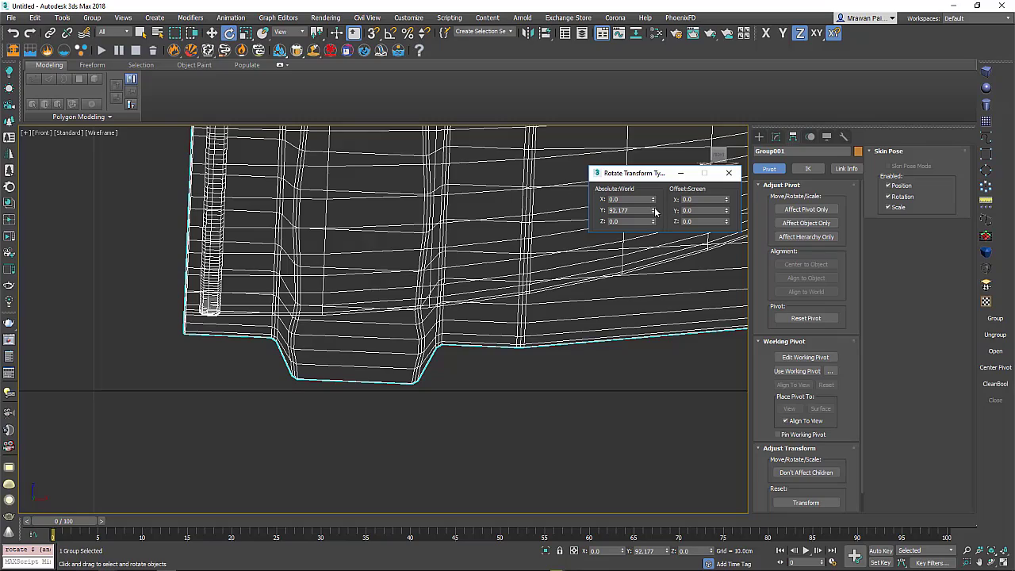
left_click_drag(655, 211, 657, 211)
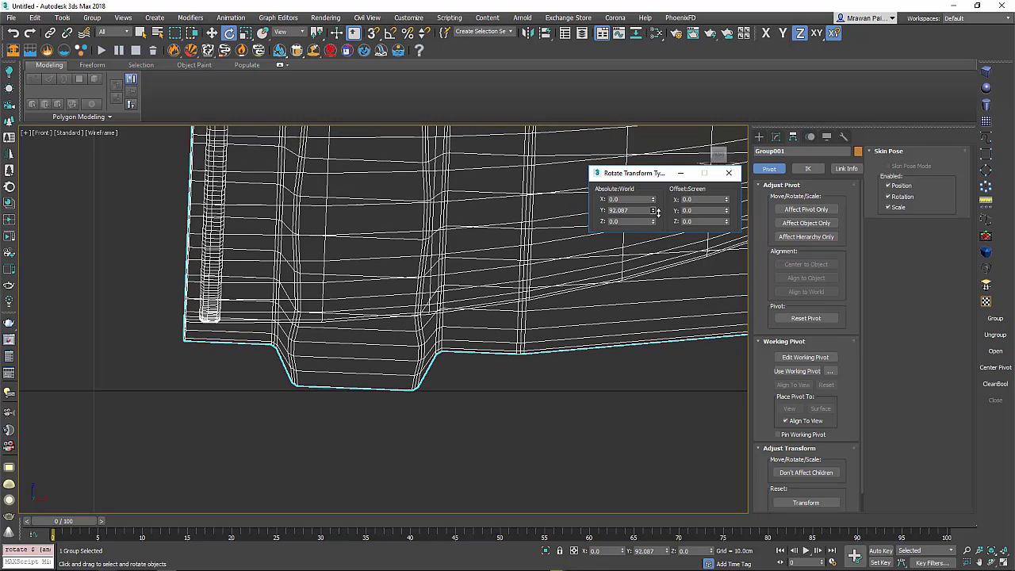
scroll(380, 394, "down", 2)
scroll(369, 397, "down", 2)
scroll(366, 397, "down", 3)
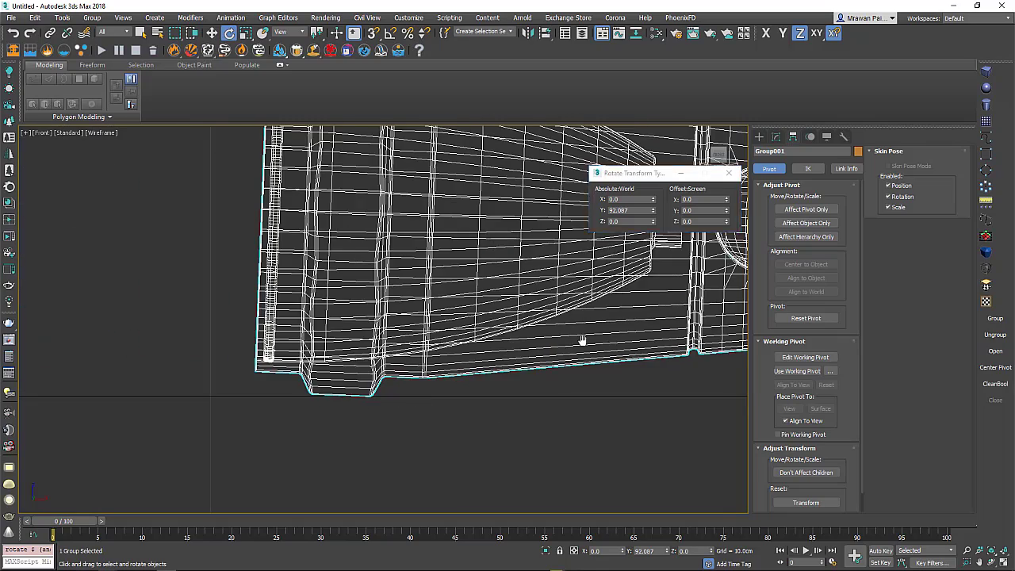
scroll(343, 346, "down", 4)
scroll(248, 349, "down", 3)
scroll(432, 368, "up", 4)
scroll(434, 369, "up", 4)
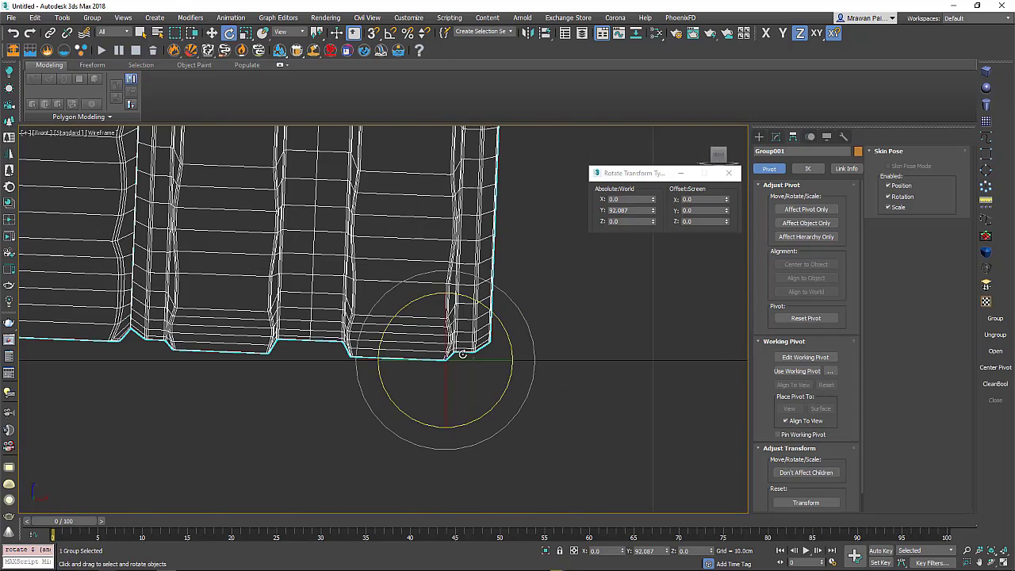
scroll(437, 368, "up", 4)
scroll(434, 367, "down", 2)
Step: Switch to Move, frame the level flashlight in a maximized Perspective view, and close the type-in
key("w")
scroll(420, 365, "down", 4)
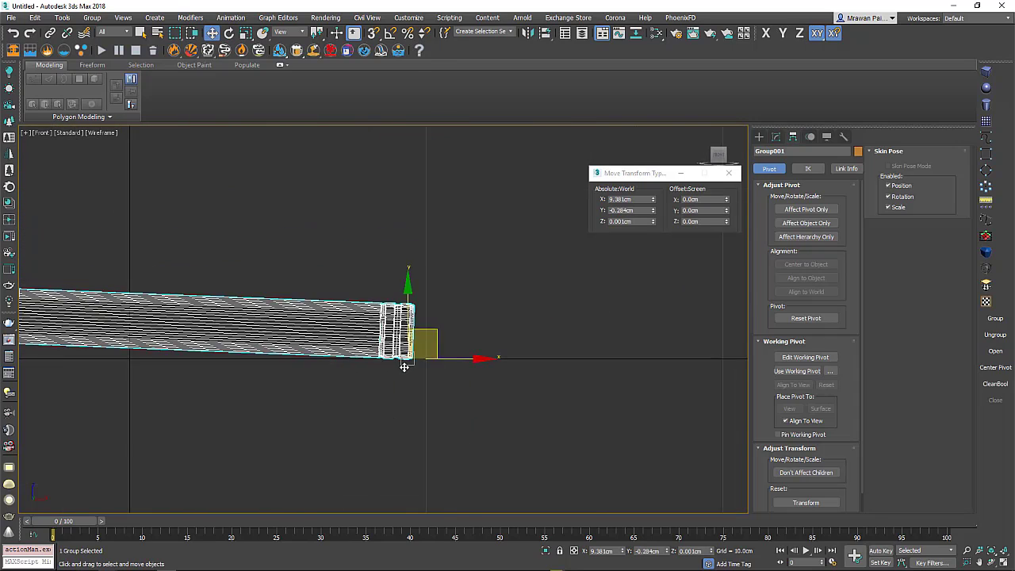
scroll(400, 364, "down", 3)
key("alt+w")
key("alt+w")
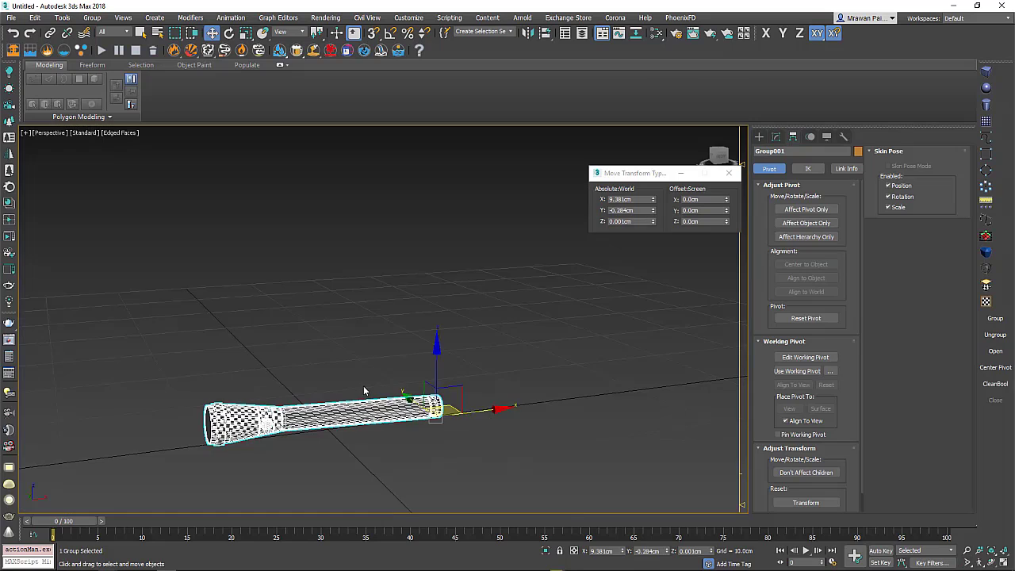
mouse_move(357, 371)
middle_mouse_down()
mouse_move(436, 304)
mouse_move(444, 367)
mouse_move(441, 296)
mouse_move(410, 272)
middle_mouse_up()
scroll(441, 296, "up", 2)
scroll(425, 291, "down", 3)
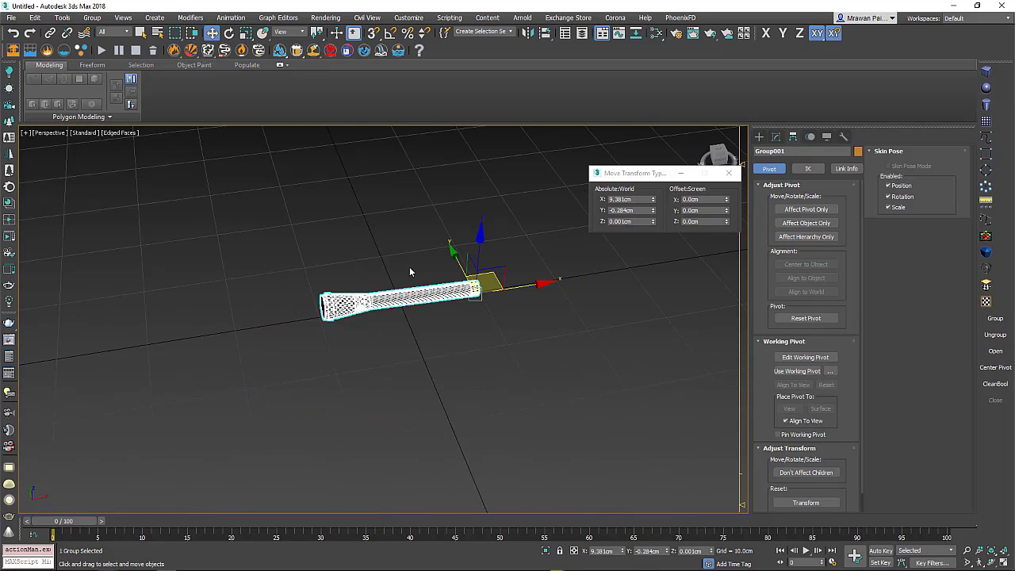
left_click(729, 173)
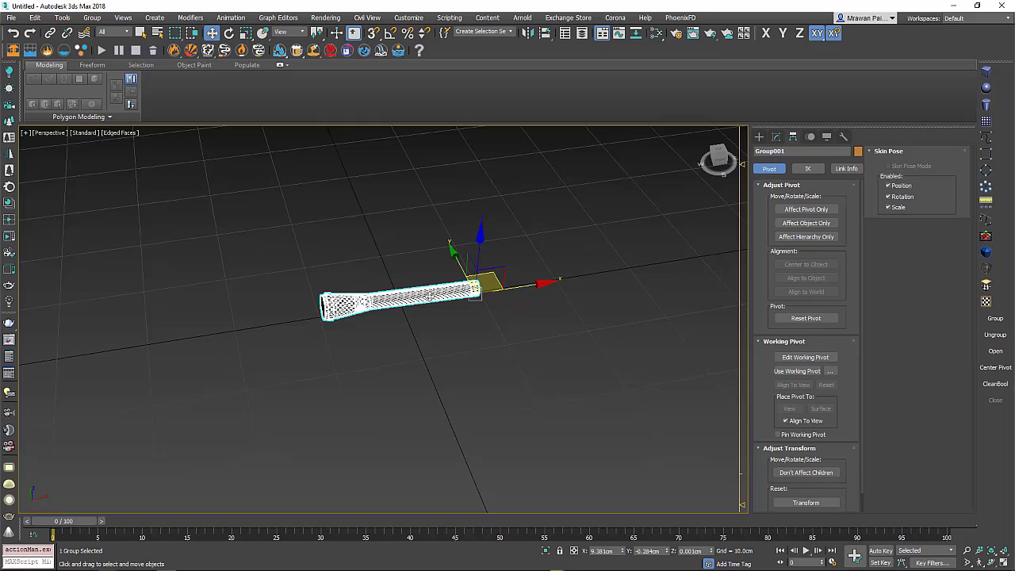
Step: Draw a large Plane001 beneath the flashlight, then reselect the flashlight group
left_click(985, 121)
scroll(476, 254, "down", 4)
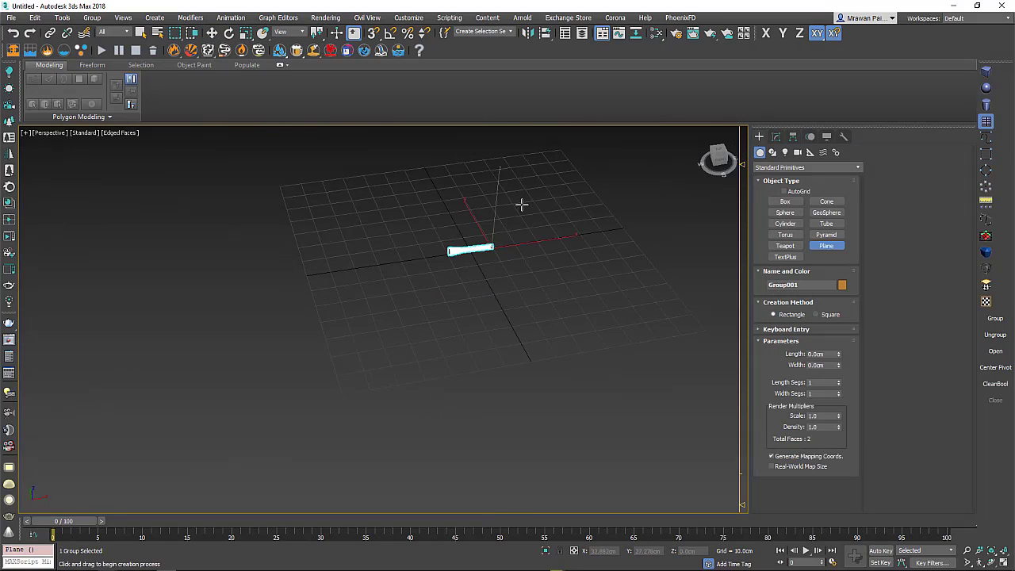
left_click_drag(516, 209, 375, 322)
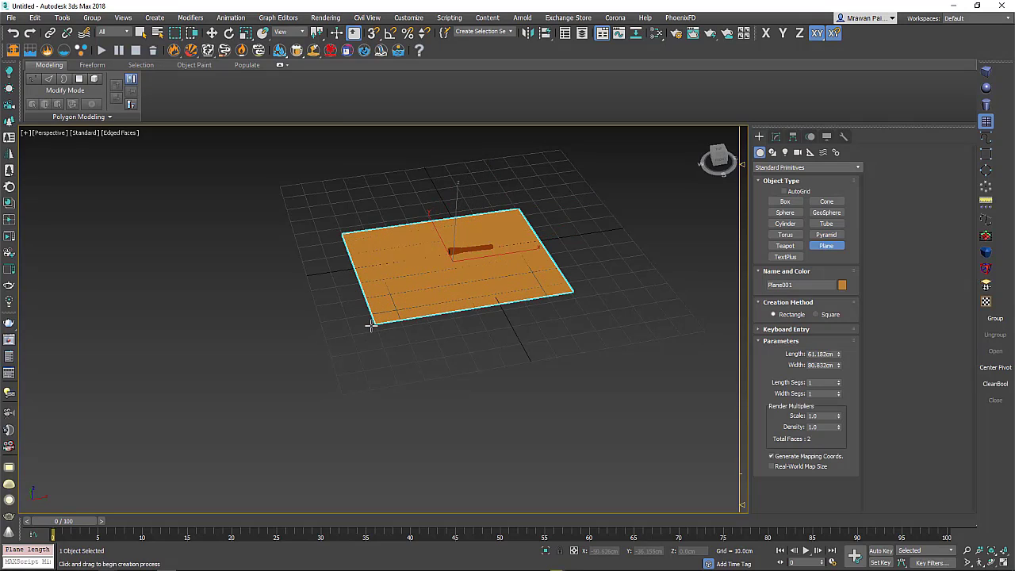
key("w")
scroll(444, 262, "up", 3)
scroll(428, 270, "up", 1)
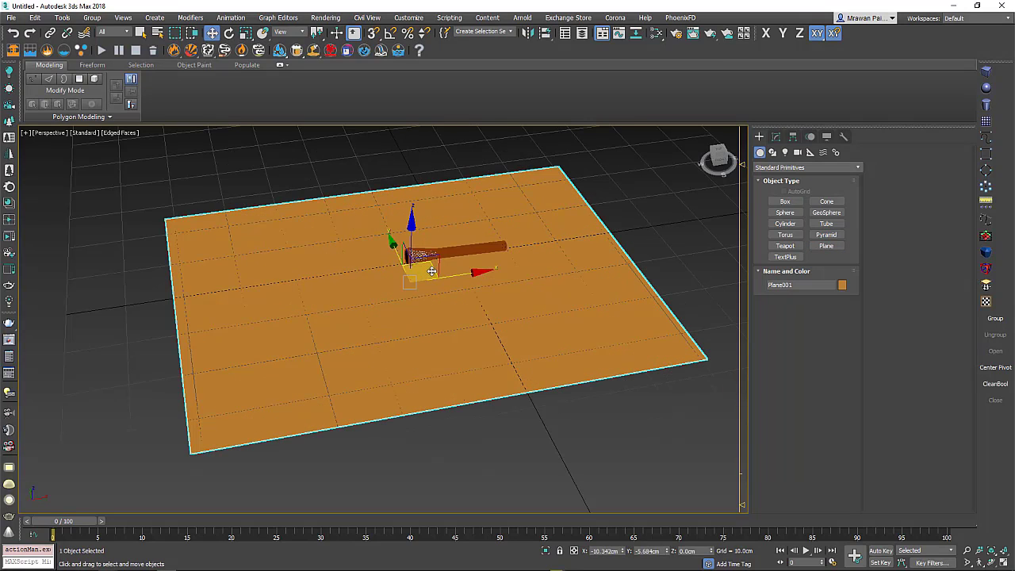
scroll(436, 285, "up", 4)
scroll(448, 316, "down", 2)
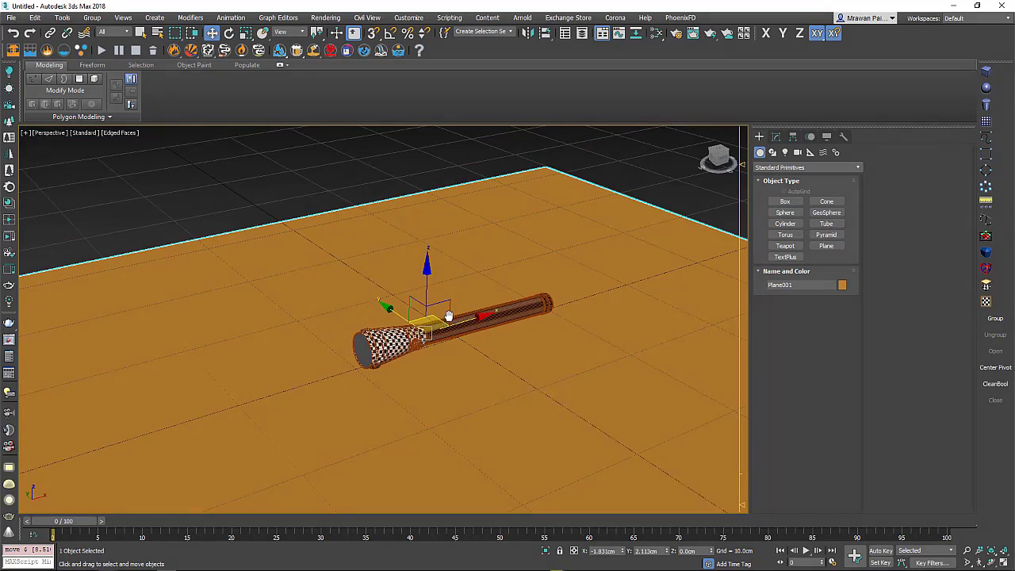
left_click(448, 315)
scroll(448, 331, "down", 2)
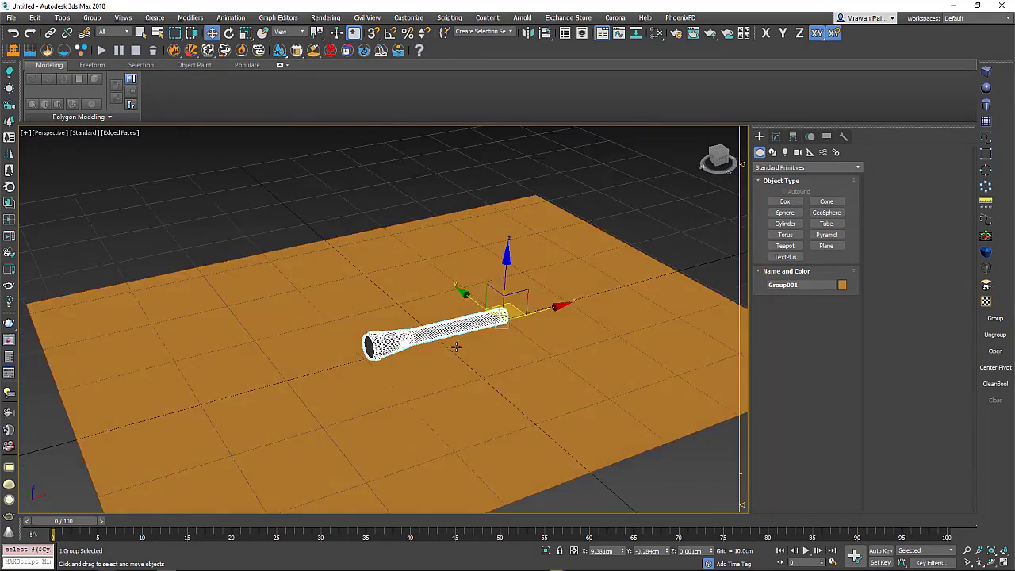
scroll(448, 331, "down", 3)
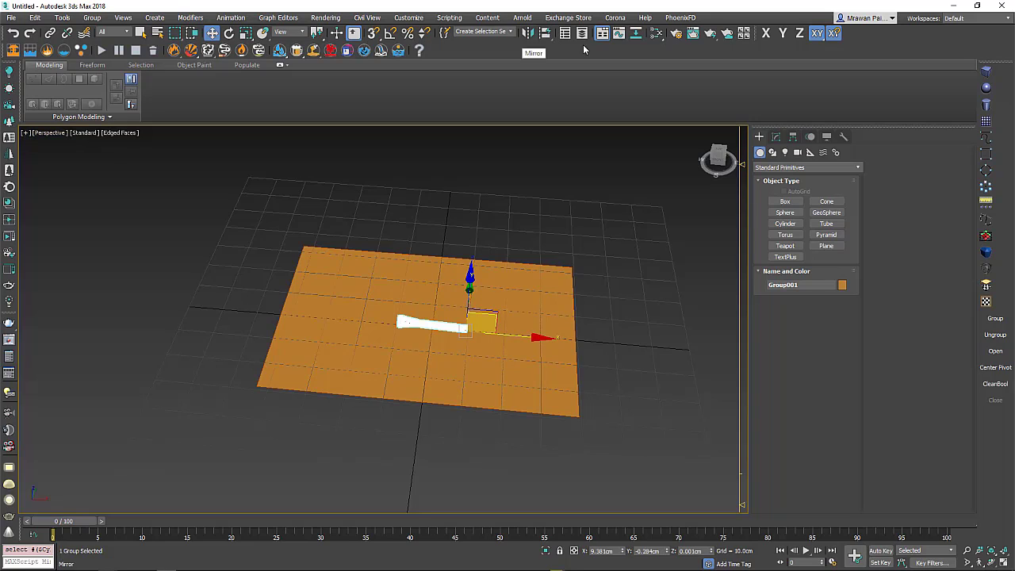
left_click(676, 33)
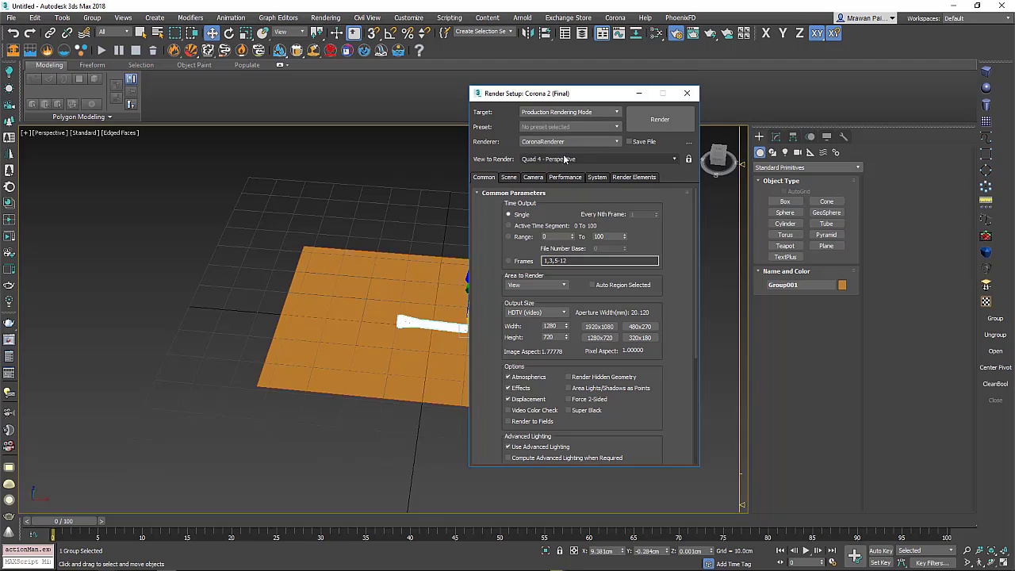
left_click(538, 143)
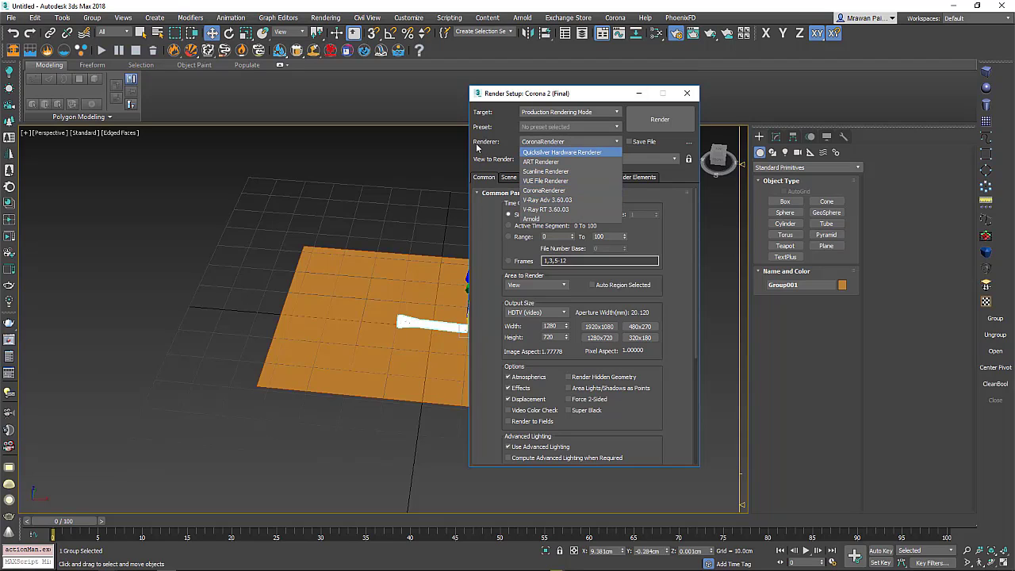
left_click(504, 145)
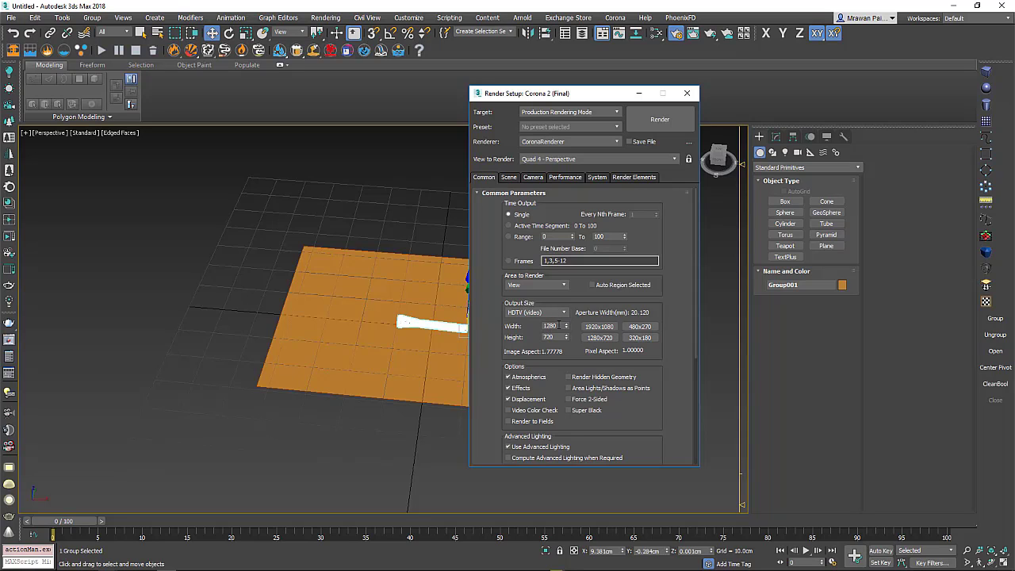
left_click_drag(557, 326, 523, 326)
left_click_drag(581, 95, 450, 93)
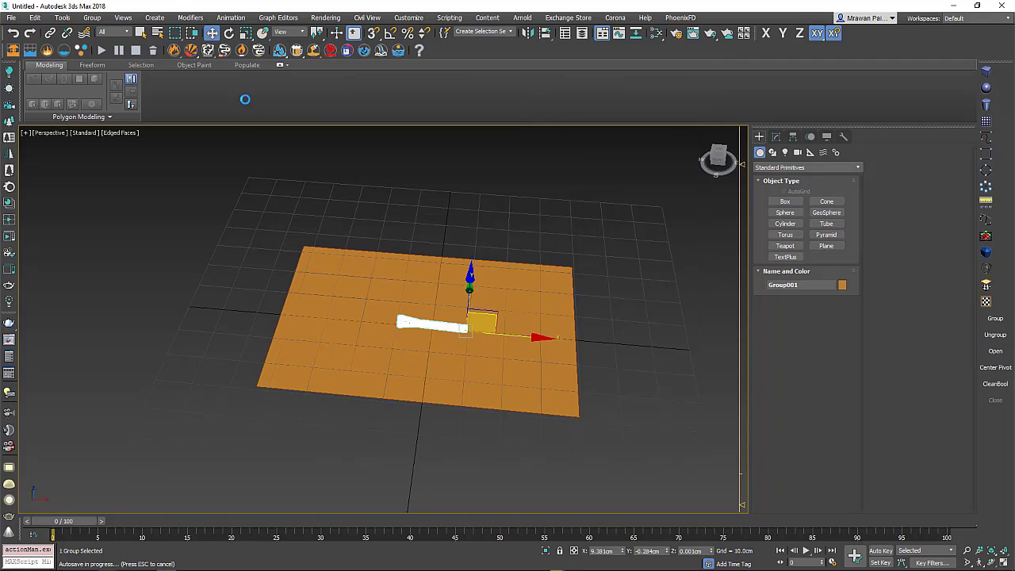
Step: Draw a Rectangle-shaped Corona light over the plane and raise it above the plane
left_click(10, 71)
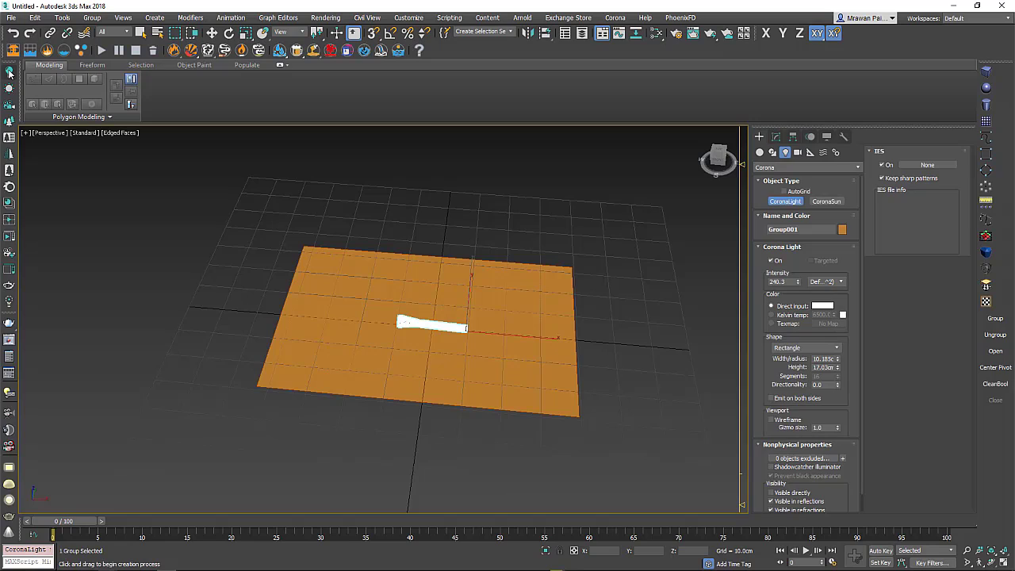
left_click(807, 348)
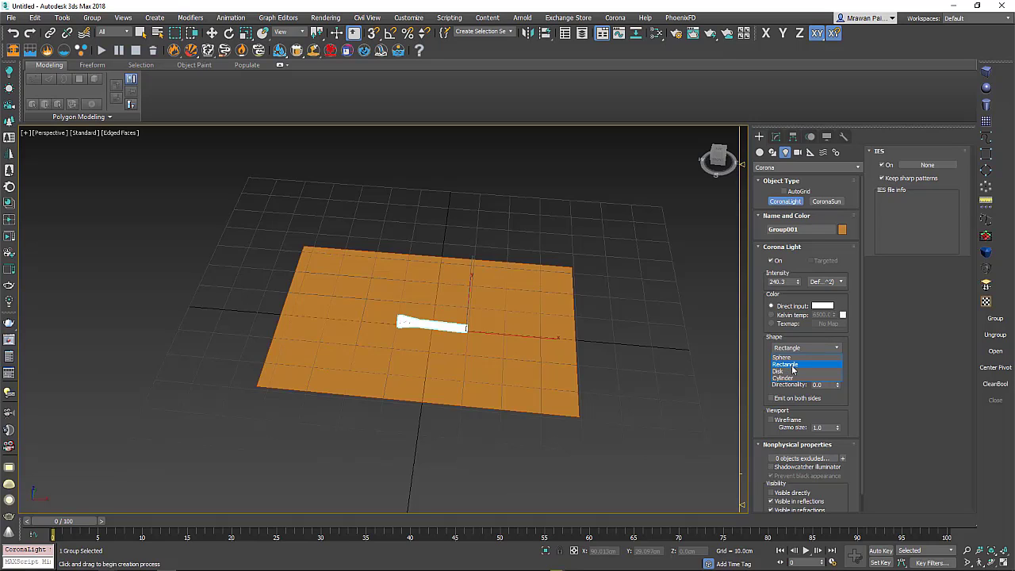
left_click(769, 356)
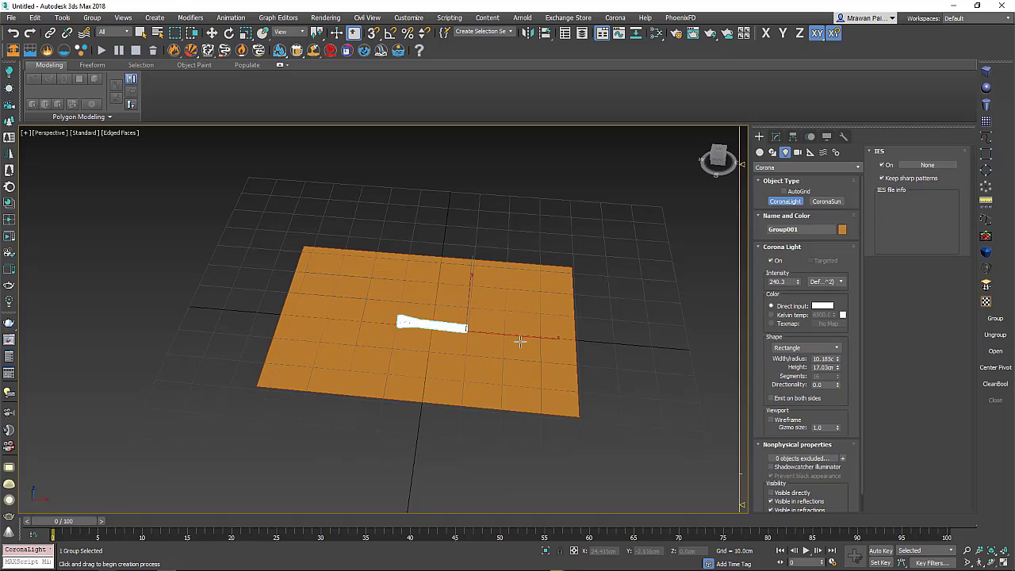
mouse_move(520, 338)
middle_mouse_down()
mouse_move(523, 346)
mouse_move(471, 309)
middle_mouse_up()
left_click_drag(454, 312, 419, 316)
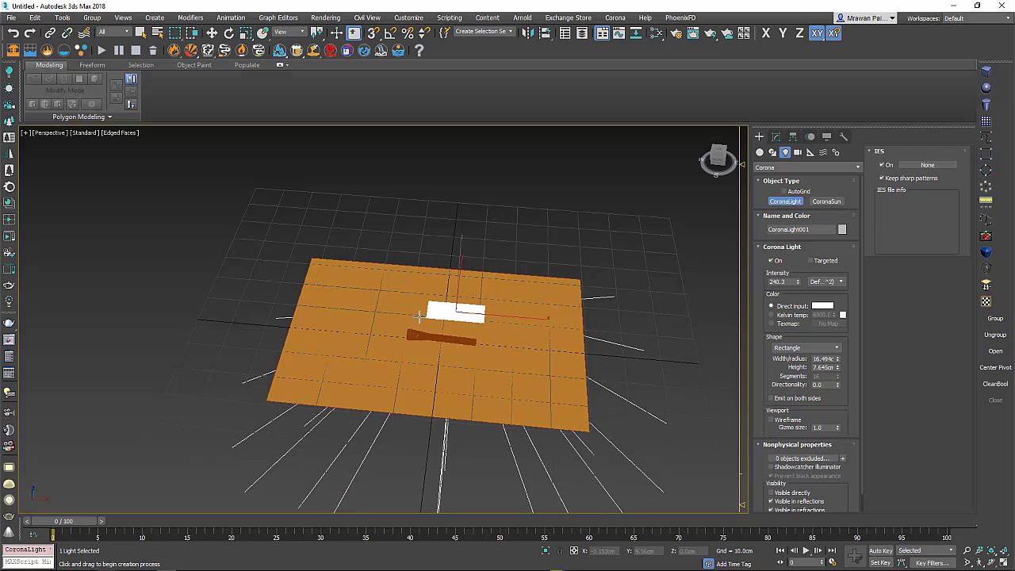
key("w")
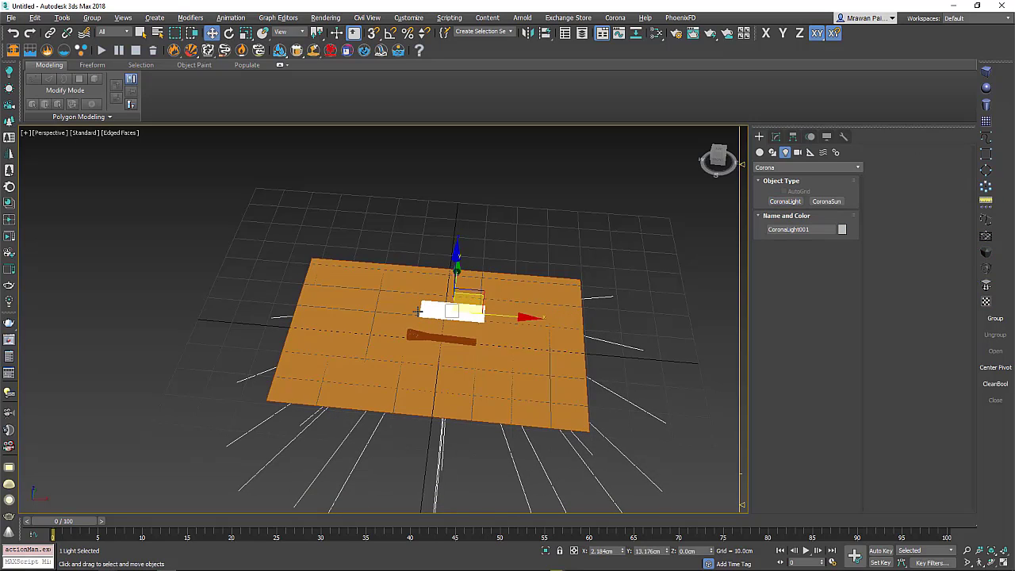
middle_click_drag(418, 312, 444, 286, "alt")
left_click_drag(453, 262, 449, 222)
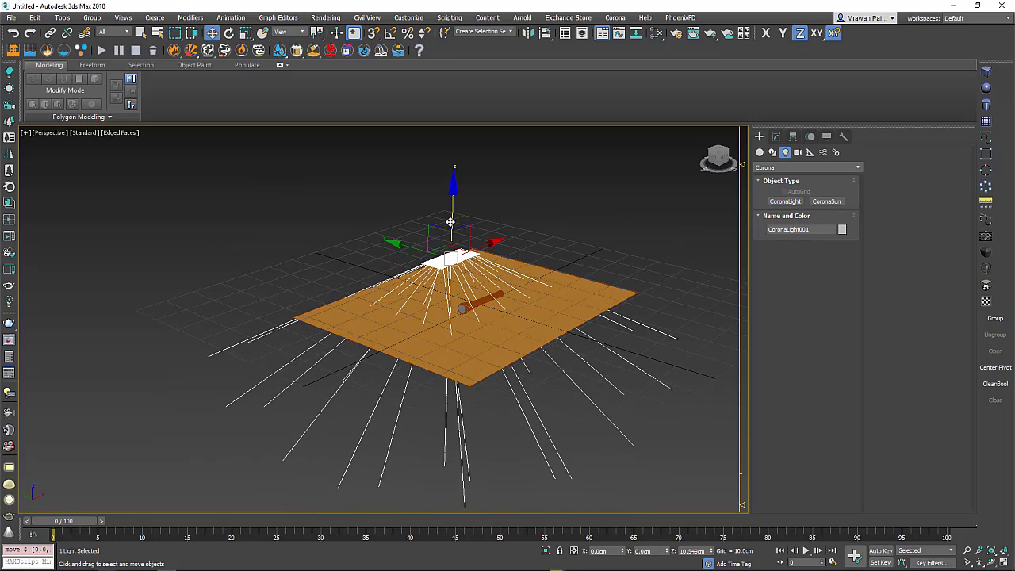
Step: Tilt the light to about -72 degrees and slide it to the left, angled toward the flashlight
key("e")
mouse_move(505, 248)
left_mouse_down()
mouse_move(501, 236)
mouse_move(498, 247)
left_mouse_up()
middle_click_drag(498, 247, 400, 252, "alt")
key("w")
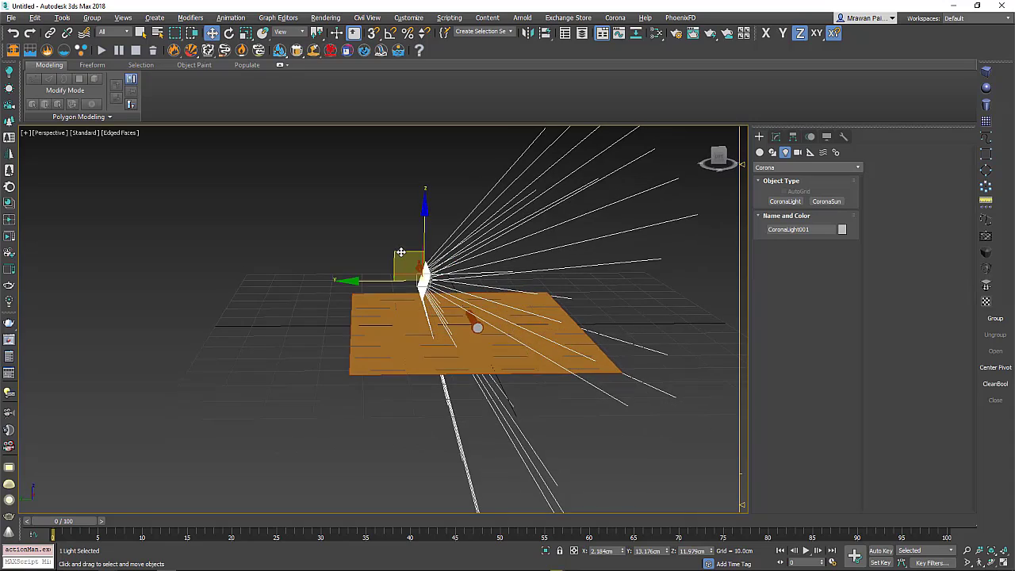
left_click_drag(401, 252, 184, 268)
key("e")
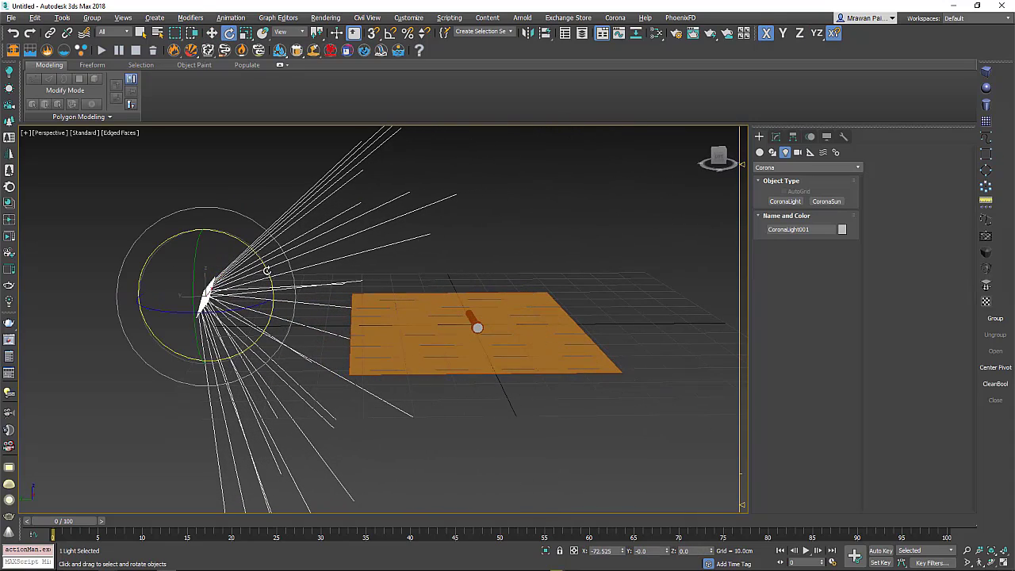
left_click_drag(267, 271, 261, 267)
key("w")
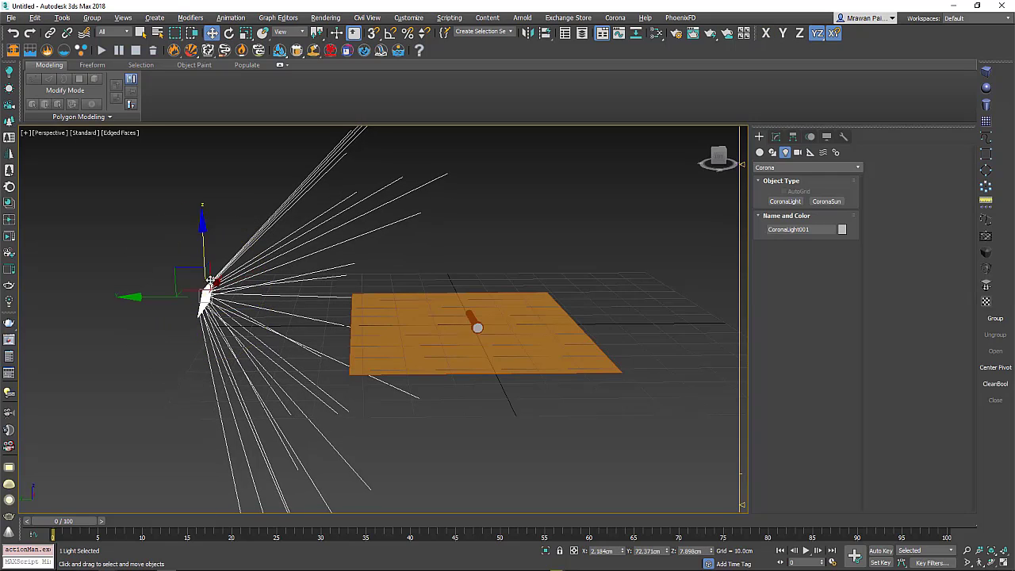
Step: Shift-drag the light to start a copy named CoronaLight002
scroll(315, 298, "down", 5)
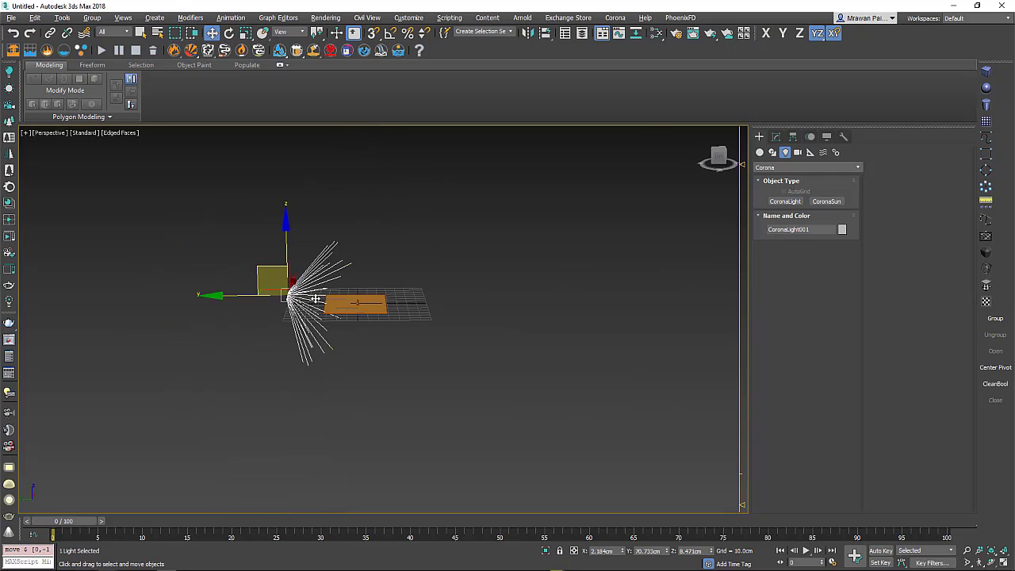
middle_click_drag(316, 298, 254, 277, "alt")
scroll(254, 278, "up", 2)
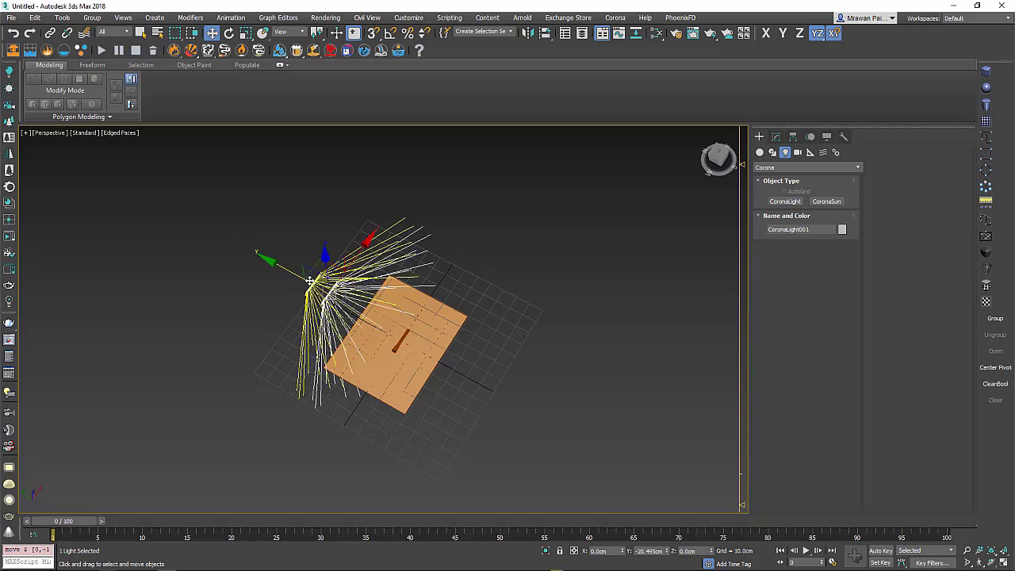
left_click_drag(309, 280, 419, 344, "shift")
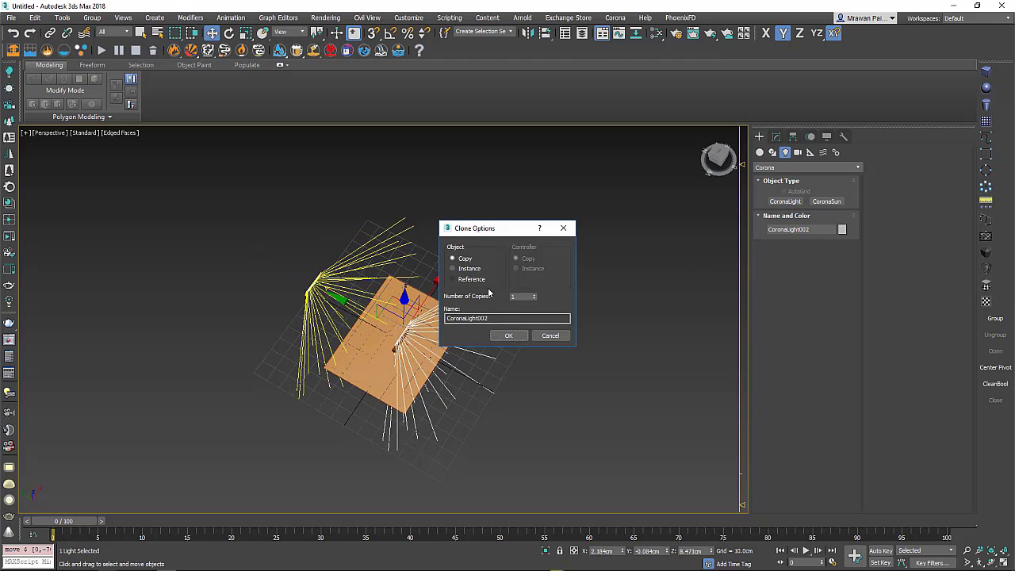
Step: Confirm the CoronaLight002 copy, rotate it toward the plane and move it up and right
left_click(508, 336)
key("e")
left_click_drag(446, 381, 328, 385)
key("w")
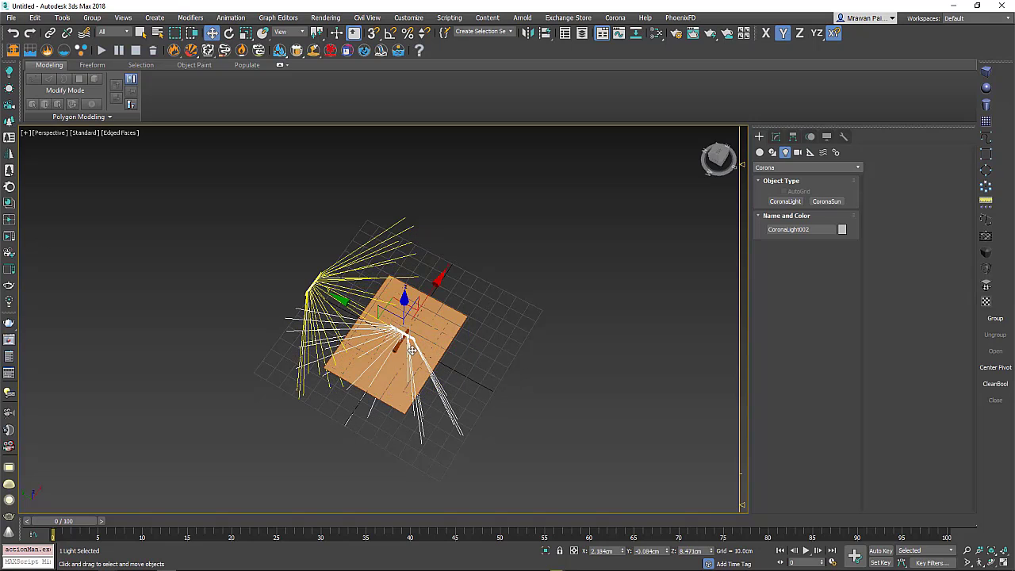
left_click_drag(412, 349, 457, 250)
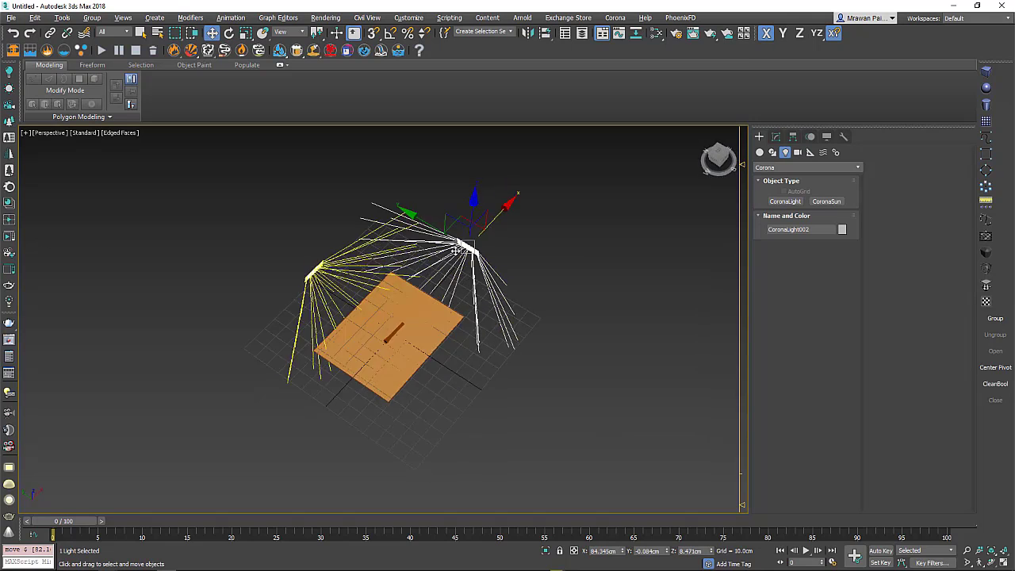
Step: Tilt CoronaLight002 about its Y axis toward the flashlight, then select the orange ground plane
middle_click_drag(457, 251, 508, 254, "alt")
key("e")
left_click_drag(507, 252, 485, 204)
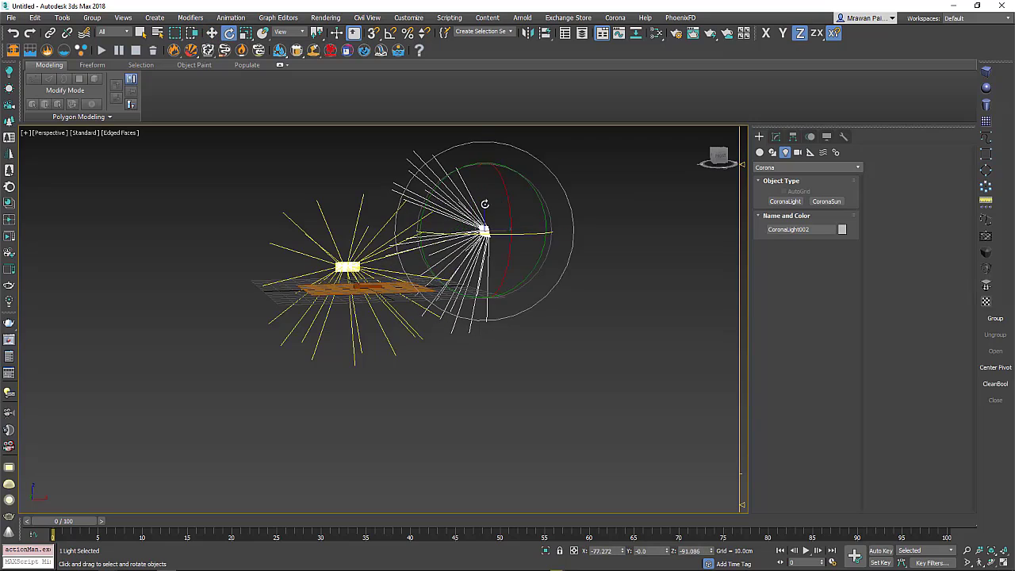
left_click_drag(433, 181, 436, 203)
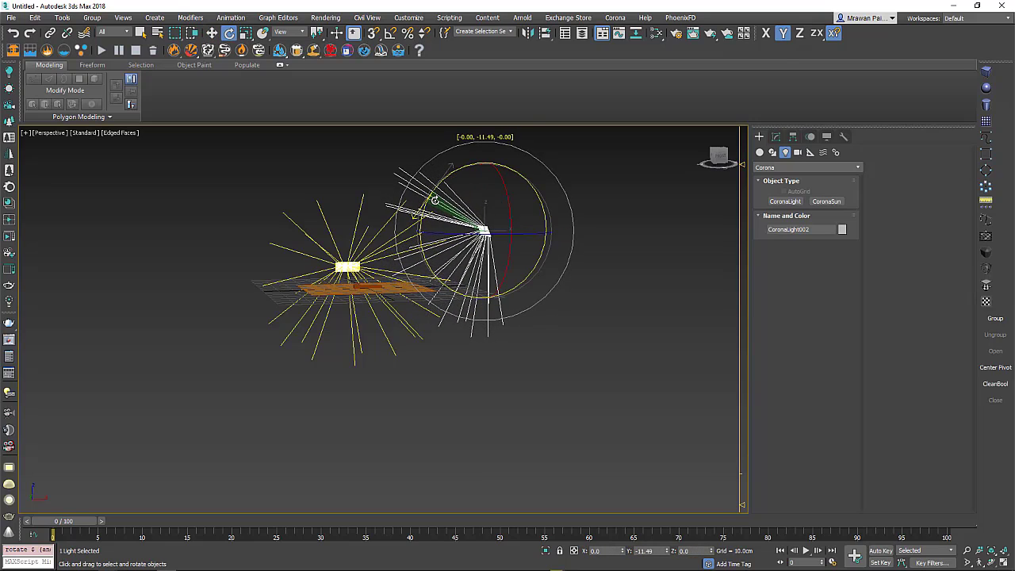
scroll(365, 293, "up", 3)
middle_click_drag(373, 301, 389, 325, "alt")
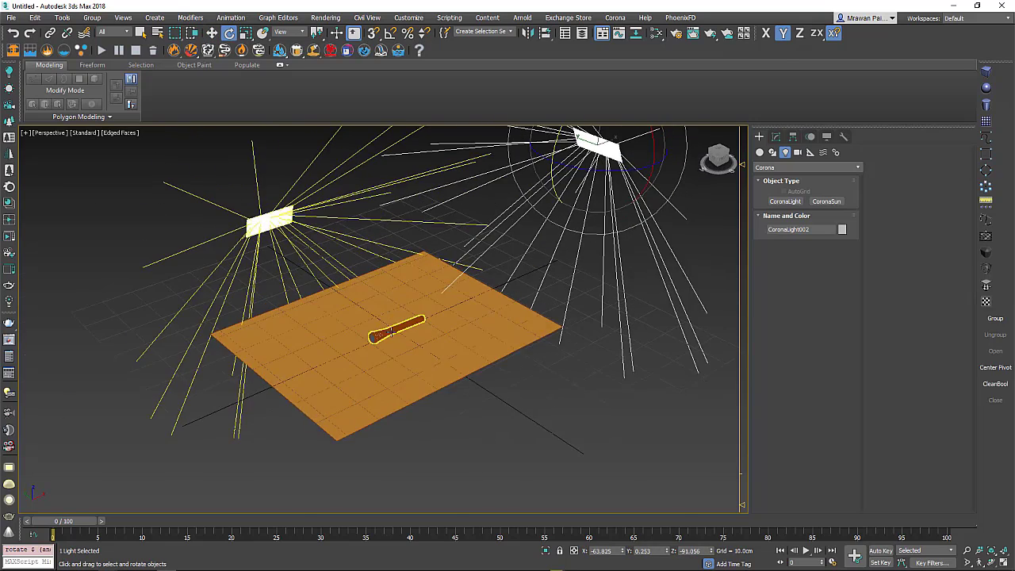
scroll(394, 337, "up", 5)
scroll(393, 337, "down", 2)
scroll(393, 337, "down", 3)
scroll(393, 333, "down", 4)
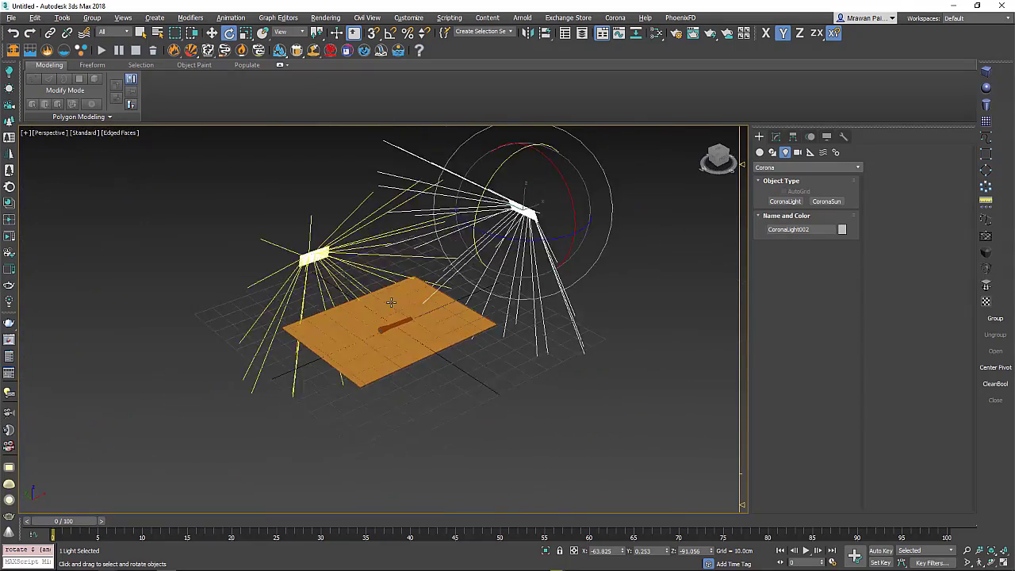
scroll(393, 324, "up", 4)
scroll(394, 324, "up", 4)
scroll(389, 314, "up", 1)
scroll(380, 317, "up", 2)
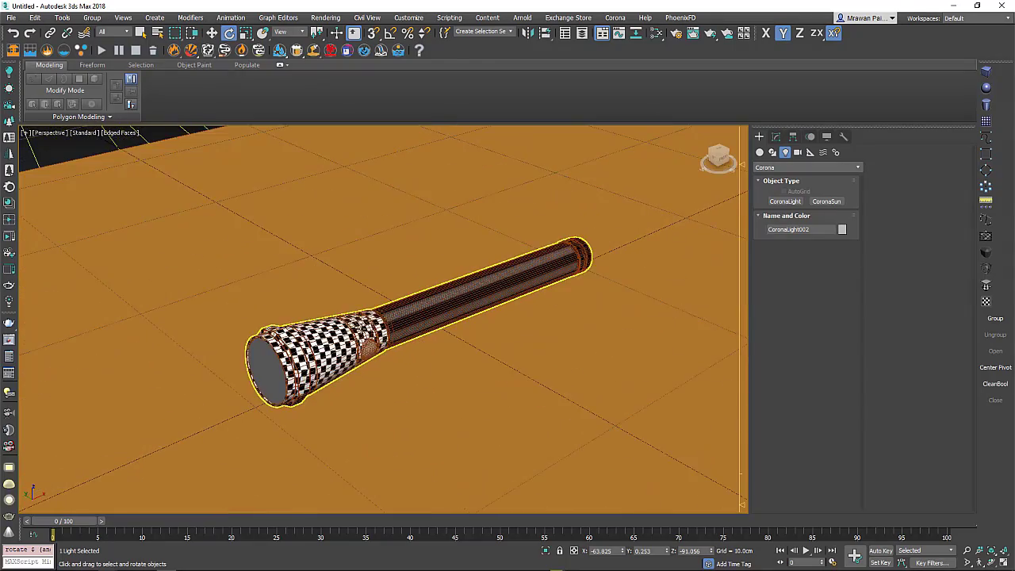
scroll(360, 323, "up", 2)
left_click(139, 268)
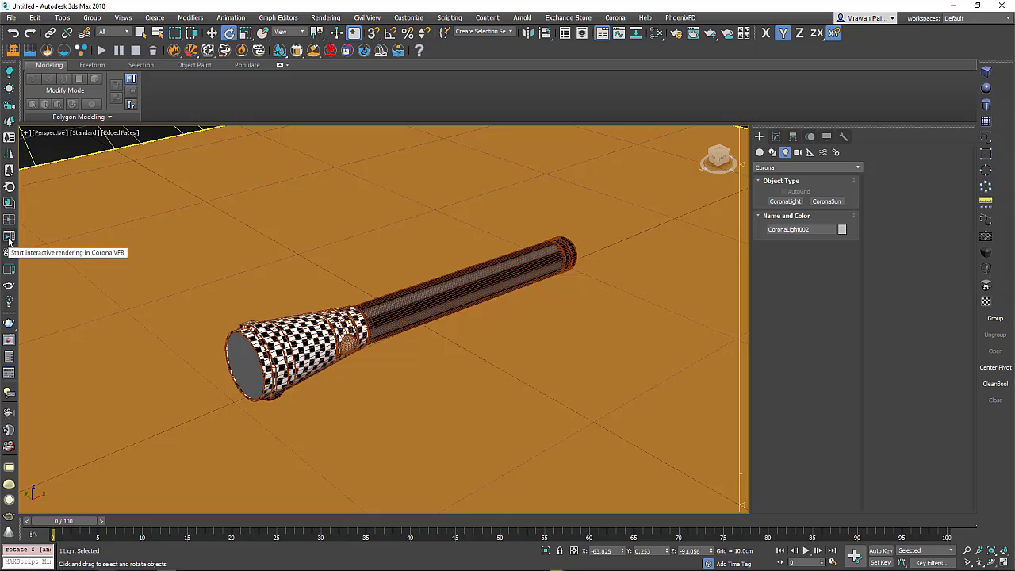
Step: Launch Corona interactive rendering and park the frame buffer window at the upper right
left_click(9, 240)
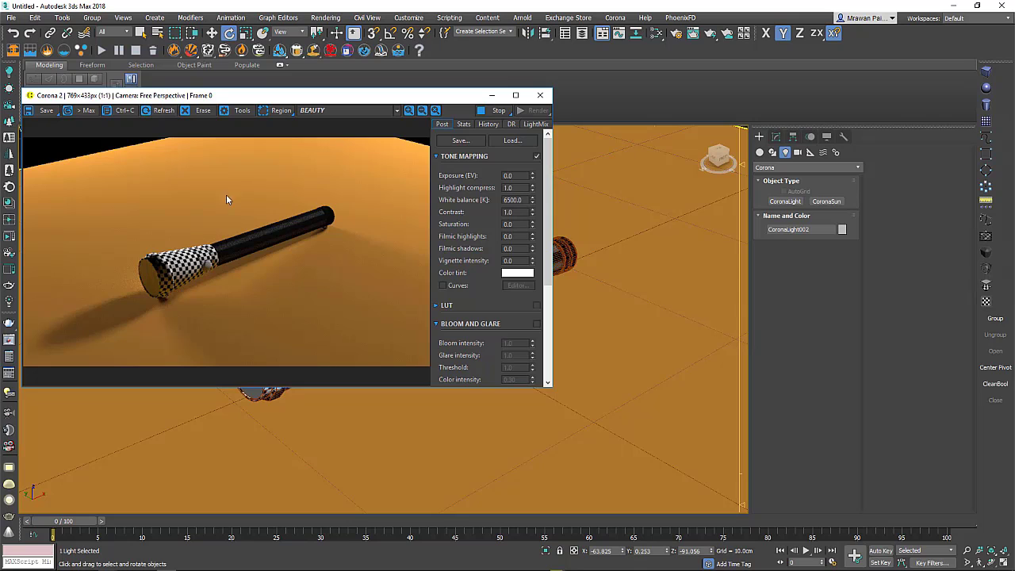
left_click_drag(255, 96, 740, 63)
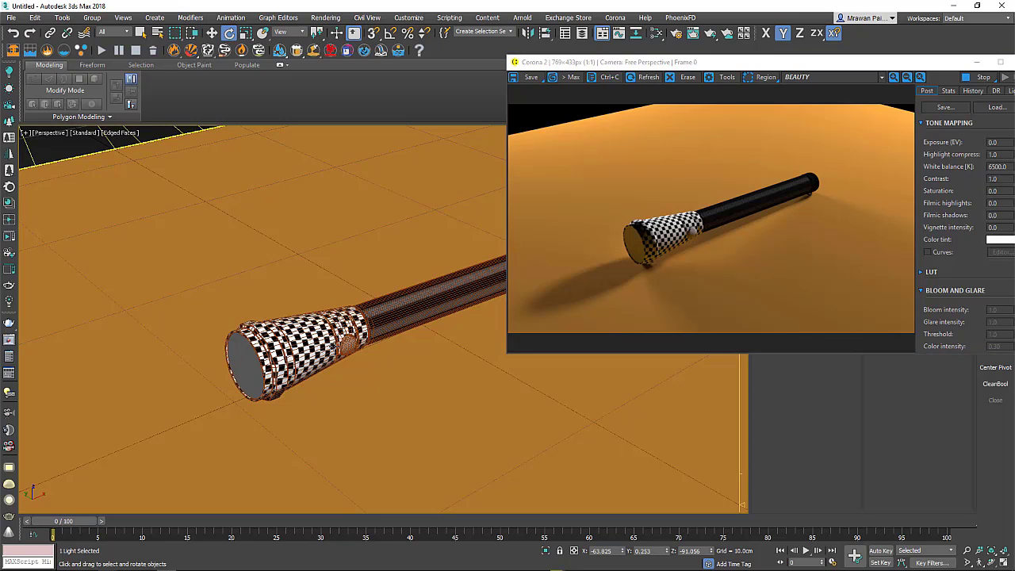
Step: Open the Slate Material Editor, add a new node view named 'Corona mt', and call up its node menu
key("m")
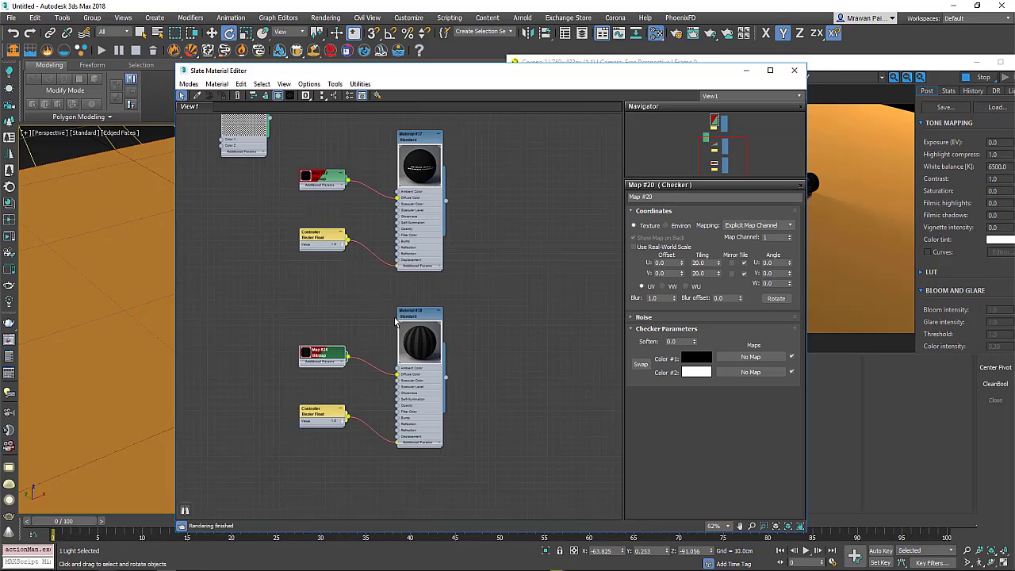
scroll(300, 143, "down", 2)
scroll(300, 143, "down", 1)
right_click(244, 107)
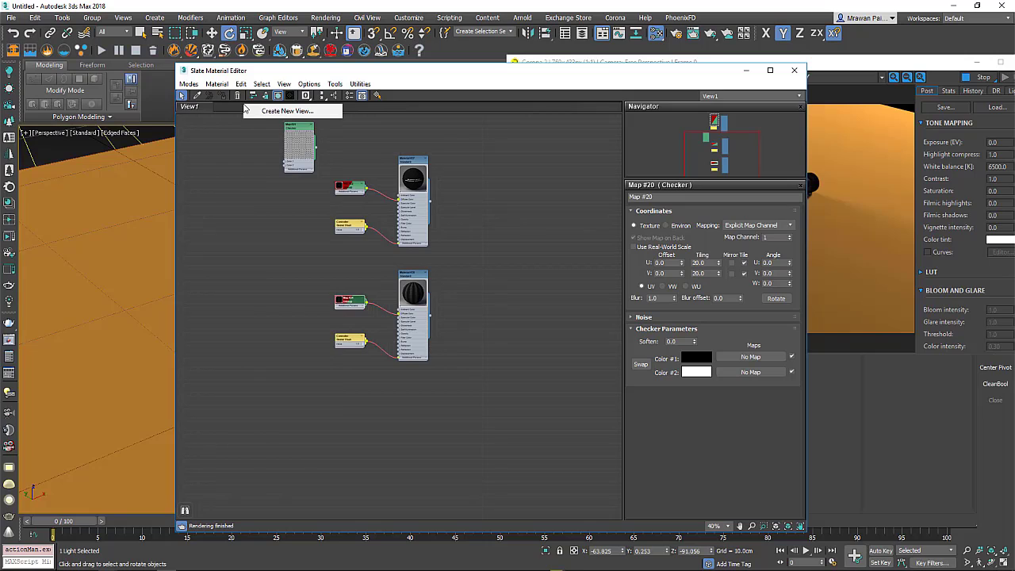
left_click(271, 115)
type("Corona m")
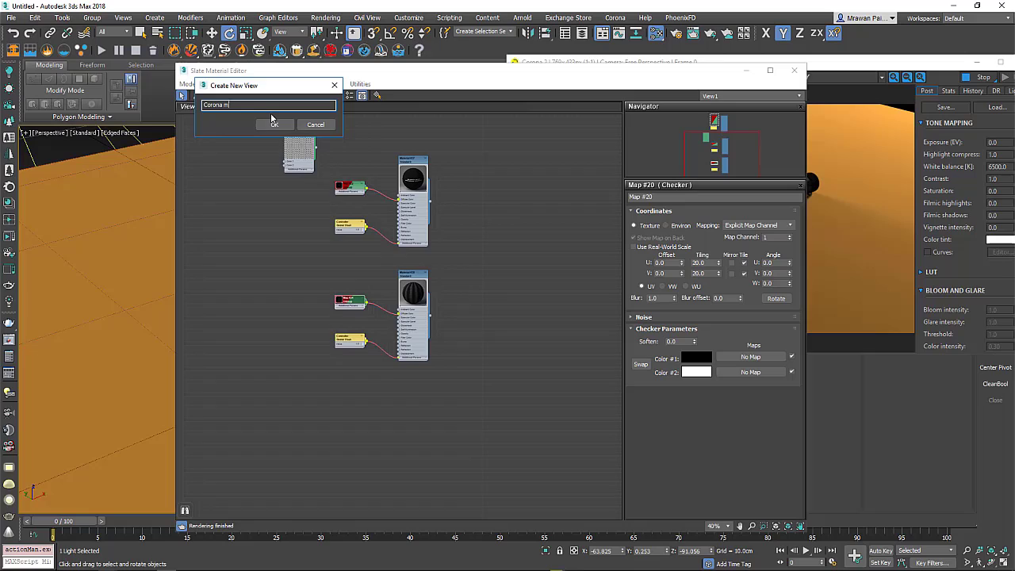
type("t")
key("Return")
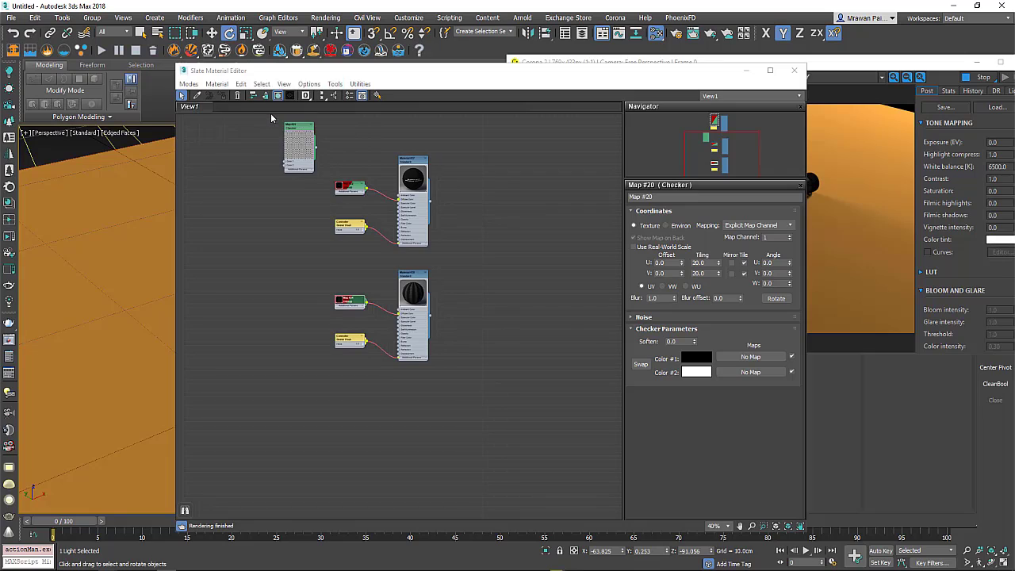
right_click(322, 184)
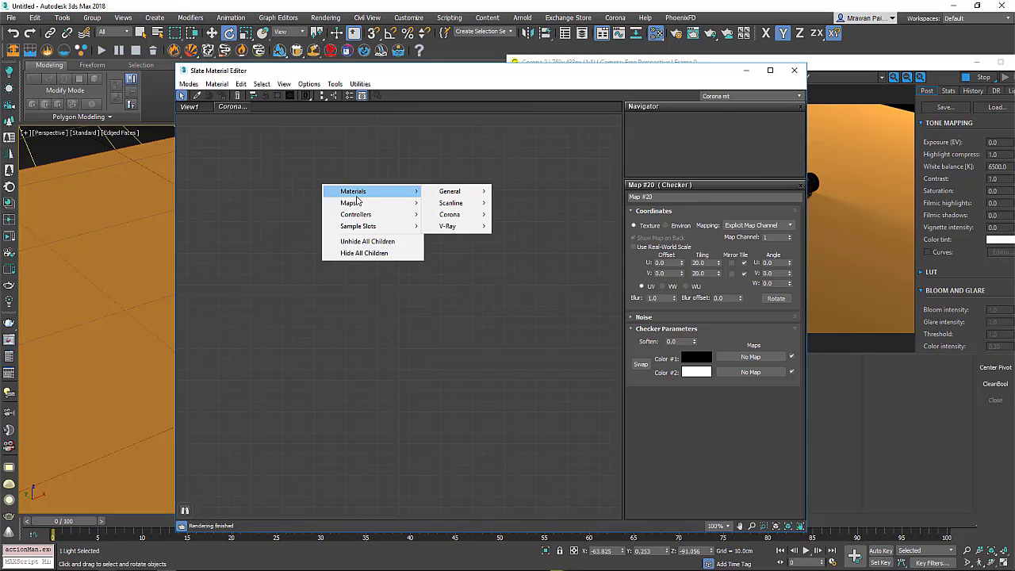
mouse_move(354, 191)
mouse_move(449, 214)
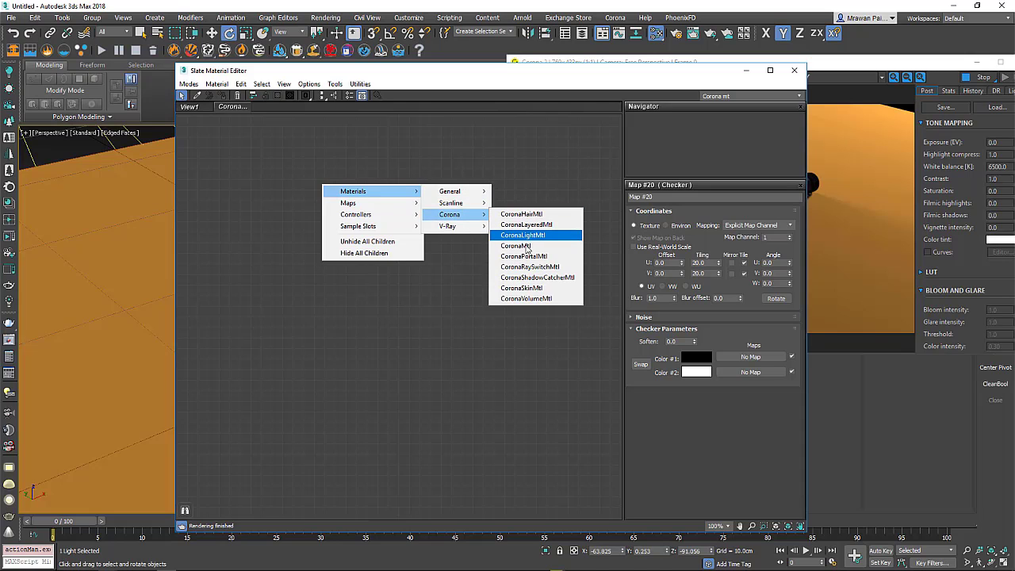
Step: Add a new CoronaMtl node, Material #39, and open its parameters
left_click(525, 246)
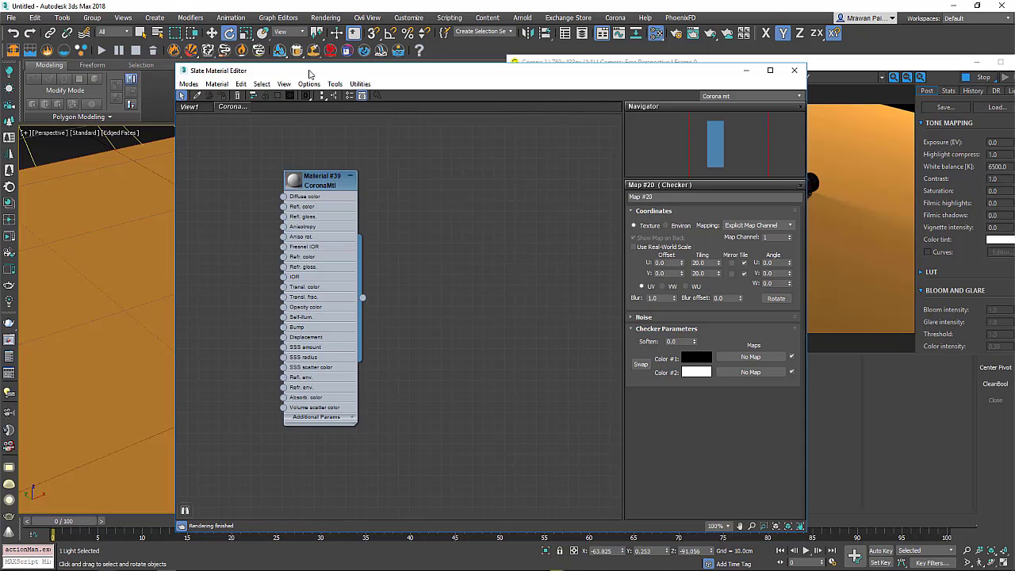
left_click_drag(306, 75, 500, 101)
left_click(491, 207)
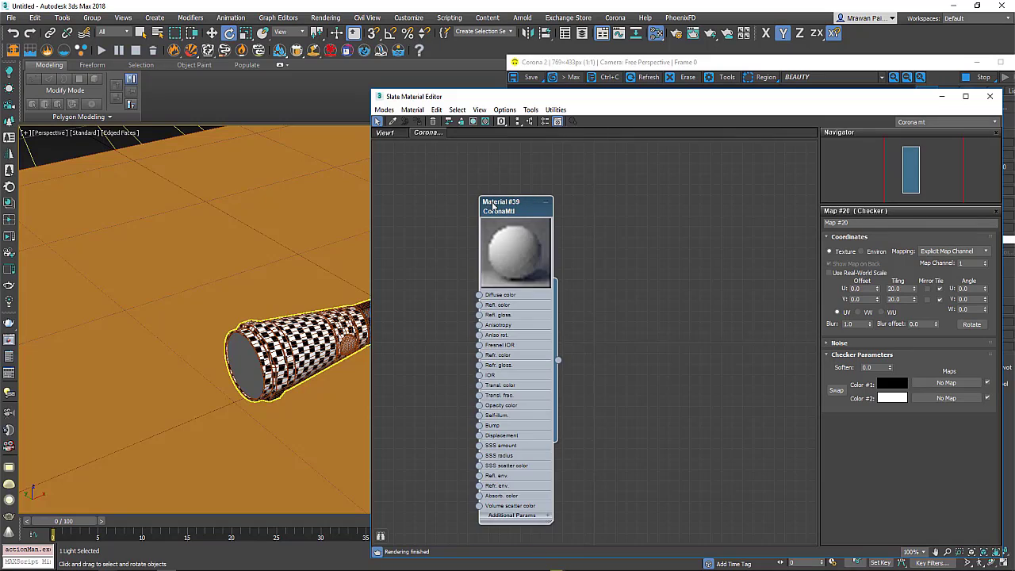
left_click_drag(506, 211, 594, 184)
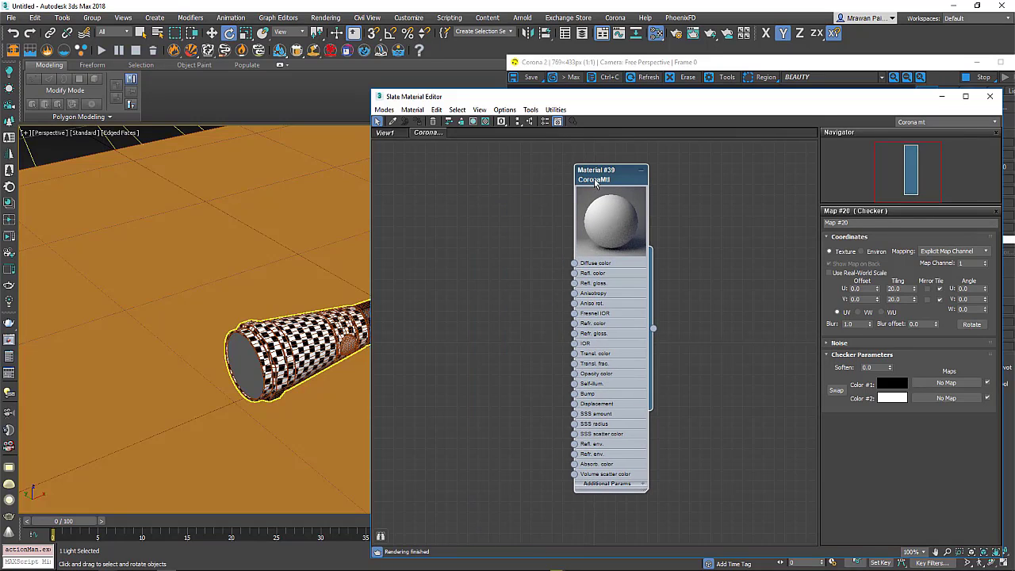
double_click(594, 182)
double_click(593, 185)
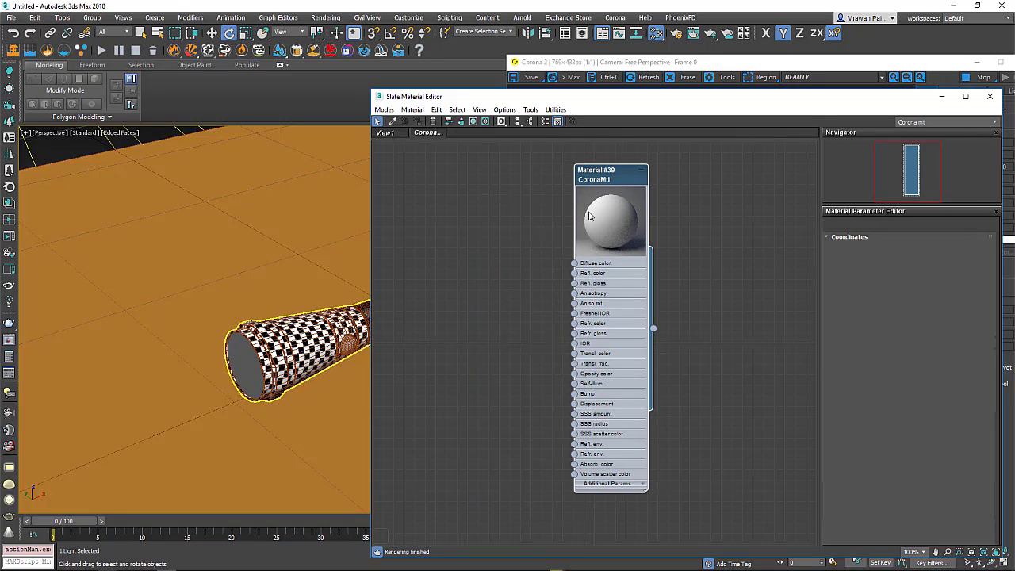
mouse_move(326, 293)
middle_mouse_down("alt")
mouse_move(256, 265)
mouse_move(267, 272)
mouse_move(226, 280)
mouse_move(238, 269)
middle_mouse_up("alt")
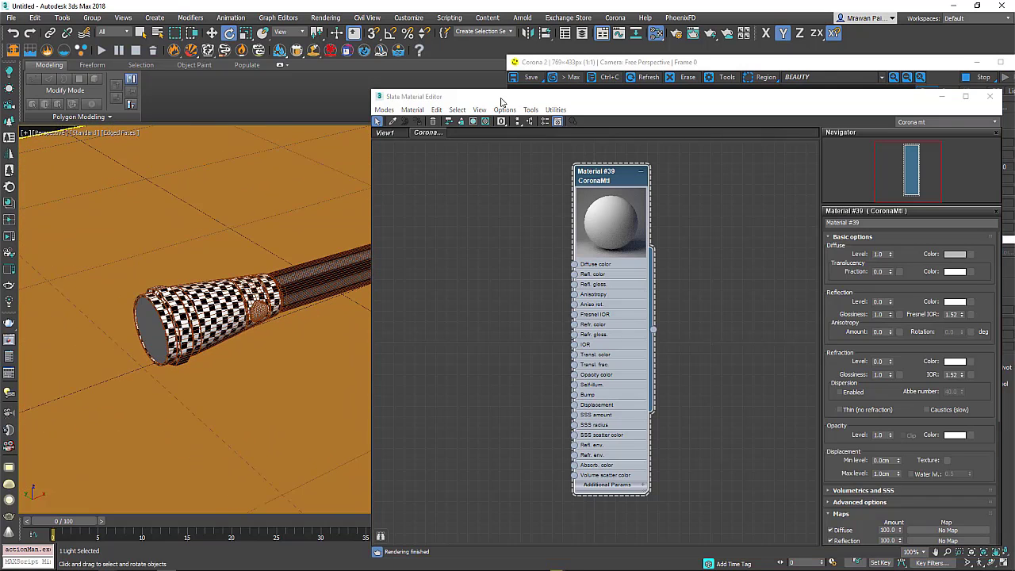
left_click_drag(501, 102, 698, 113)
Step: Ungroup the flashlight and select its end cap
left_click(493, 217)
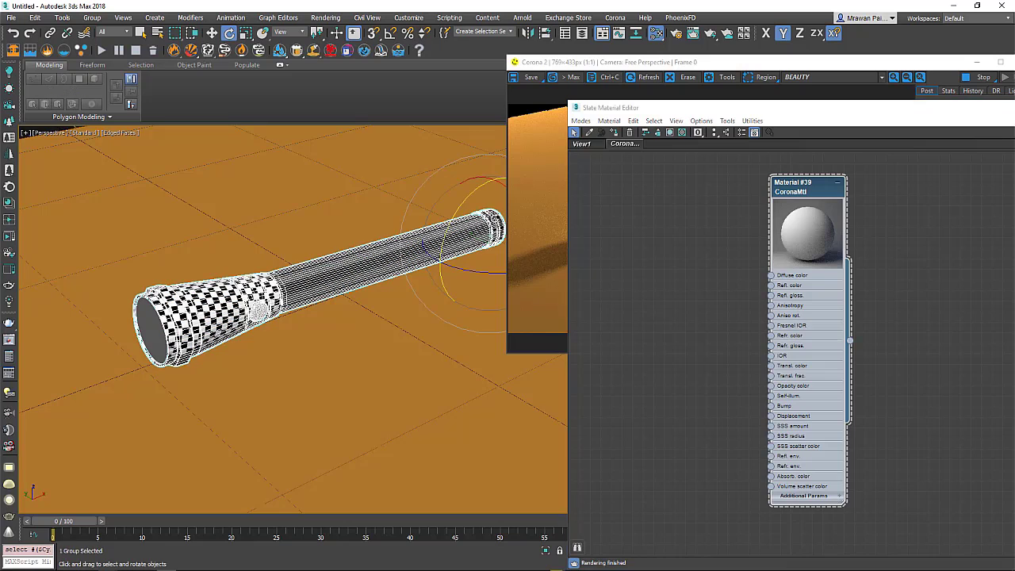
left_click_drag(713, 107, 372, 133)
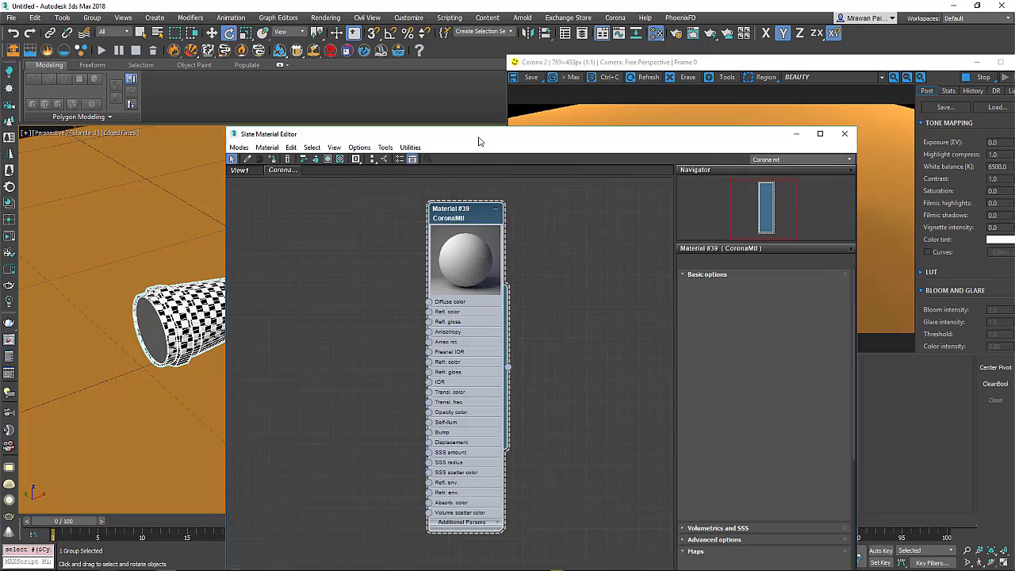
mouse_move(720, 135)
left_mouse_down()
mouse_move(595, 78)
mouse_move(654, 281)
left_mouse_up()
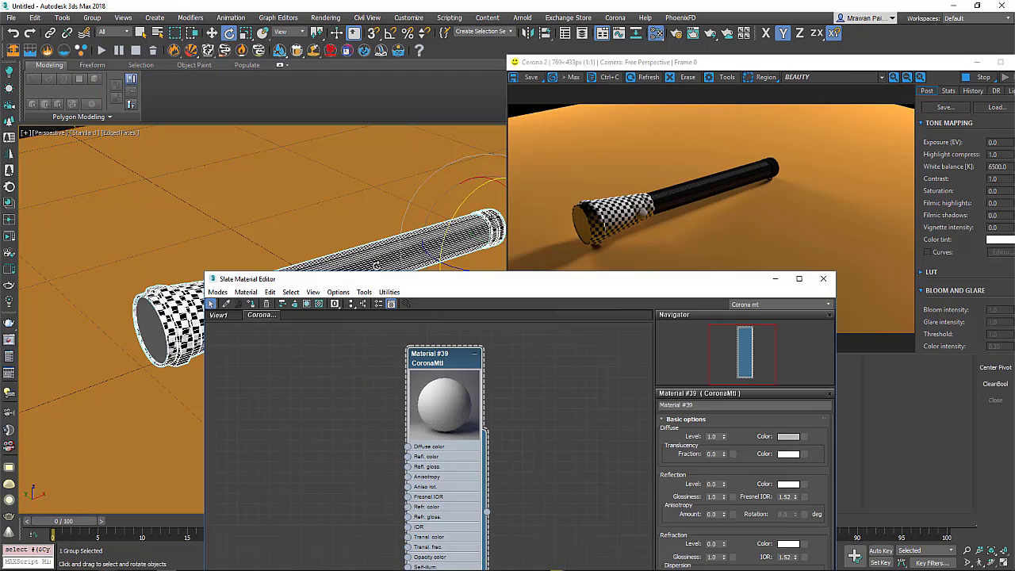
left_click(92, 17)
left_click(97, 50)
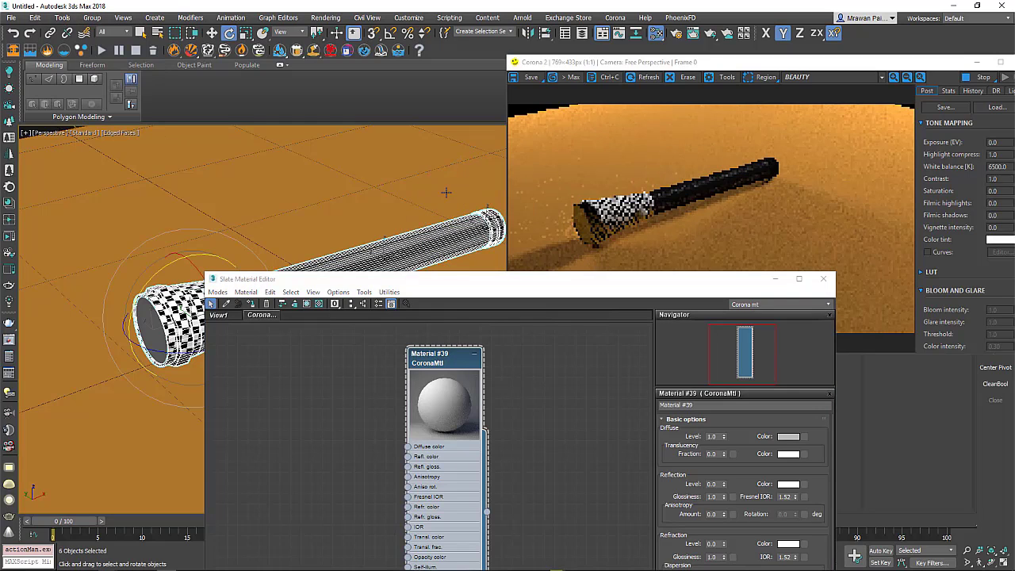
left_click(485, 225)
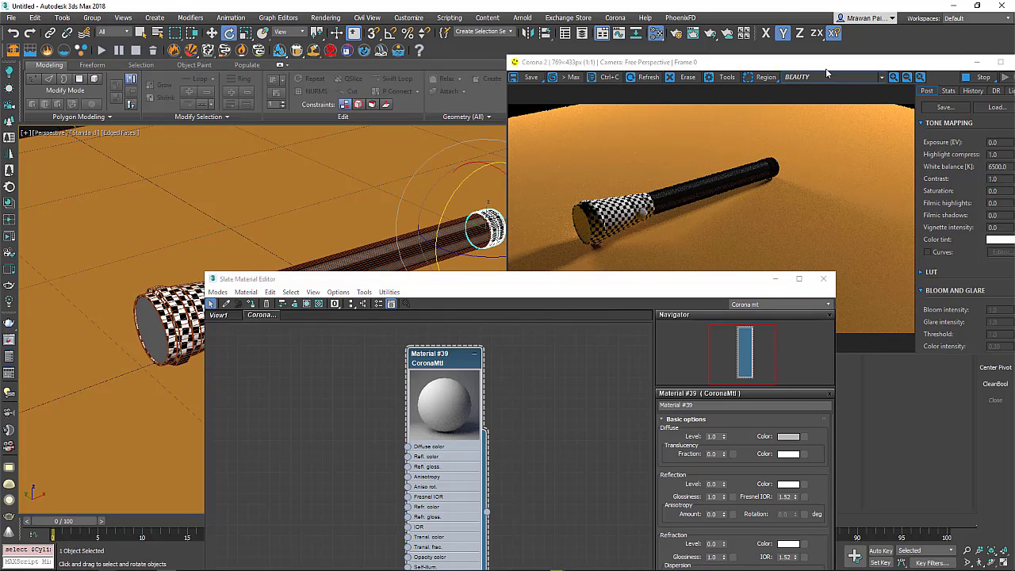
Step: Assign Material #39 to the flashlight's cylinder end cap
left_click_drag(825, 69, 294, 44)
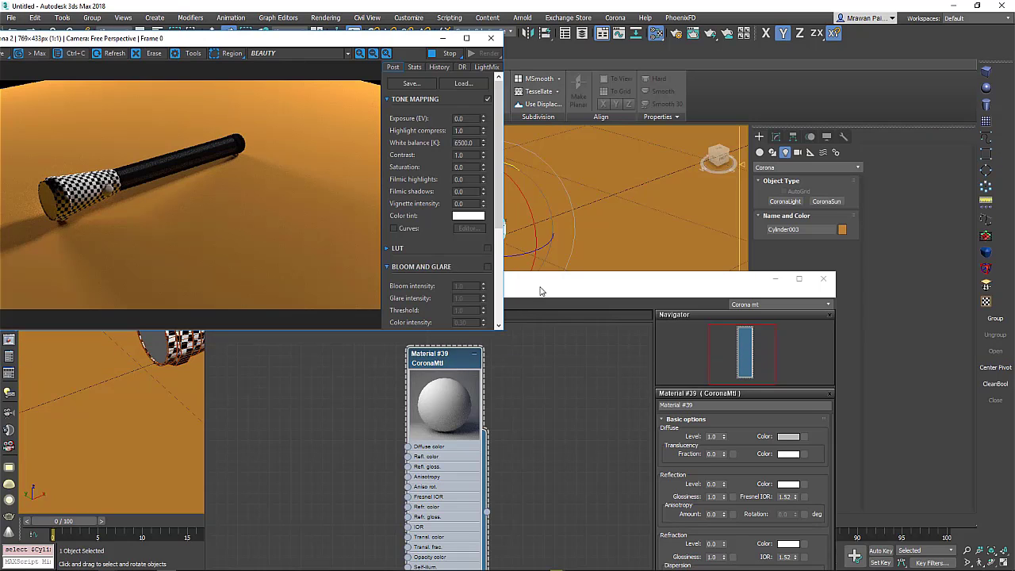
left_click_drag(540, 291, 701, 245)
left_click_drag(402, 51, 314, 93)
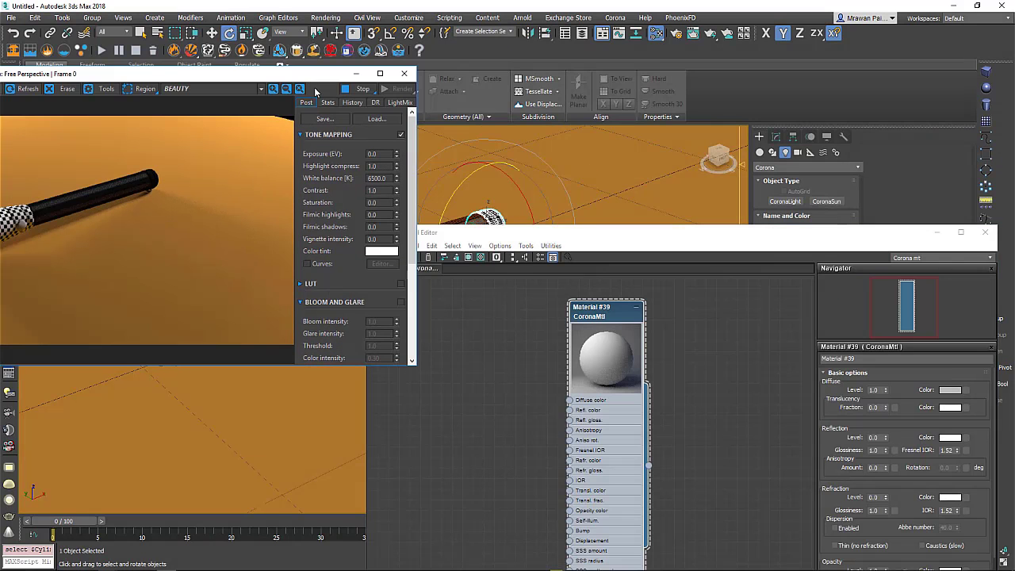
left_click_drag(489, 237, 498, 352)
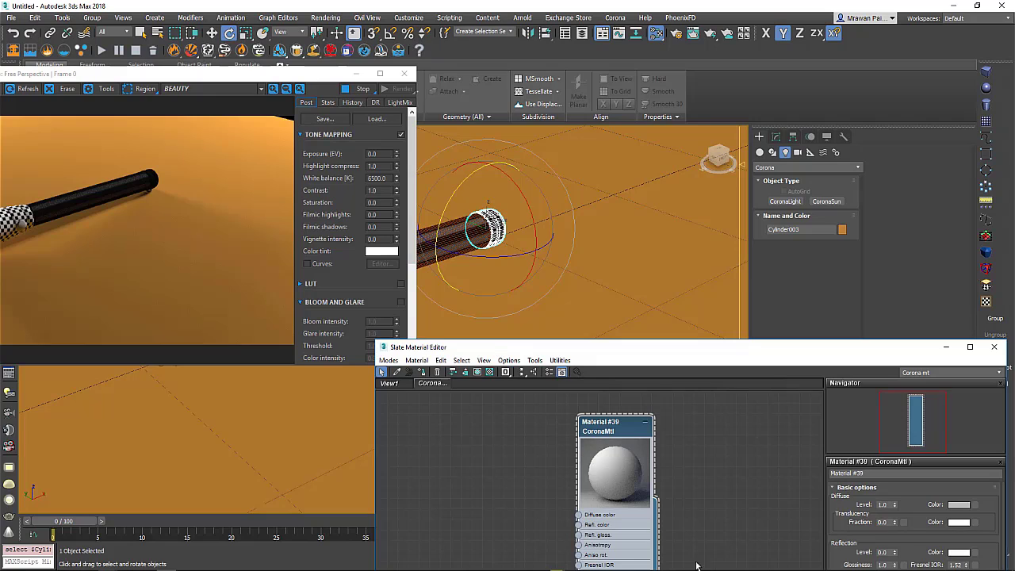
middle_click_drag(622, 430, 509, 392)
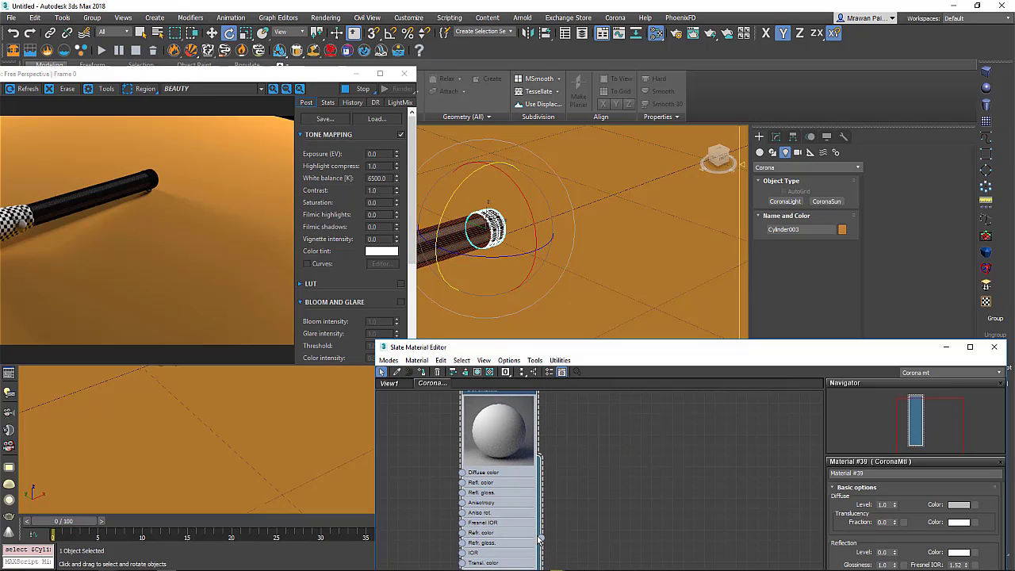
left_click_drag(503, 230, 501, 229)
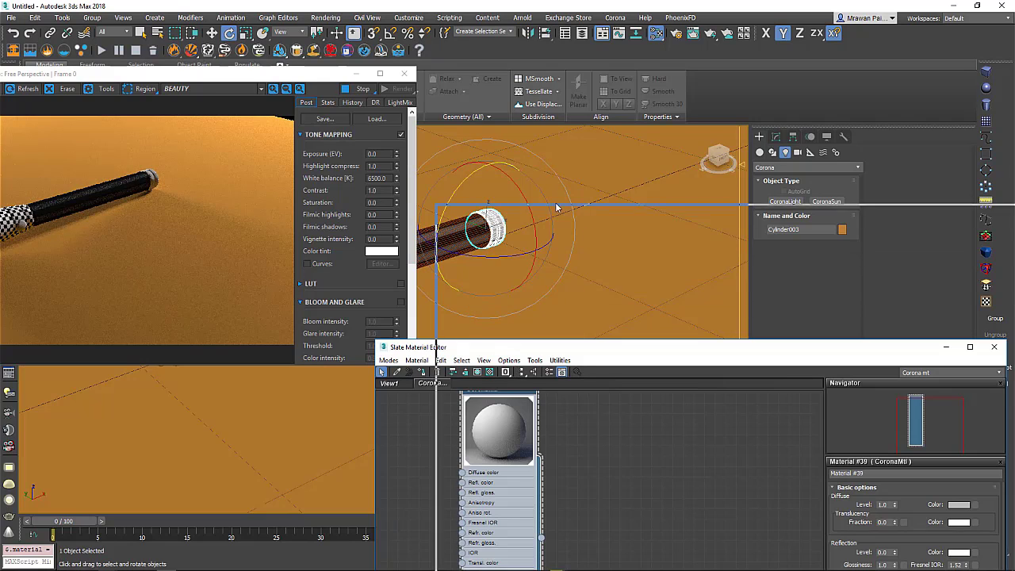
Step: Bring Battery cup 1.jpg from the Light 3D folder into the editor as a bitmap
left_click_drag(509, 354, 598, 162)
left_click_drag(582, 346, 669, 349)
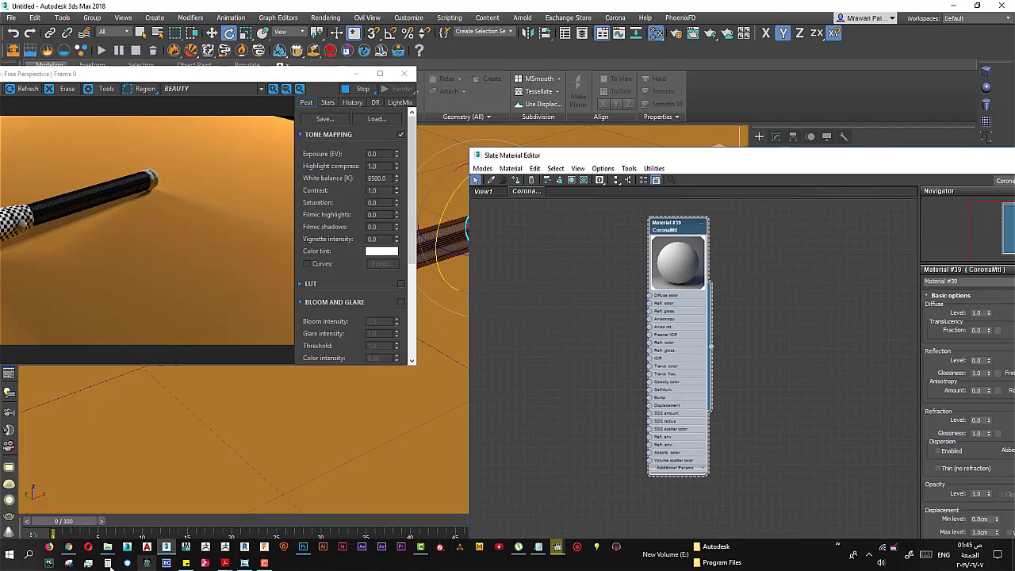
left_click(76, 469)
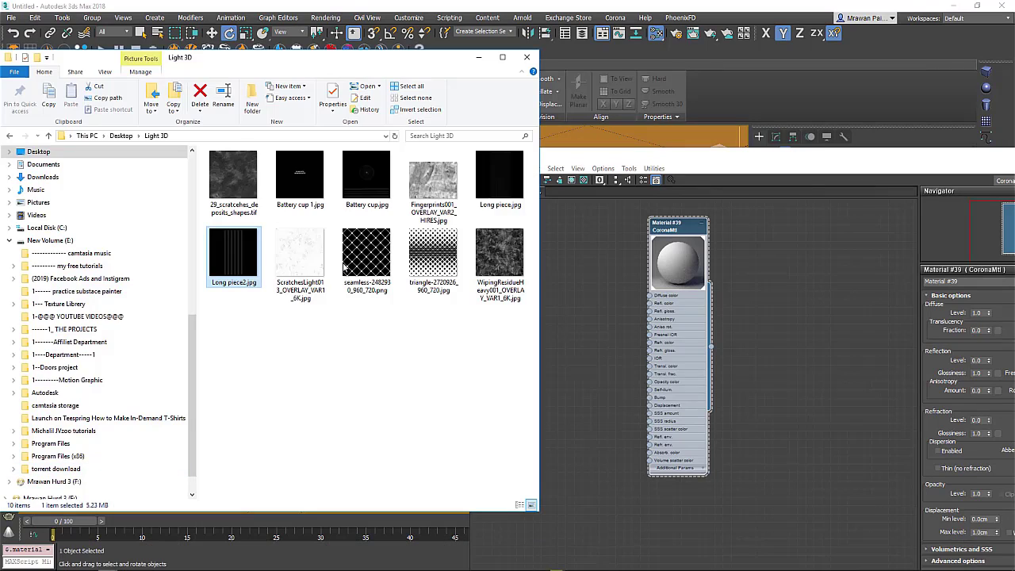
left_click_drag(300, 176, 598, 385)
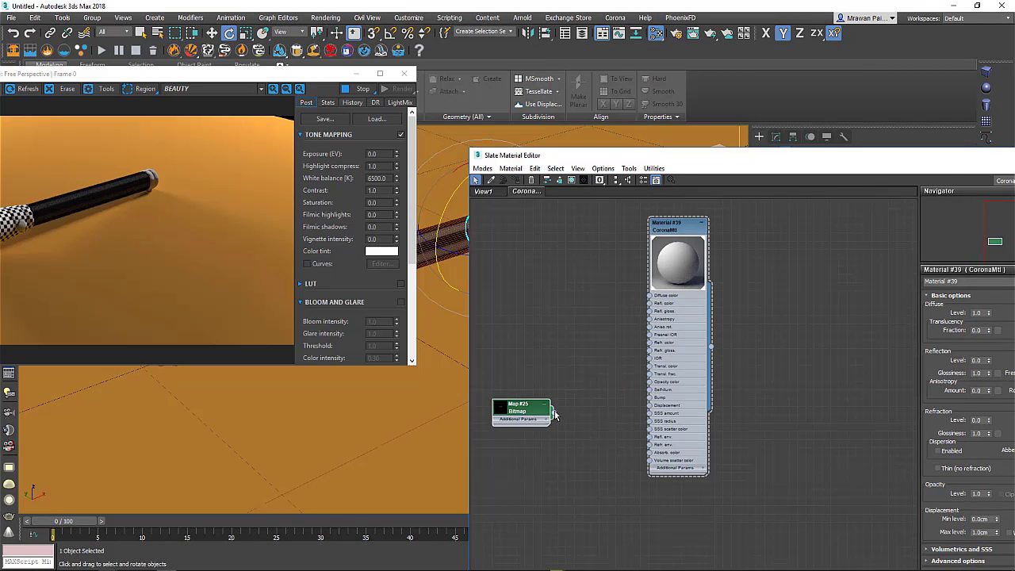
Step: Wire the Battery cup 1 bitmap (Map #25) into Material #39's Bump and zoom onto the end cap
left_click_drag(553, 412, 649, 398)
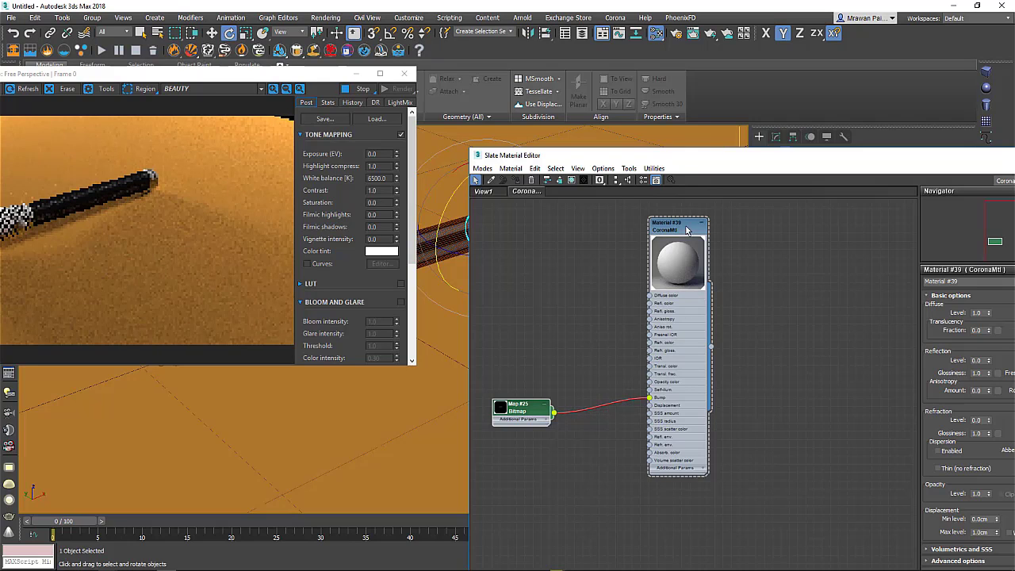
left_click_drag(695, 156, 552, 315)
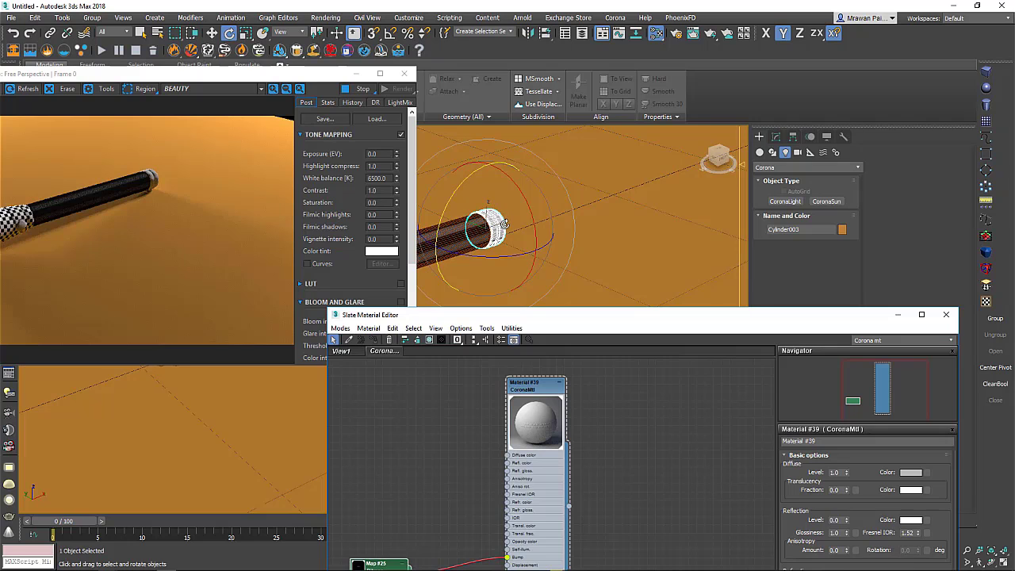
scroll(531, 228, "up", 2)
scroll(519, 229, "up", 2)
scroll(507, 231, "up", 2)
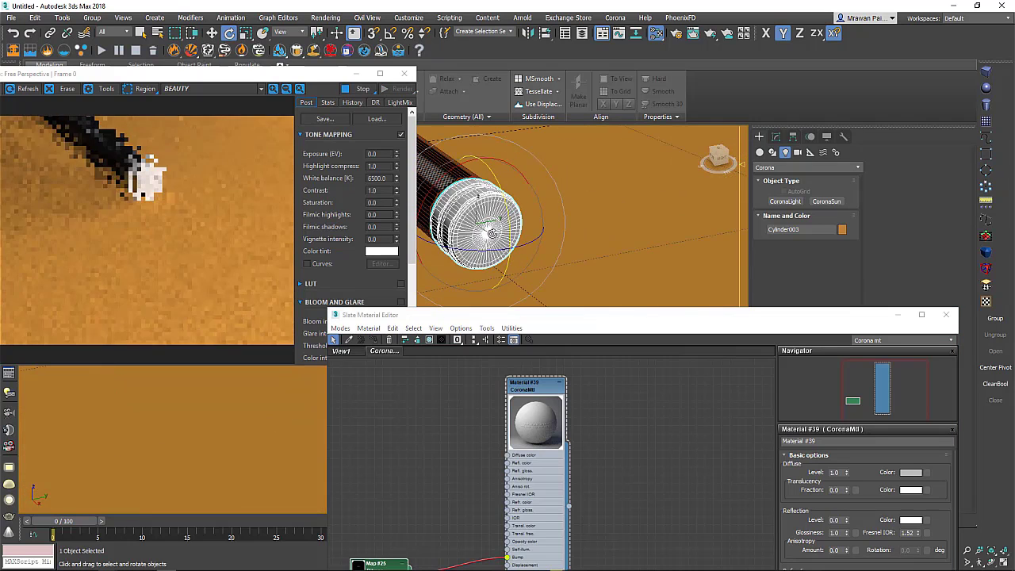
scroll(496, 233, "up", 3)
scroll(490, 233, "up", 3)
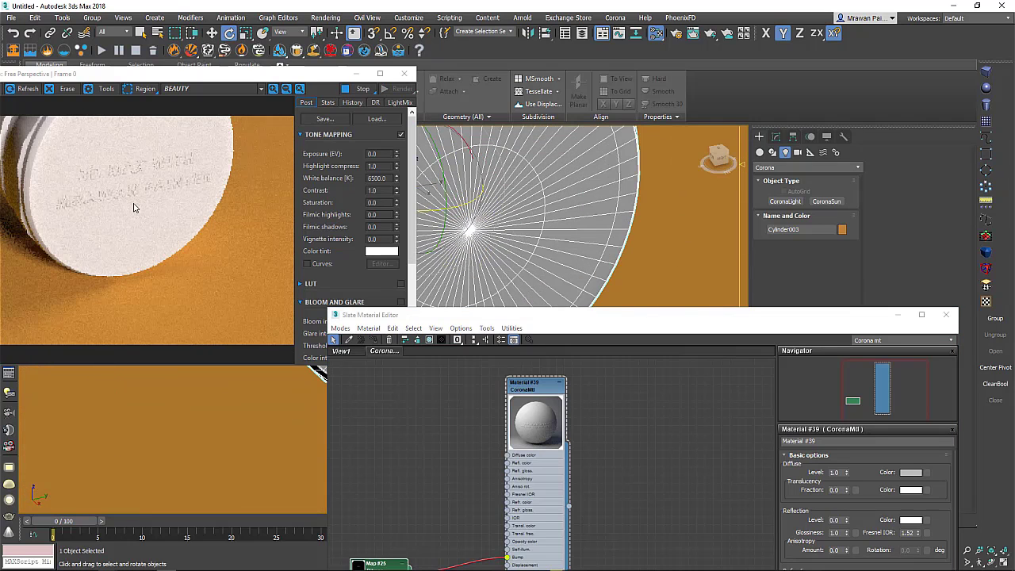
scroll(158, 192, "up", 3)
scroll(495, 231, "up", 2)
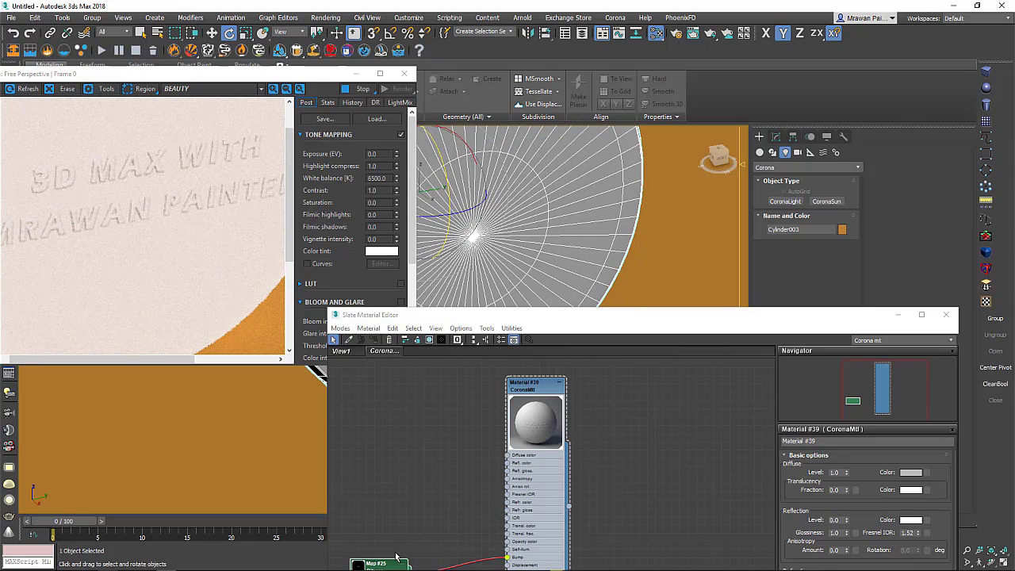
Step: Turn on Invert in Map #25's Output settings so the cap lettering stands out
left_click_drag(456, 320, 650, 105)
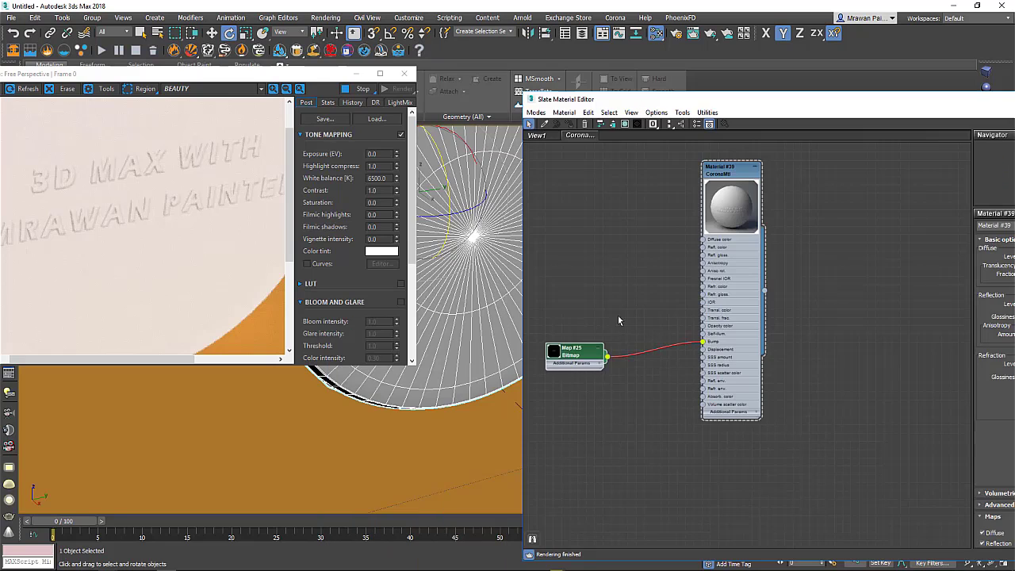
double_click(576, 352)
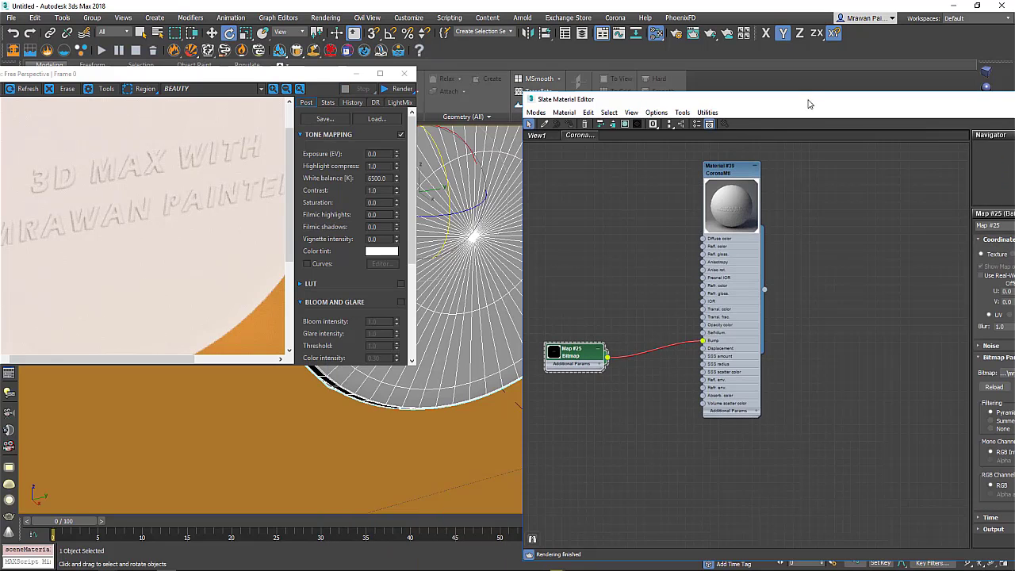
left_click_drag(807, 105, 543, 68)
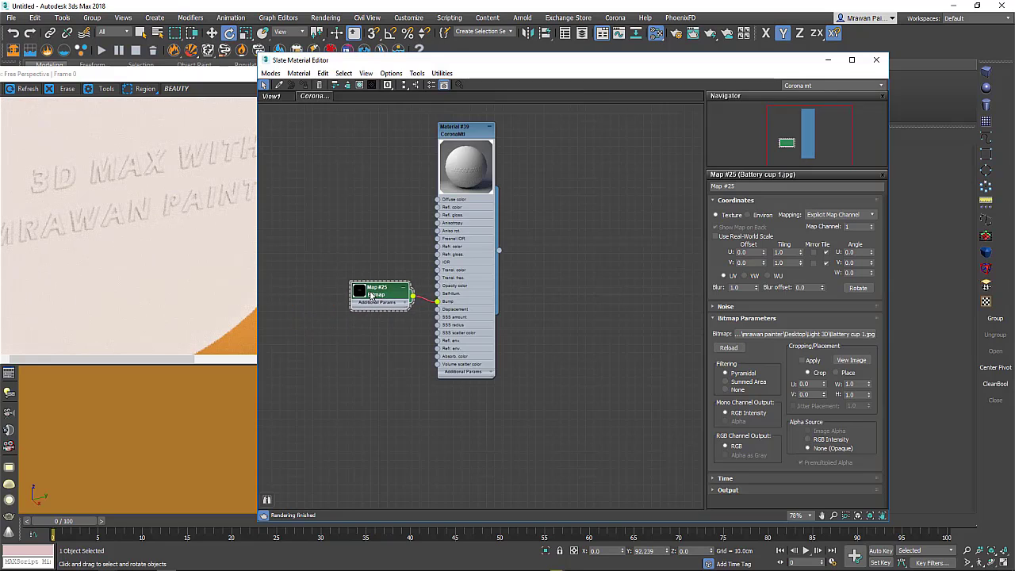
left_click_drag(309, 318, 367, 292)
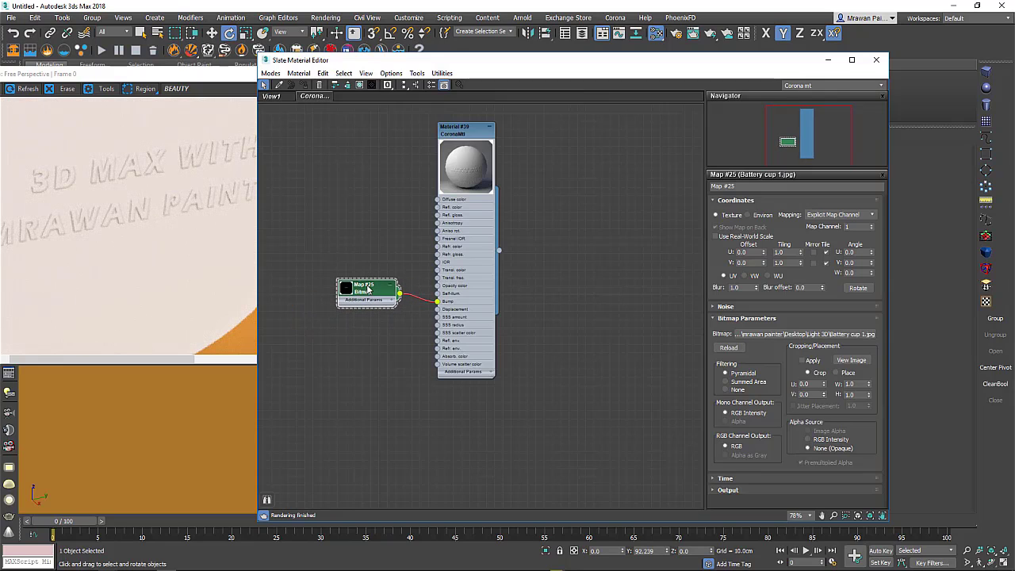
left_click(721, 490)
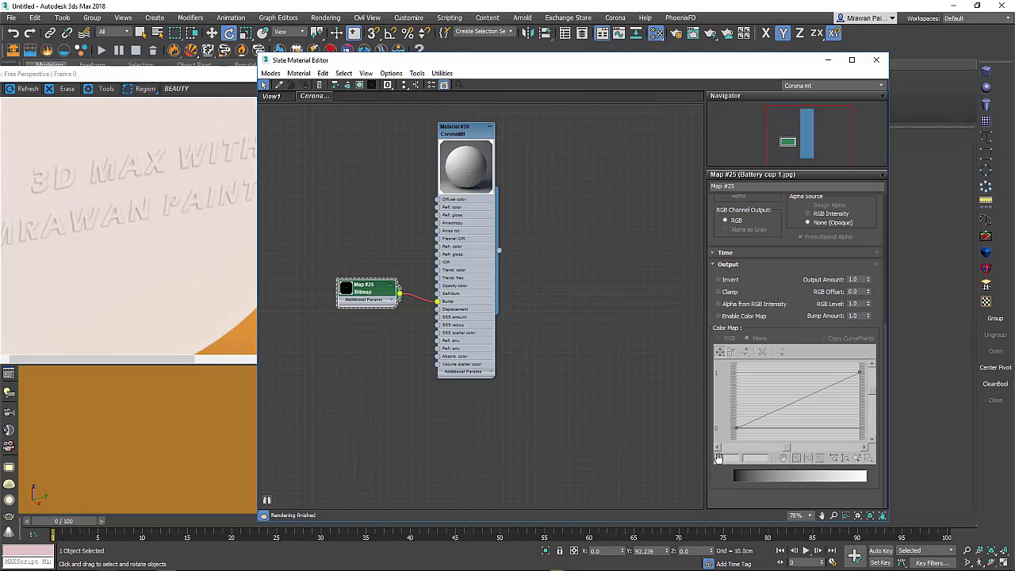
left_click(727, 282)
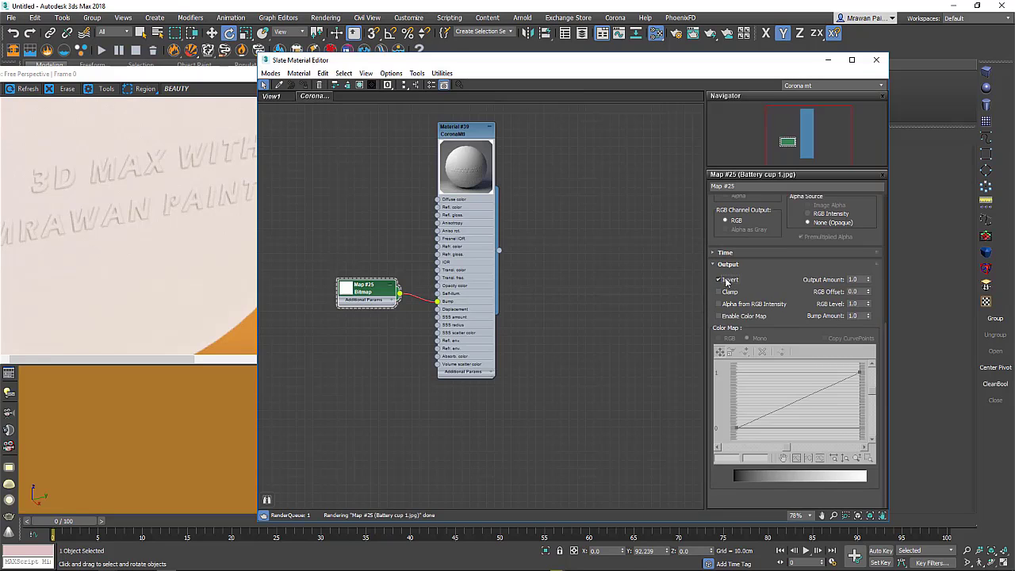
double_click(347, 288)
left_click_drag(364, 63, 522, 89)
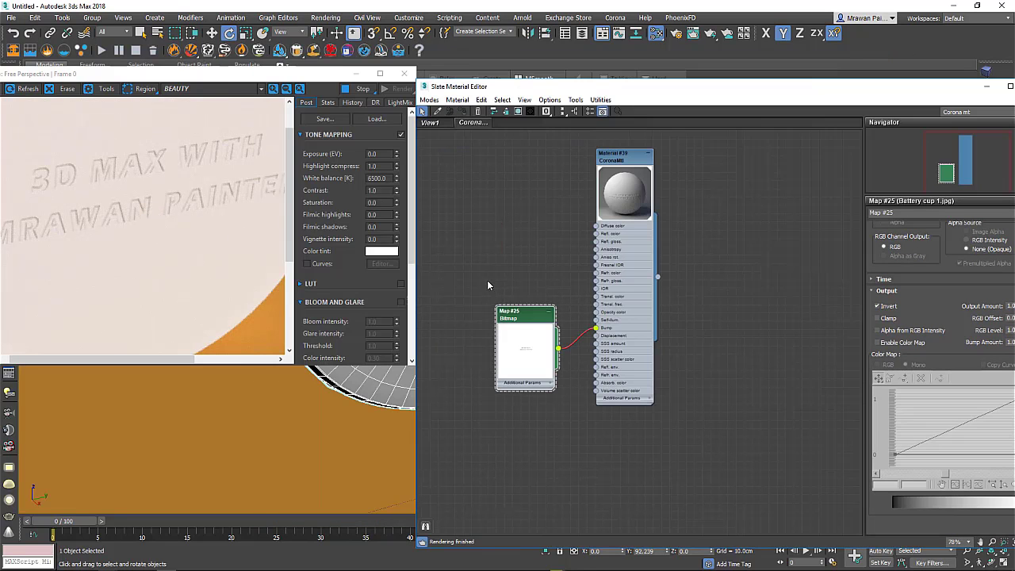
Step: Add a new CoronaMtl node to the Corona mt view
middle_click_drag(341, 403, 350, 405, "alt")
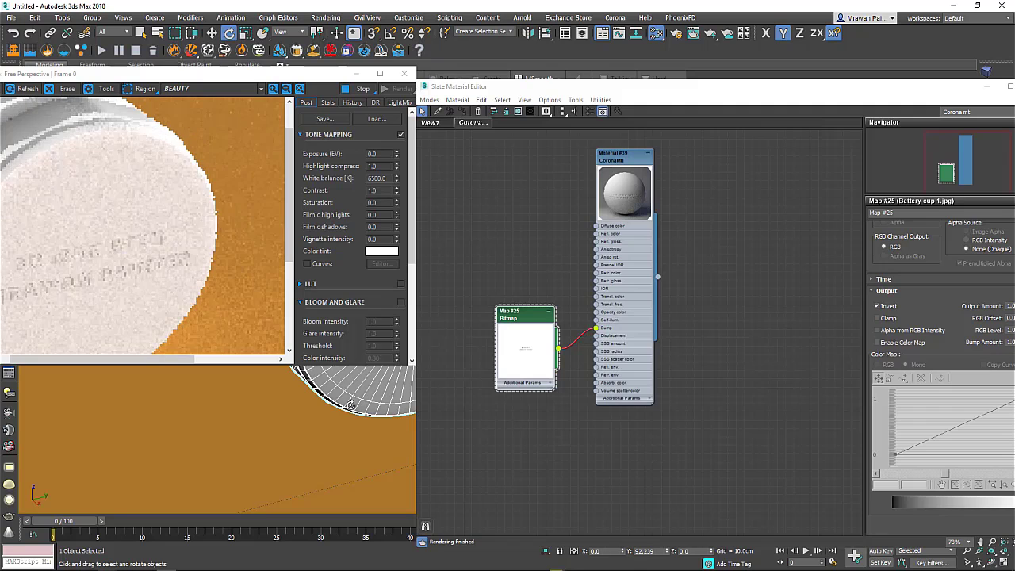
scroll(614, 233, "down", 3)
scroll(610, 235, "down", 2)
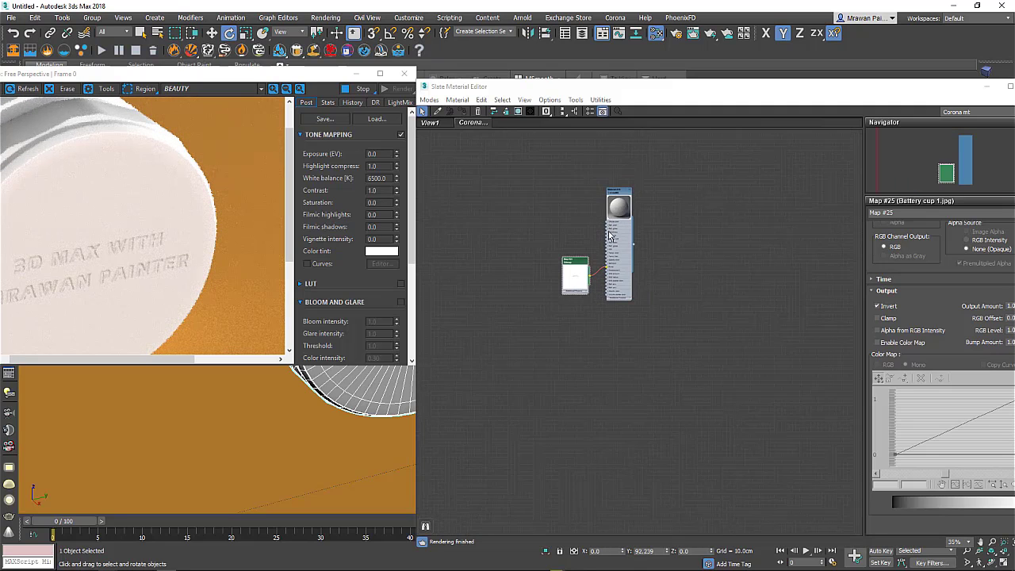
scroll(639, 339, "up", 2)
right_click(605, 315)
mouse_move(636, 321)
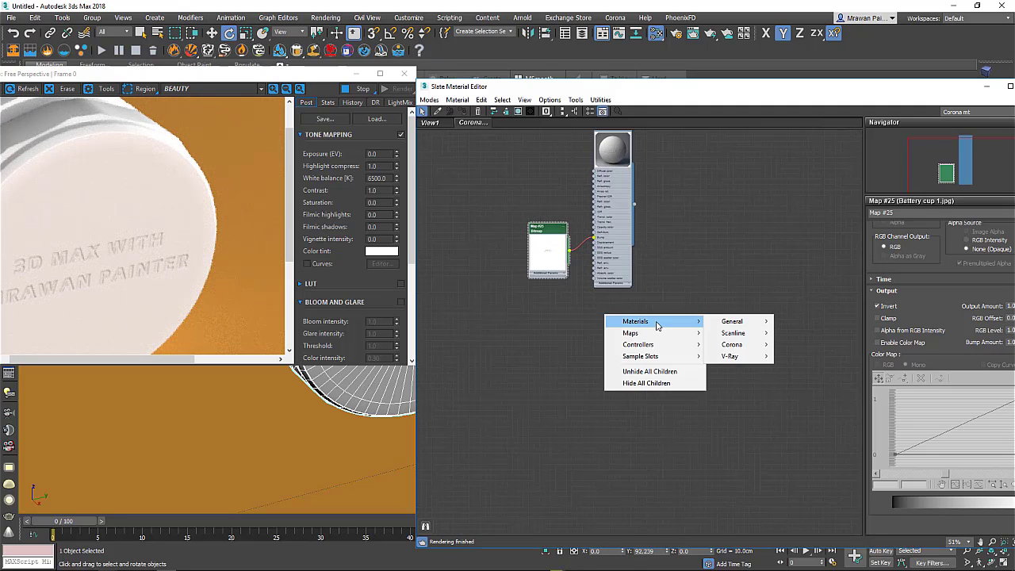
left_click(803, 378)
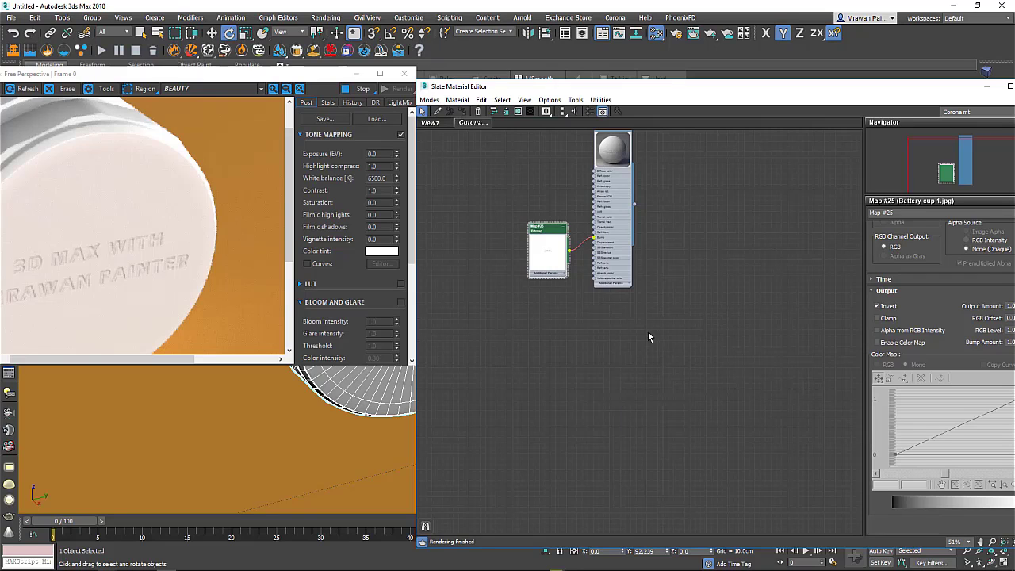
Step: Place Material #40 below the first material and import Long piece2.jpg as a bitmap
left_click_drag(596, 361, 627, 365)
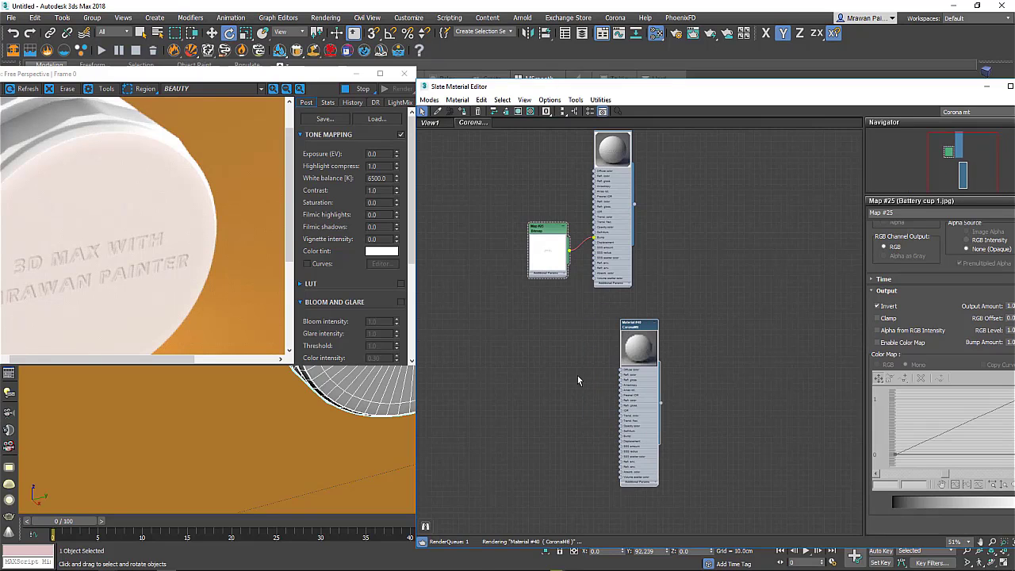
mouse_move(108, 546)
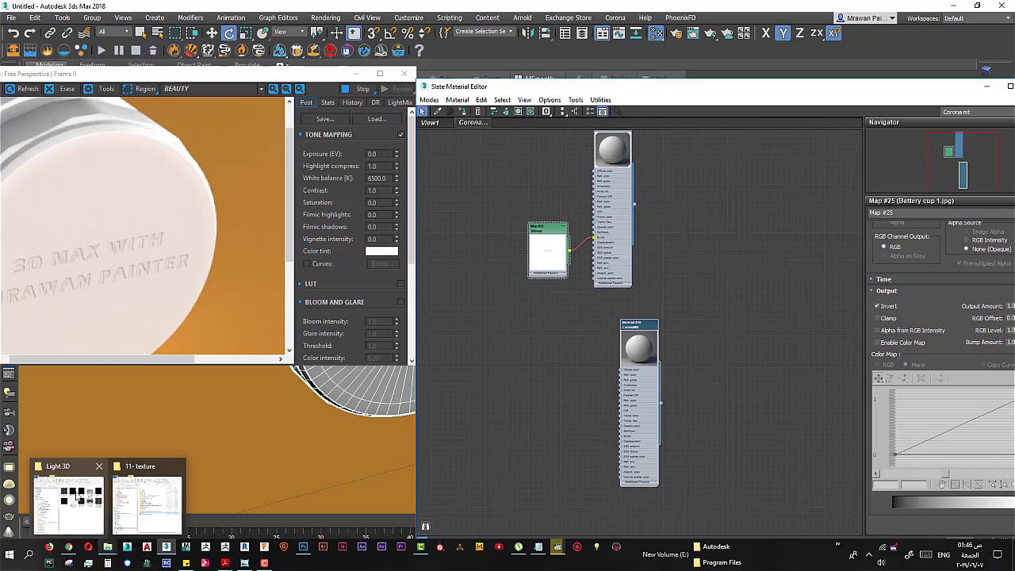
left_click(78, 497)
mouse_move(234, 255)
left_mouse_down()
mouse_move(586, 388)
mouse_move(564, 382)
left_mouse_up()
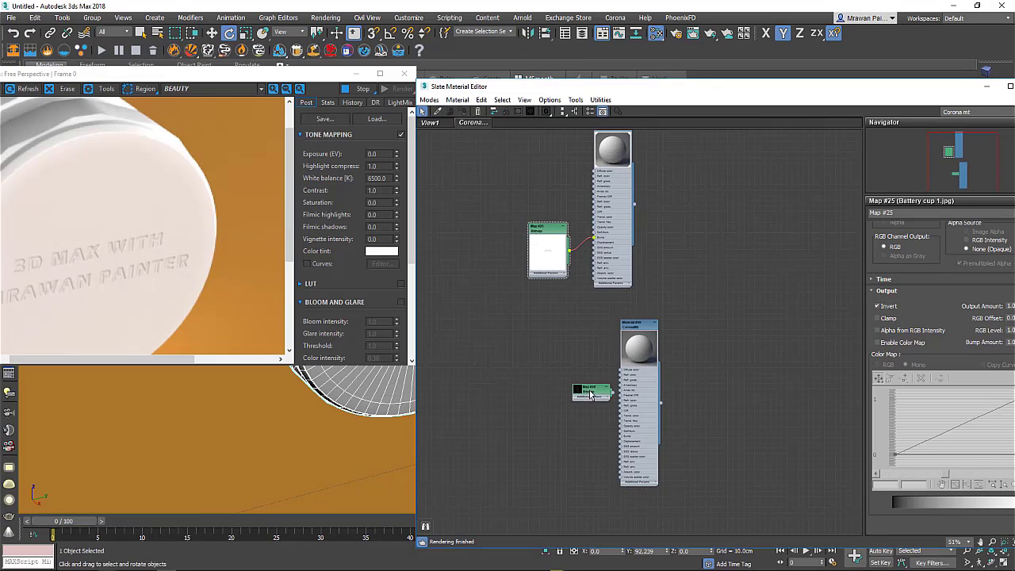
scroll(566, 391, "up", 3)
scroll(567, 391, "up", 2)
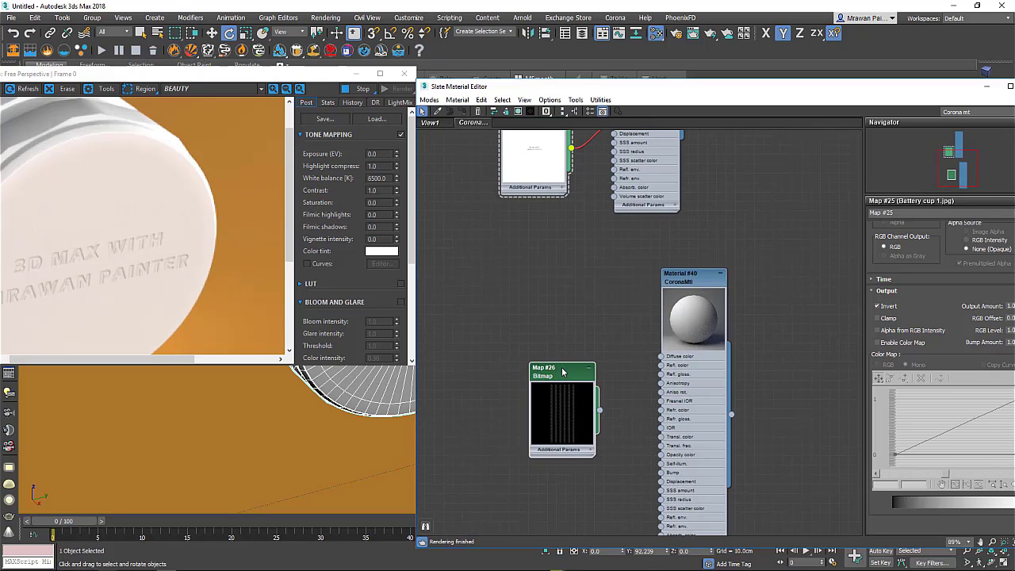
Step: Invert Map #26's output and wire it into Material #40's Bump slot
double_click(567, 391)
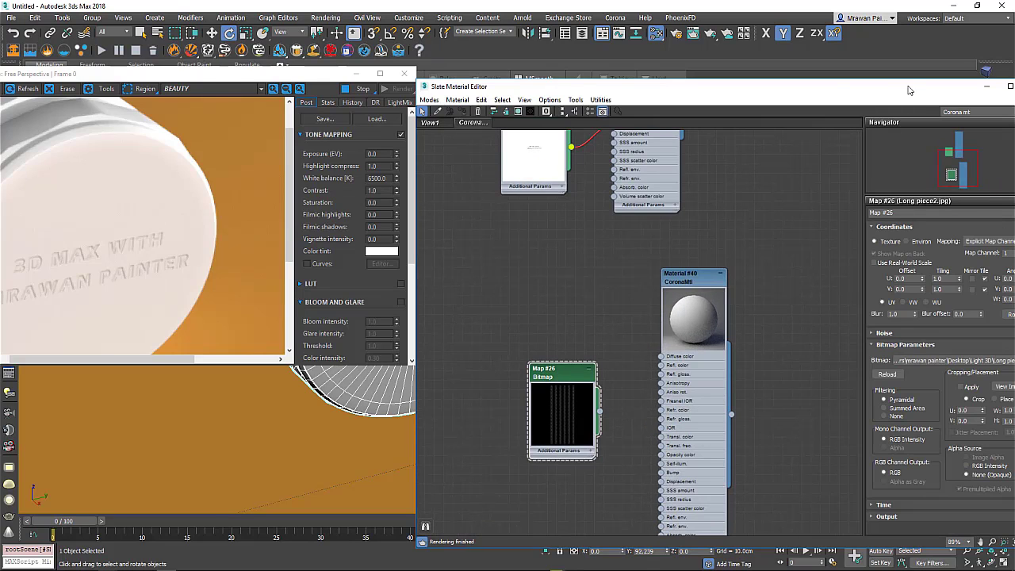
left_click_drag(910, 90, 656, 60)
left_click(635, 493)
left_click_drag(635, 501, 656, 285)
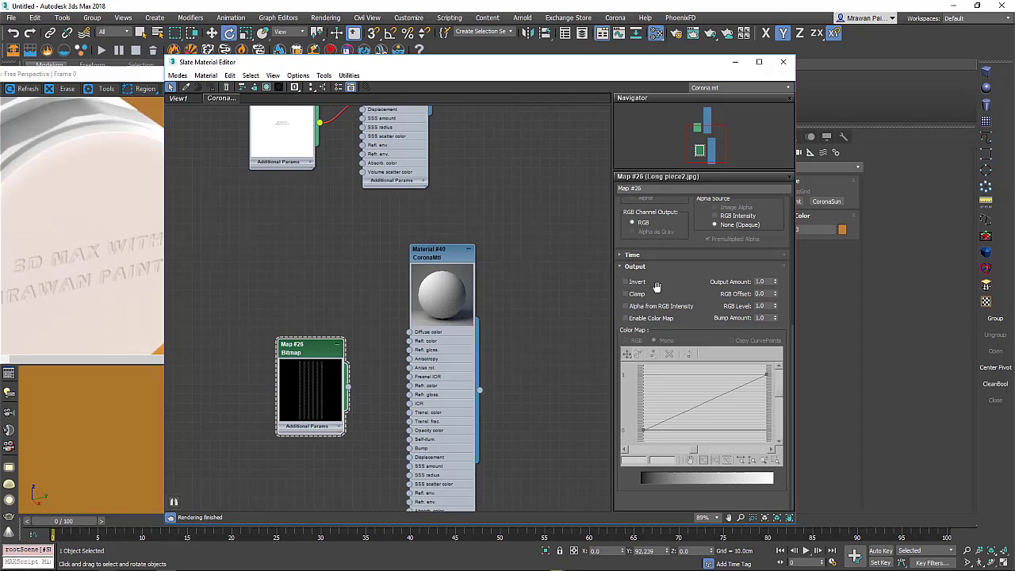
left_click(635, 283)
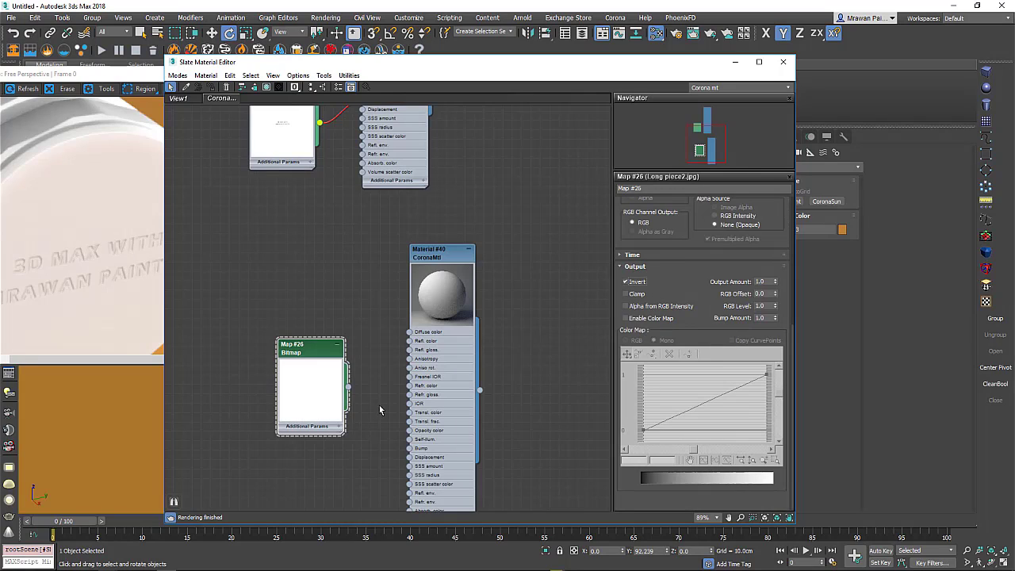
left_click_drag(348, 389, 409, 447)
left_click_drag(407, 68, 688, 65)
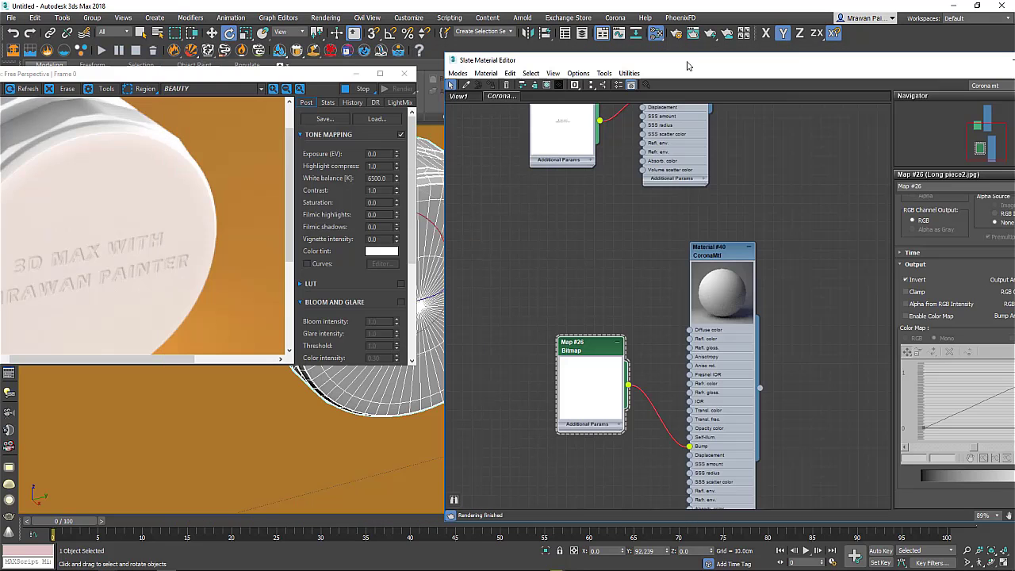
Step: Select the flashlight's cylinder body and assign Material #40 to it
scroll(309, 413, "down", 5)
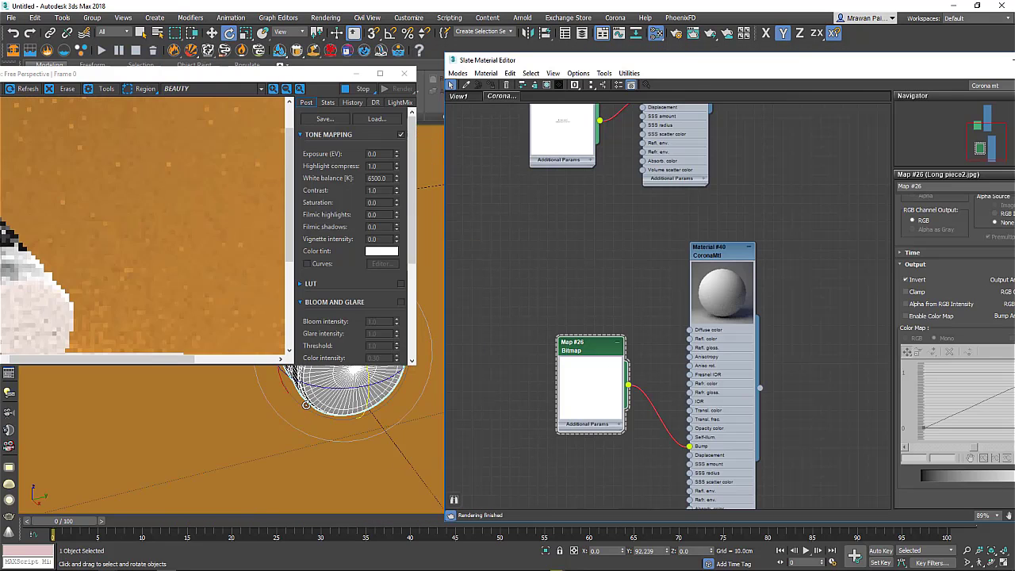
middle_click_drag(310, 413, 366, 418, "alt")
scroll(348, 413, "up", 3)
left_click(233, 386)
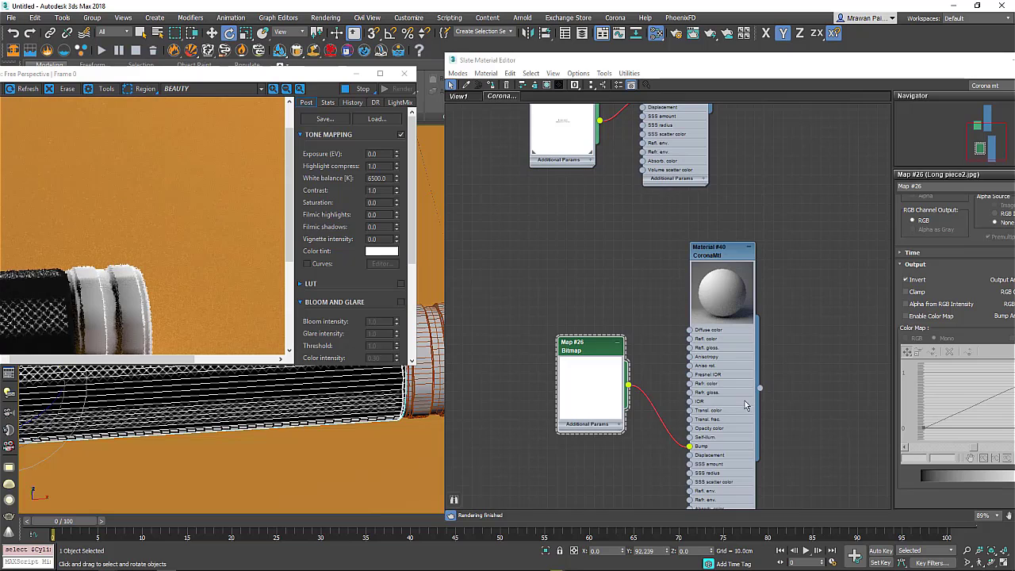
left_click_drag(760, 388, 270, 409)
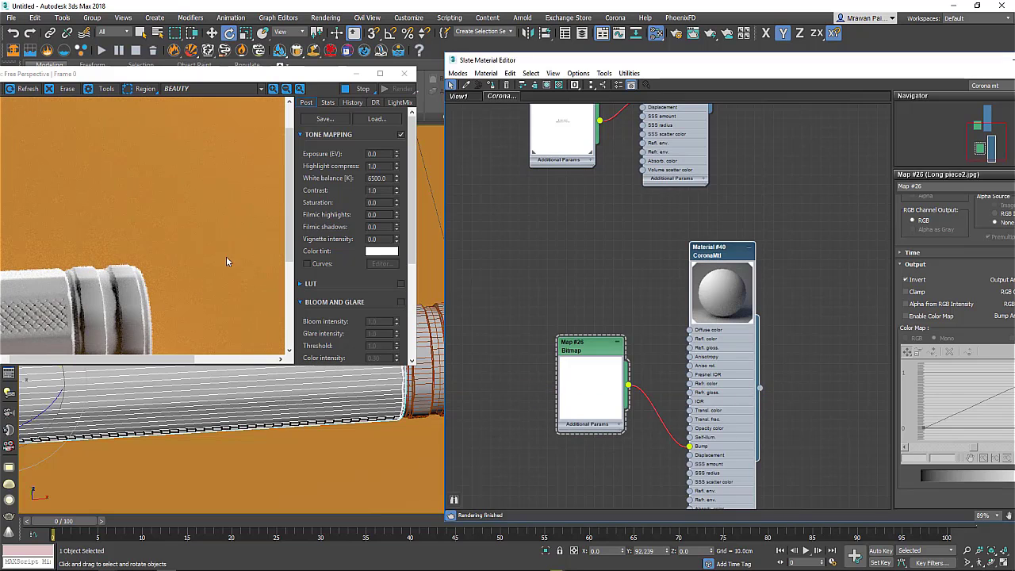
Step: Orbit the view until the cylinder runs horizontally and inspect the knurl pattern in the render
mouse_move(253, 426)
middle_mouse_down()
mouse_move(302, 414)
mouse_move(471, 410)
middle_mouse_up()
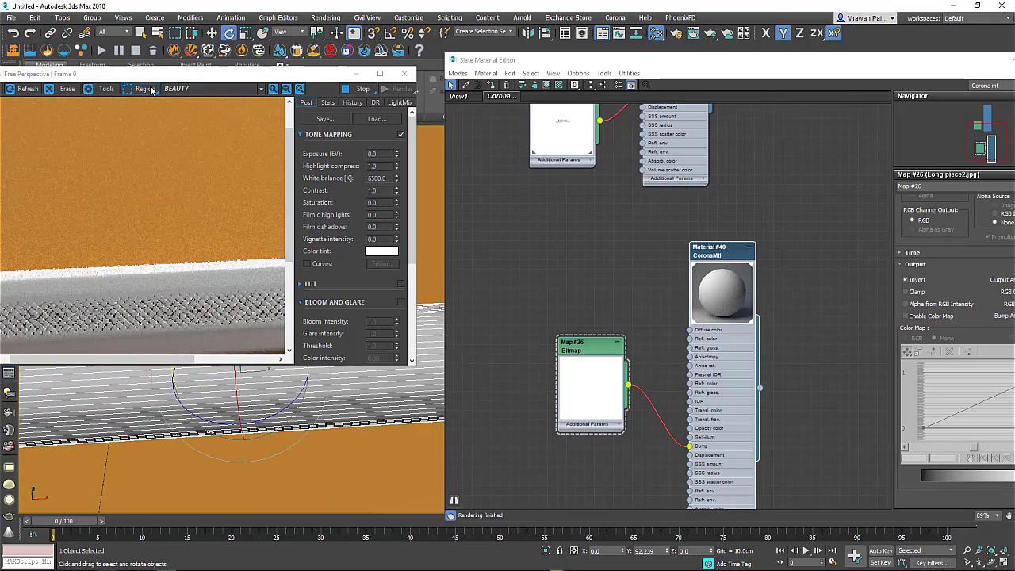
left_click_drag(150, 80, 355, 34)
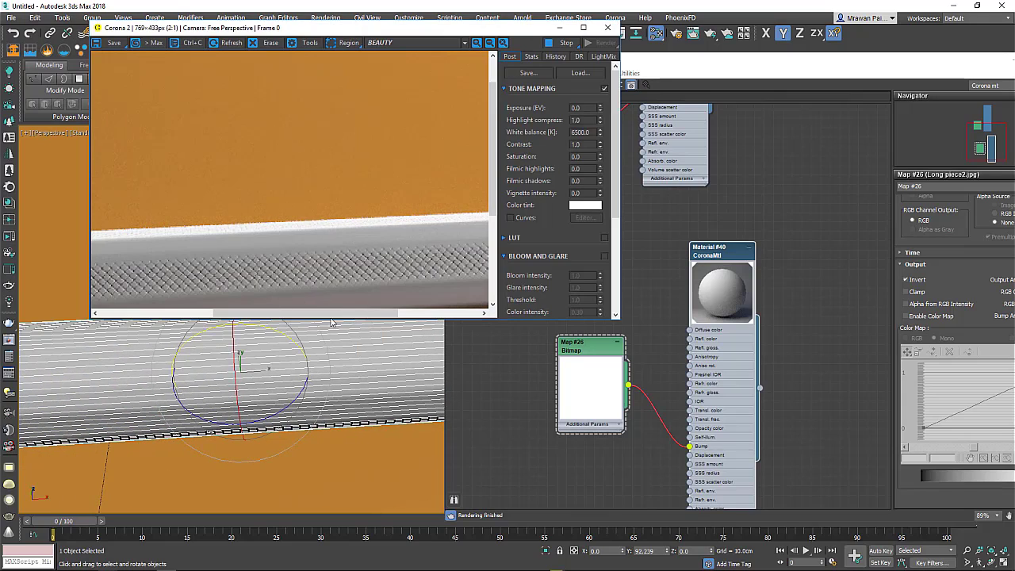
middle_click_drag(301, 374, 351, 396, "alt")
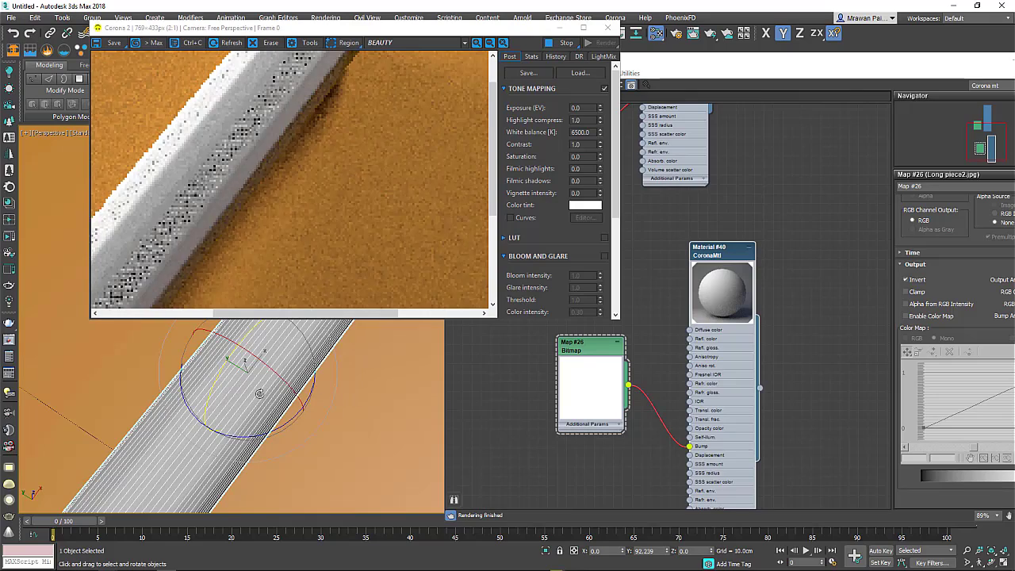
middle_click_drag(256, 389, 370, 386)
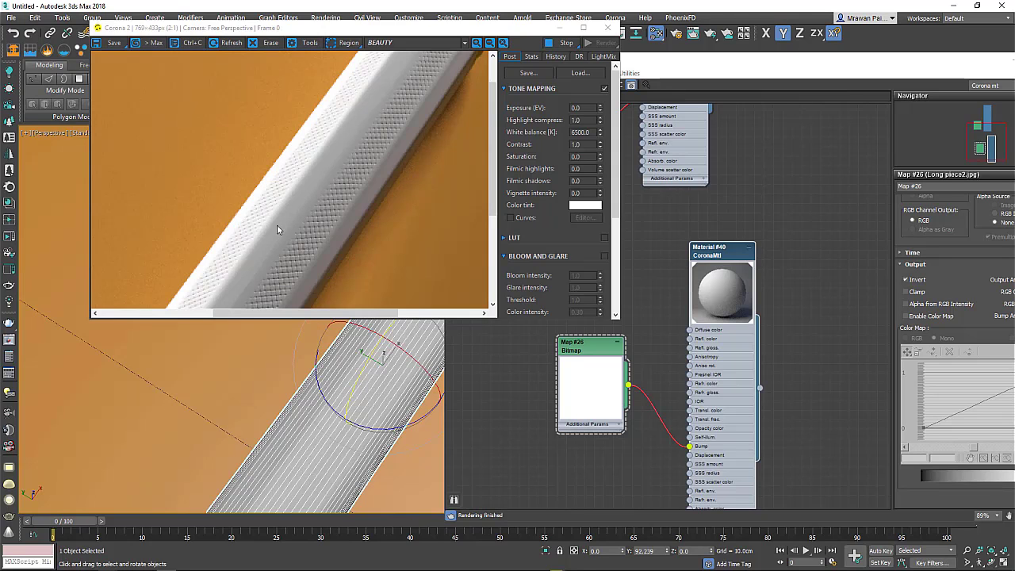
mouse_move(317, 357)
middle_mouse_down("alt")
mouse_move(284, 410)
mouse_move(291, 388)
mouse_move(163, 381)
mouse_move(538, 338)
middle_mouse_up("alt")
scroll(547, 337, "down", 3)
scroll(571, 333, "down", 2)
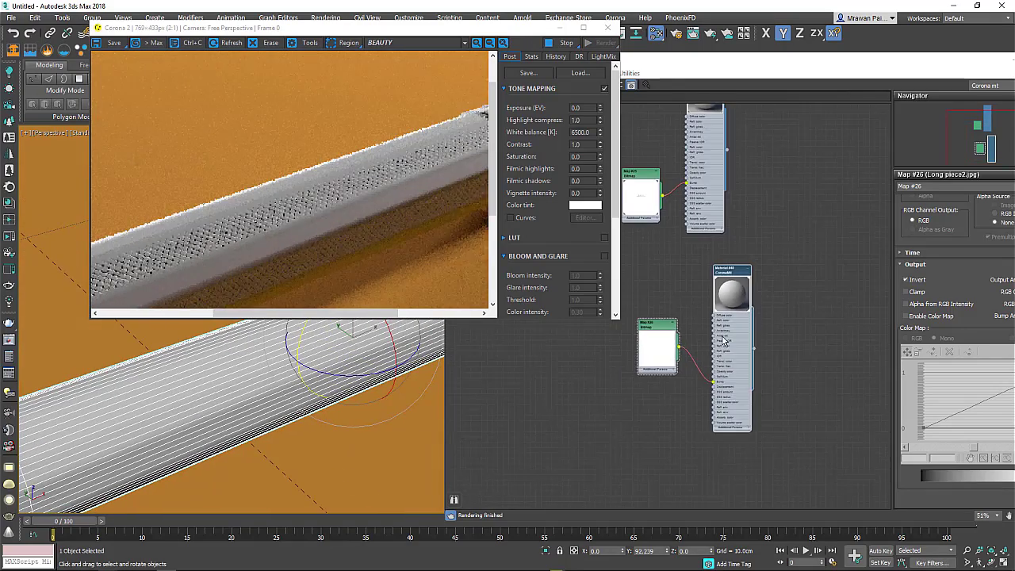
left_click(612, 321)
Step: Tidy the node graph and bring up Material #40's parameters
middle_click_drag(746, 299, 641, 297)
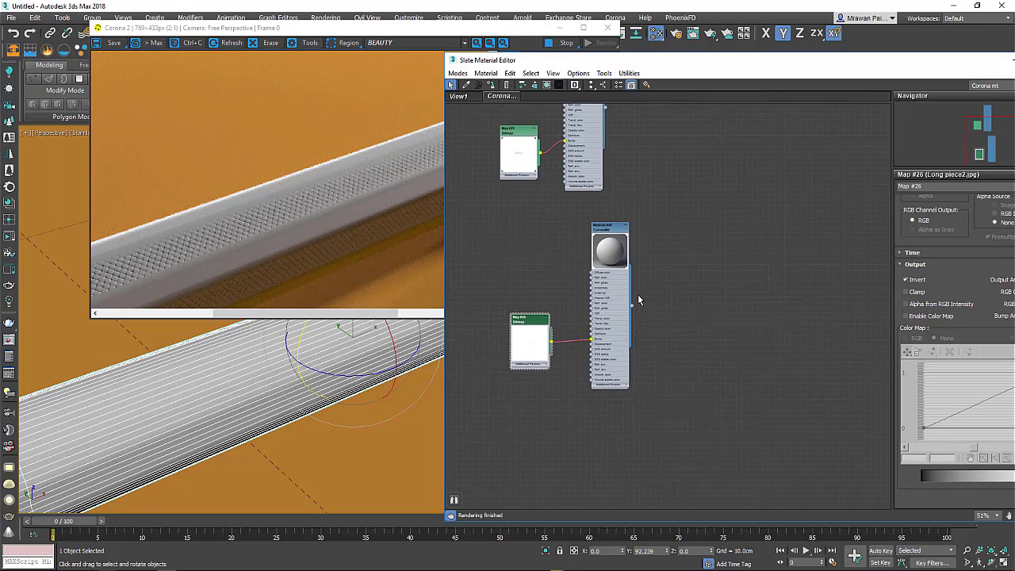
scroll(603, 305, "up", 1)
left_click_drag(597, 310, 556, 311)
middle_click_drag(557, 311, 615, 325)
left_click_drag(615, 325, 555, 324)
scroll(663, 287, "up", 3)
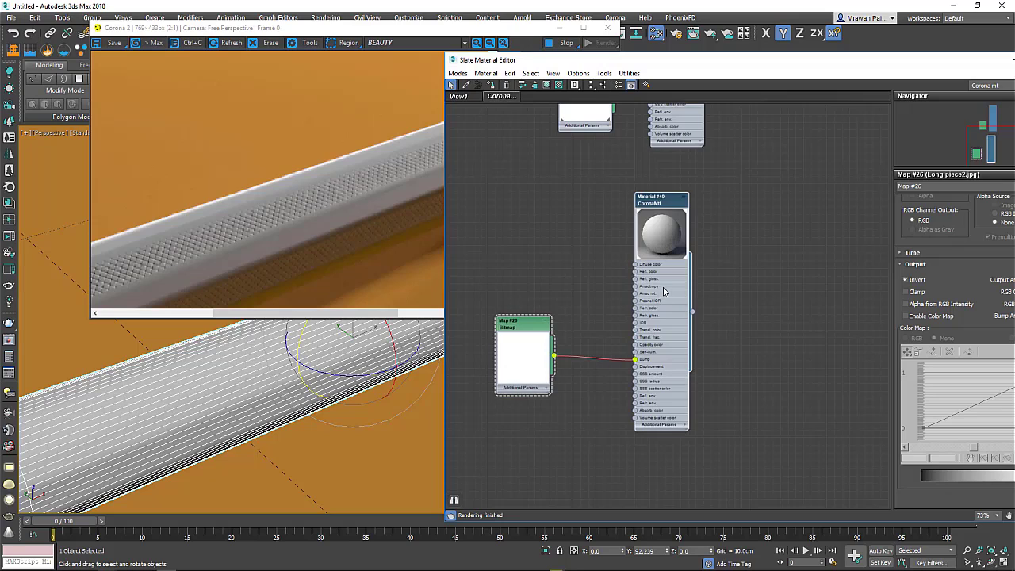
left_click(662, 287)
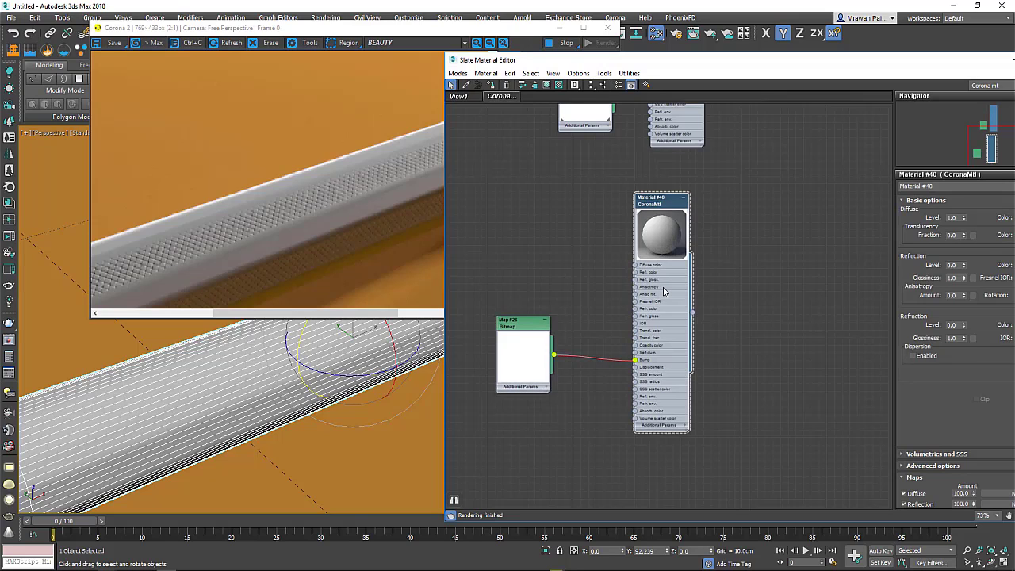
double_click(662, 69)
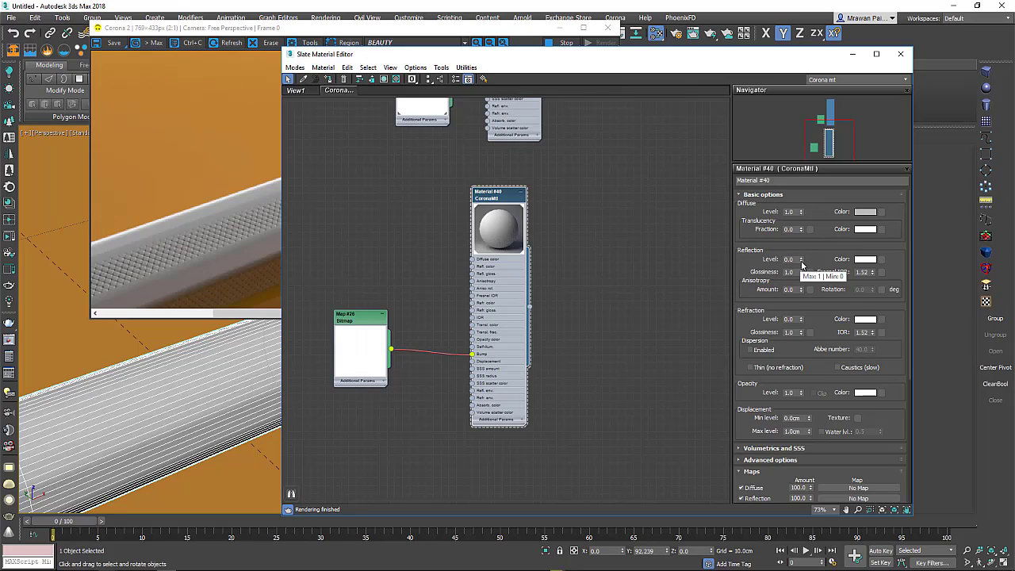
Step: Set Material #40's reflection level to 1.0 and its diffuse colour to black
left_click_drag(800, 261, 801, 230)
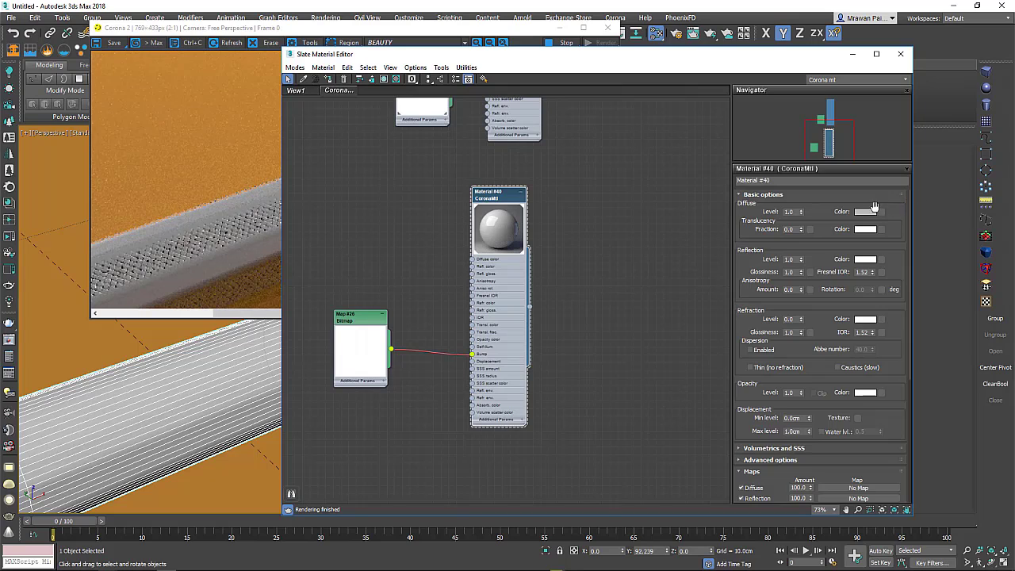
left_click(867, 212)
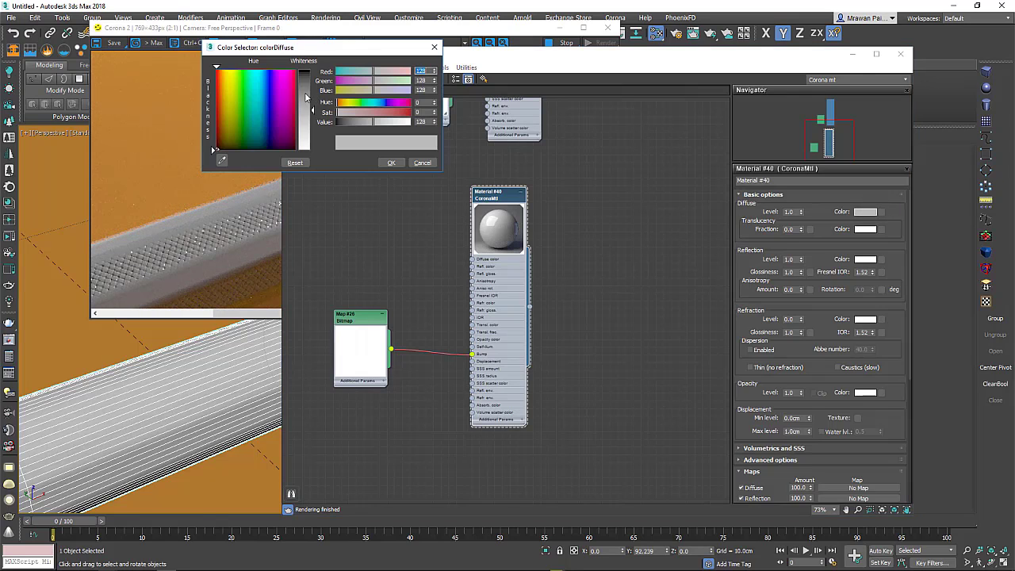
left_click_drag(306, 97, 307, 71)
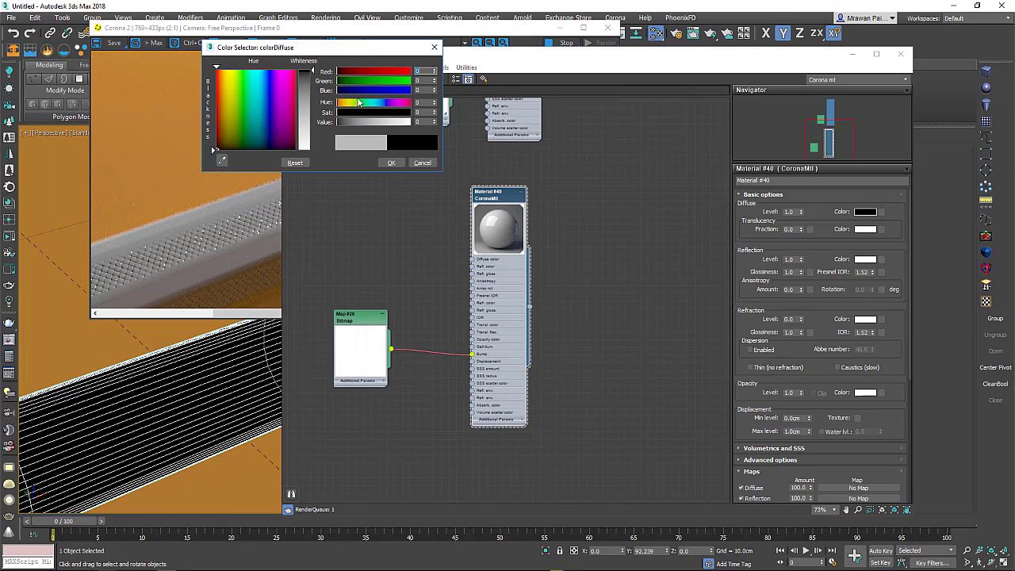
left_click(391, 162)
left_click_drag(383, 59, 542, 51)
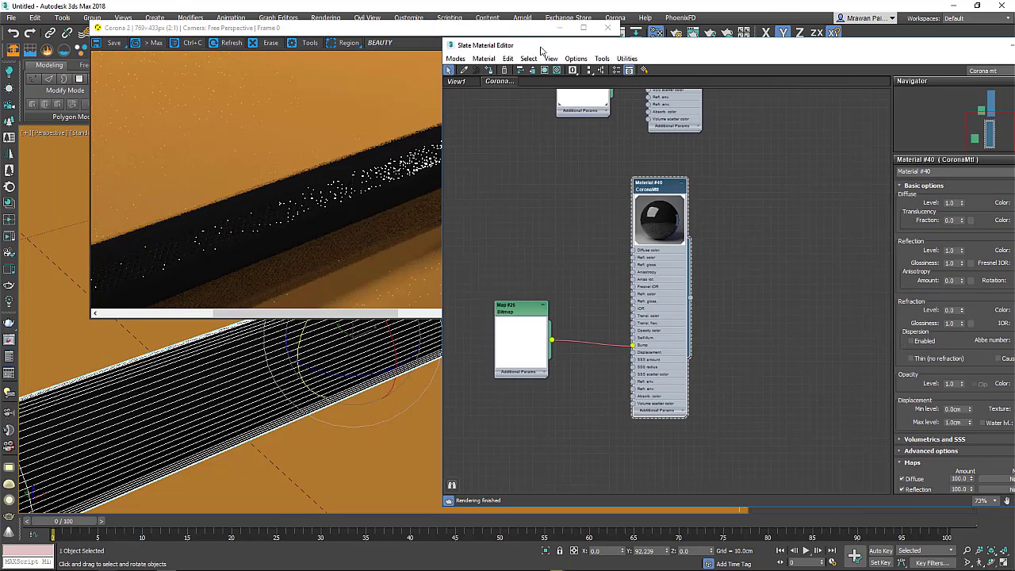
left_click_drag(786, 53, 593, 55)
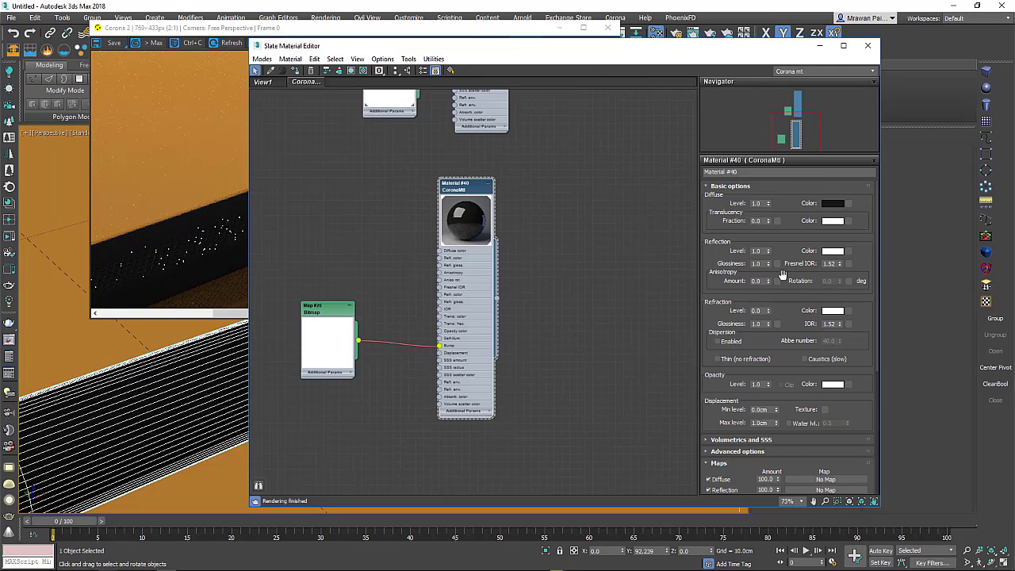
Step: Set the black body material's reflection glossiness to 0.9
double_click(757, 263)
type("0.9")
key("Return")
left_click_drag(379, 45, 531, 45)
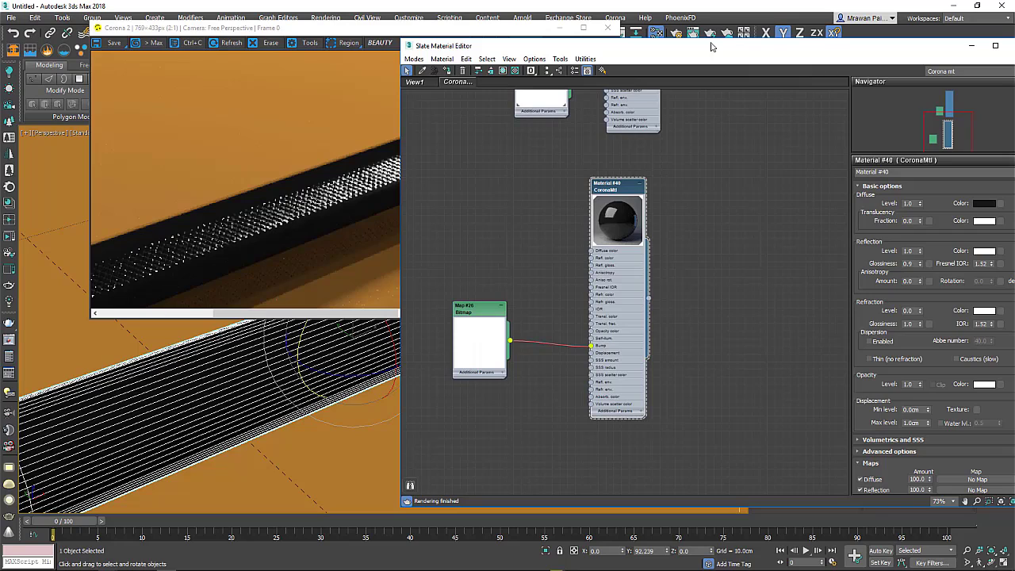
left_click_drag(711, 47, 482, 47)
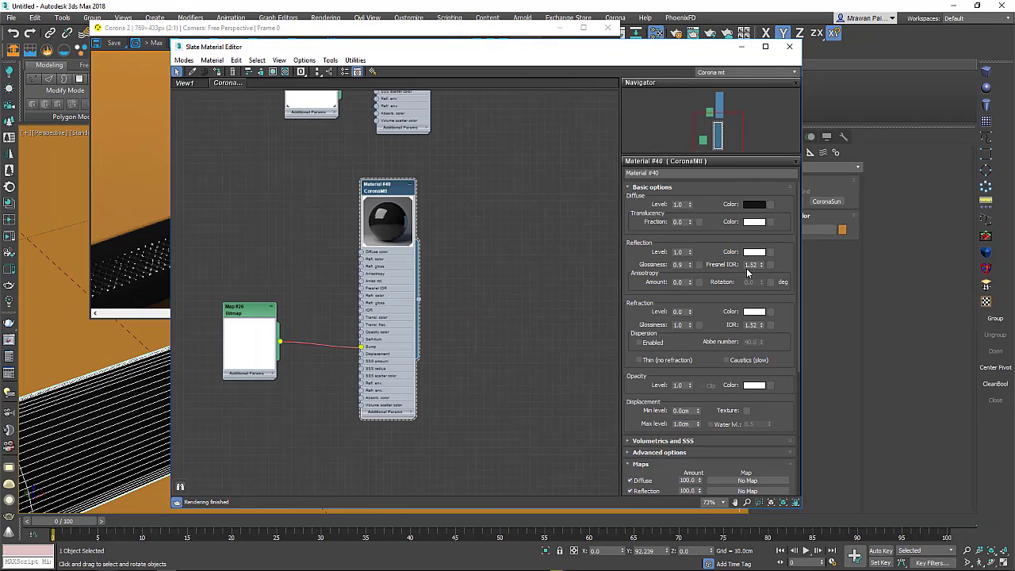
Step: Try higher Fresnel IOR values against the render, then settle on 2.5
double_click(751, 265)
type("2")
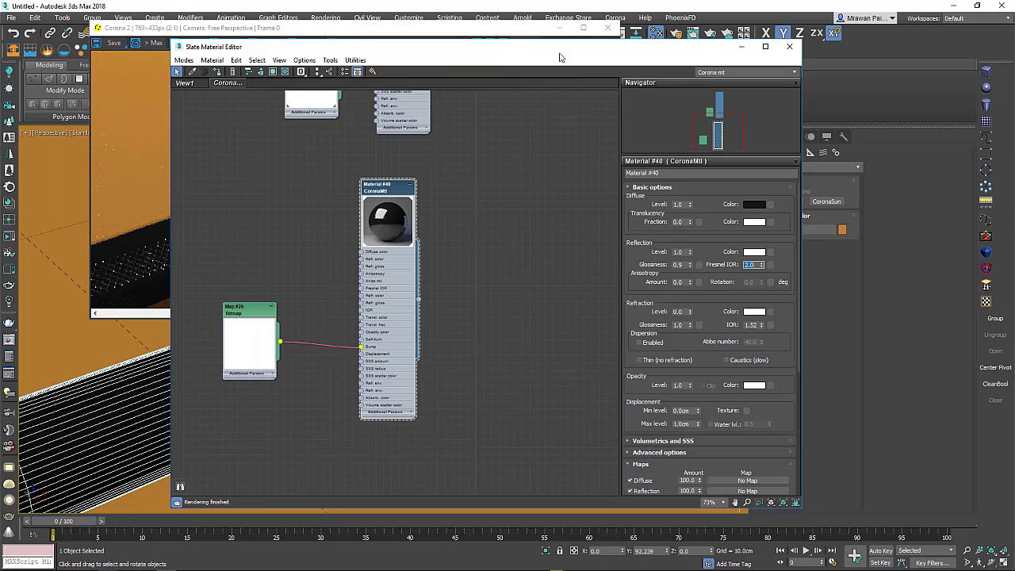
left_click_drag(559, 57, 733, 59)
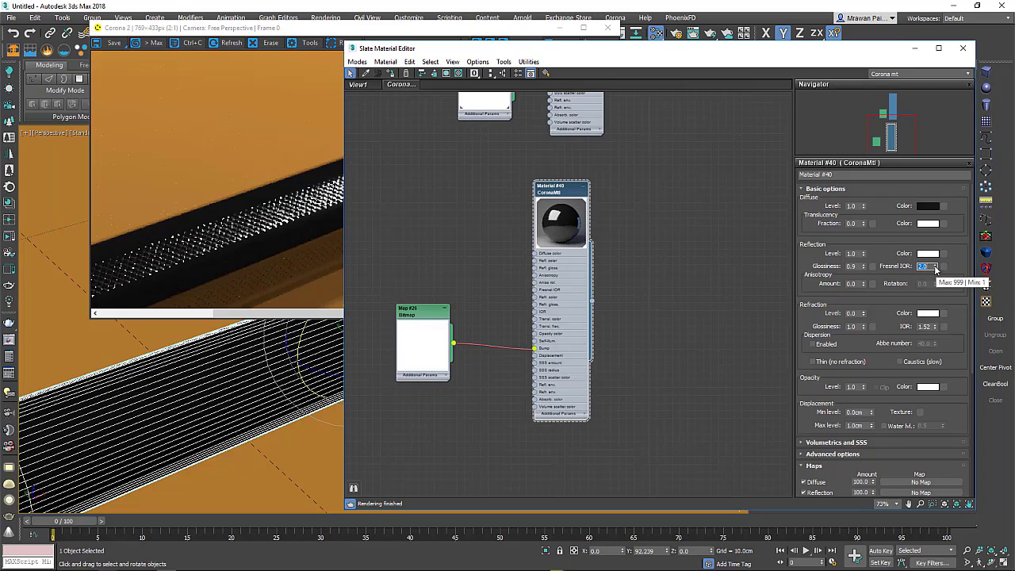
left_click_drag(937, 265, 936, 219)
left_click_drag(933, 184, 933, 181)
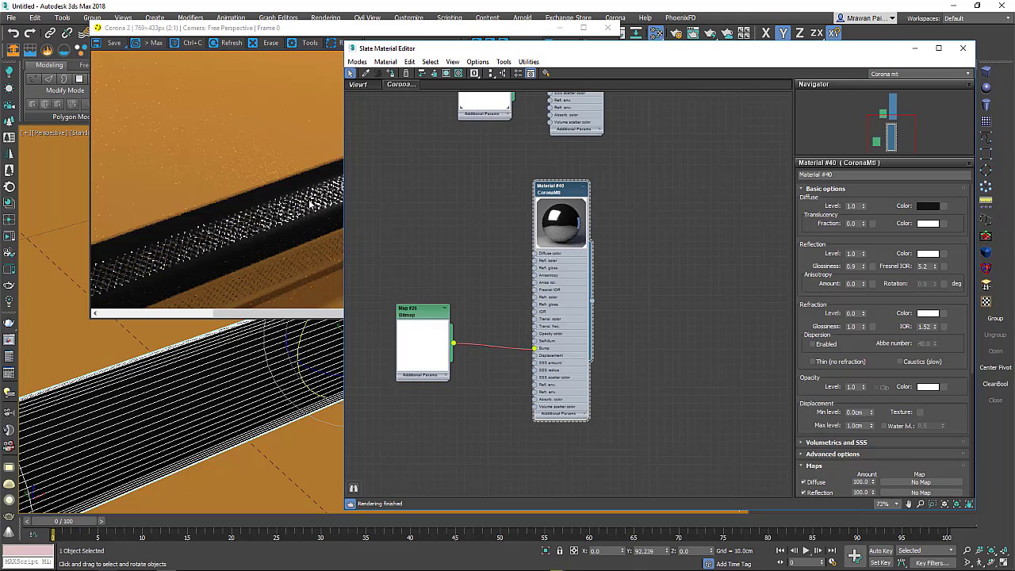
left_click_drag(479, 55, 553, 56)
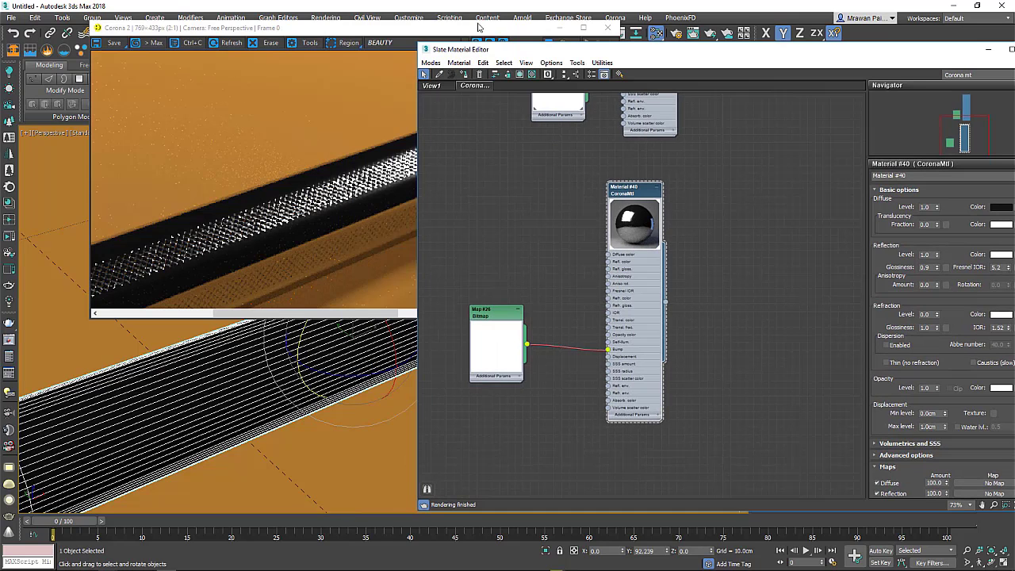
left_click(349, 187)
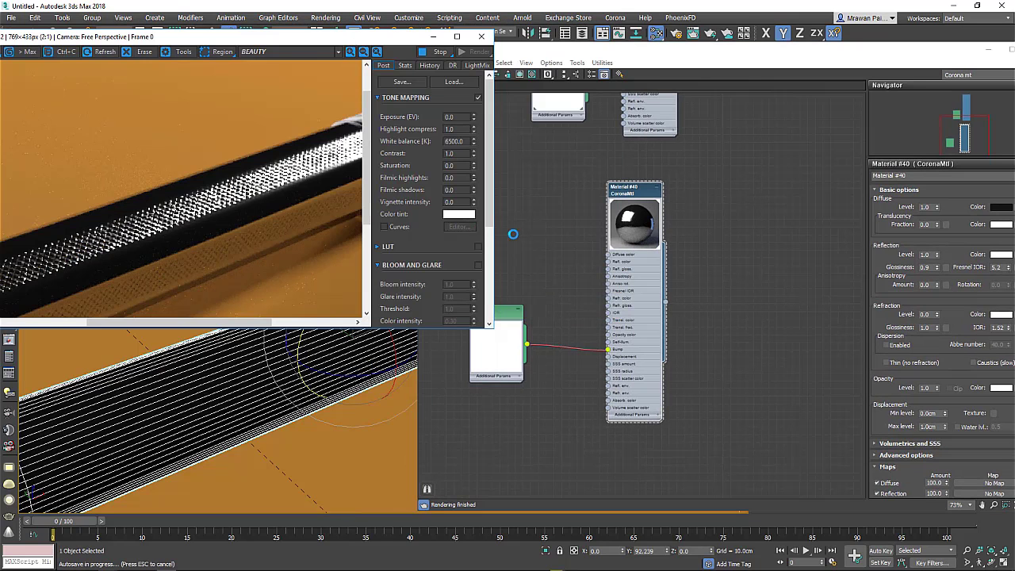
left_click(696, 52)
left_click_drag(696, 51, 451, 45)
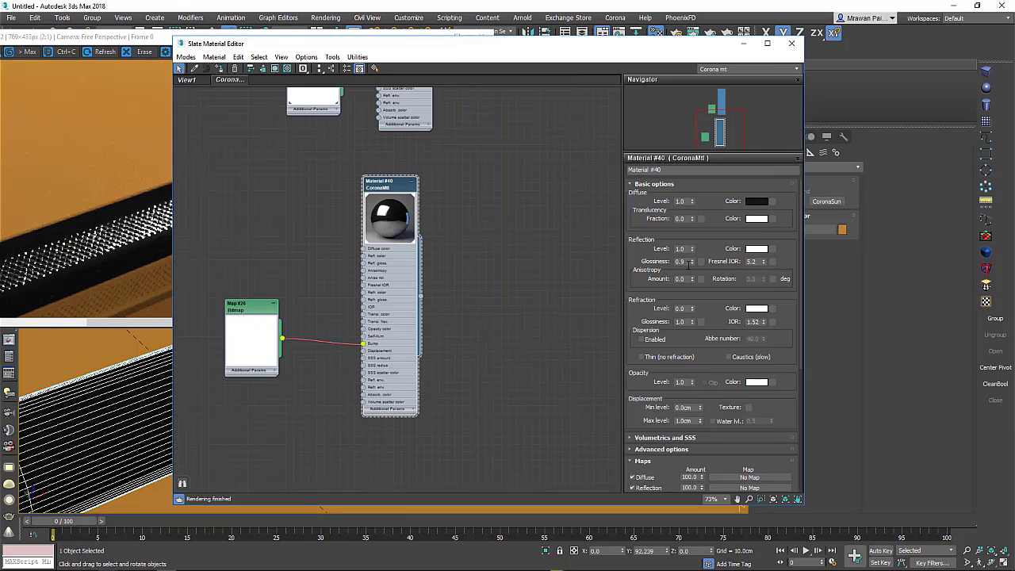
left_click_drag(763, 261, 741, 261)
type(".5")
key("Return")
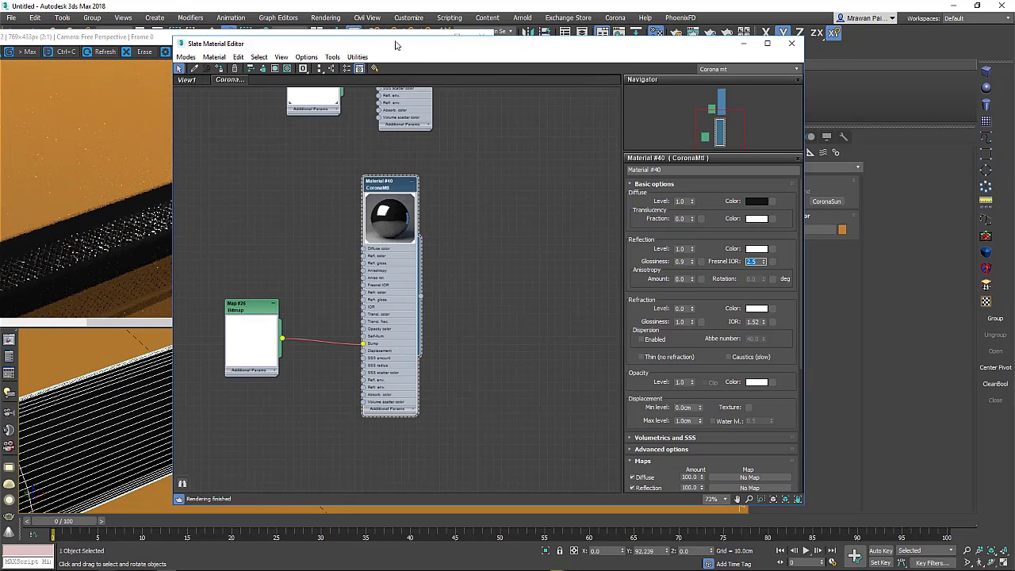
left_click_drag(396, 43, 565, 40)
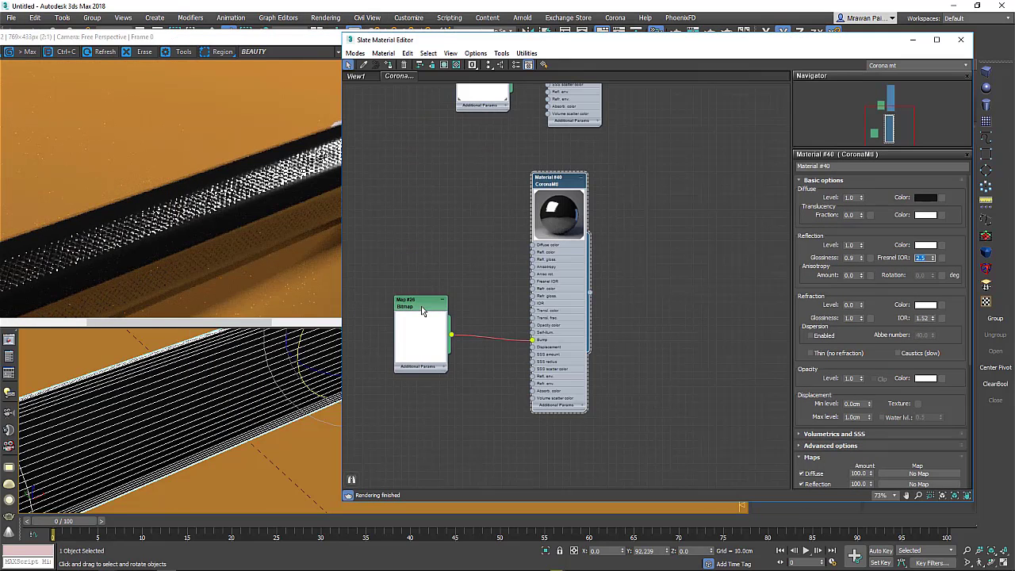
Step: Preview Fingerprints001_OVERLAY_VAR2_HIRES.jpg from the Light 3D folder and drop it into Slate as Map #27
left_click_drag(420, 301, 420, 318)
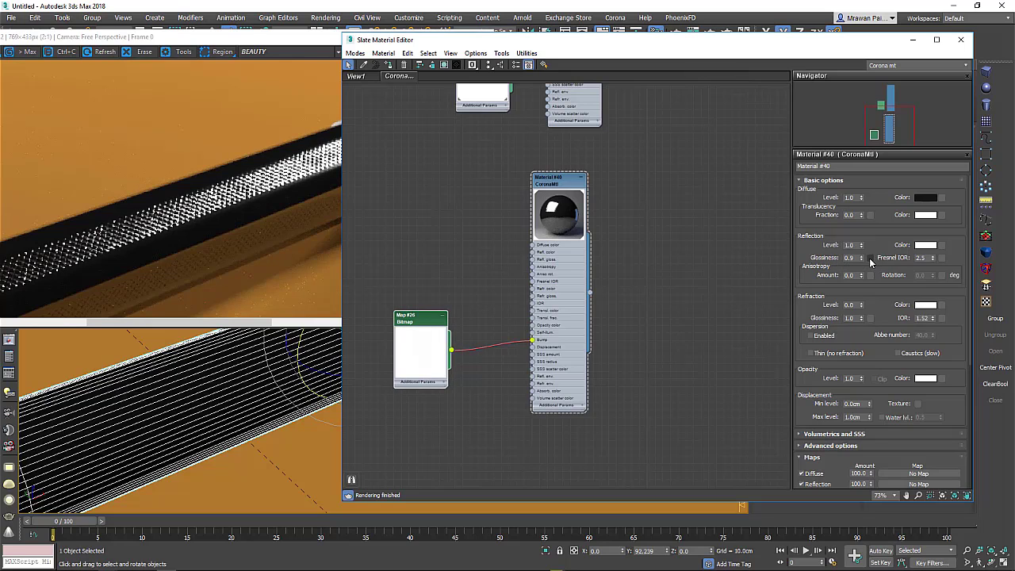
mouse_move(107, 546)
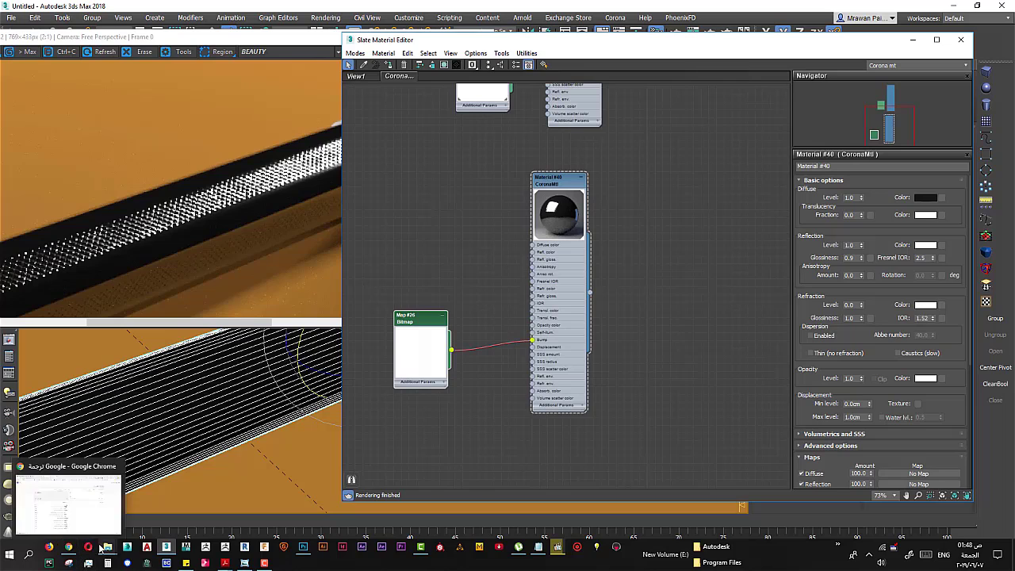
left_click(69, 507)
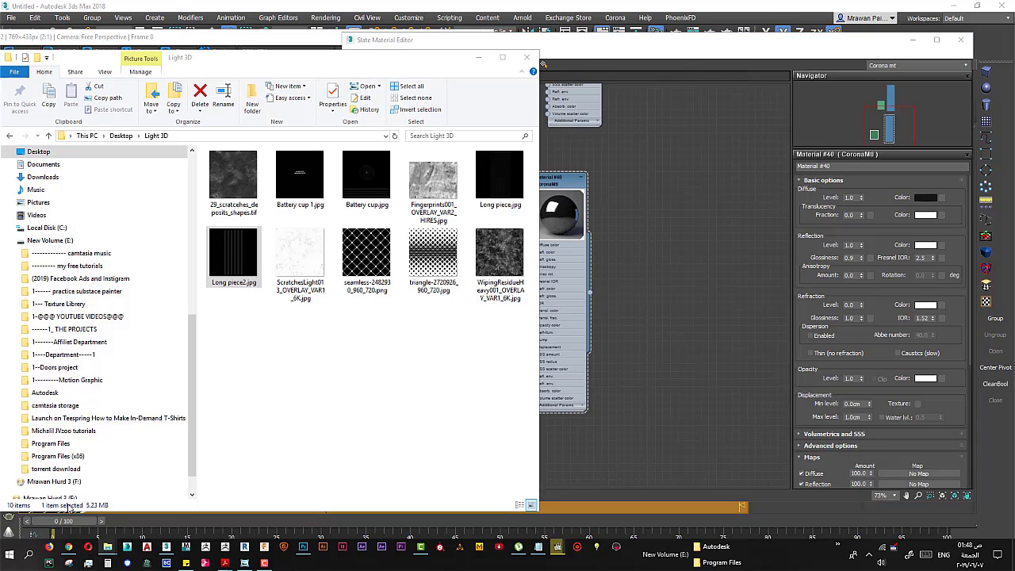
left_click(428, 187)
double_click(429, 184)
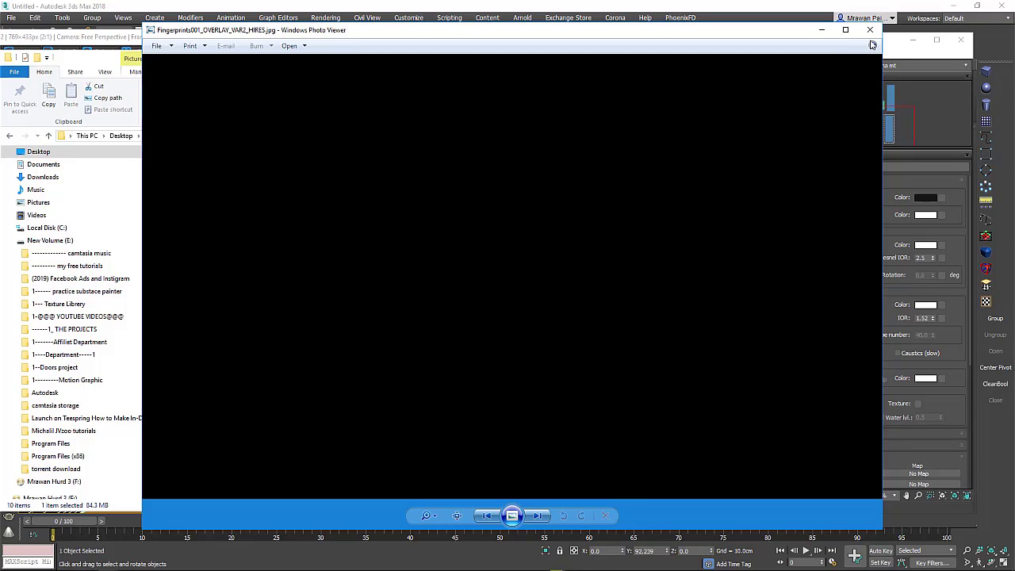
mouse_move(735, 37)
left_mouse_down()
mouse_move(584, 50)
mouse_move(671, 49)
left_mouse_up()
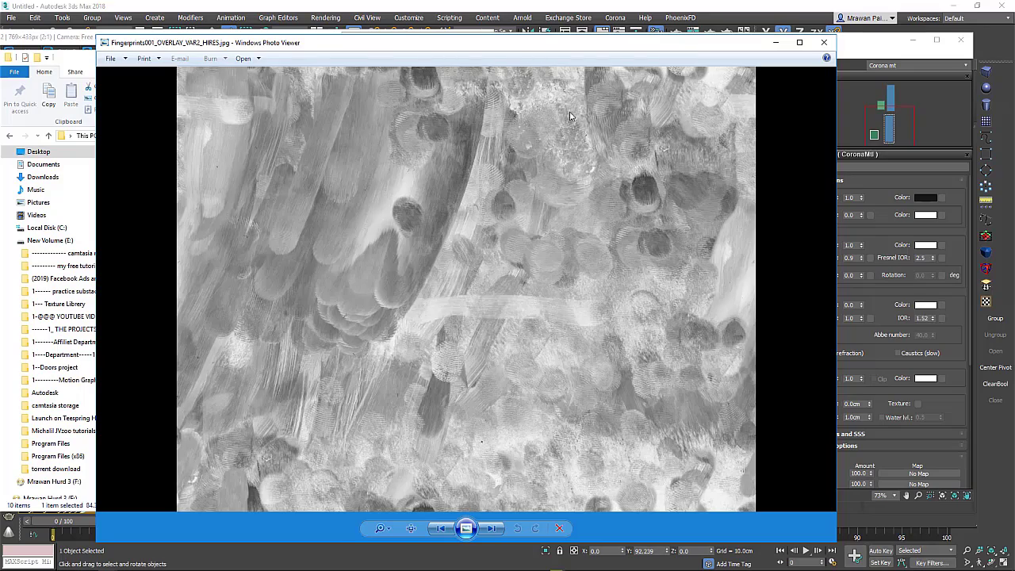
scroll(421, 243, "up", 2)
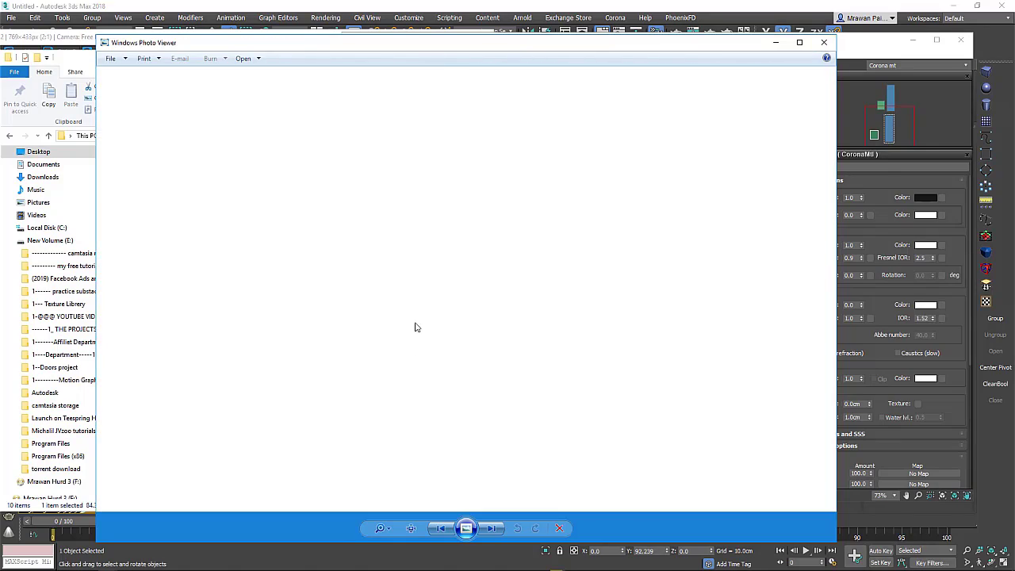
key("Escape")
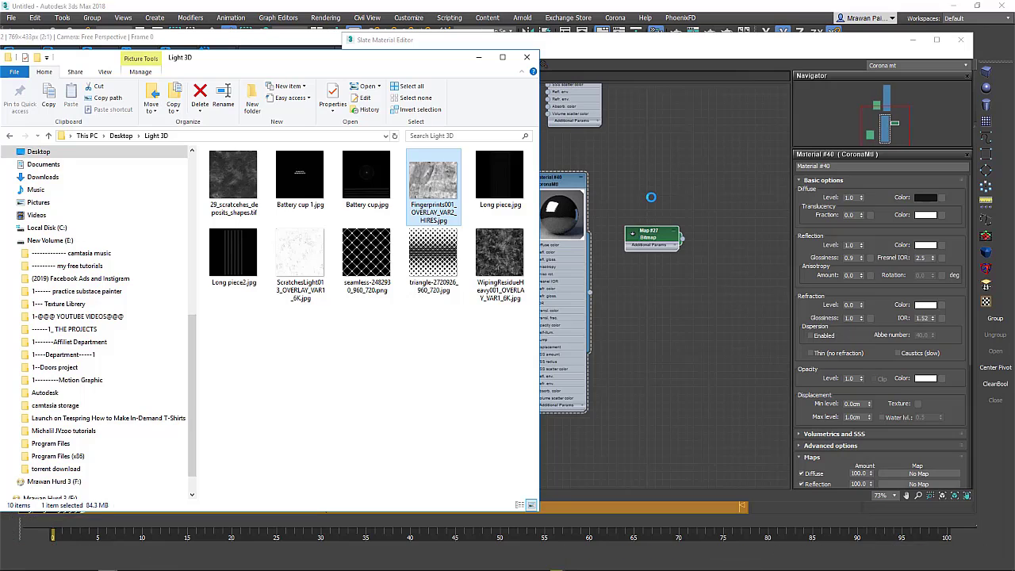
left_click(648, 217)
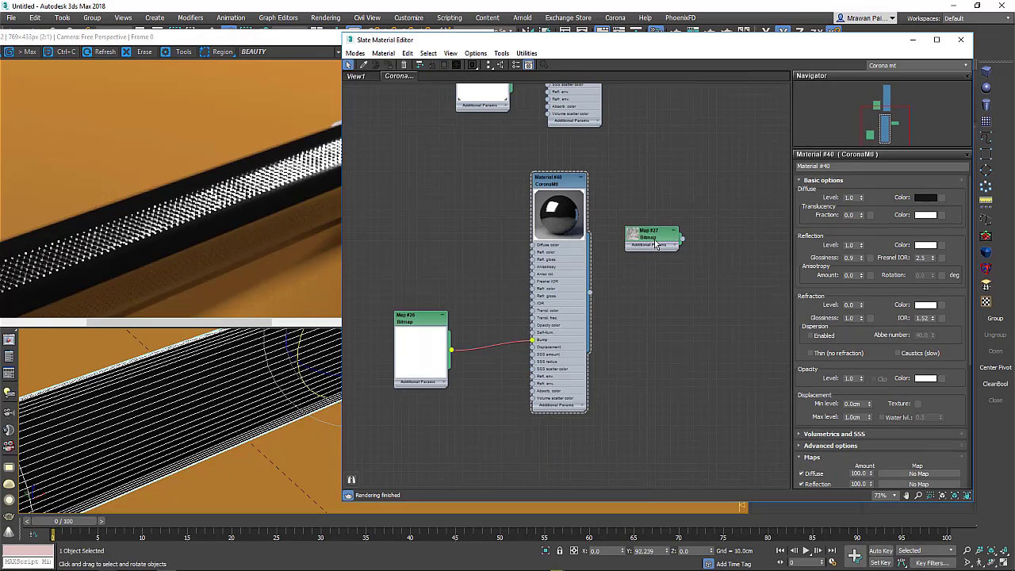
Step: Wire fingerprint bitmap Map #27 into Material #40's Refl. gloss input
left_click_drag(648, 234, 446, 238)
scroll(514, 264, "up", 4)
scroll(517, 265, "up", 2)
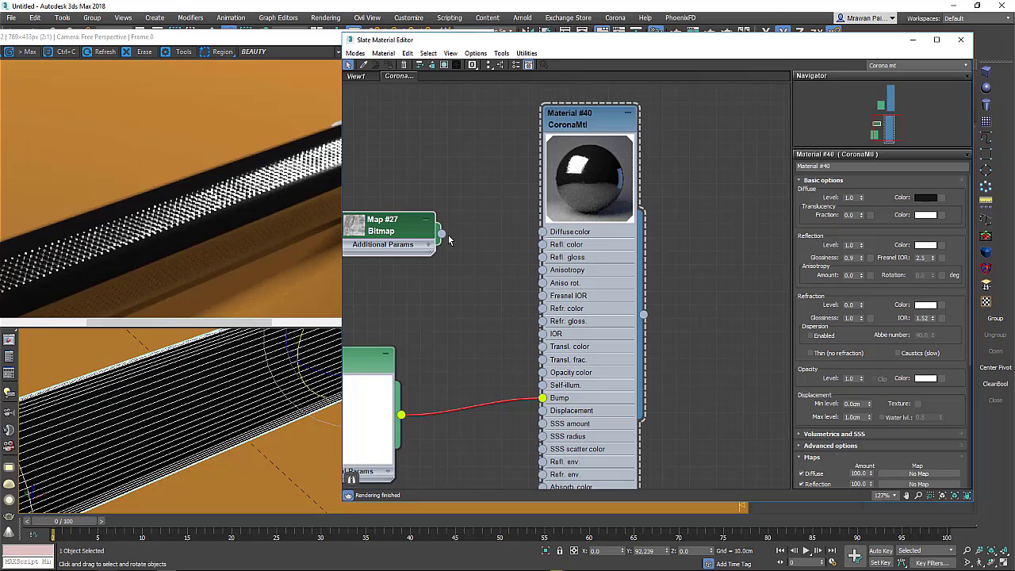
left_click_drag(442, 234, 543, 258)
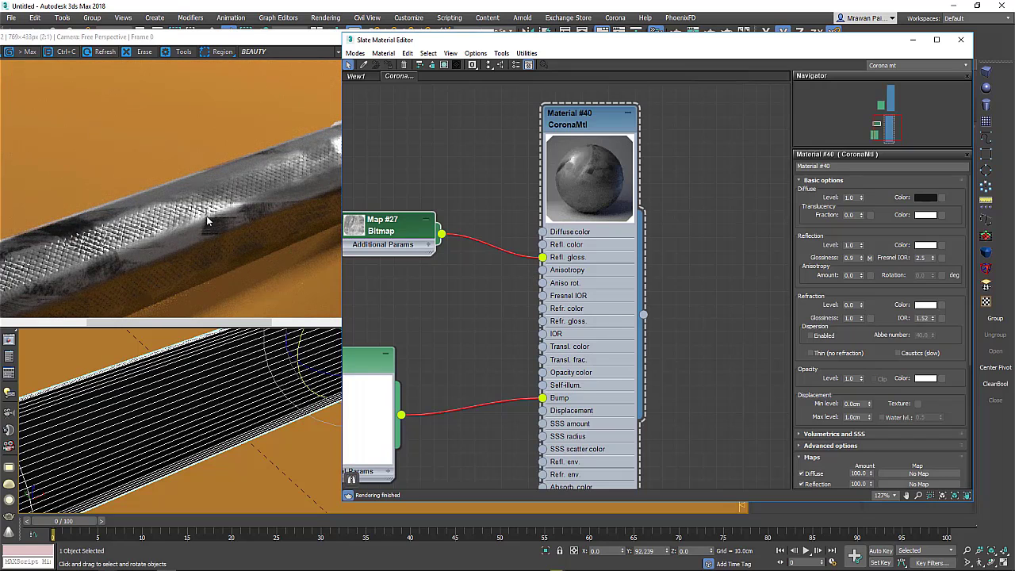
Step: Place the fingerprint node above the bump map and show its parameters
double_click(357, 230)
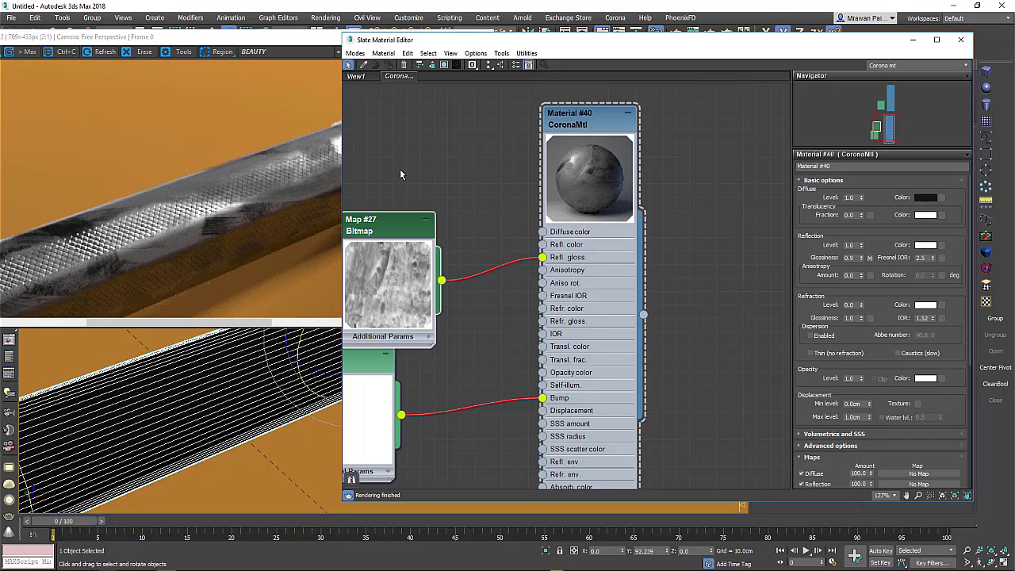
scroll(399, 172, "down", 1)
middle_click_drag(394, 212, 544, 237)
left_click_drag(542, 226, 504, 143)
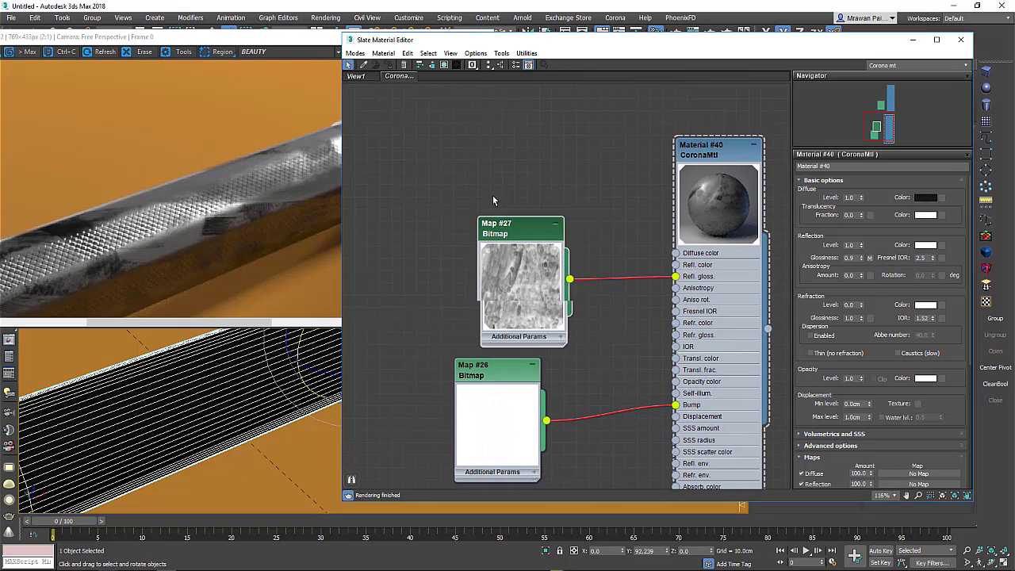
left_click_drag(686, 45, 593, 41)
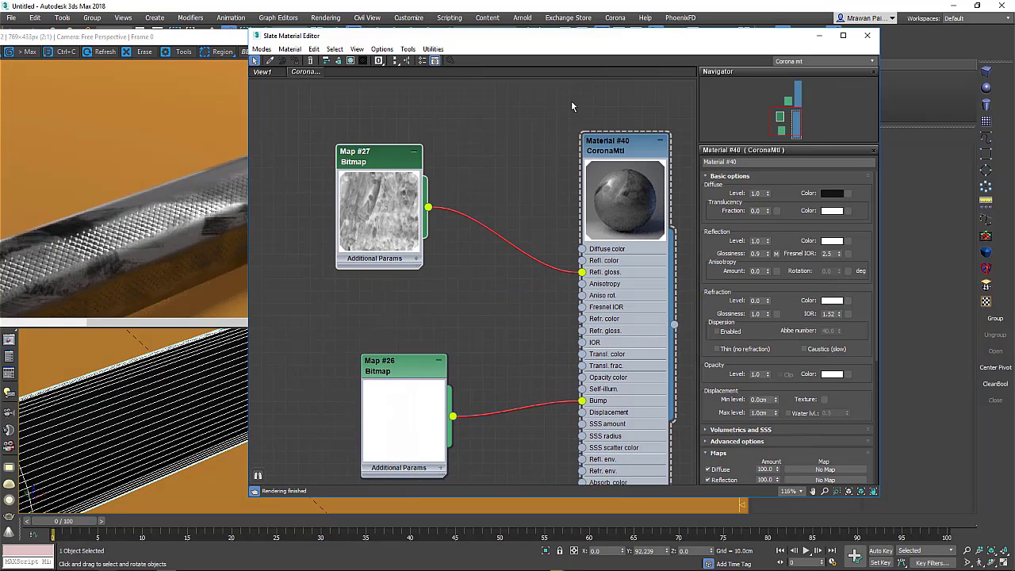
double_click(379, 159)
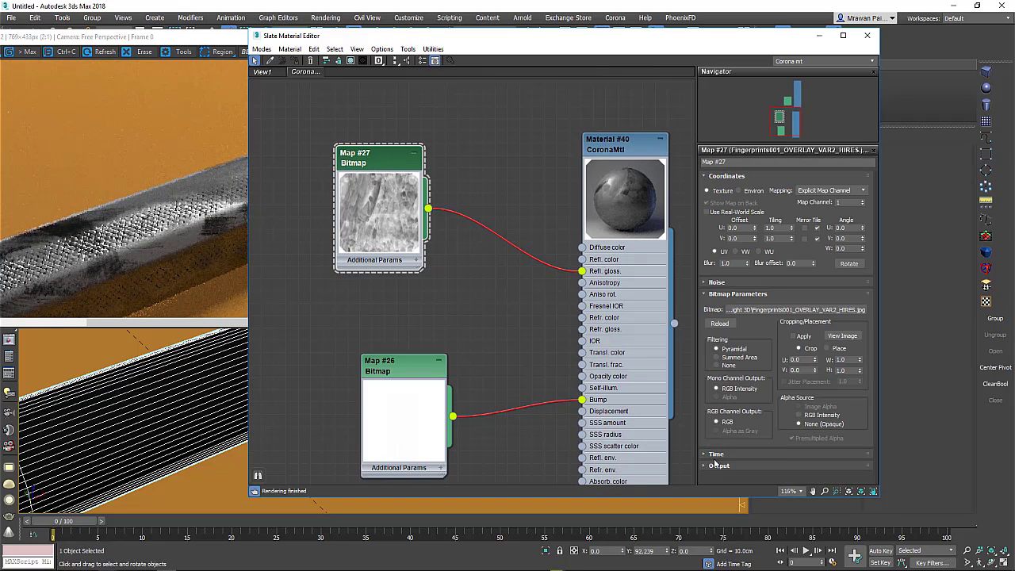
Step: Expand Map #27's Output rollout and check Enable Color Map
left_click(718, 465)
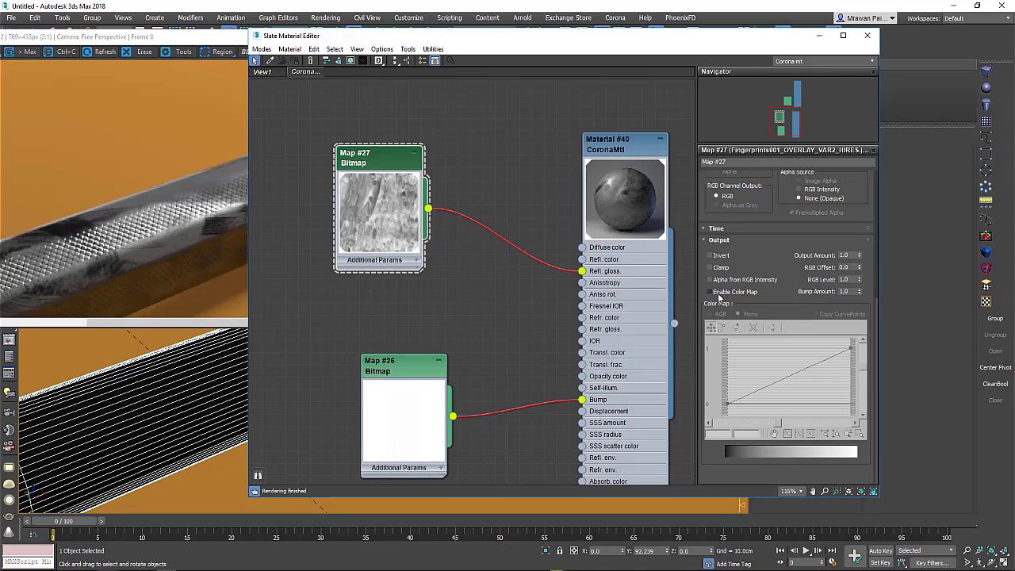
left_click(718, 293)
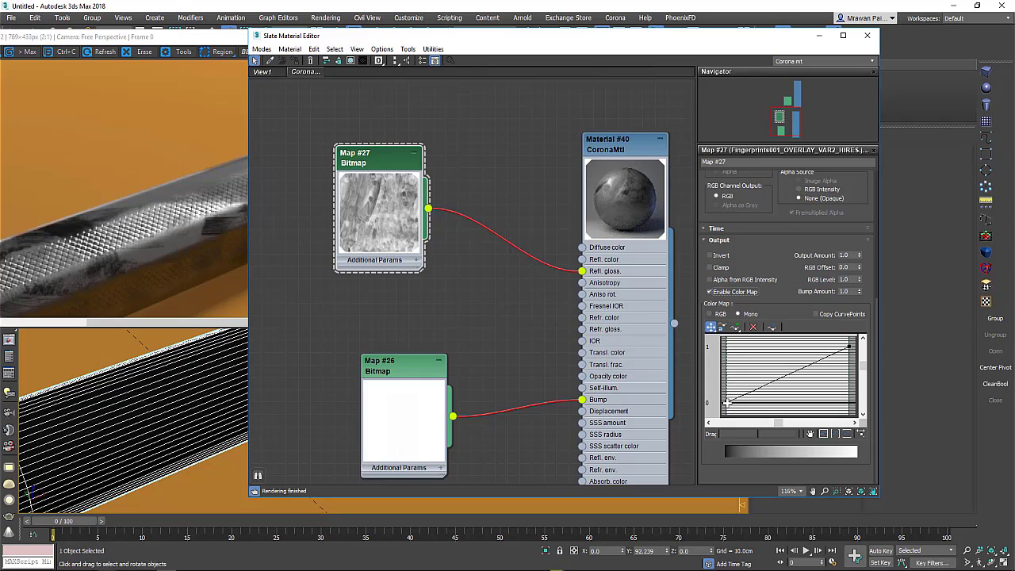
Step: Adjust the fingerprint colour curve's endpoints to about 0.366 and 0.906, checking the render
left_click_drag(726, 403, 727, 387)
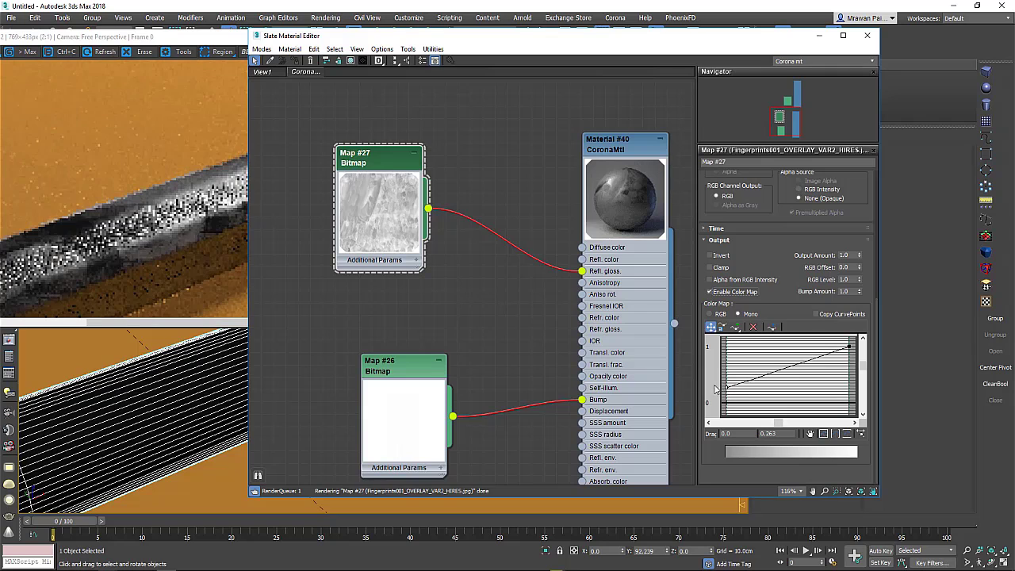
left_click_drag(372, 201, 422, 226)
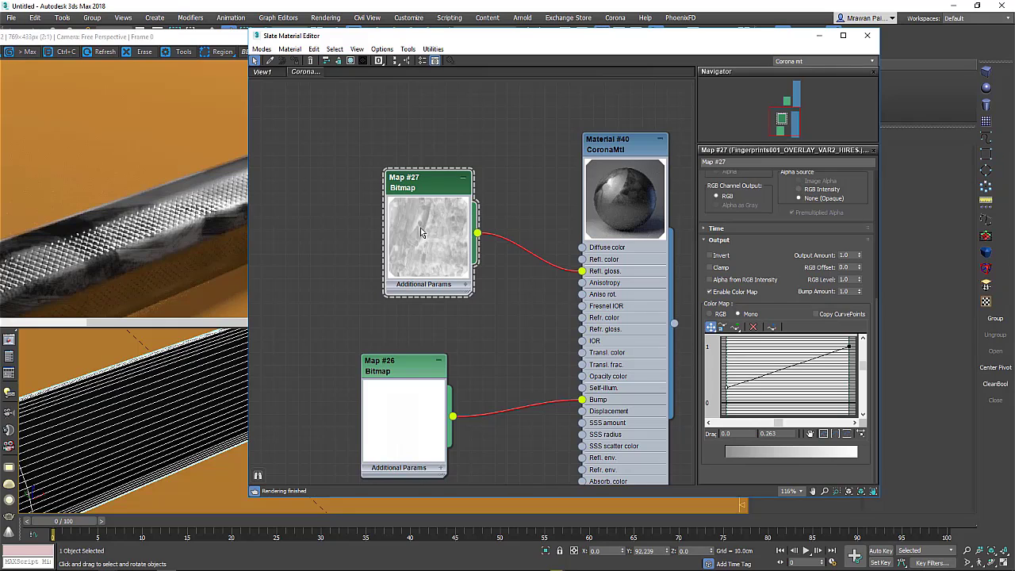
left_click_drag(421, 231, 445, 244)
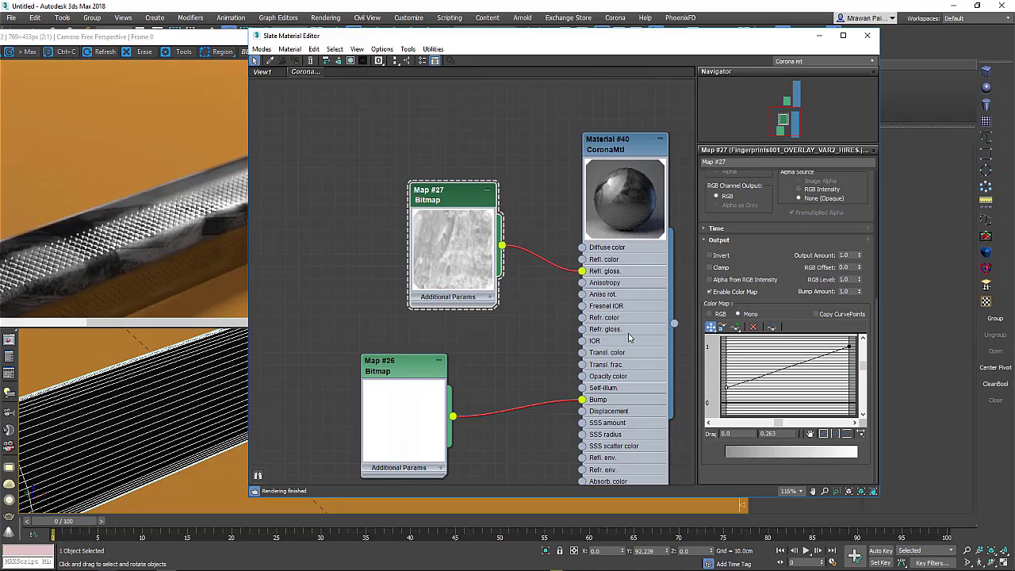
left_click_drag(726, 387, 727, 405)
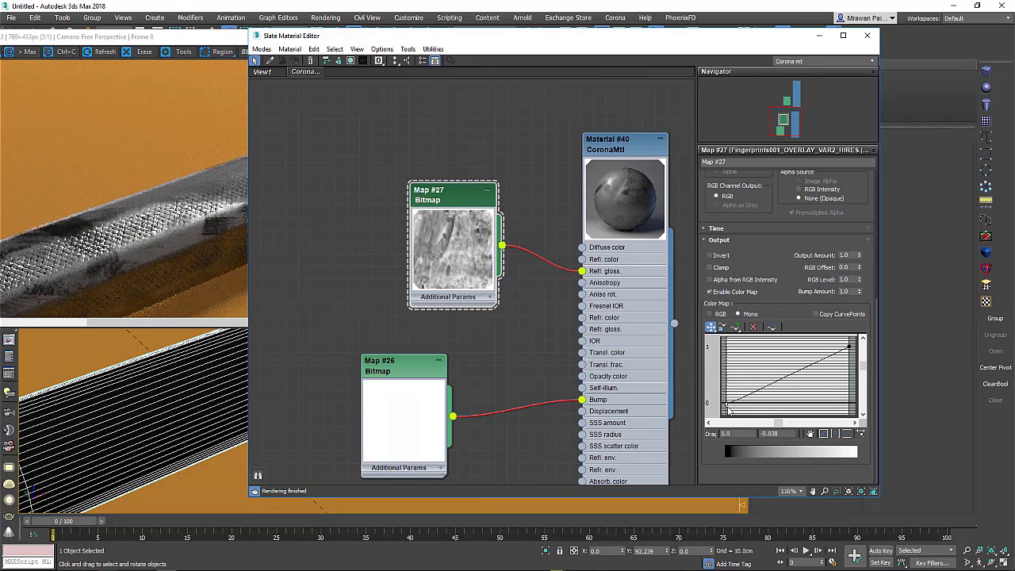
left_click_drag(728, 406, 725, 376)
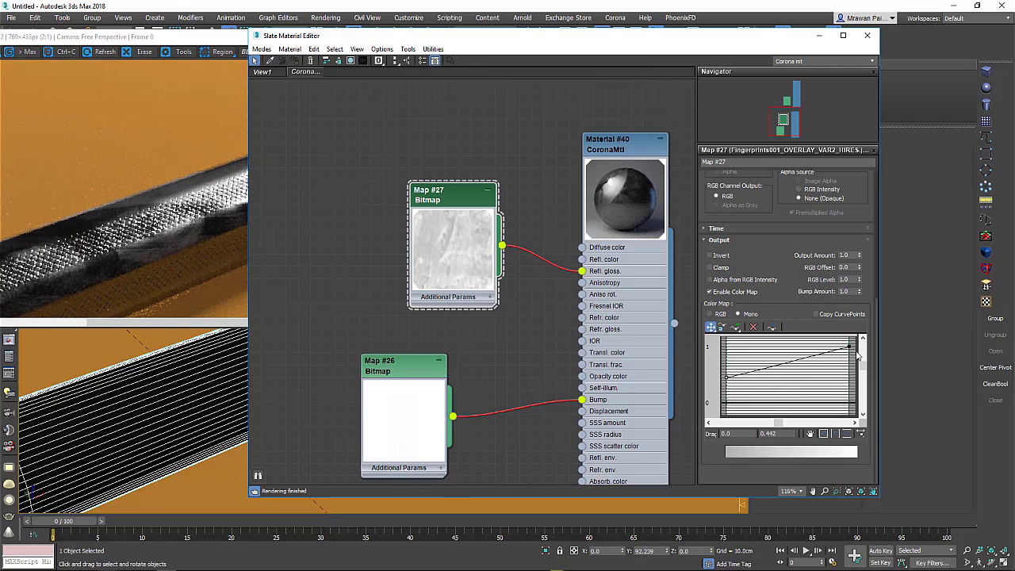
left_click_drag(850, 347, 850, 362)
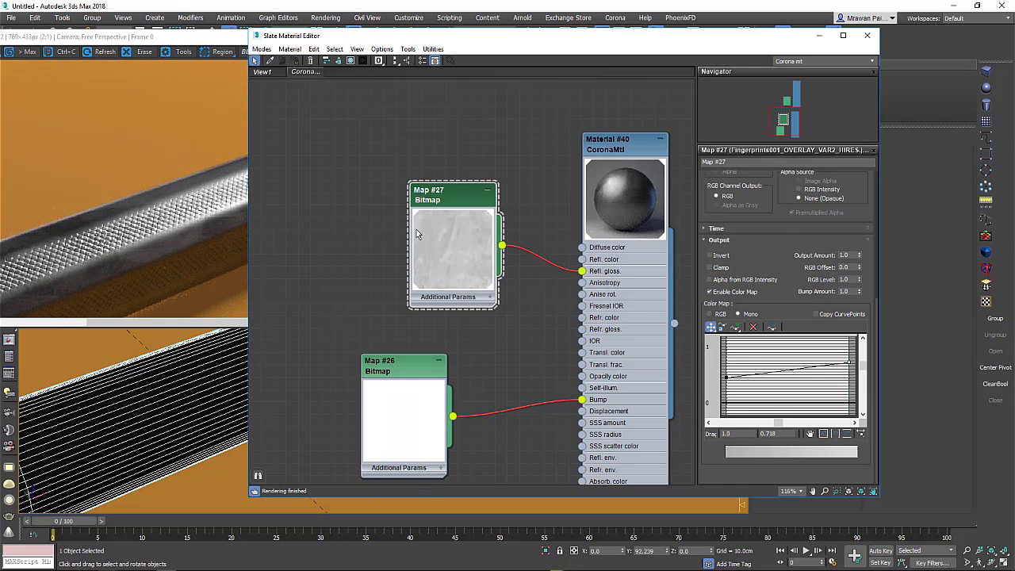
left_click_drag(324, 36, 493, 46)
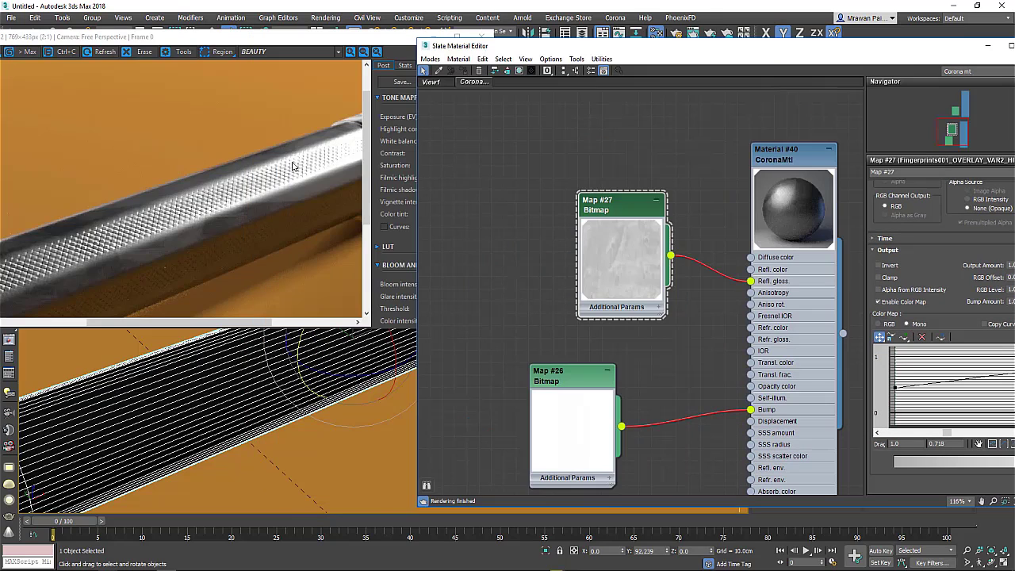
mouse_move(272, 373)
middle_mouse_down("alt")
mouse_move(298, 364)
mouse_move(320, 406)
mouse_move(367, 409)
mouse_move(311, 302)
middle_mouse_up("alt")
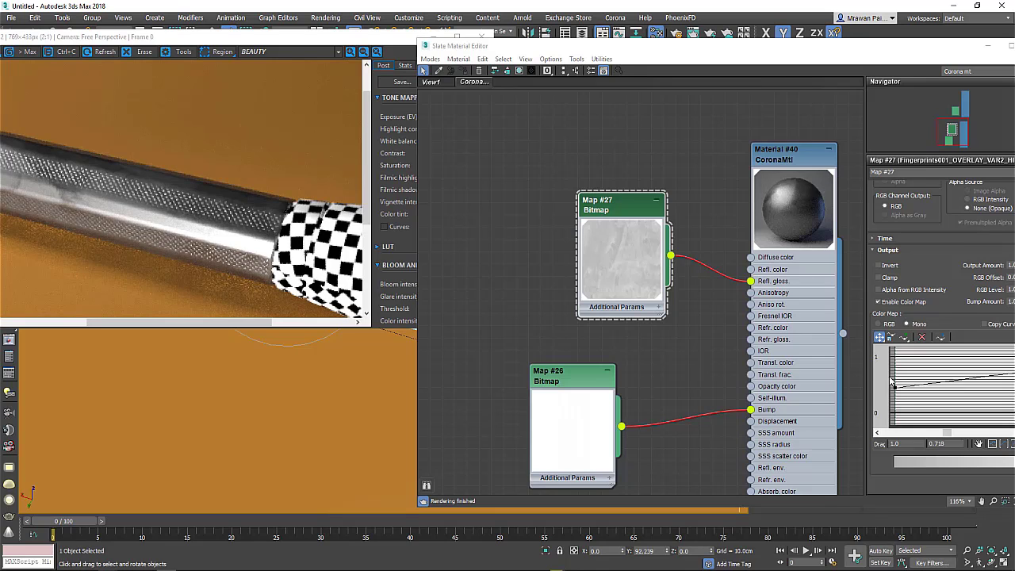
left_click_drag(846, 42, 650, 33)
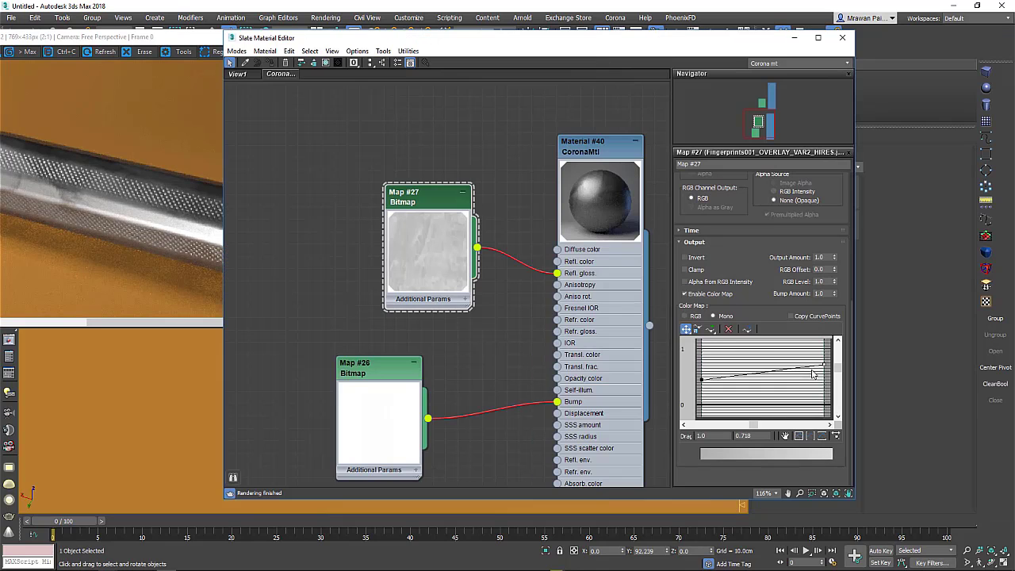
Step: Raise the curve's start to 0.723 so the fingerprint smudges look subtle
left_click_drag(825, 364, 825, 368)
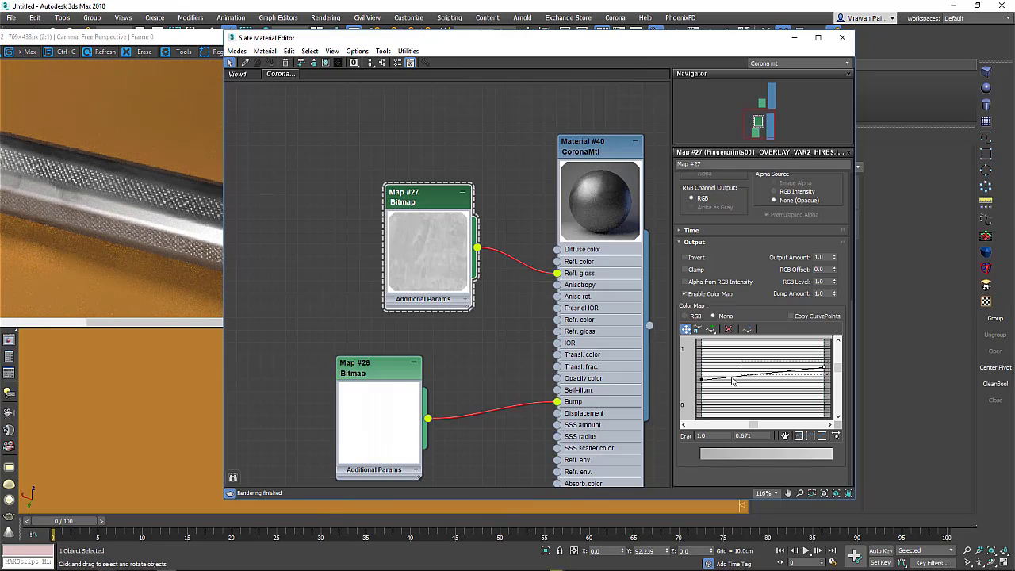
left_click_drag(701, 379, 700, 388)
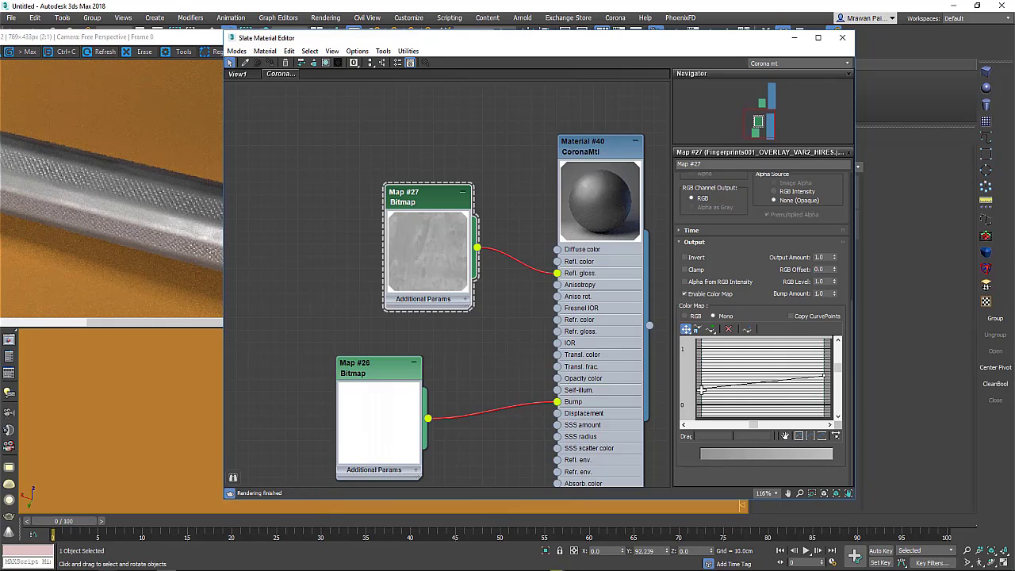
left_click_drag(700, 388, 701, 367)
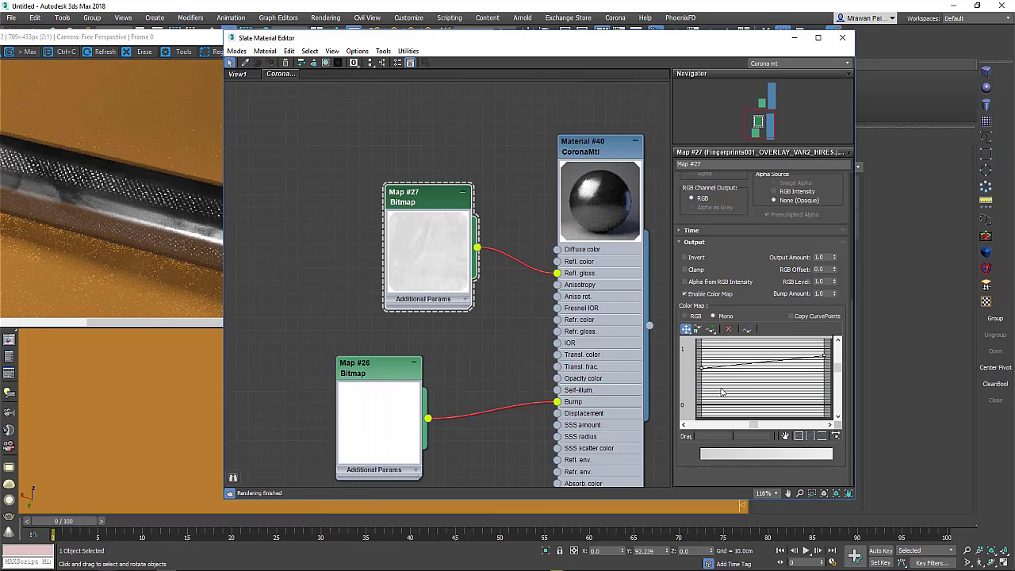
left_click_drag(700, 369, 700, 363)
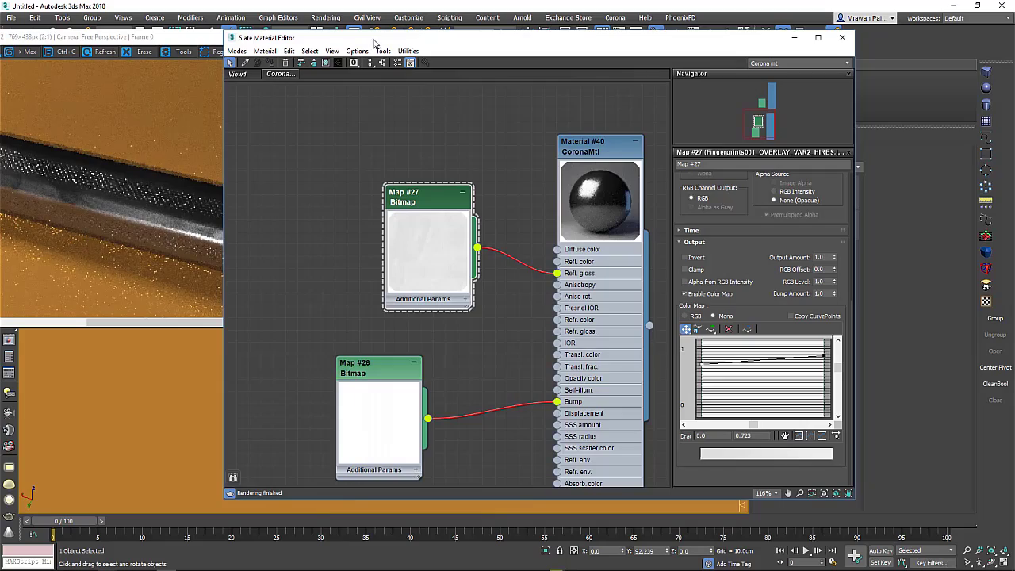
left_click_drag(376, 38, 674, 84)
scroll(287, 262, "up", 5)
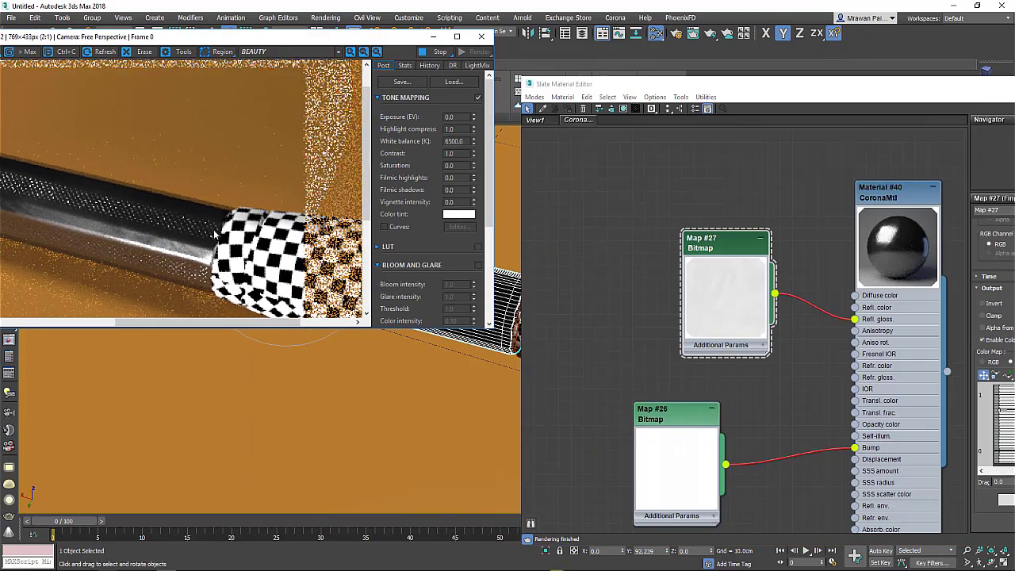
Step: Orbit toward the flashlight's end and rearrange the material editor and Map #26 node beside the render
mouse_move(444, 416)
middle_mouse_down()
mouse_move(429, 465)
mouse_move(304, 412)
mouse_move(258, 369)
mouse_move(388, 344)
mouse_move(386, 390)
middle_mouse_up()
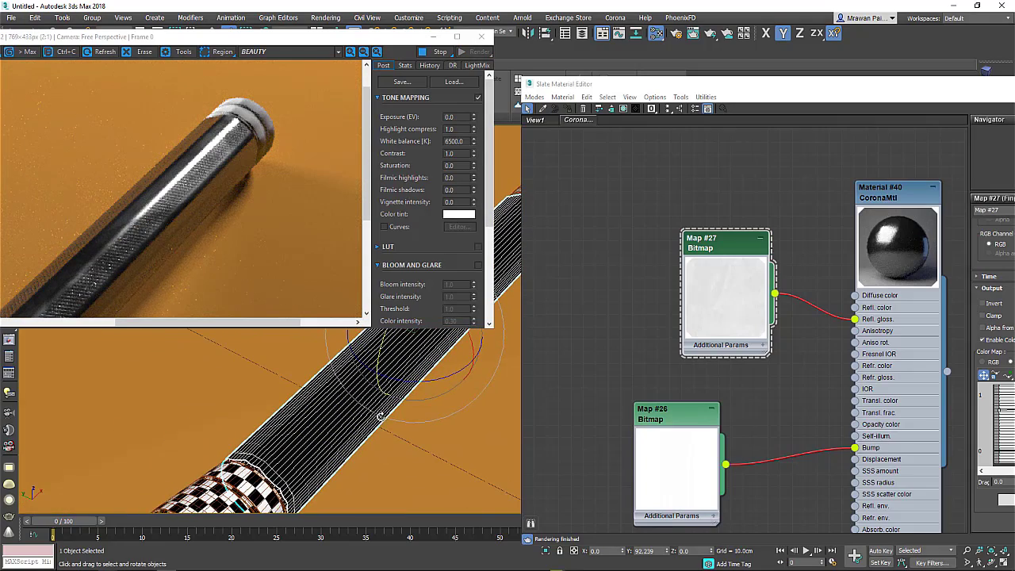
mouse_move(382, 425)
middle_mouse_down("alt")
mouse_move(385, 356)
mouse_move(323, 341)
middle_mouse_up("alt")
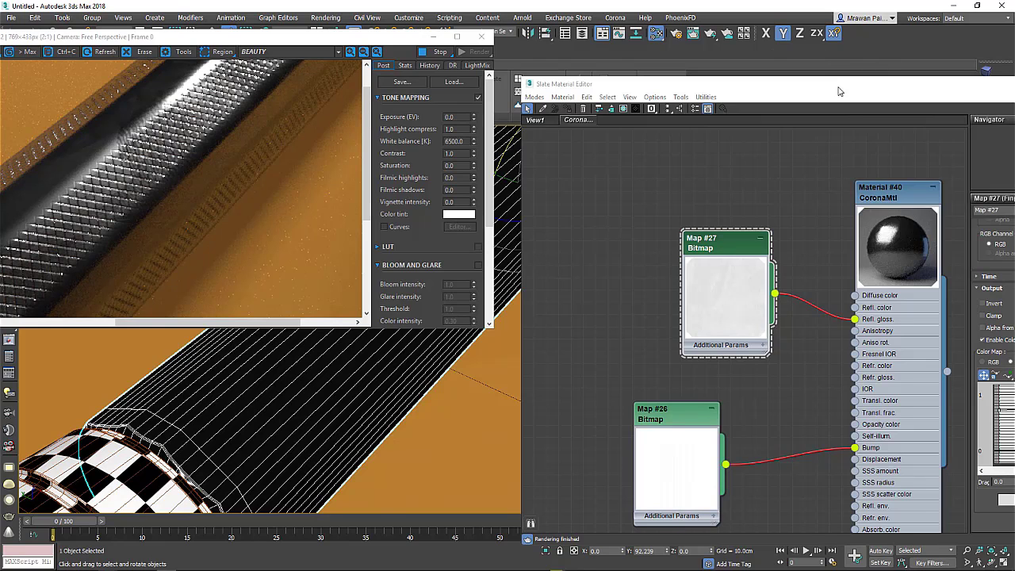
left_click_drag(785, 84, 300, 64)
scroll(492, 282, "down", 3)
scroll(491, 282, "down", 2)
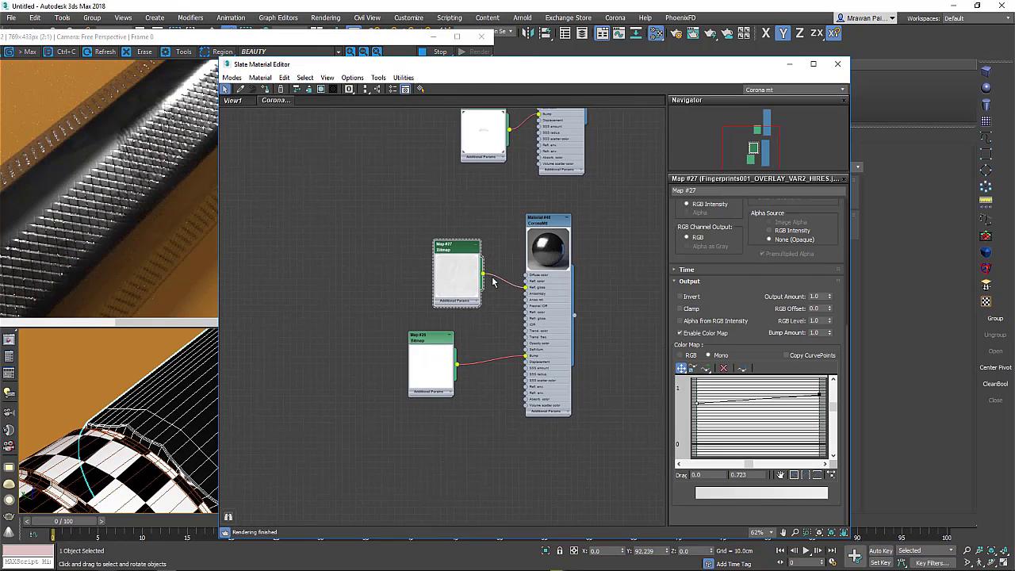
left_click_drag(435, 337, 453, 351)
scroll(476, 363, "up", 1)
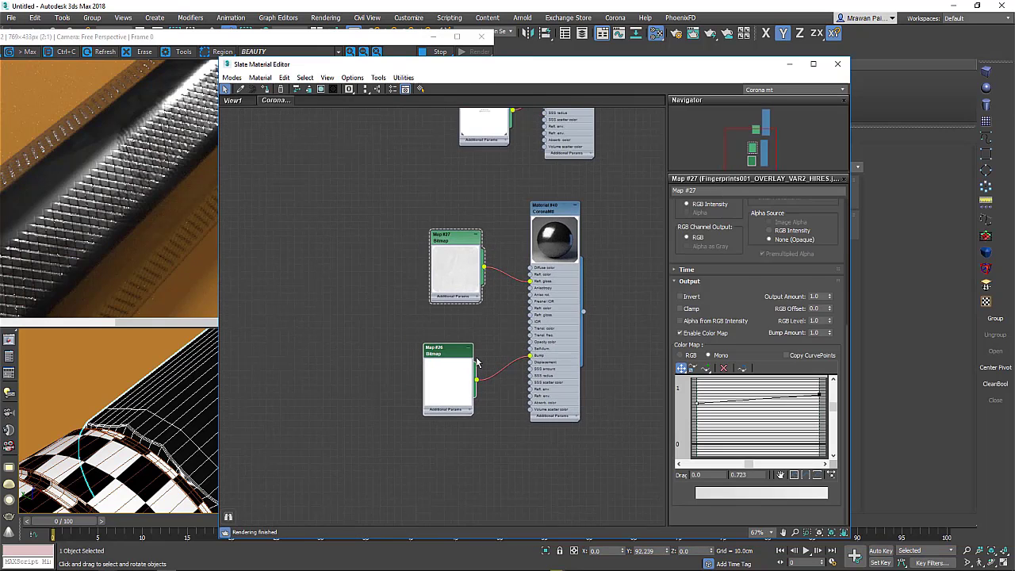
scroll(476, 365, "up", 1)
scroll(487, 362, "up", 2)
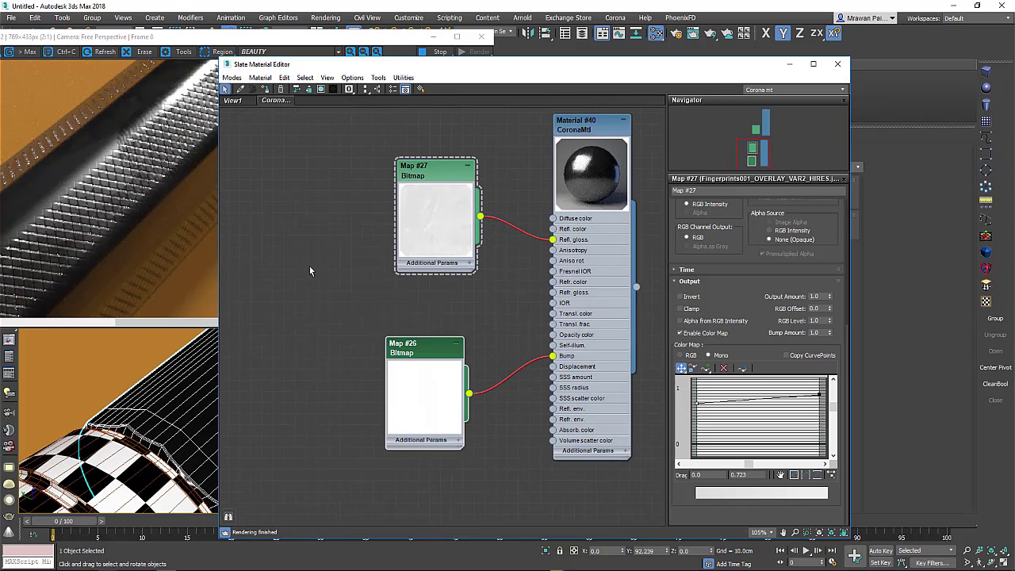
left_click_drag(289, 66, 446, 75)
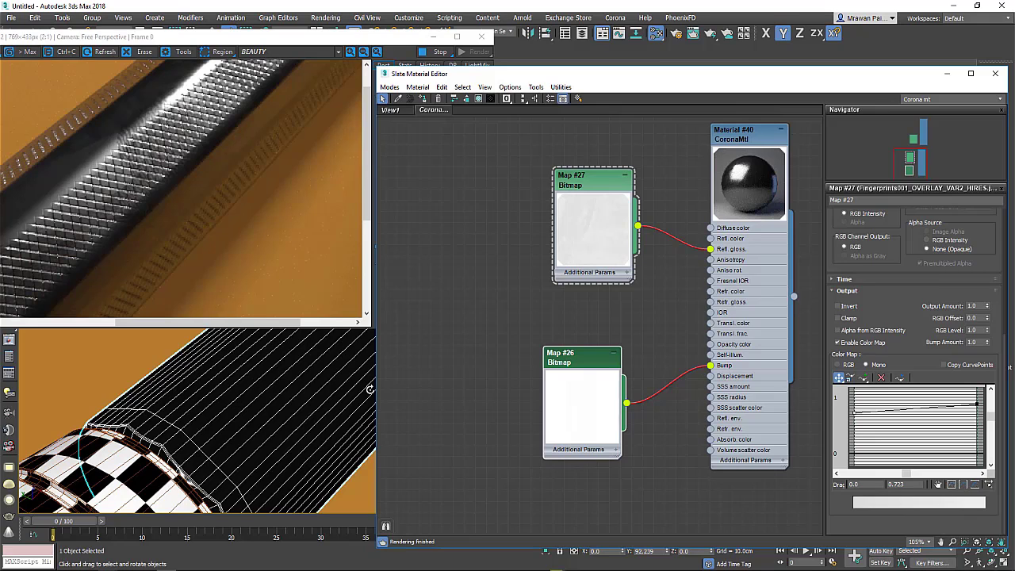
left_click_drag(594, 362, 617, 362)
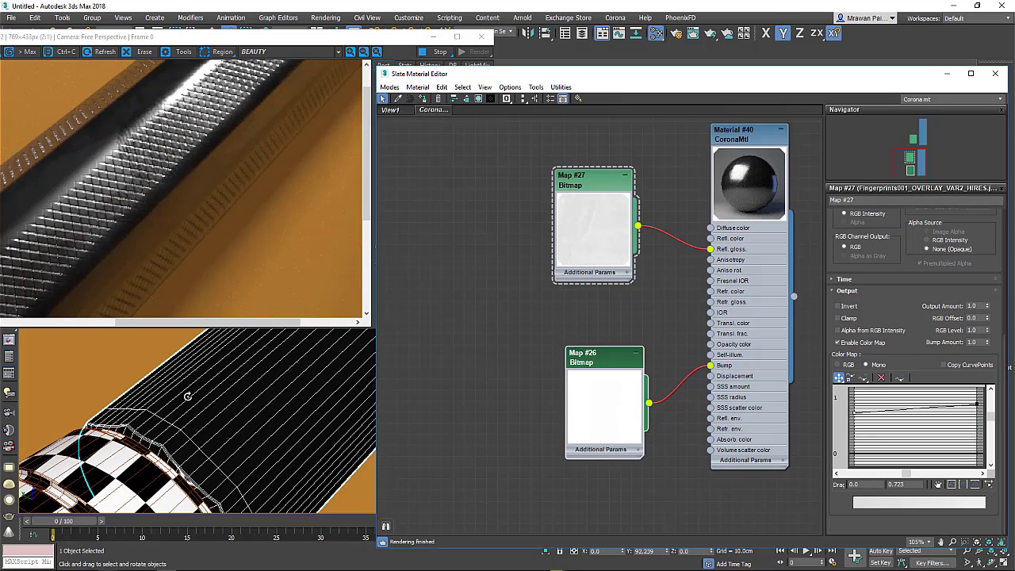
mouse_move(107, 547)
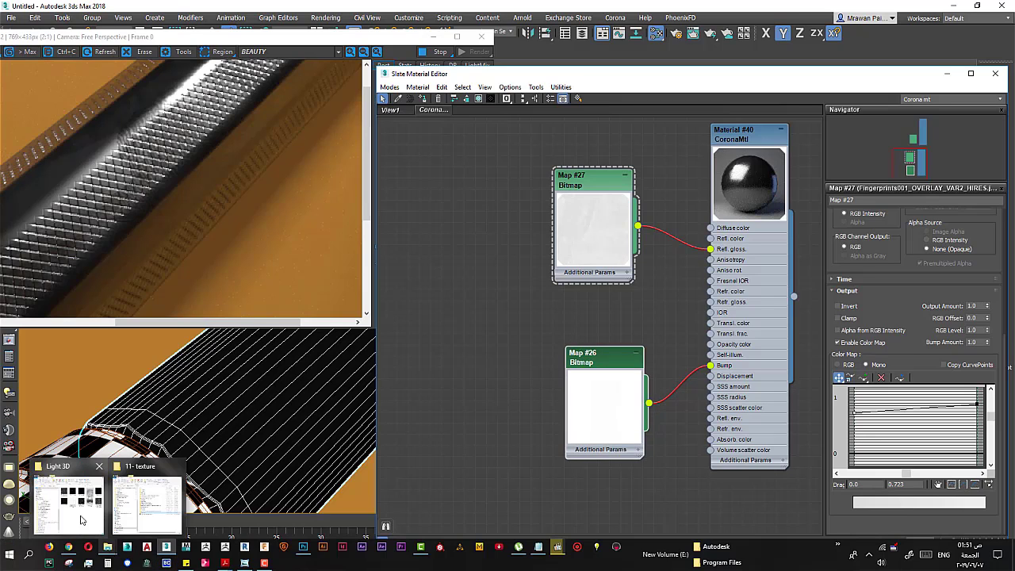
Step: Preview ScratchesLight013_OVERLAY_VAR1_6K.jpg and drop it into Slate as bitmap Map #28
left_click(80, 519)
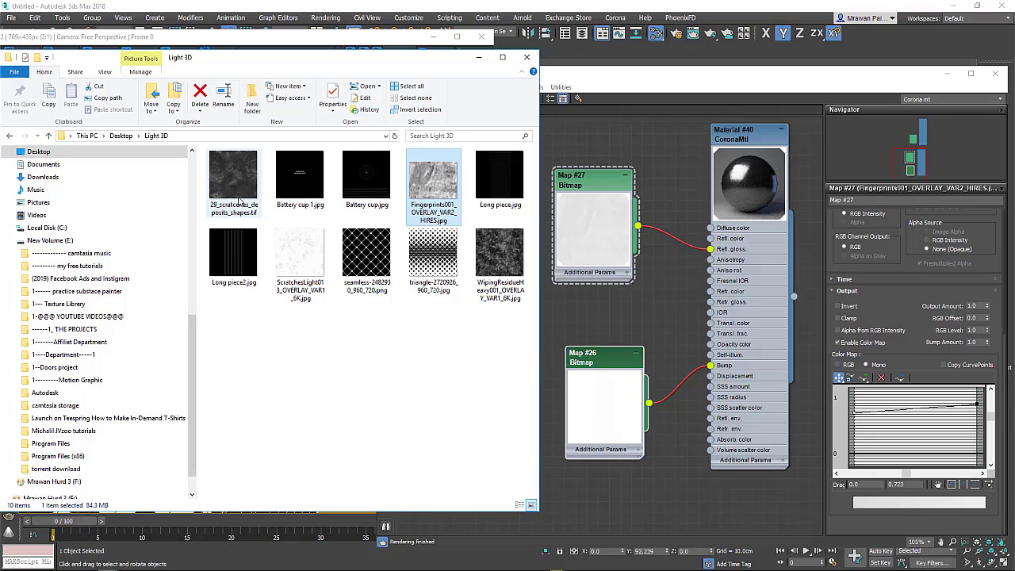
double_click(306, 256)
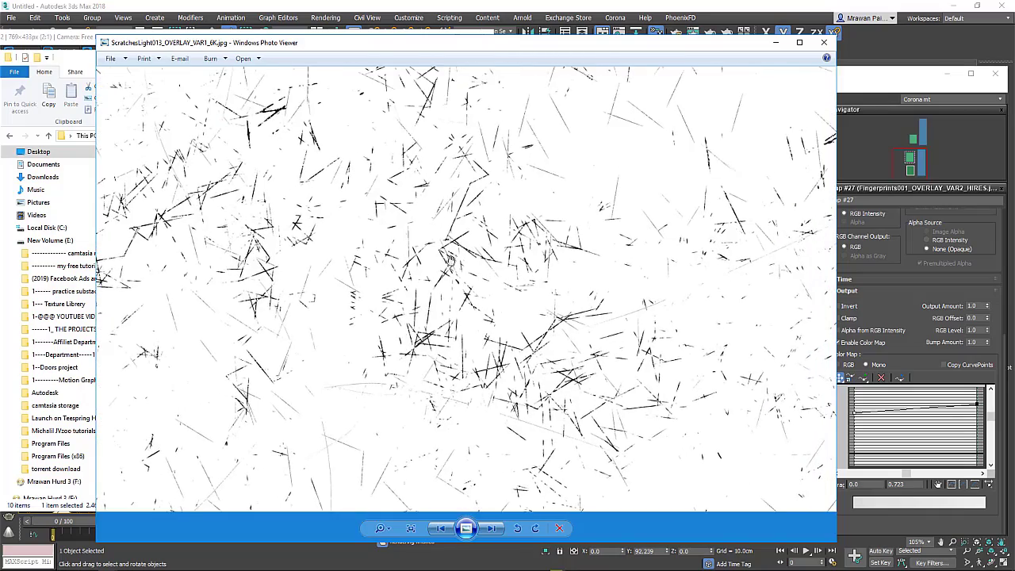
scroll(442, 266, "down", 2)
scroll(441, 271, "up", 2)
scroll(588, 225, "up", 1)
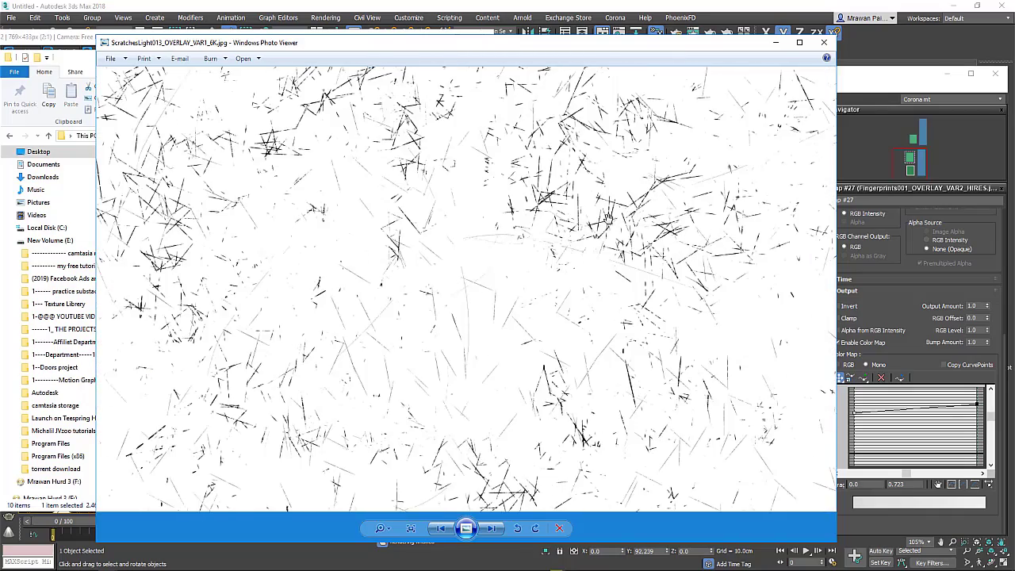
scroll(565, 219, "down", 1)
scroll(566, 219, "down", 1)
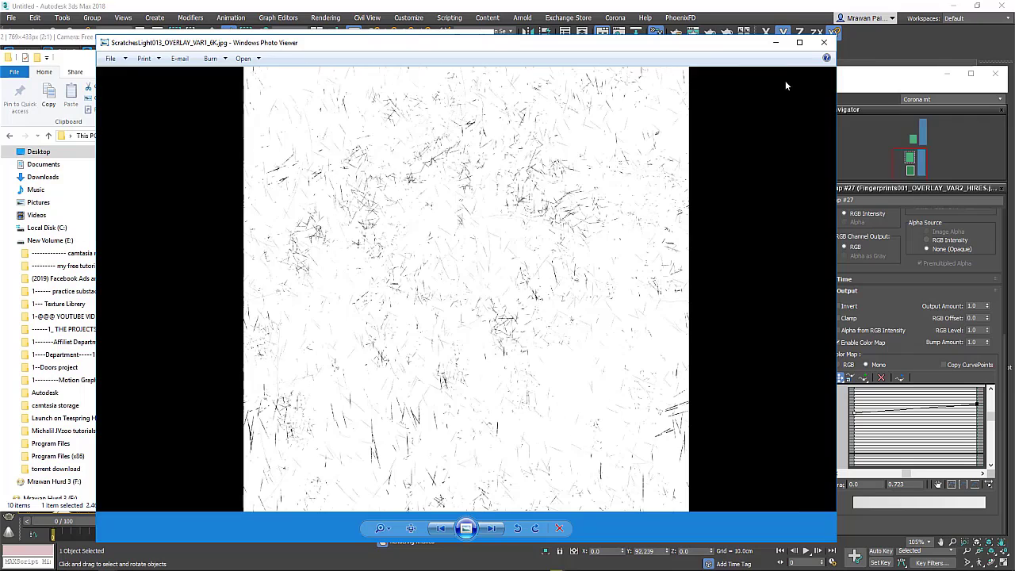
left_click(825, 42)
mouse_move(312, 270)
left_mouse_down()
mouse_move(620, 333)
mouse_move(525, 343)
left_mouse_up()
Step: Wire scratches Map #28 into Material #40's Bump input, replacing Map #26
left_click_drag(597, 365, 565, 438)
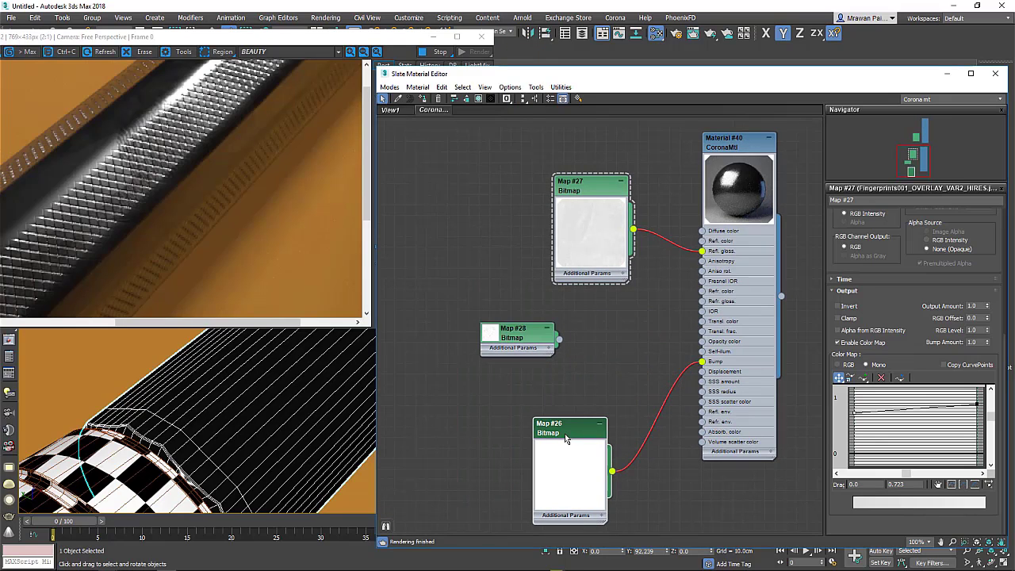
left_click_drag(506, 333, 553, 350)
scroll(575, 423, "up", 1)
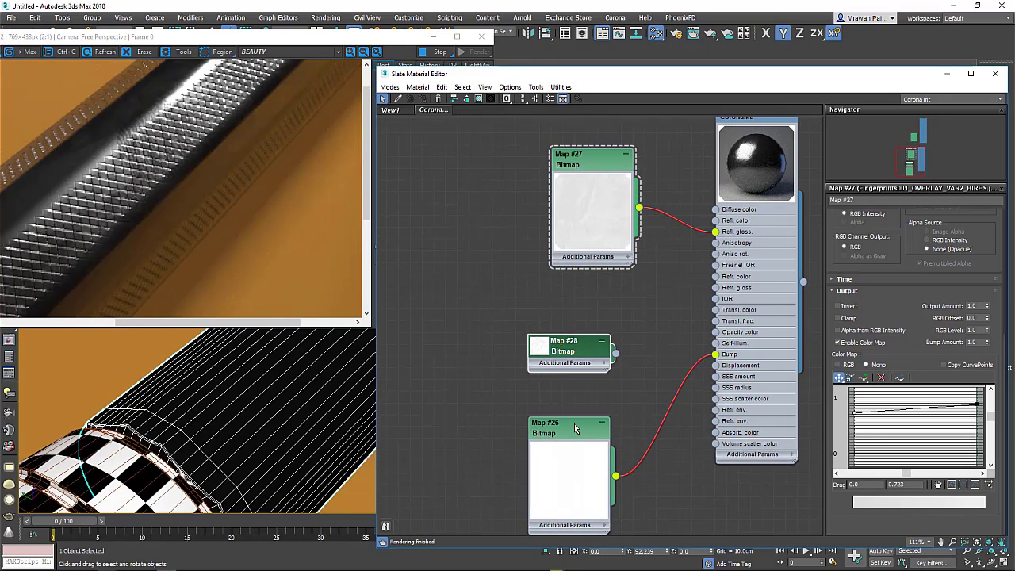
left_click_drag(615, 354, 716, 355)
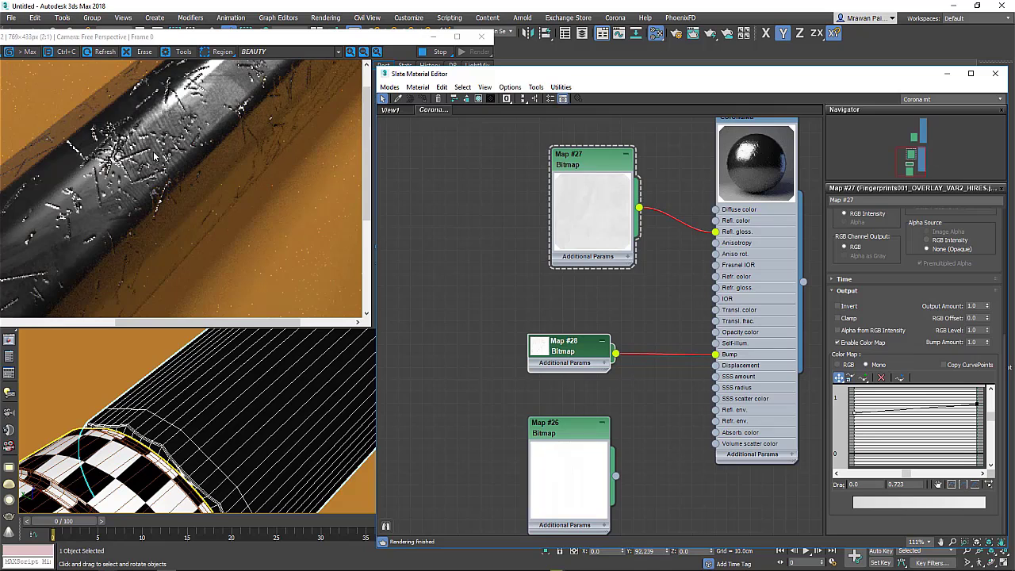
Step: Reconnect knurl Map #26 to Material #40's Bump, leaving Map #28 unconnected
left_click_drag(592, 444, 572, 400)
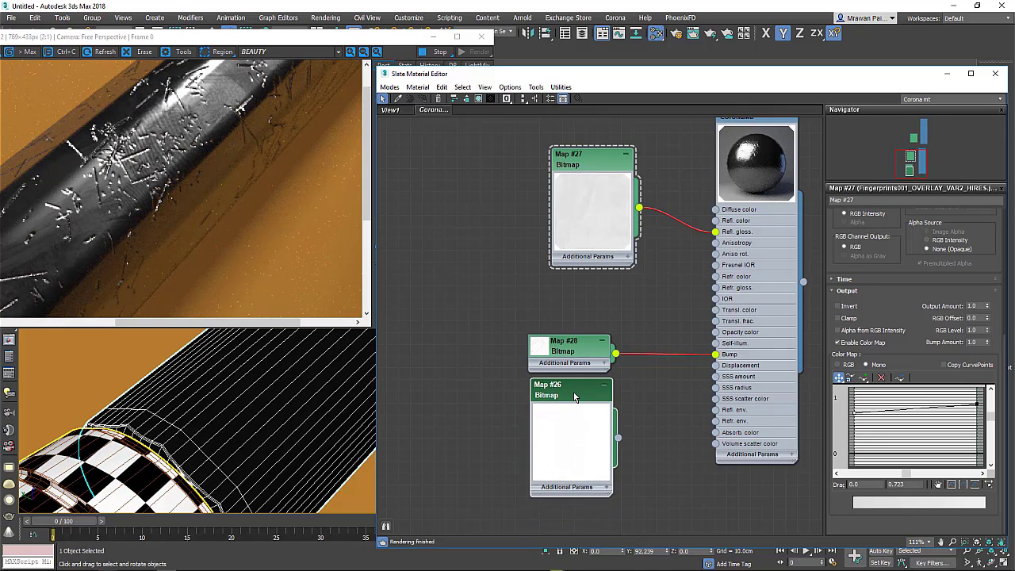
left_click_drag(615, 441, 715, 354)
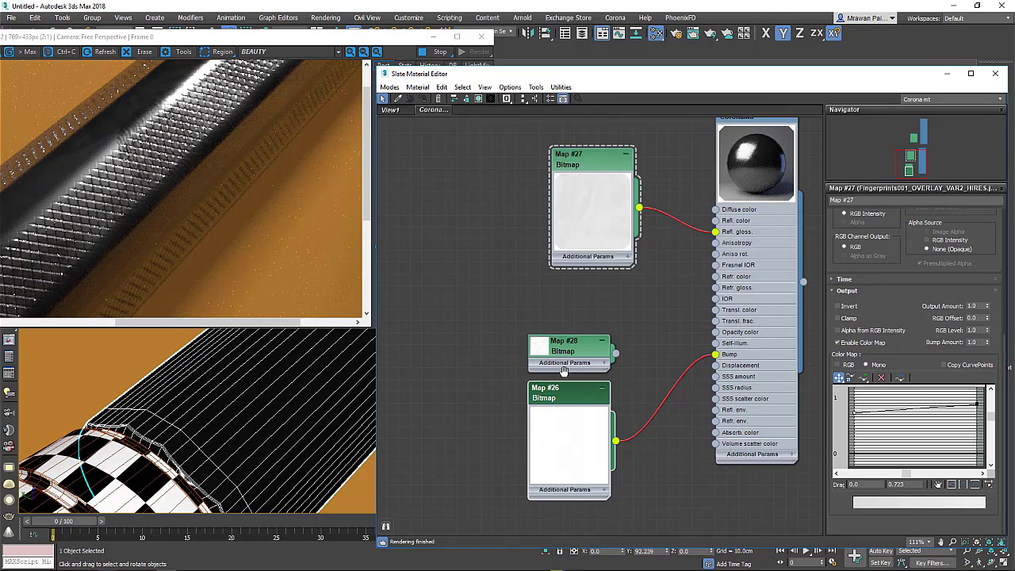
scroll(563, 371, "down", 1)
Step: Create a Composite map node (Map #29) in the Slate node graph
left_click_drag(627, 341, 539, 359)
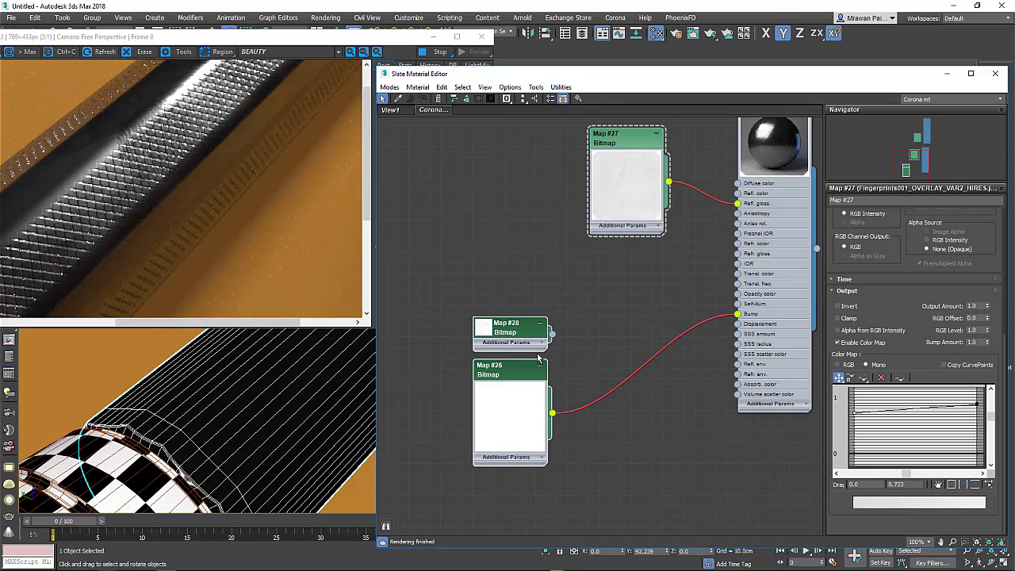
right_click(599, 306)
mouse_move(623, 322)
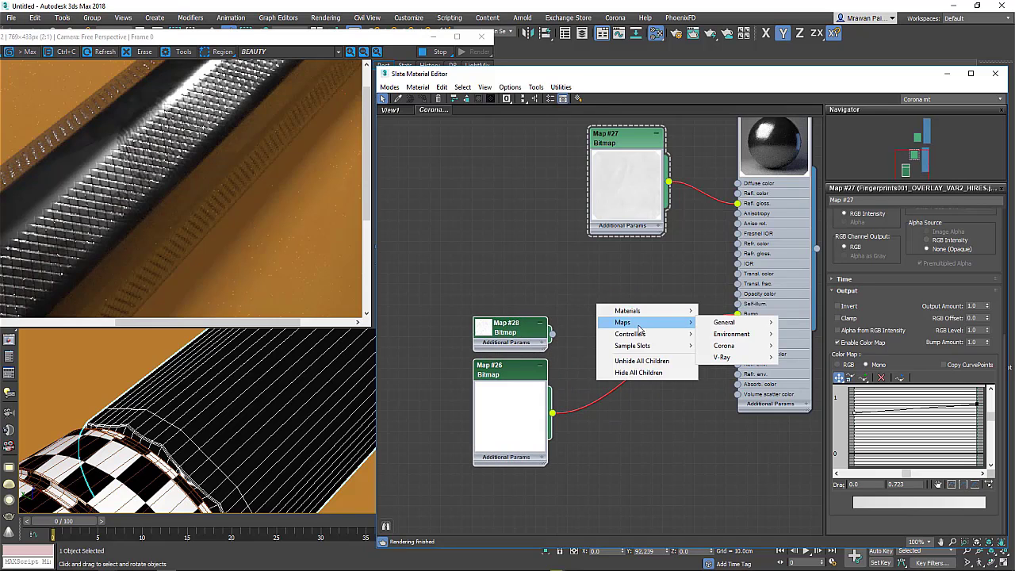
mouse_move(731, 322)
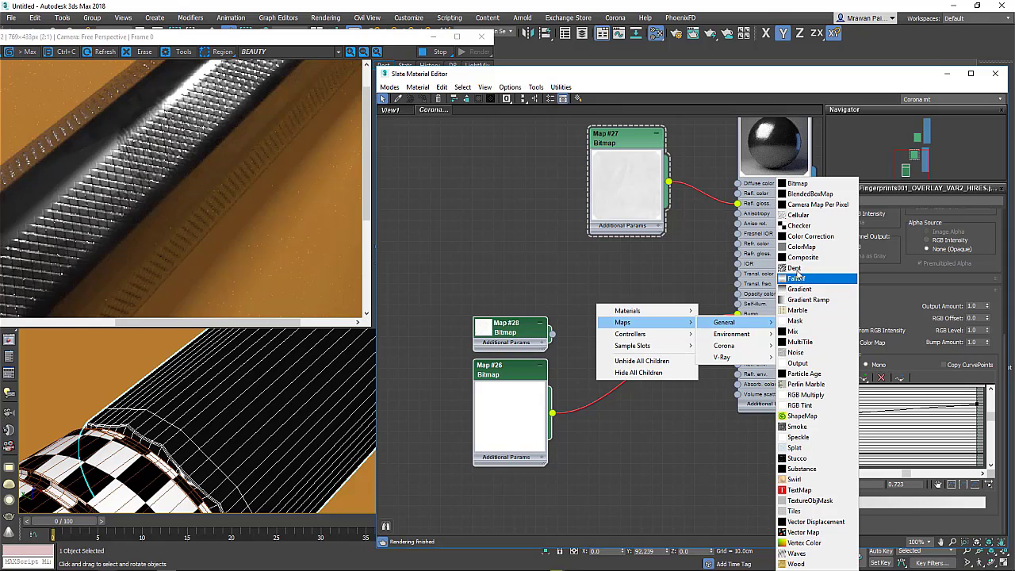
key("Escape")
left_click(798, 262)
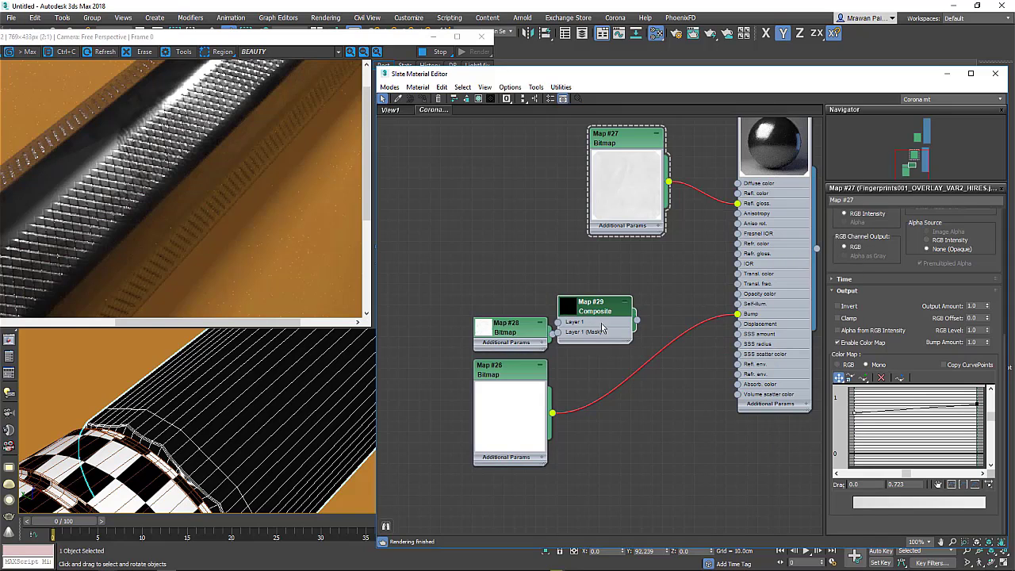
left_click_drag(591, 317, 612, 317)
middle_click_drag(648, 275, 555, 268)
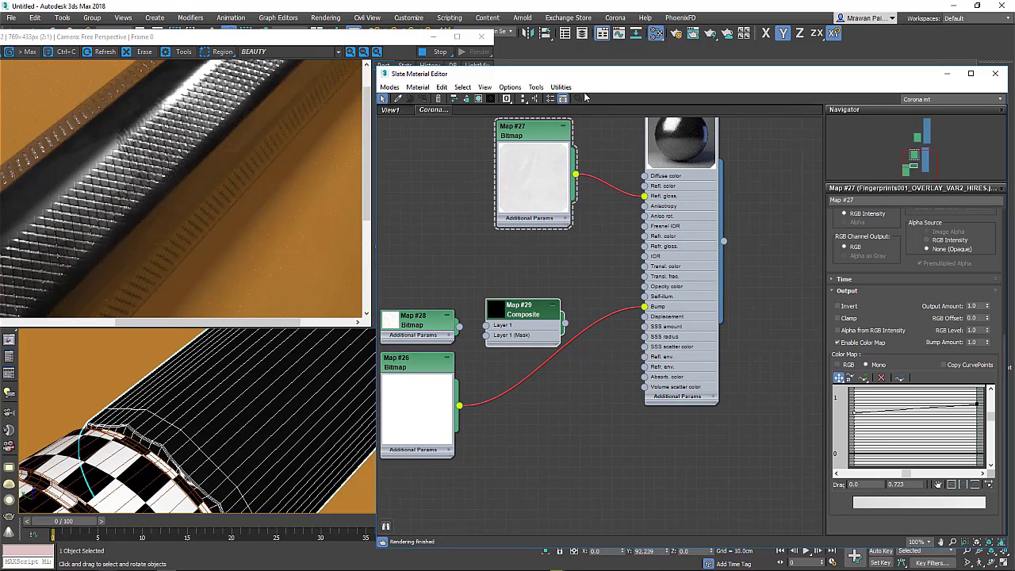
left_click_drag(599, 82, 484, 88)
scroll(406, 324, "up", 1)
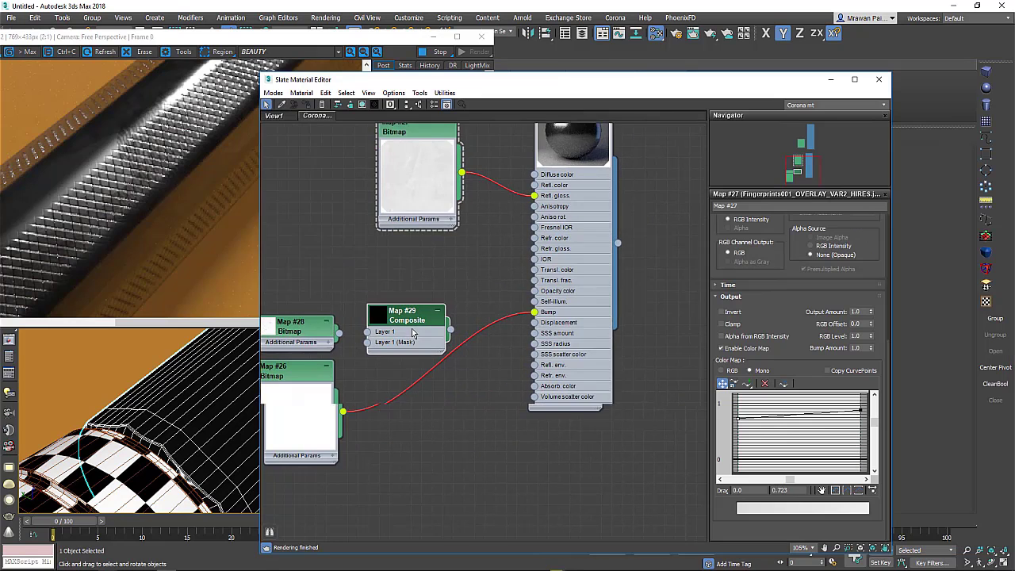
scroll(406, 324, "up", 1)
Step: Add a second layer to the Composite and drop knurl Map #26 onto Layer 1
double_click(406, 323)
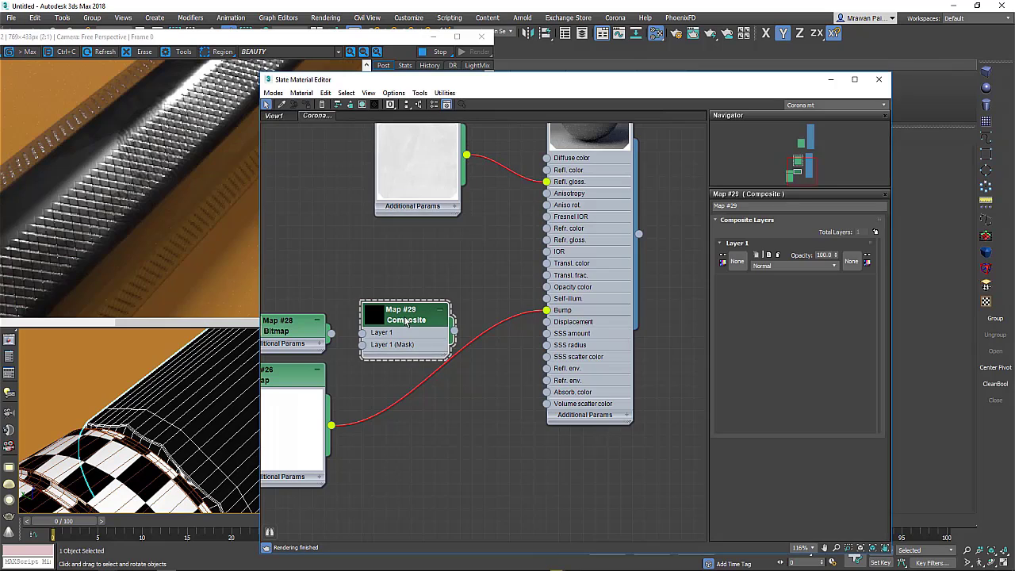
left_click_drag(402, 328, 416, 328)
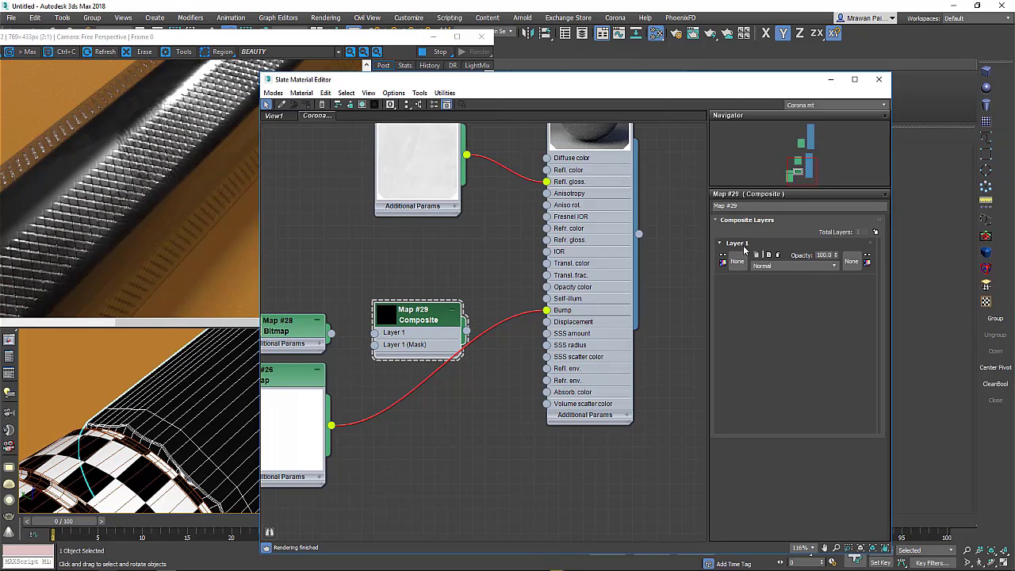
left_click(876, 233)
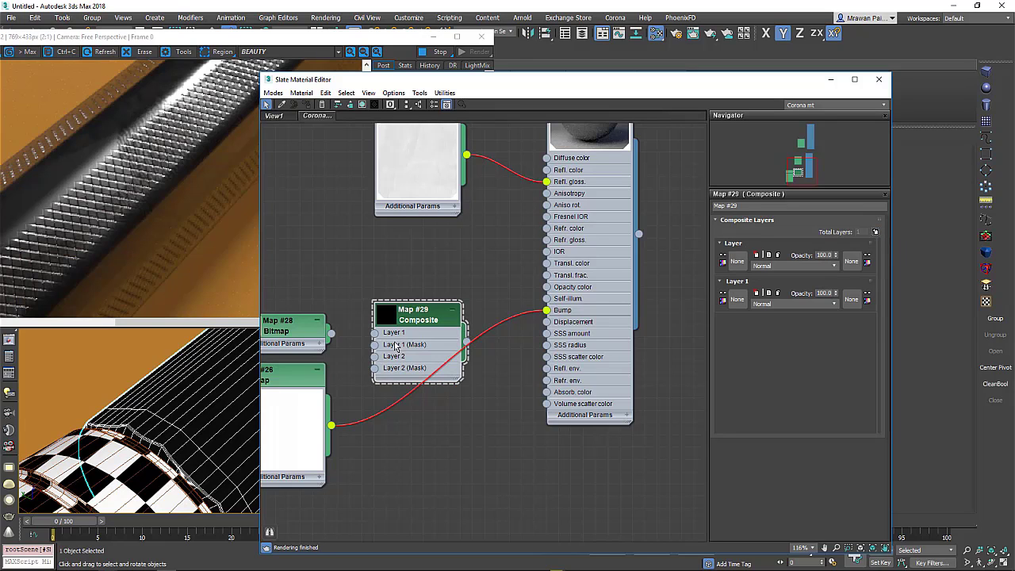
middle_click_drag(403, 286, 449, 275)
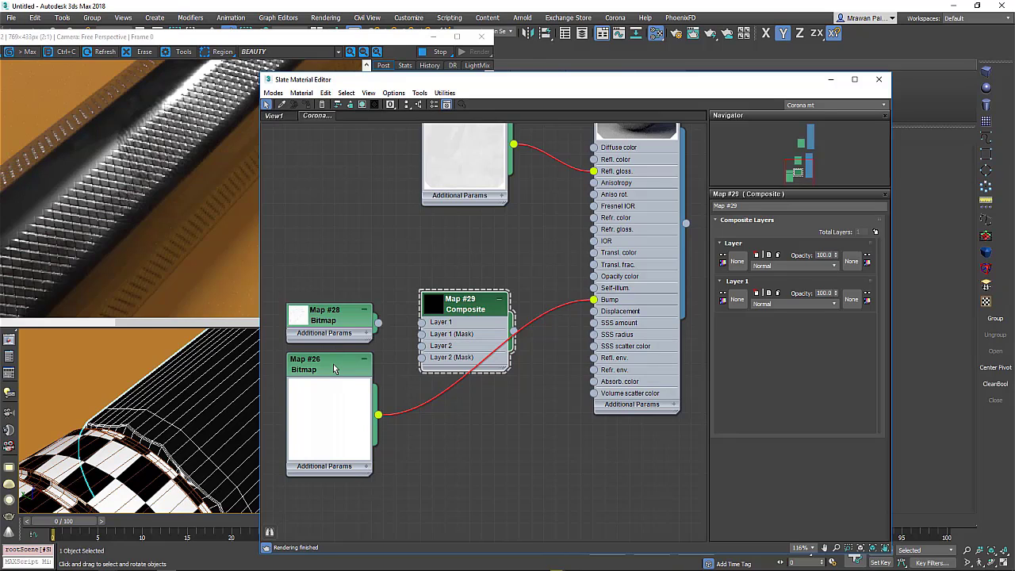
left_click_drag(334, 368, 335, 382)
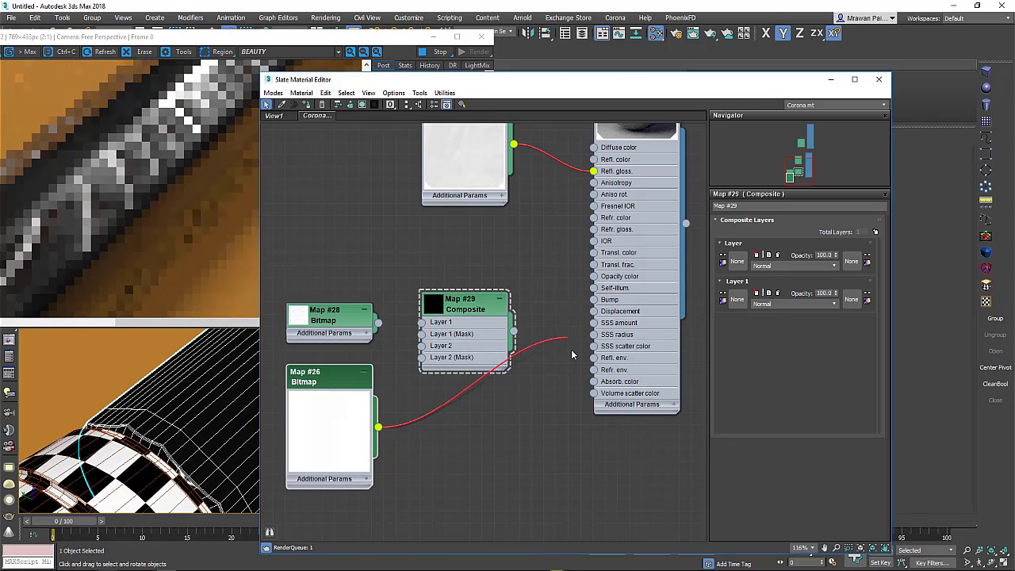
mouse_move(593, 300)
left_mouse_down()
mouse_move(779, 314)
mouse_move(738, 299)
left_mouse_up()
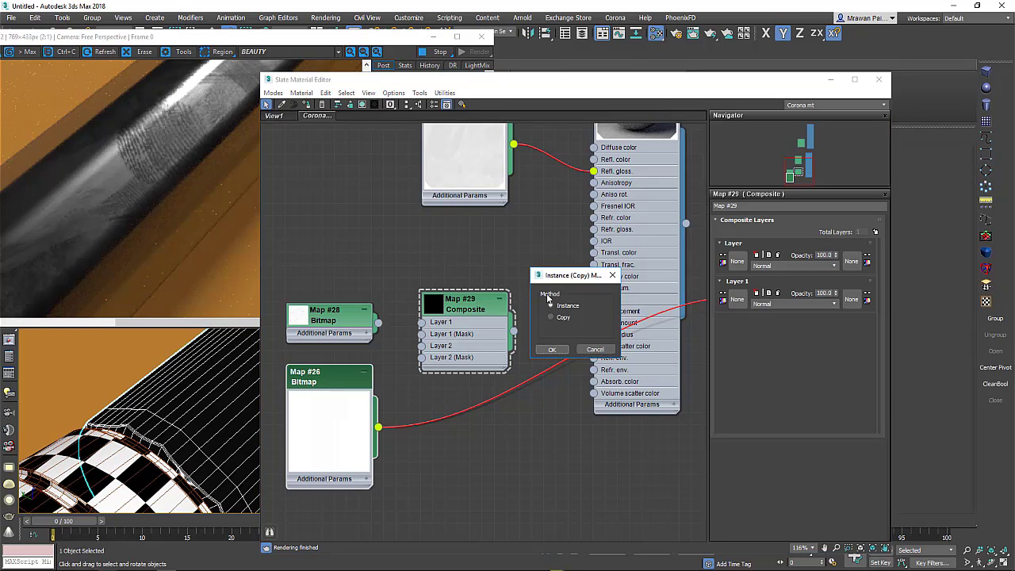
Step: Link the knurl bitmap as an instance and put the Map #28 scratches bitmap on the Composite's top layer
left_click(554, 350)
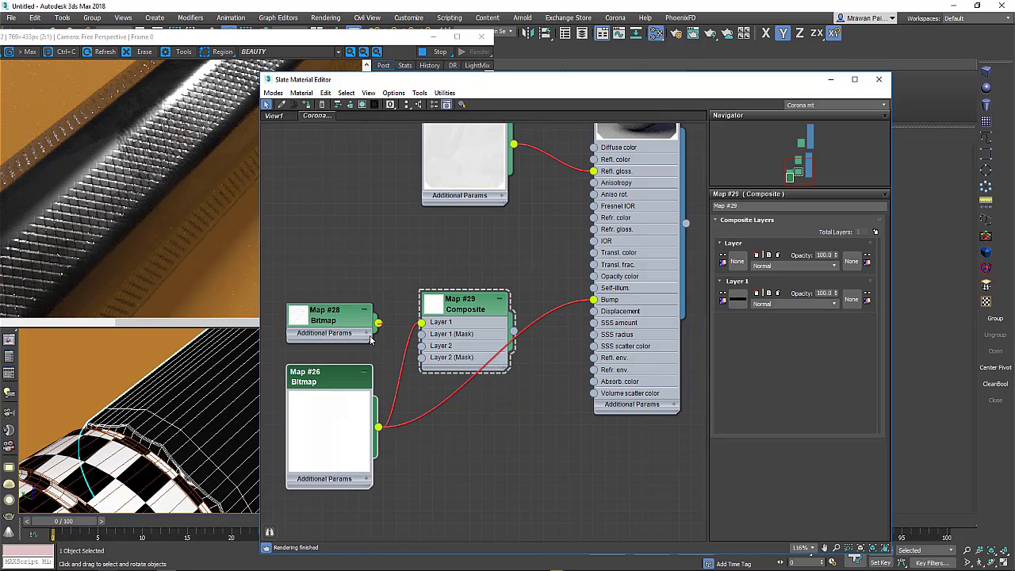
left_click_drag(378, 323, 742, 264)
left_click(553, 350)
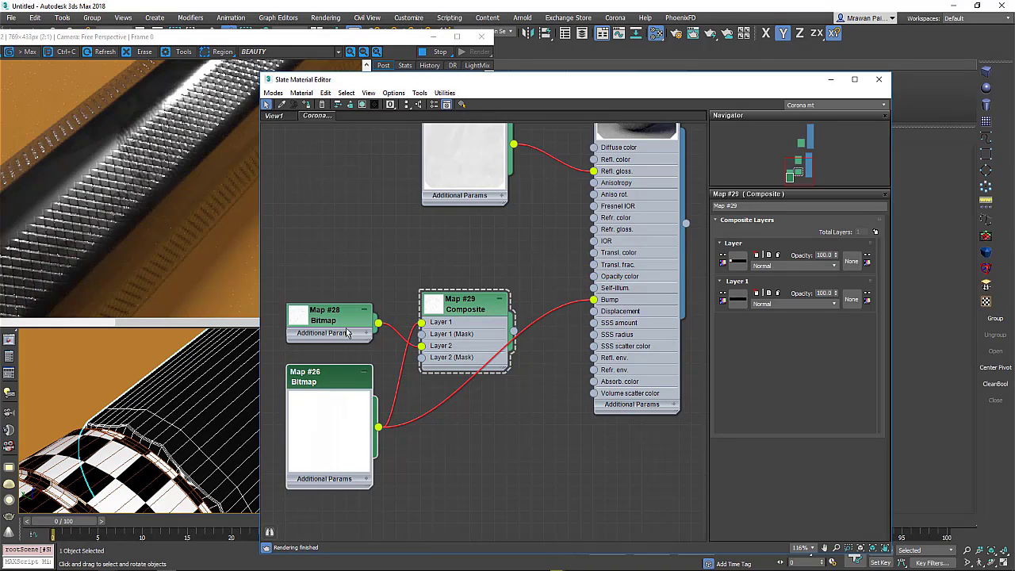
left_click_drag(346, 333, 346, 345)
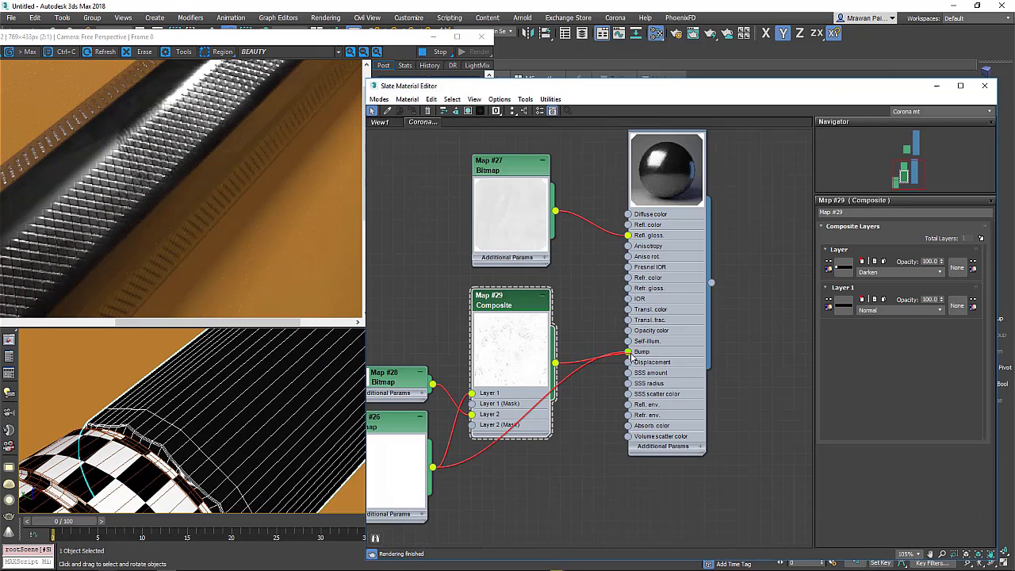
Step: Wire the Composite map into Material #40's bump and set the top layer's blend mode to Addition
left_click_drag(567, 367, 627, 351)
left_click(894, 272)
left_click(872, 283)
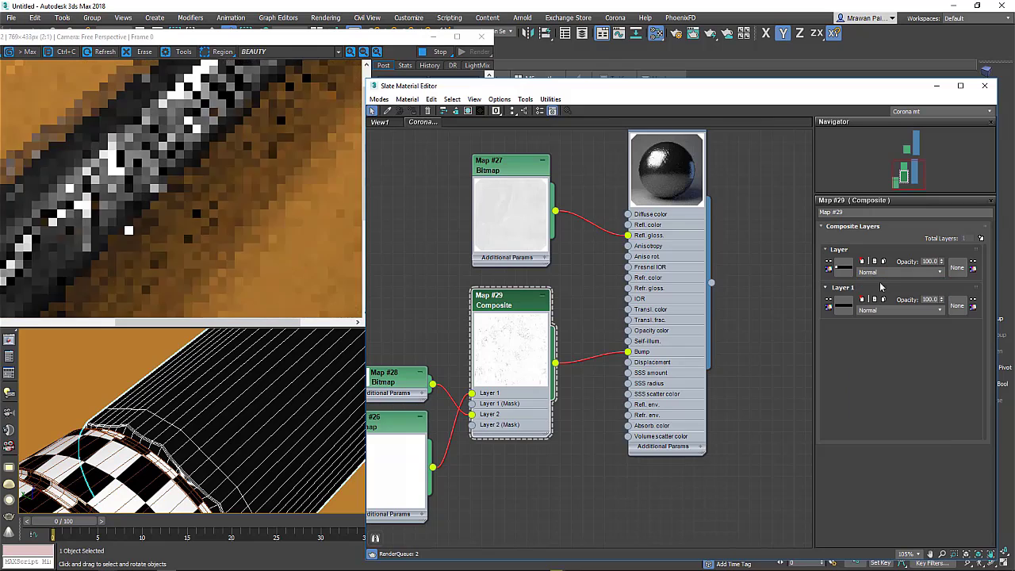
scroll(864, 274, "down", 1)
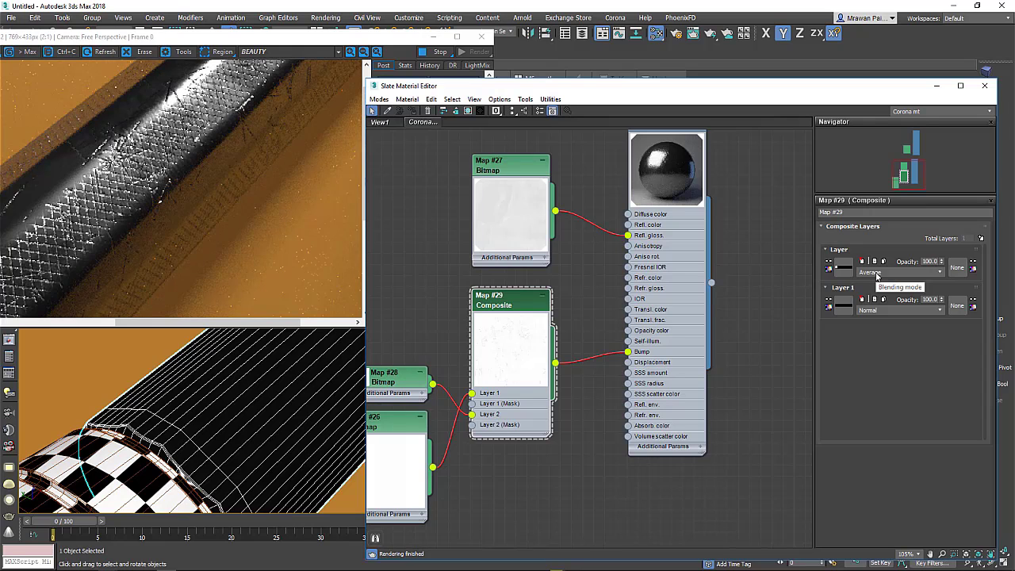
scroll(876, 275, "down", 1)
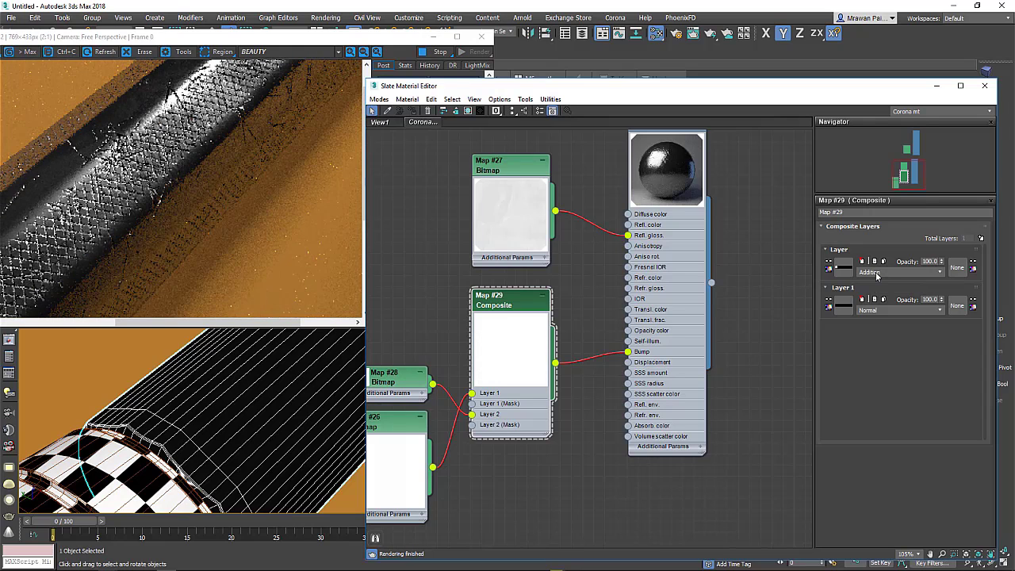
left_click(211, 169)
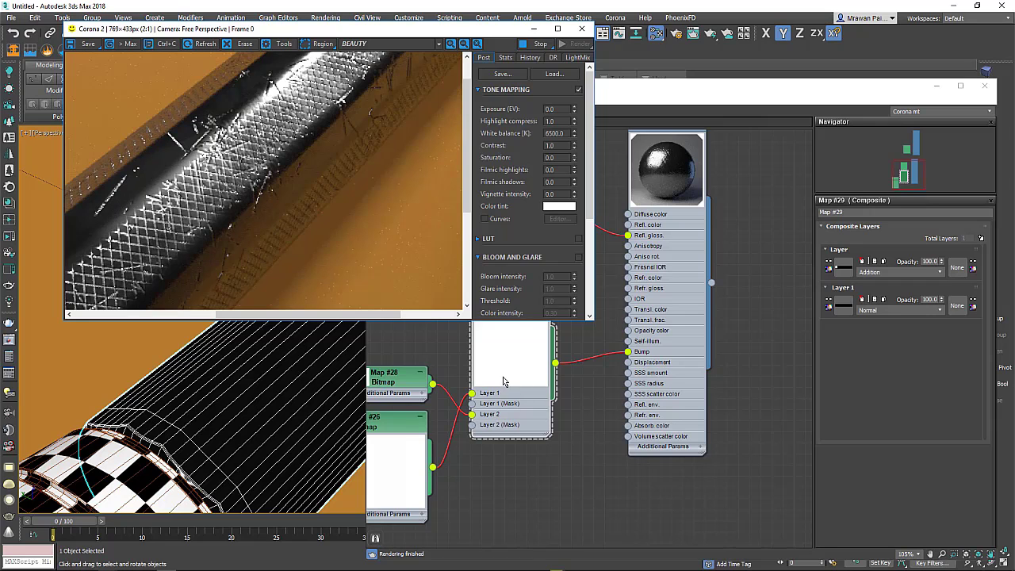
Step: Move the Map #28 node above Map #26 and enable Color Map in its Output rollout
middle_click_drag(502, 381, 536, 351)
scroll(536, 351, "up", 1)
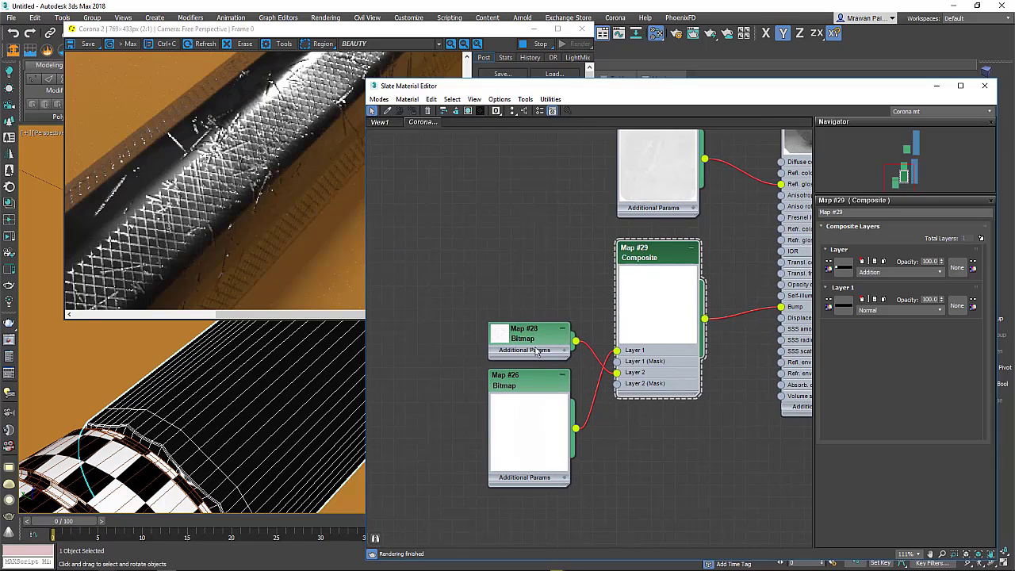
mouse_move(537, 351)
left_mouse_down()
mouse_move(524, 292)
mouse_move(467, 195)
left_mouse_up()
double_click(487, 279)
double_click(468, 196)
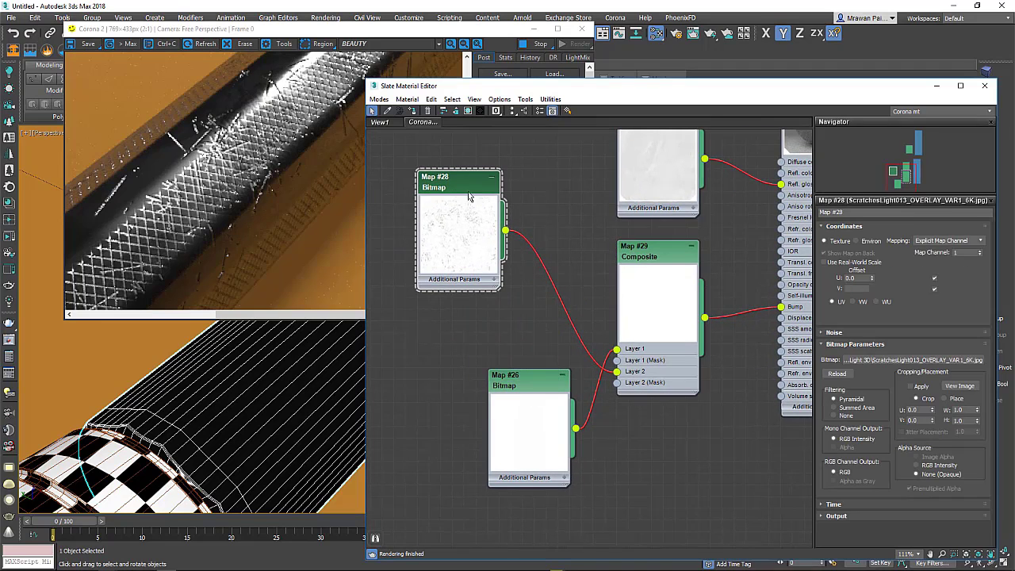
left_click(846, 515)
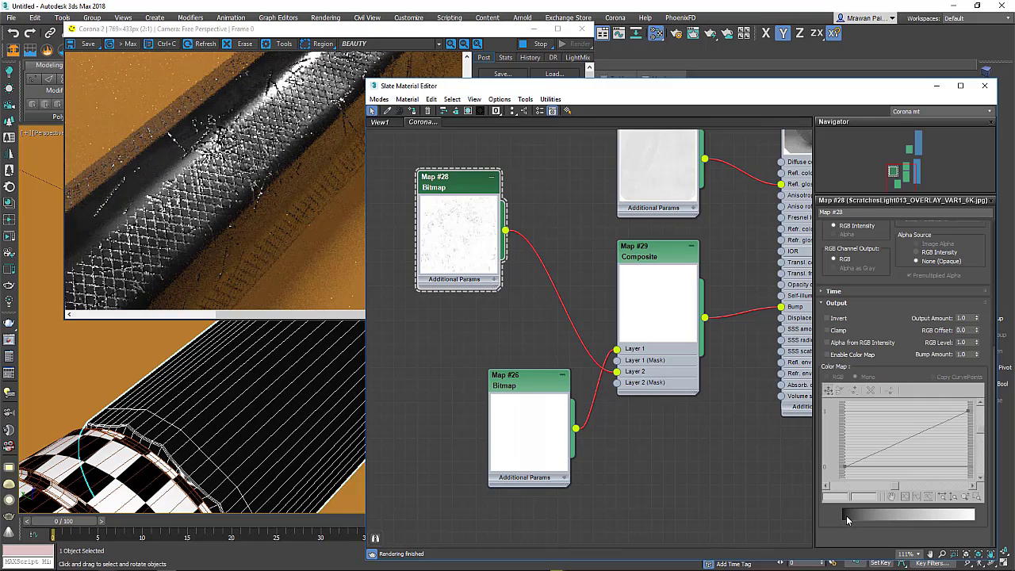
left_click(833, 355)
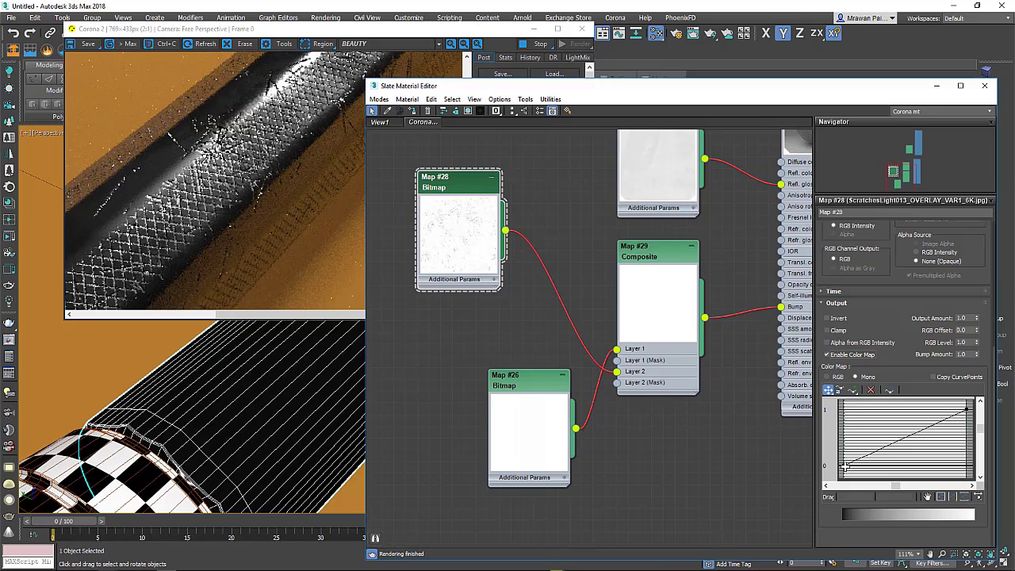
Step: Raise the colour-map curve's left point to about 0.75 to soften the scratches
left_click_drag(845, 466, 842, 439)
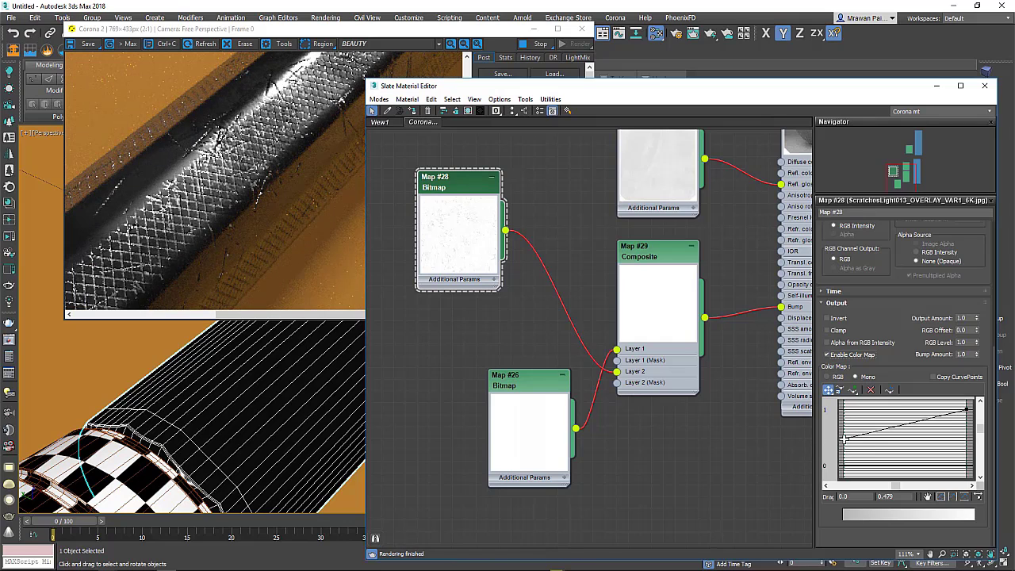
left_click_drag(845, 438, 843, 412)
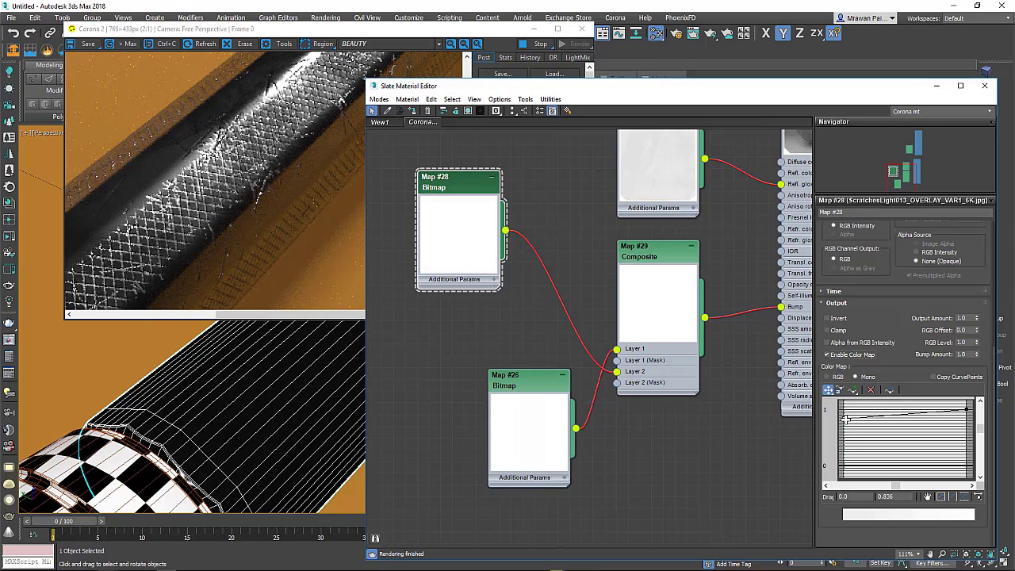
left_click_drag(844, 413, 847, 425)
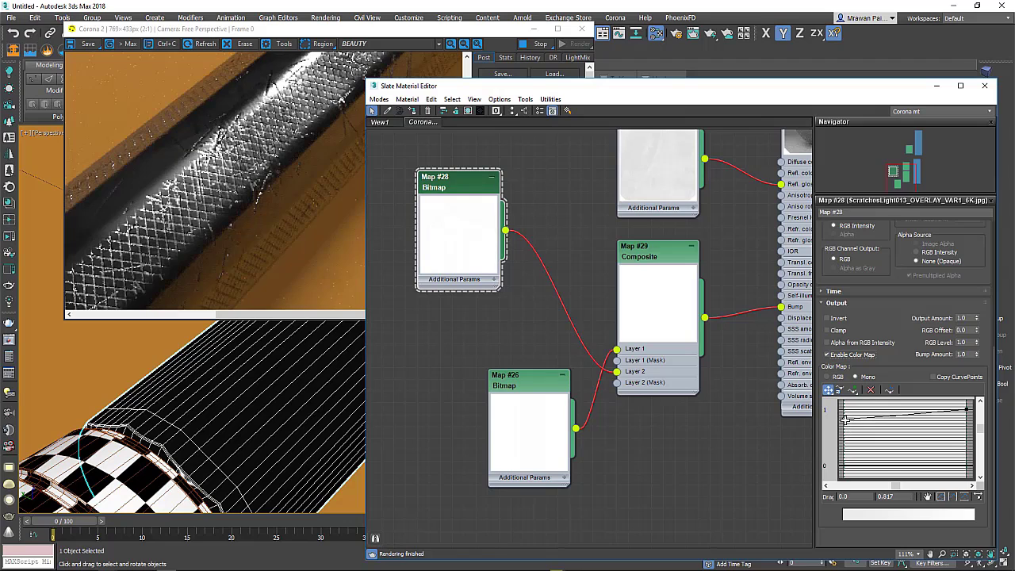
left_click_drag(845, 420, 845, 423)
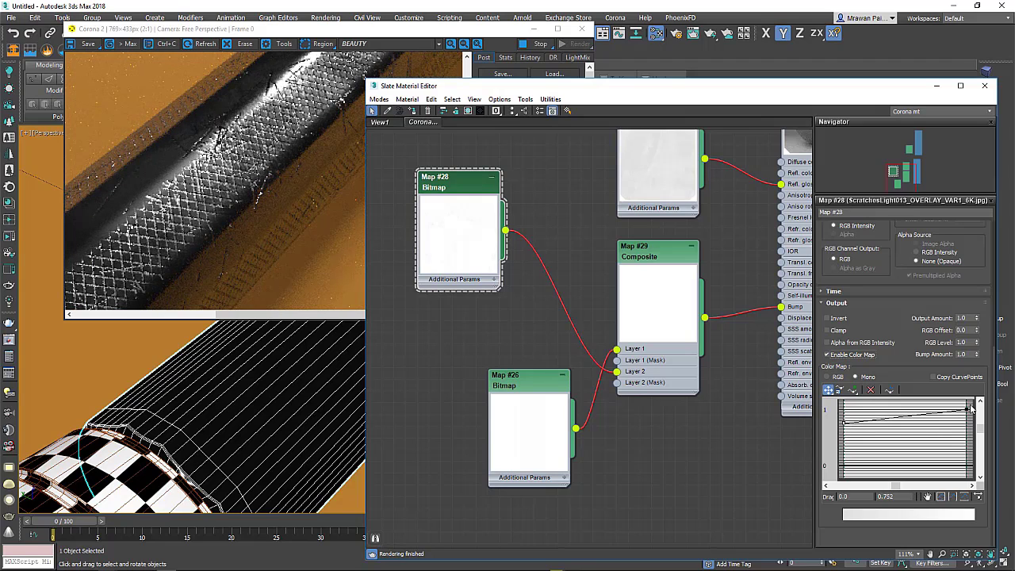
left_click(842, 430)
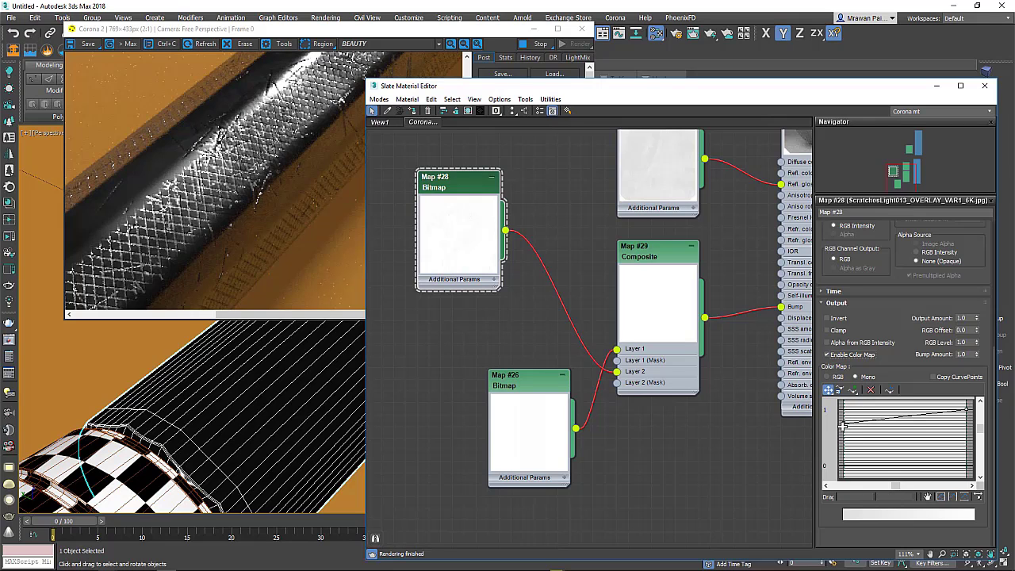
left_click_drag(842, 426, 842, 441)
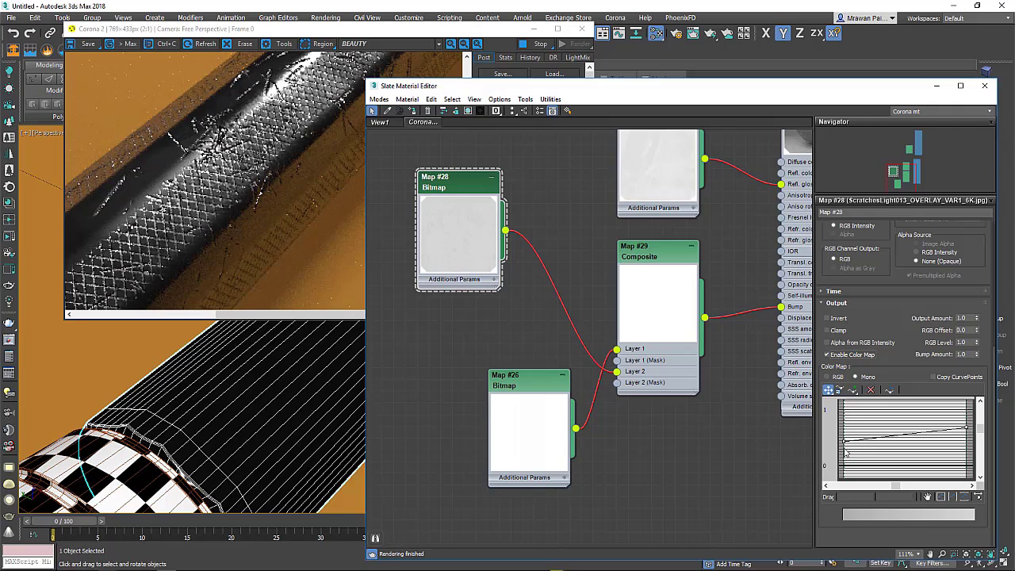
left_click_drag(844, 440, 843, 427)
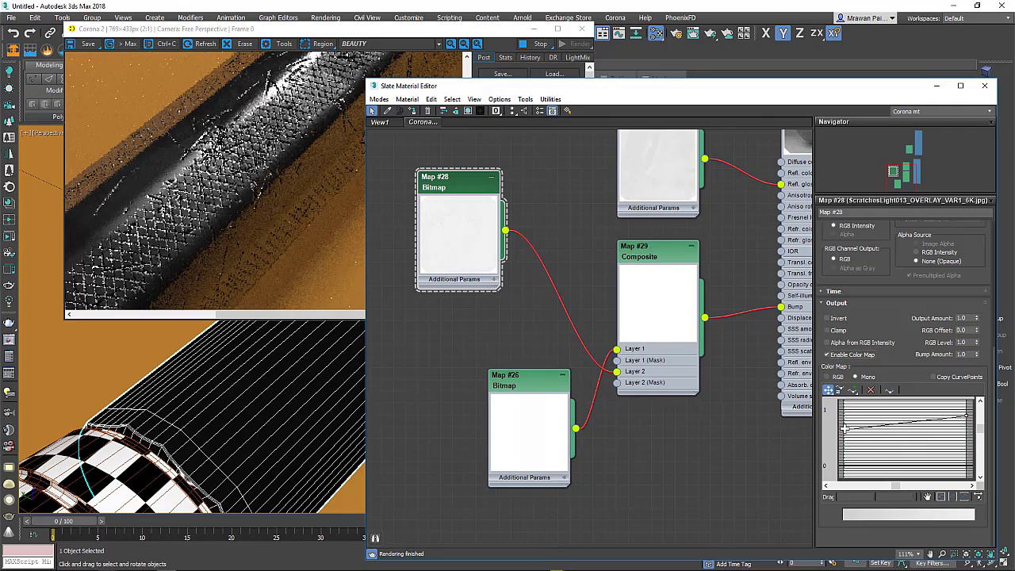
left_click_drag(845, 428, 845, 422)
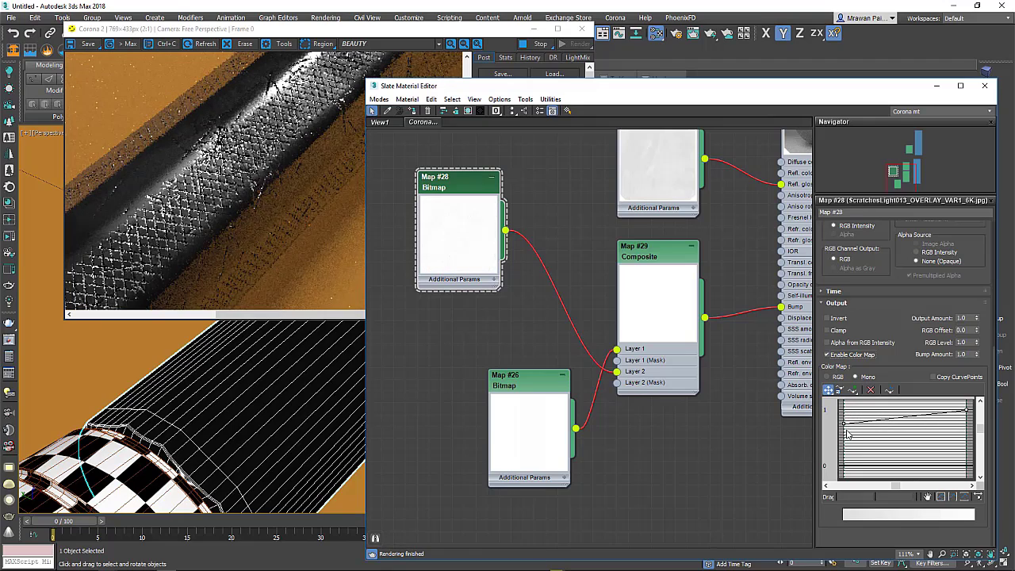
Step: Orbit and zoom the perspective view close onto the knurled tube, and reposition the Map #26 node
scroll(274, 389, "up", 5)
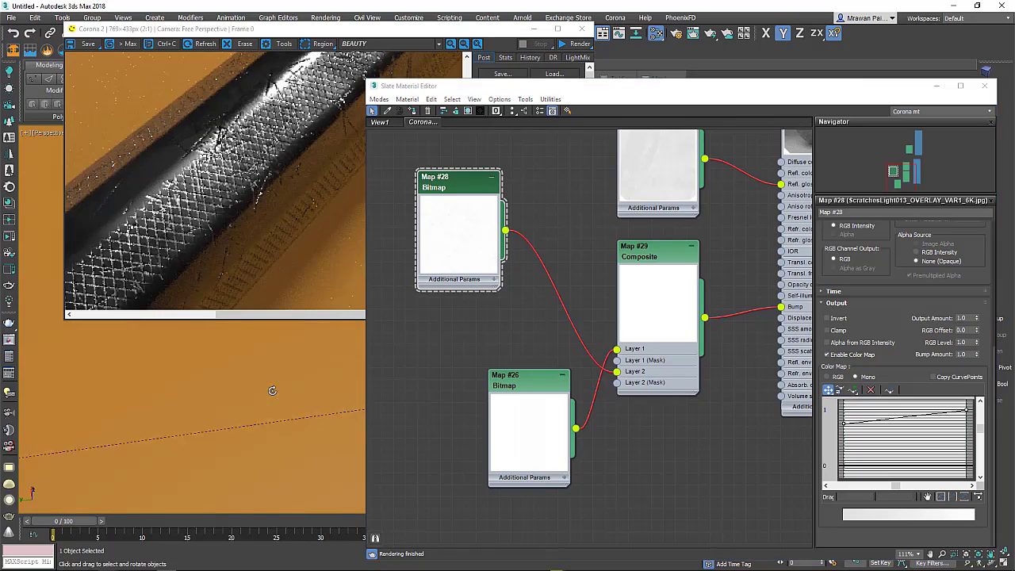
middle_click_drag(274, 391, 220, 398, "alt")
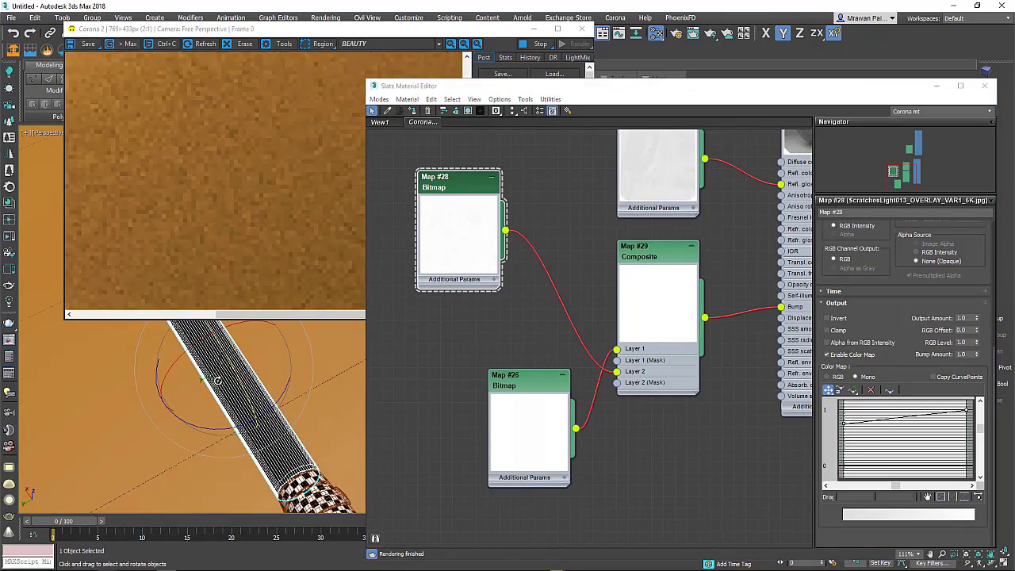
scroll(220, 398, "up", 2)
scroll(220, 398, "up", 2)
scroll(219, 398, "up", 2)
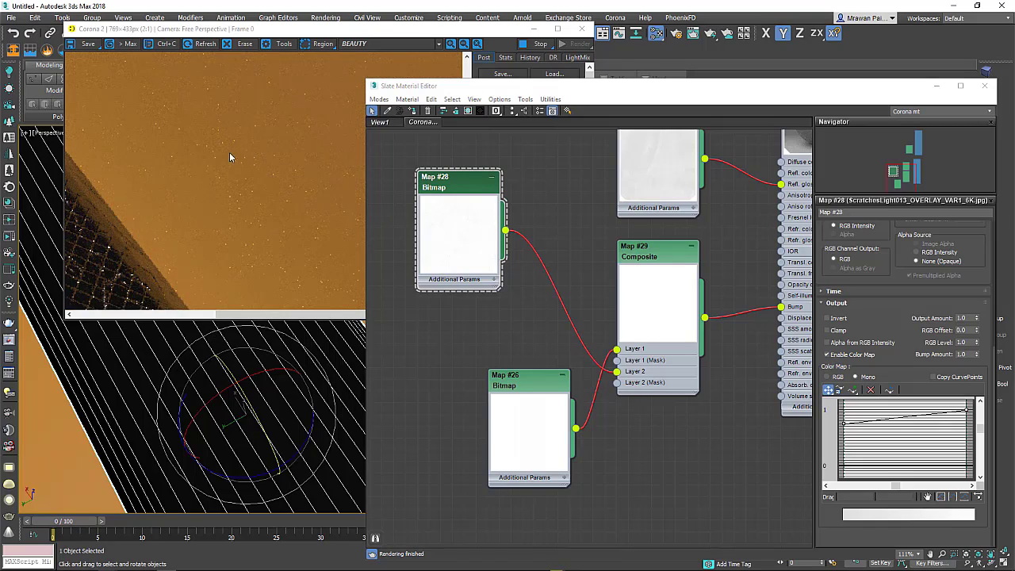
scroll(229, 157, "down", 1)
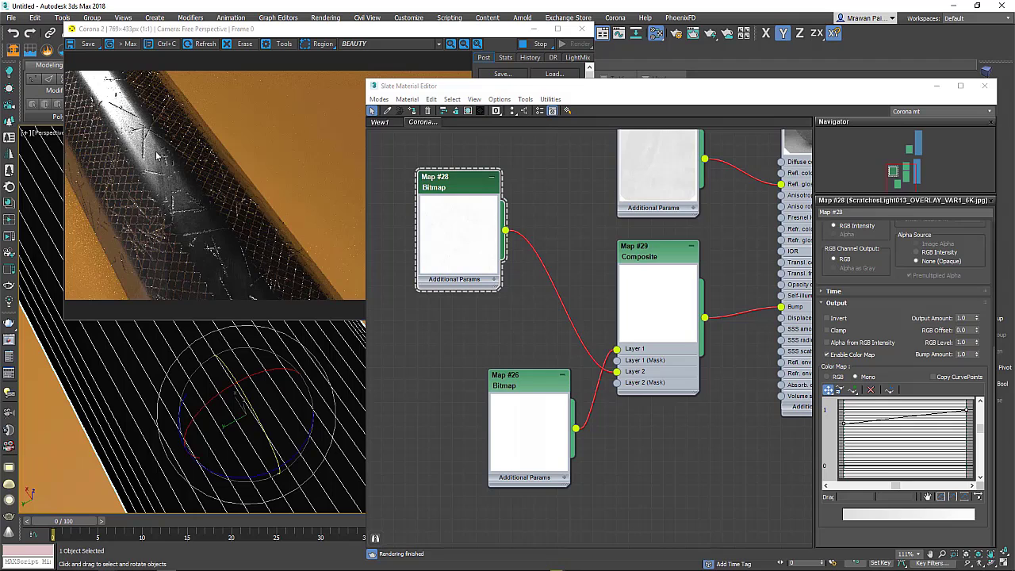
scroll(142, 148, "up", 1)
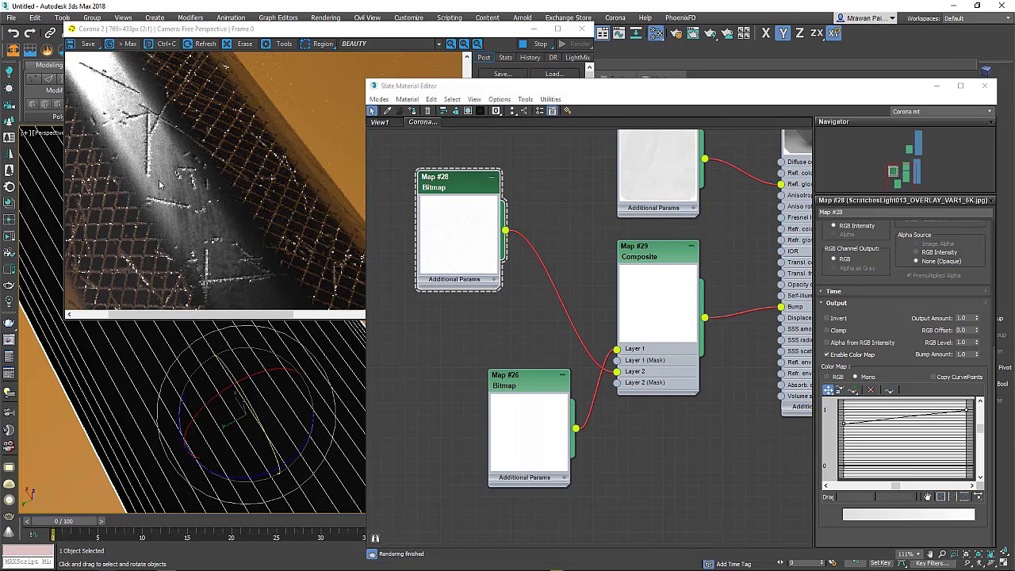
scroll(159, 184, "down", 1)
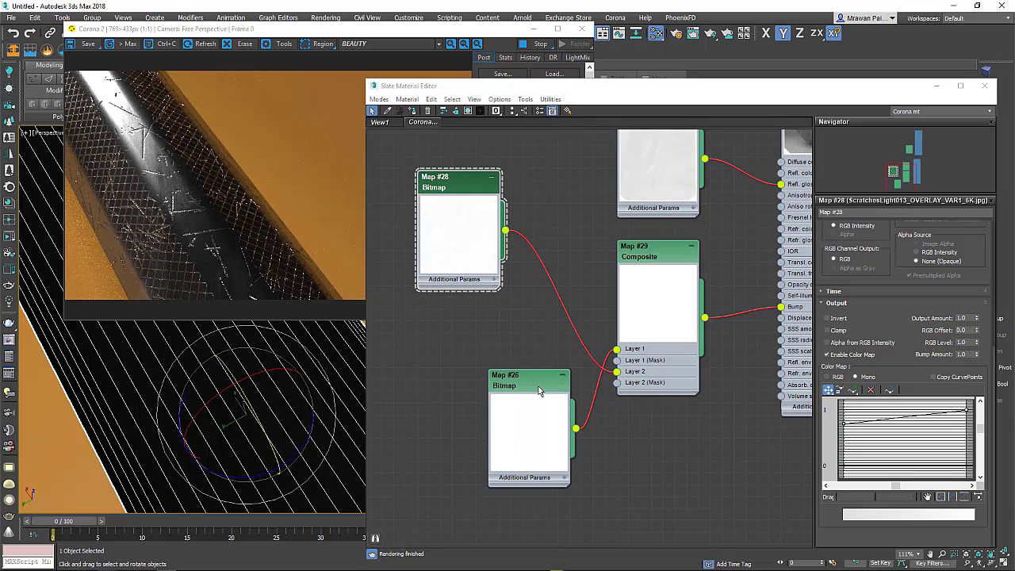
left_click_drag(538, 390, 478, 378)
left_click(457, 185)
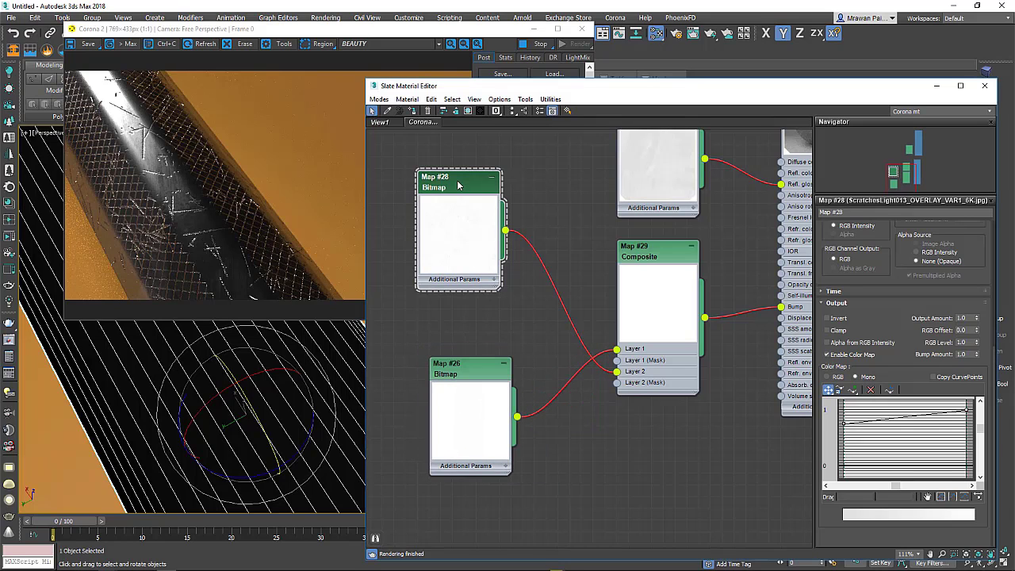
Step: Set Map #28's scratches bitmap Tiling U and V to 4.0 for denser scratches
left_click_drag(691, 97, 514, 81)
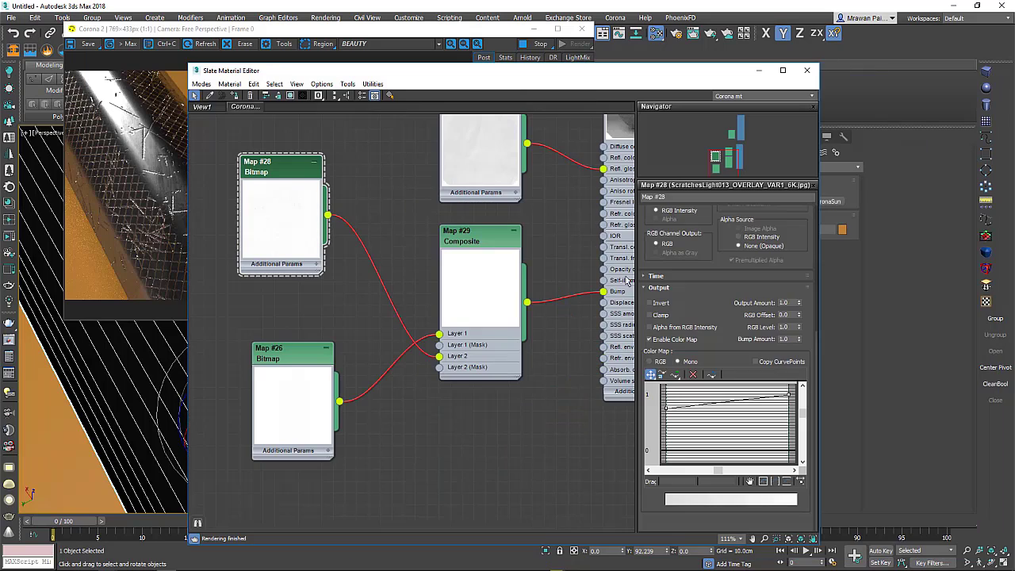
scroll(722, 256, "up", 3)
scroll(720, 260, "up", 3)
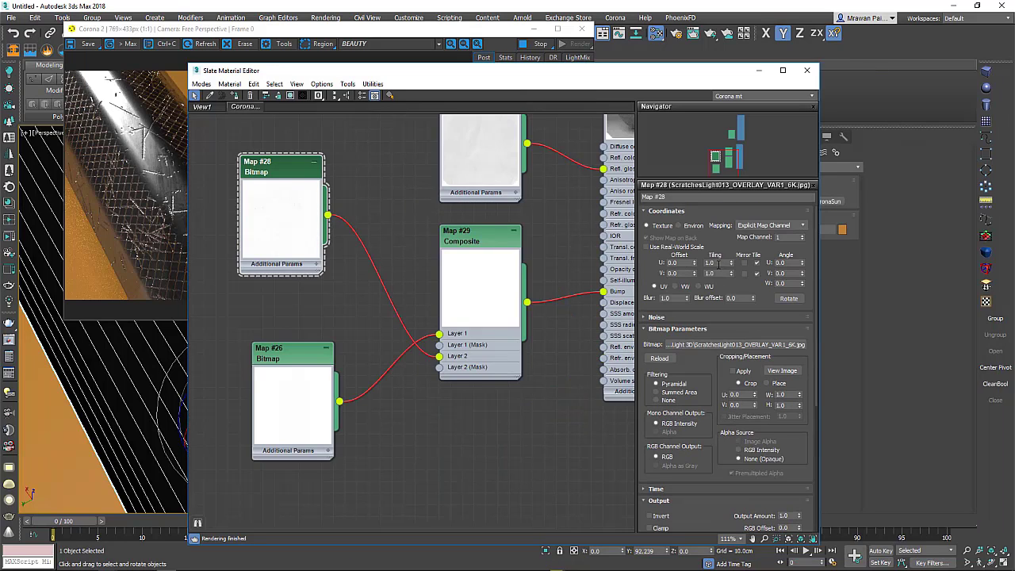
double_click(723, 263)
type("4")
key("Tab")
type("4")
key("Return")
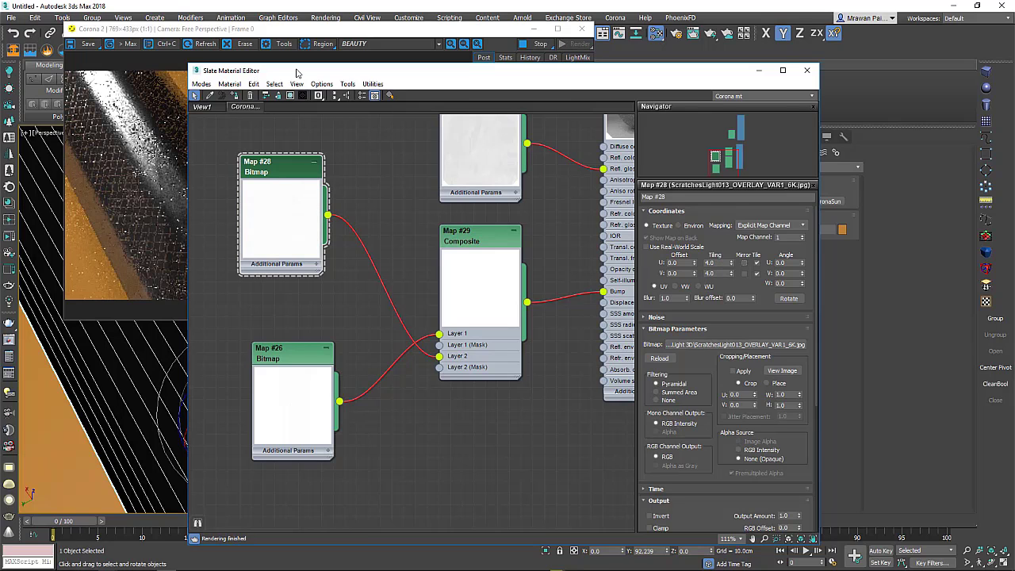
left_click_drag(296, 73, 483, 68)
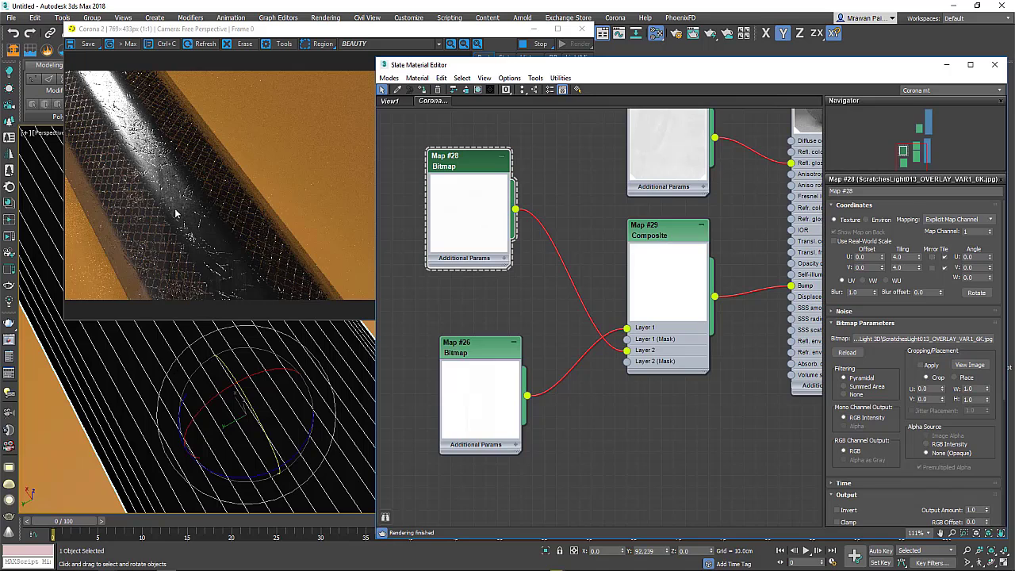
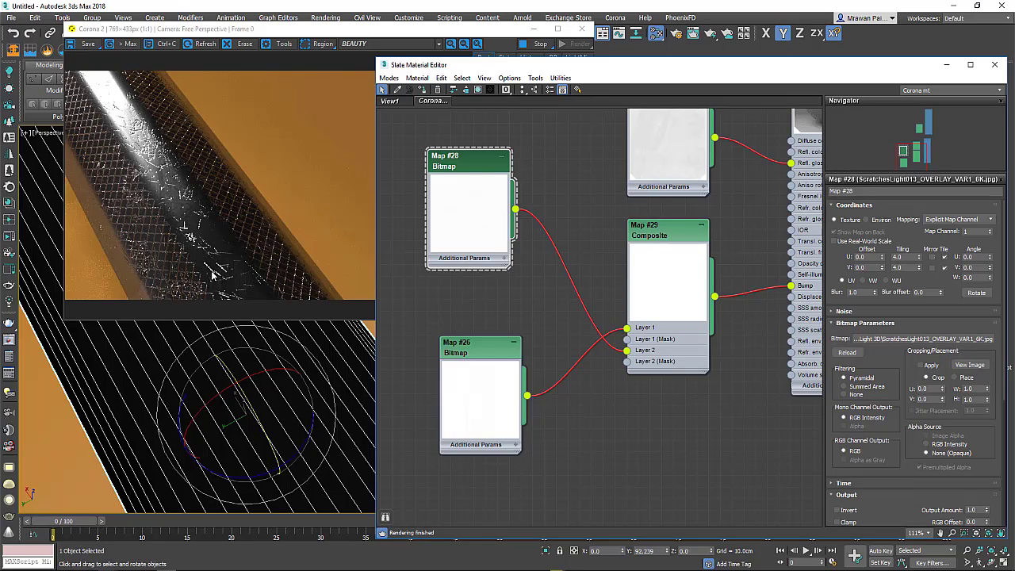
Step: Orbit and zoom the viewport in closer to the cylinder
left_click(183, 195)
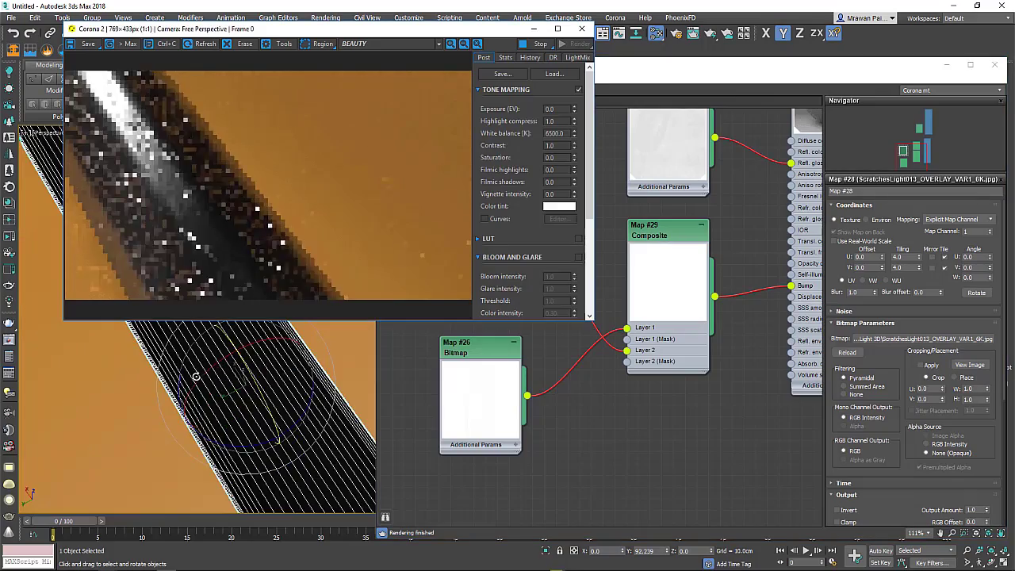
mouse_move(246, 357)
middle_mouse_down("alt")
mouse_move(255, 363)
mouse_move(248, 329)
middle_mouse_up("alt")
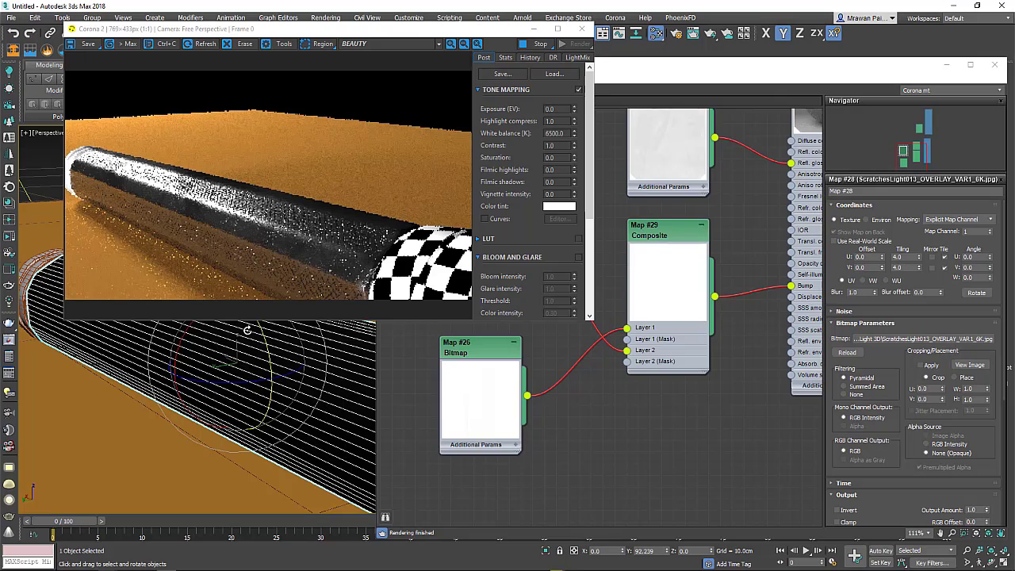
middle_click_drag(334, 386, 322, 371, "alt")
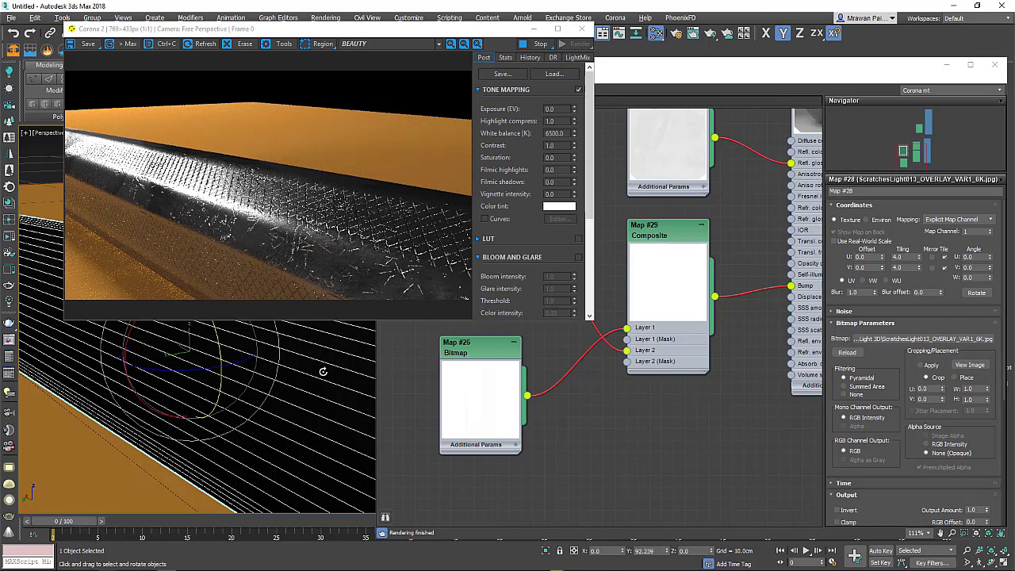
scroll(323, 371, "down", 5)
scroll(631, 295, "down", 2)
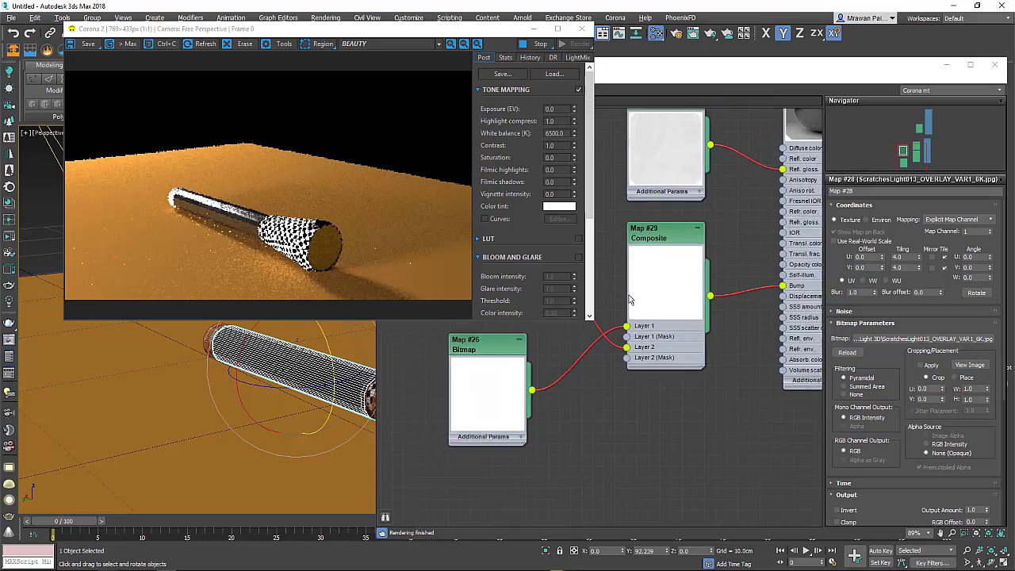
scroll(630, 296, "down", 2)
scroll(630, 296, "down", 2)
Step: Move the upper material and bitmap right, then Shift-clone the lower scratched-metal node group above it
left_click(629, 351)
scroll(600, 362, "down", 2)
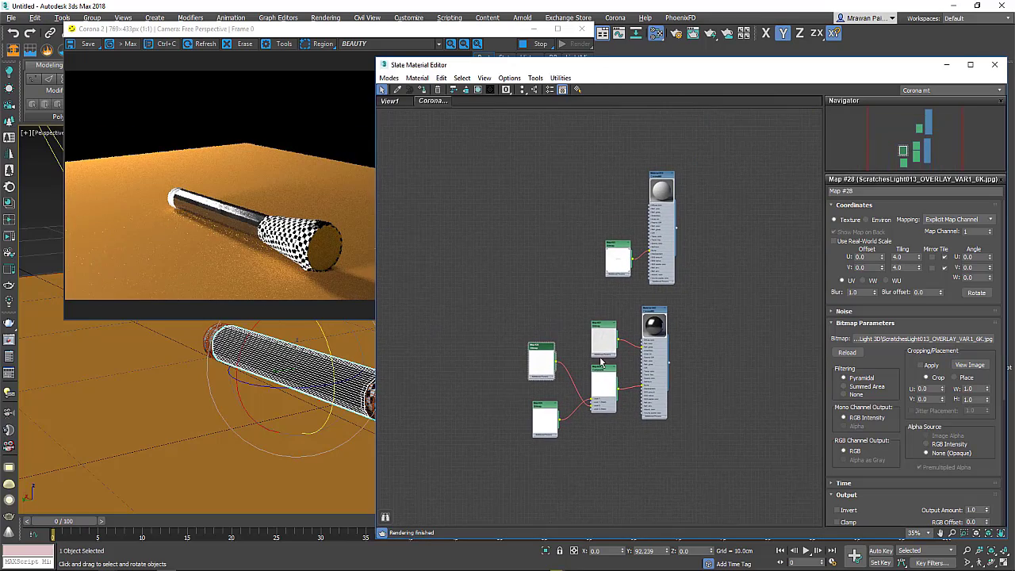
middle_click_drag(286, 373, 270, 354, "alt")
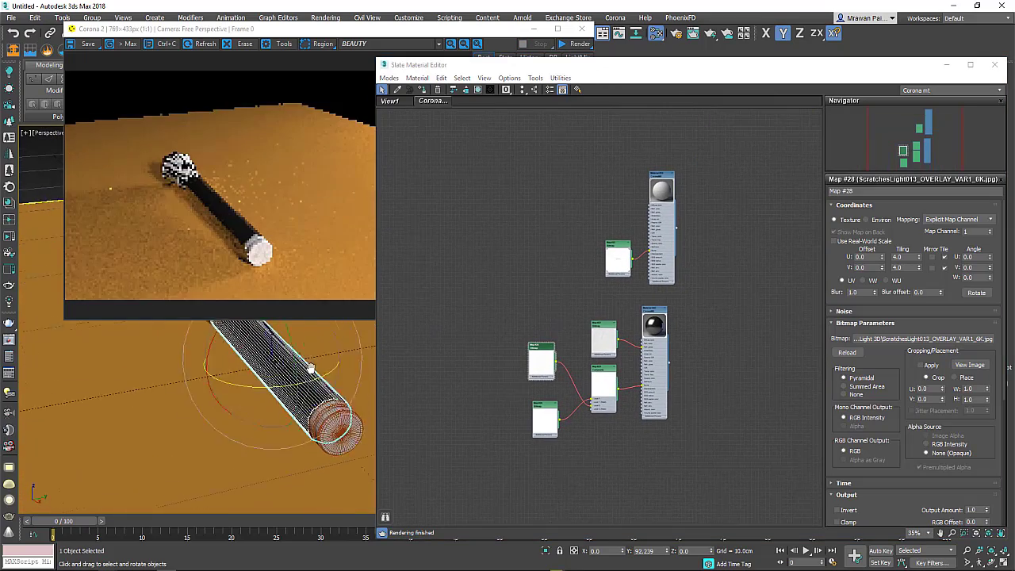
scroll(270, 355, "up", 3)
scroll(270, 355, "up", 2)
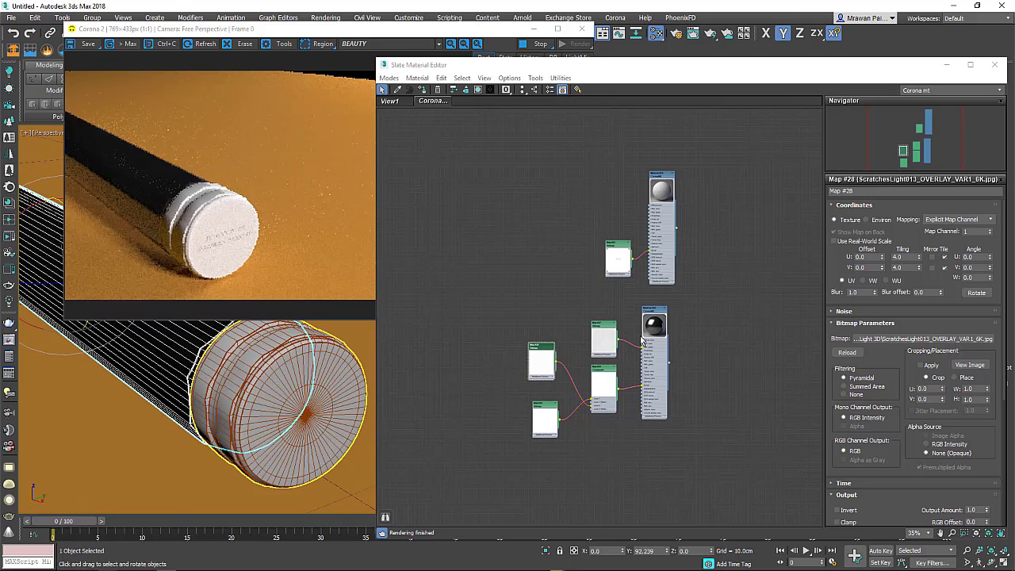
left_click_drag(699, 303, 517, 447)
left_click_drag(717, 167, 597, 269)
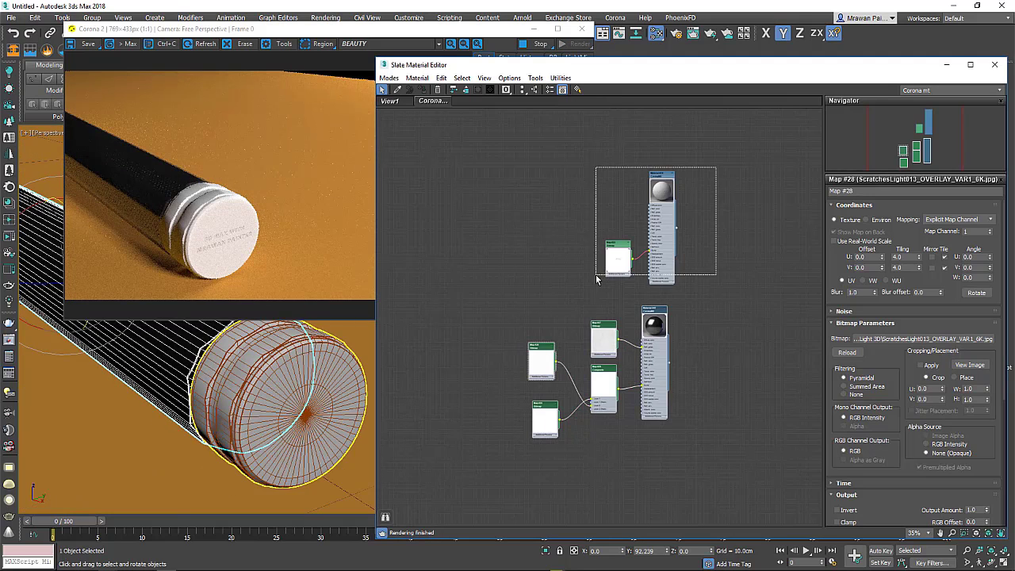
left_click_drag(663, 252, 767, 252)
left_click_drag(691, 283, 522, 460)
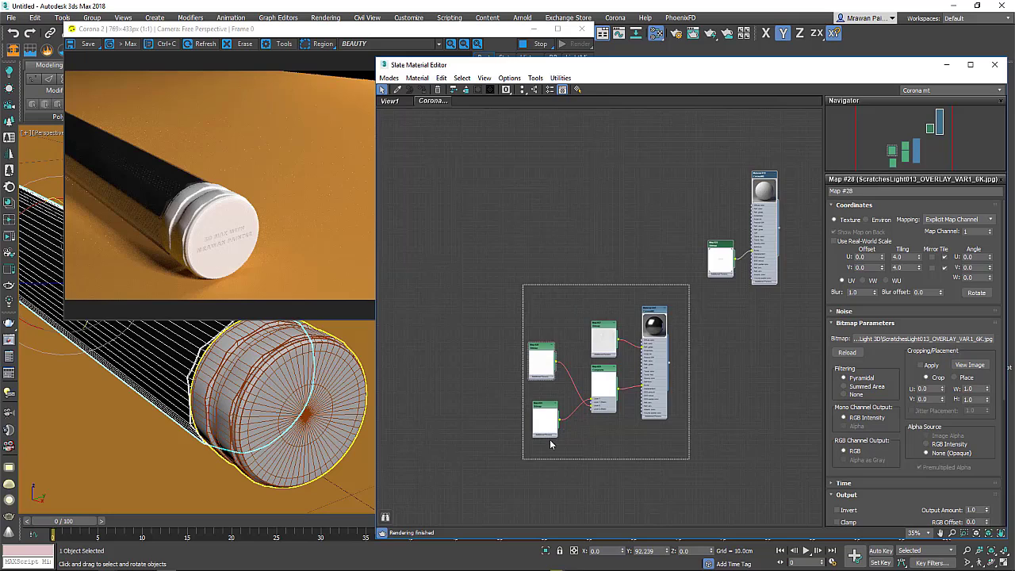
left_click_drag(657, 389, 656, 231, "shift")
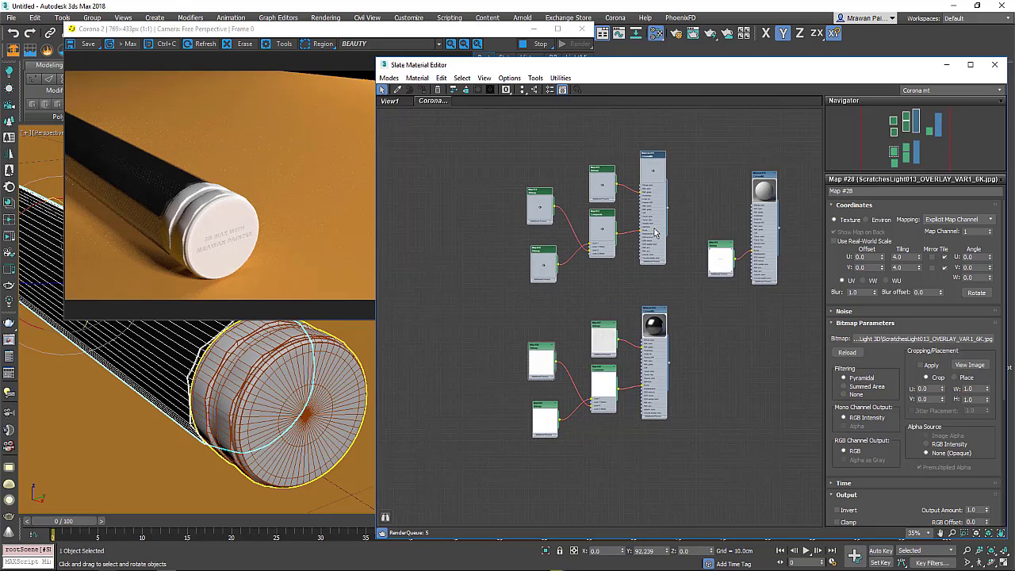
Step: Wire Map #25 into the copied group's Composite Layer 2
scroll(537, 287, "up", 2)
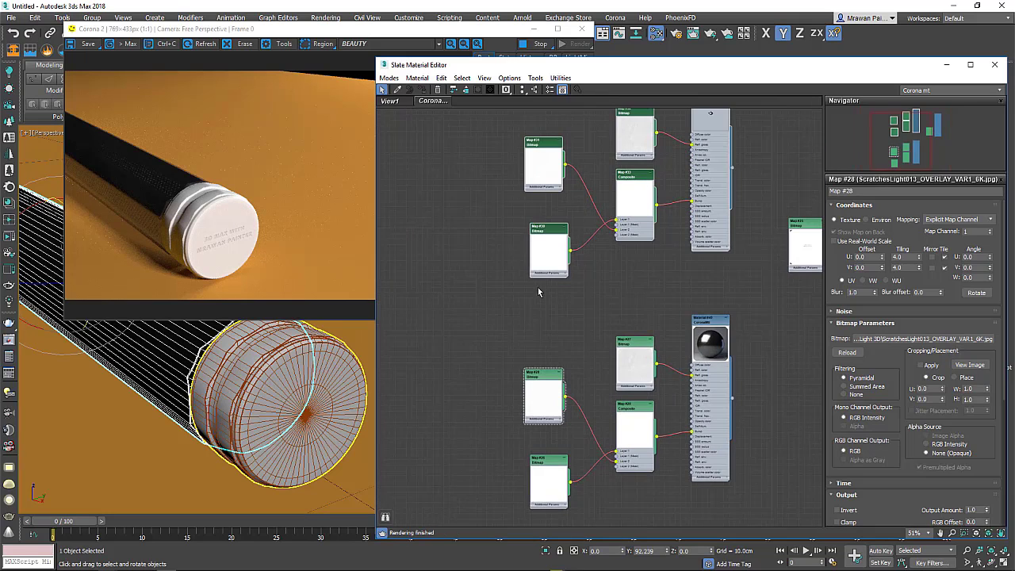
scroll(598, 347, "up", 2)
mouse_move(599, 347)
middle_mouse_down()
mouse_move(682, 272)
mouse_move(753, 293)
middle_mouse_up()
mouse_move(783, 295)
left_mouse_down()
mouse_move(409, 290)
mouse_move(579, 283)
left_mouse_up()
scroll(418, 321, "up", 2)
scroll(419, 321, "up", 1)
Step: Move Map #30 below Map #25 and assign the copied material to the cylinder's end cap
scroll(498, 327, "down", 1)
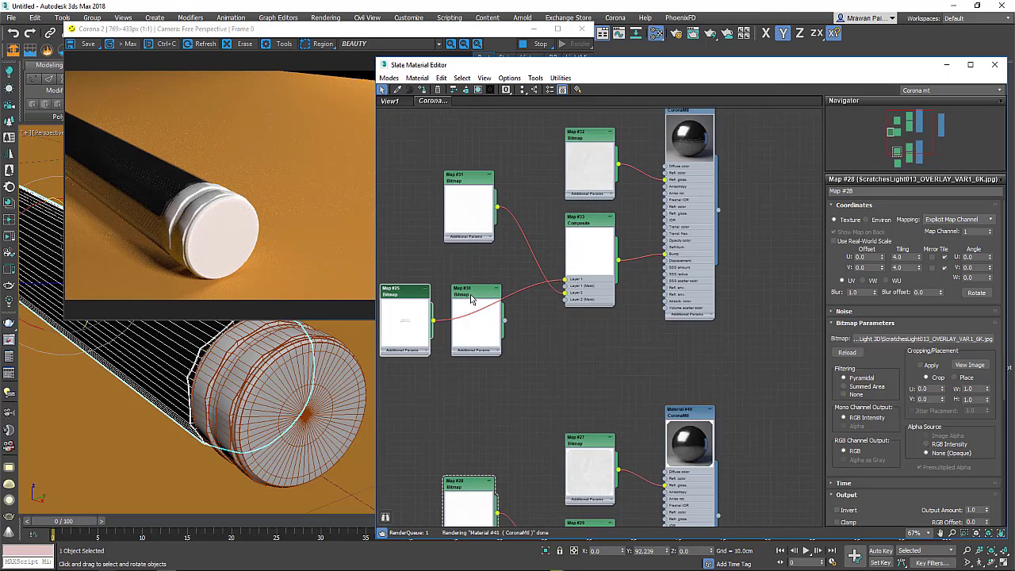
left_click_drag(497, 328, 512, 406)
left_click_drag(718, 211, 281, 395)
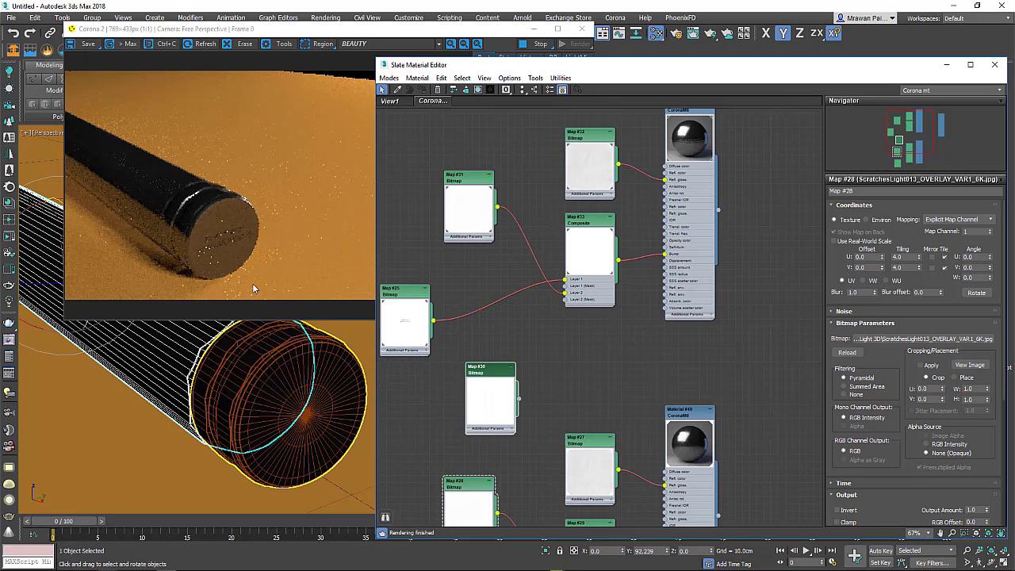
scroll(205, 252, "up", 1)
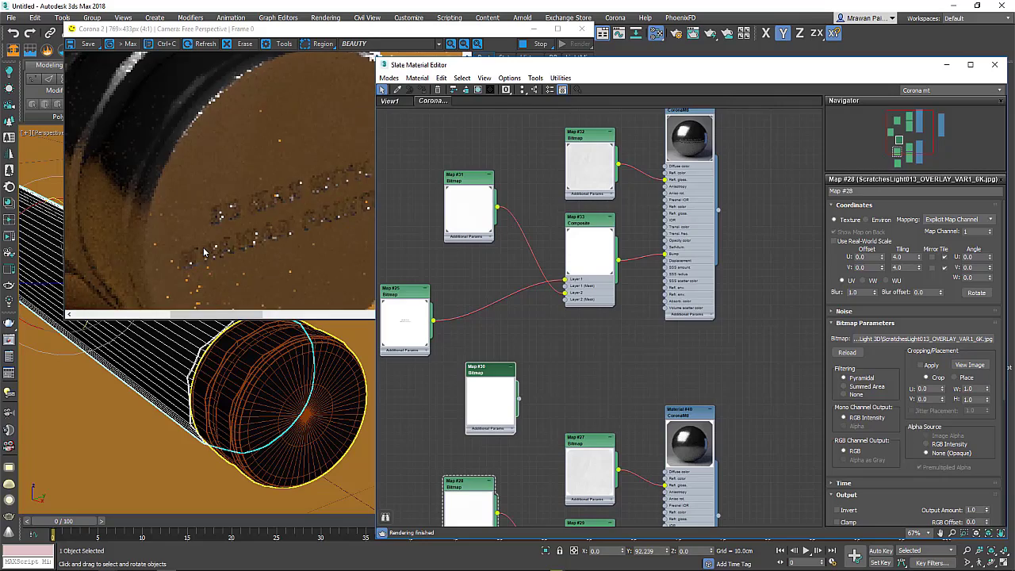
Step: Orbit and zoom the render view on the cylinder end to check the dark metal
left_click(230, 235)
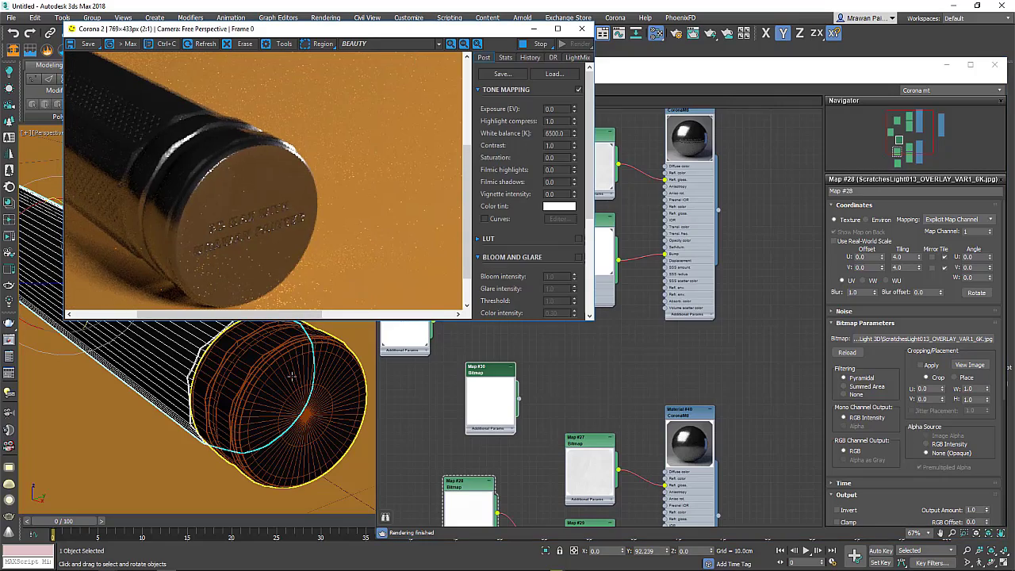
mouse_move(291, 377)
middle_mouse_down("alt")
mouse_move(279, 362)
mouse_move(295, 390)
mouse_move(226, 389)
middle_mouse_up("alt")
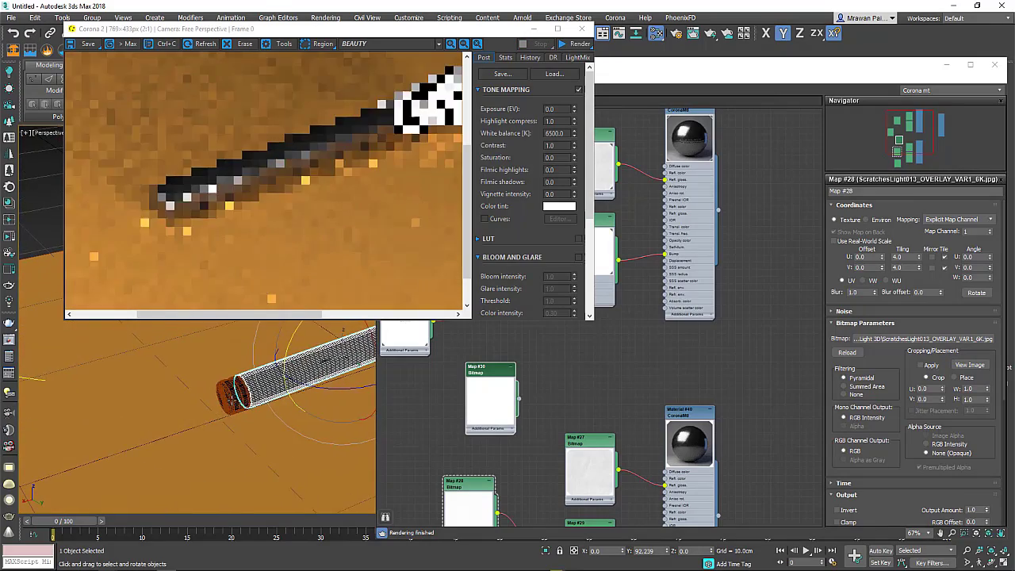
scroll(237, 391, "up", 2)
scroll(246, 392, "up", 2)
scroll(254, 392, "up", 2)
scroll(260, 393, "up", 2)
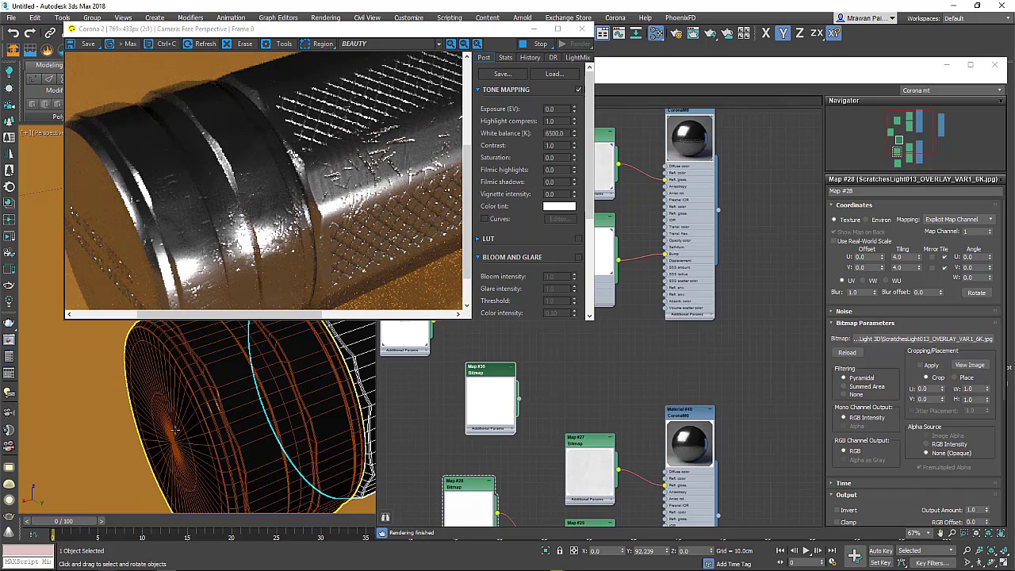
left_click(594, 355)
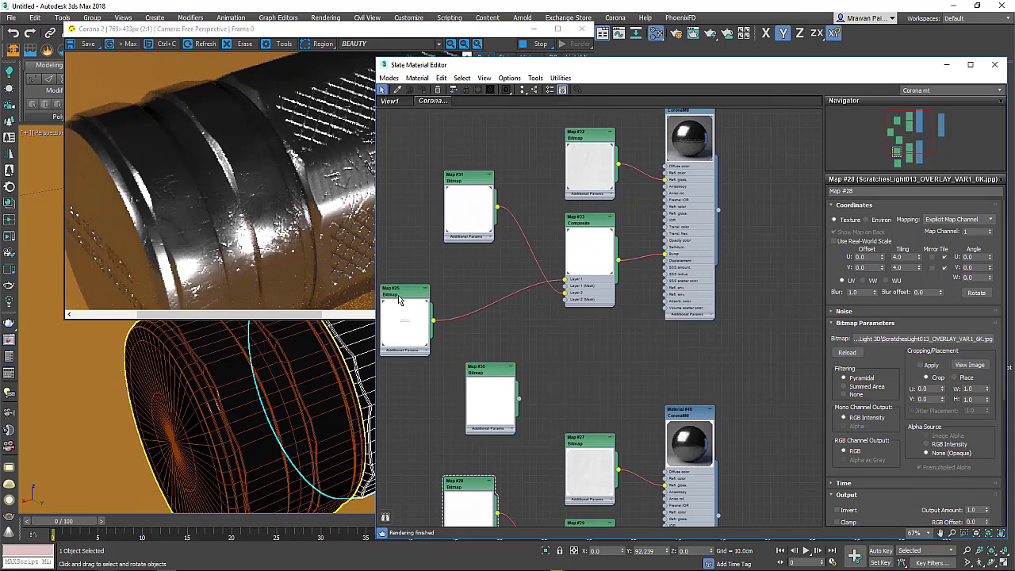
Step: Move Map #25 up beside Map #31 and re-angle the close view of the cylinder
left_click_drag(399, 299, 467, 272)
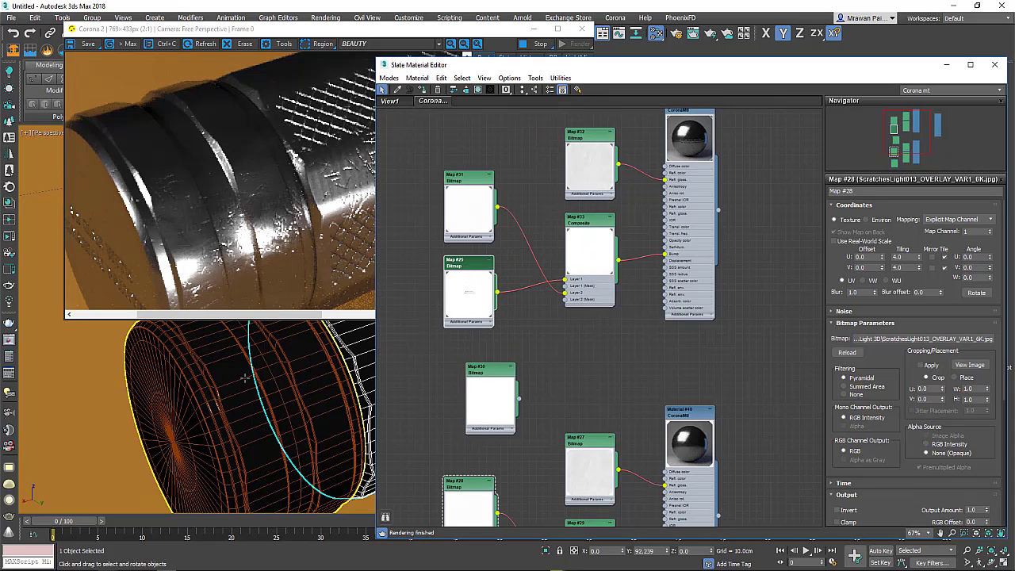
scroll(252, 379, "down", 10)
middle_click_drag(253, 379, 289, 429, "alt")
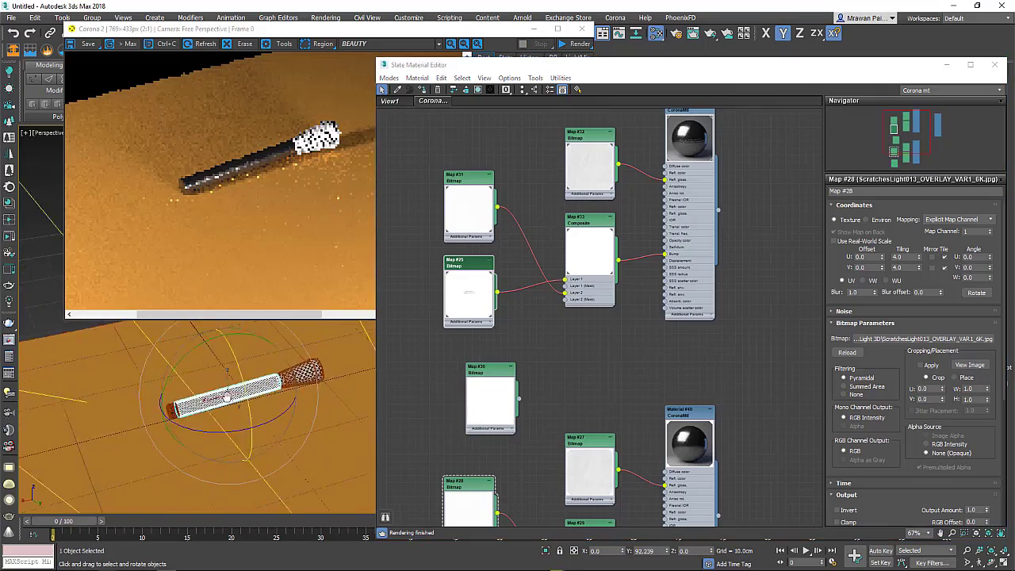
scroll(290, 428, "up", 5)
scroll(290, 429, "up", 3)
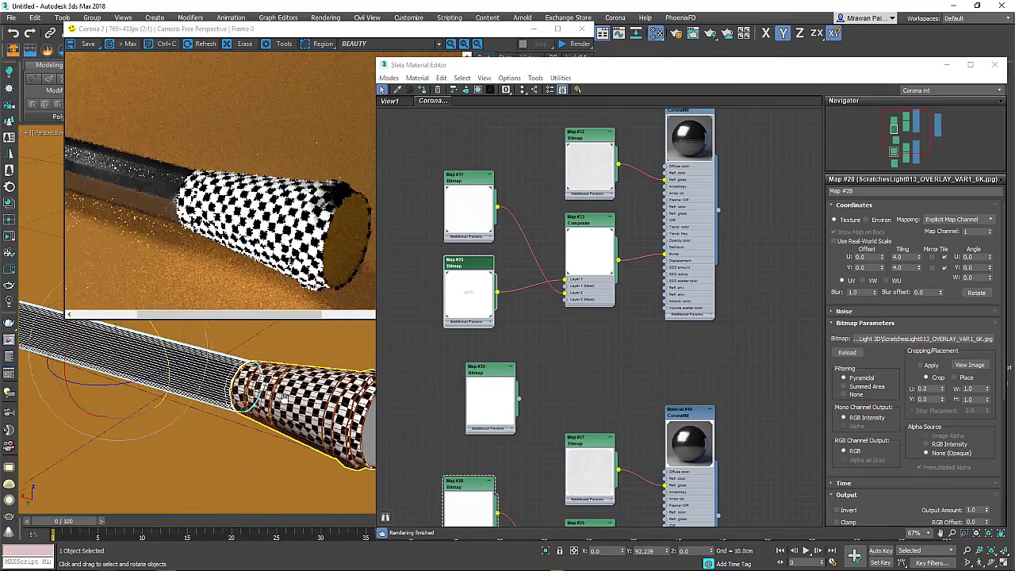
middle_click_drag(290, 429, 246, 400, "alt")
scroll(589, 256, "down", 3)
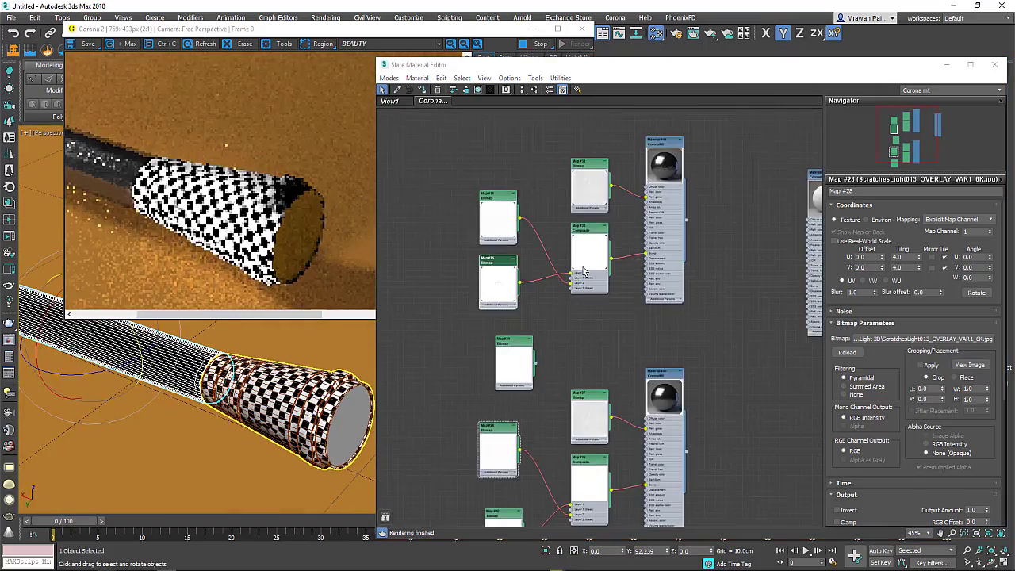
scroll(598, 272, "down", 3)
Step: Move the standalone material up-right and place its lone bitmap beneath it
left_click_drag(748, 252, 807, 214)
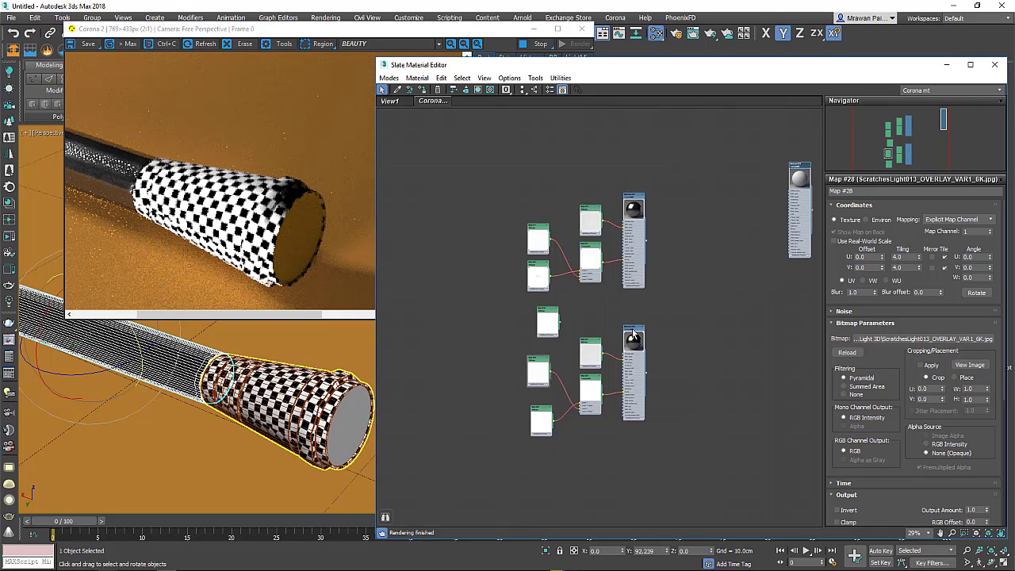
middle_click_drag(631, 329, 577, 268)
left_click_drag(494, 252, 744, 205)
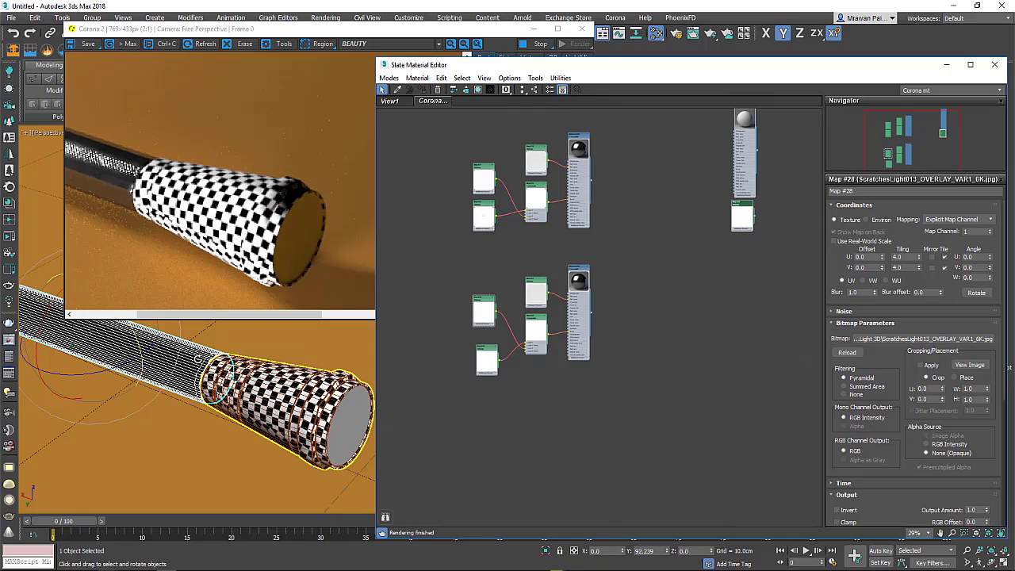
mouse_move(307, 410)
middle_mouse_down("alt")
mouse_move(227, 372)
mouse_move(268, 409)
middle_mouse_up("alt")
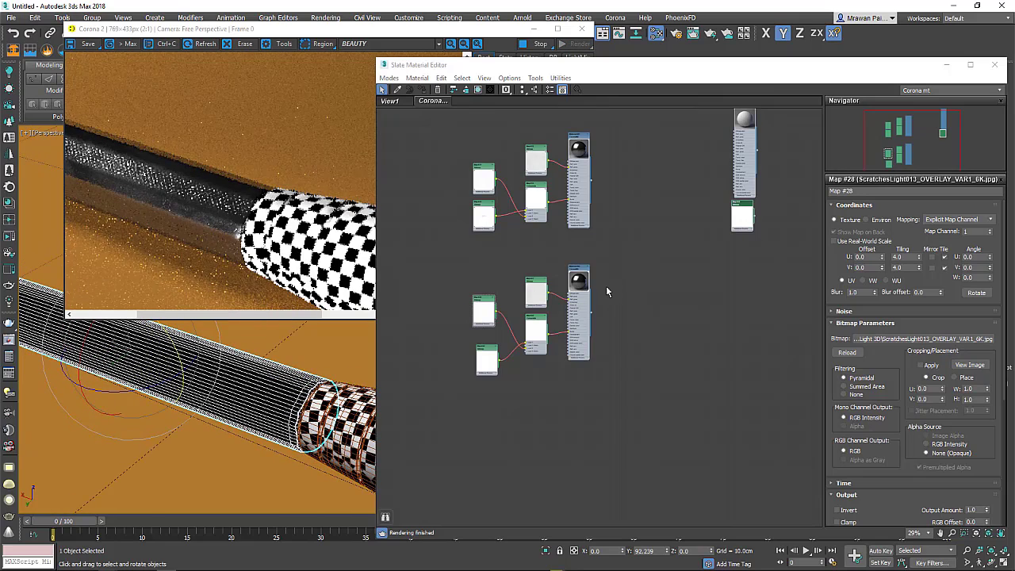
scroll(575, 285, "up", 3)
Step: Move the lower node group up and pan the graph to frame it
left_click_drag(557, 347, 575, 292)
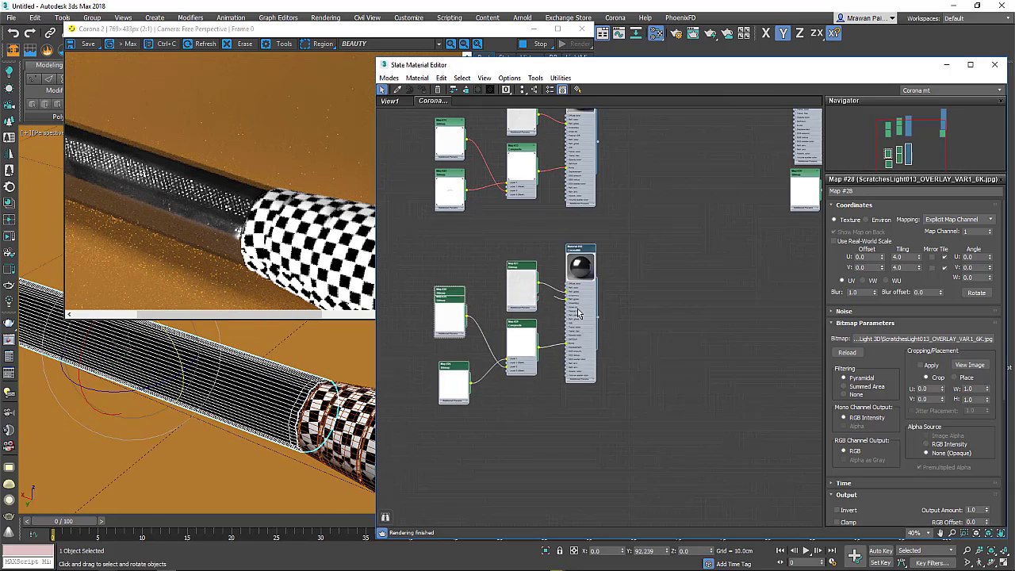
middle_click_drag(574, 293, 504, 415)
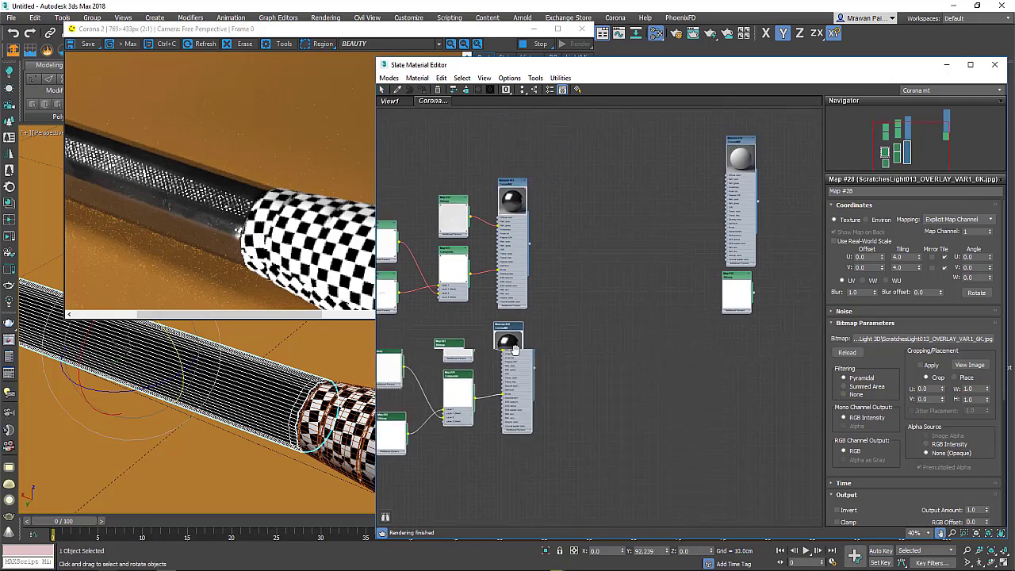
scroll(595, 266, "up", 1)
middle_click_drag(595, 266, 647, 164)
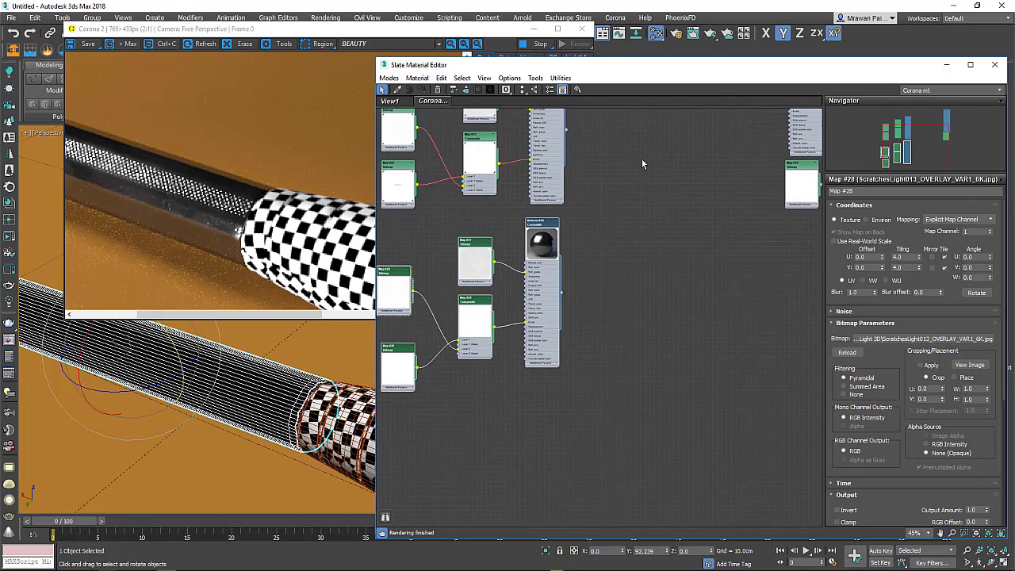
middle_click_drag(639, 260, 595, 222)
Step: Add a new CoronaMtl node, Material #42, and position it in the graph
right_click(577, 258)
mouse_move(618, 264)
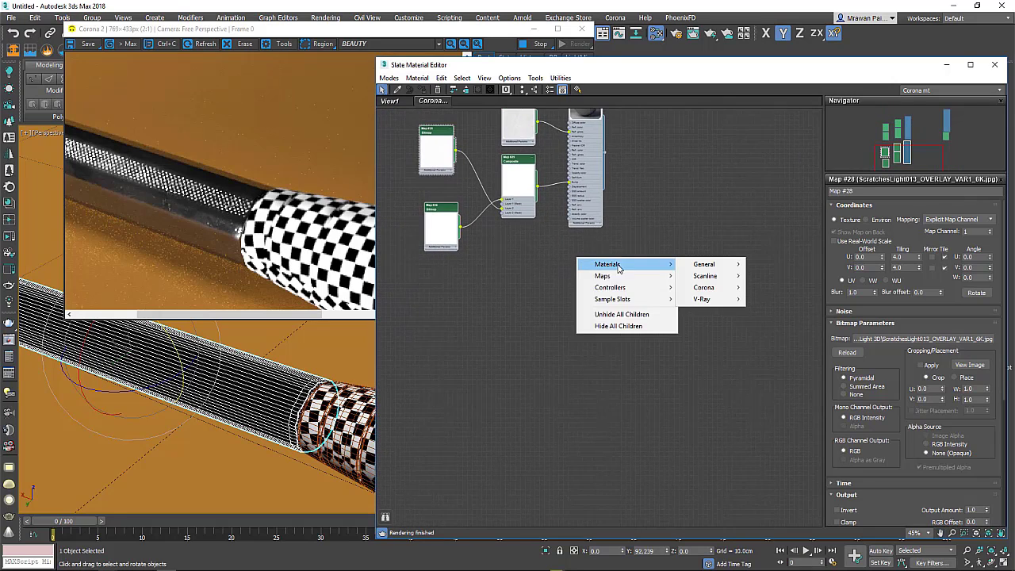
mouse_move(704, 287)
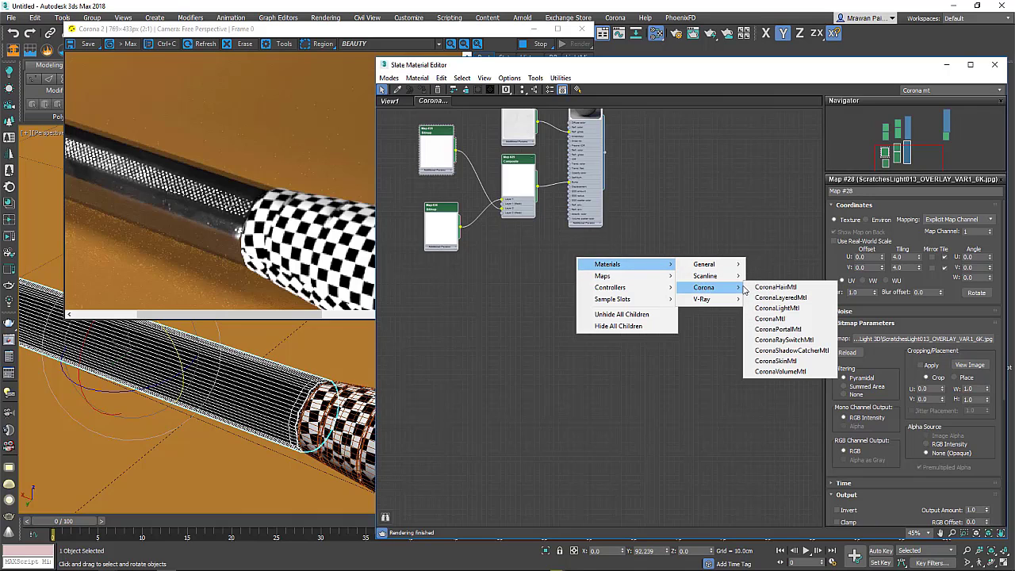
left_click(772, 321)
scroll(550, 303, "up", 2)
left_click_drag(565, 249, 587, 339)
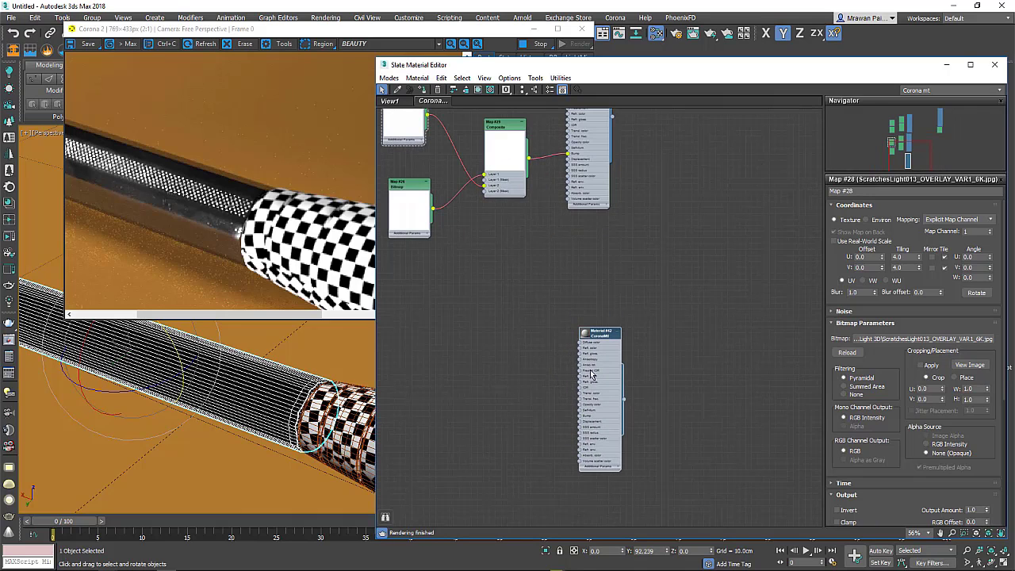
left_click_drag(725, 68, 584, 55)
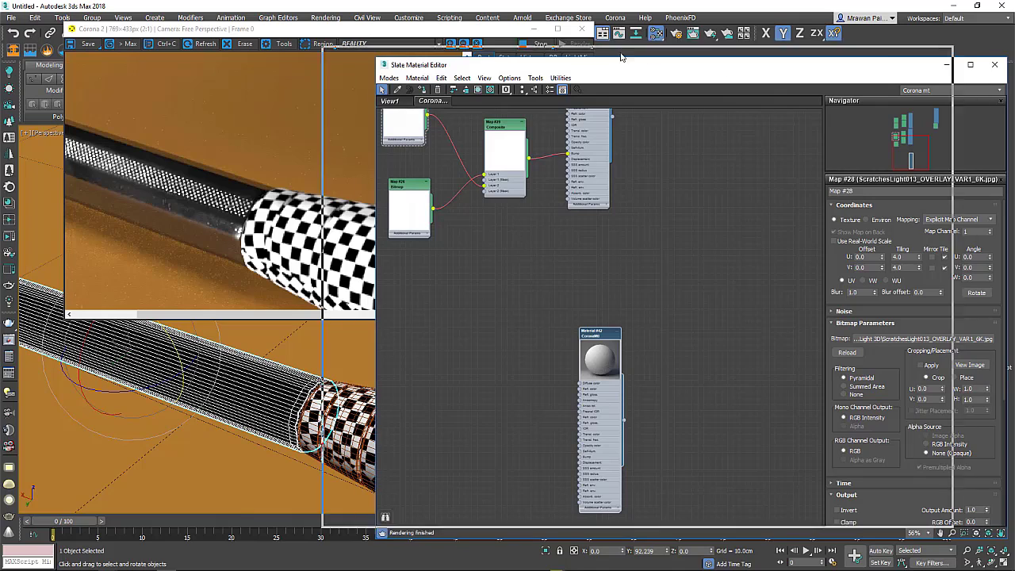
left_click_drag(464, 410, 457, 369)
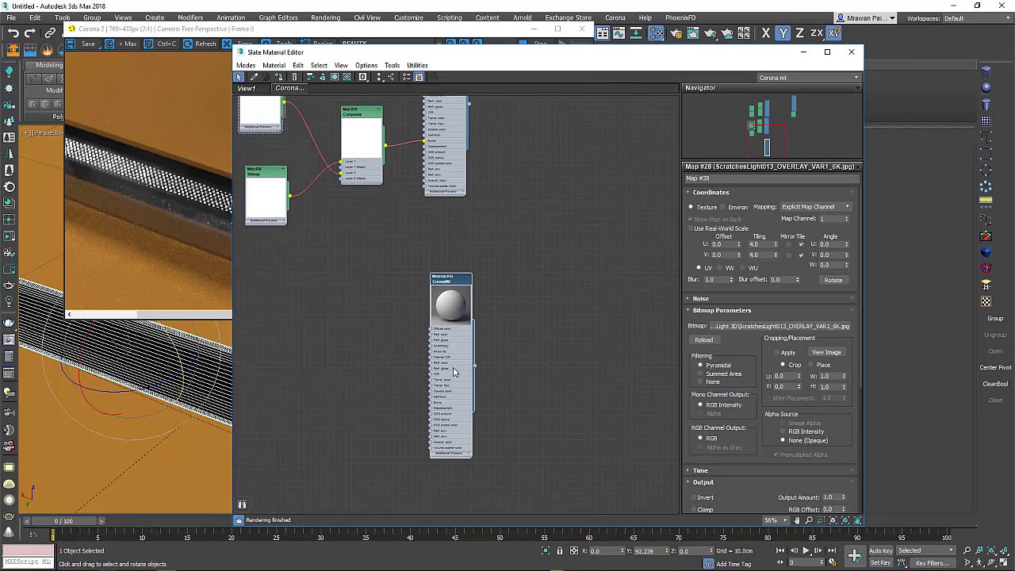
Step: Set Material #42's diffuse colour to pure black (0,0,0)
double_click(453, 371)
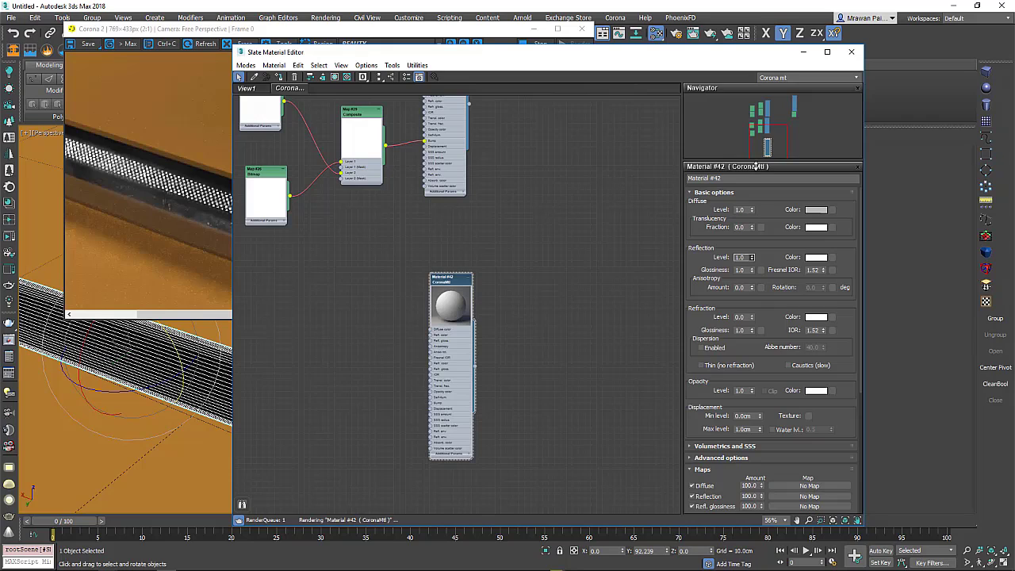
left_click(813, 210)
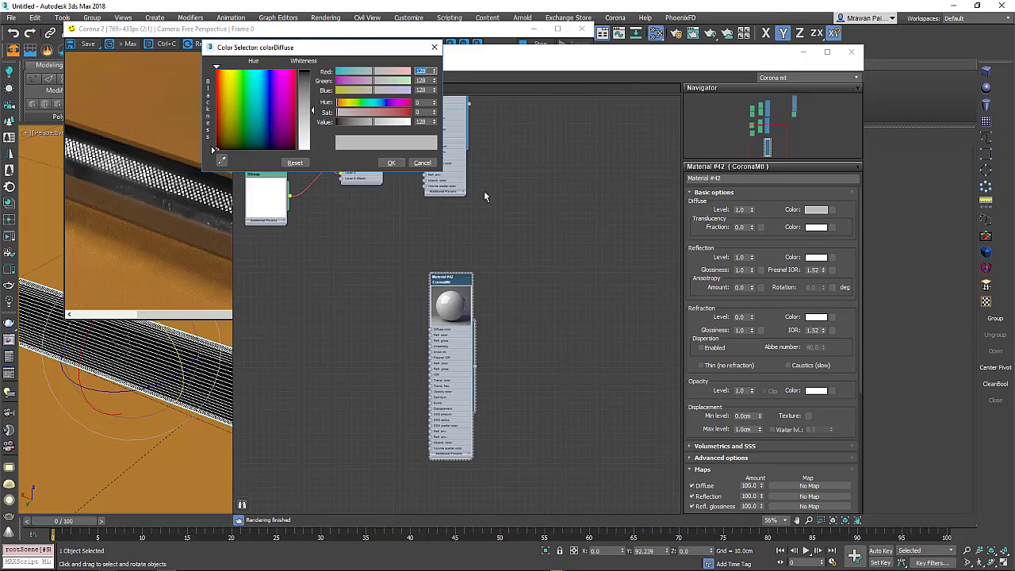
left_click_drag(313, 119, 424, 121)
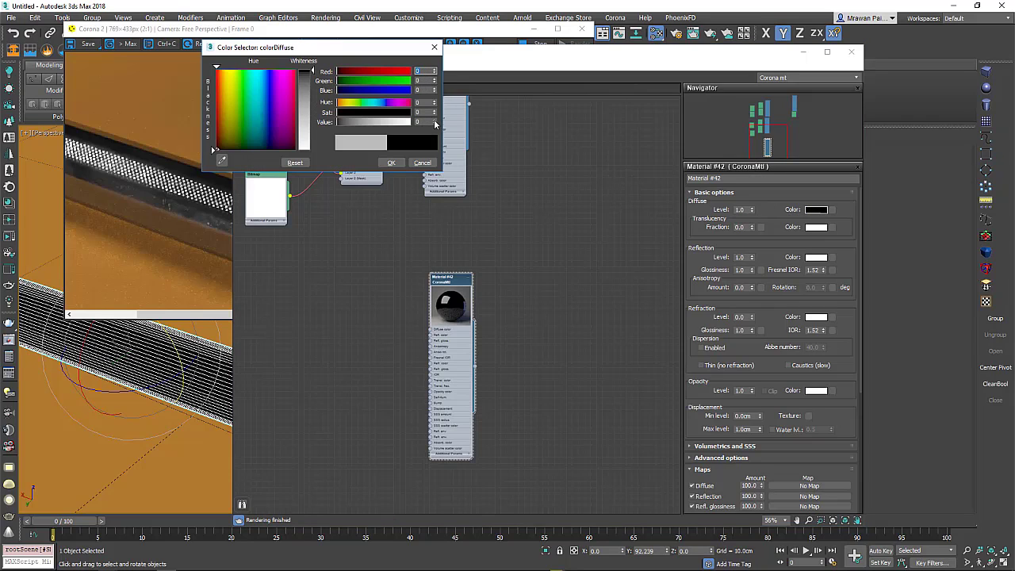
left_click(390, 162)
scroll(450, 316, "up", 2)
Step: Set Material #42's reflection glossiness to 0.74 and raise Fresnel IOR to 50
scroll(450, 315, "up", 1)
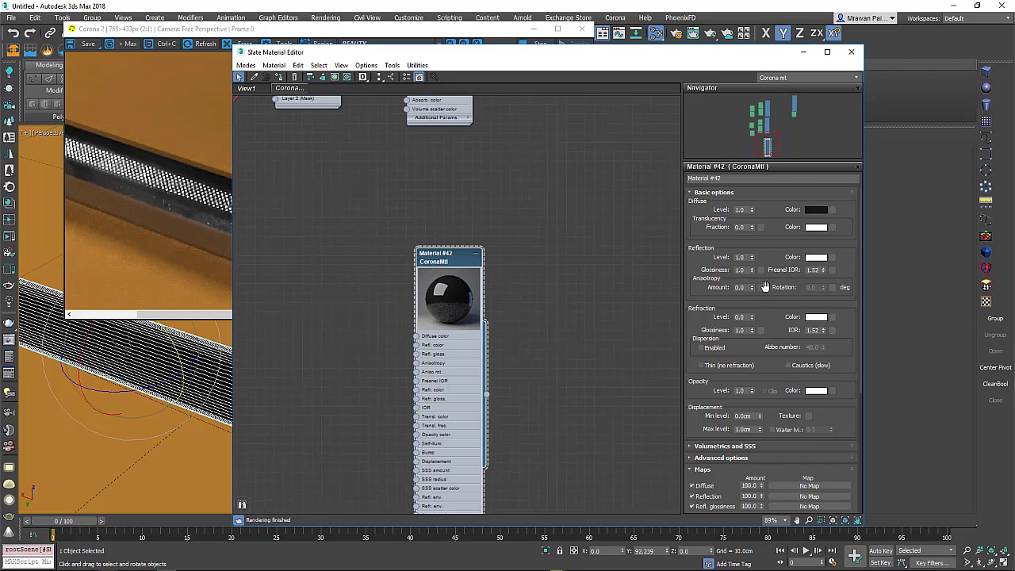
left_click_drag(753, 274, 757, 287)
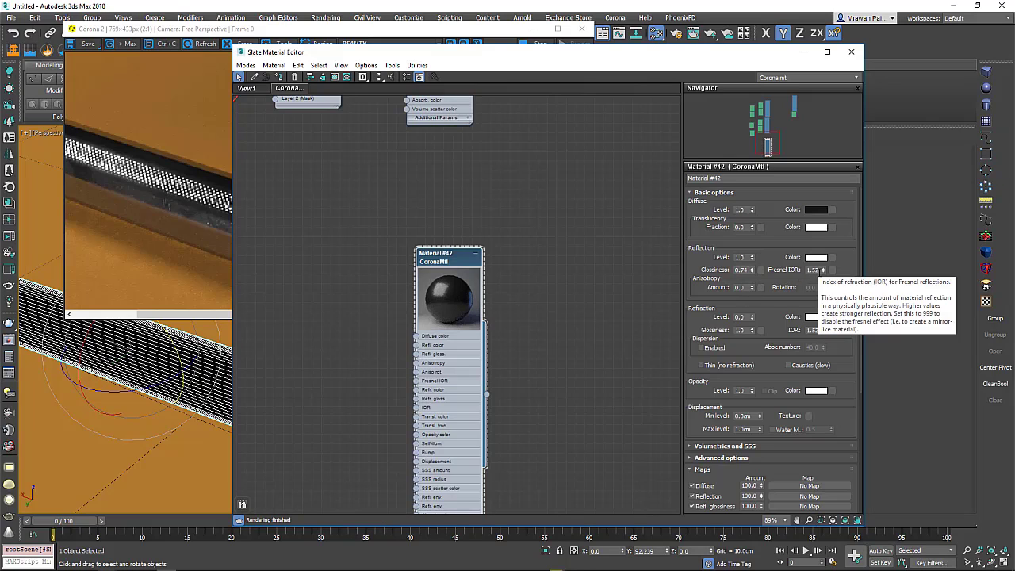
left_click_drag(823, 269, 823, 257)
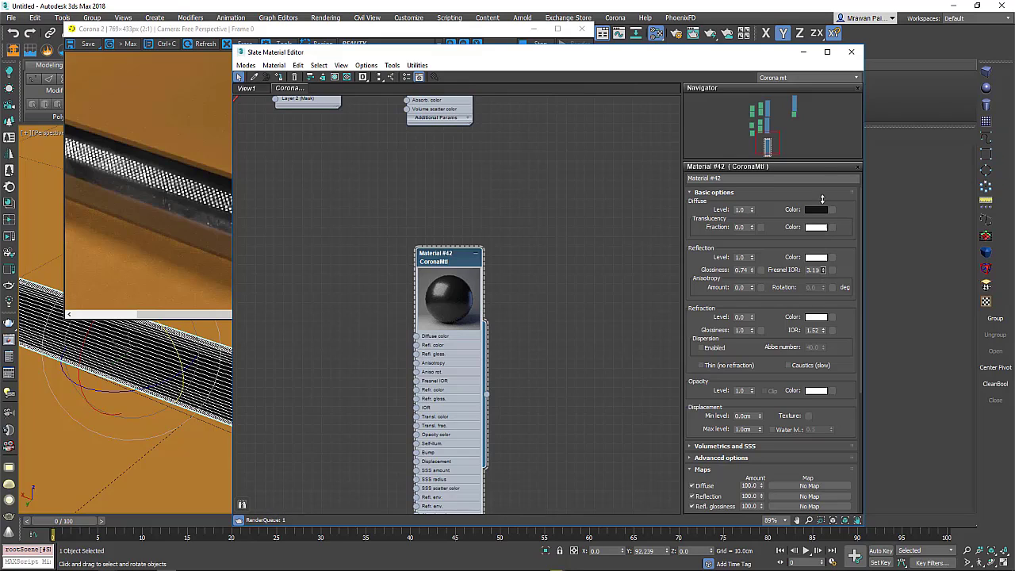
left_click_drag(822, 109, 822, 109)
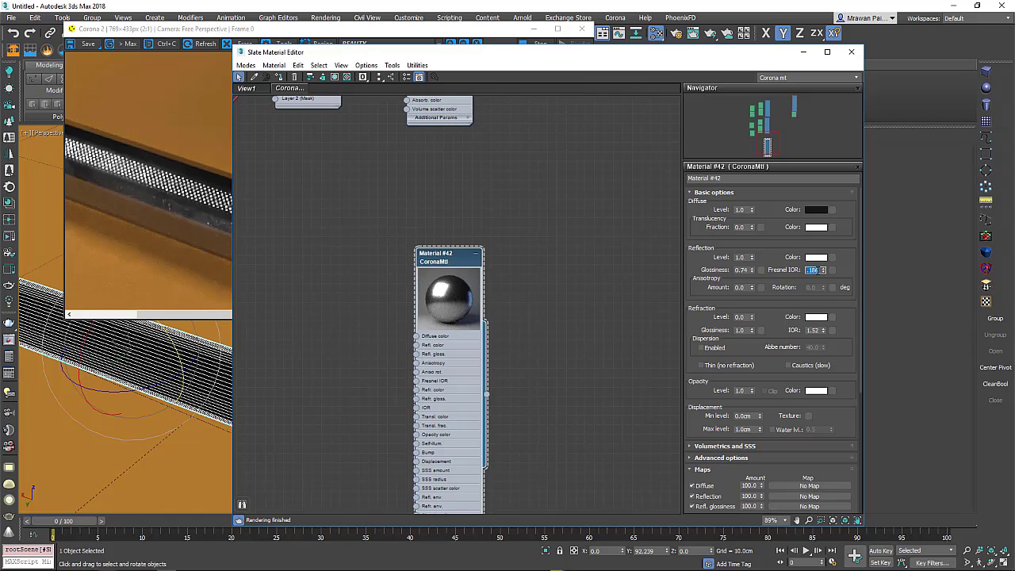
key("Return")
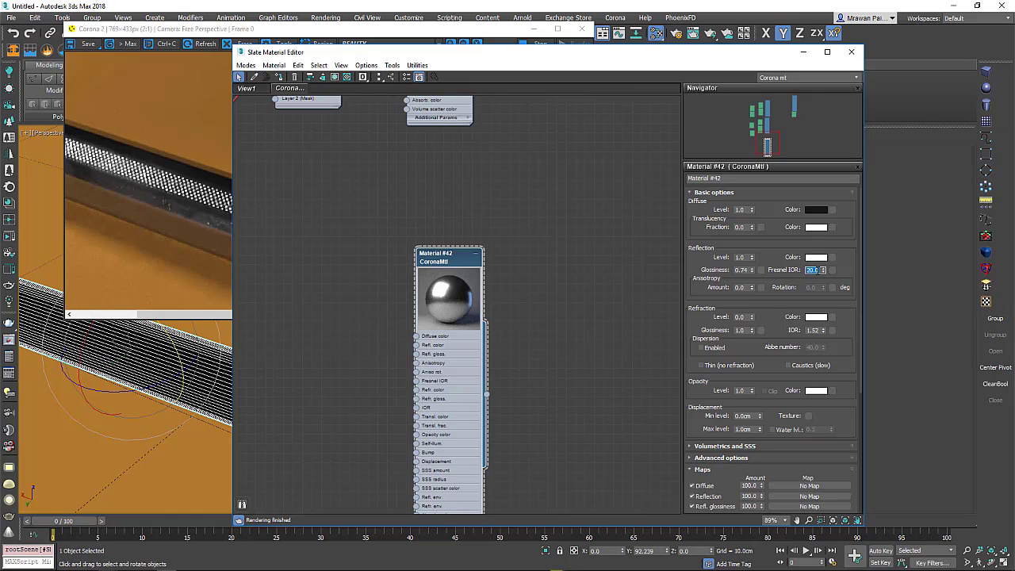
type("50")
key("Return")
Step: Assign Material #42 to the cylinder and orbit closer to inspect the render
left_click_drag(447, 252, 467, 245)
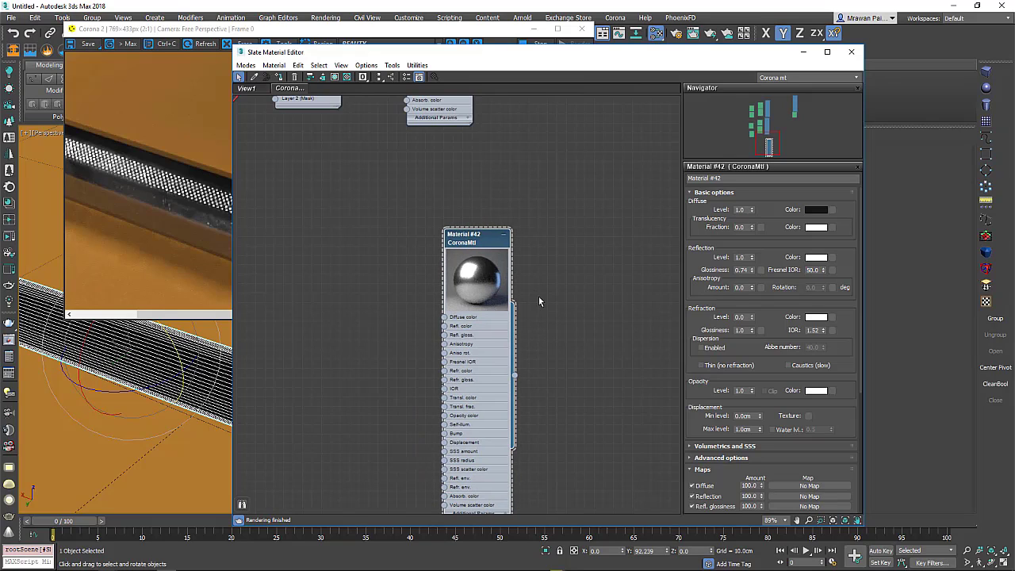
mouse_move(692, 321)
left_mouse_down()
mouse_move(699, 259)
mouse_move(701, 330)
left_mouse_up()
scroll(445, 283, "up", 2)
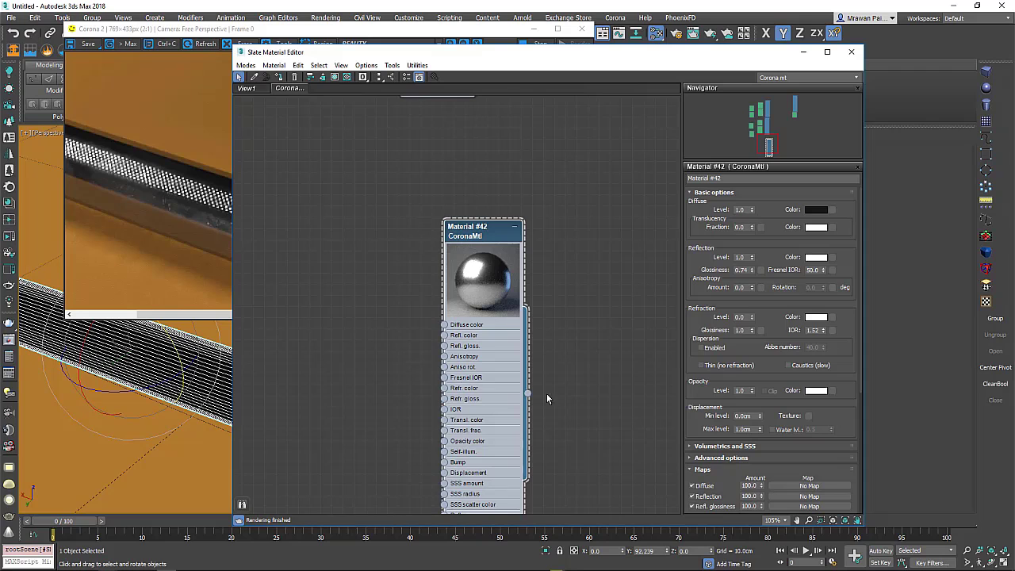
left_click_drag(528, 398, 176, 374)
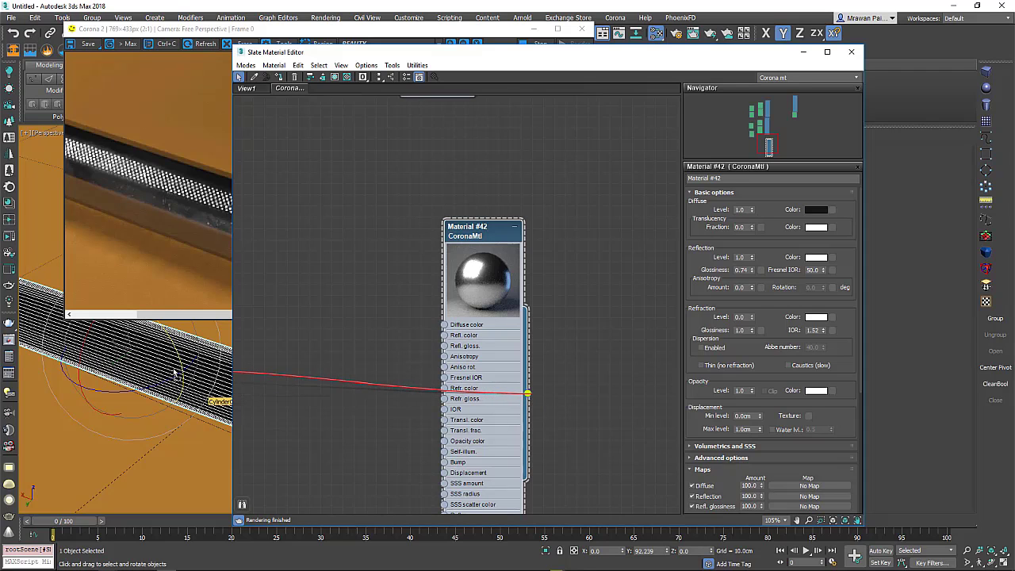
left_click_drag(320, 49, 465, 35)
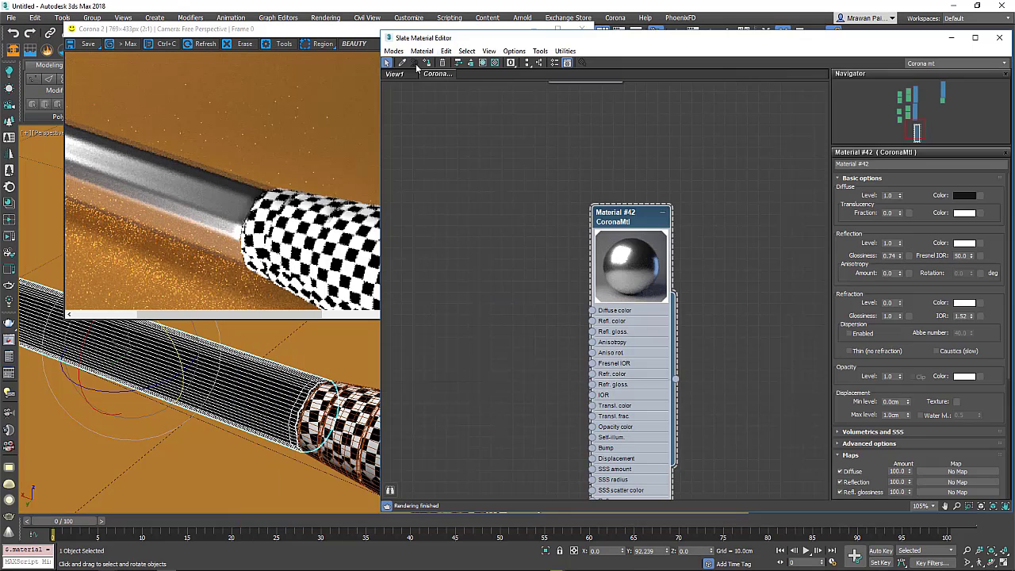
middle_click_drag(230, 347, 314, 376, "alt")
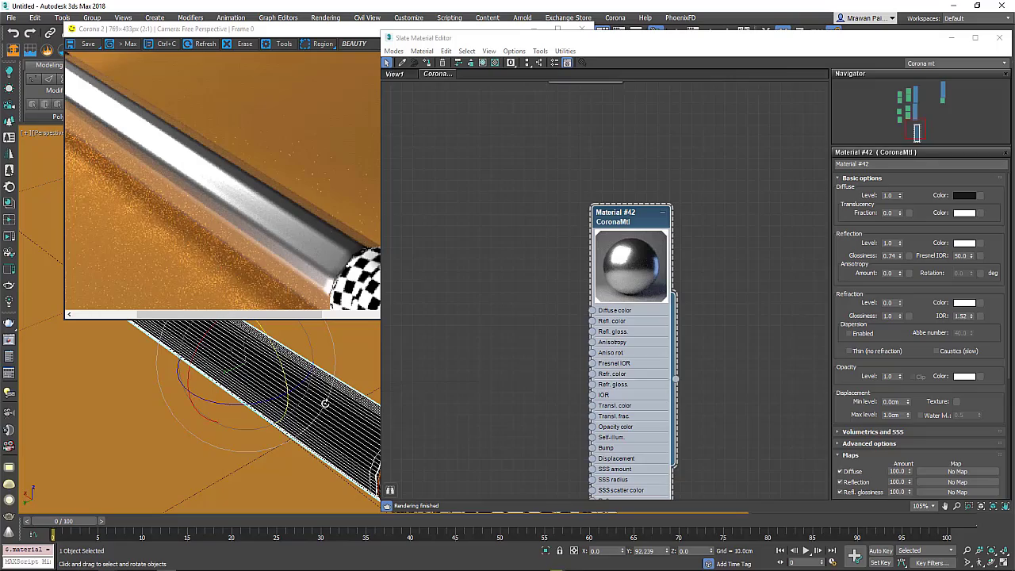
mouse_move(336, 394)
middle_mouse_down("alt")
mouse_move(347, 425)
mouse_move(281, 414)
mouse_move(364, 416)
mouse_move(325, 420)
mouse_move(293, 404)
middle_mouse_up("alt")
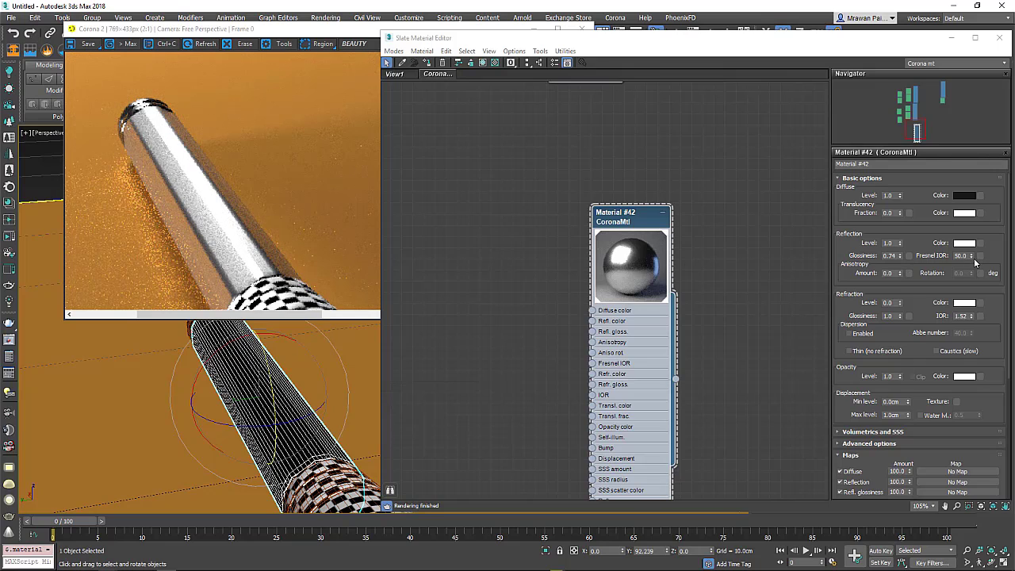
Step: Set the Fresnel IOR to 999 for mirror-like reflections
left_click(962, 255)
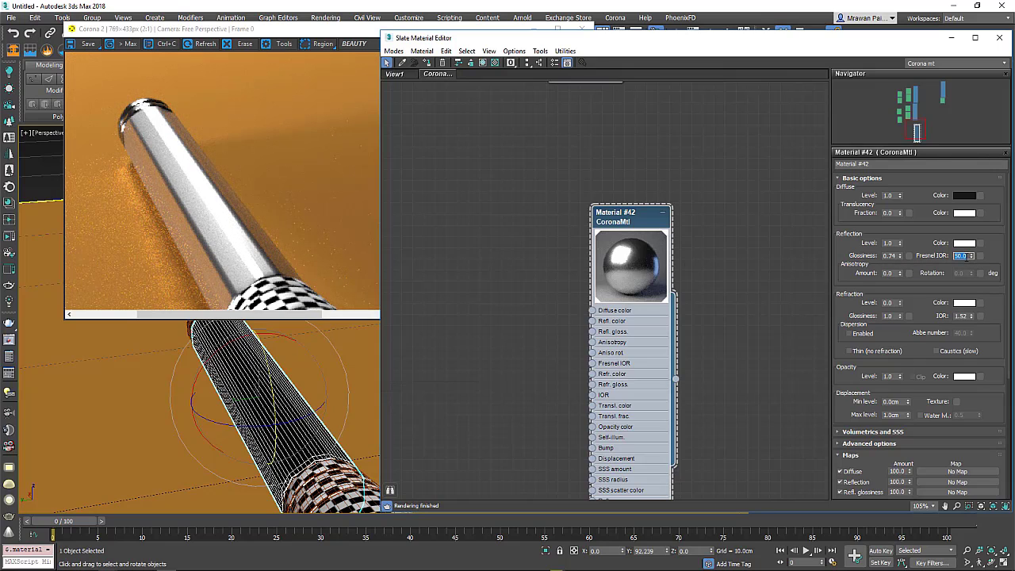
type("999")
key("Return")
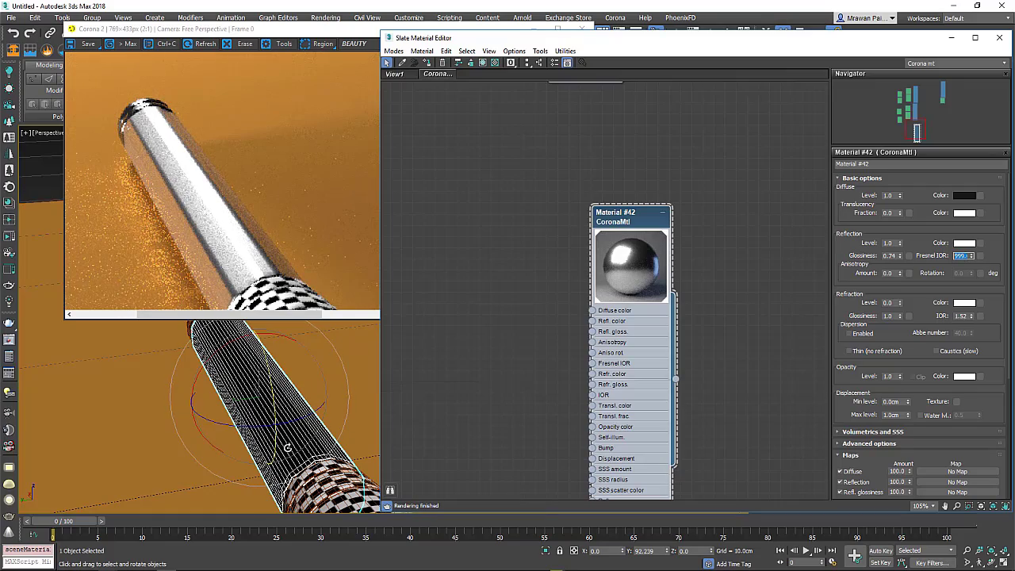
mouse_move(221, 448)
middle_mouse_down("alt")
mouse_move(260, 425)
mouse_move(259, 434)
mouse_move(306, 437)
middle_mouse_up("alt")
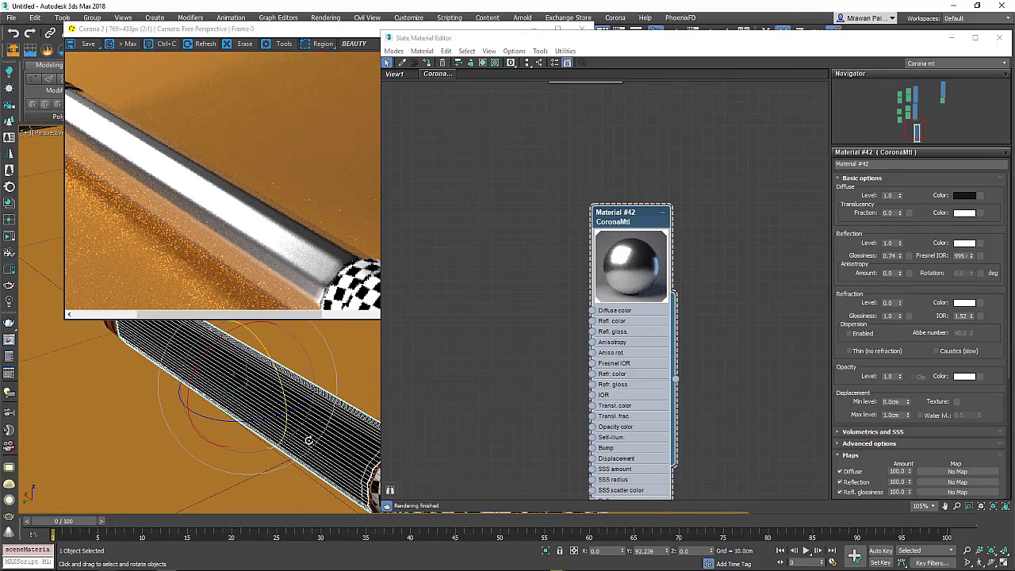
Step: Pan the node view and reposition the lone material and Material #42
scroll(558, 216, "down", 1)
scroll(545, 197, "down", 5)
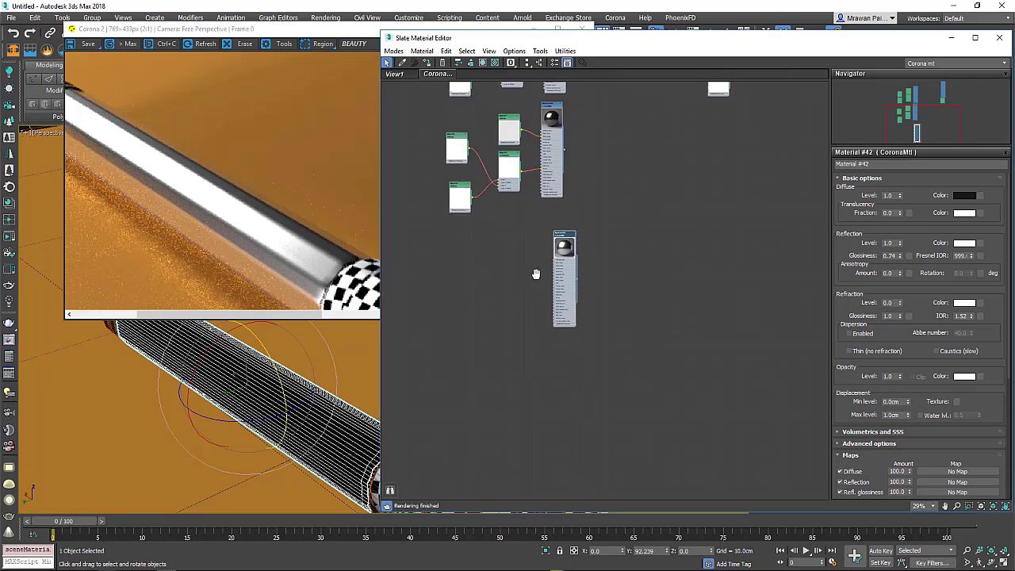
middle_click_drag(537, 270, 532, 336)
left_click_drag(533, 340, 600, 288)
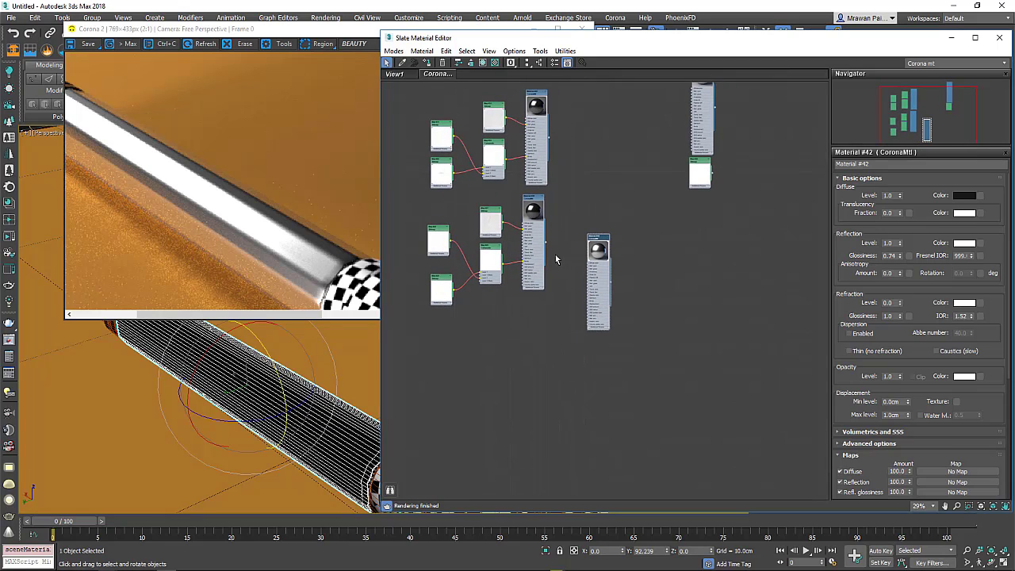
scroll(559, 246, "up", 2)
scroll(591, 289, "up", 2)
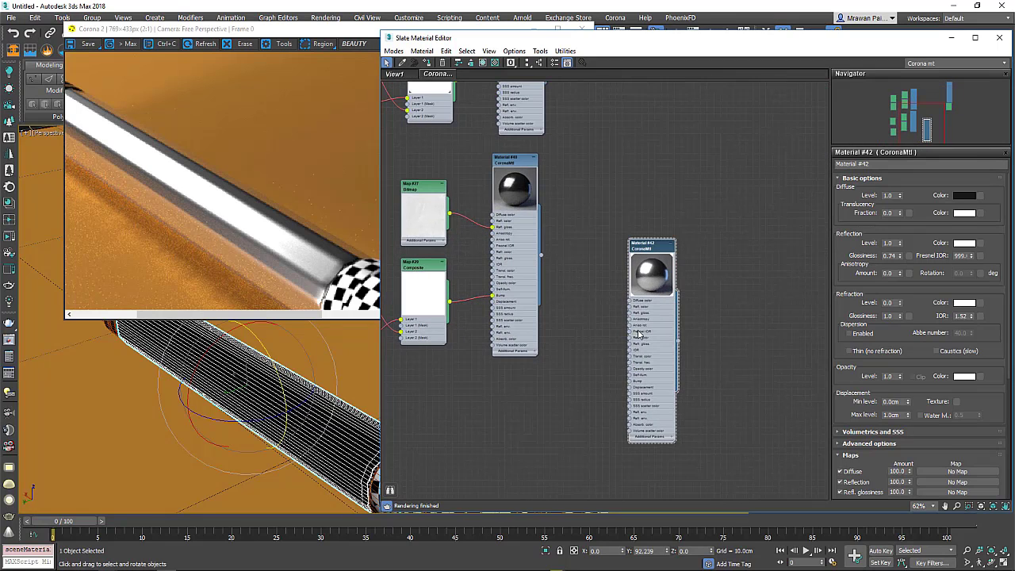
mouse_move(639, 333)
left_mouse_down()
mouse_move(627, 373)
mouse_move(520, 468)
left_mouse_up()
Step: Add a CoronaLayeredMtl, Material #43, with Material #42 as its base
right_click(630, 206)
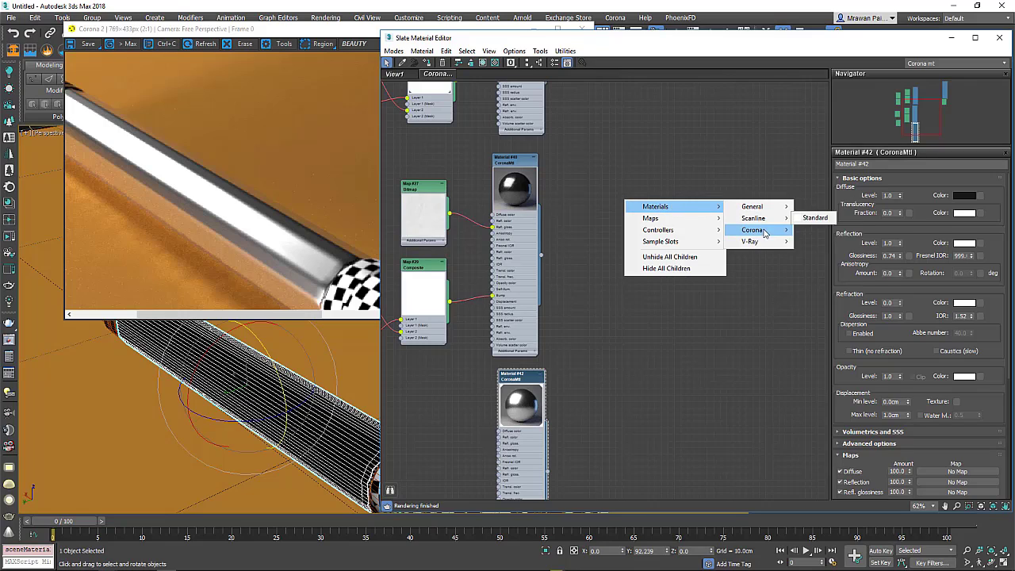
mouse_move(753, 230)
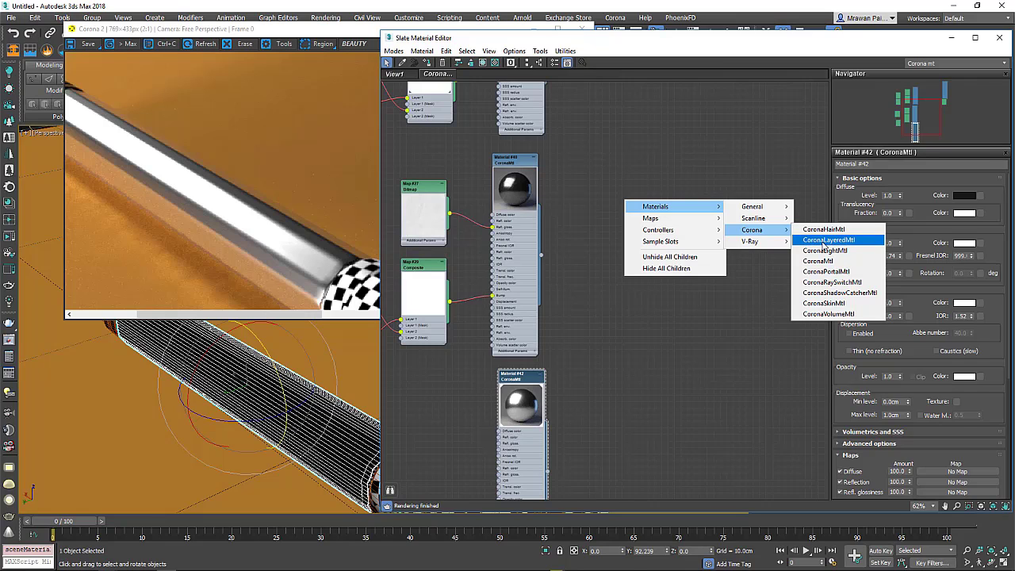
left_click(828, 240)
scroll(600, 206, "up", 3)
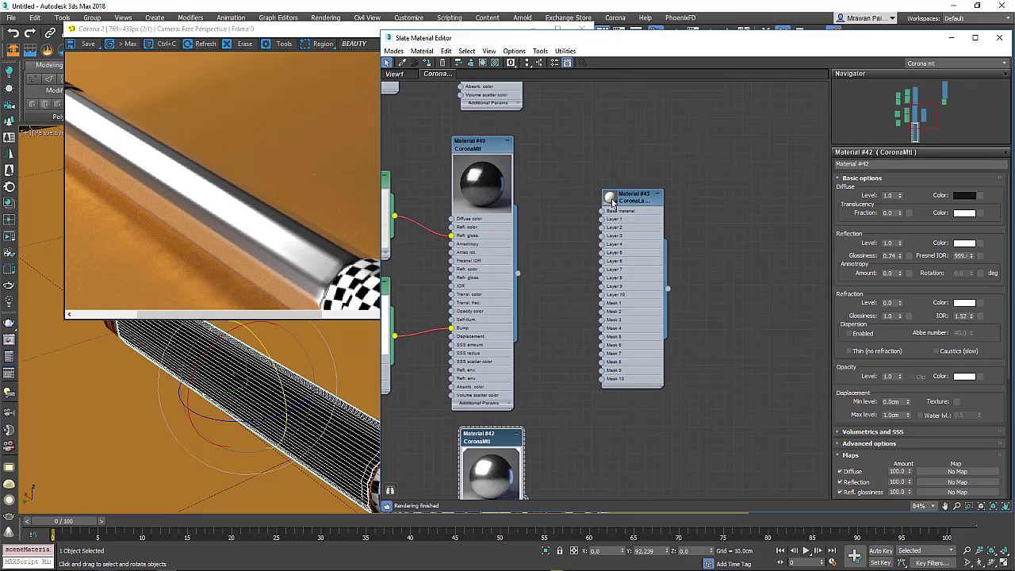
left_click_drag(626, 291, 674, 324)
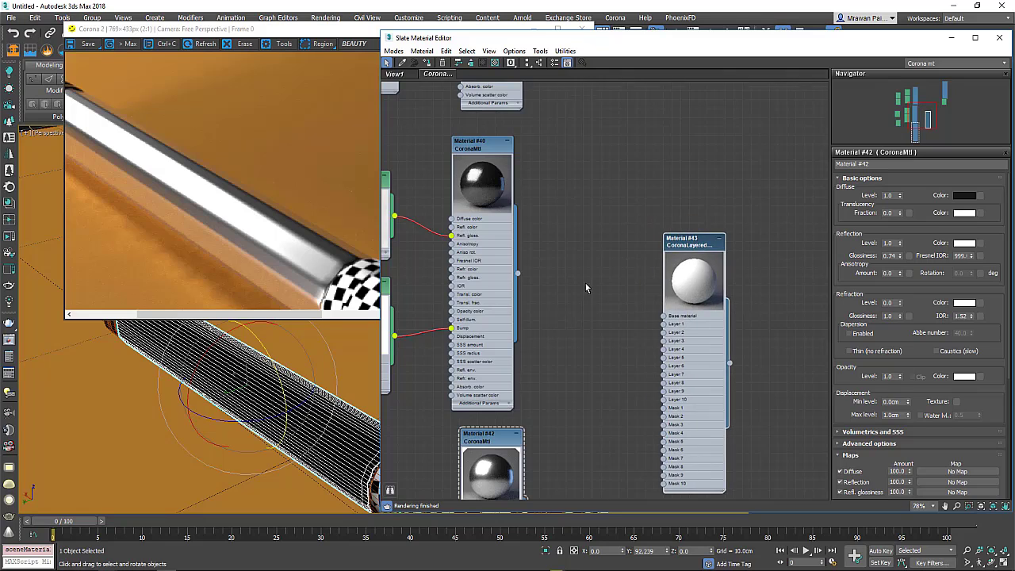
scroll(585, 283, "down", 2)
scroll(573, 288, "up", 1)
left_click_drag(485, 343, 478, 343)
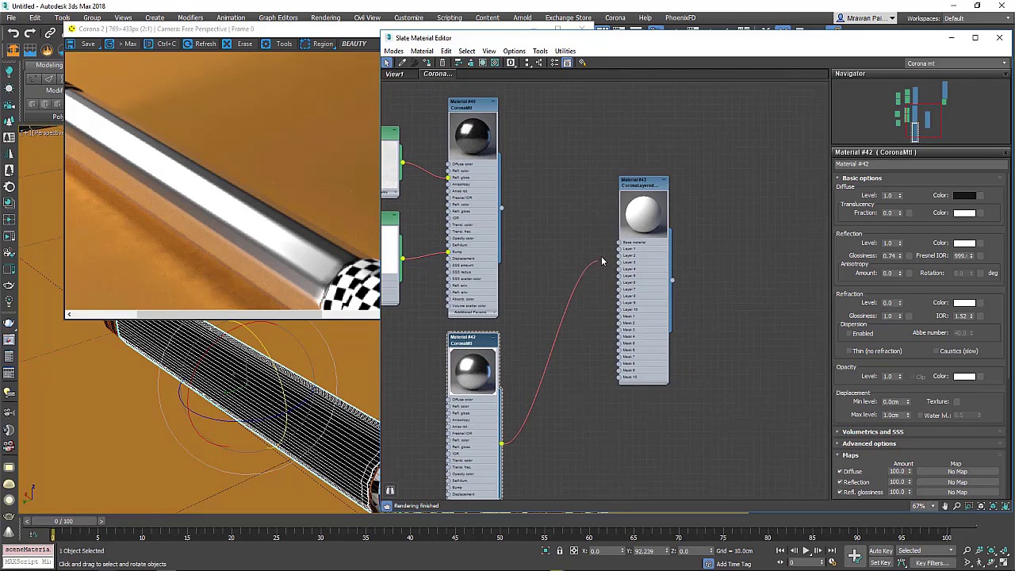
left_click_drag(522, 437, 616, 248)
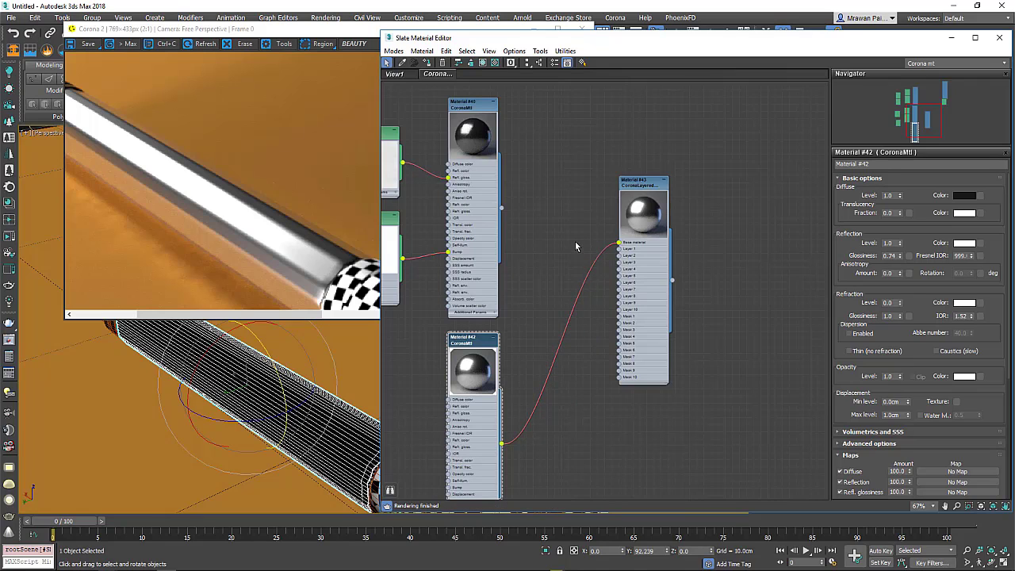
Step: Wire Material #40 into Layer 1 and apply Material #43 to the pipe
scroll(559, 218, "up", 1)
scroll(552, 219, "up", 1)
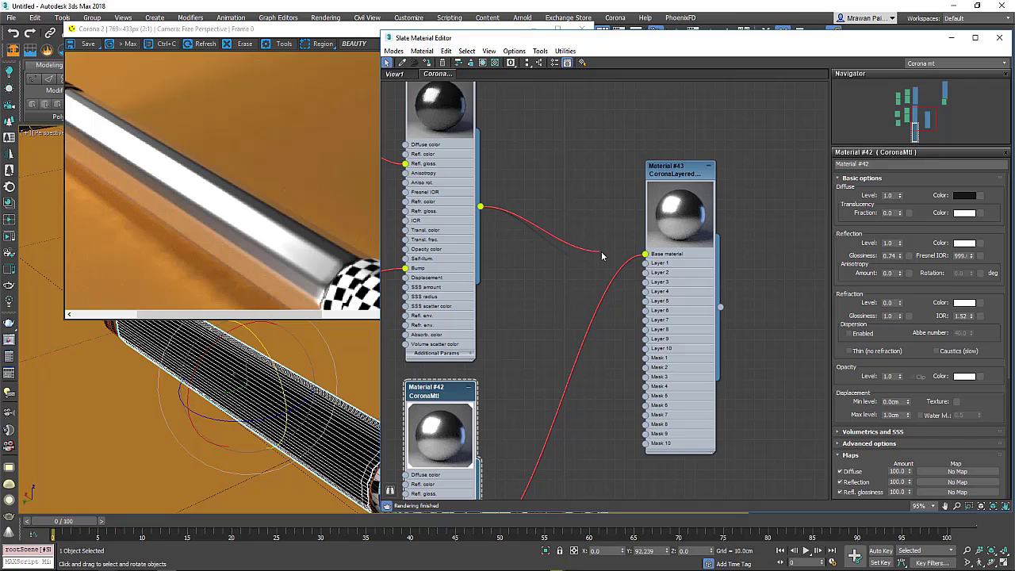
left_click_drag(514, 226, 646, 264)
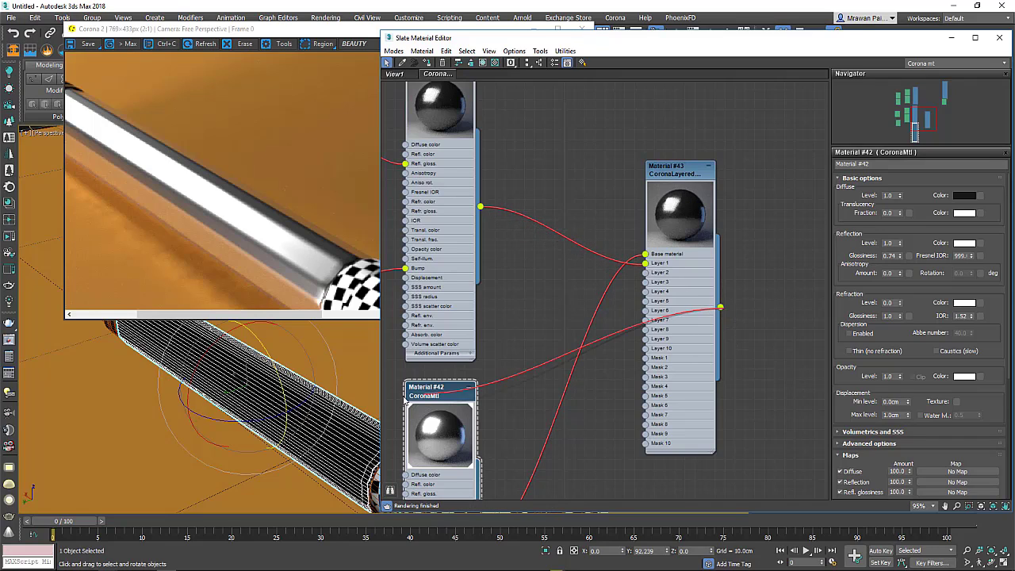
left_click_drag(736, 322, 270, 394)
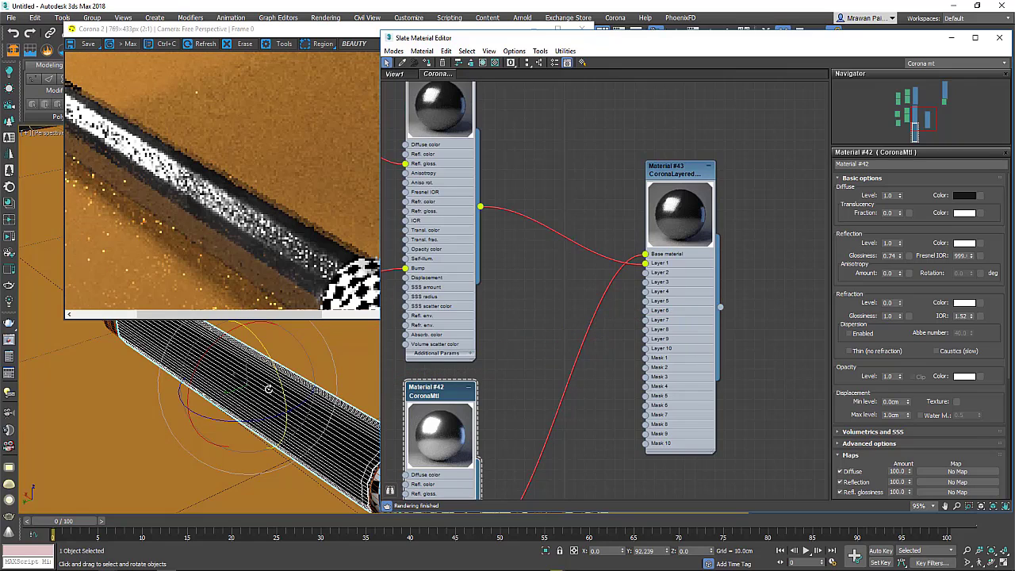
scroll(446, 396, "down", 2)
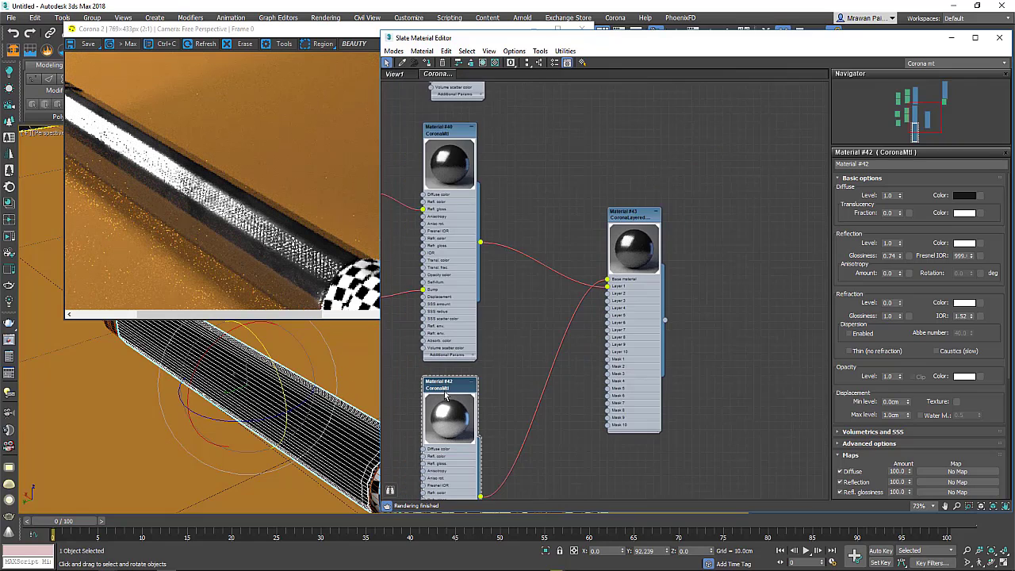
middle_click_drag(446, 396, 493, 290)
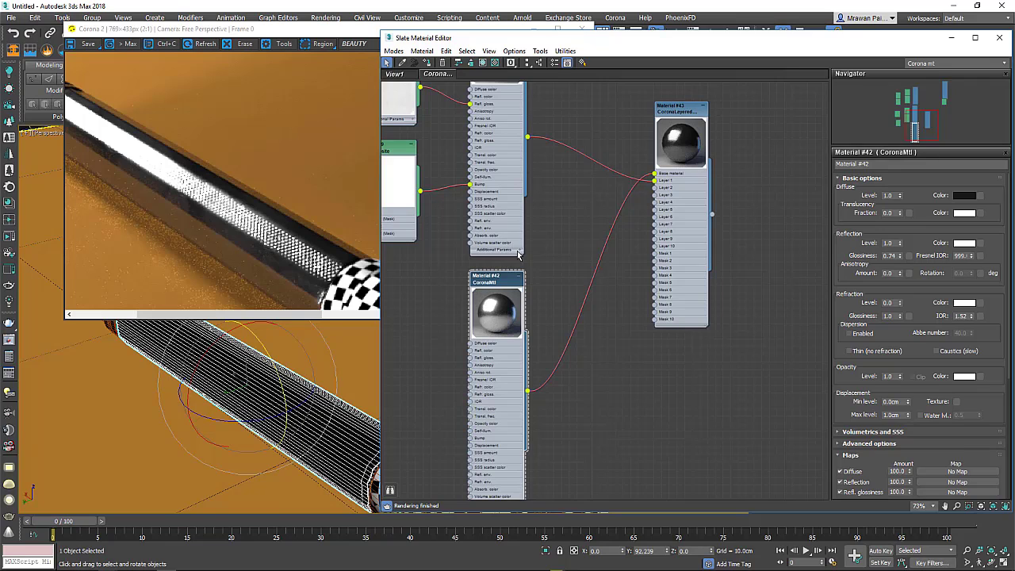
left_click(684, 216)
Step: Drag WipingResidueHeavy001_OVERLAY_VAR1_6K from the Light 3D folder onto Mask 1 as an instance
double_click(687, 215)
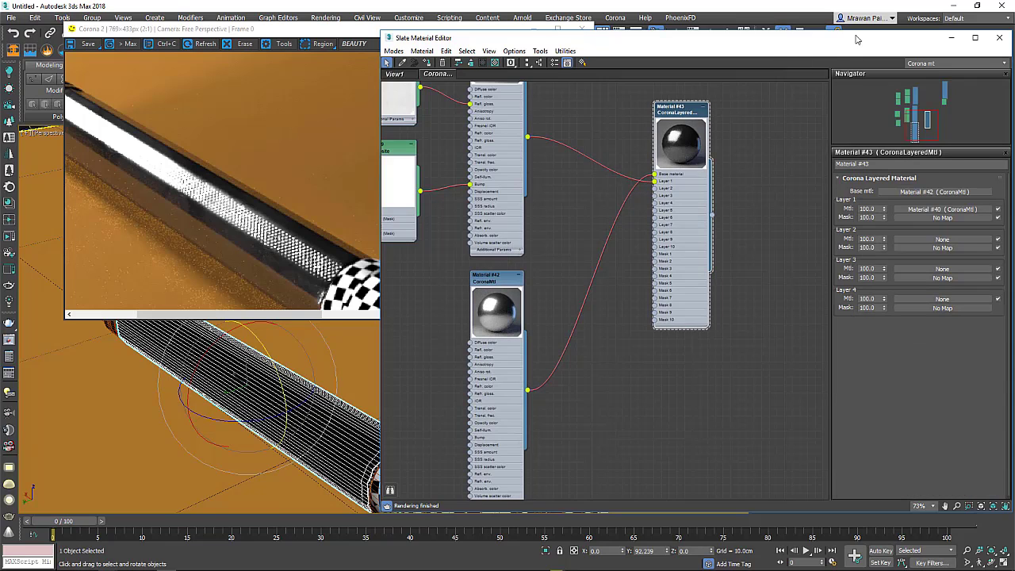
left_click_drag(866, 42, 769, 45)
scroll(606, 197, "up", 2)
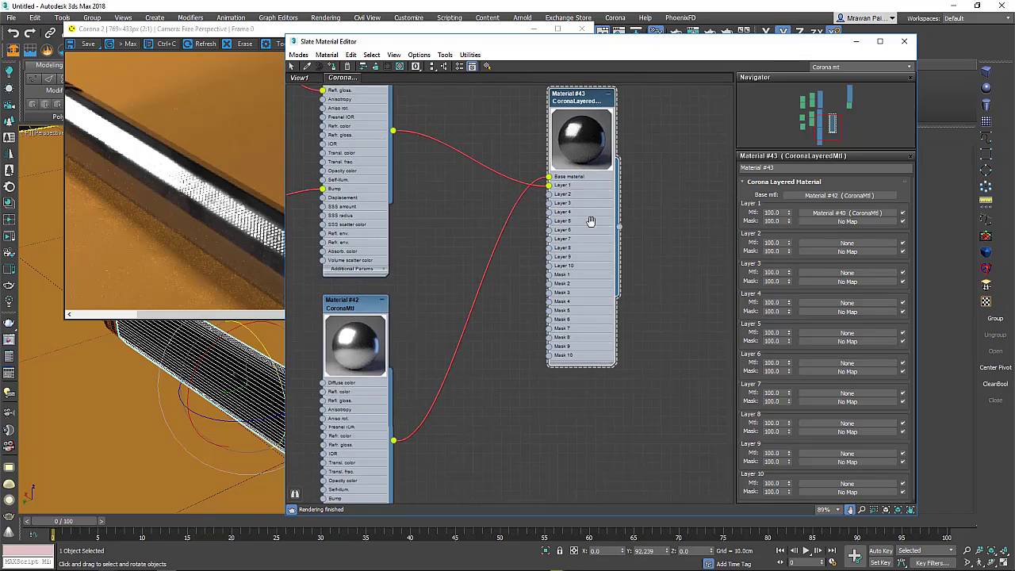
scroll(591, 219, "up", 1)
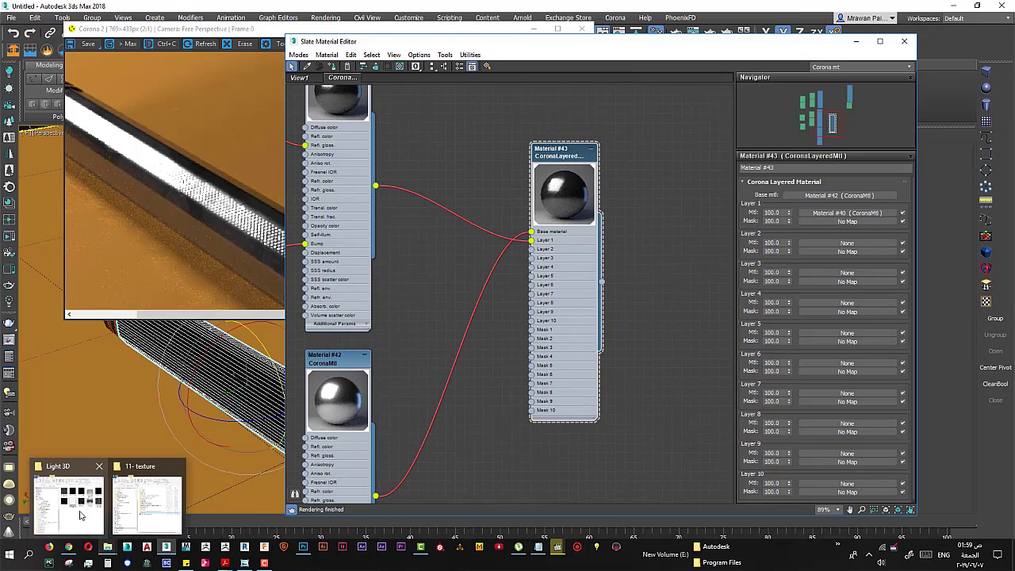
left_click(83, 512)
left_click(514, 263)
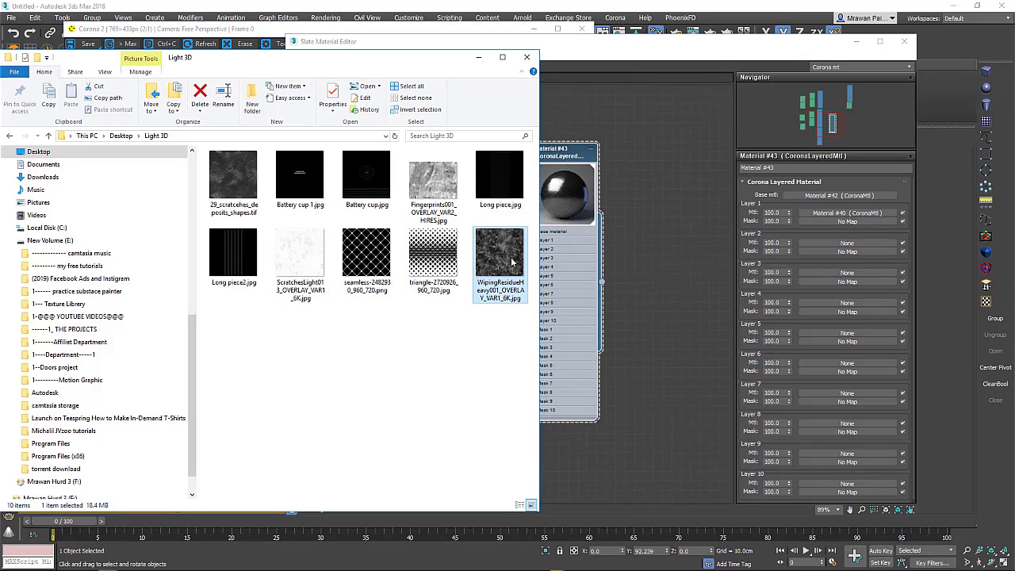
mouse_move(605, 285)
left_mouse_down()
mouse_move(645, 272)
mouse_move(426, 294)
mouse_move(832, 224)
left_mouse_up()
scroll(465, 261, "up", 2)
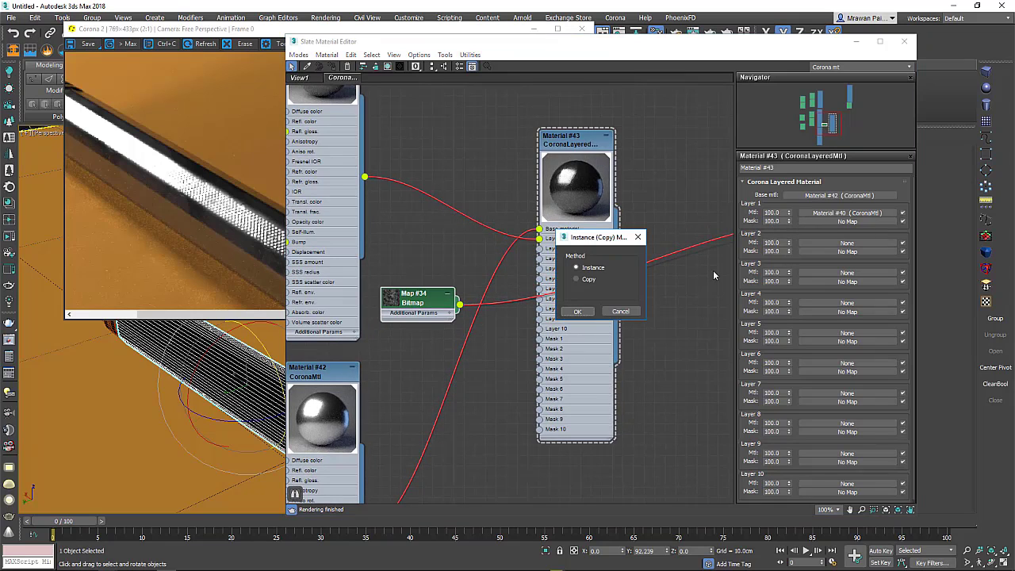
left_click(578, 314)
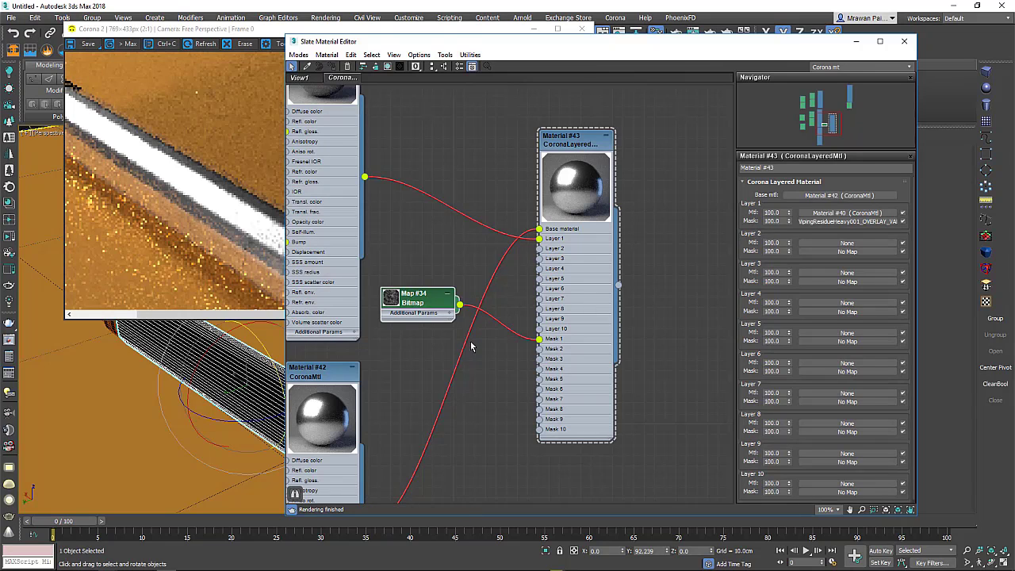
scroll(444, 295, "up", 1)
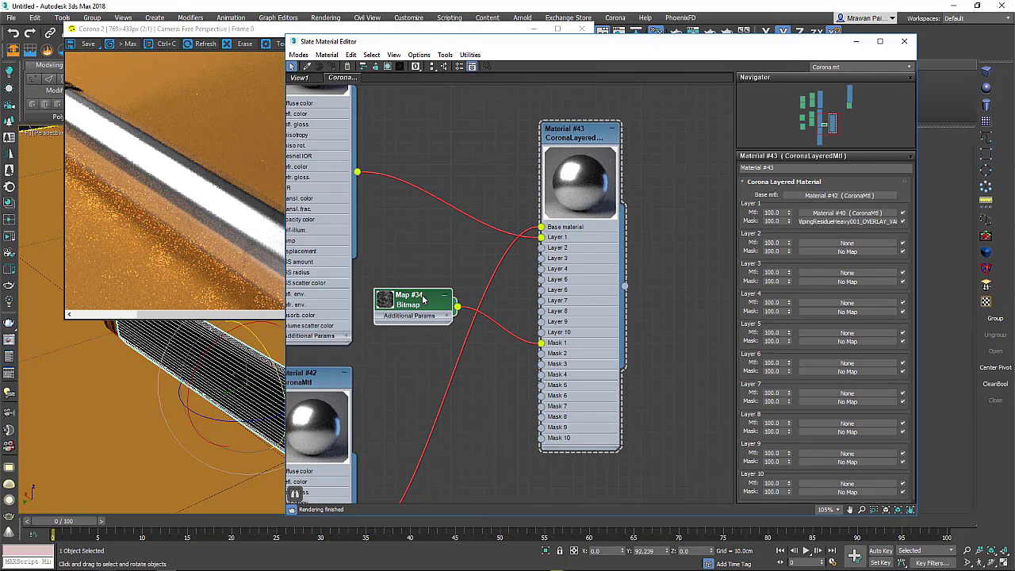
Step: Invert Map #34's output and reset its blur to 0.01 after testing 3.41
double_click(423, 298)
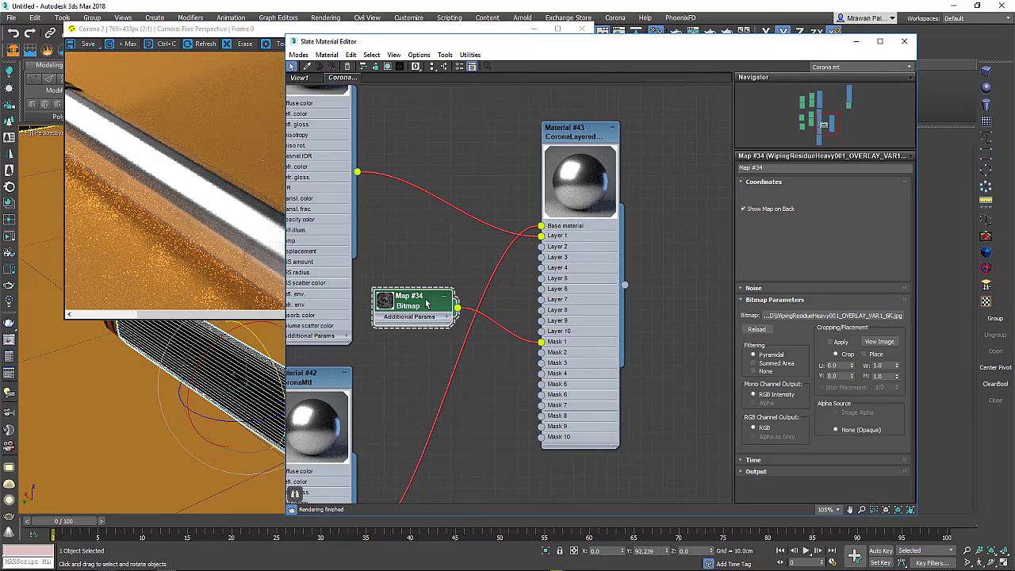
left_click(771, 472)
left_click(746, 272)
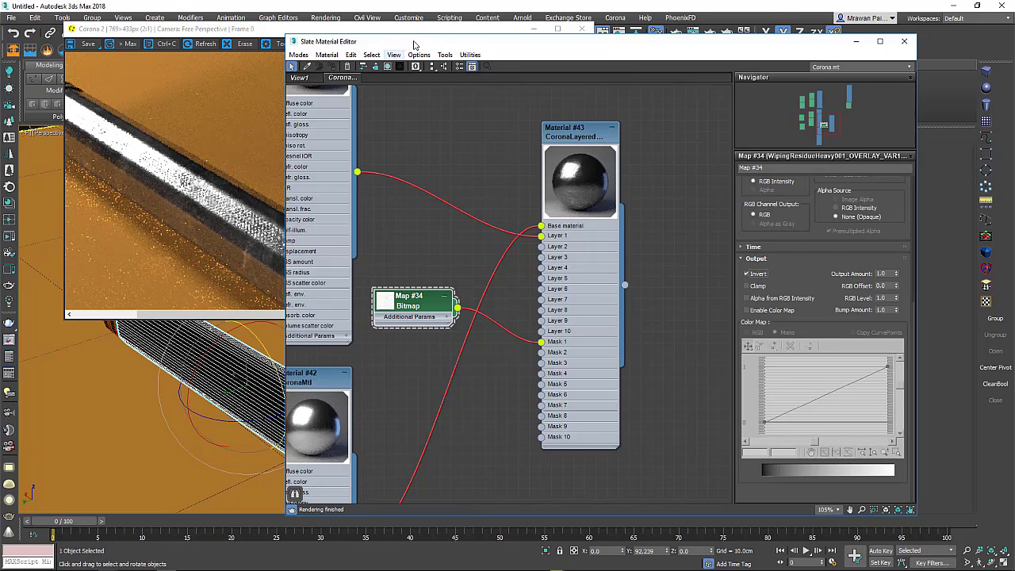
left_click_drag(414, 45, 647, 49)
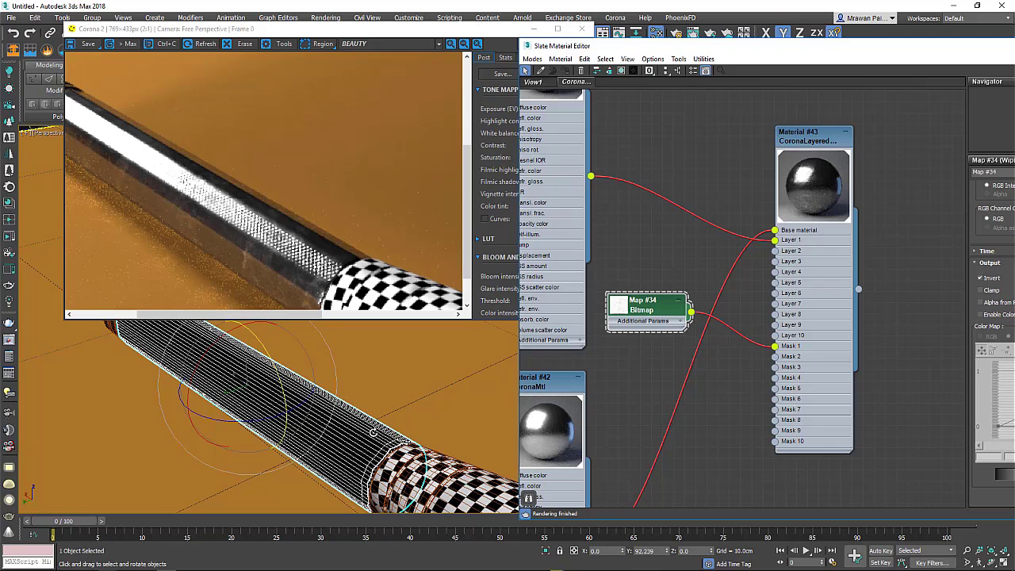
left_click_drag(857, 51, 533, 68)
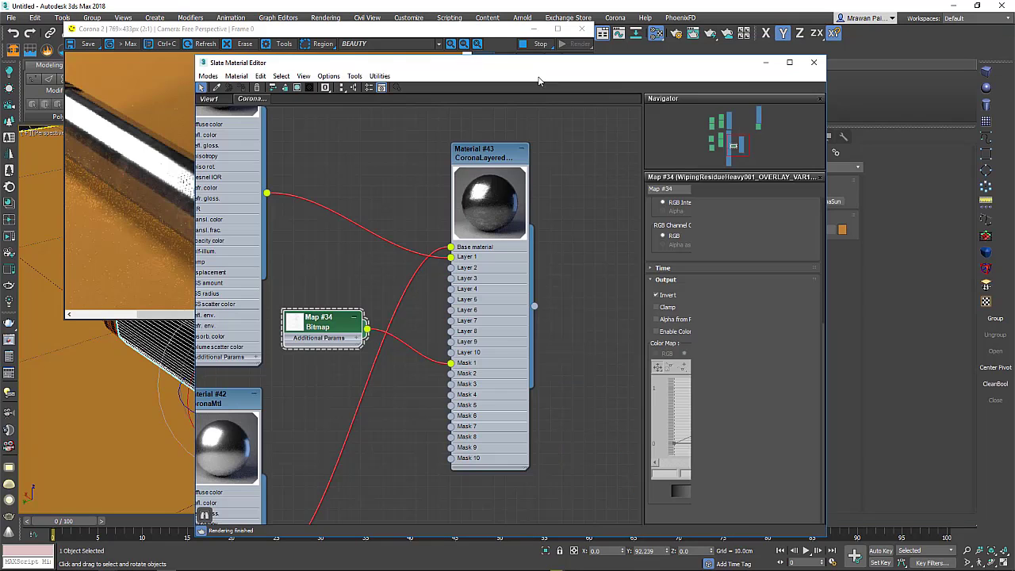
scroll(684, 300, "up", 5)
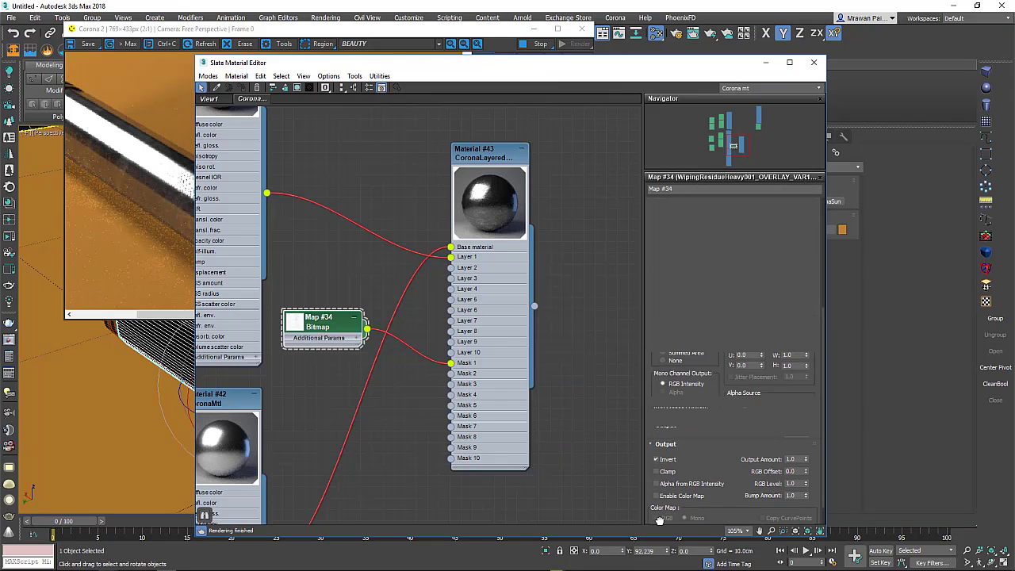
left_click_drag(692, 293, 693, 294)
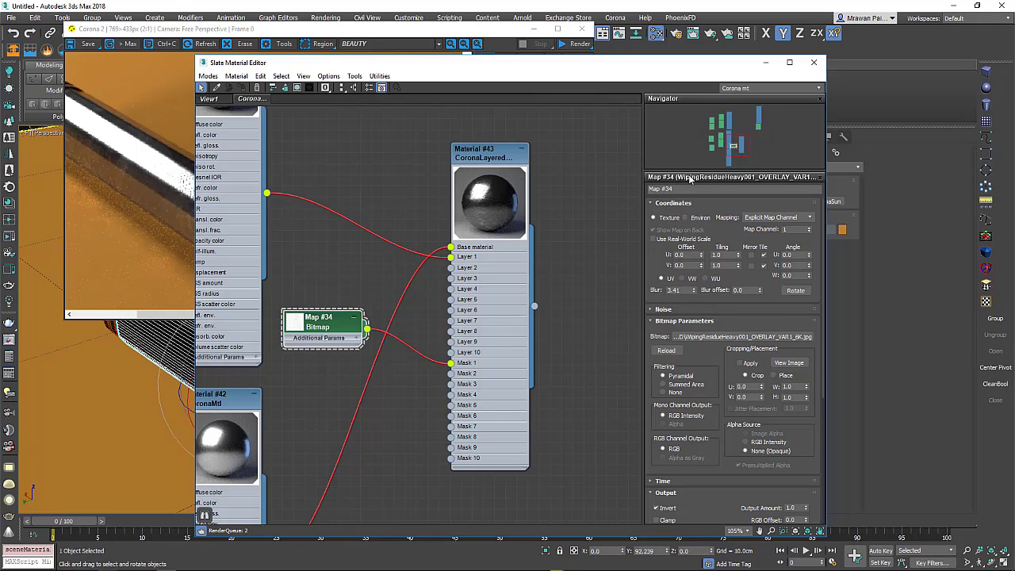
right_click(694, 291)
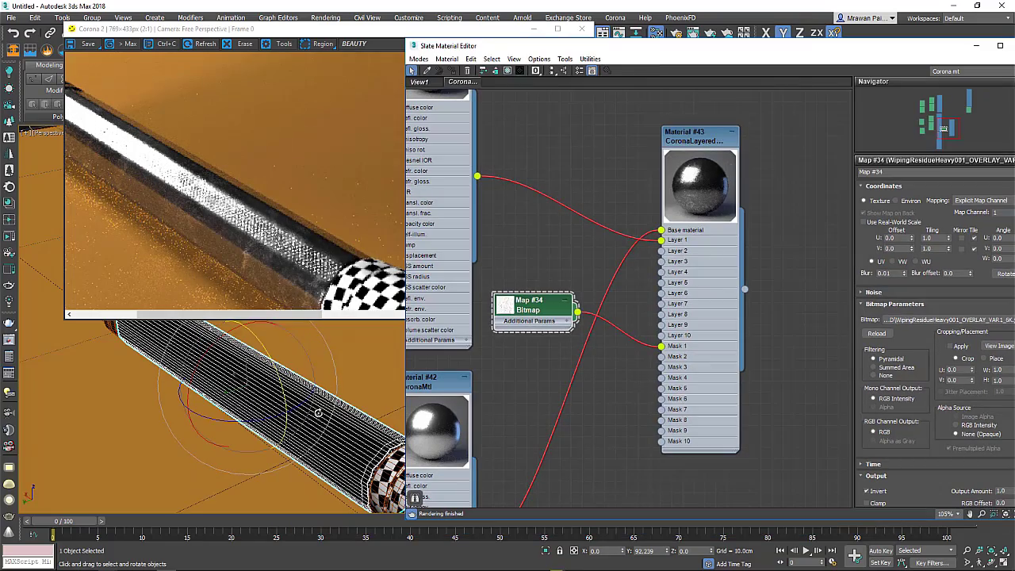
Step: Zoom and rotate onto the pipe's scratched surface, then expand Map #34 to show its thumbnail
middle_click_drag(321, 414, 302, 413)
scroll(301, 412, "up", 2)
scroll(302, 412, "up", 2)
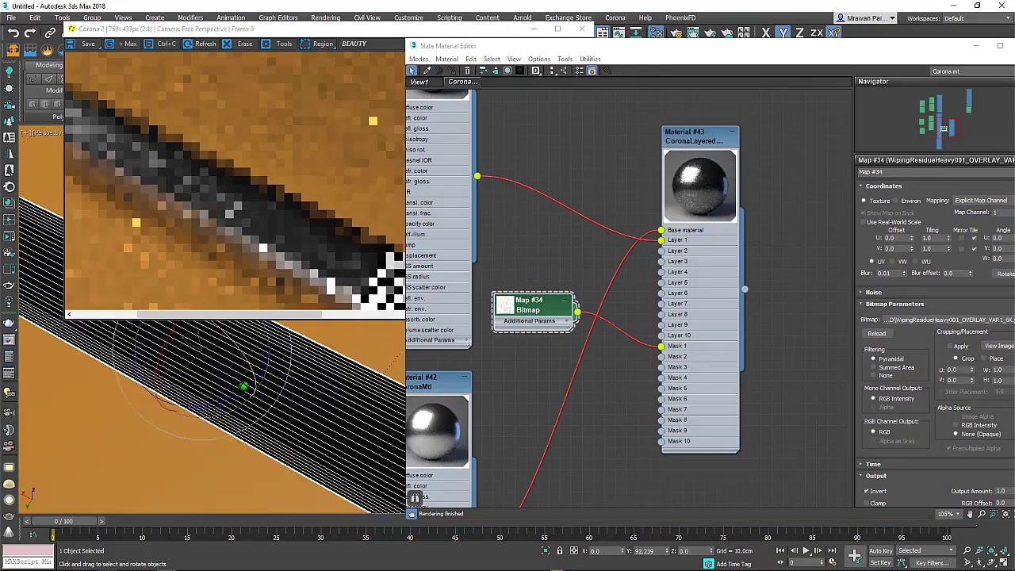
scroll(301, 412, "up", 2)
scroll(301, 412, "up", 2)
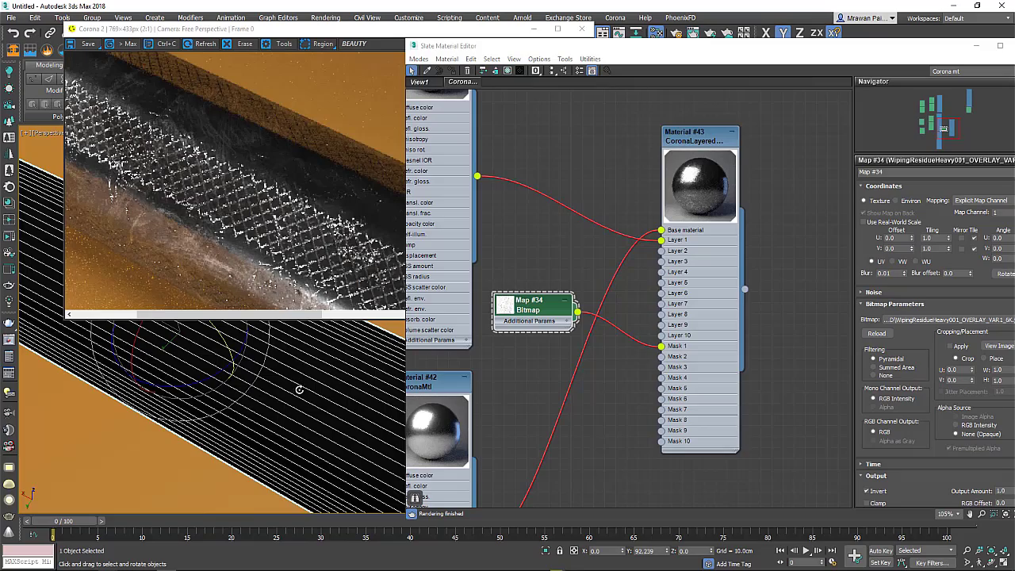
left_click_drag(270, 378, 250, 356)
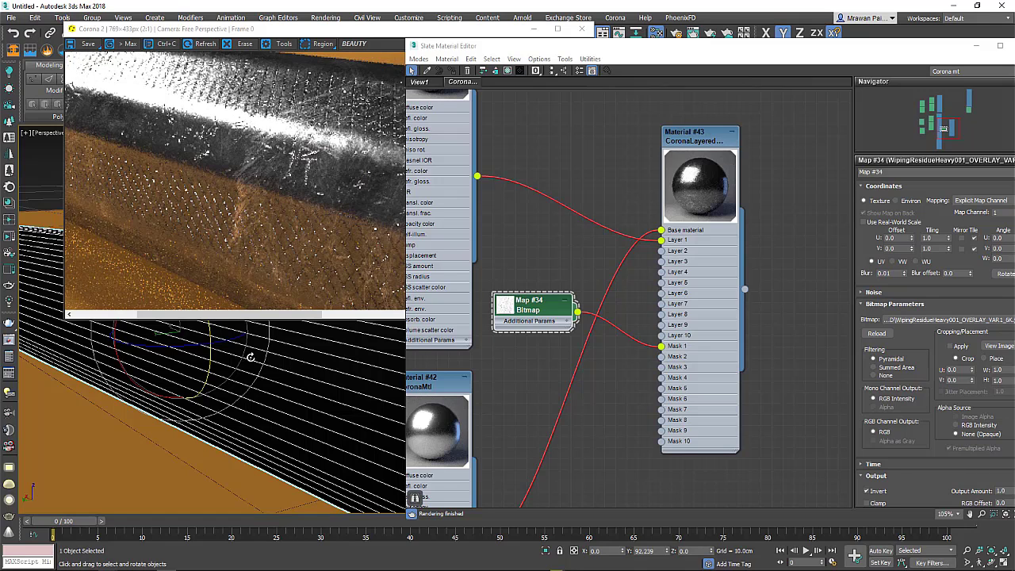
double_click(513, 312)
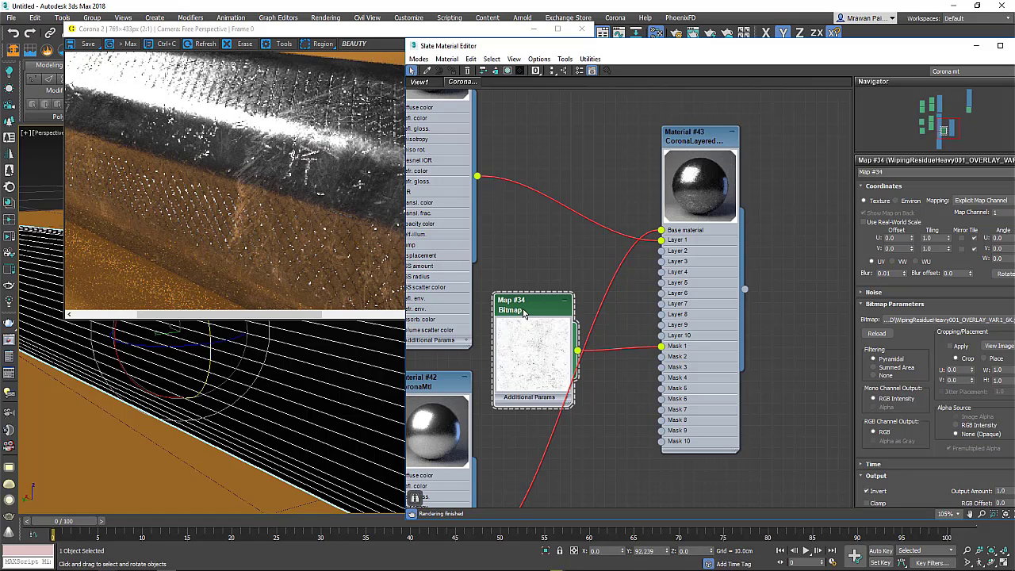
left_click_drag(528, 312, 572, 312)
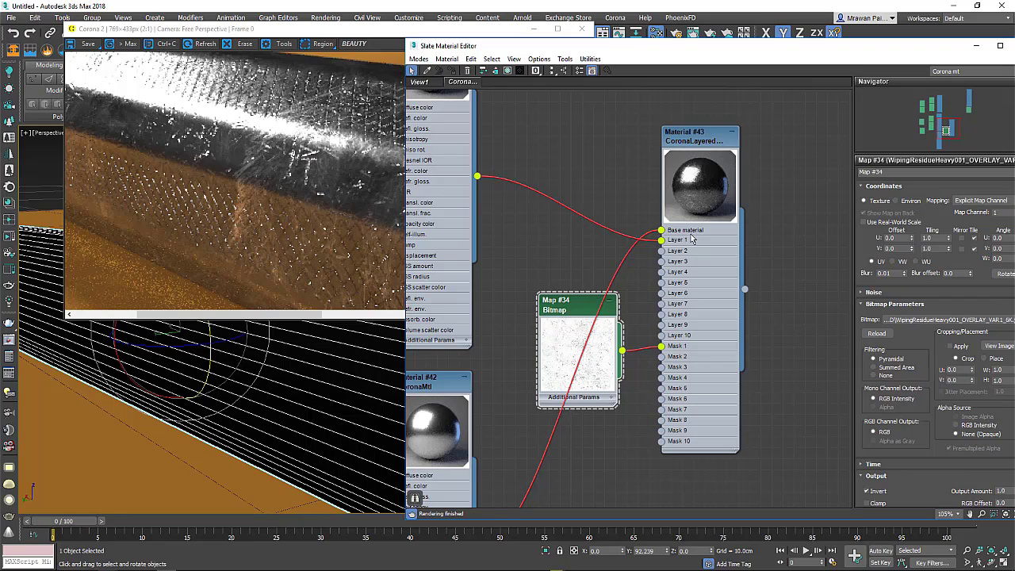
Step: Open Material #43 in an enlarged preview window, compare it with the render, then close it
right_click(697, 180)
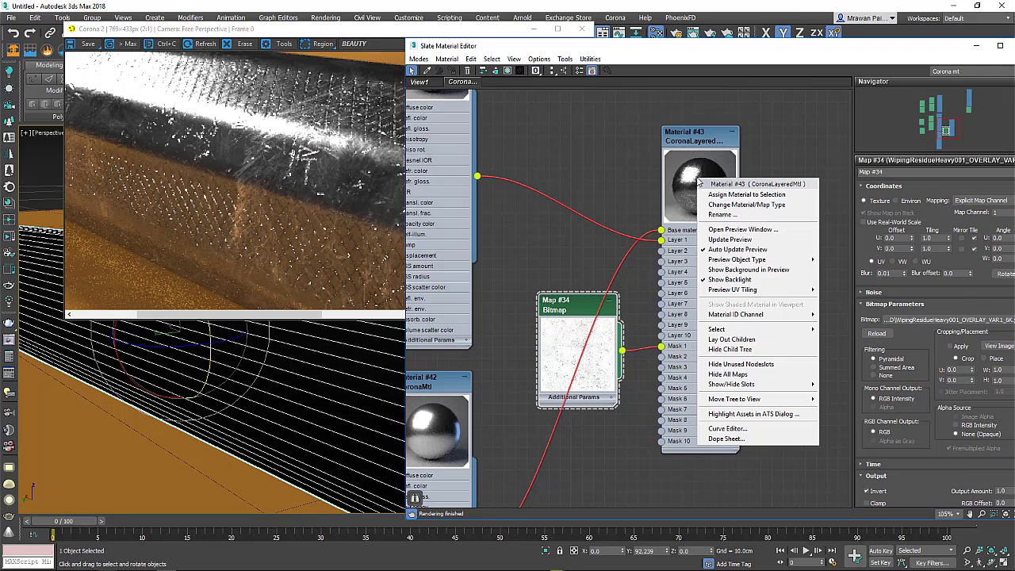
left_click(727, 230)
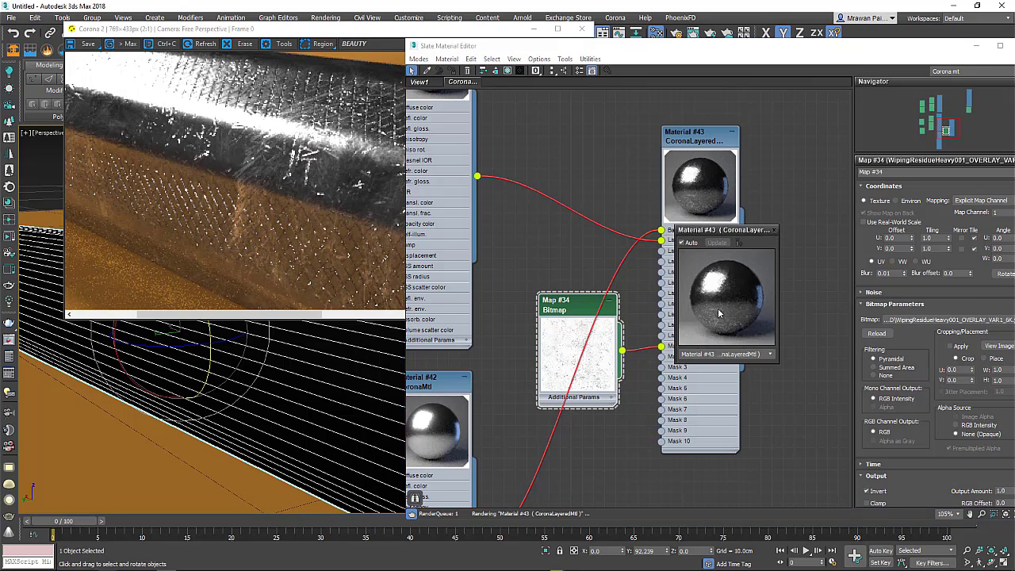
left_click_drag(675, 365, 356, 570)
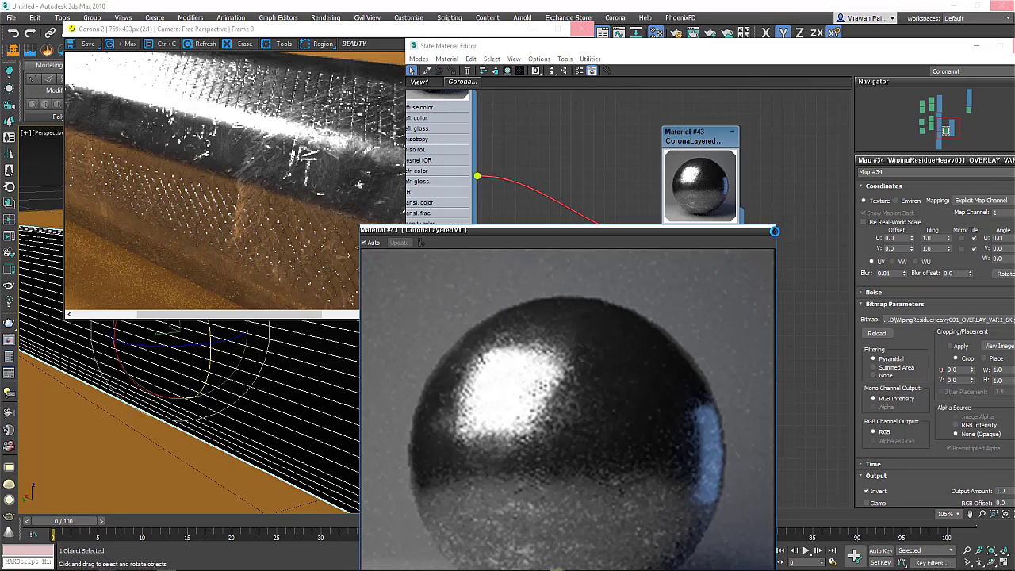
left_click(774, 230)
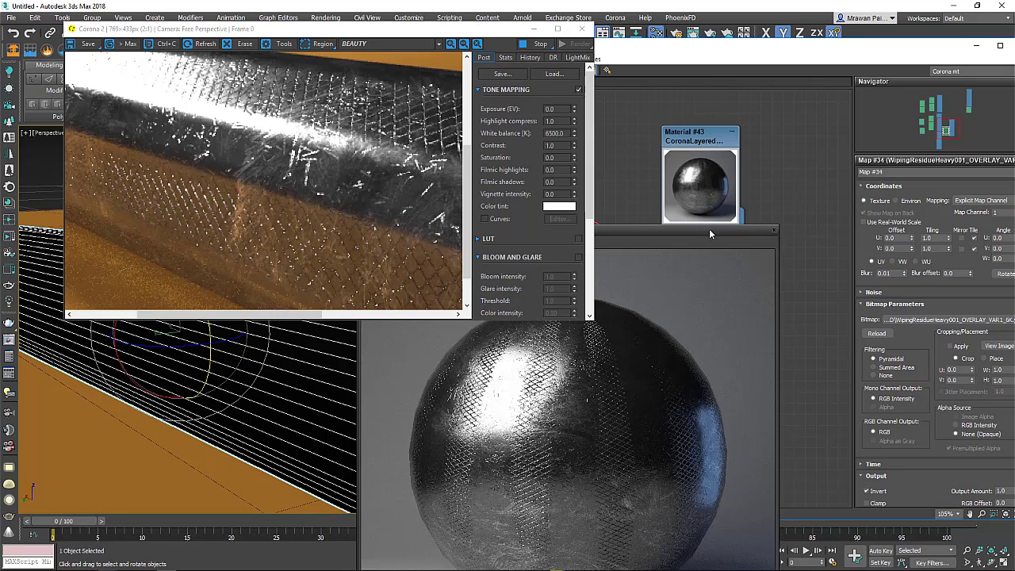
left_click(739, 117)
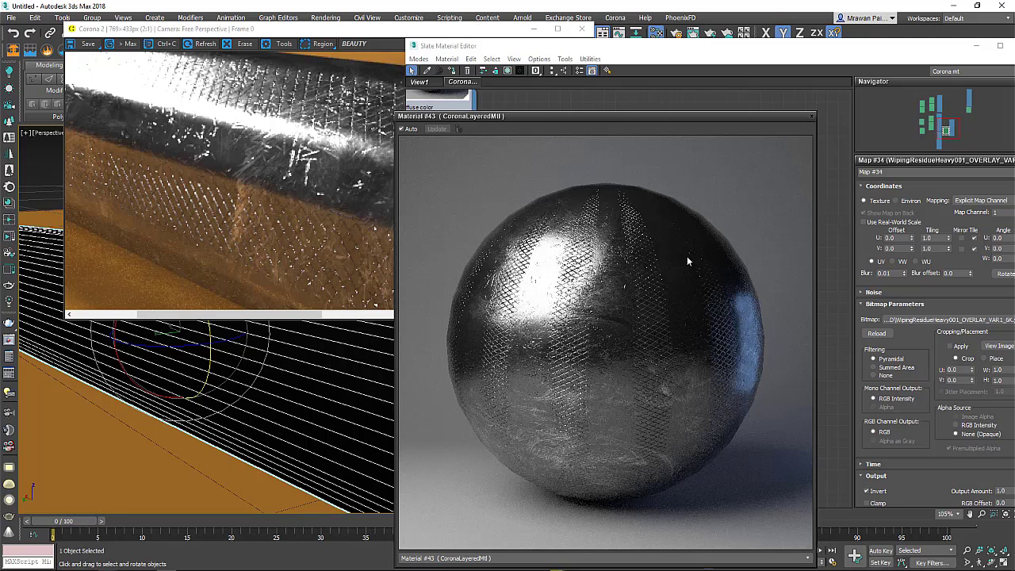
left_click(811, 117)
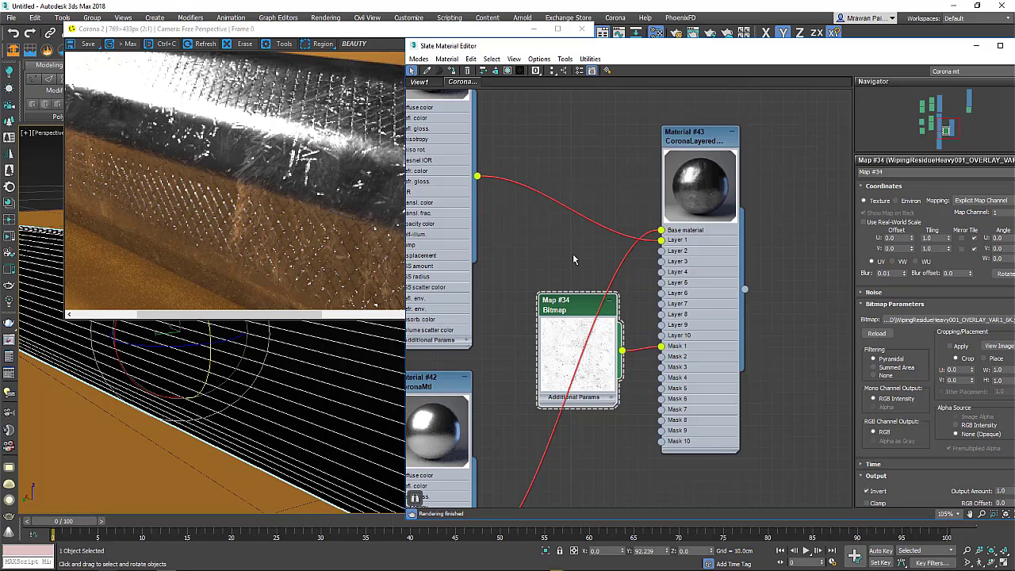
Step: Nudge Map #34 in the node view and bring up the Light 3D texture folder
scroll(572, 259, "down", 2)
scroll(572, 259, "down", 2)
mouse_move(577, 292)
left_mouse_down()
mouse_move(569, 299)
mouse_move(556, 262)
mouse_move(558, 280)
left_mouse_up()
scroll(572, 313, "up", 3)
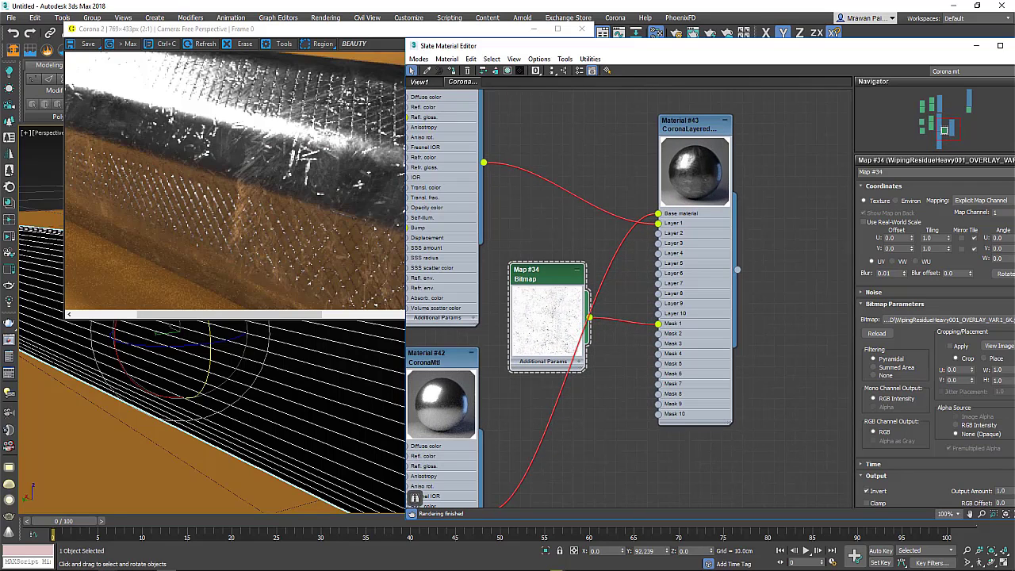
left_click(86, 514)
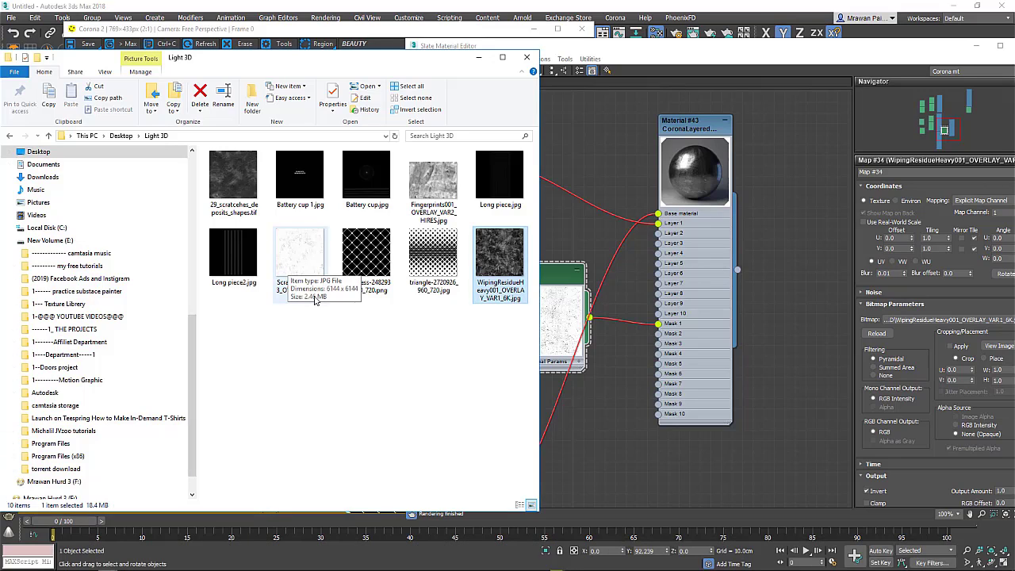
Step: Preview the 29_scratches_deposits_shapes.tif texture in Windows Photo Viewer
double_click(234, 176)
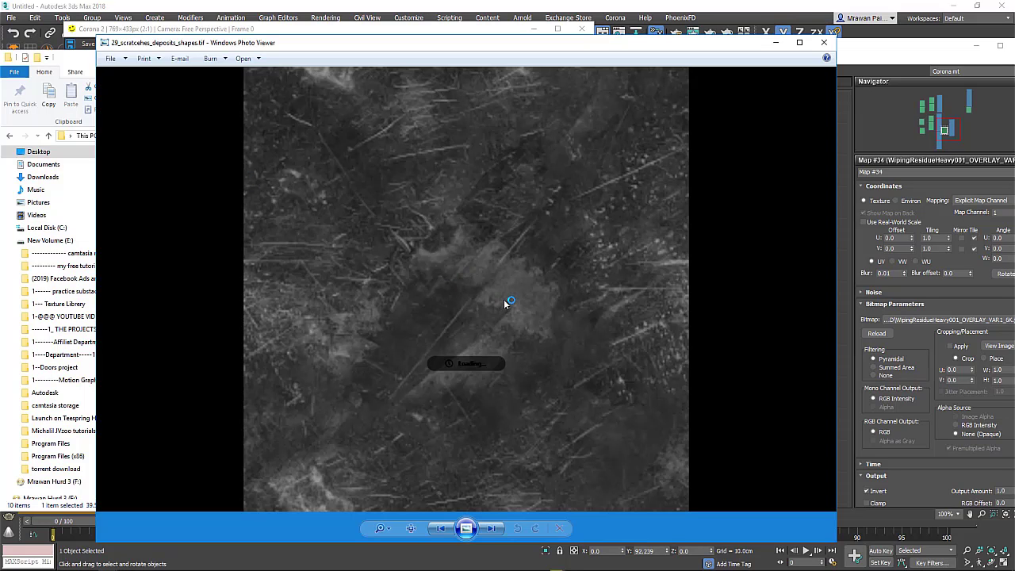
scroll(508, 301, "up", 3)
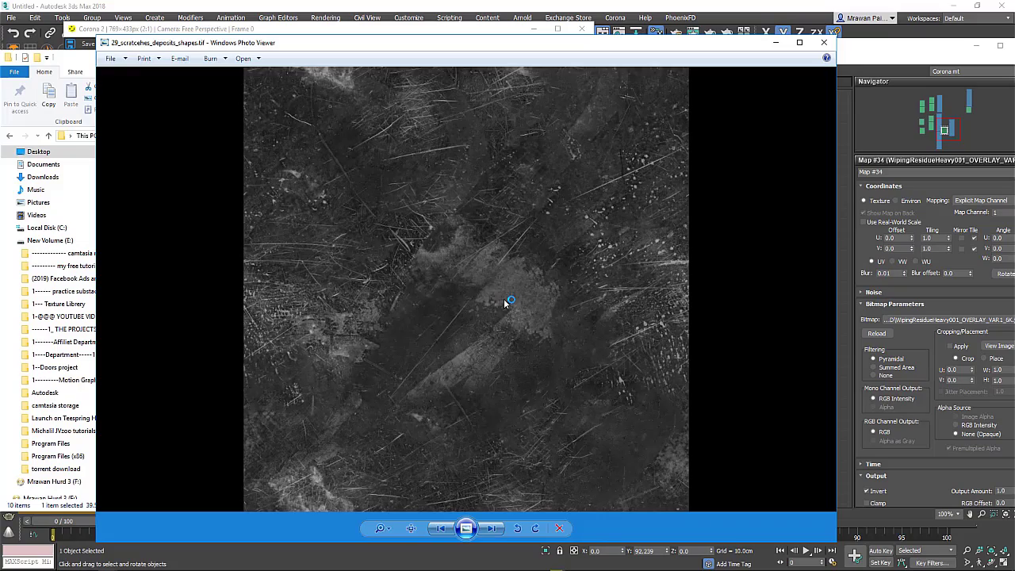
scroll(553, 285, "down", 3)
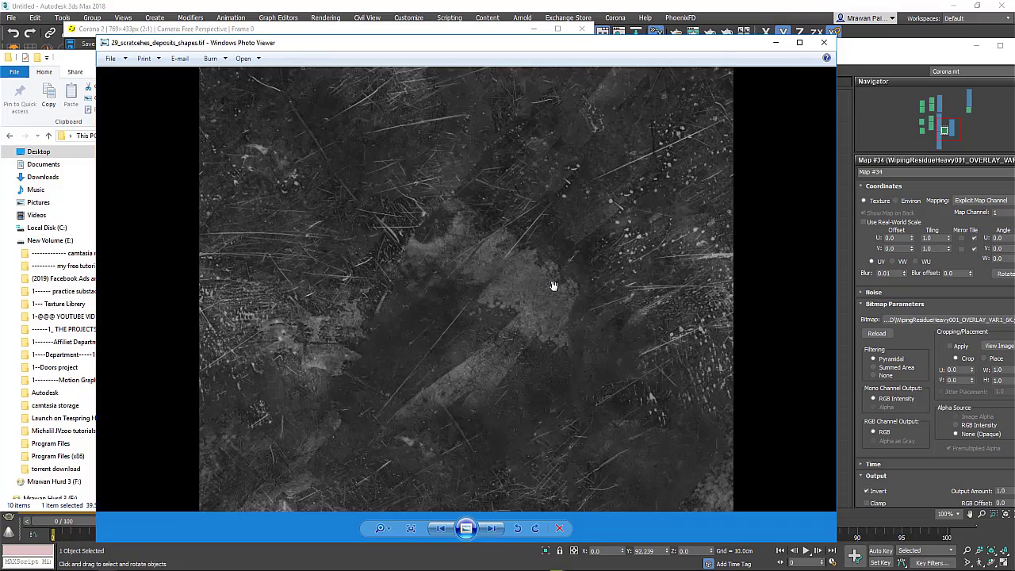
left_click(825, 42)
Step: Preview ScratchesLight013_OVERLAY_VAR1_6K.jpg, then drag it into the material graph as bitmap Map #35
double_click(305, 265)
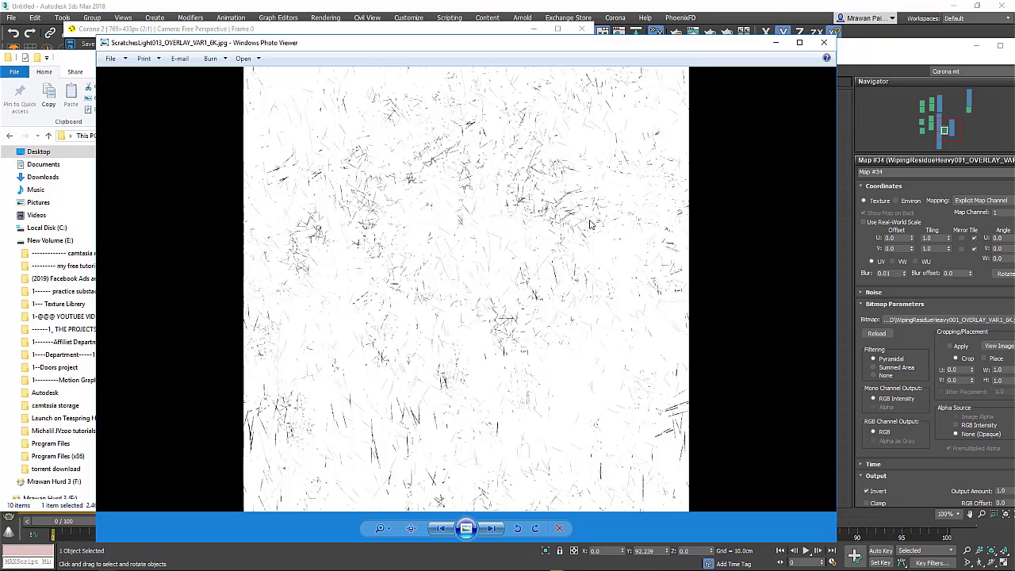
scroll(592, 225, "up", 3)
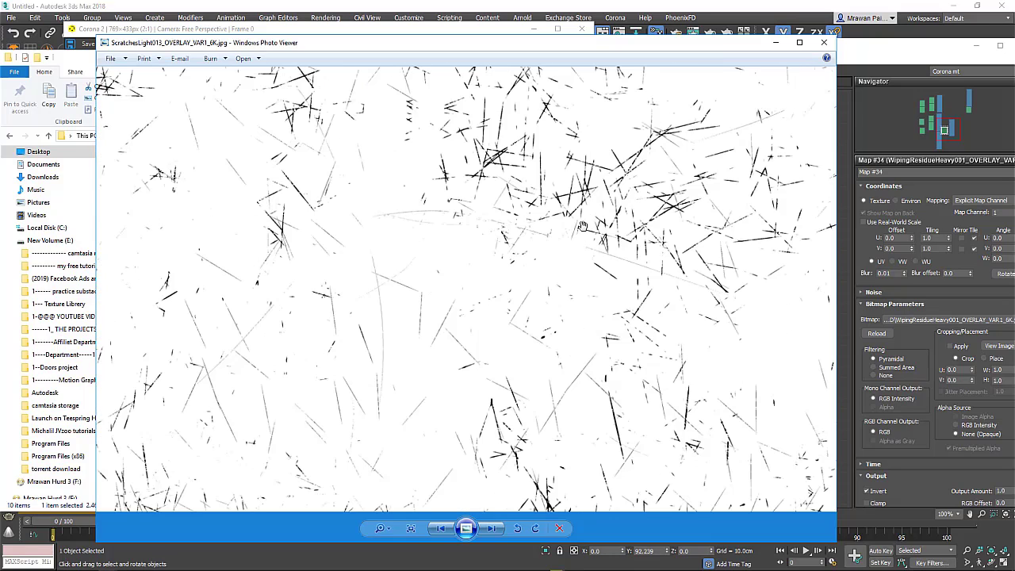
scroll(583, 226, "down", 2)
scroll(583, 226, "down", 1)
left_click(827, 42)
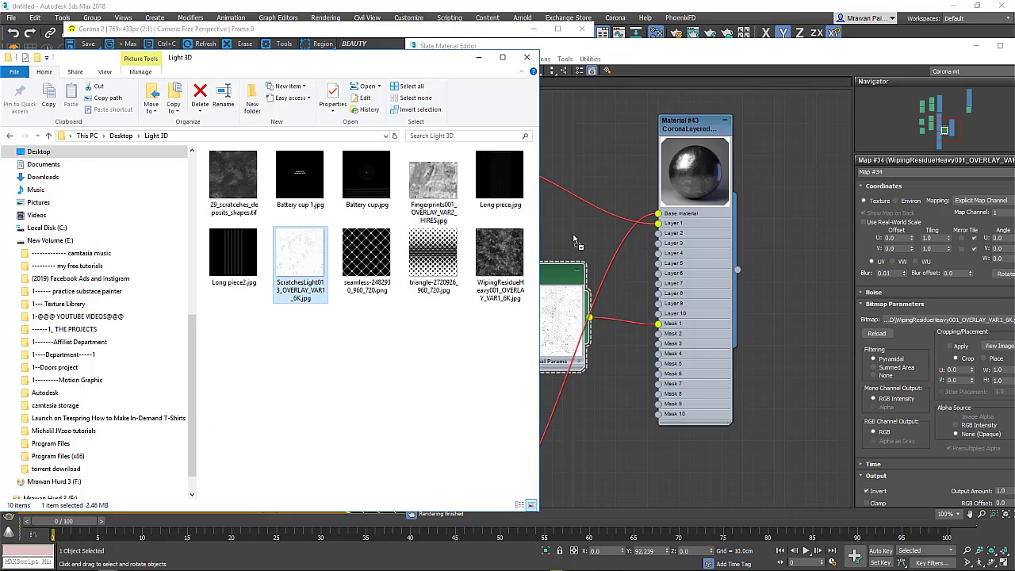
left_click_drag(576, 242, 575, 240)
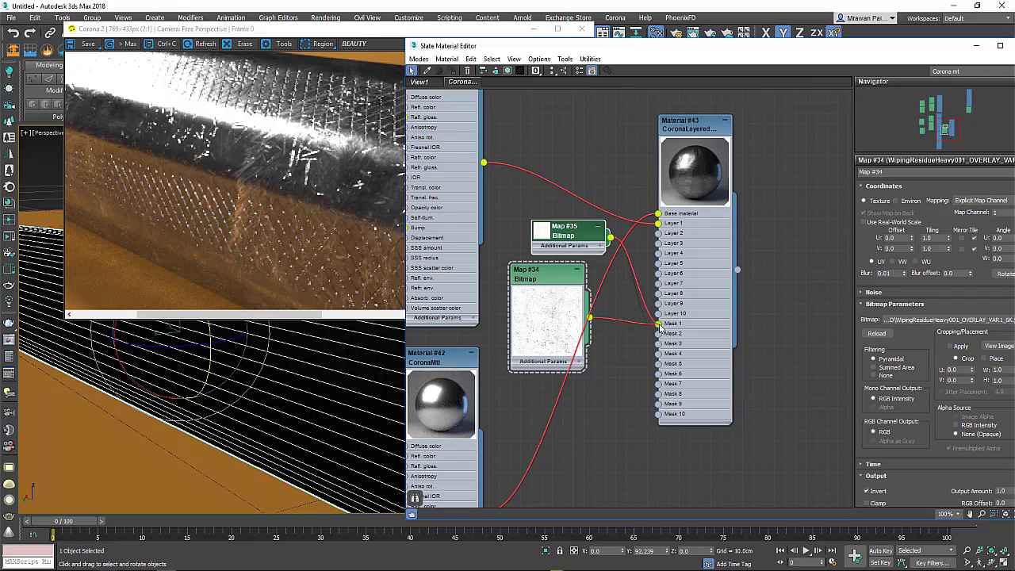
Step: Wire Map #35 into Material #43's Mask 1 in place of Map #34, with U and V tiling 4.0
left_click_drag(635, 262, 657, 323)
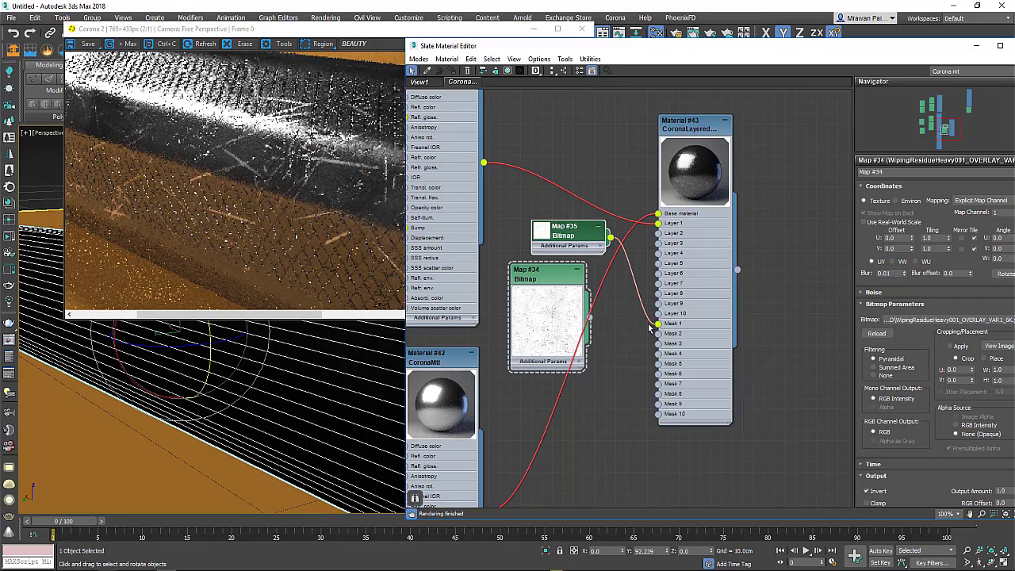
left_click(543, 279)
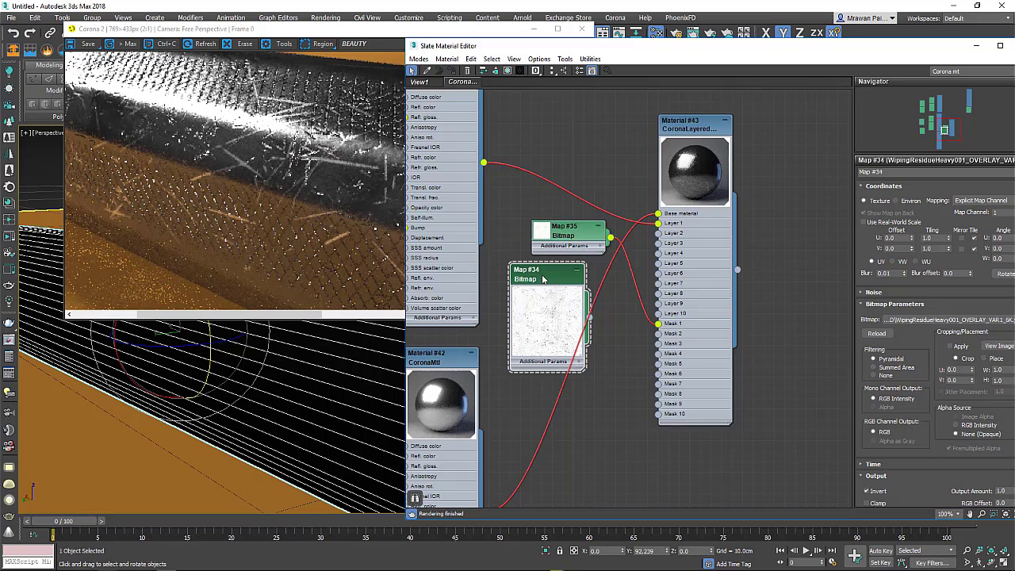
left_click(578, 240)
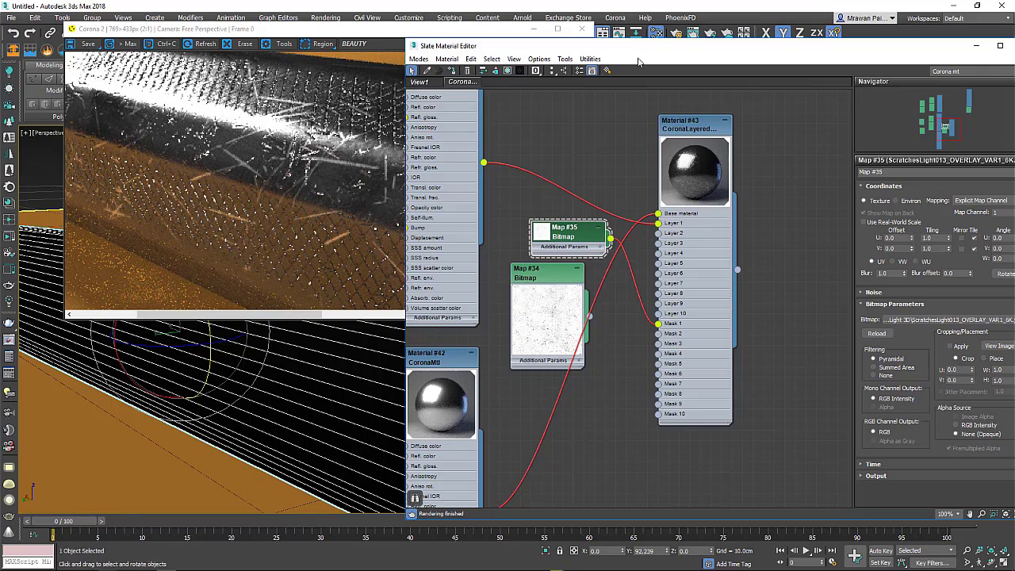
left_click_drag(683, 52, 539, 54)
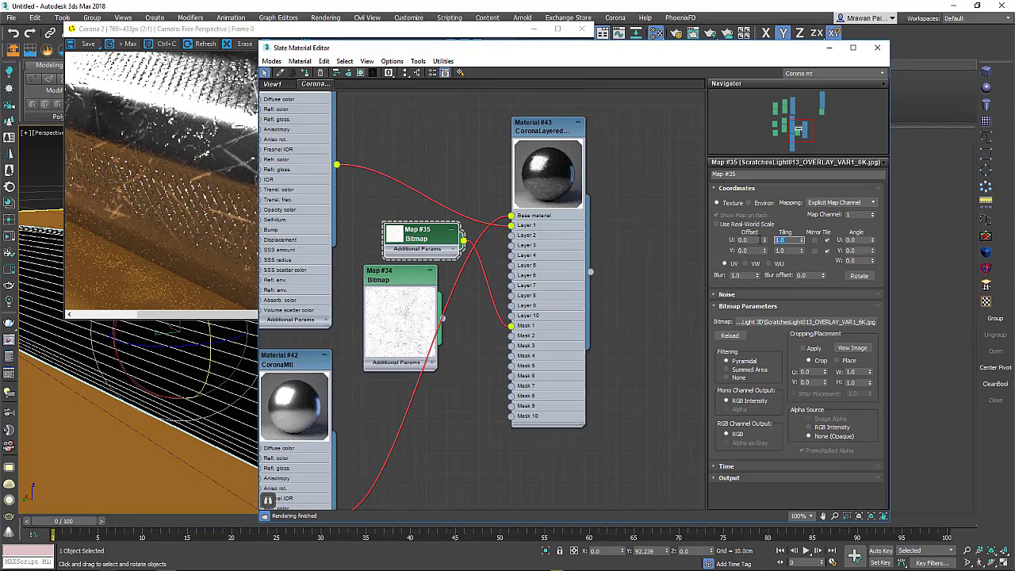
type("4")
key("Tab")
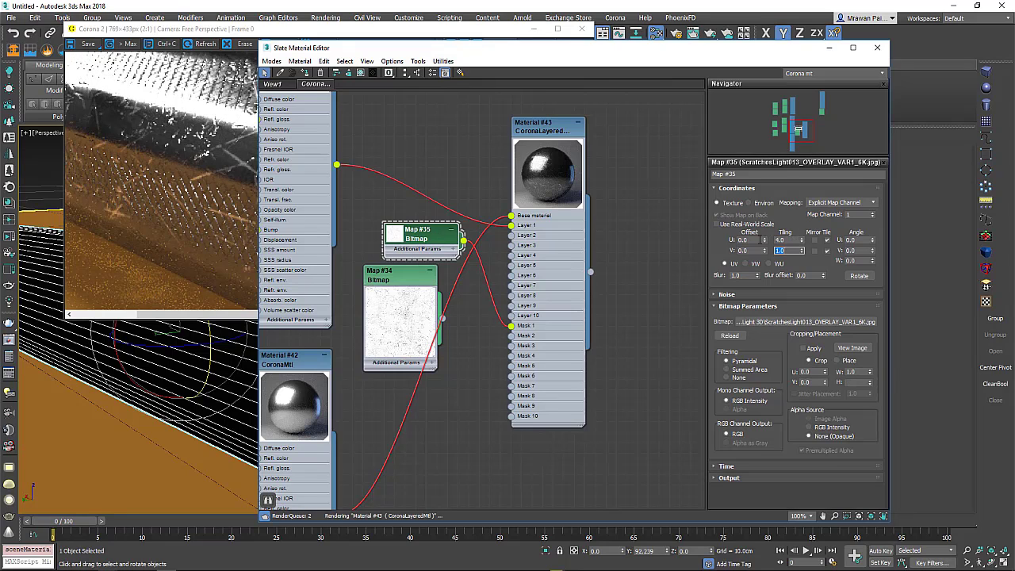
type("4")
key("Tab")
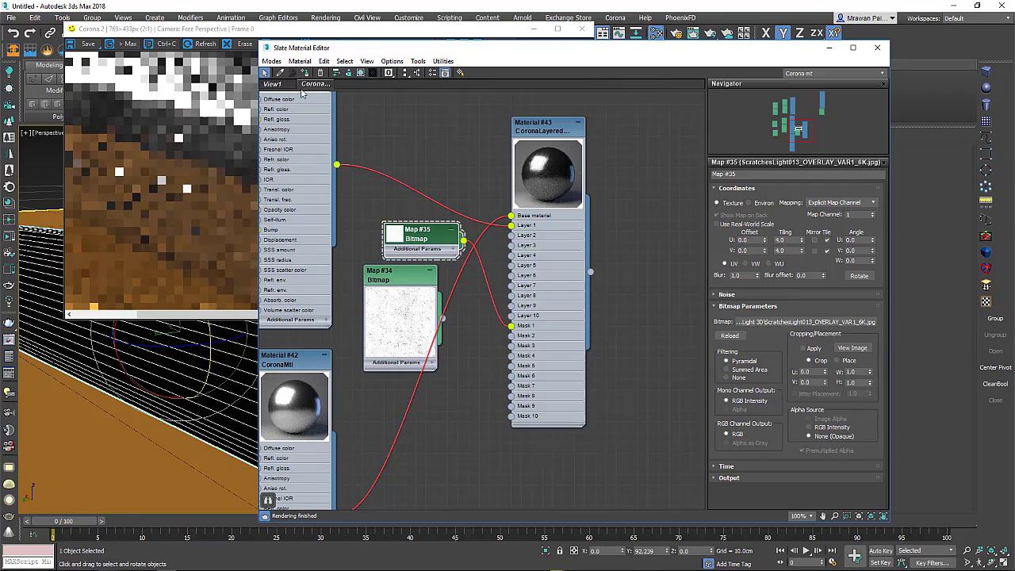
left_click_drag(310, 51, 471, 59)
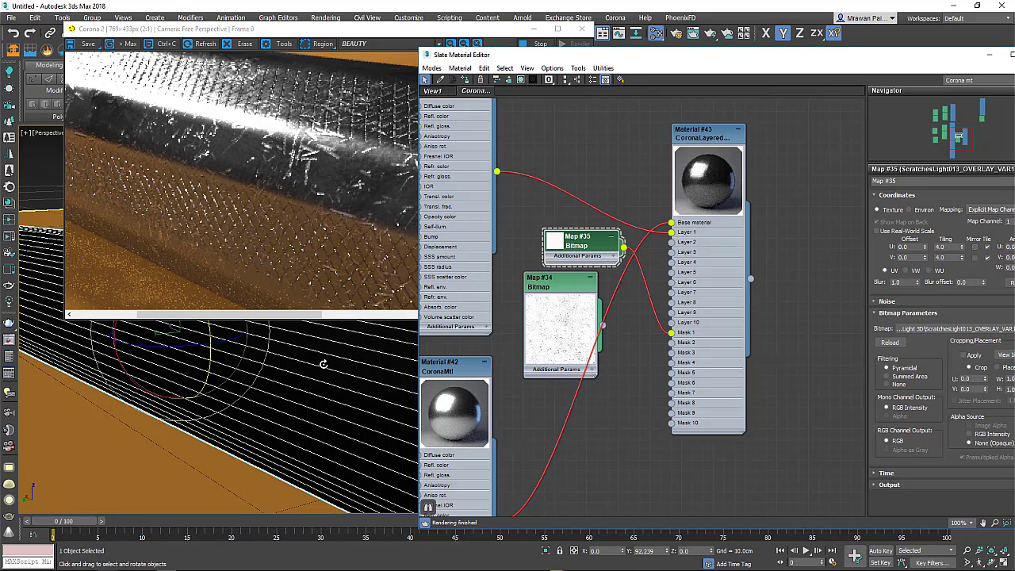
Step: Orbit and zoom the Perspective view to the rod's scratched chrome end, then select Material #43
mouse_move(324, 364)
middle_mouse_down("alt")
mouse_move(276, 396)
mouse_move(215, 415)
mouse_move(266, 420)
middle_mouse_up("alt")
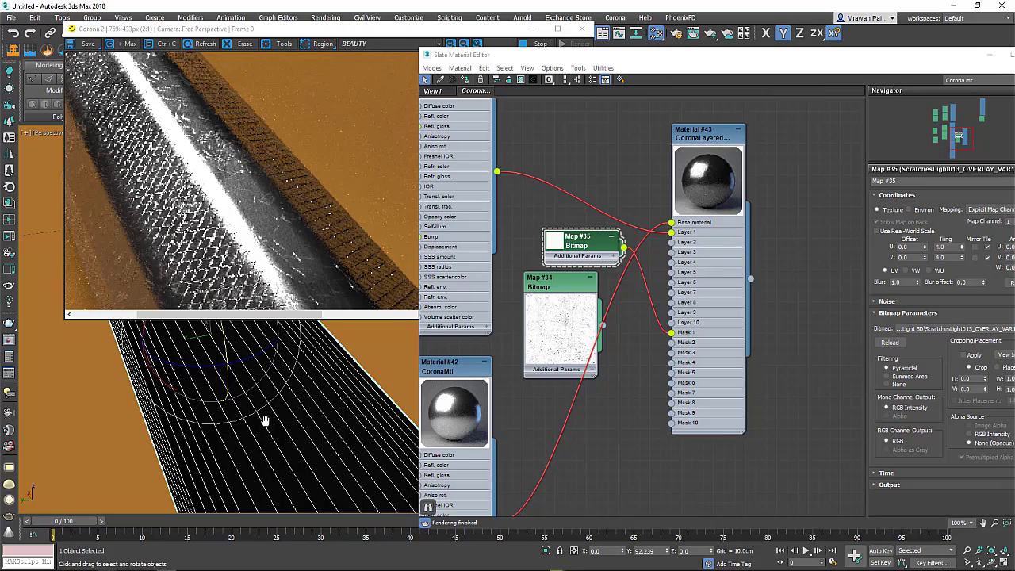
mouse_move(292, 402)
middle_mouse_down("alt")
mouse_move(303, 430)
mouse_move(311, 387)
middle_mouse_up("alt")
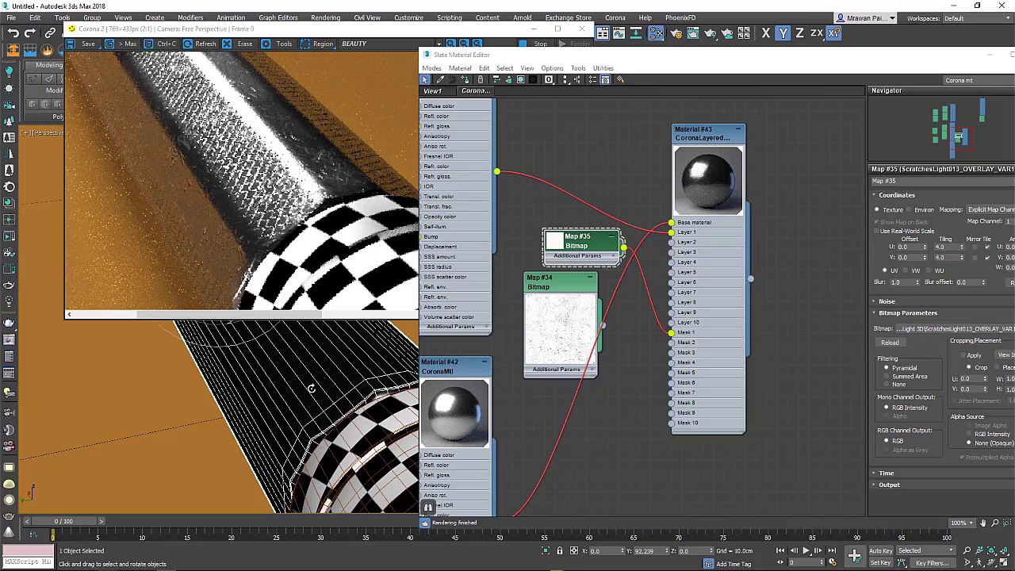
mouse_move(311, 387)
middle_mouse_down("alt")
mouse_move(346, 491)
mouse_move(306, 403)
mouse_move(310, 369)
middle_mouse_up("alt")
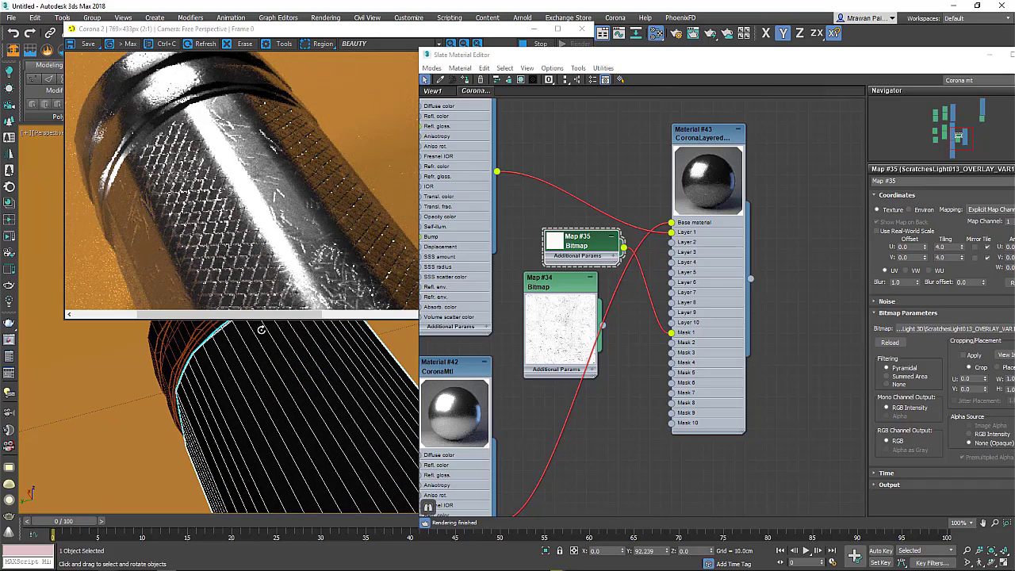
middle_click_drag(261, 329, 285, 373, "alt")
scroll(633, 279, "down", 2)
scroll(633, 278, "down", 2)
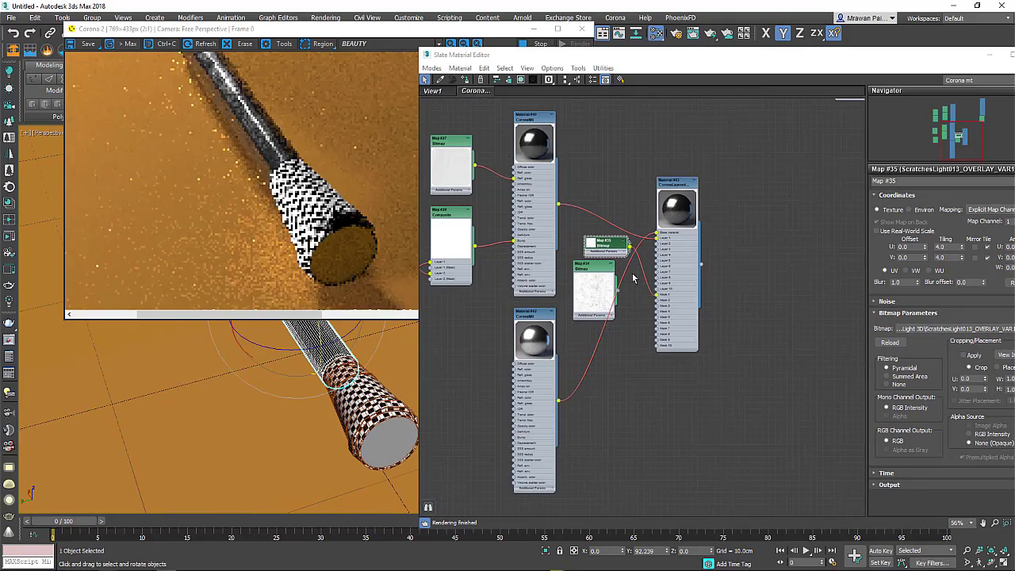
scroll(275, 394, "up", 1)
scroll(274, 393, "up", 2)
scroll(274, 394, "up", 2)
scroll(274, 393, "up", 2)
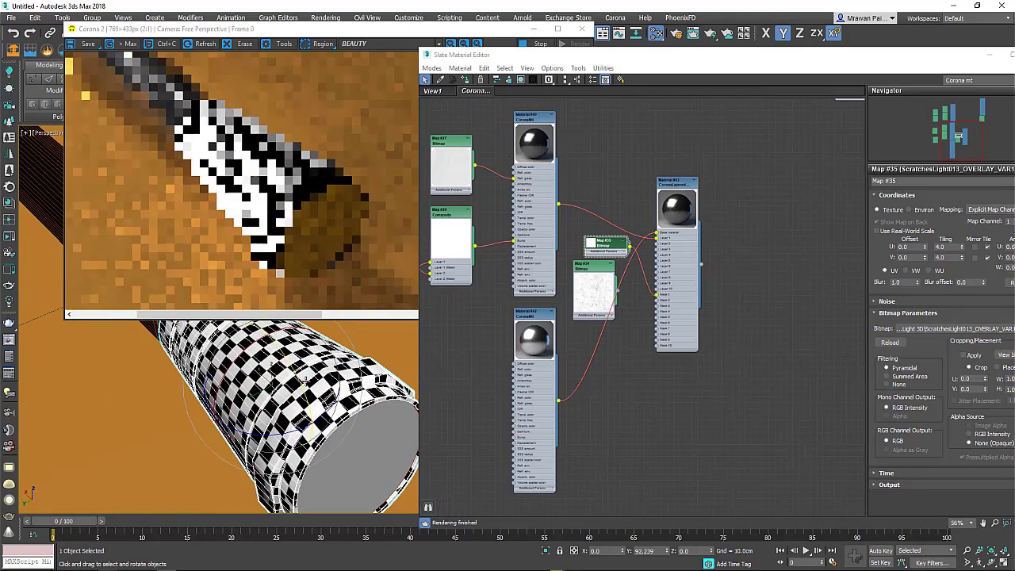
left_click(680, 286)
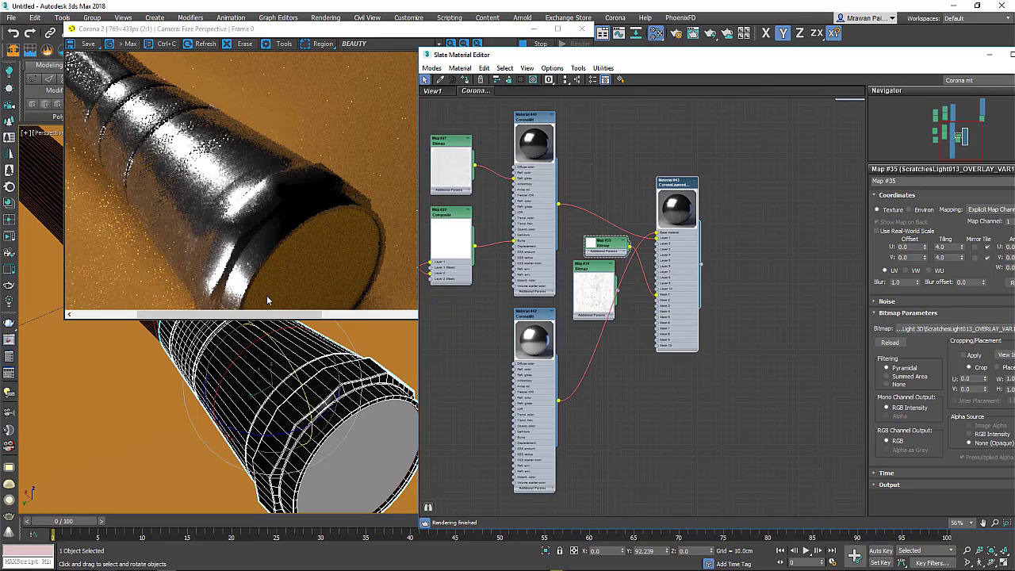
scroll(608, 327, "down", 2)
Step: Select the whole node network and duplicate it below the original
middle_click_drag(591, 337, 608, 327)
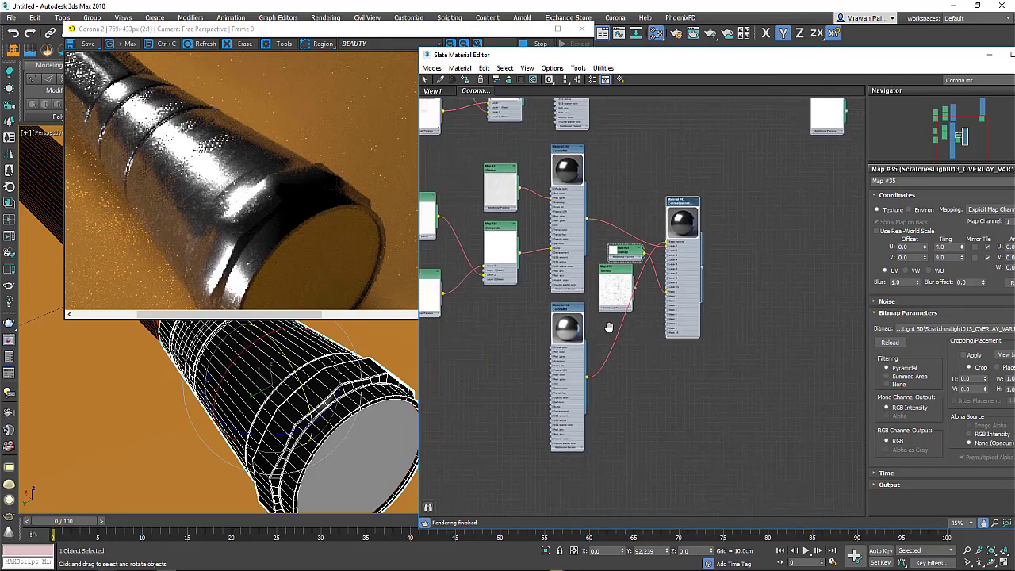
scroll(608, 328, "down", 2)
scroll(576, 298, "down", 1)
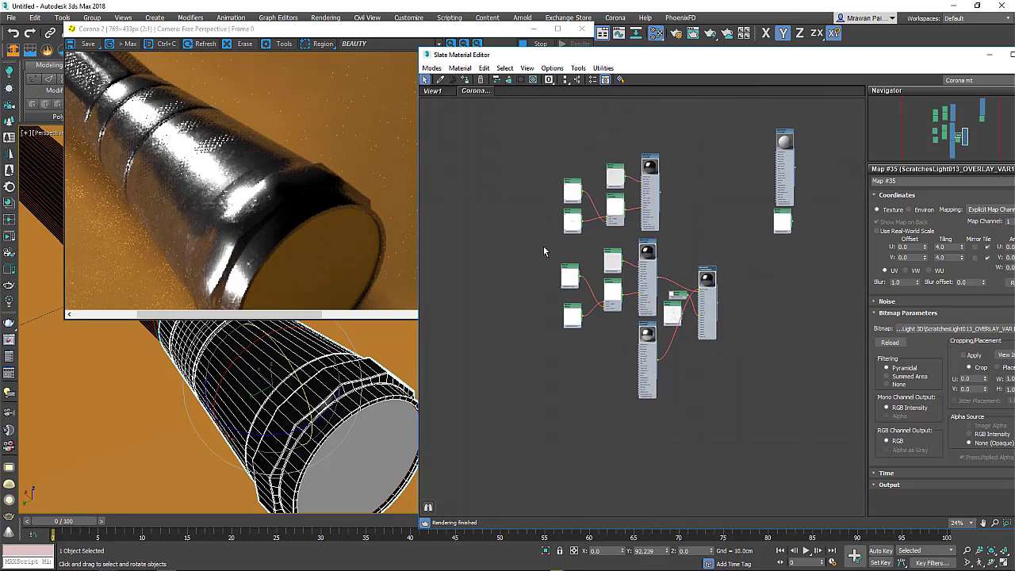
left_click_drag(544, 251, 720, 373)
scroll(634, 235, "down", 1)
scroll(634, 235, "down", 1)
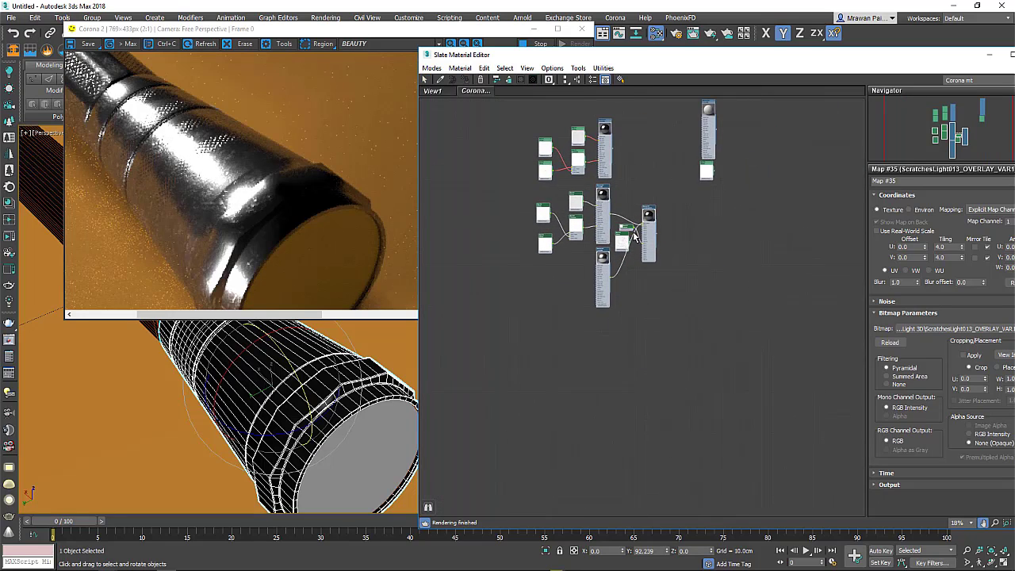
left_click_drag(646, 254, 648, 387, "shift")
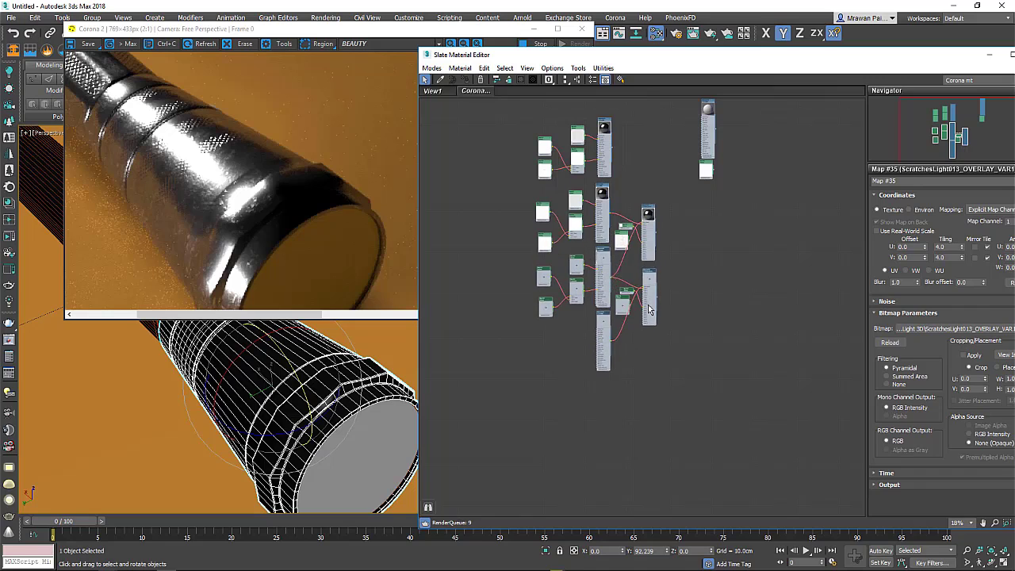
scroll(688, 379, "up", 3)
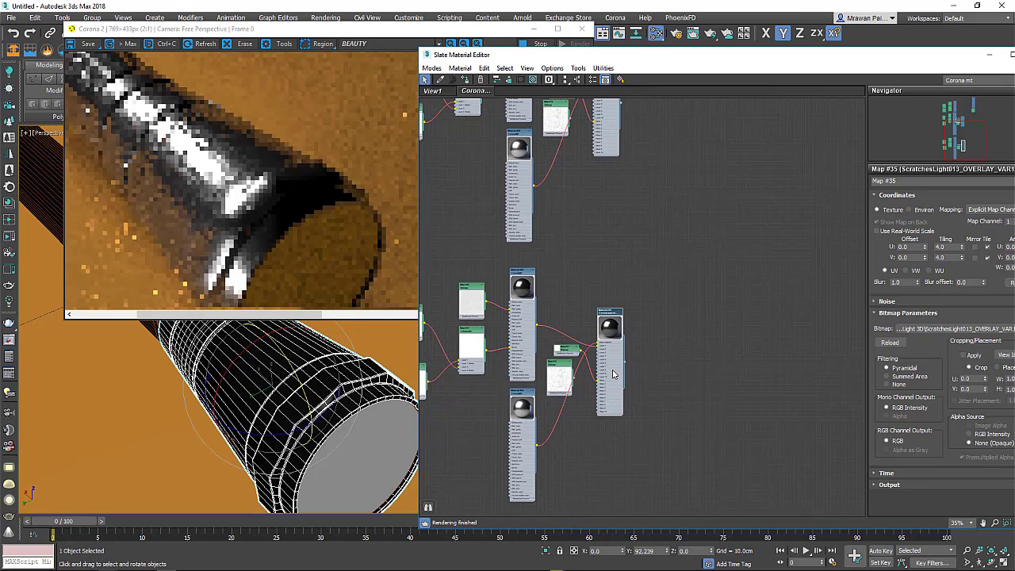
Step: Unplug Map #38 from the Composite map's Layer 1 slot
middle_click_drag(584, 367, 613, 361)
scroll(572, 361, "up", 5)
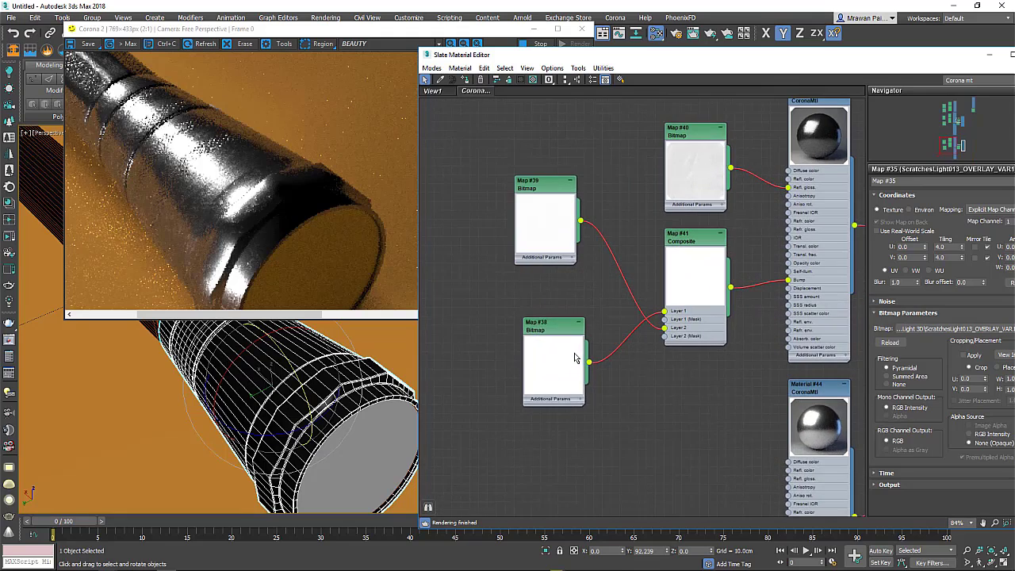
mouse_move(552, 328)
left_mouse_down()
mouse_move(569, 327)
mouse_move(561, 310)
left_mouse_up()
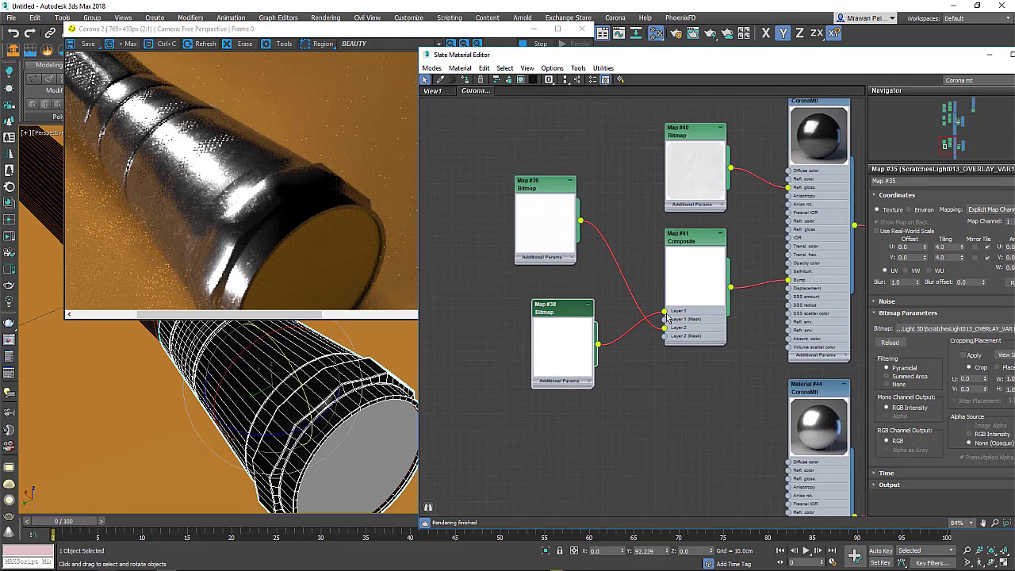
left_click_drag(667, 317, 617, 345)
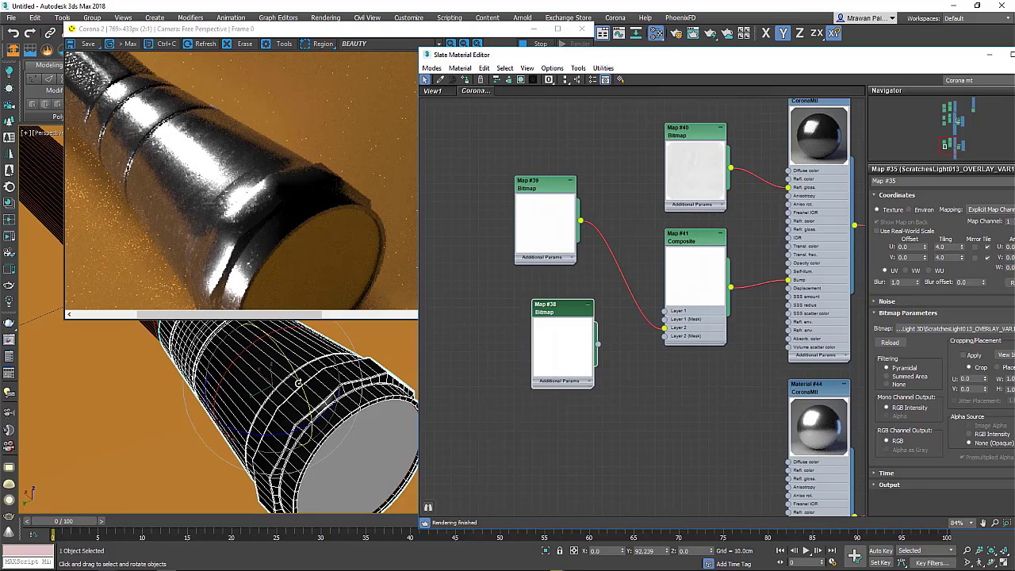
Step: Orbit around the cylinder to check the scratches in the Corona render
middle_click_drag(307, 404, 331, 374, "alt")
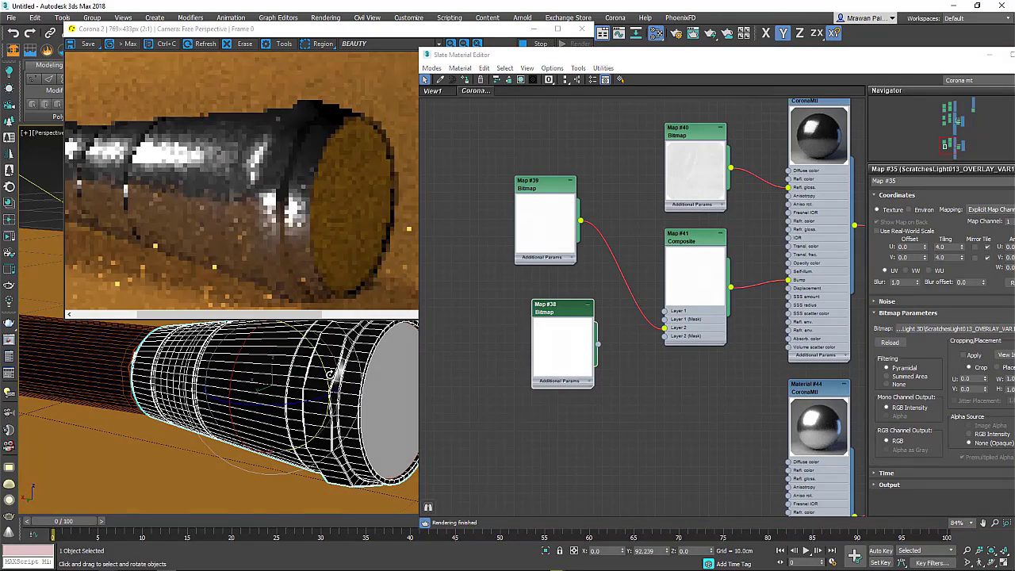
mouse_move(330, 374)
middle_mouse_down("alt")
mouse_move(341, 450)
mouse_move(411, 500)
middle_mouse_up("alt")
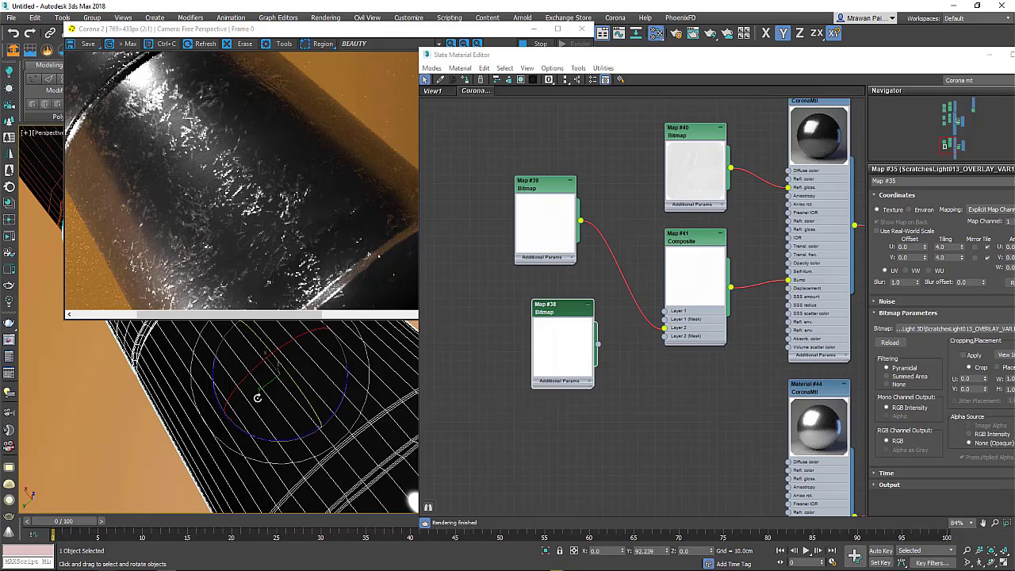
middle_click_drag(208, 389, 339, 446, "alt")
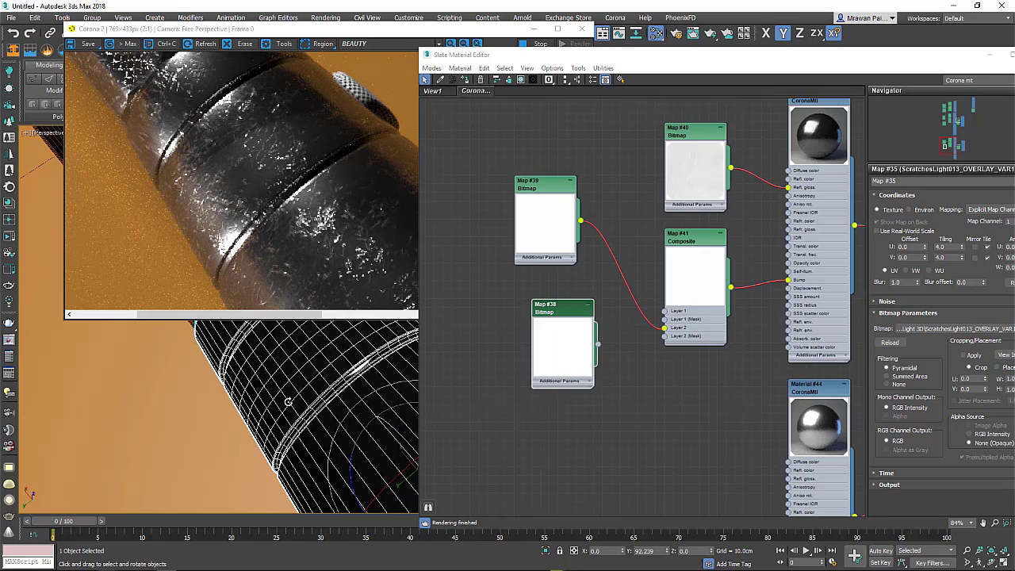
mouse_move(302, 388)
middle_mouse_down("alt")
mouse_move(279, 382)
mouse_move(314, 444)
middle_mouse_up("alt")
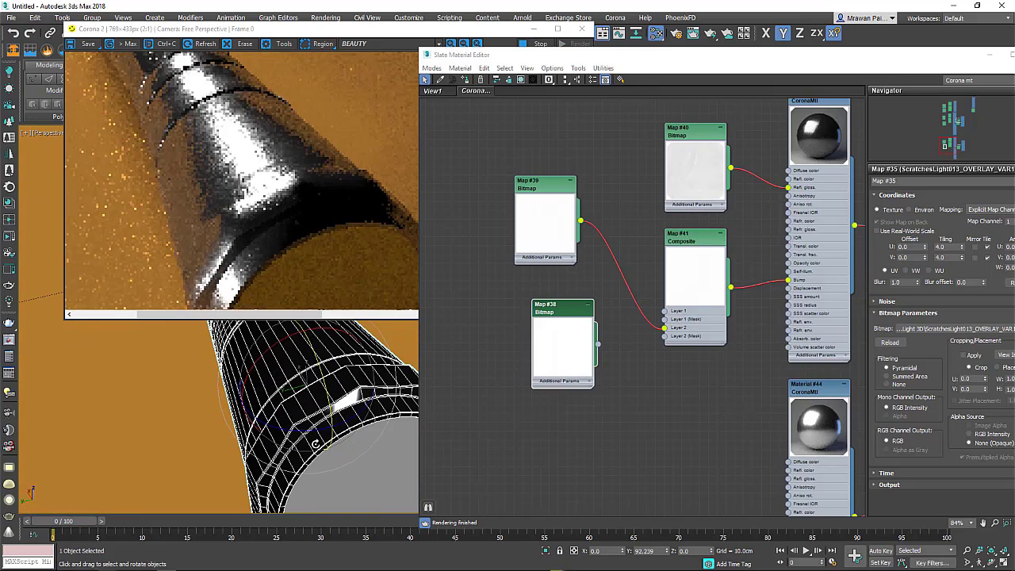
scroll(568, 309, "down", 2)
Step: Orbit the view to face the cylinder's end cap and select the cap object
scroll(568, 309, "down", 4)
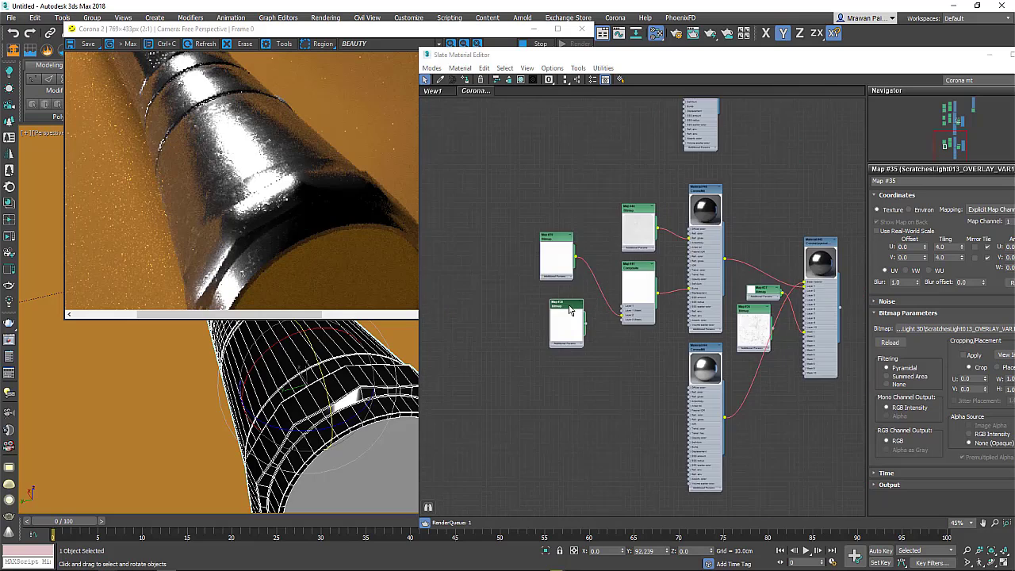
scroll(567, 309, "down", 2)
scroll(568, 364, "down", 3)
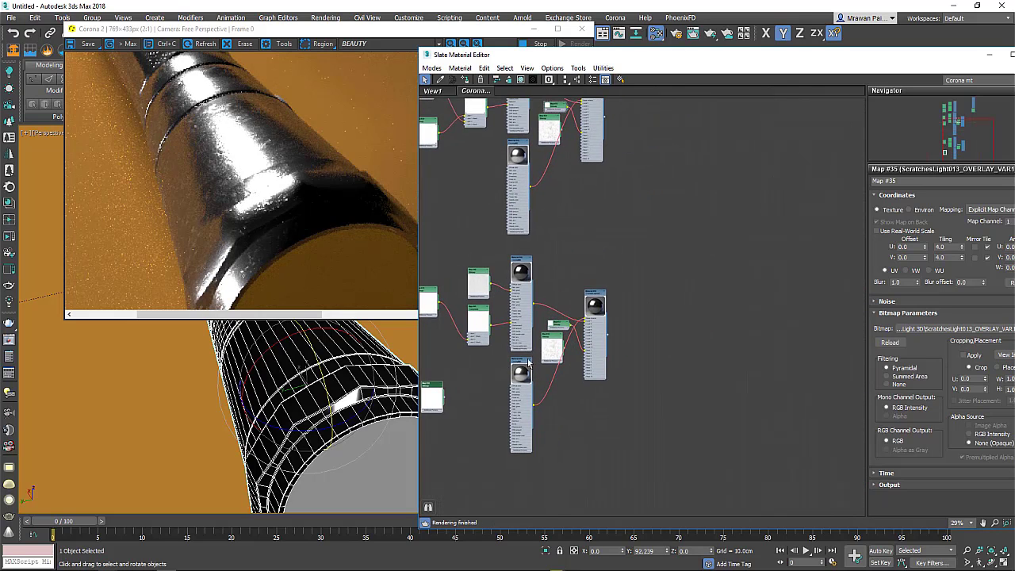
scroll(567, 220, "down", 3)
scroll(567, 238, "up", 1)
scroll(569, 302, "up", 3)
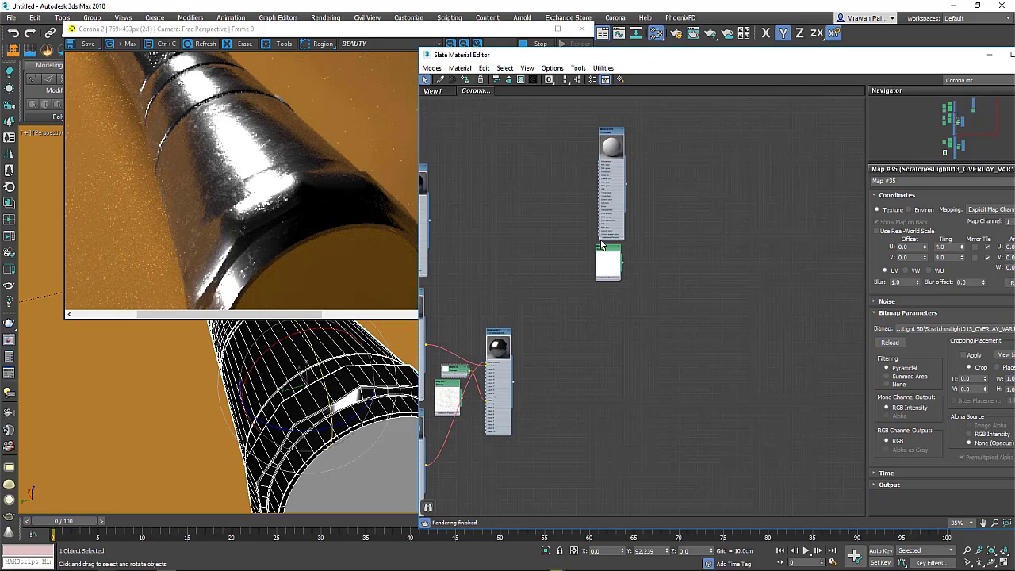
middle_click_drag(355, 401, 304, 394, "alt")
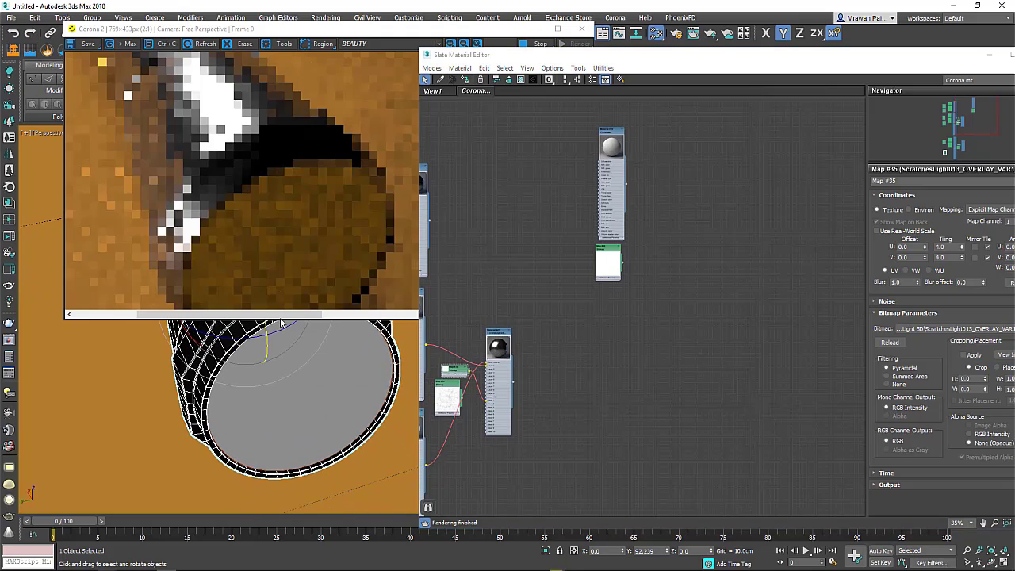
left_click(312, 399)
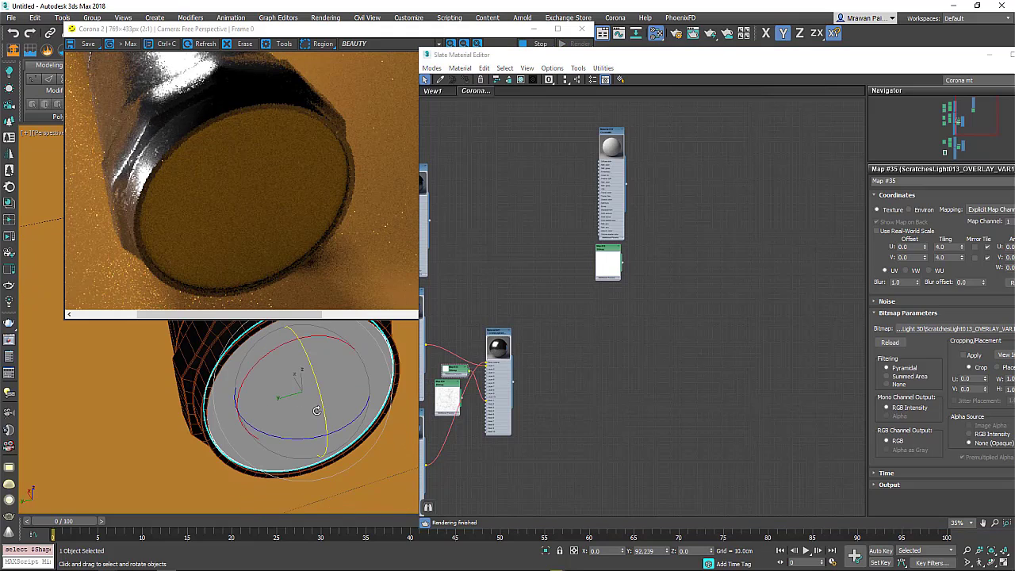
Step: Spread the material and bitmap nodes apart to clear space in the graph
left_click_drag(611, 197, 543, 202)
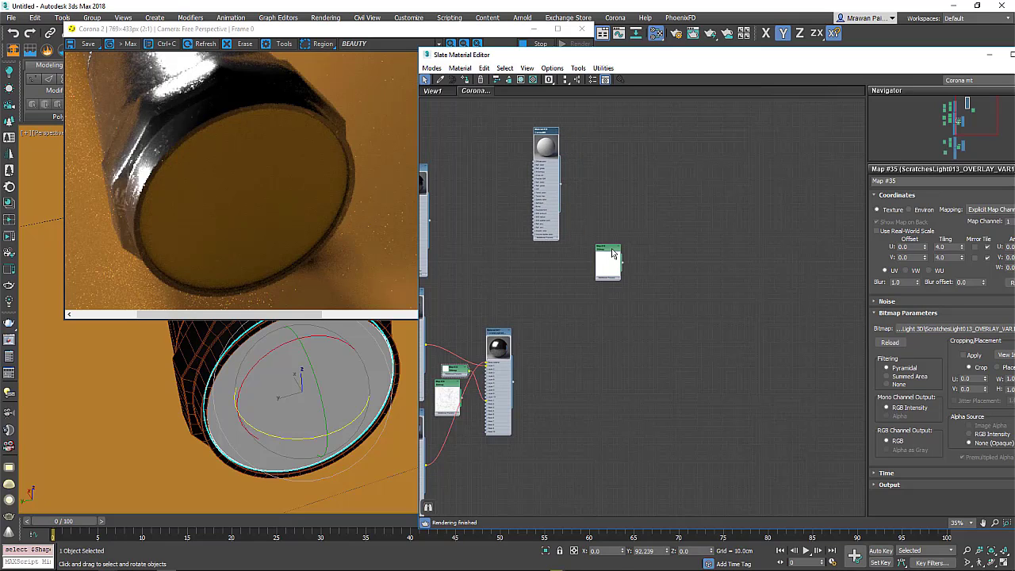
left_click_drag(611, 253, 634, 163)
left_click_drag(548, 208, 541, 286)
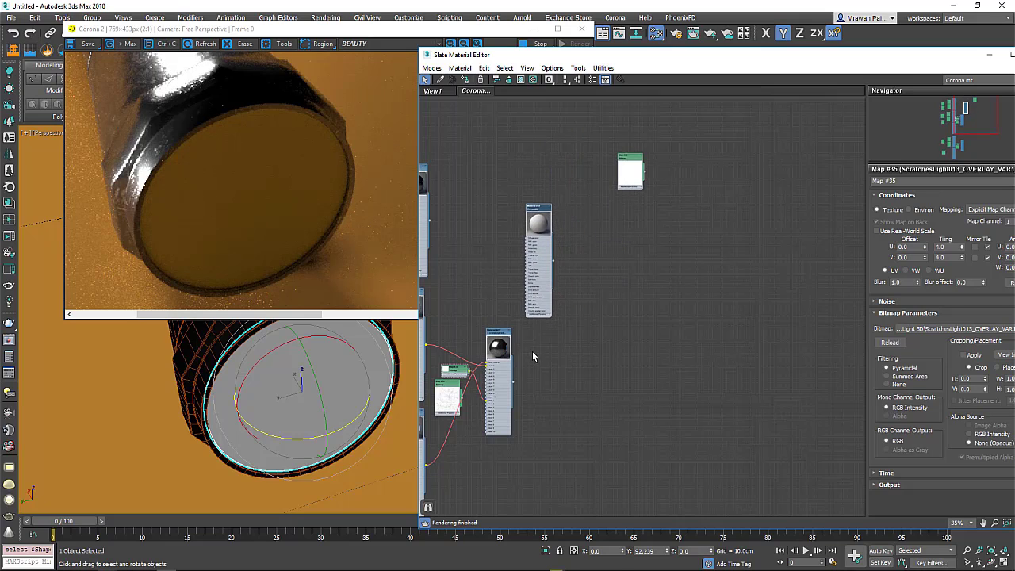
scroll(532, 351, "up", 3)
left_click_drag(550, 222, 567, 179)
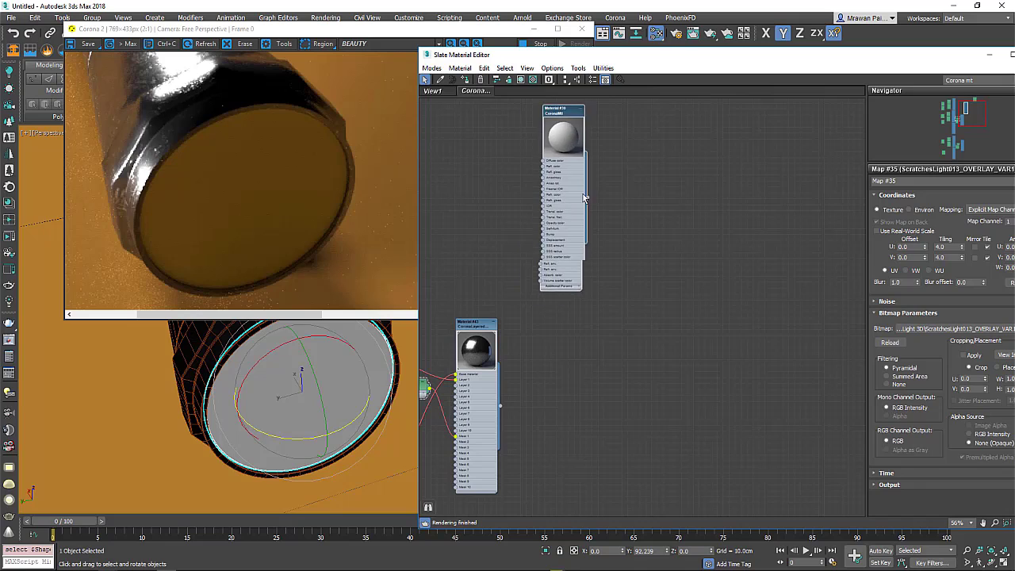
Step: Add a new CoronaMtl node and open its parameters
right_click(633, 288)
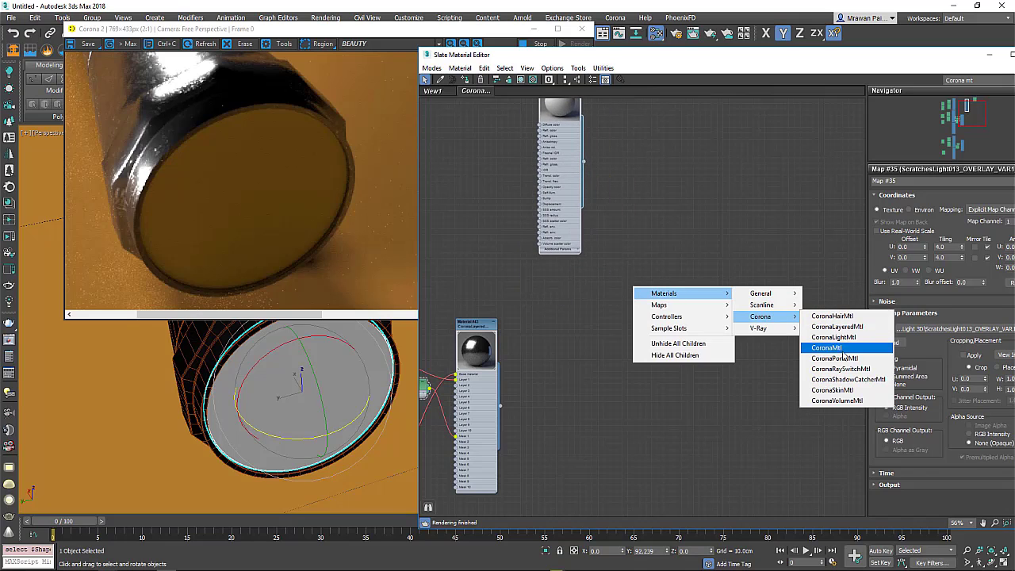
left_click(827, 348)
scroll(614, 285, "up", 2)
scroll(613, 284, "up", 2)
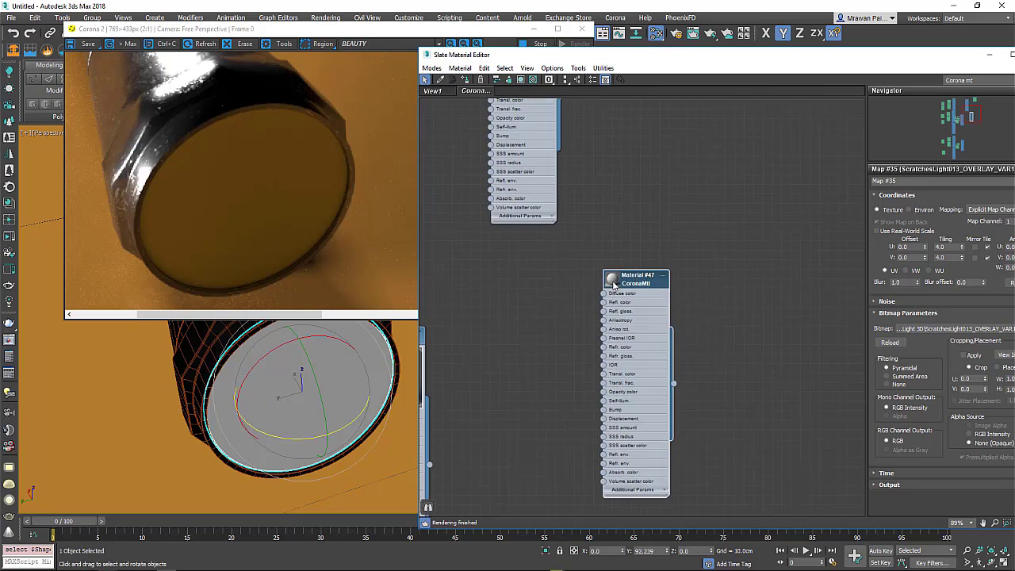
double_click(613, 283)
left_click_drag(760, 59, 584, 44)
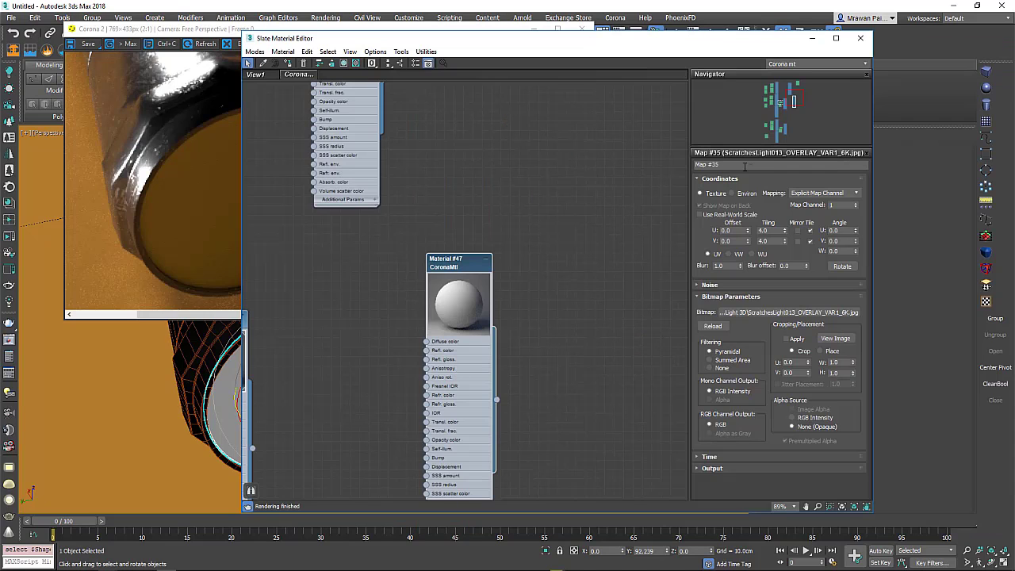
double_click(455, 363)
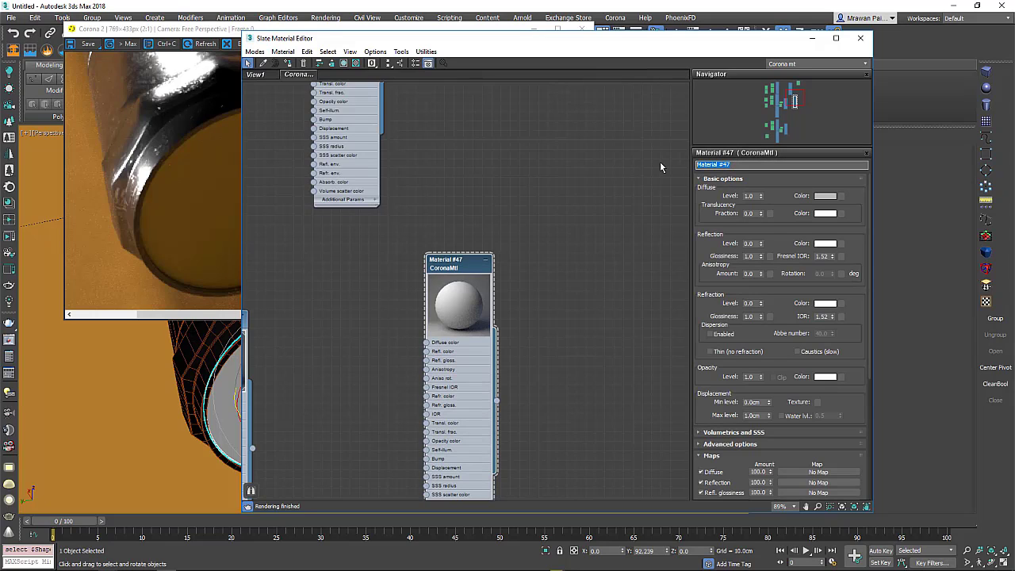
Step: Make it a Glass material: black diffuse, raised reflection, refraction 1.0, refraction glossiness 0.99
type("Glass")
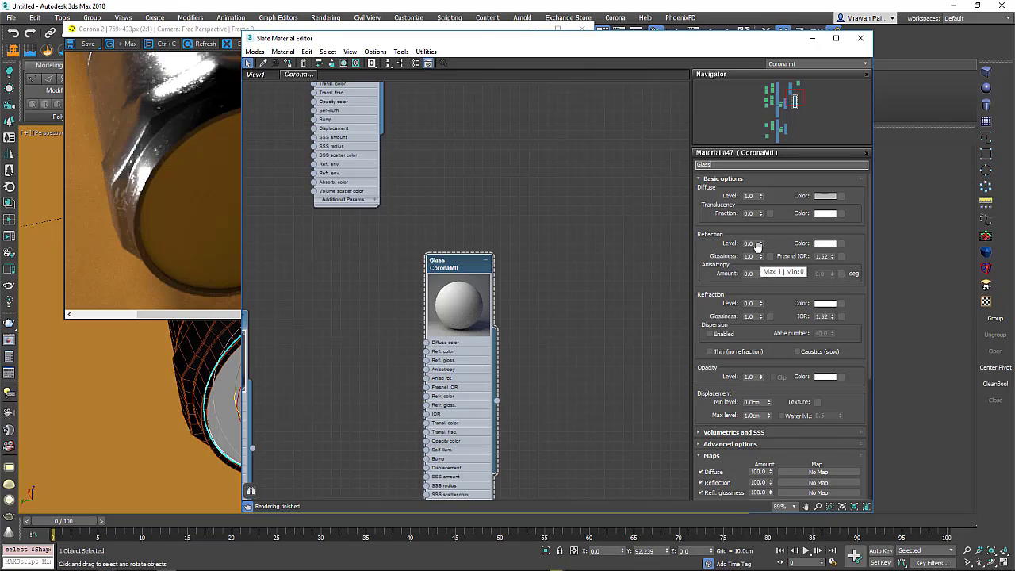
left_click_drag(759, 244, 761, 208)
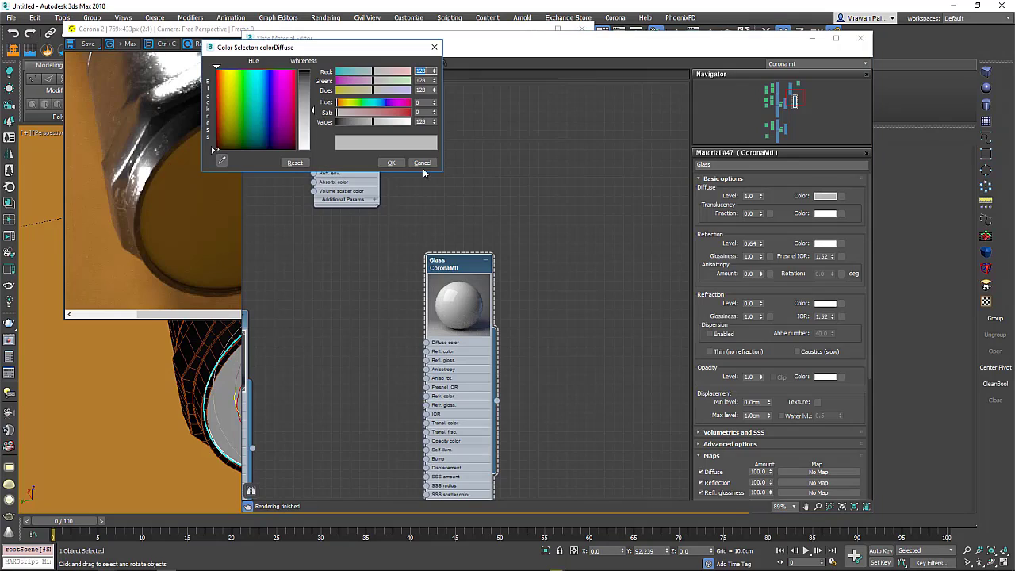
left_click_drag(309, 96, 310, 68)
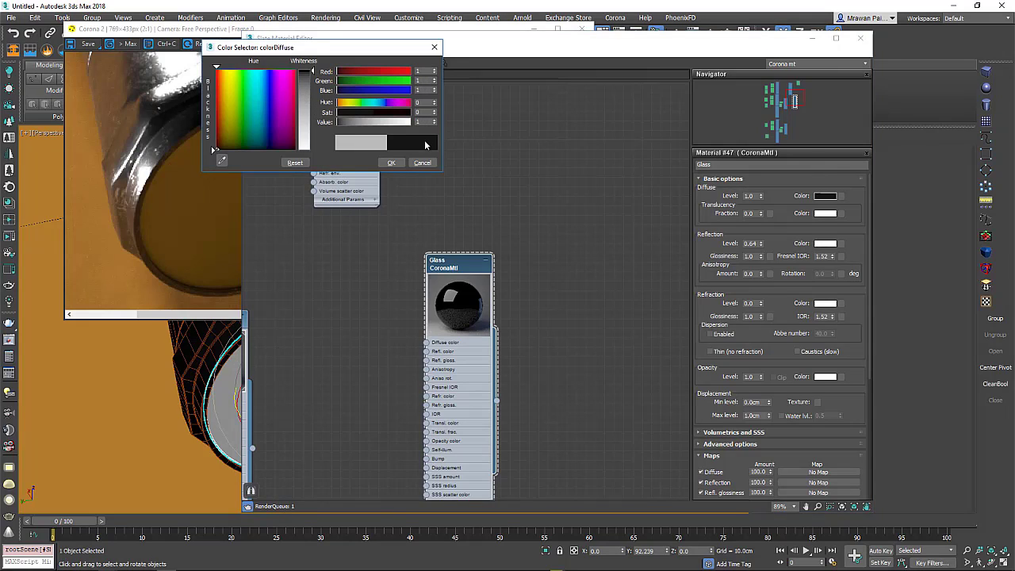
left_click(393, 164)
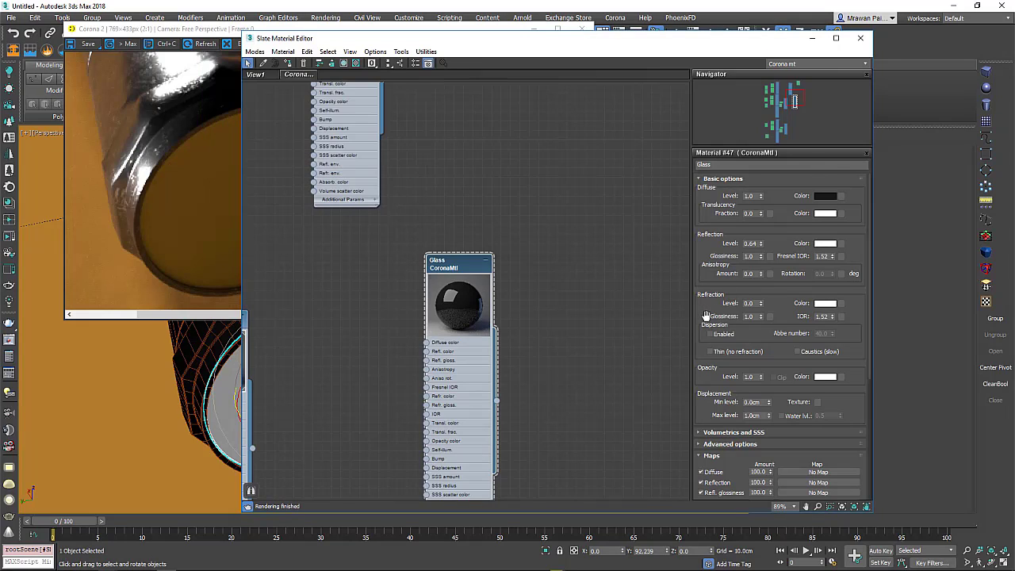
type("0")
key("Return")
left_click_drag(763, 306, 763, 277)
scroll(451, 317, "up", 1)
scroll(451, 316, "up", 1)
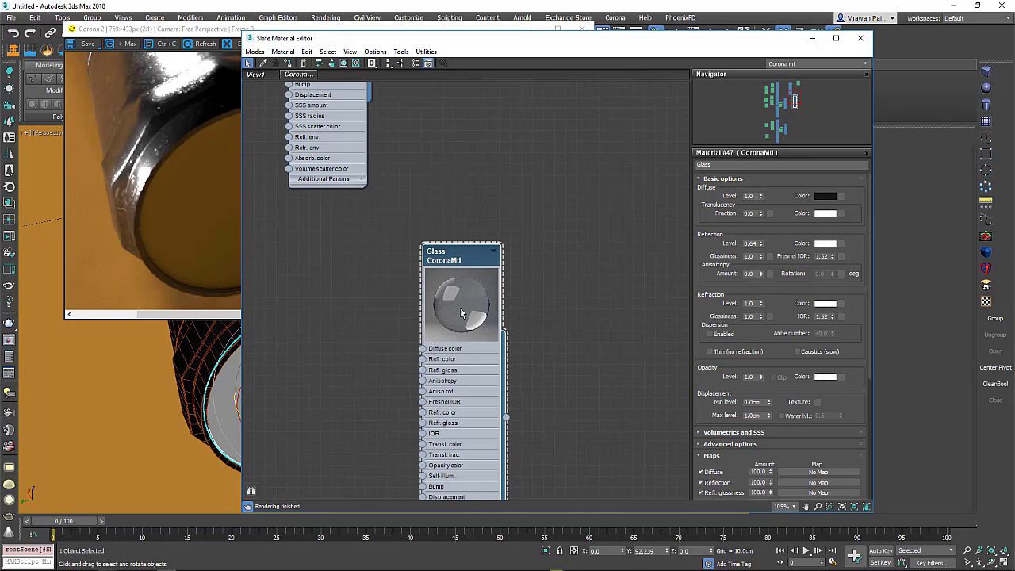
left_click_drag(451, 261, 518, 250)
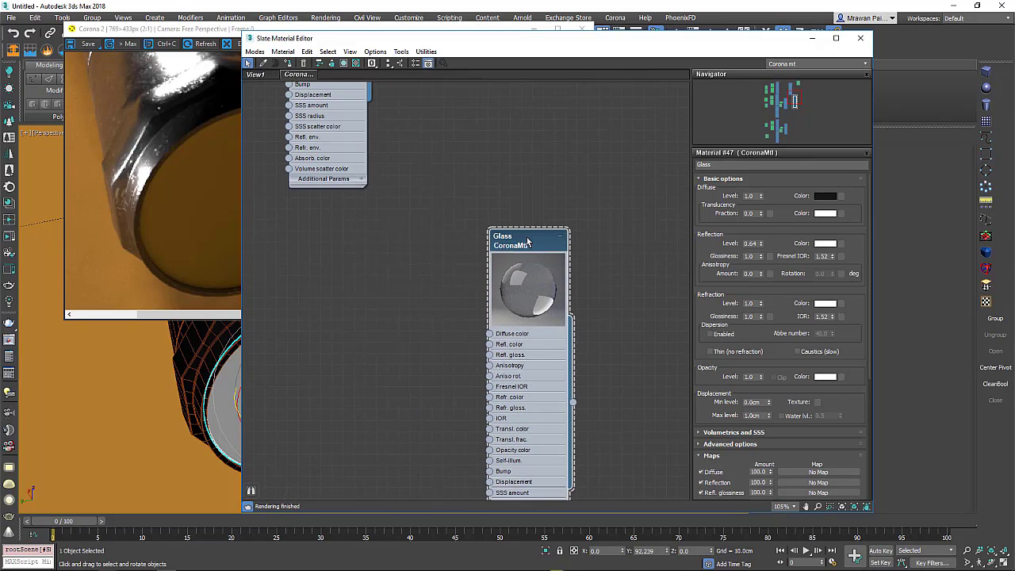
left_click(761, 320)
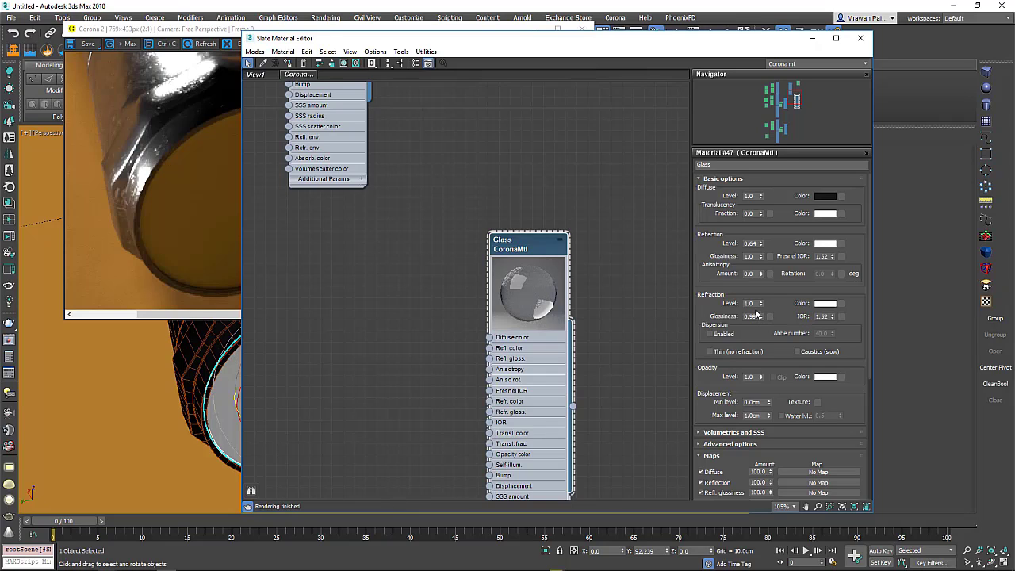
Step: Assign the Glass material to the cap object Shape001
left_click_drag(522, 45, 741, 47)
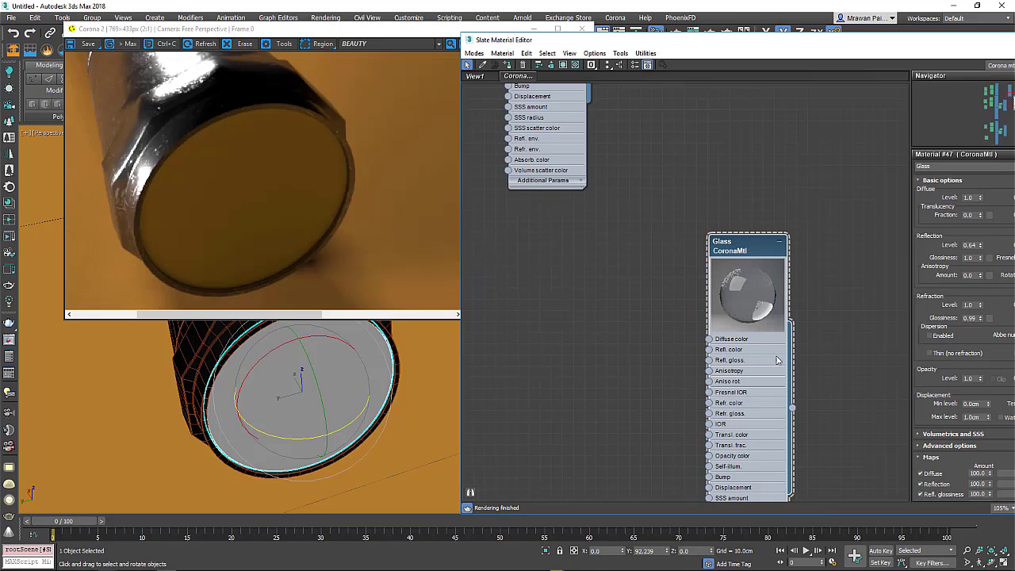
left_click_drag(791, 409, 328, 385)
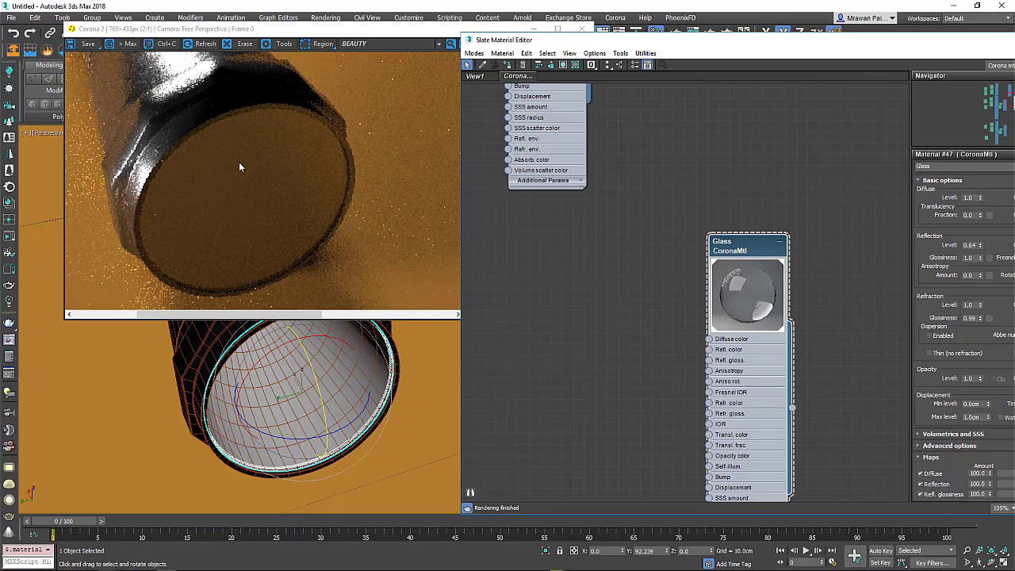
key("w")
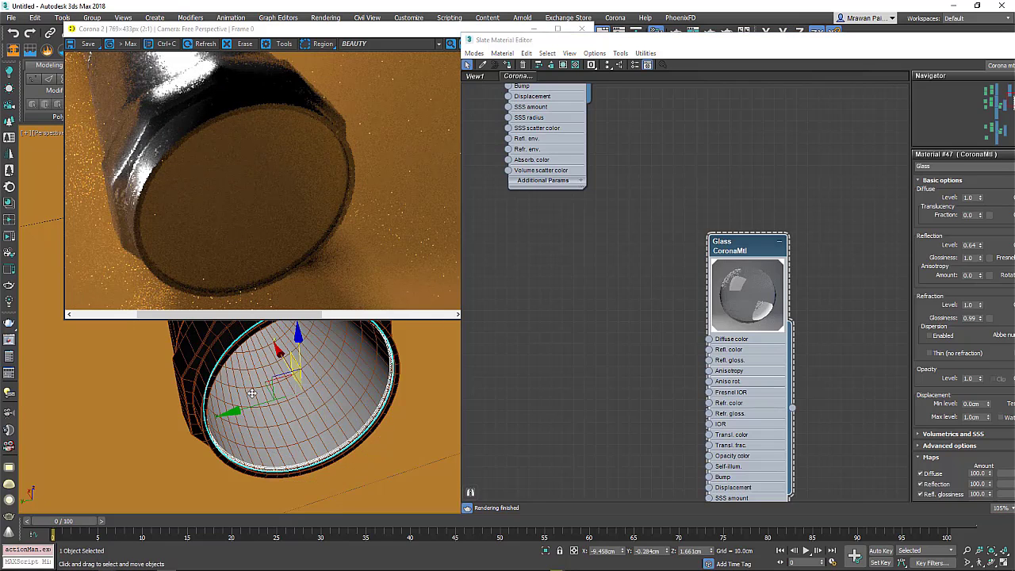
Step: Select the cylinder's inner cap in the viewport
left_click_drag(742, 251, 675, 228)
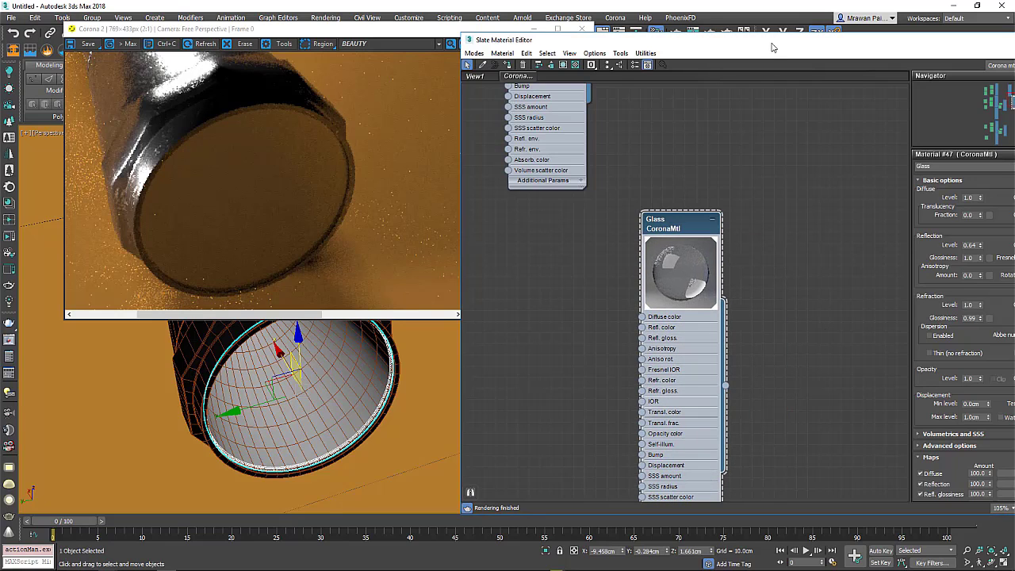
left_click_drag(778, 42, 627, 36)
scroll(566, 317, "down", 3)
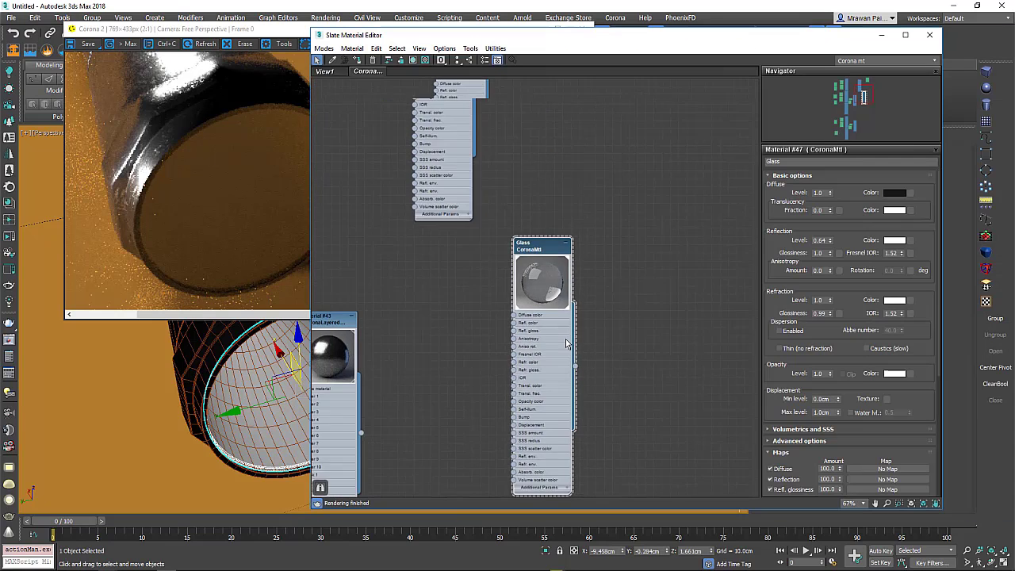
scroll(499, 357, "down", 2)
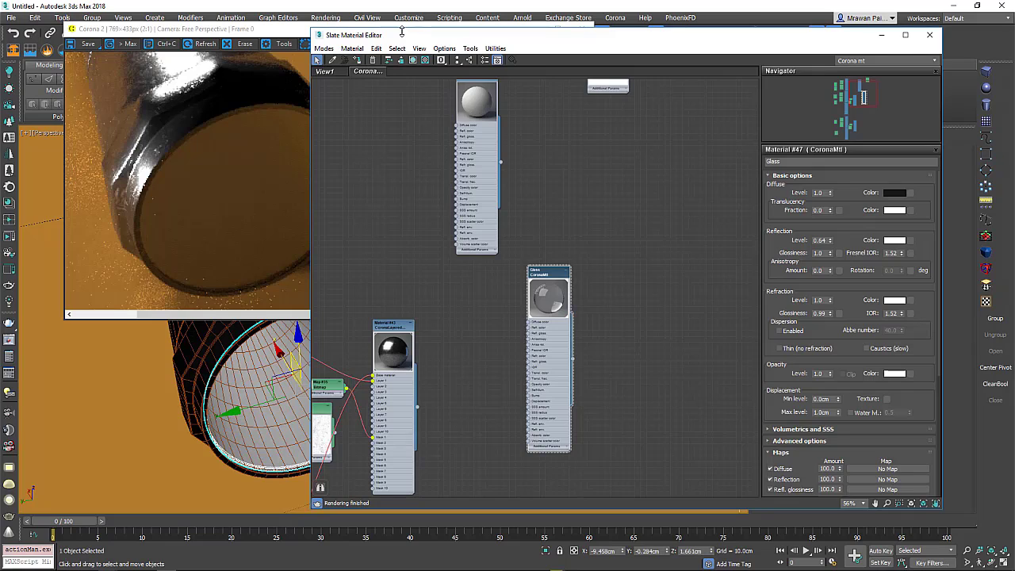
left_click_drag(402, 31, 532, 32)
left_click(273, 423)
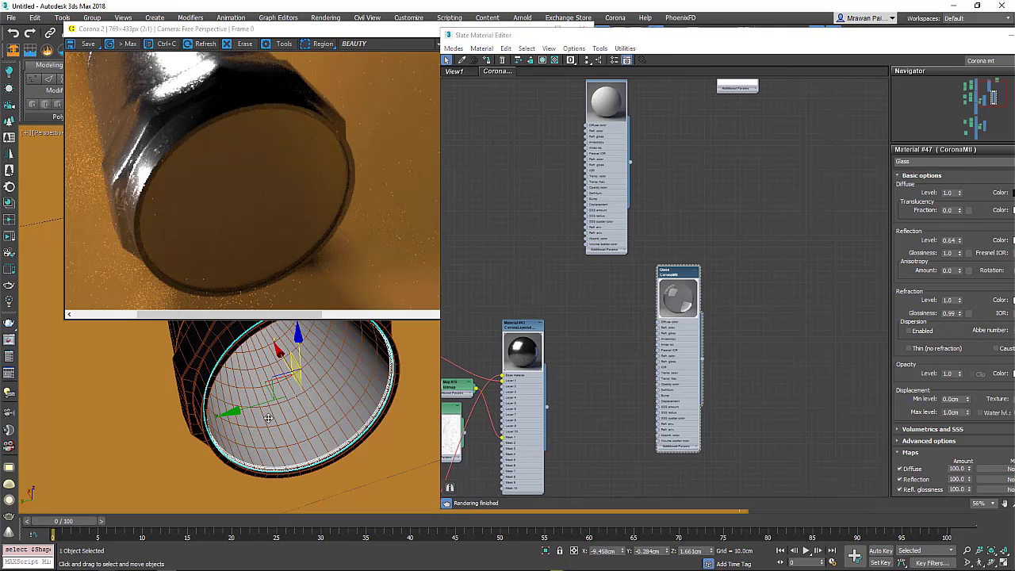
left_click(250, 374)
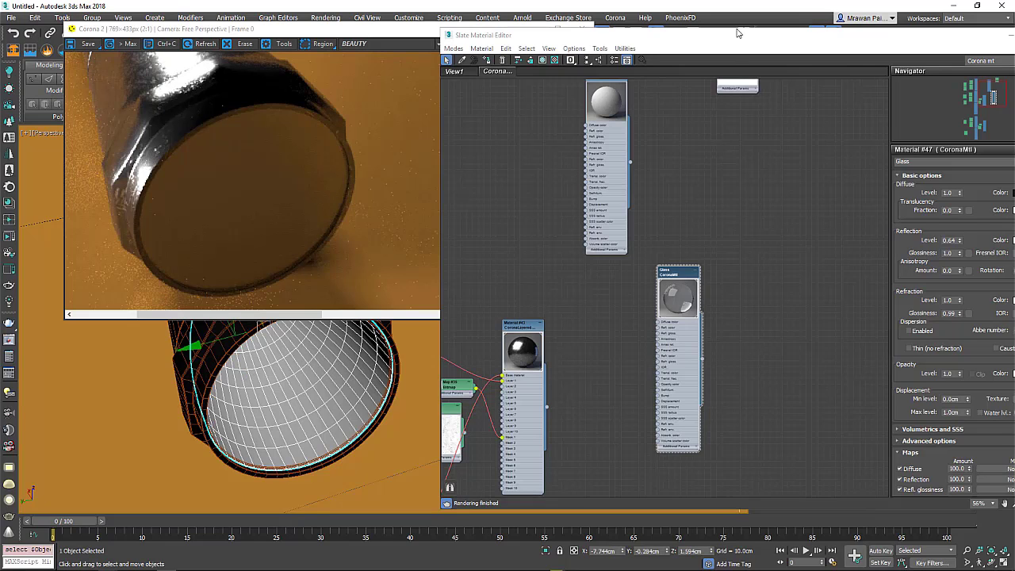
Step: Place the Glass node beside the CoronaLayeredMtl node
left_click_drag(729, 35, 663, 20)
scroll(603, 238, "down", 3)
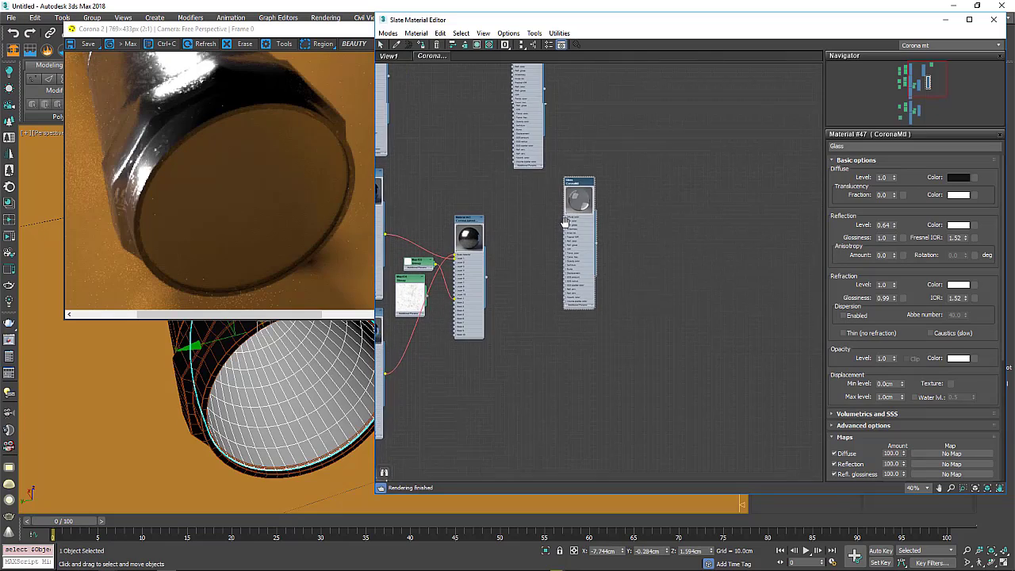
middle_click_drag(576, 265, 574, 238)
left_click_drag(574, 238, 552, 273)
middle_click_drag(552, 341, 564, 250)
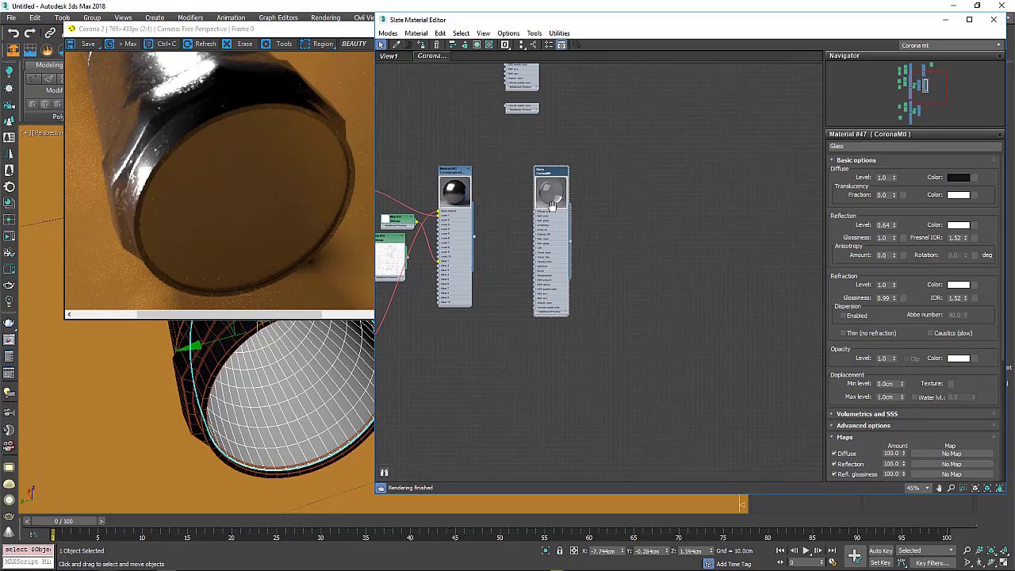
scroll(564, 250, "up", 1)
Step: Create a new CoronaMtl with reflection level 1.0 and Fresnel IOR 999
scroll(564, 249, "up", 2)
right_click(561, 241)
mouse_move(688, 271)
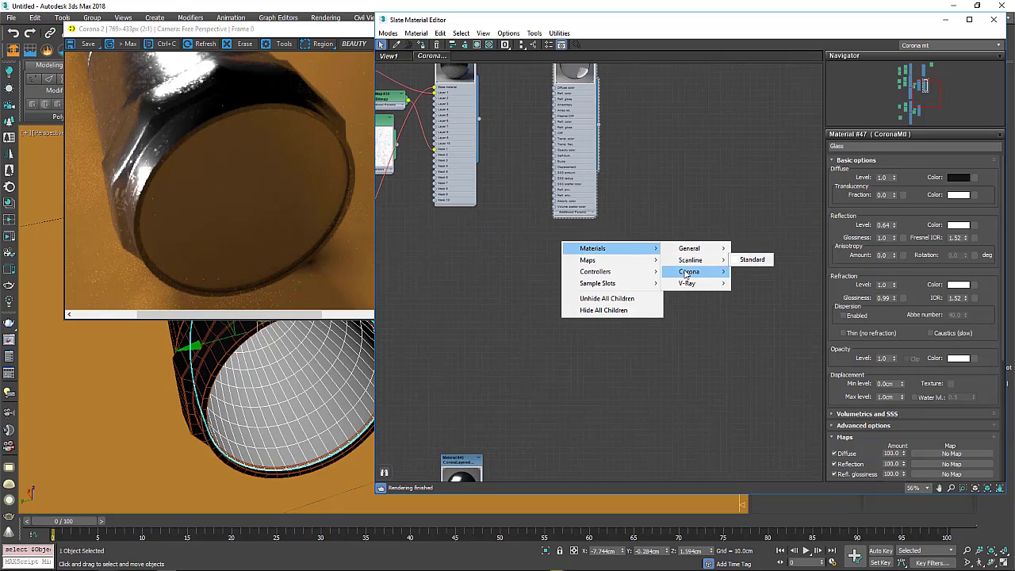
left_click(754, 302)
scroll(545, 242, "up", 2)
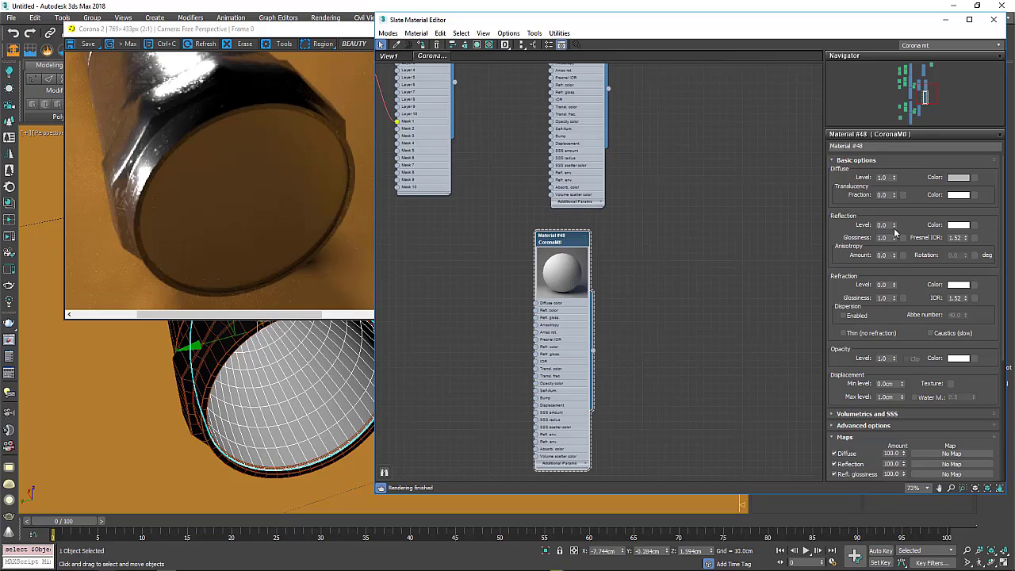
left_click_drag(894, 228, 894, 206)
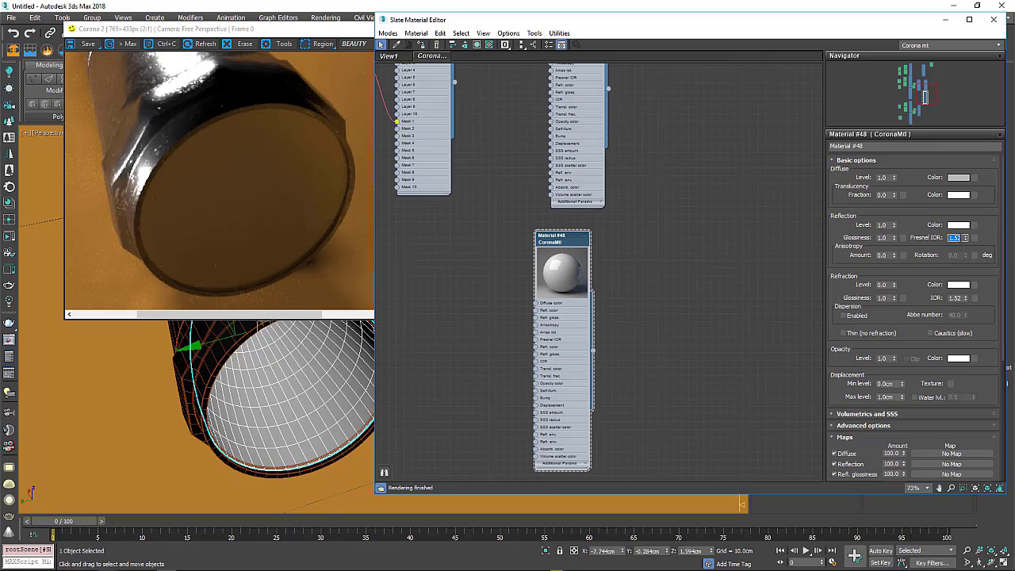
type("999")
key("Return")
Step: Set its diffuse to black and reflection glossiness to 0.98, and assign it to the reflector
left_click(958, 177)
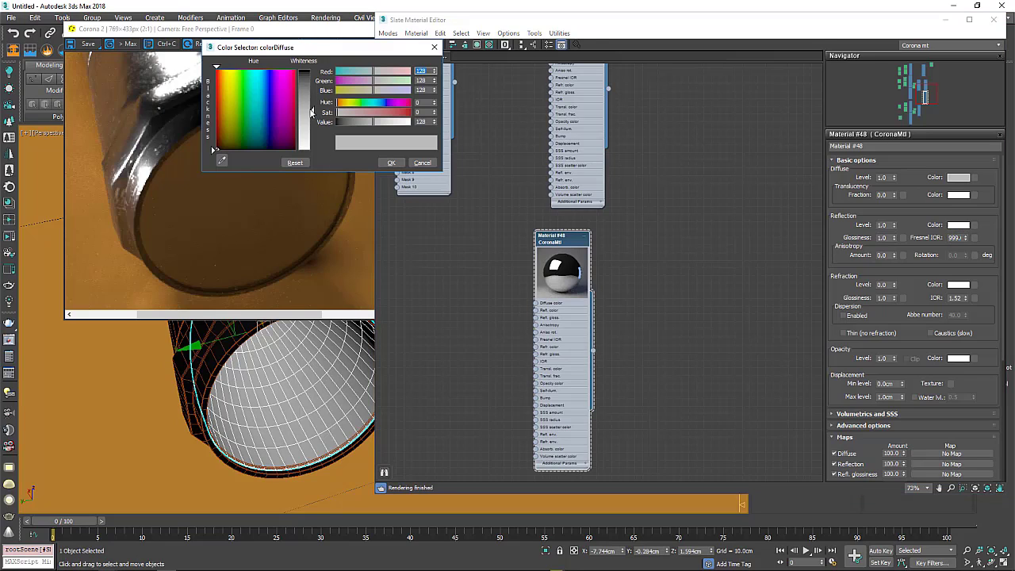
left_click_drag(310, 111, 311, 149)
left_click(390, 162)
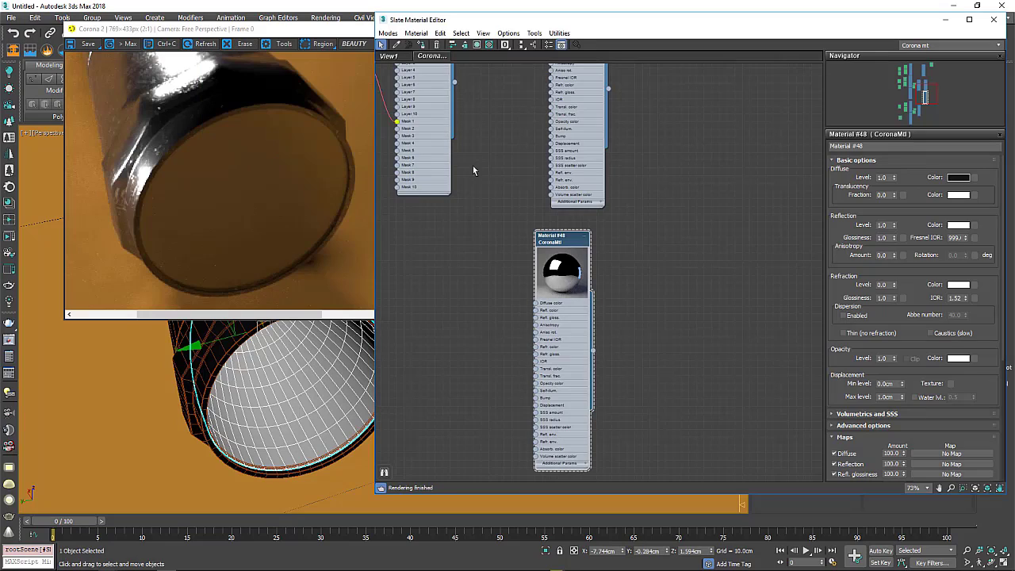
left_click(894, 240)
key("a")
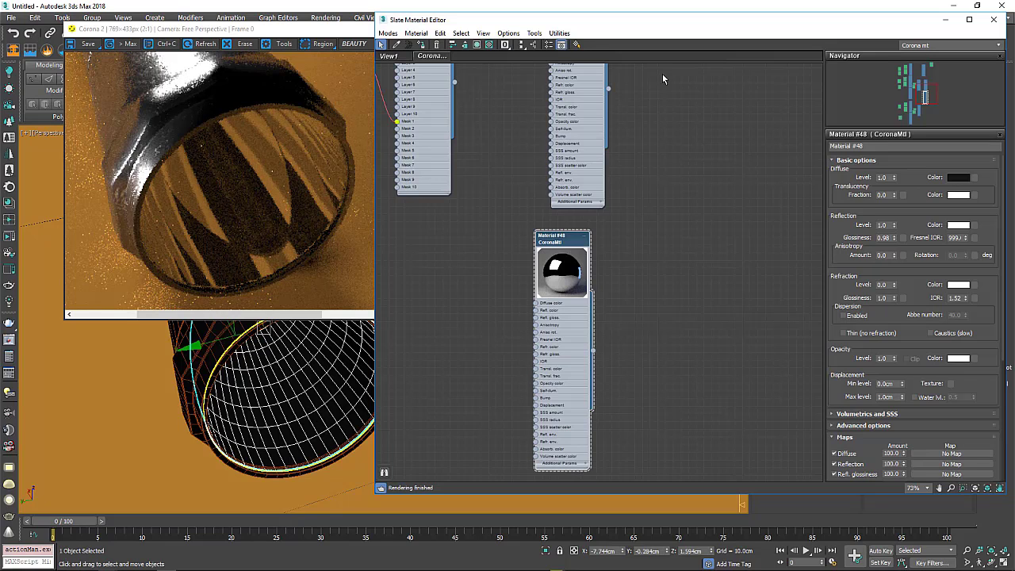
left_click_drag(667, 23, 447, 60)
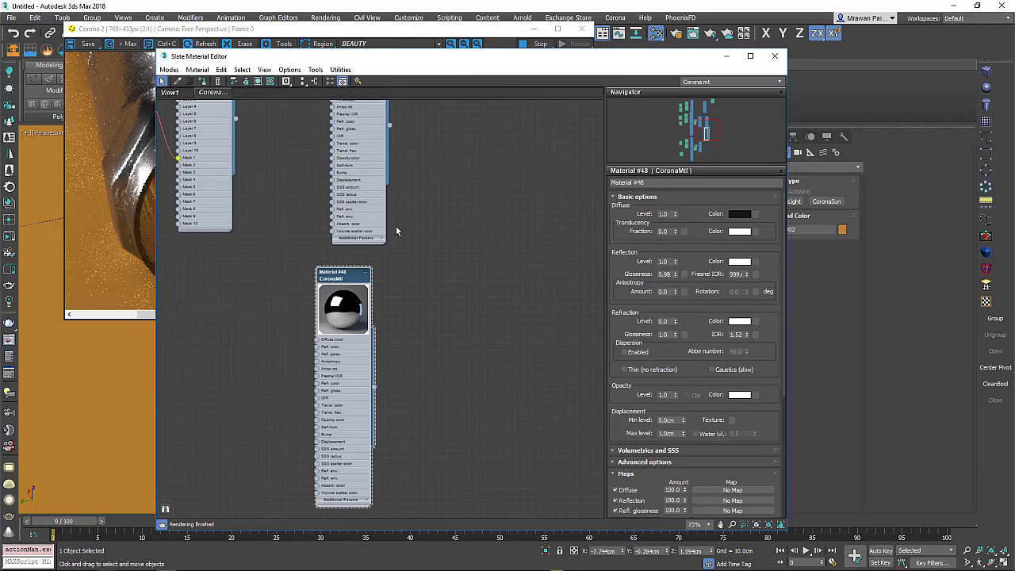
Step: Orbit the viewport around the cylinder to see it at an angle
scroll(395, 226, "down", 3)
scroll(395, 225, "down", 2)
left_click_drag(358, 62, 715, 57)
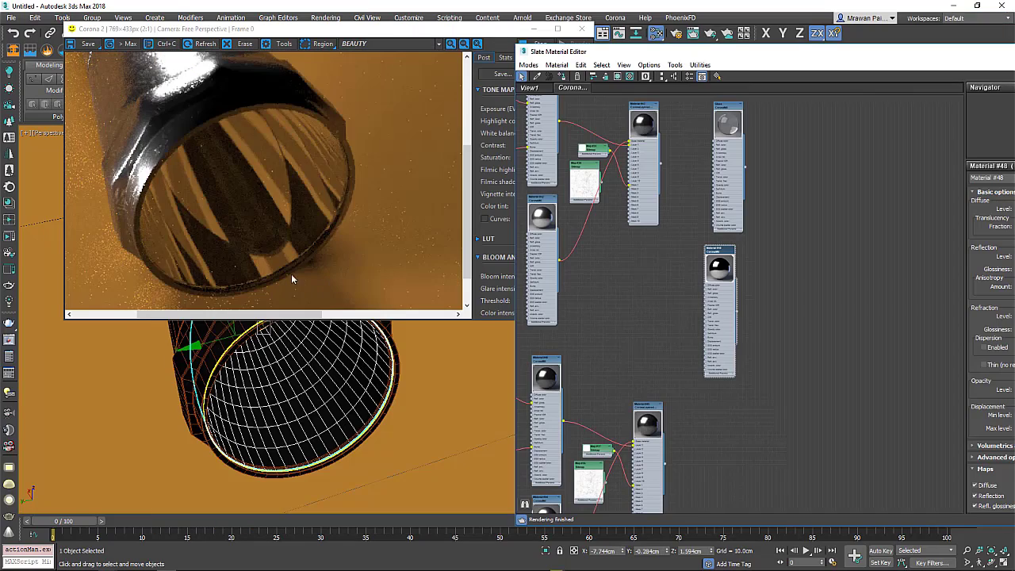
scroll(287, 218, "down", 1)
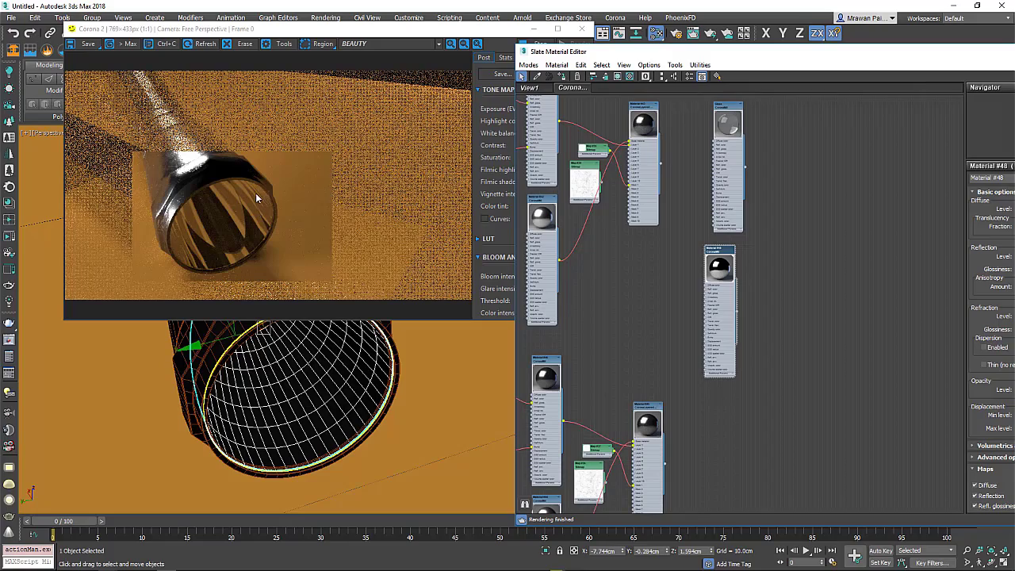
mouse_move(301, 396)
middle_mouse_down("alt")
mouse_move(280, 470)
mouse_move(378, 396)
middle_mouse_up("alt")
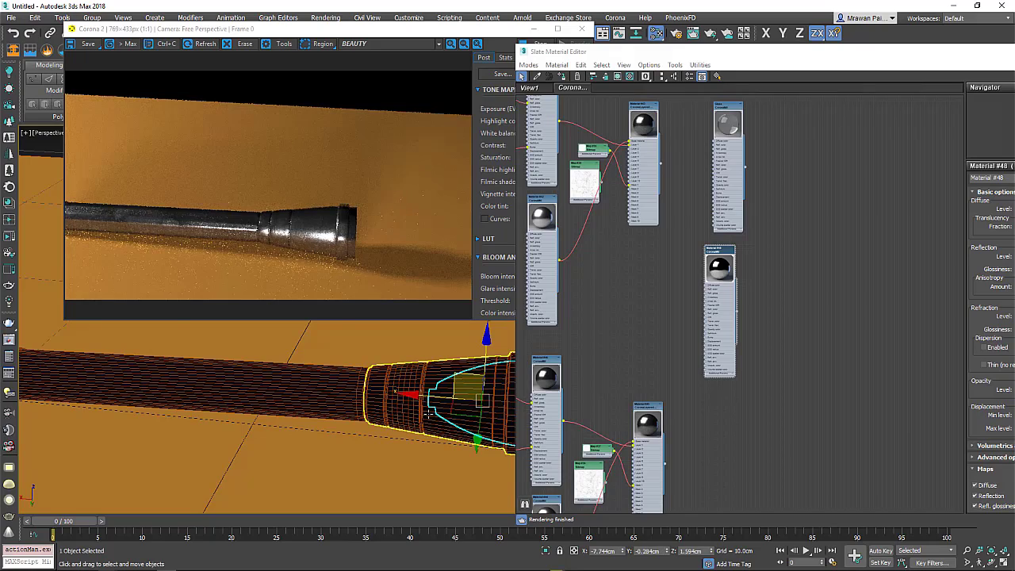
middle_click_drag(402, 406, 459, 391, "alt")
scroll(341, 412, "up", 2)
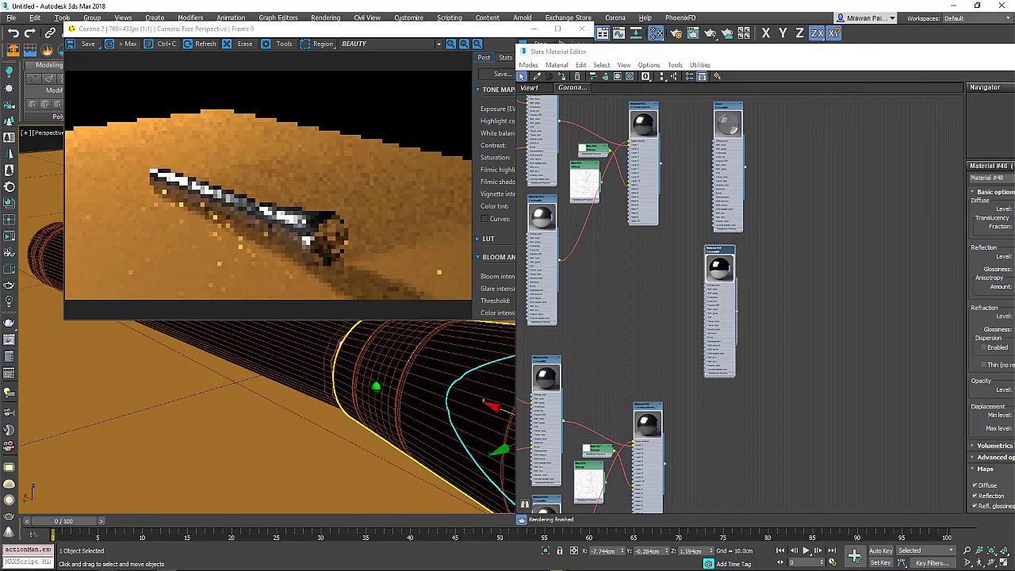
scroll(340, 412, "up", 2)
scroll(341, 413, "up", 2)
scroll(341, 413, "up", 2)
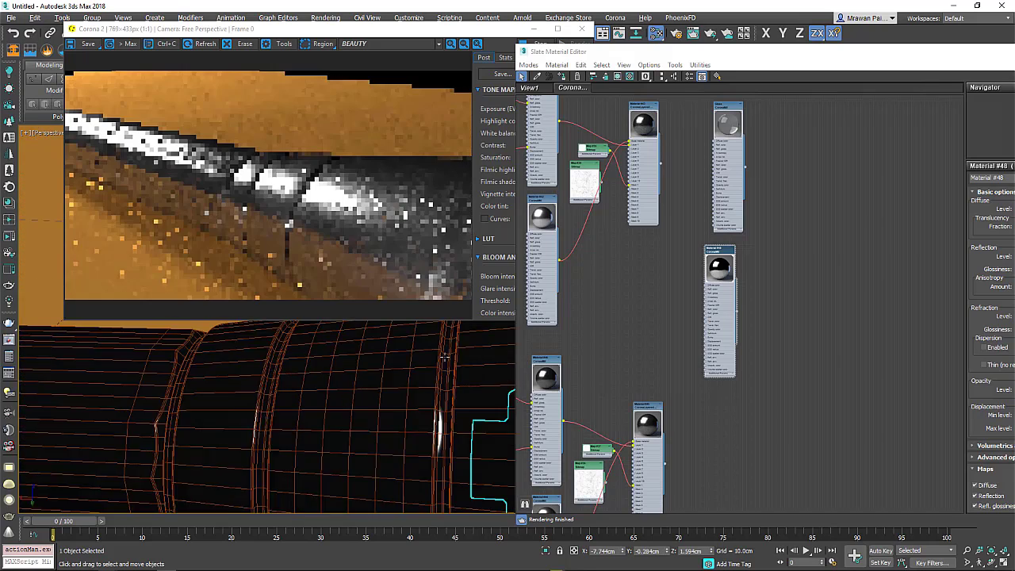
Step: Zoom in close on the cylinder's scratched metal surface
middle_click_drag(389, 349, 391, 415, "alt")
scroll(391, 415, "up", 2)
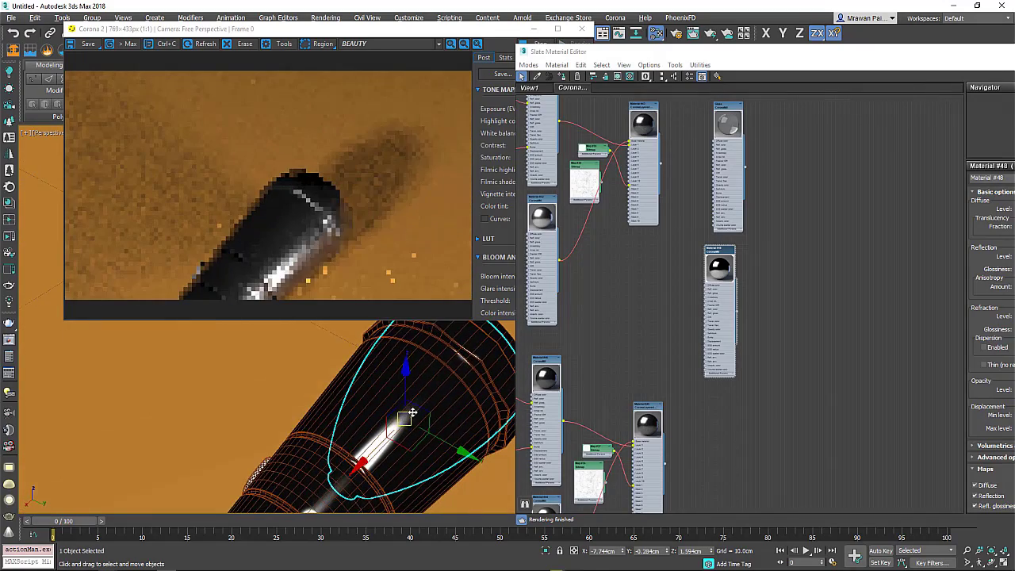
scroll(391, 414, "up", 2)
scroll(391, 415, "up", 2)
scroll(391, 415, "up", 2)
scroll(391, 415, "up", 2)
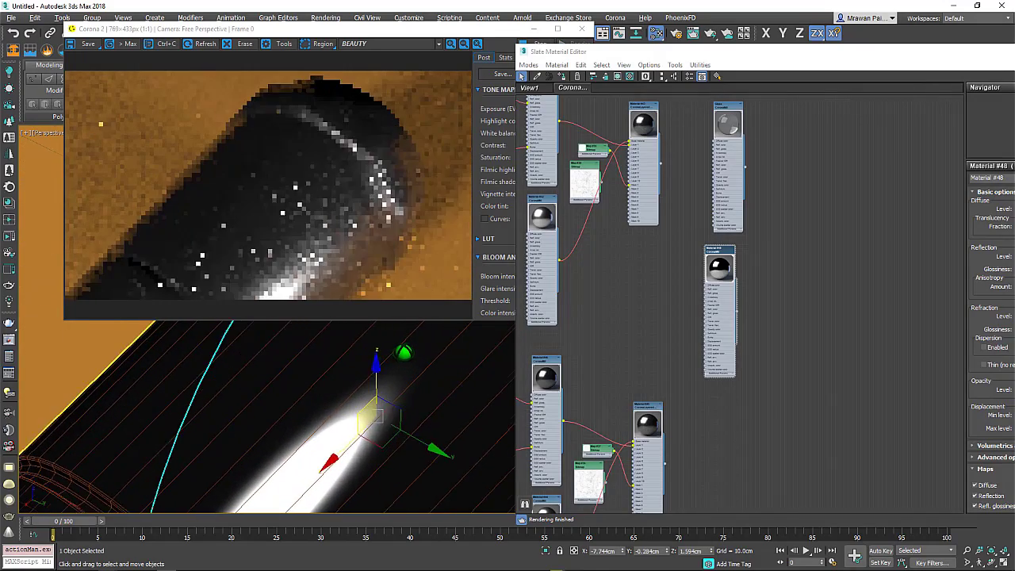
scroll(391, 414, "up", 2)
scroll(391, 414, "up", 2)
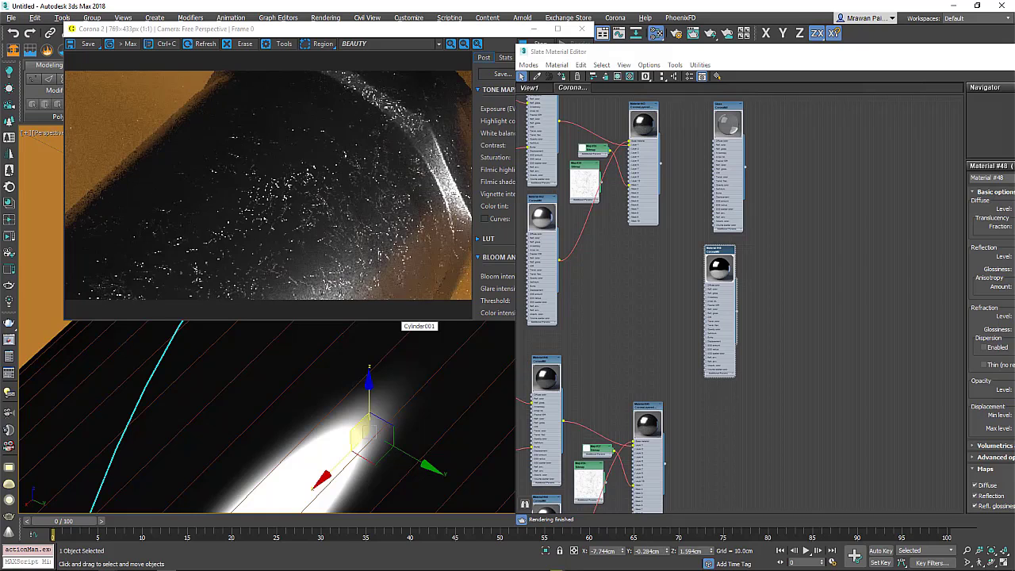
Step: Render only an outlined region of the surface, then pan along the cylinder's shaft
left_click(317, 46)
left_click_drag(387, 137, 198, 263)
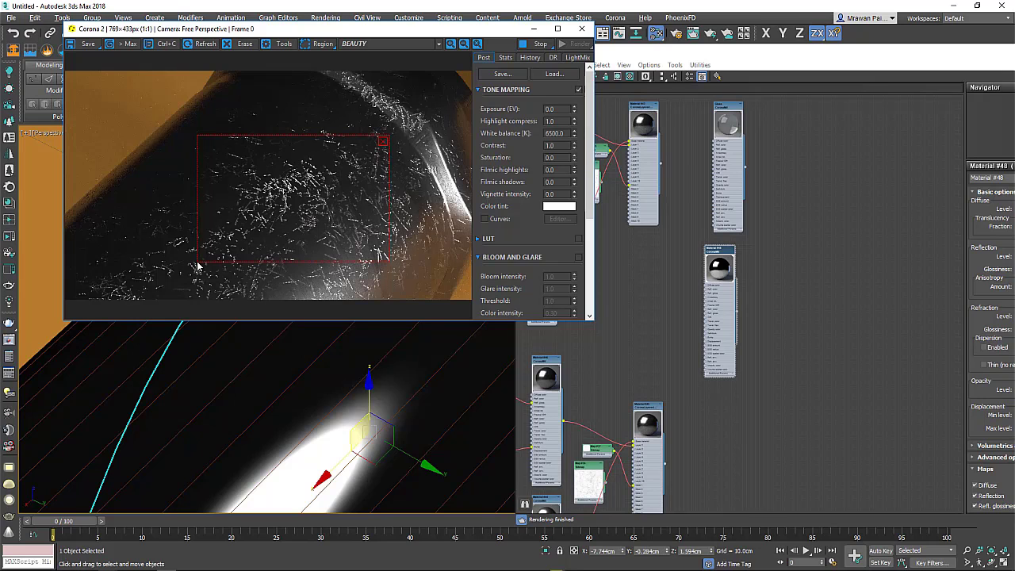
left_click_drag(333, 204, 415, 139)
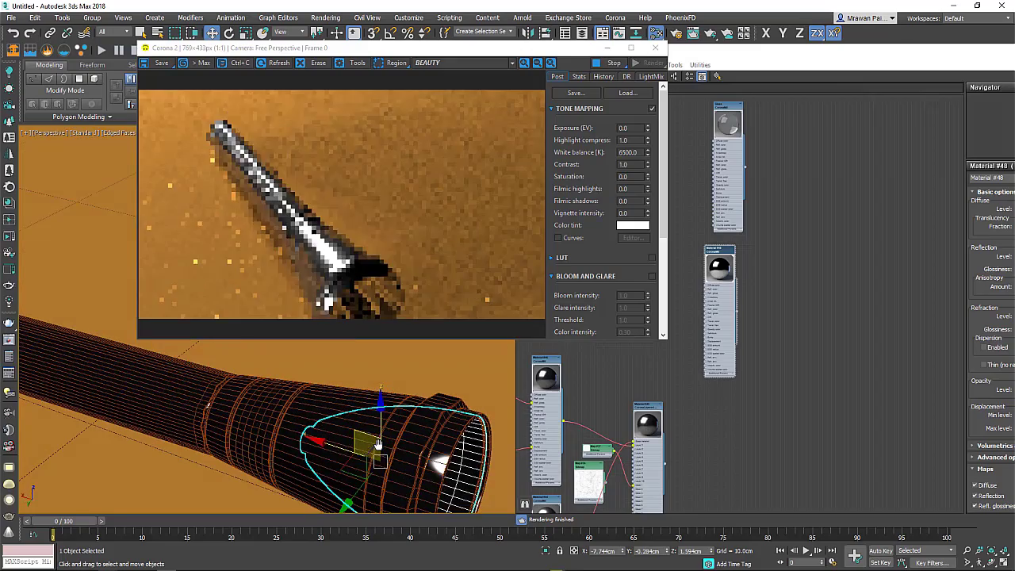
middle_click_drag(378, 416, 655, 390)
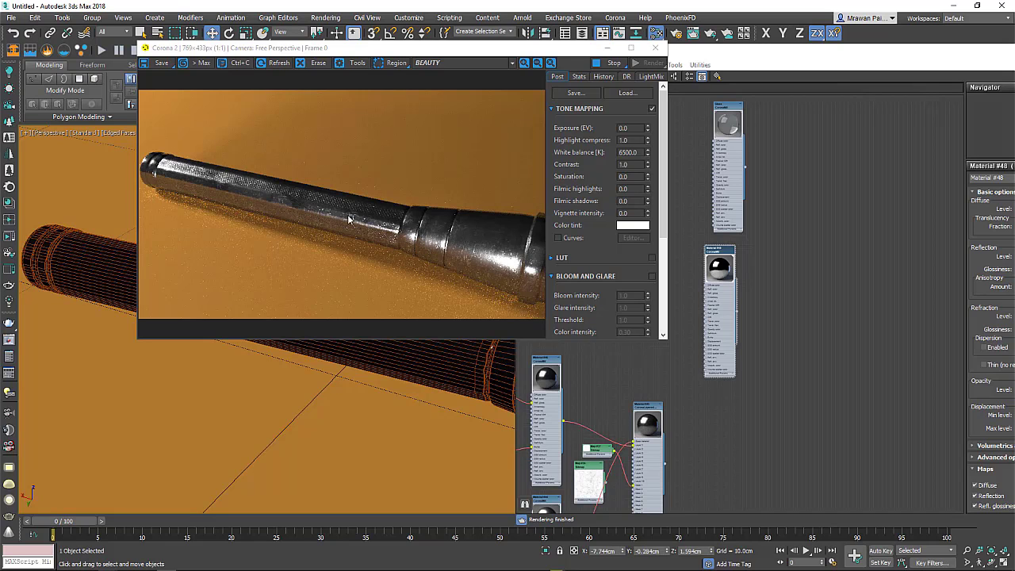
left_click_drag(747, 58, 392, 52)
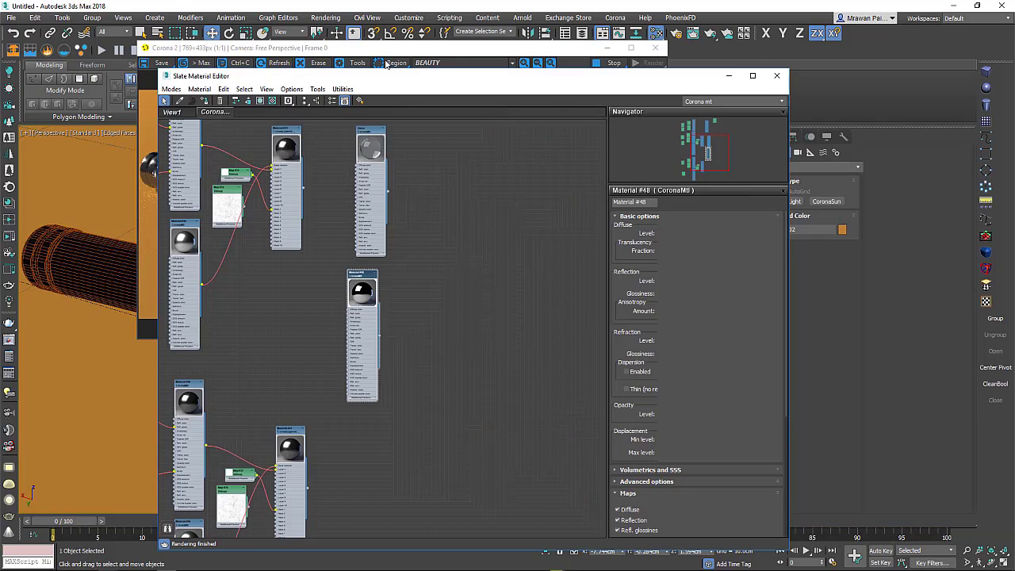